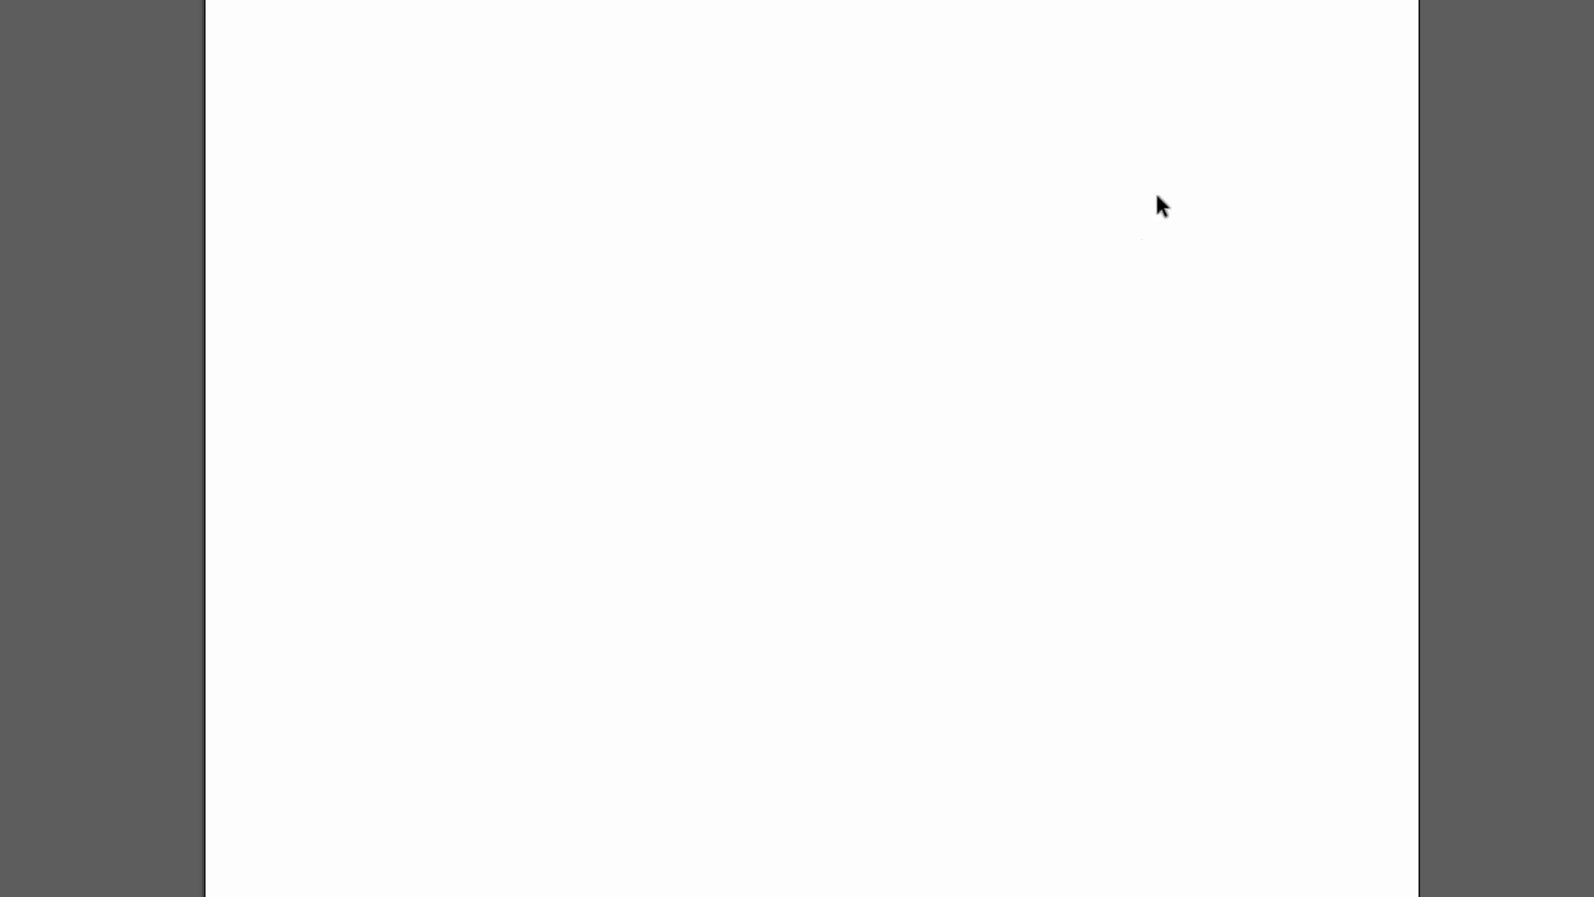
Pan the workspace toward the artboard and pick the Rectangle tool.
scroll(388, 324, "right", 3)
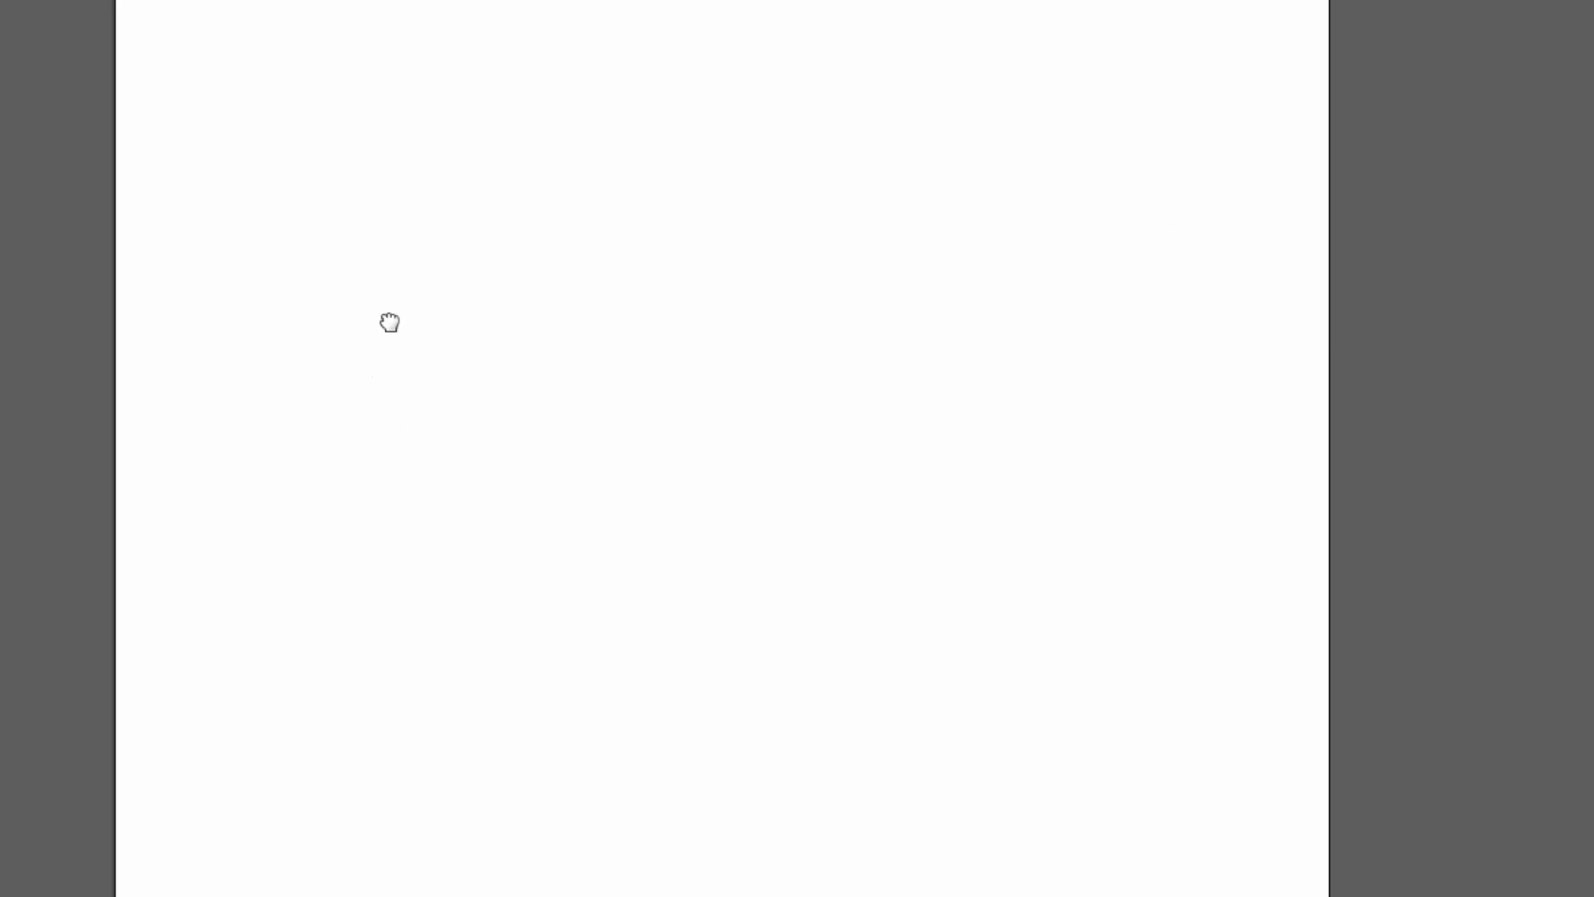
scroll(352, 321, "right", 3)
left_click_drag(387, 314, 766, 488)
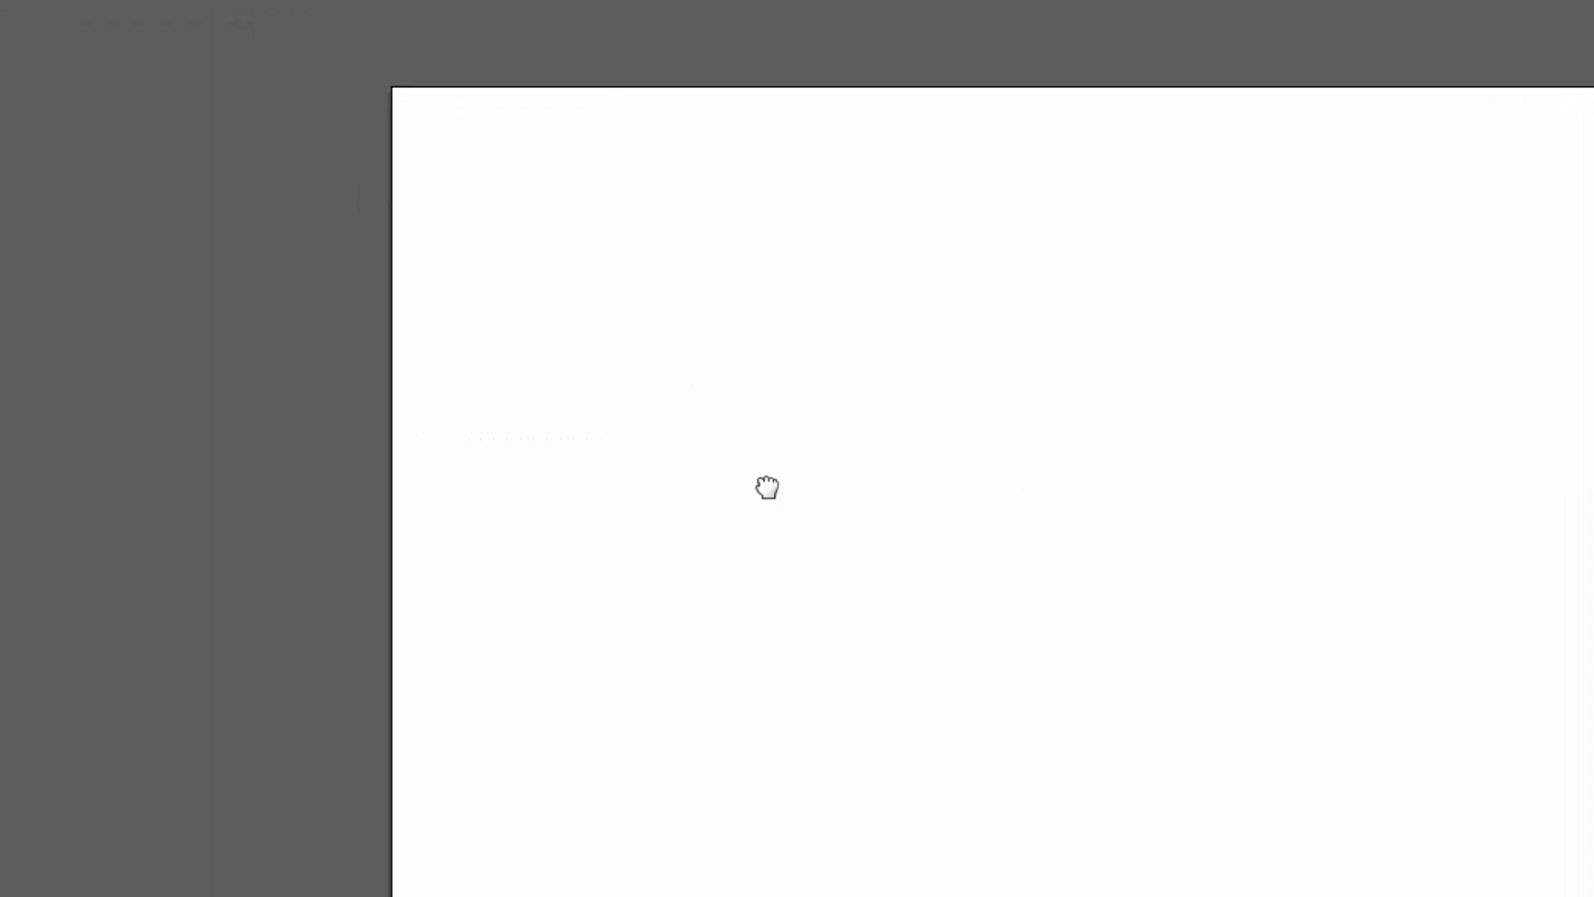
left_click(43, 407)
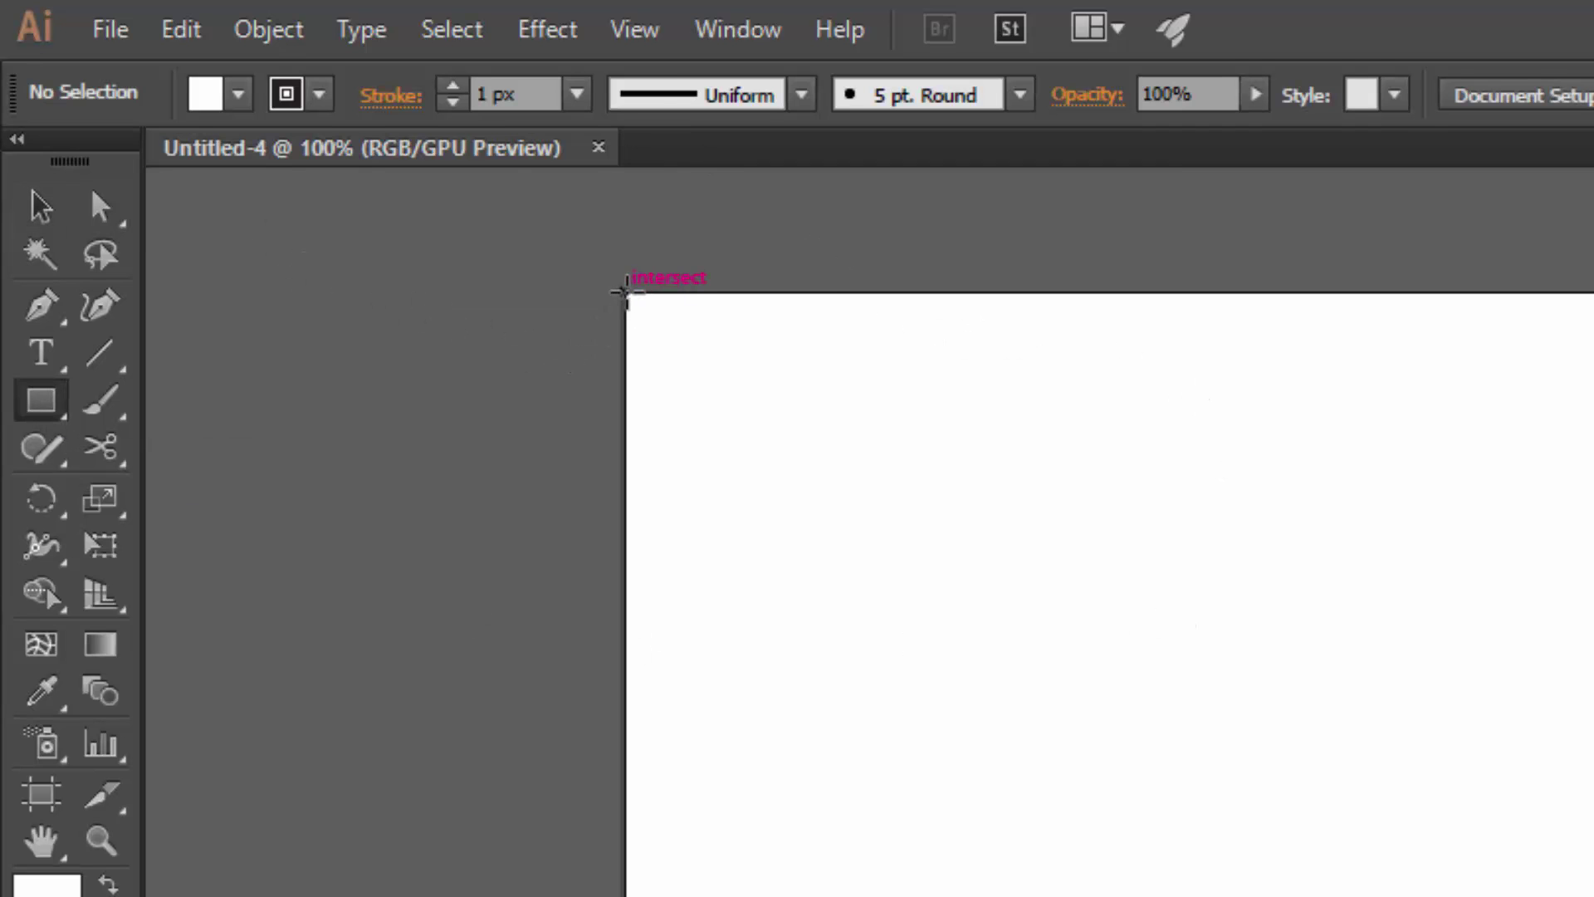
Create a new 800 × 800 px RGB document.
left_click(115, 30)
left_click(179, 76)
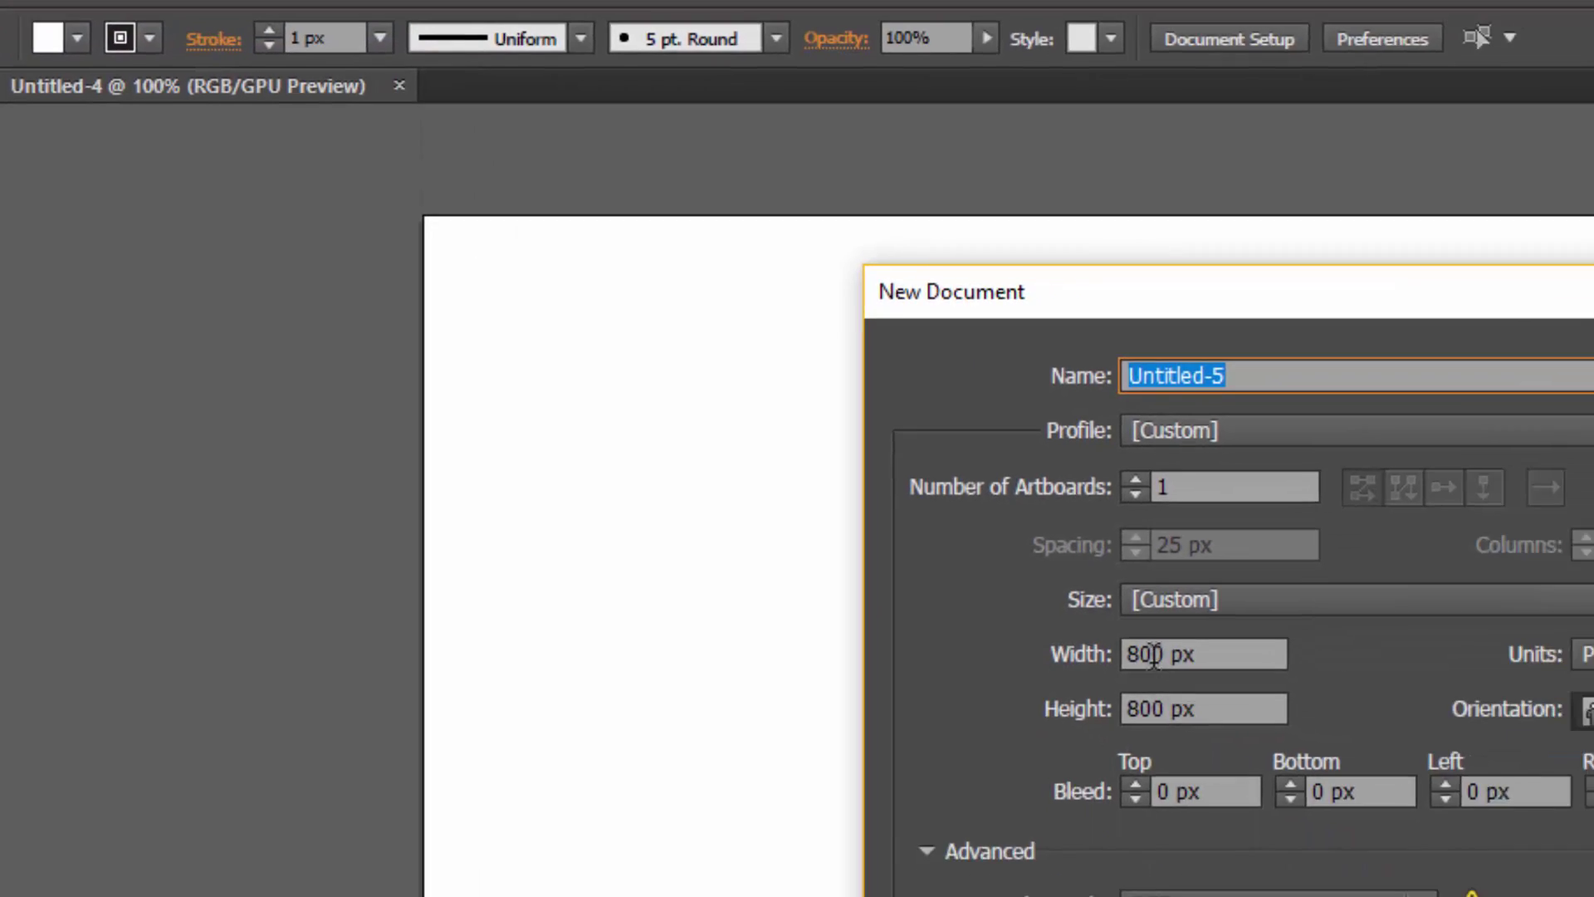
left_click_drag(576, 396, 526, 426)
key("Tab")
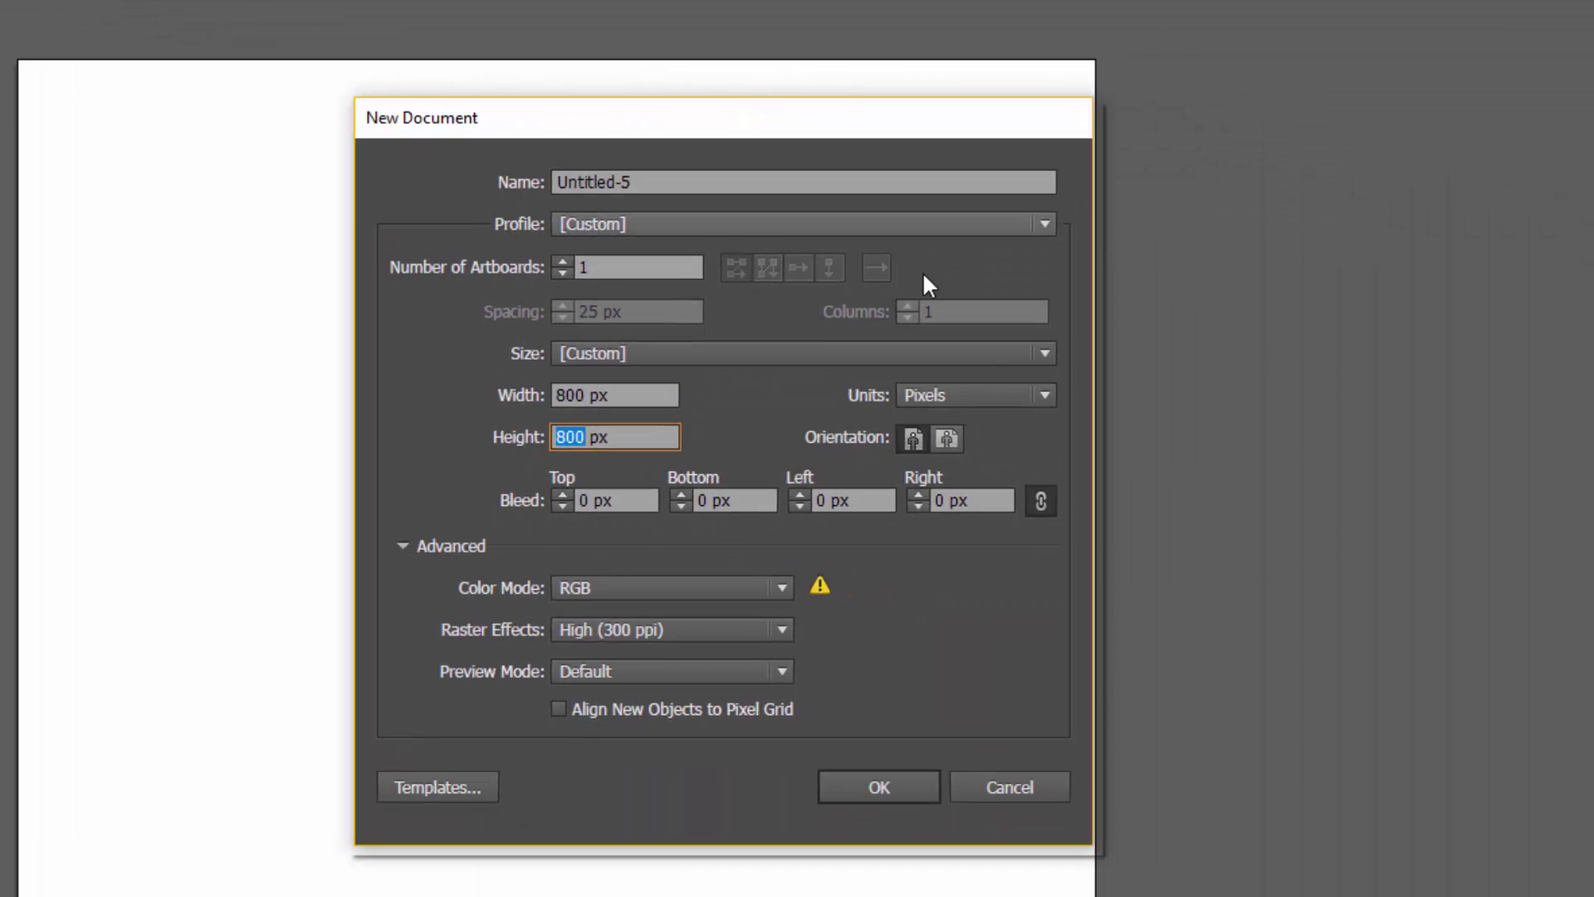
left_click(823, 790)
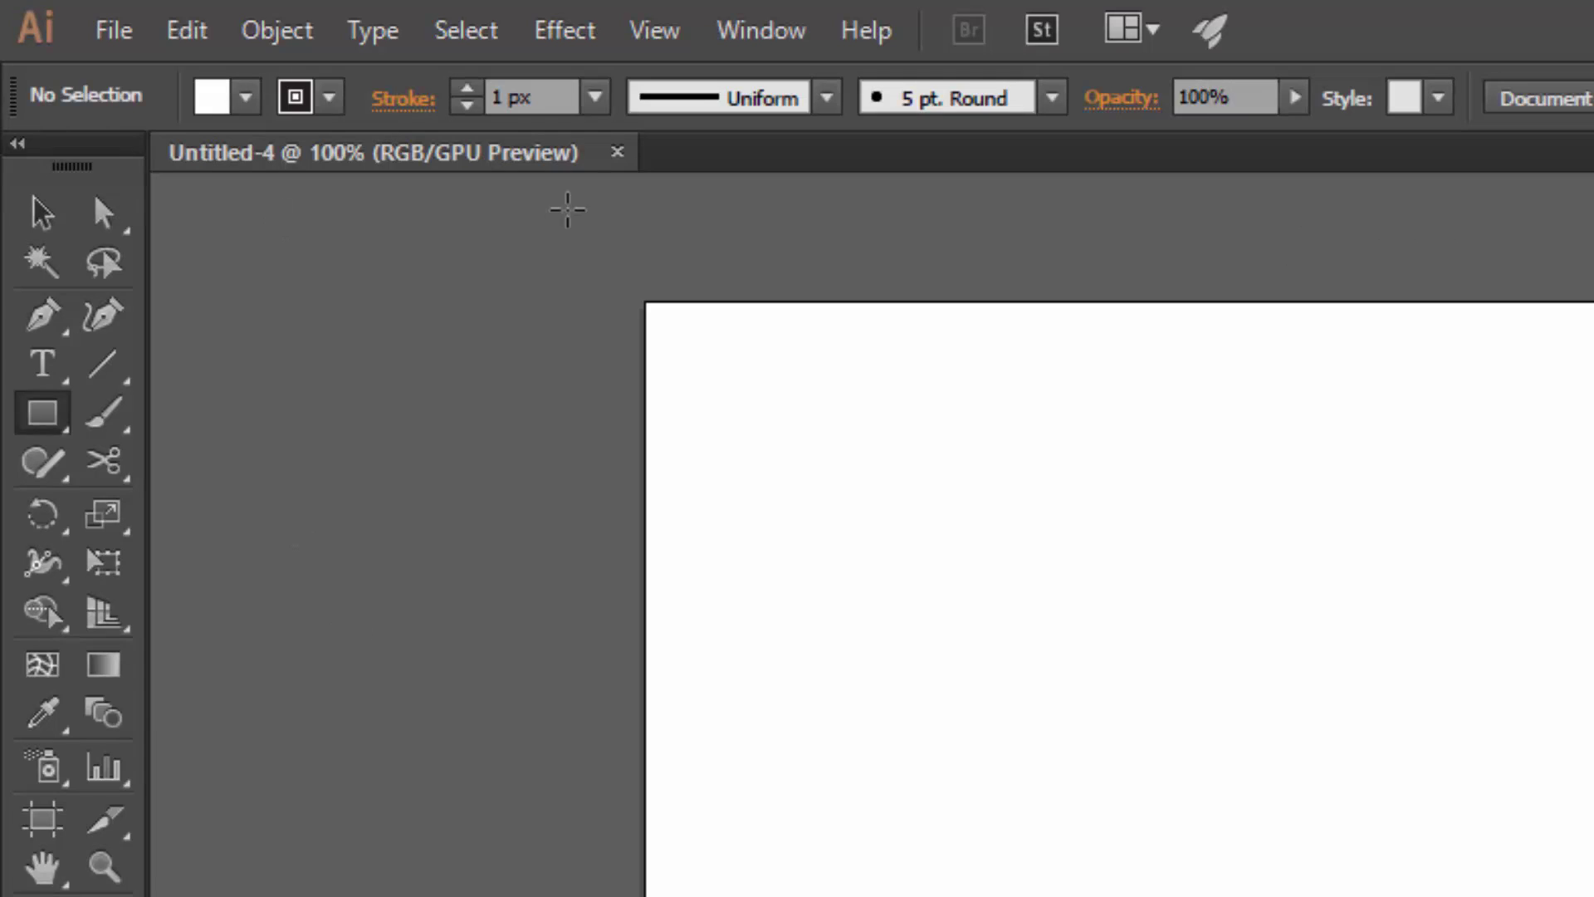
Draw an artboard-sized rectangle with a light grey fill and no stroke, then deselect.
left_click_drag(644, 300, 1121, 772)
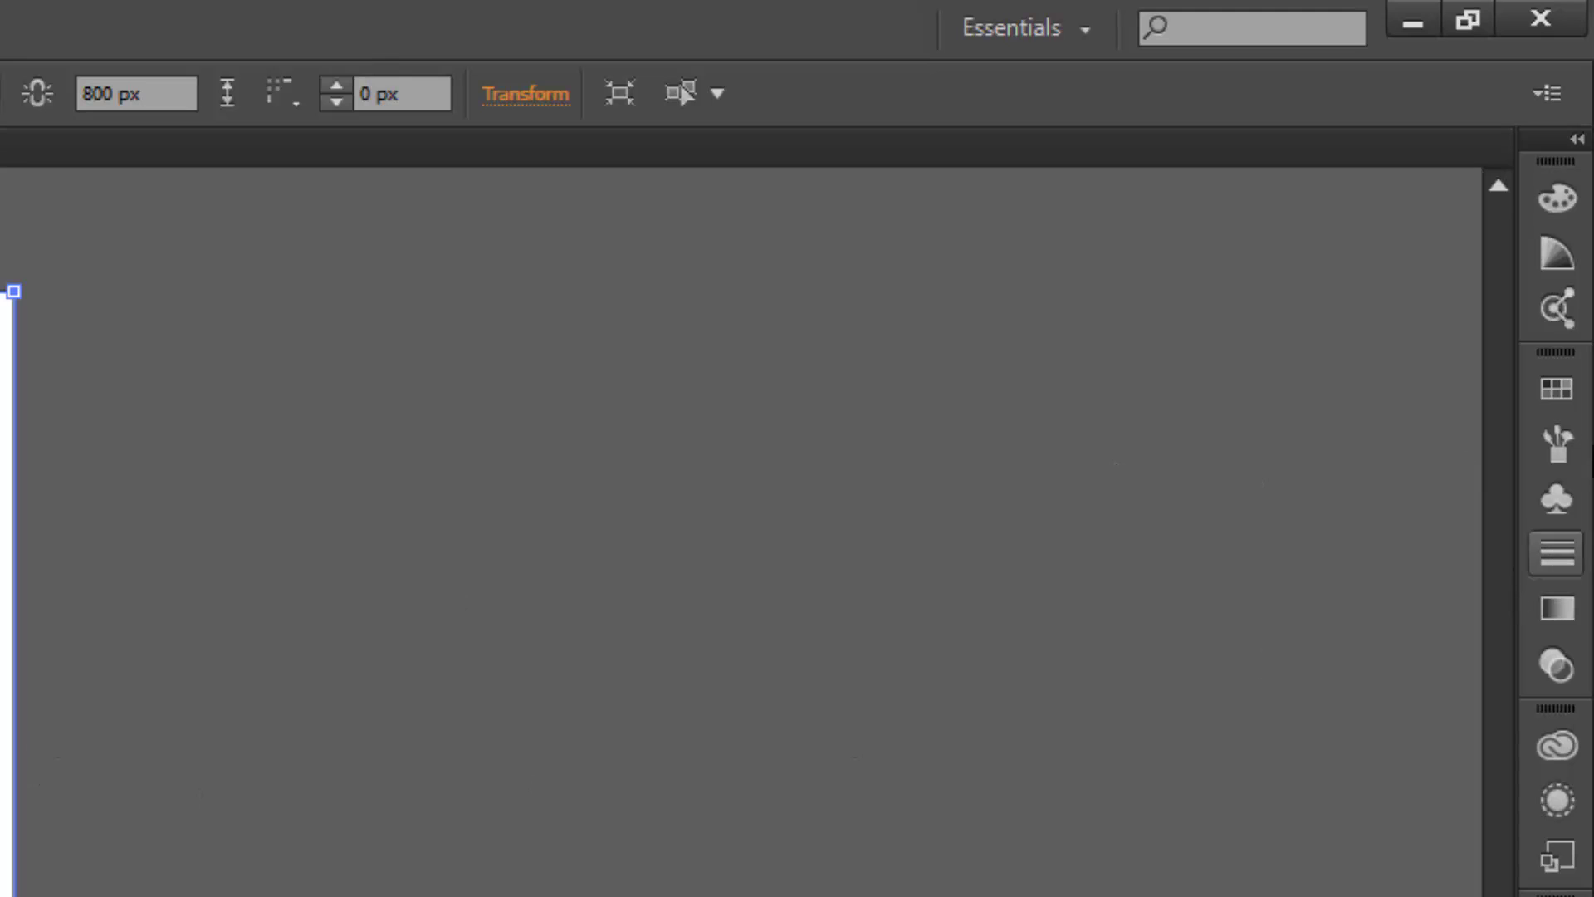
left_click(1554, 391)
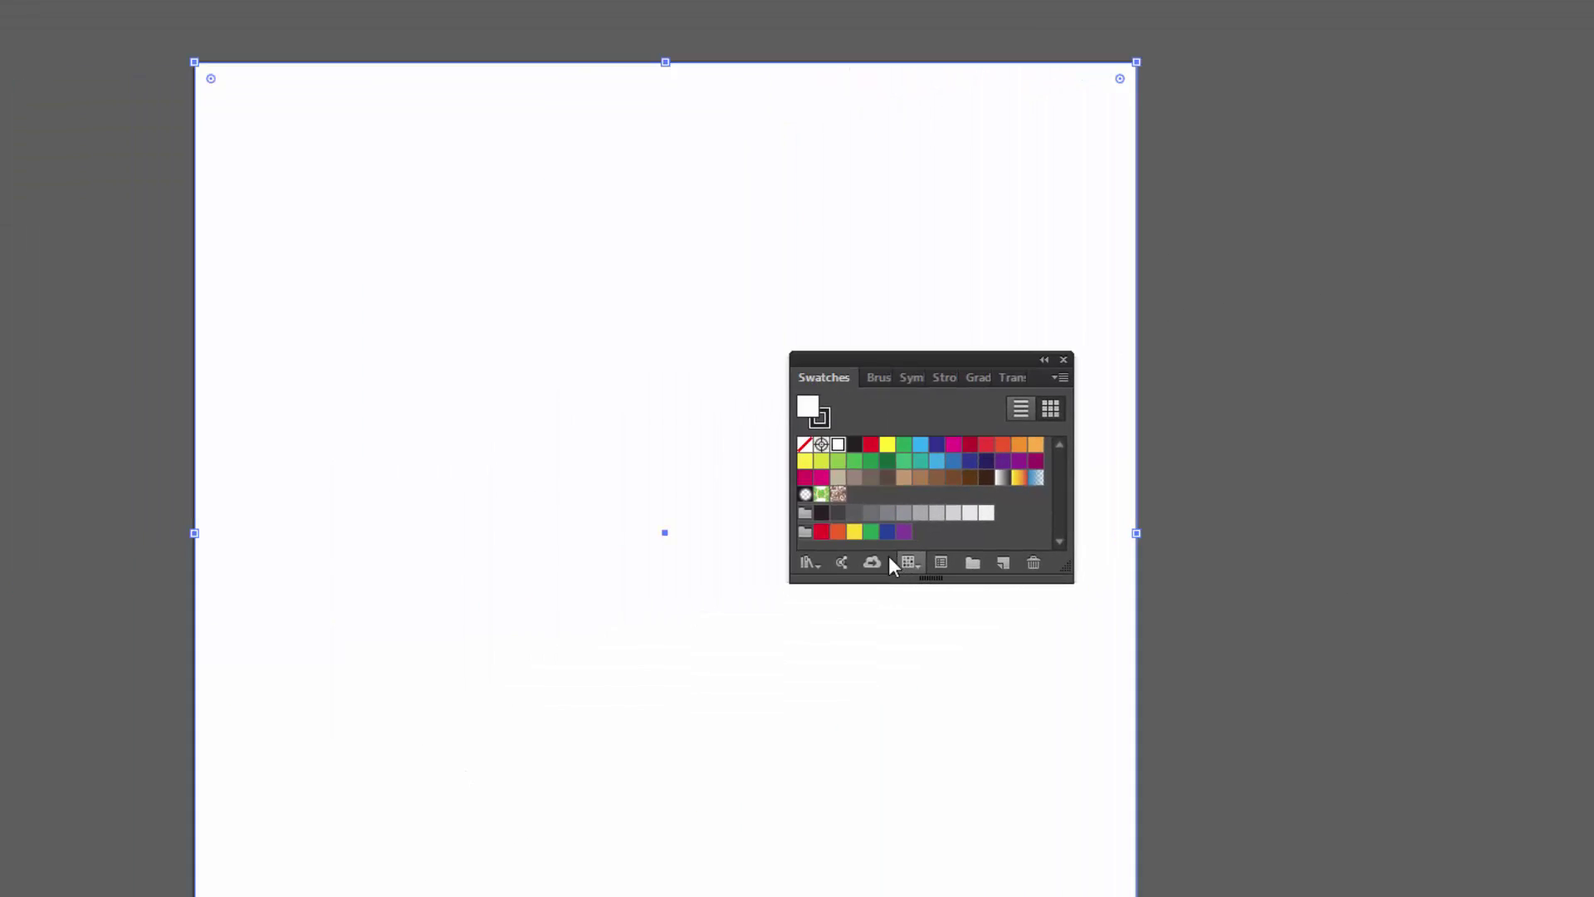
left_click(968, 515)
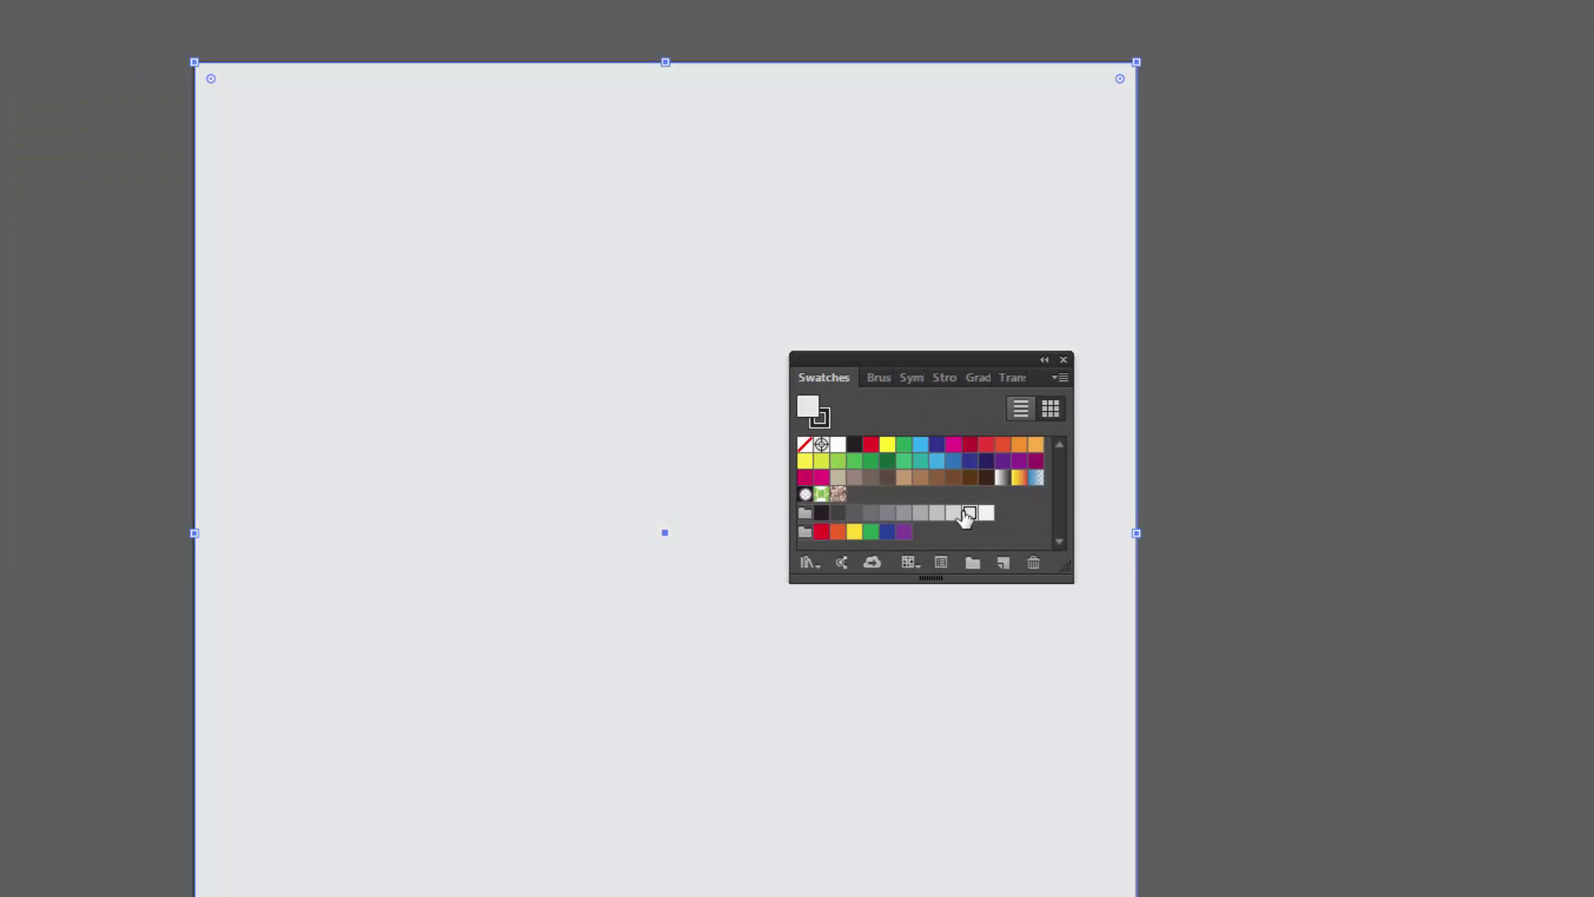
left_click(954, 514)
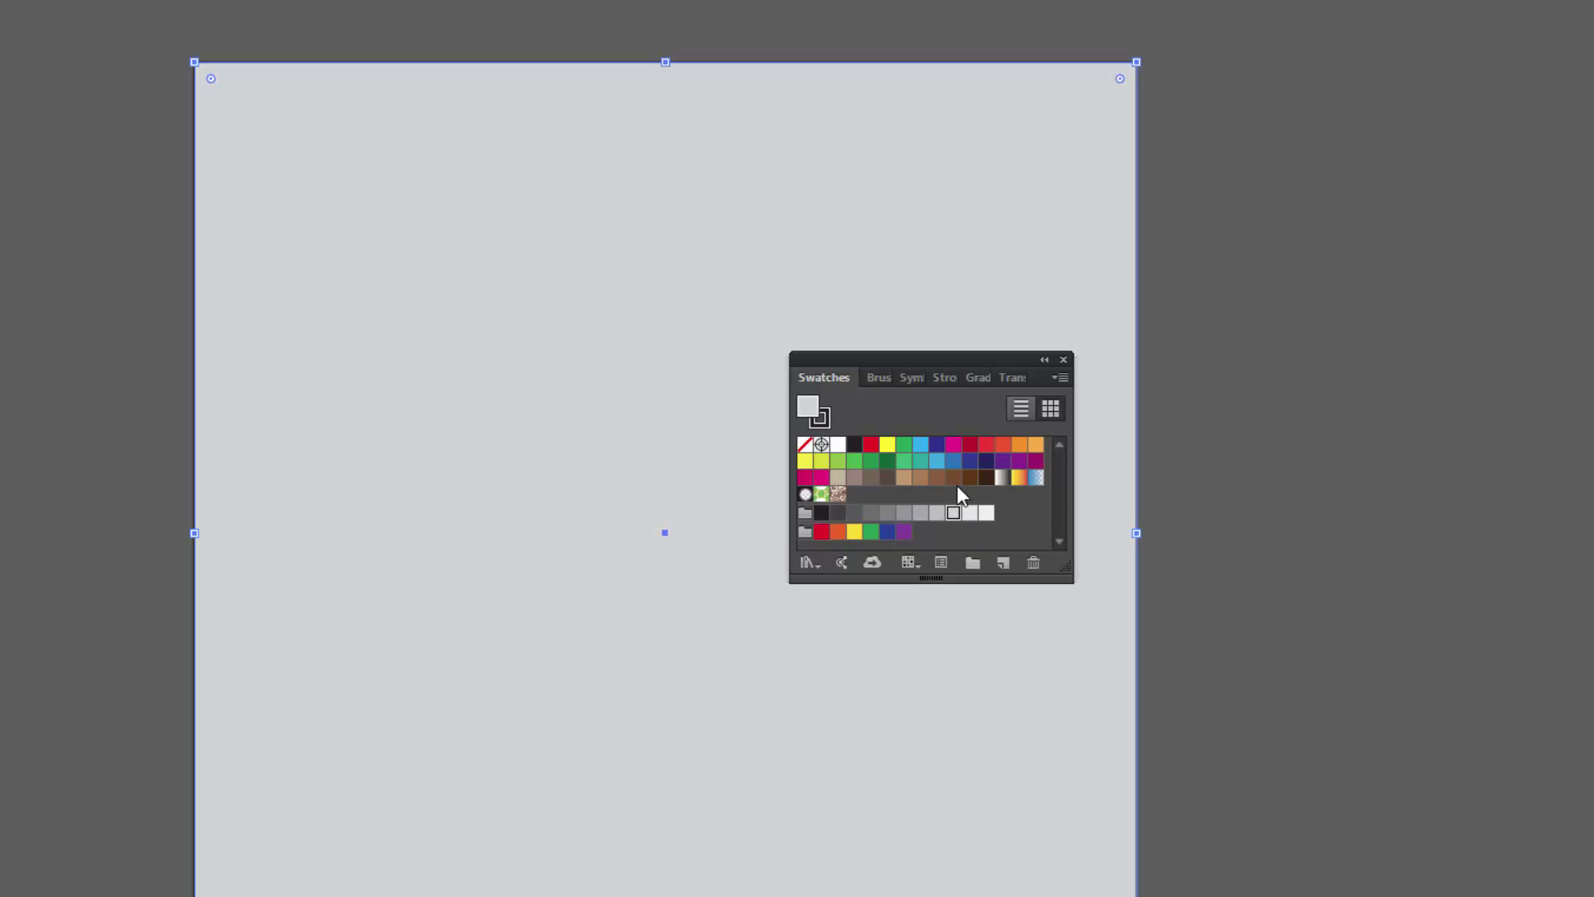
left_click(969, 515)
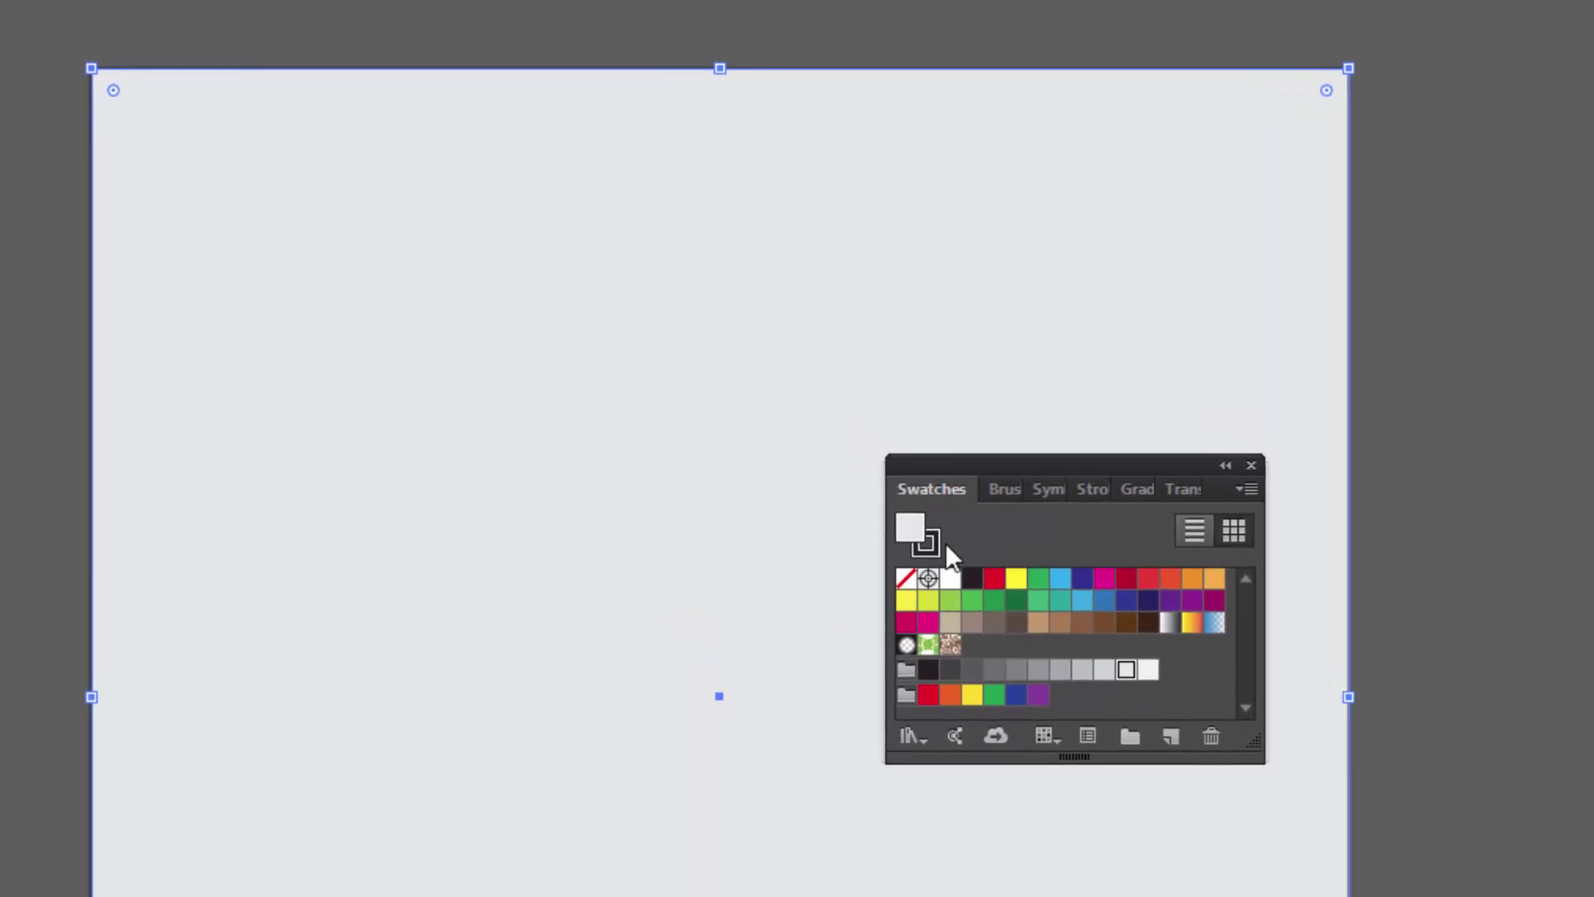
left_click(821, 420)
left_click(909, 584)
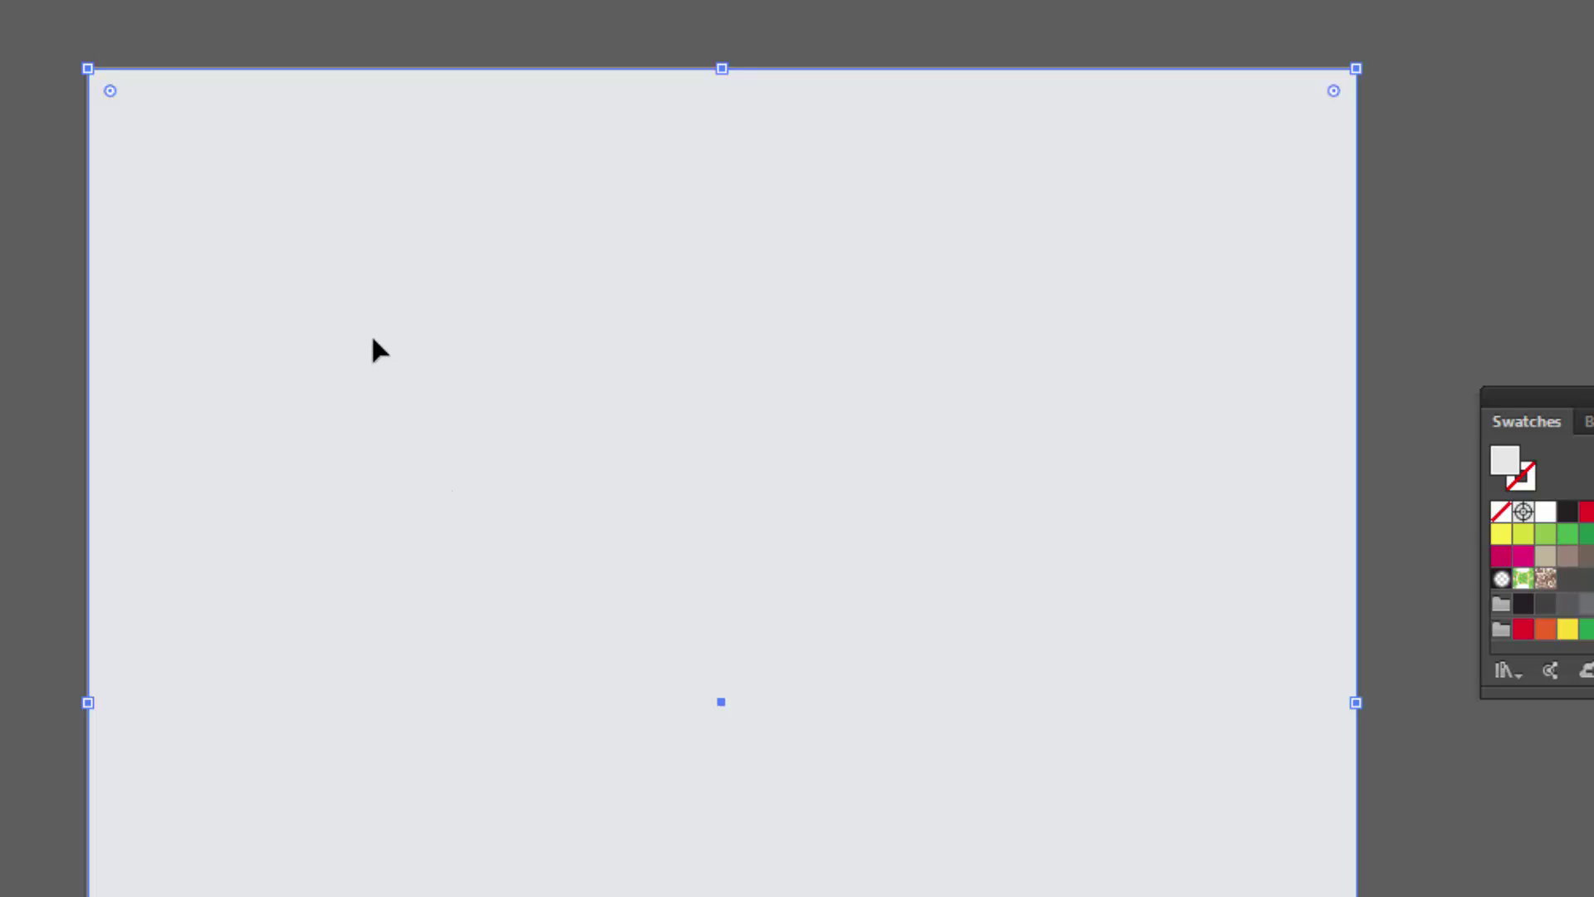
key("ctrl+shift+a")
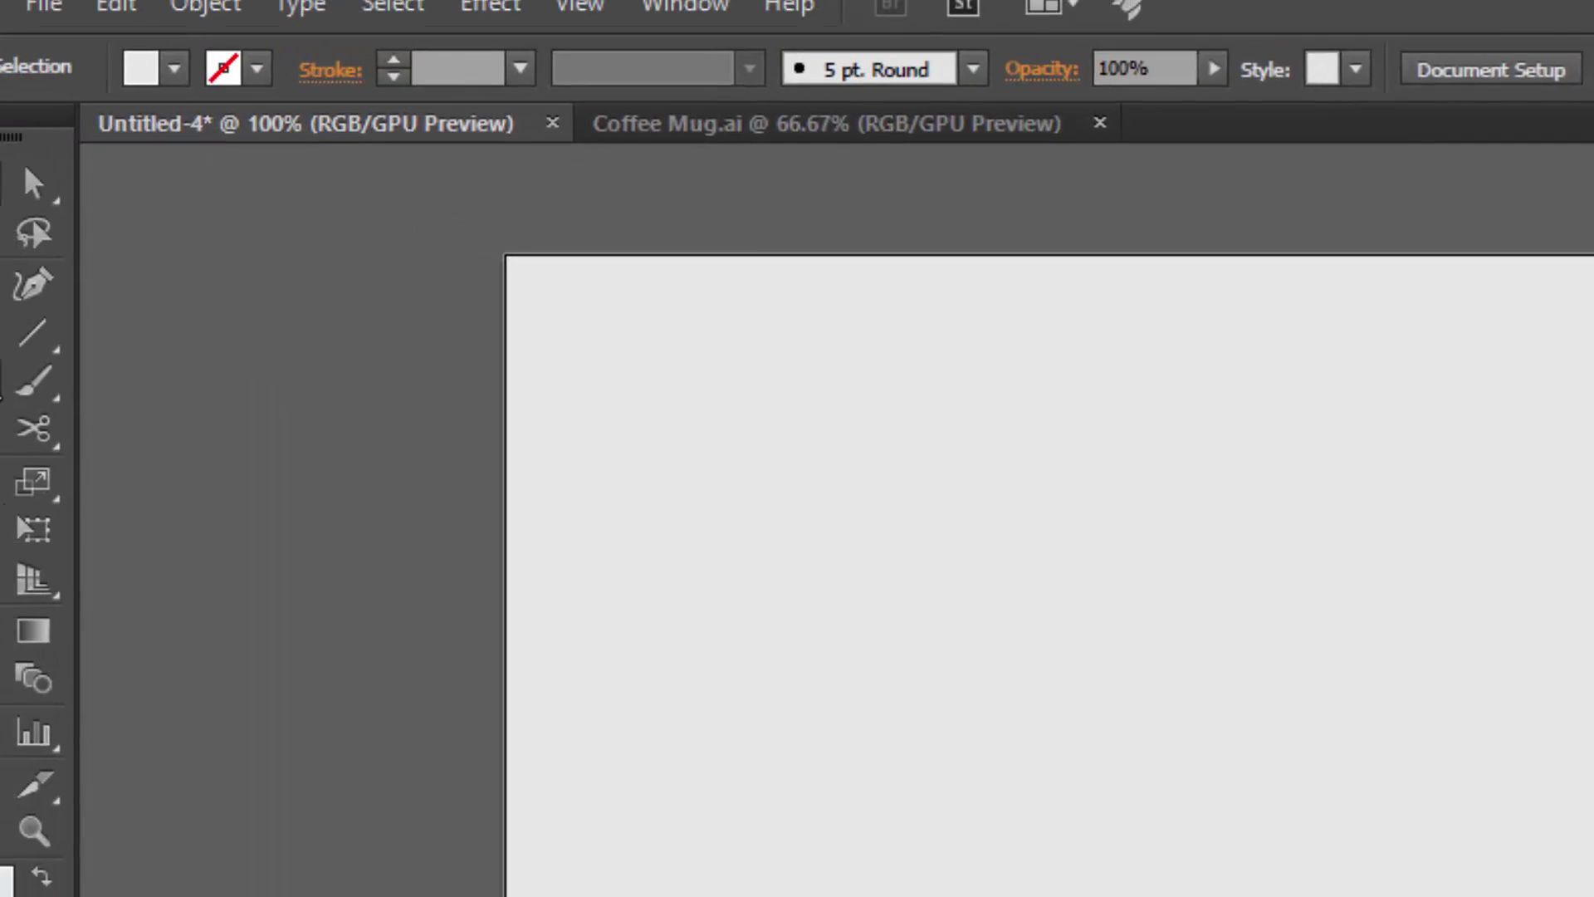
Delete a misplaced first rectangle and draw a tall white rectangle near the artboard centre.
left_click(44, 429)
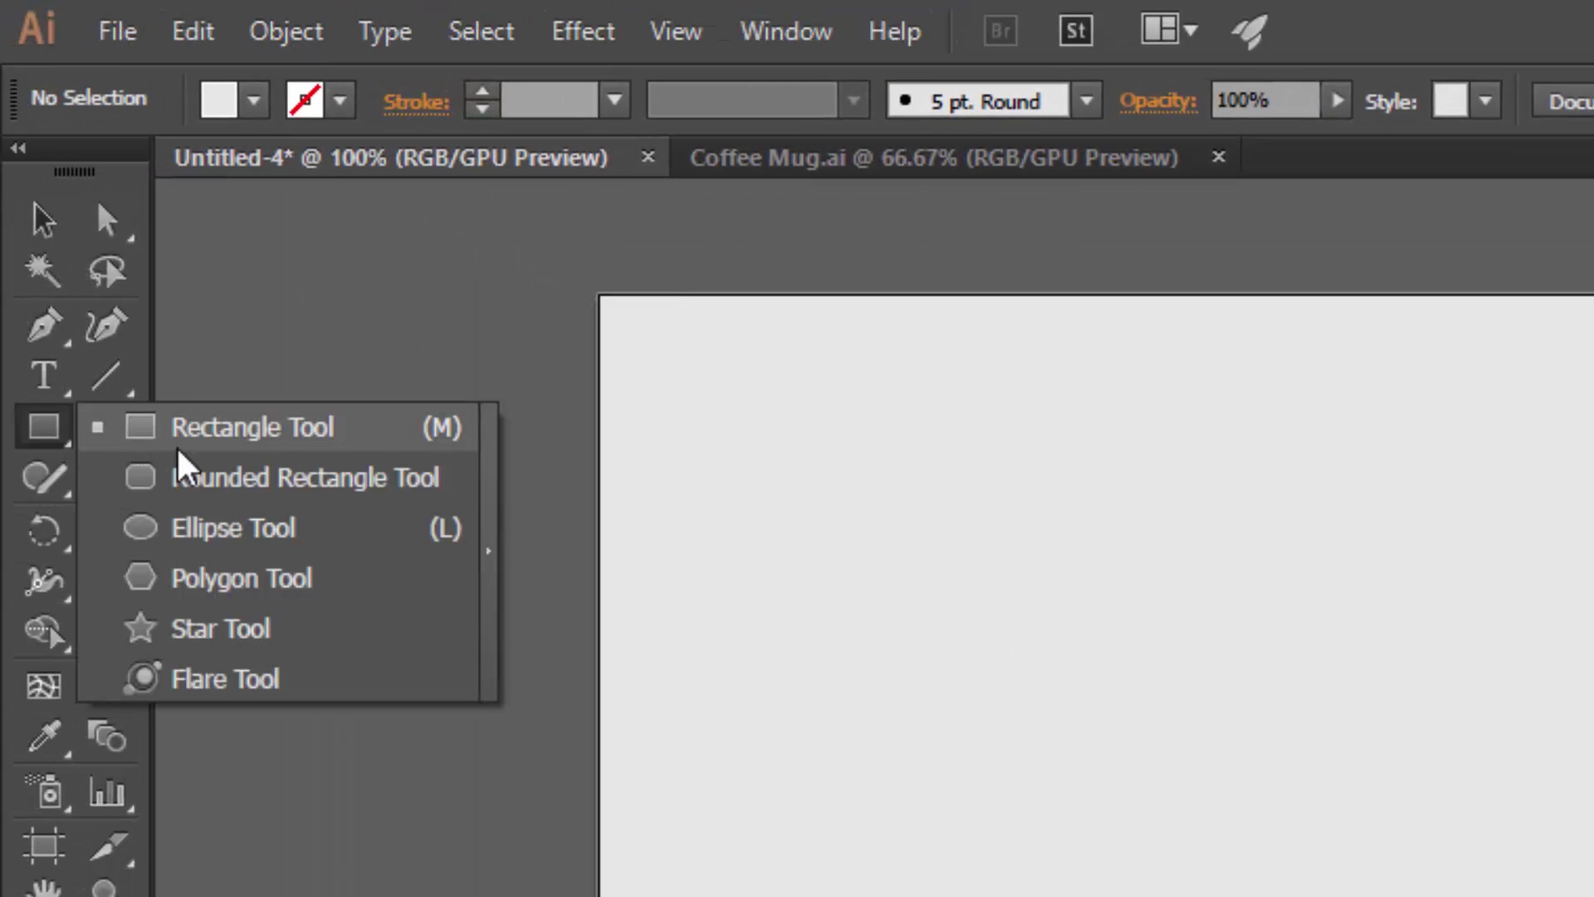
left_click(274, 440)
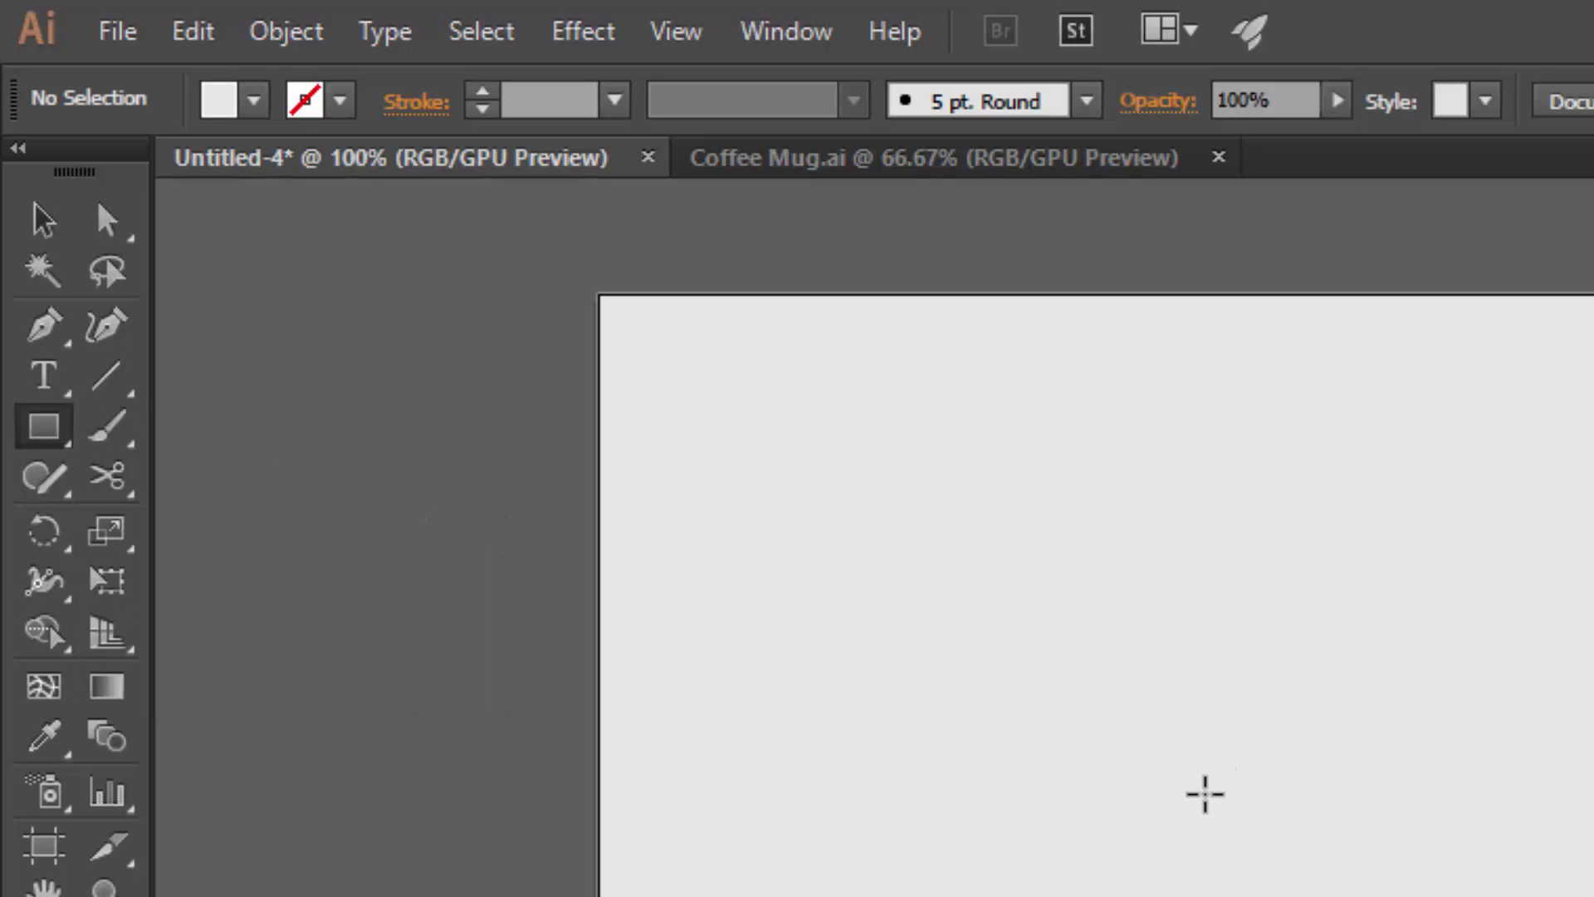
mouse_move(1206, 788)
left_mouse_down()
mouse_move(1593, 896)
mouse_move(917, 739)
left_mouse_up()
key("v")
key("Delete")
key("m")
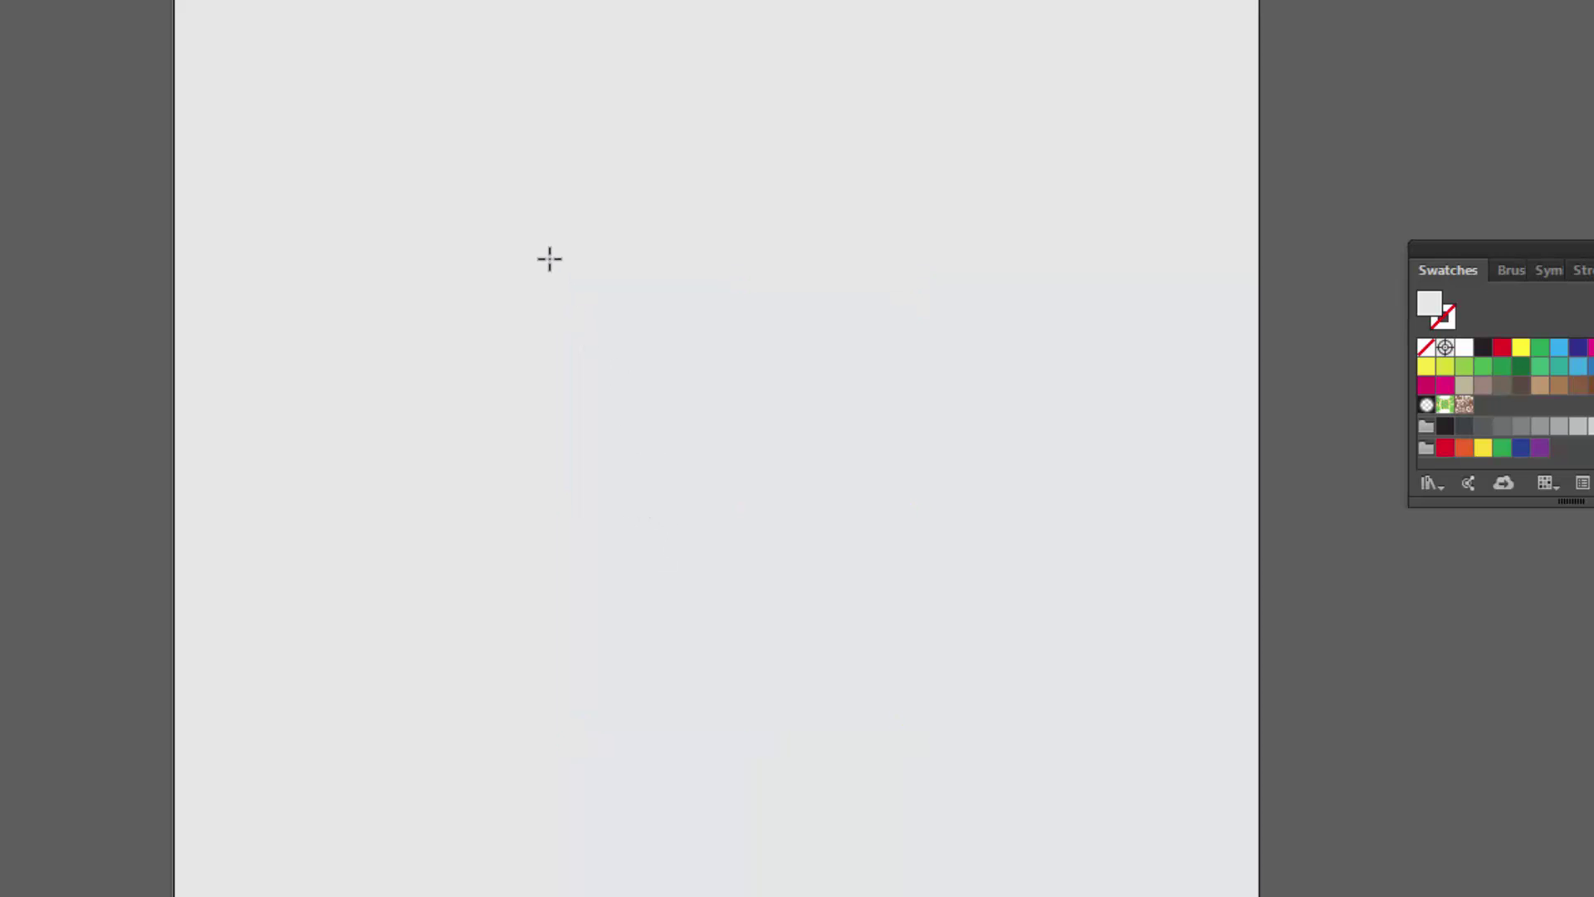
mouse_move(549, 258)
left_mouse_down()
mouse_move(839, 607)
mouse_move(895, 738)
left_mouse_up()
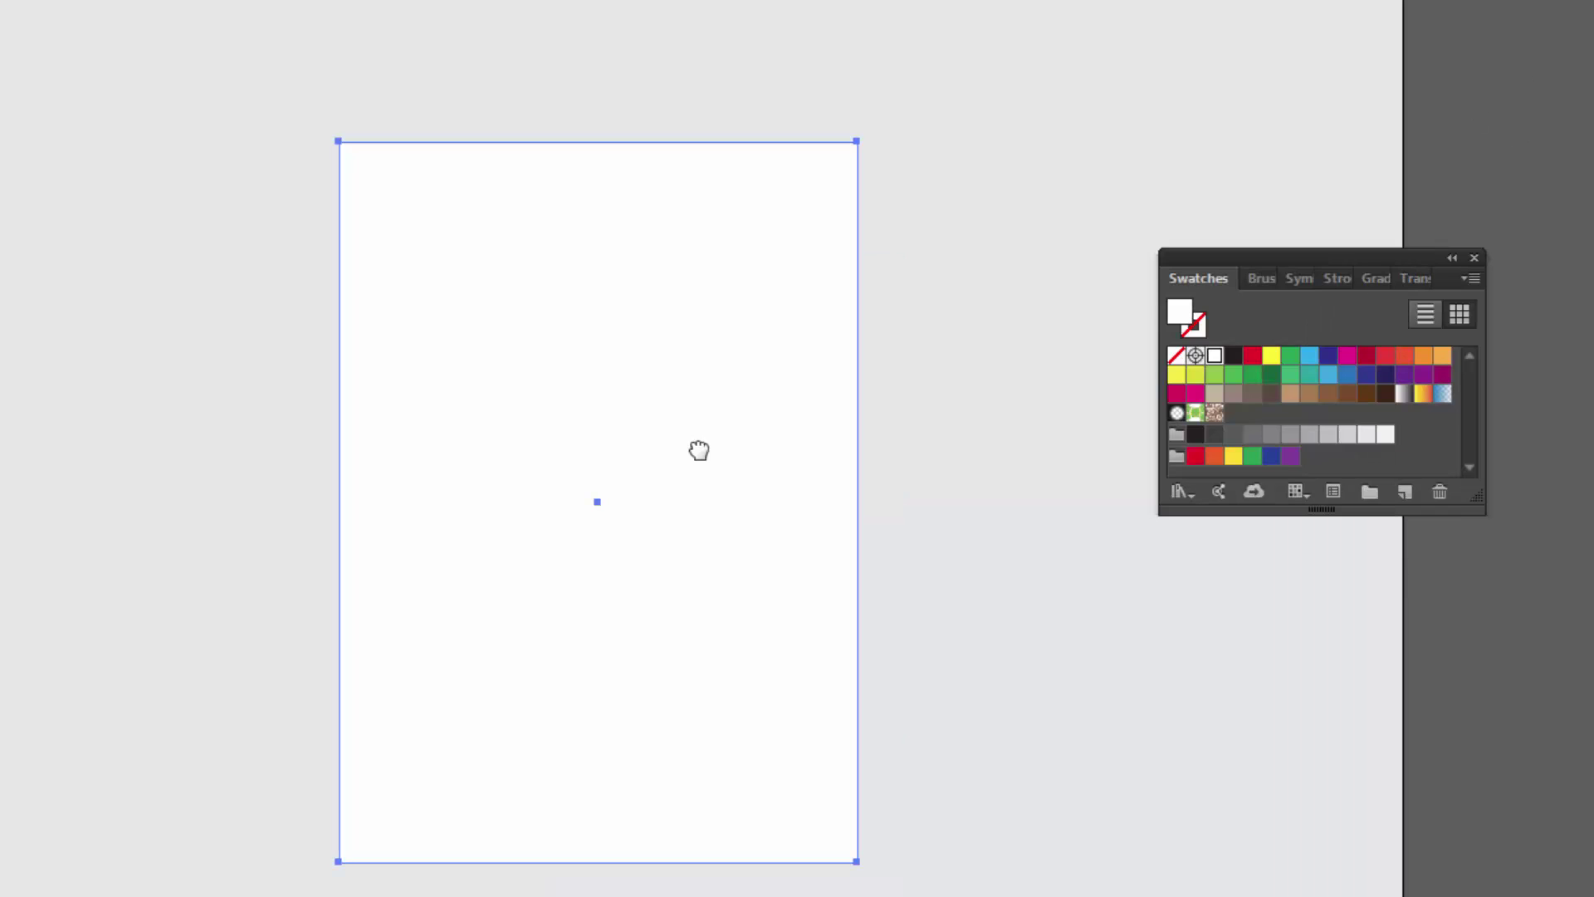
Drag a live-corner widget to round the rectangle's four corners slightly.
left_click(779, 573)
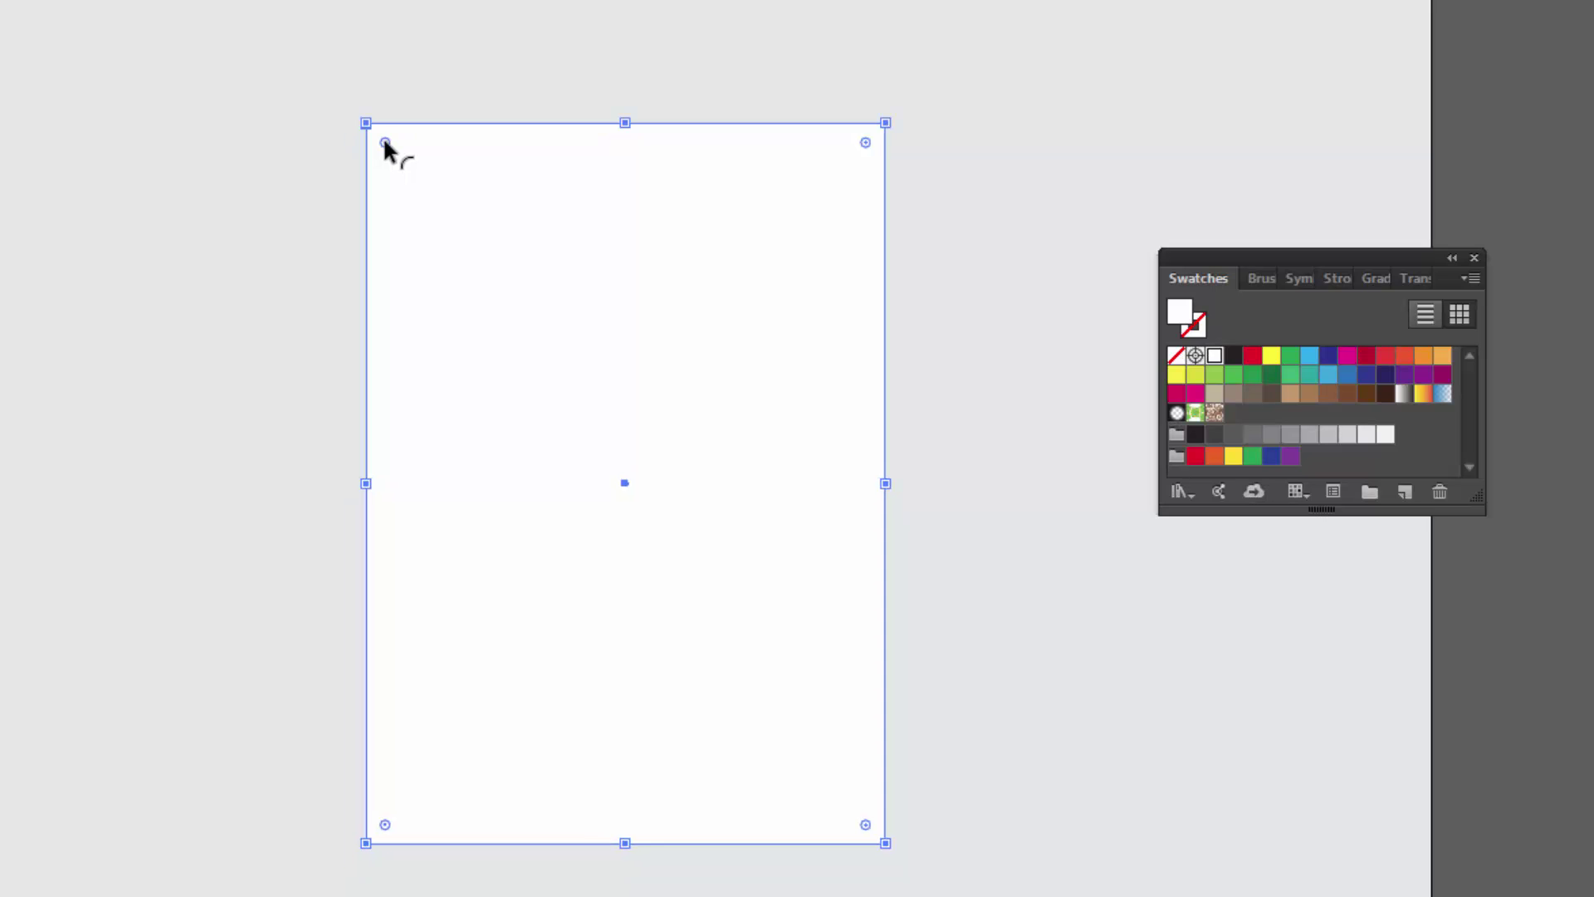
left_click_drag(385, 142, 389, 146)
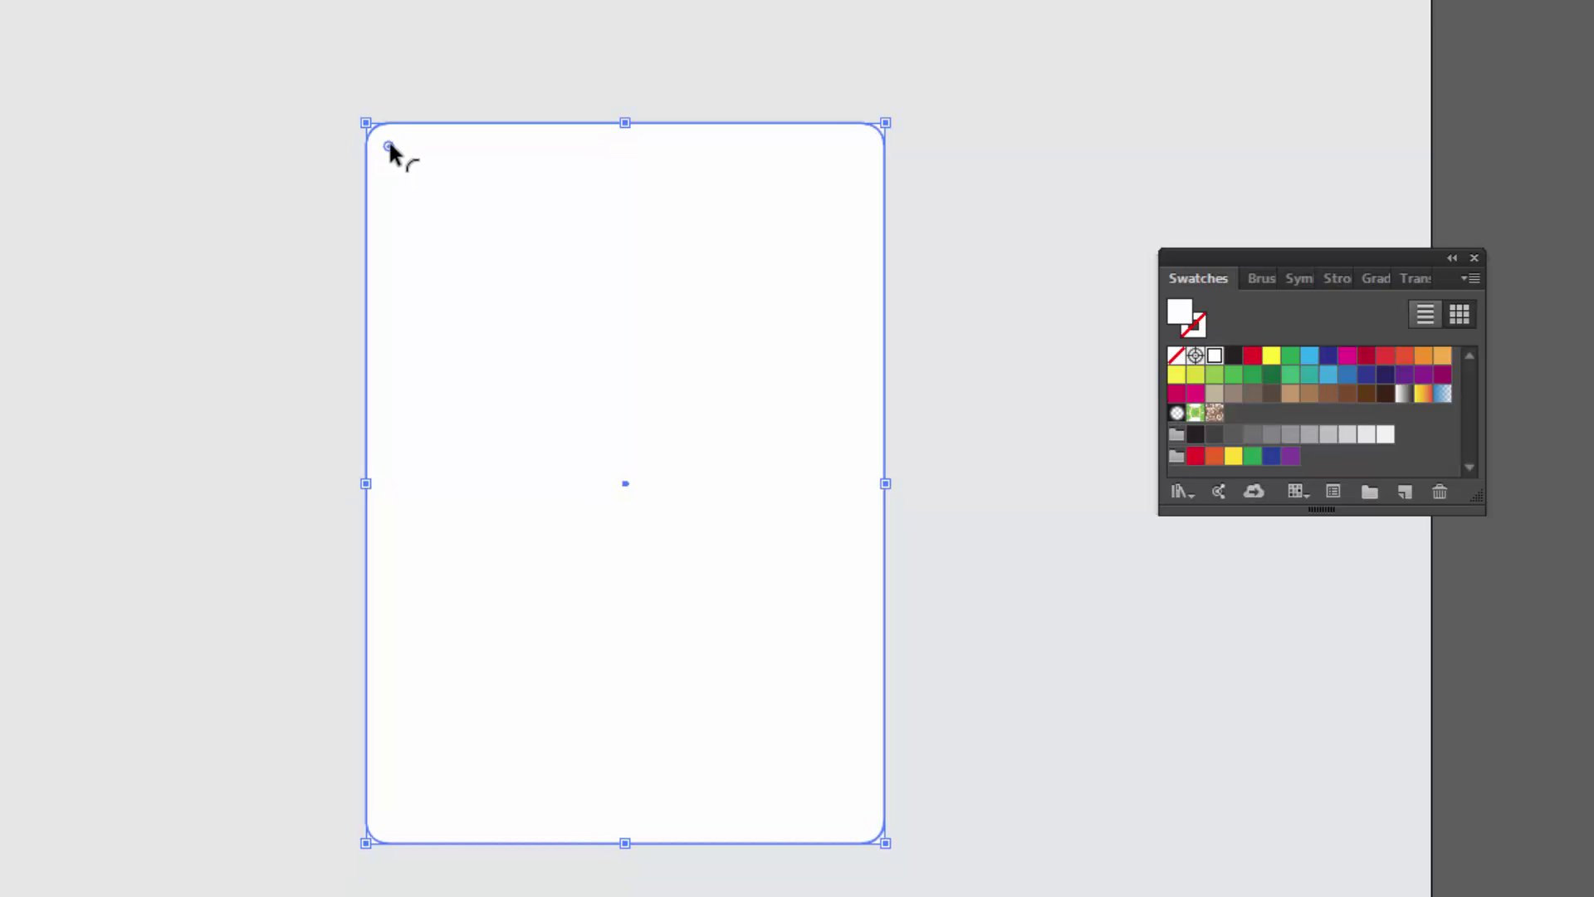
left_click_drag(389, 148, 381, 133)
key("ctrl+shift+a")
left_click(623, 418)
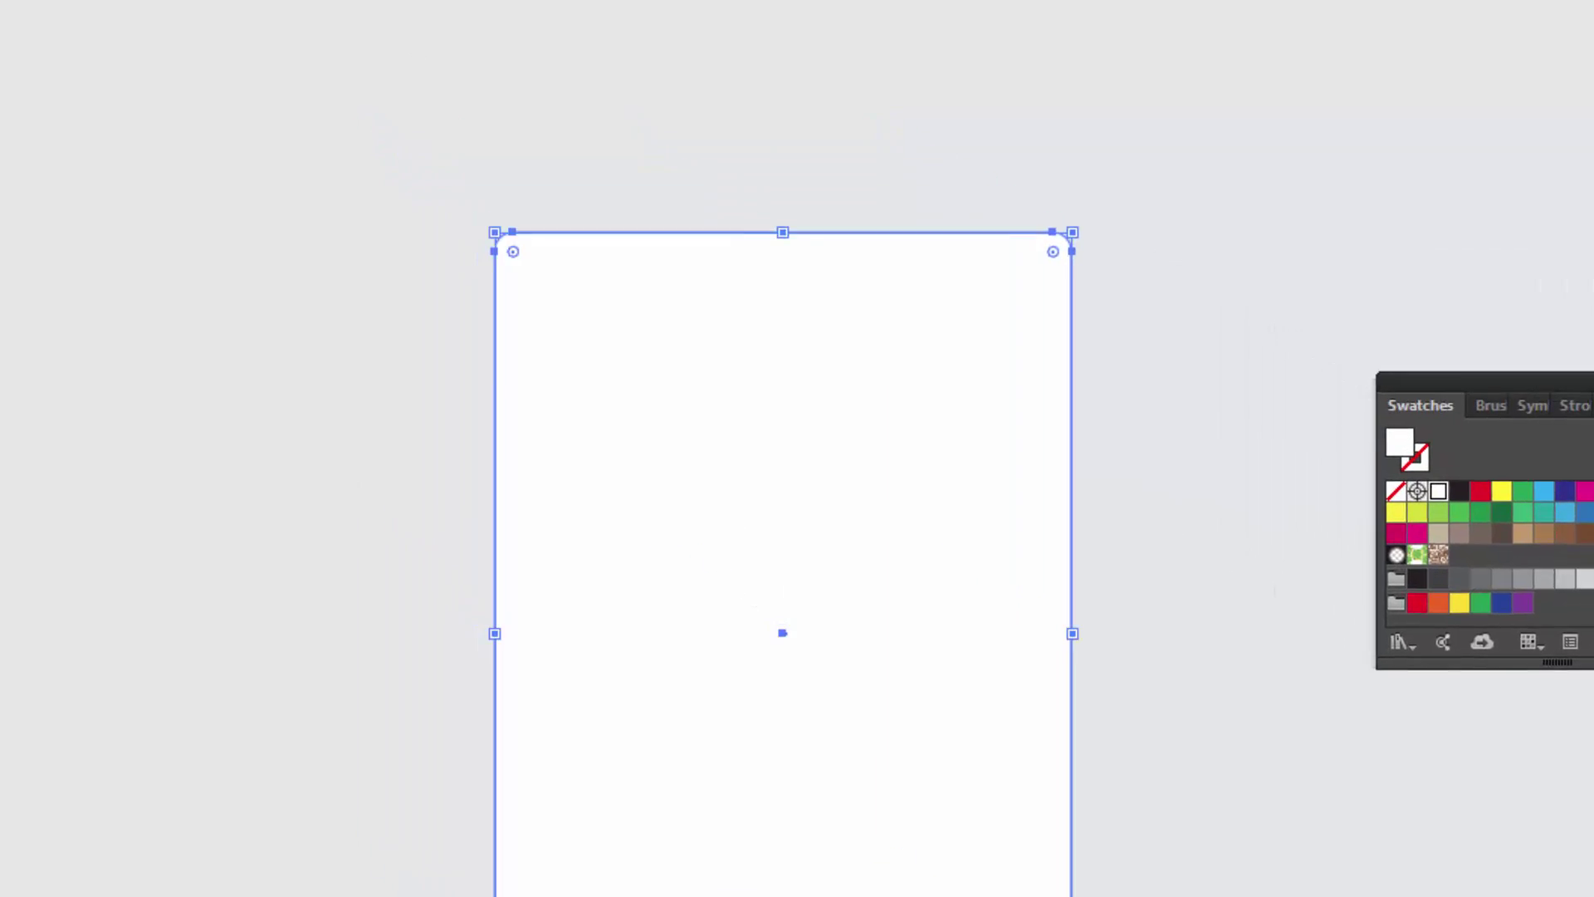
left_click(253, 28)
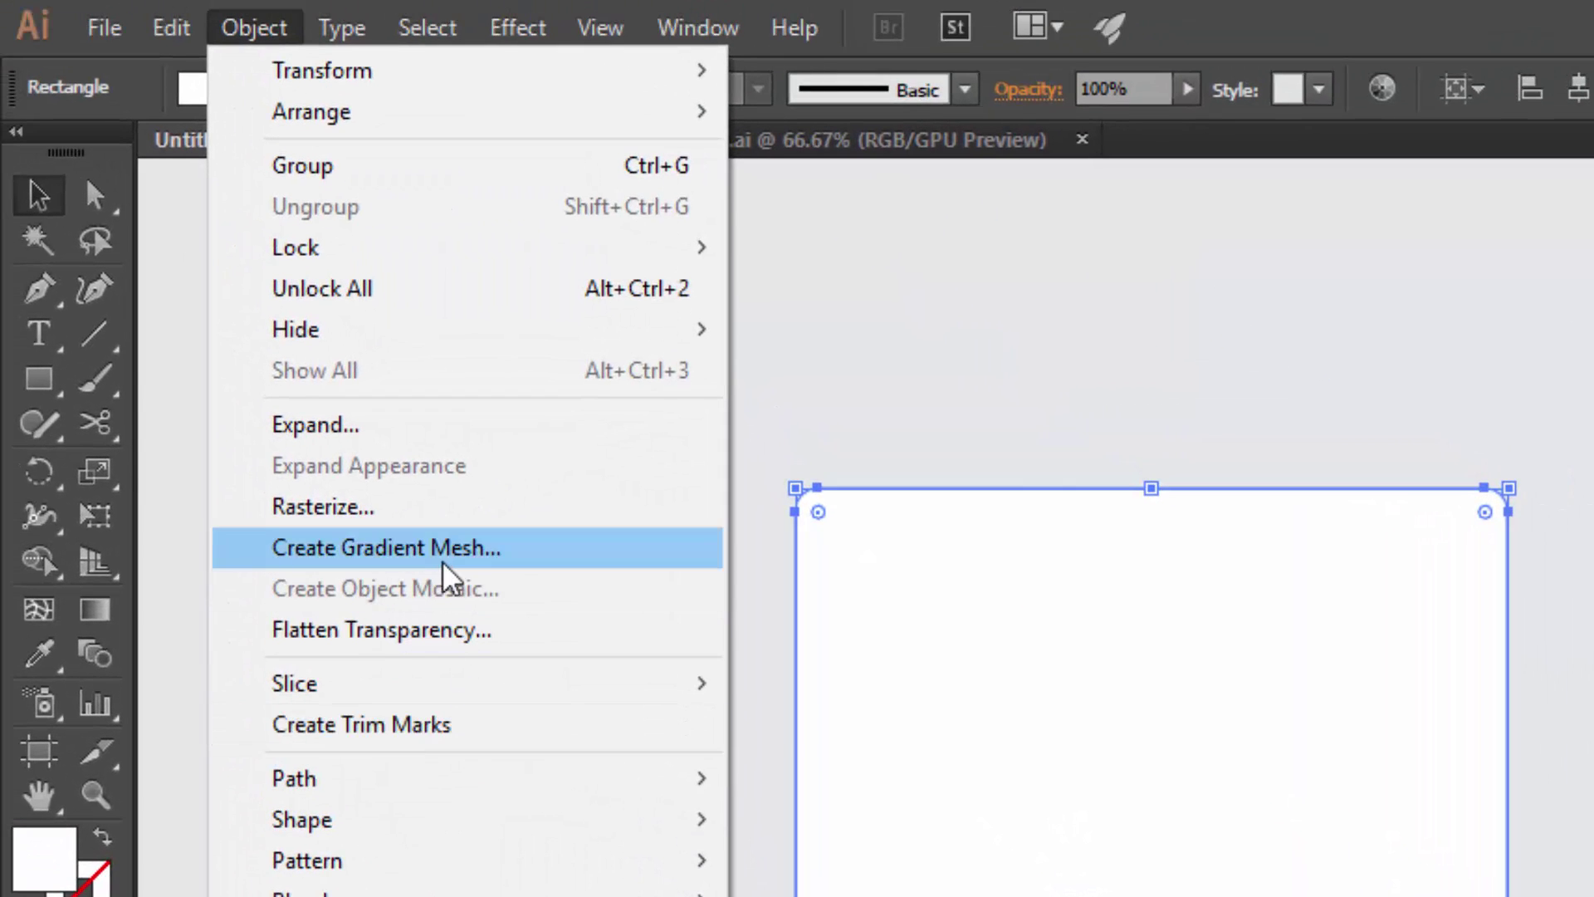
Apply a gradient mesh with 1 row, 2 columns and Flat appearance.
left_click(443, 562)
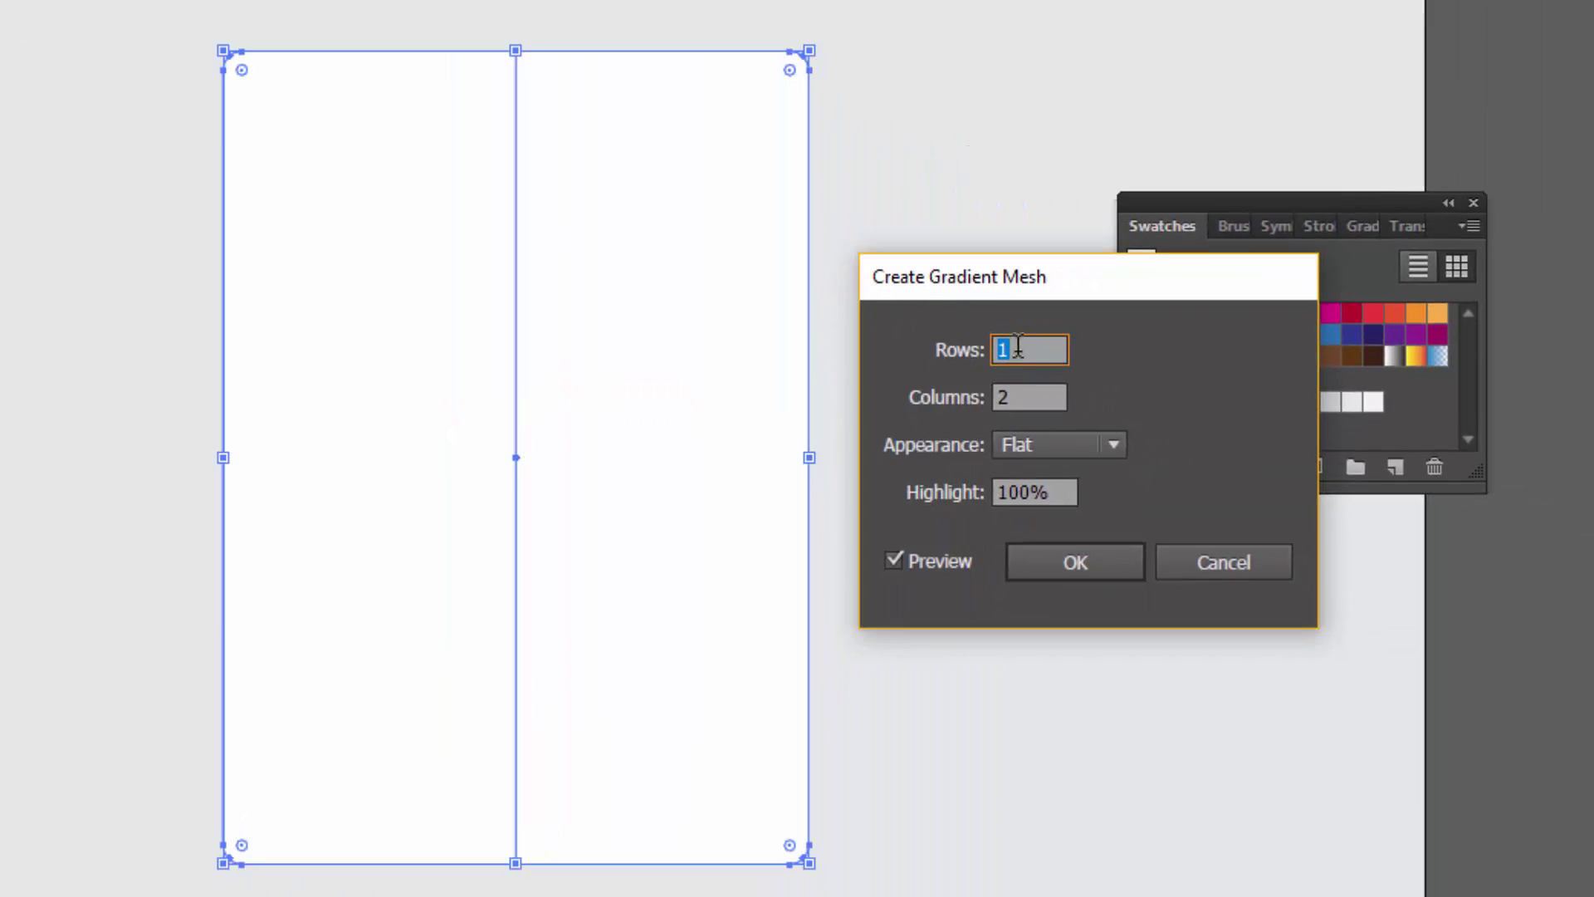
left_click(1005, 397)
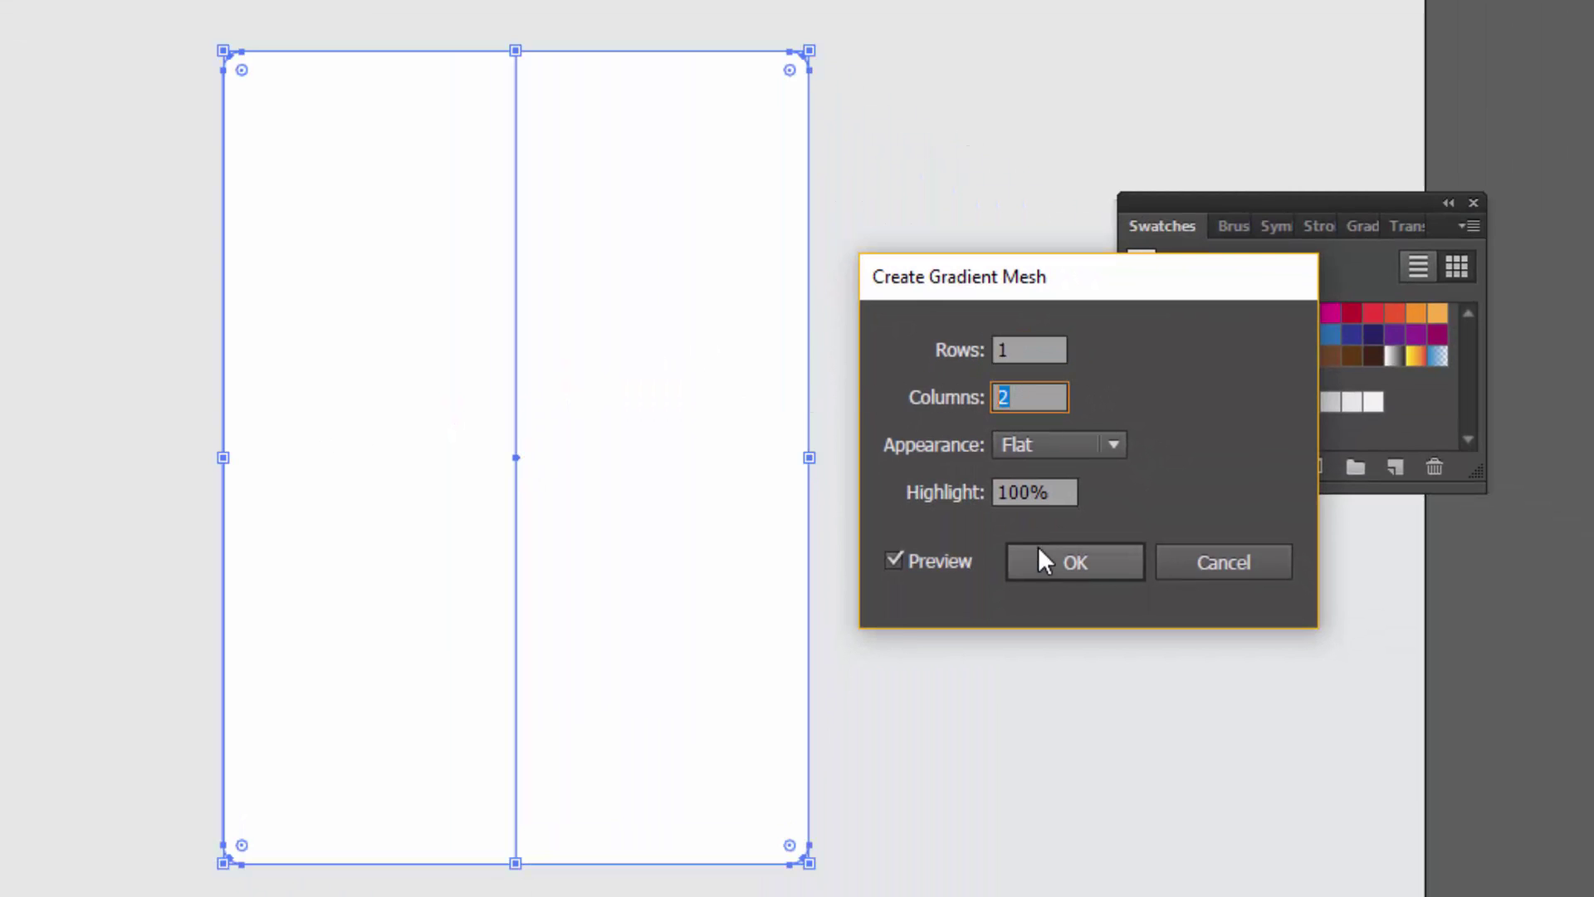
left_click(1094, 570)
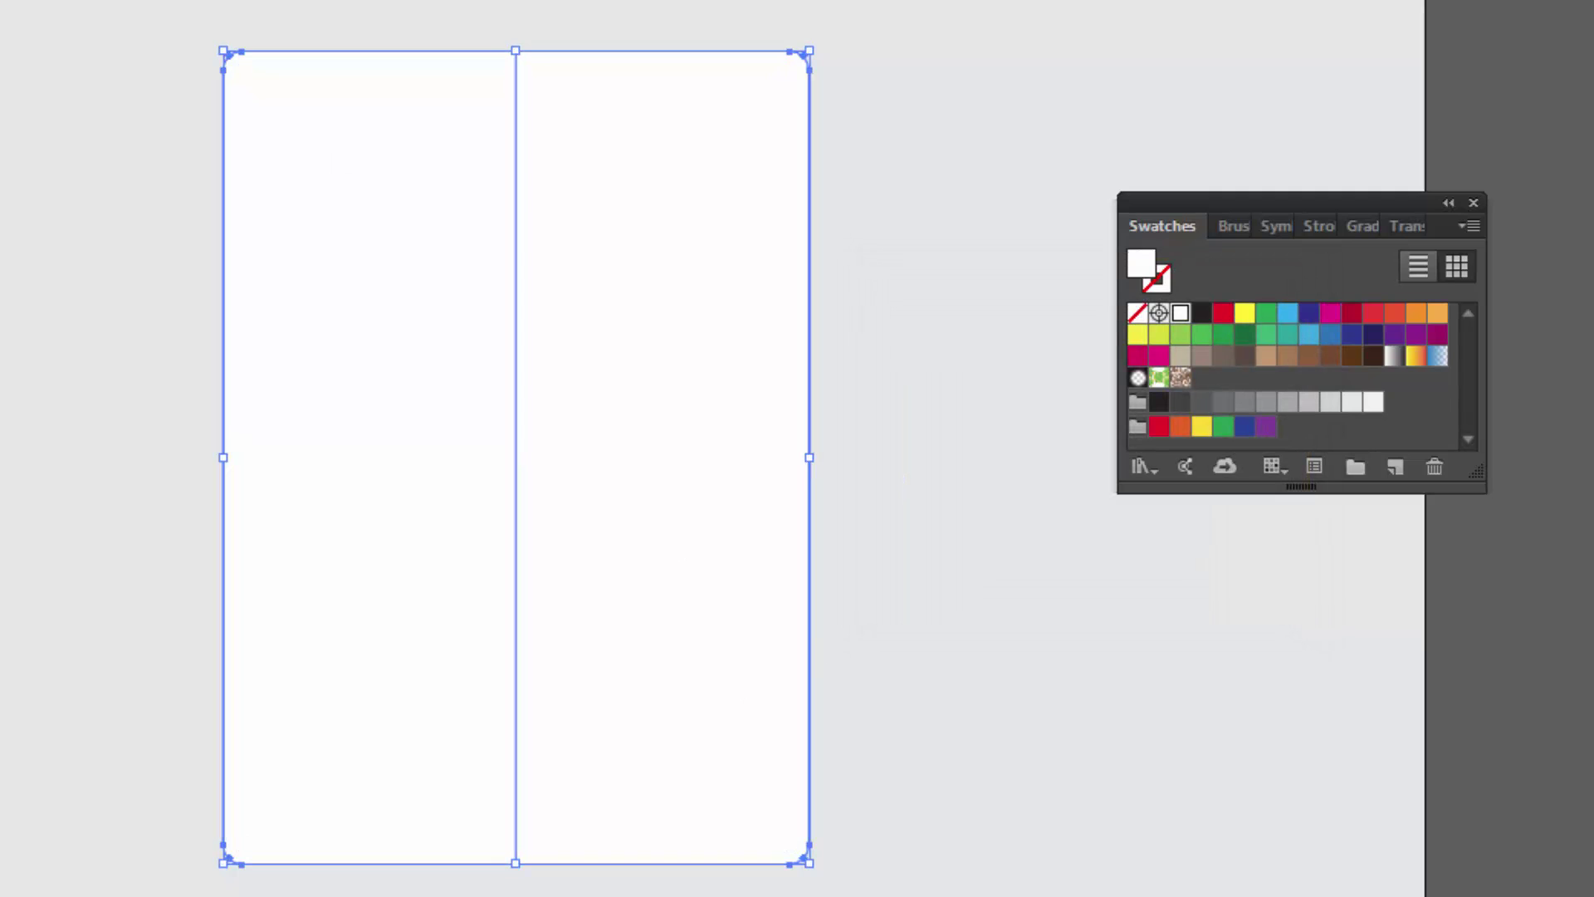
Move both bottom corner anchors inward so the mug tapers with curved sides.
key("a")
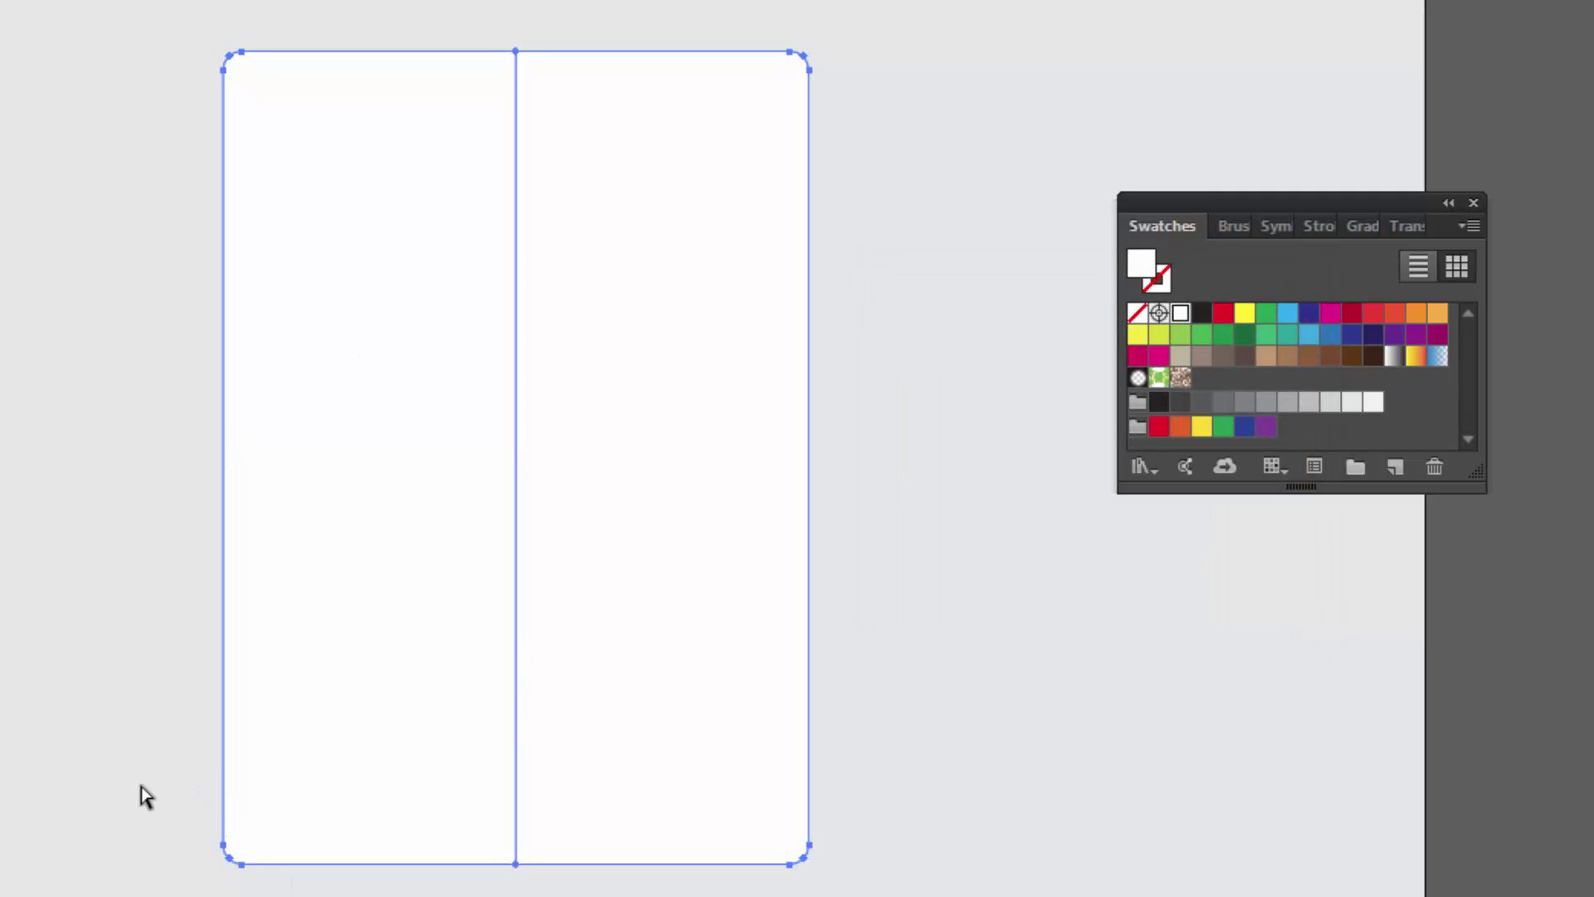
left_click_drag(112, 793, 266, 895)
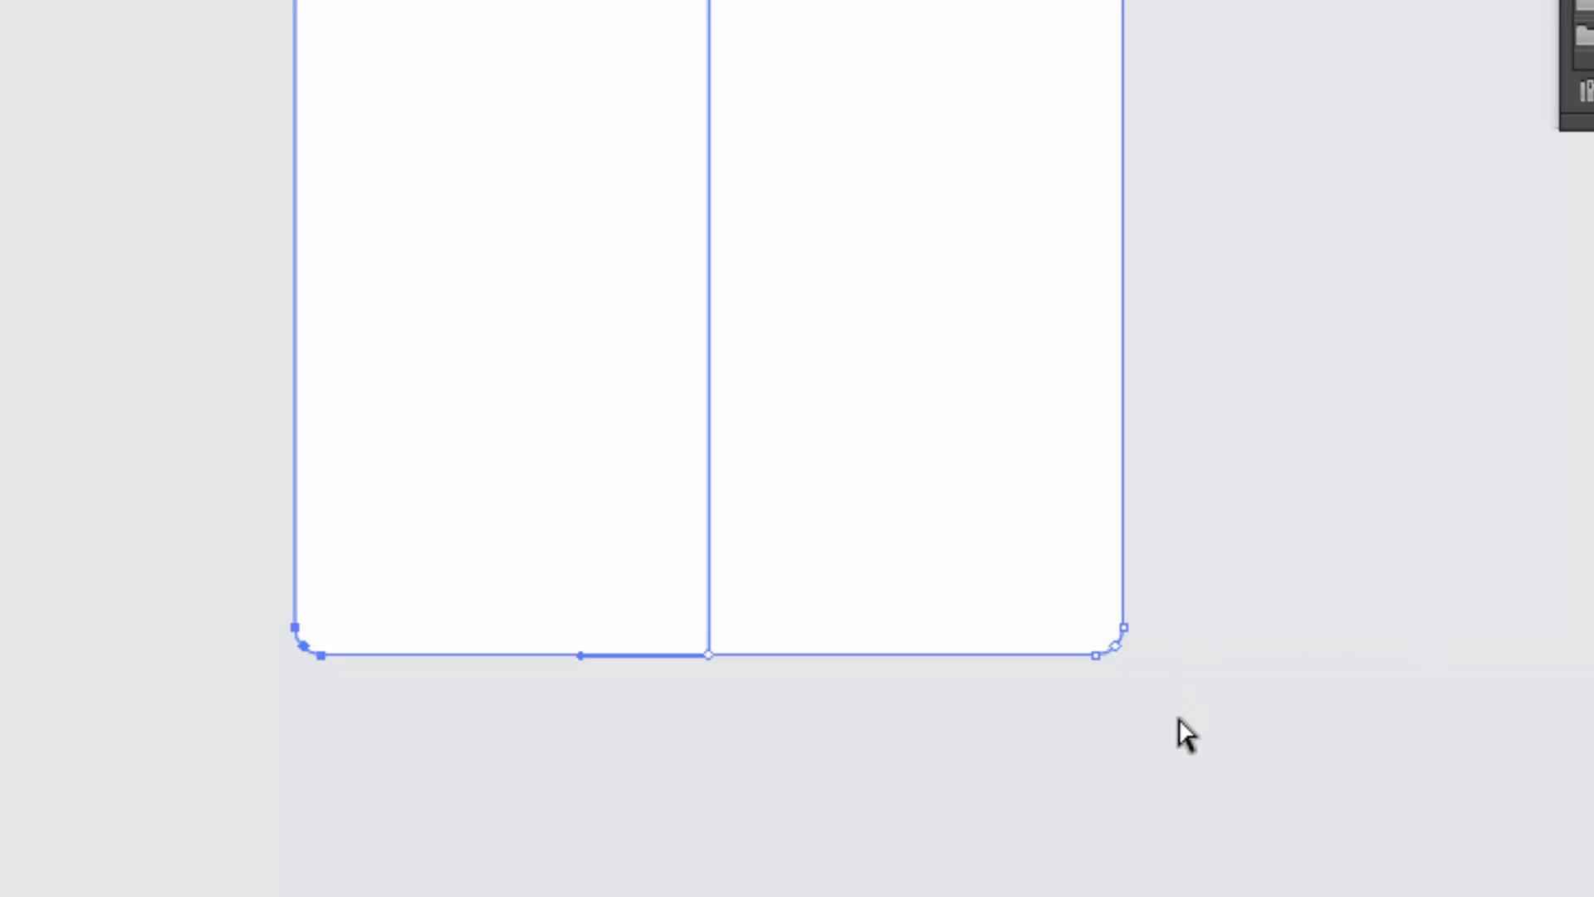
left_click_drag(1183, 731, 1036, 534)
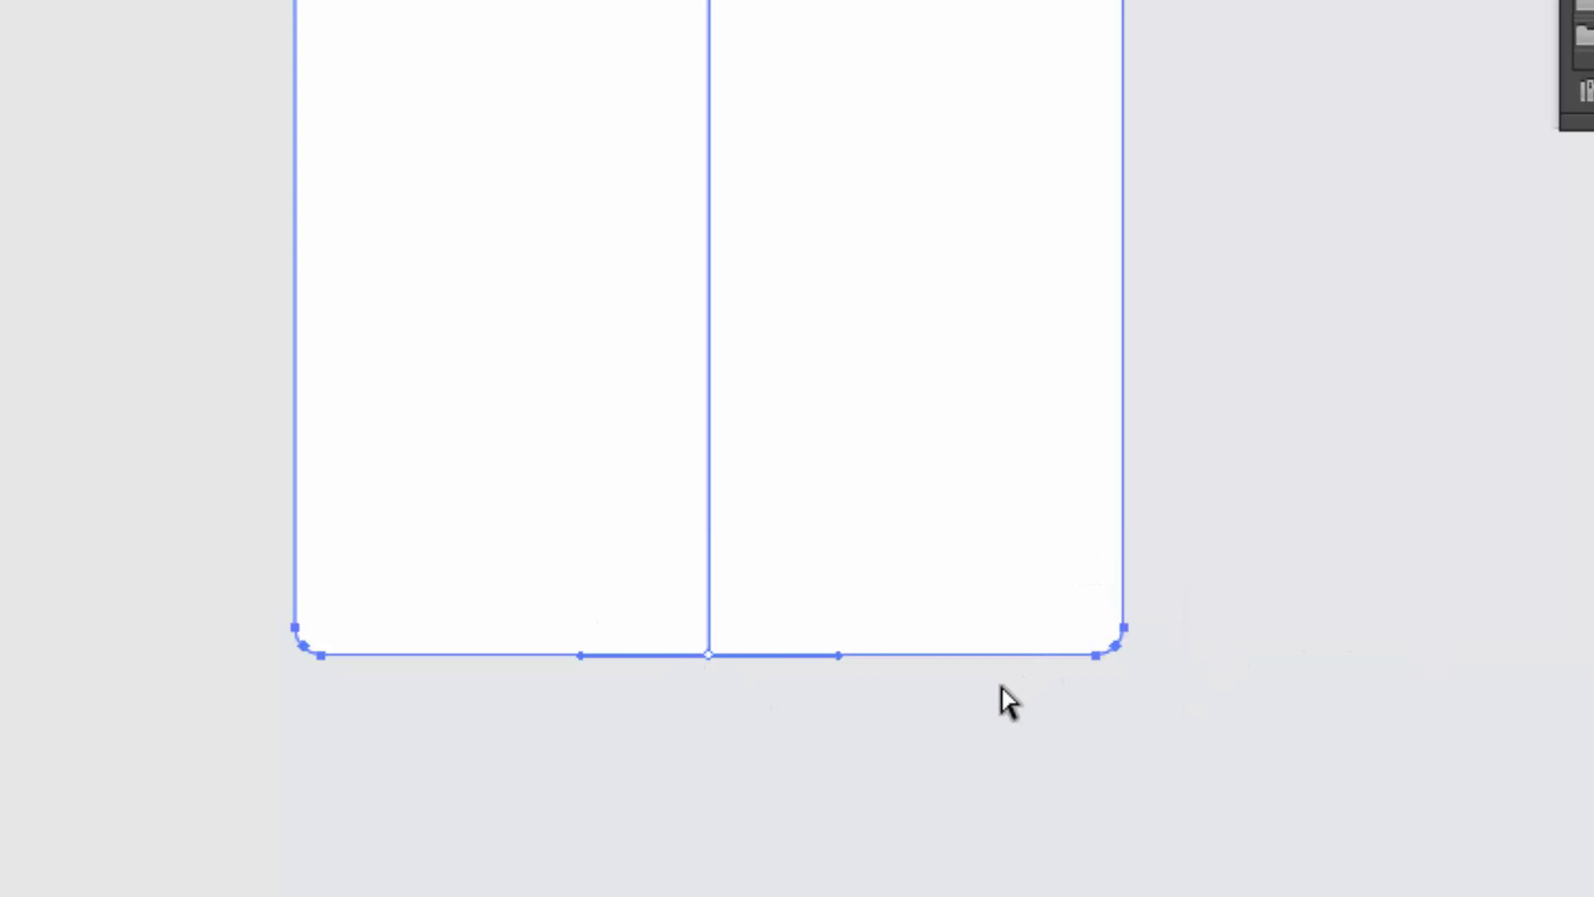
mouse_move(1087, 653)
left_mouse_down()
mouse_move(998, 653)
mouse_move(933, 870)
left_mouse_up()
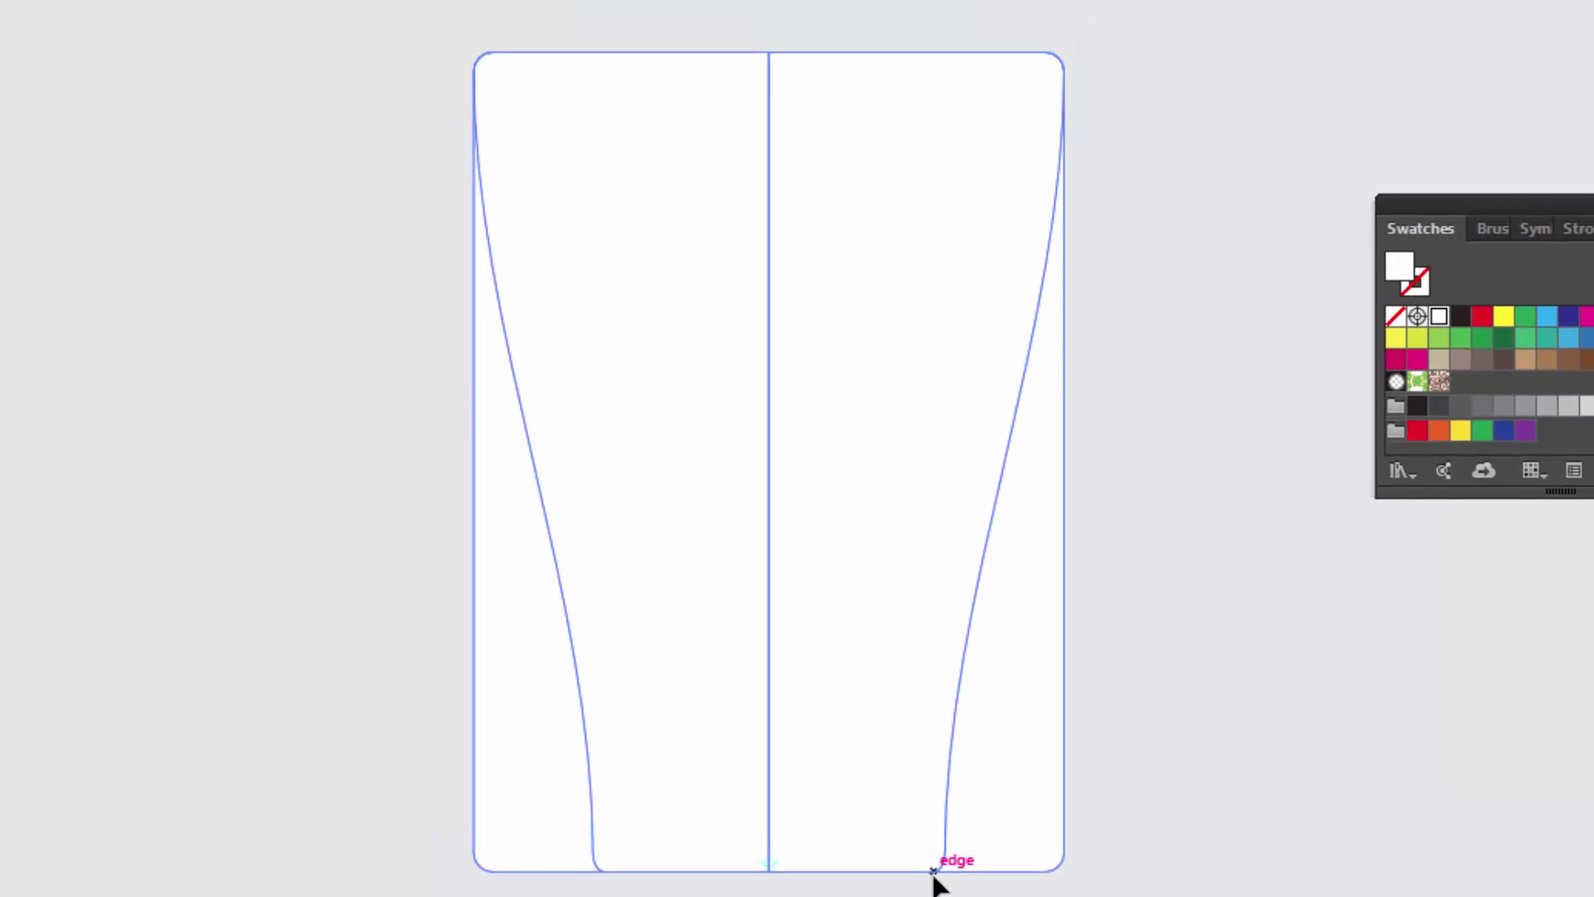
left_click_drag(934, 871, 933, 871)
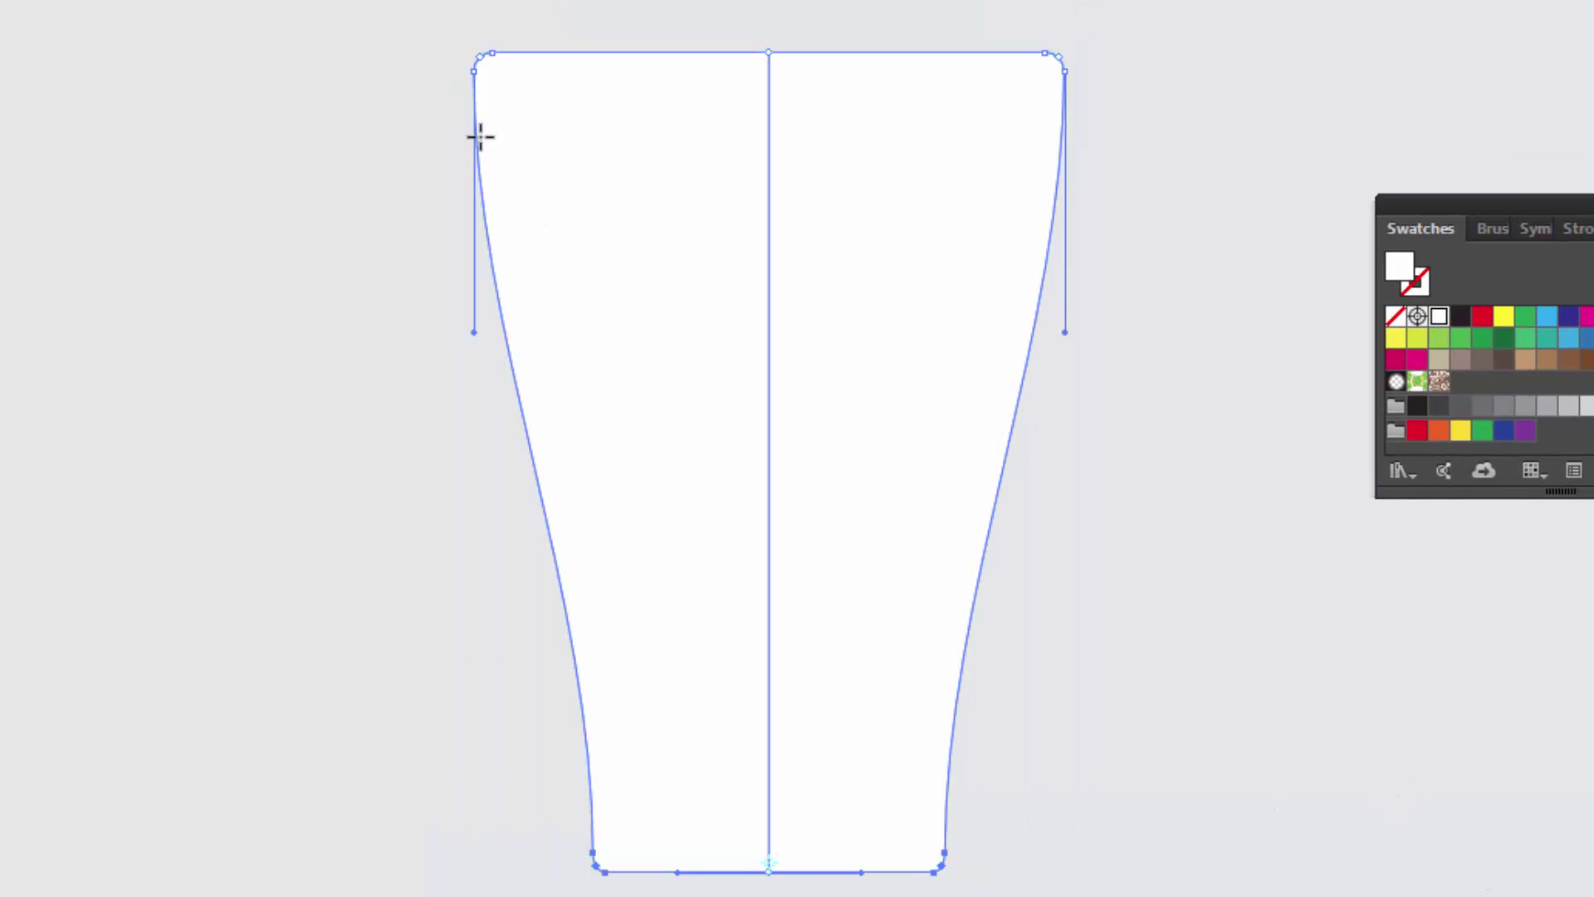
key("v")
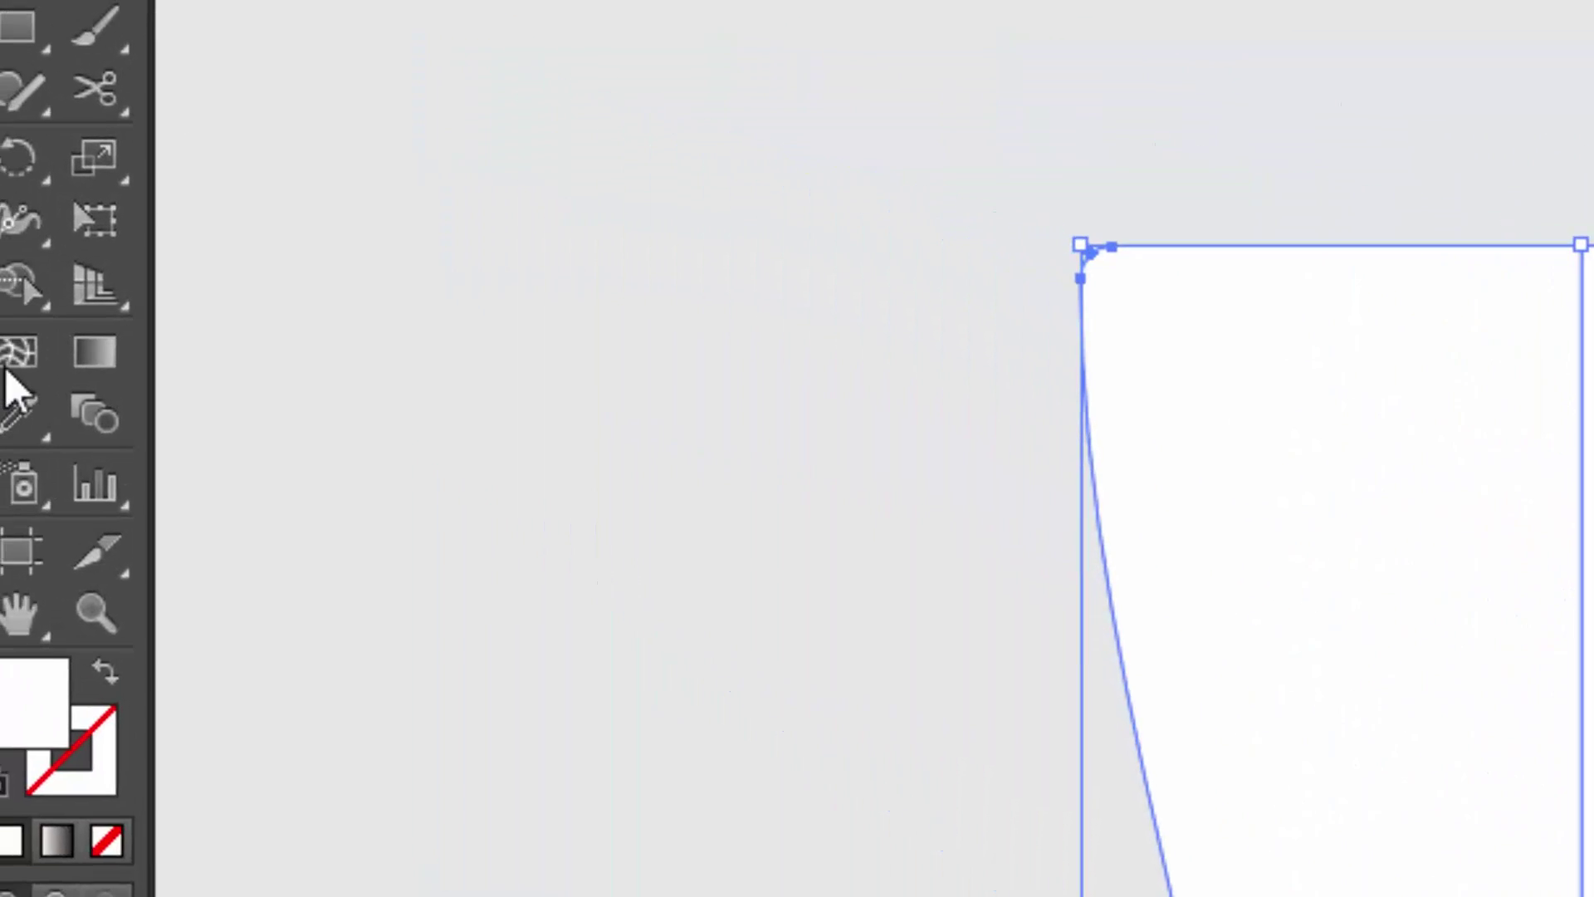
With the Mesh tool, add horizontal mesh lines near the cup's top and bottom.
left_click(51, 411)
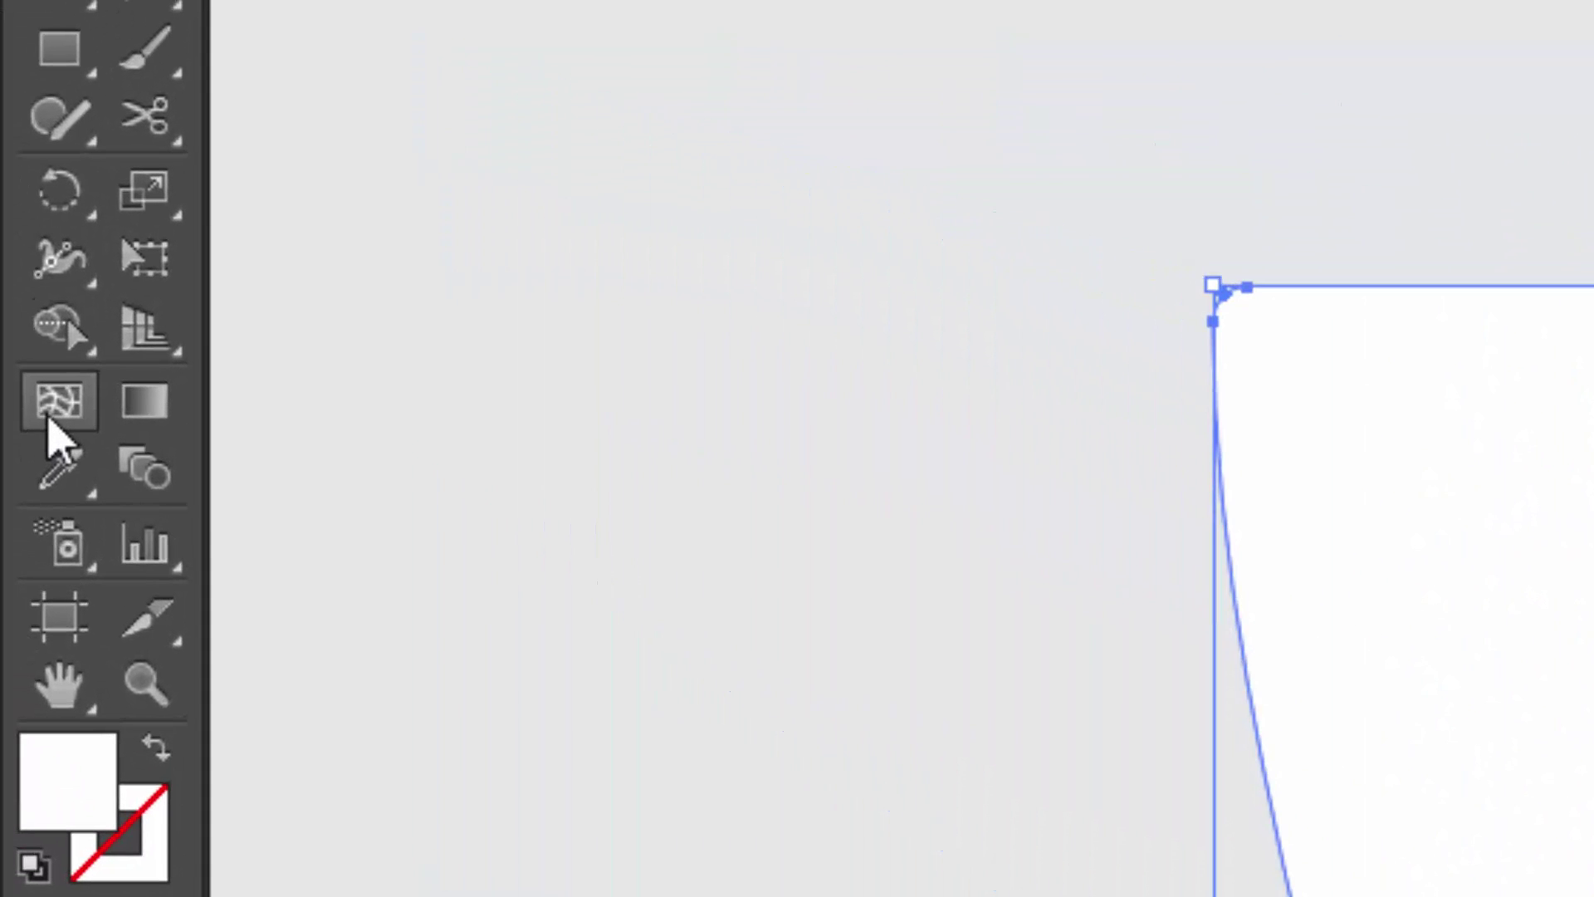
key("u")
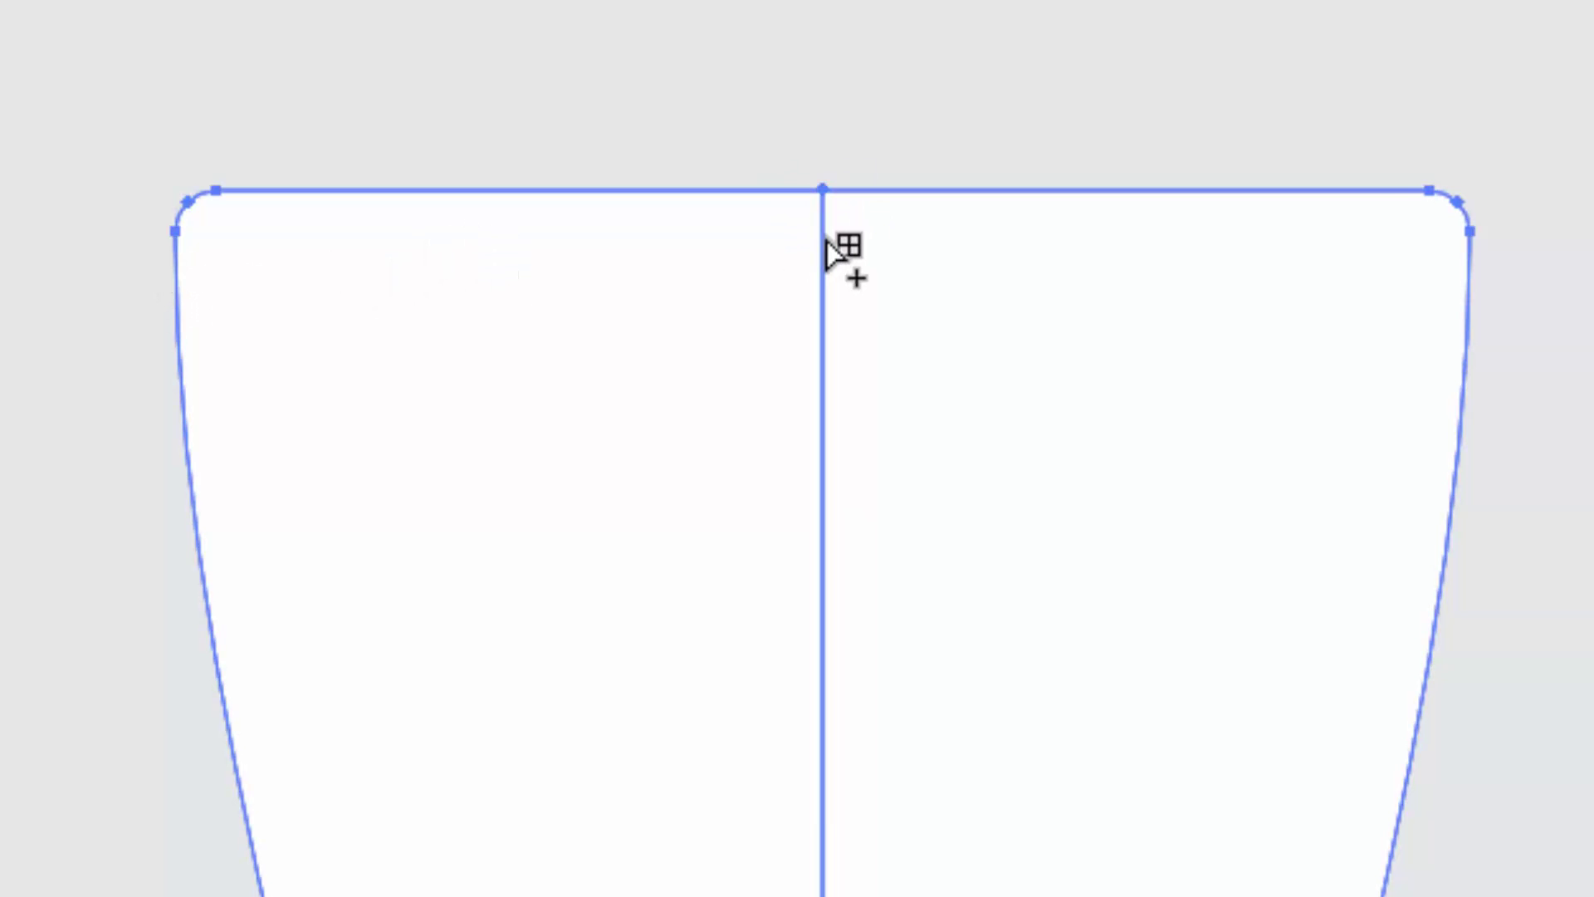
left_click(822, 239)
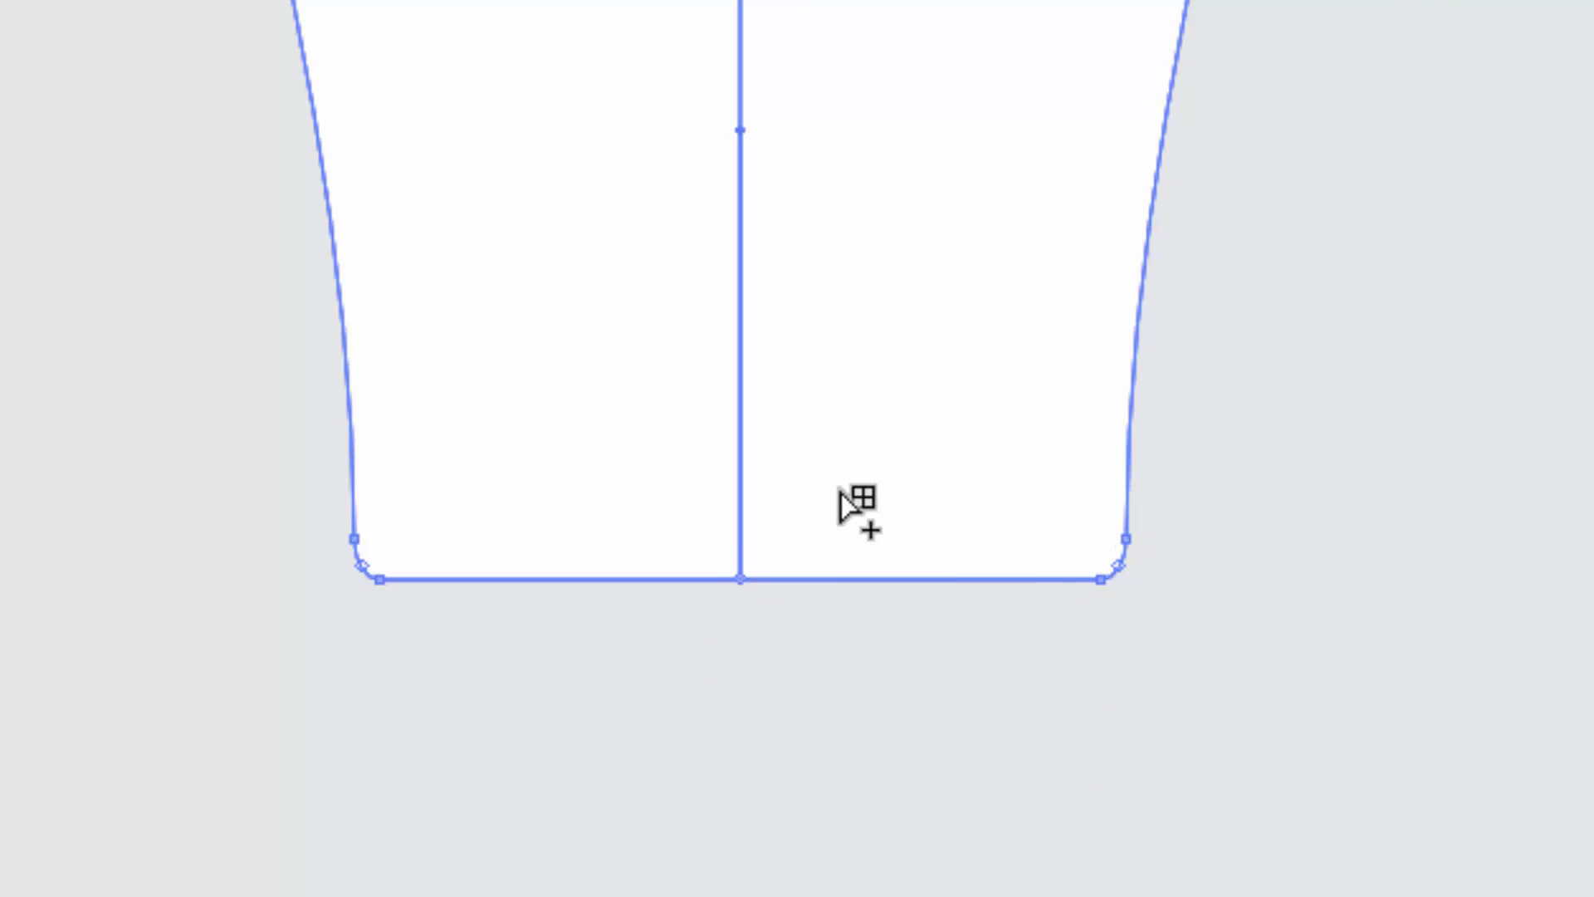
left_click(739, 527)
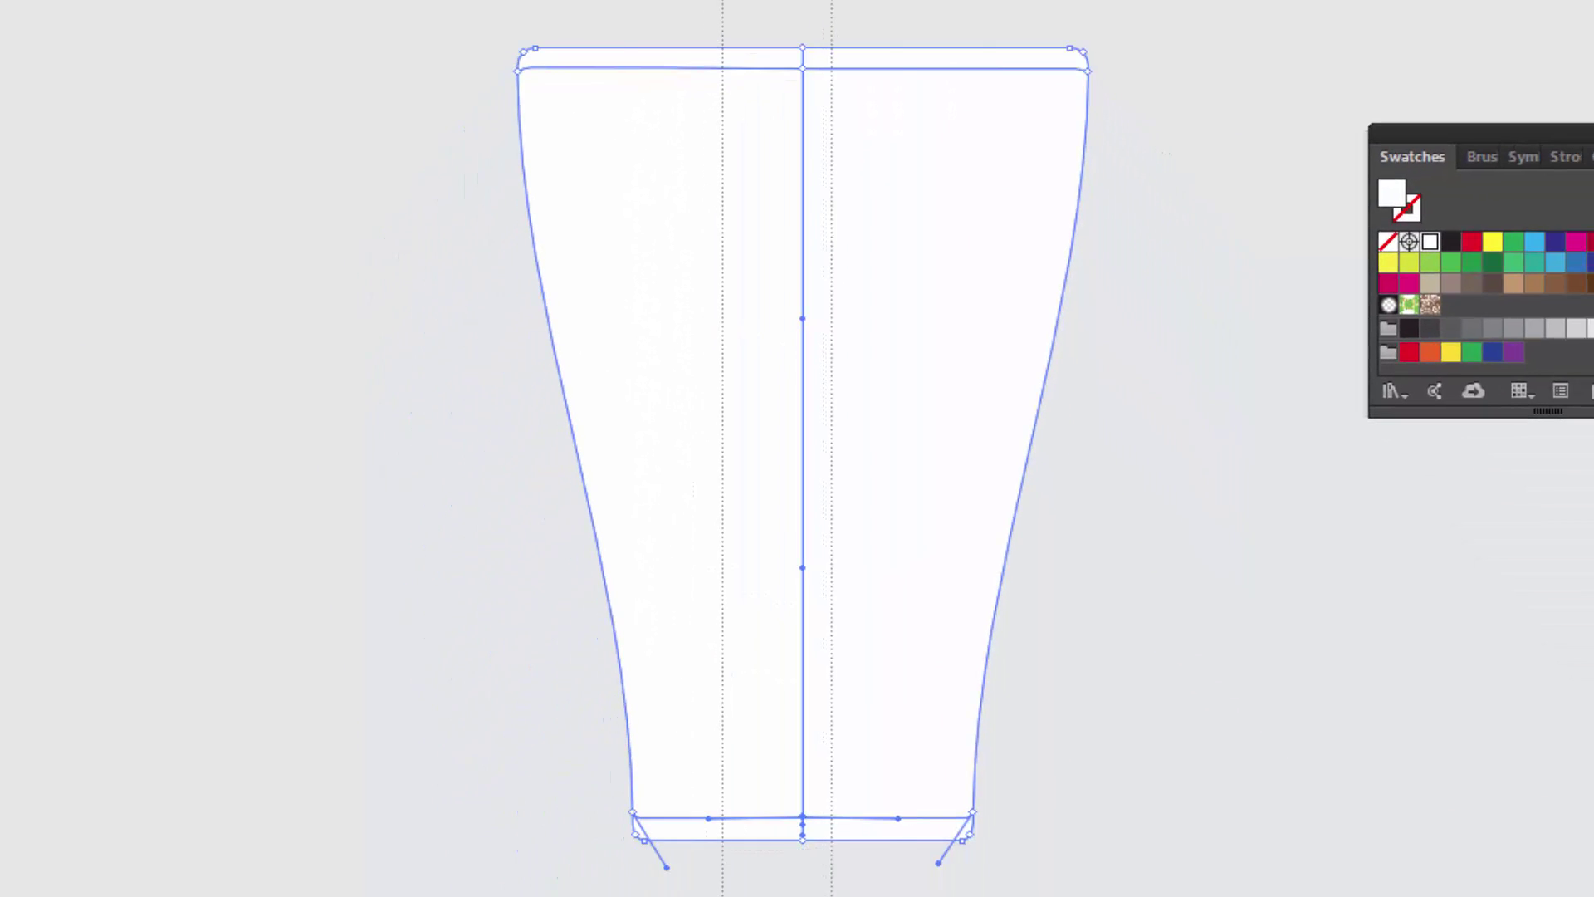
Colour the centre mesh points with the 40% grey (K=40) swatch.
left_click(912, 814)
left_click_drag(1466, 130, 1309, 196)
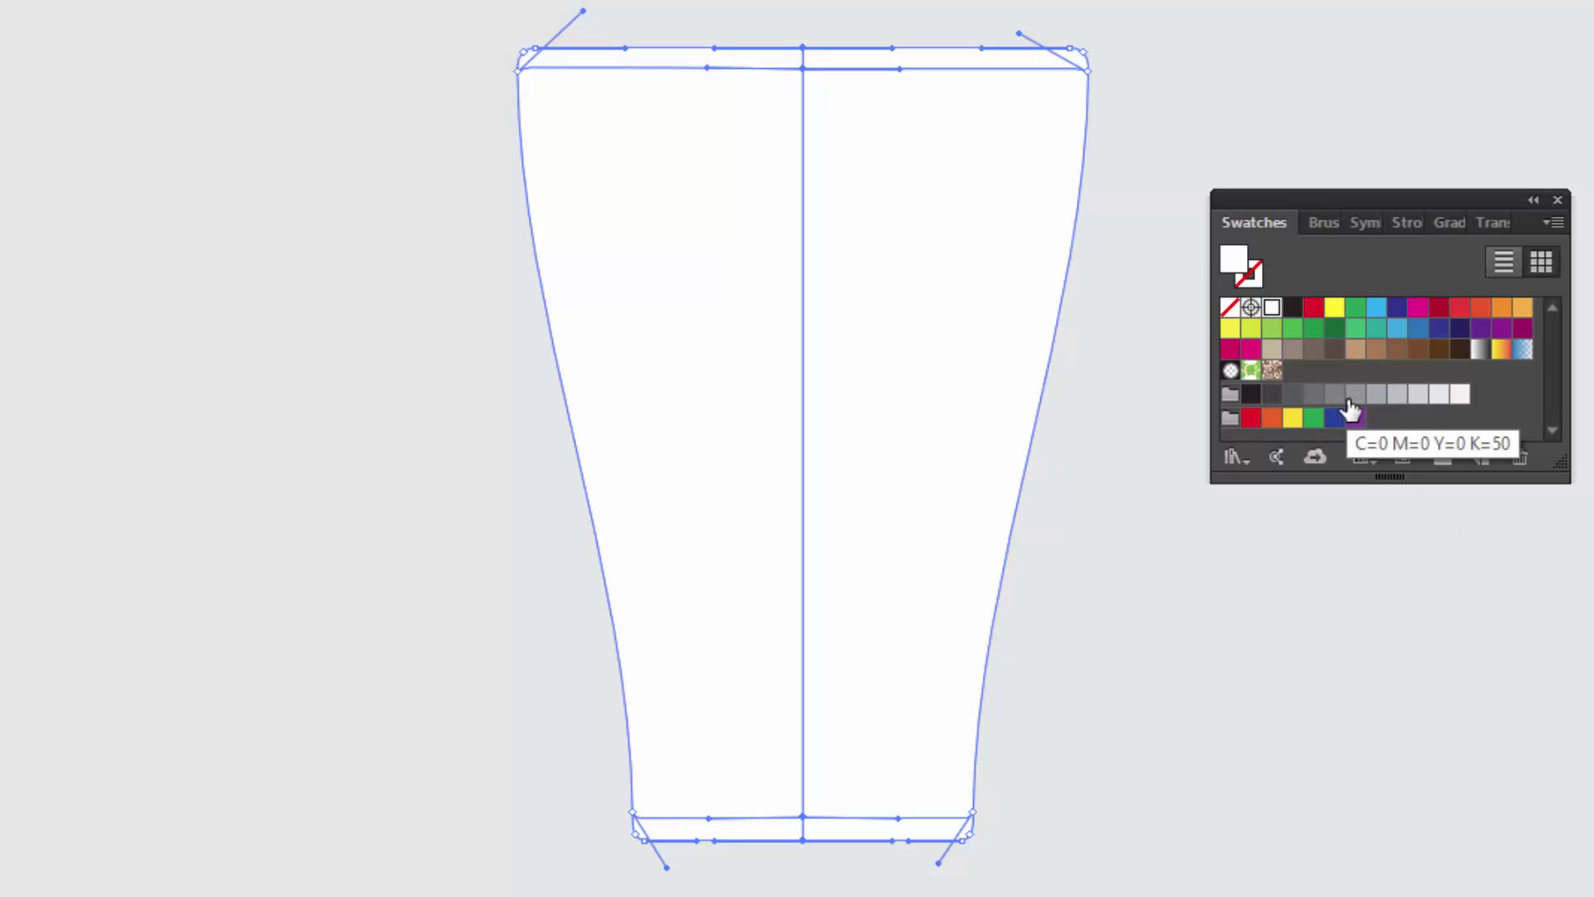
left_click(1378, 397)
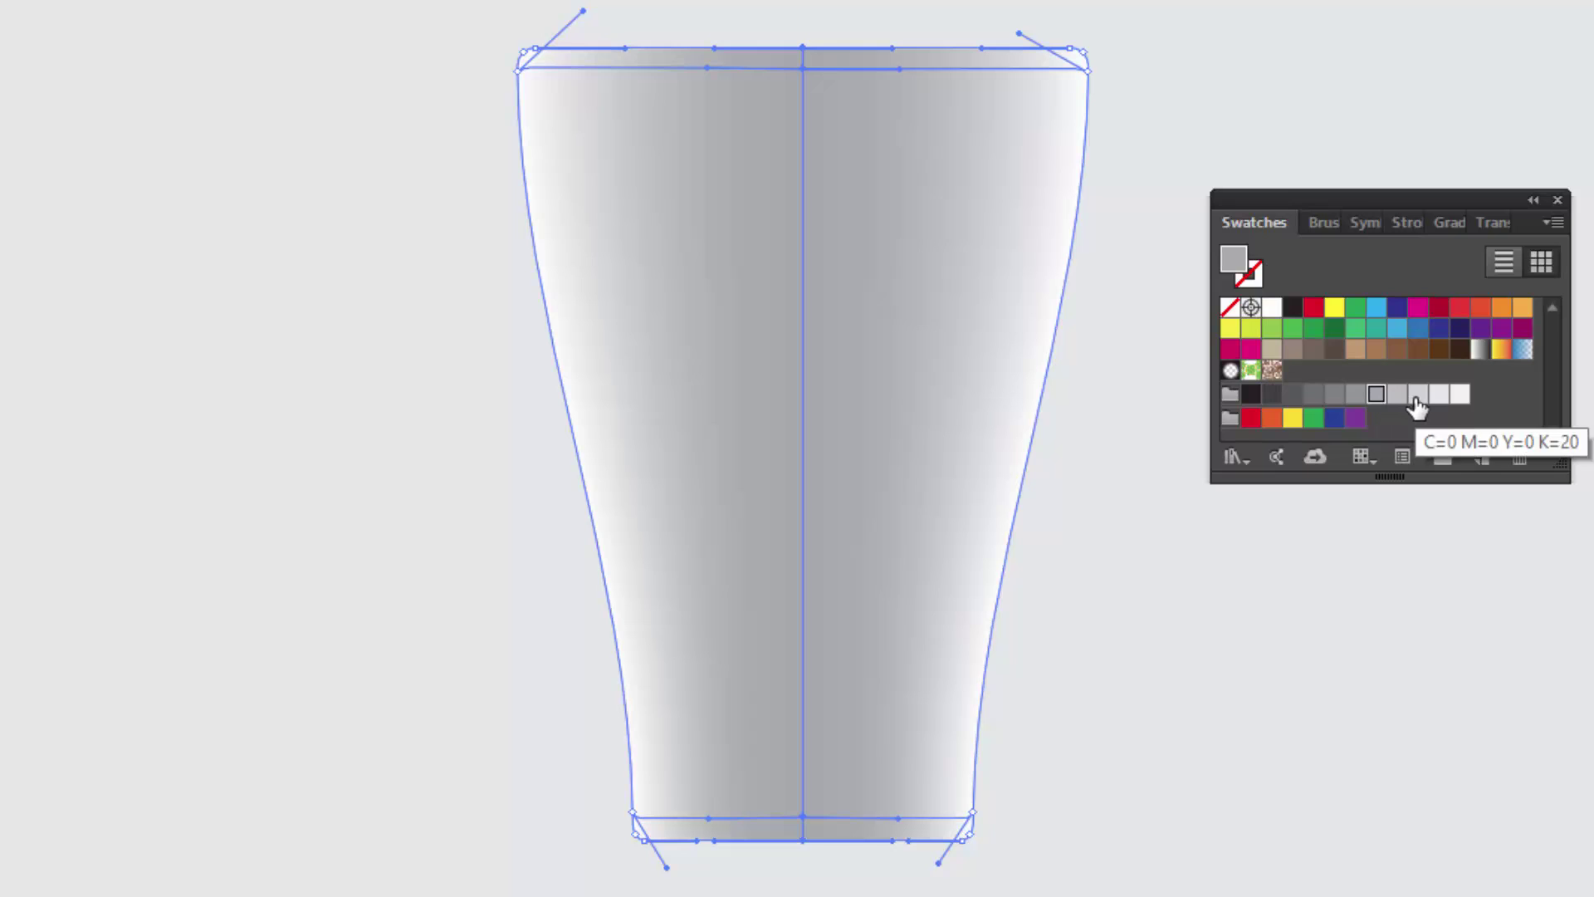
left_click(1415, 397)
left_click(1397, 397)
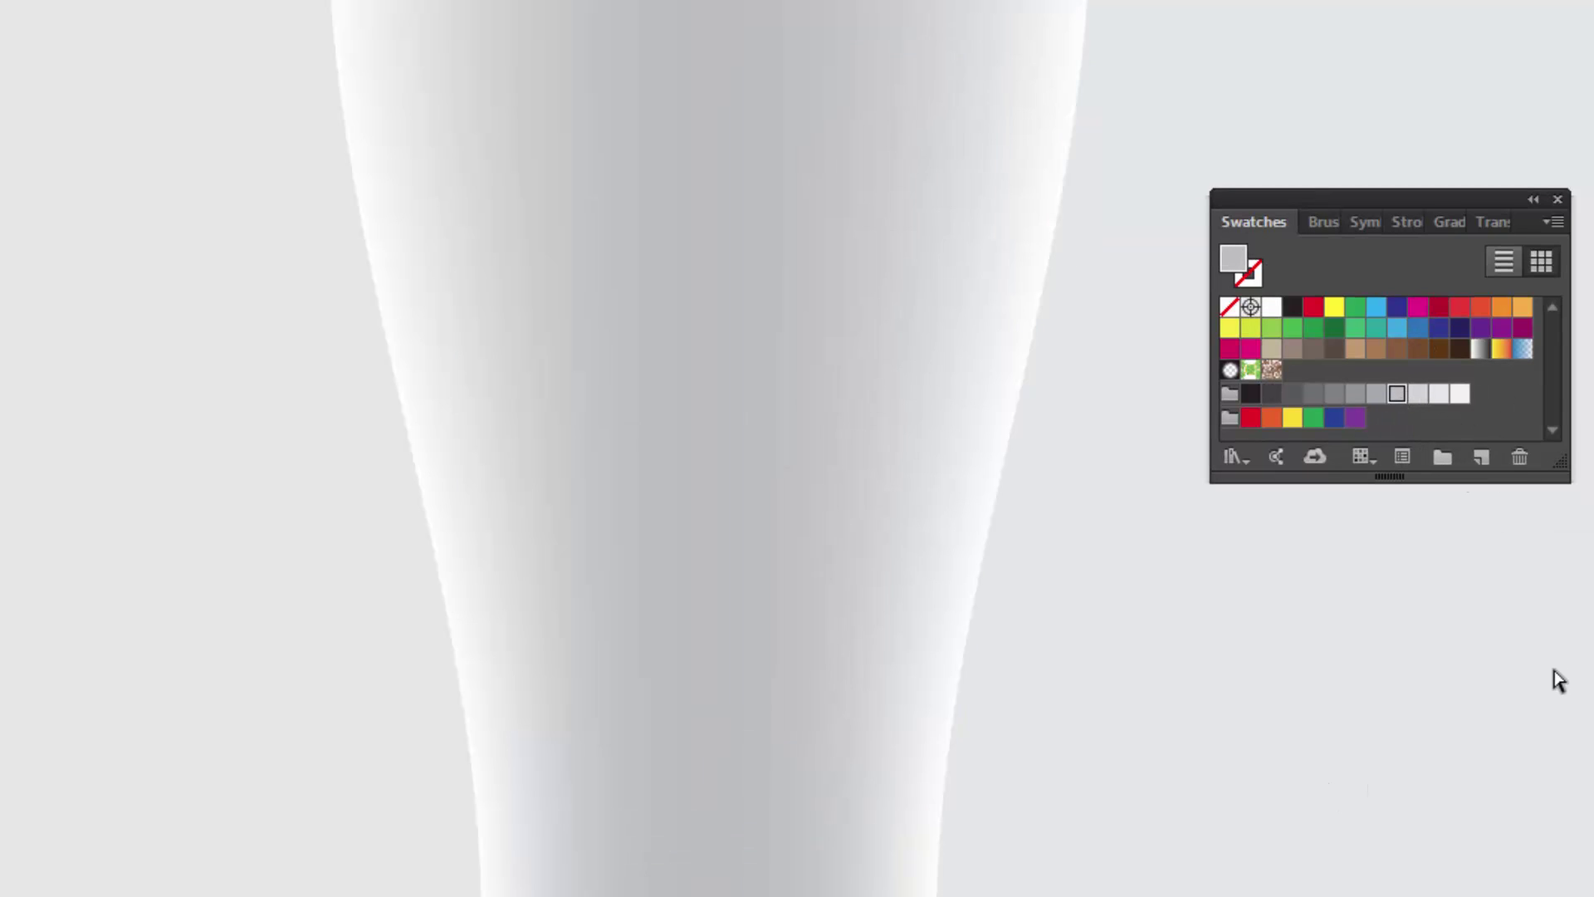
left_click(561, 135)
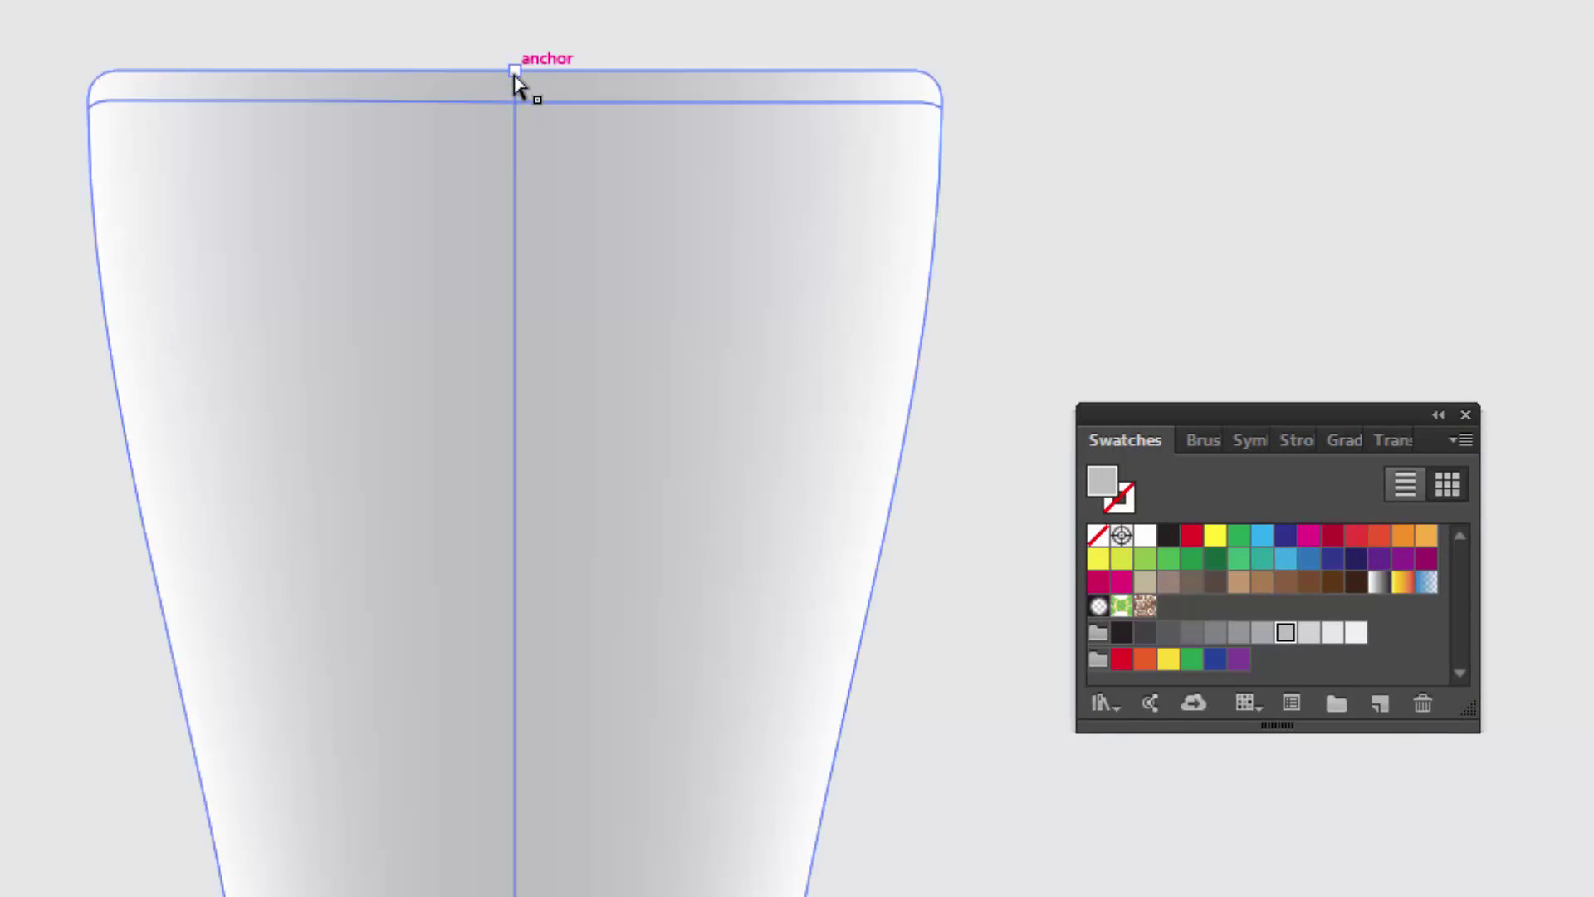
Fill the top rim strip of the cup with white.
left_click(515, 70)
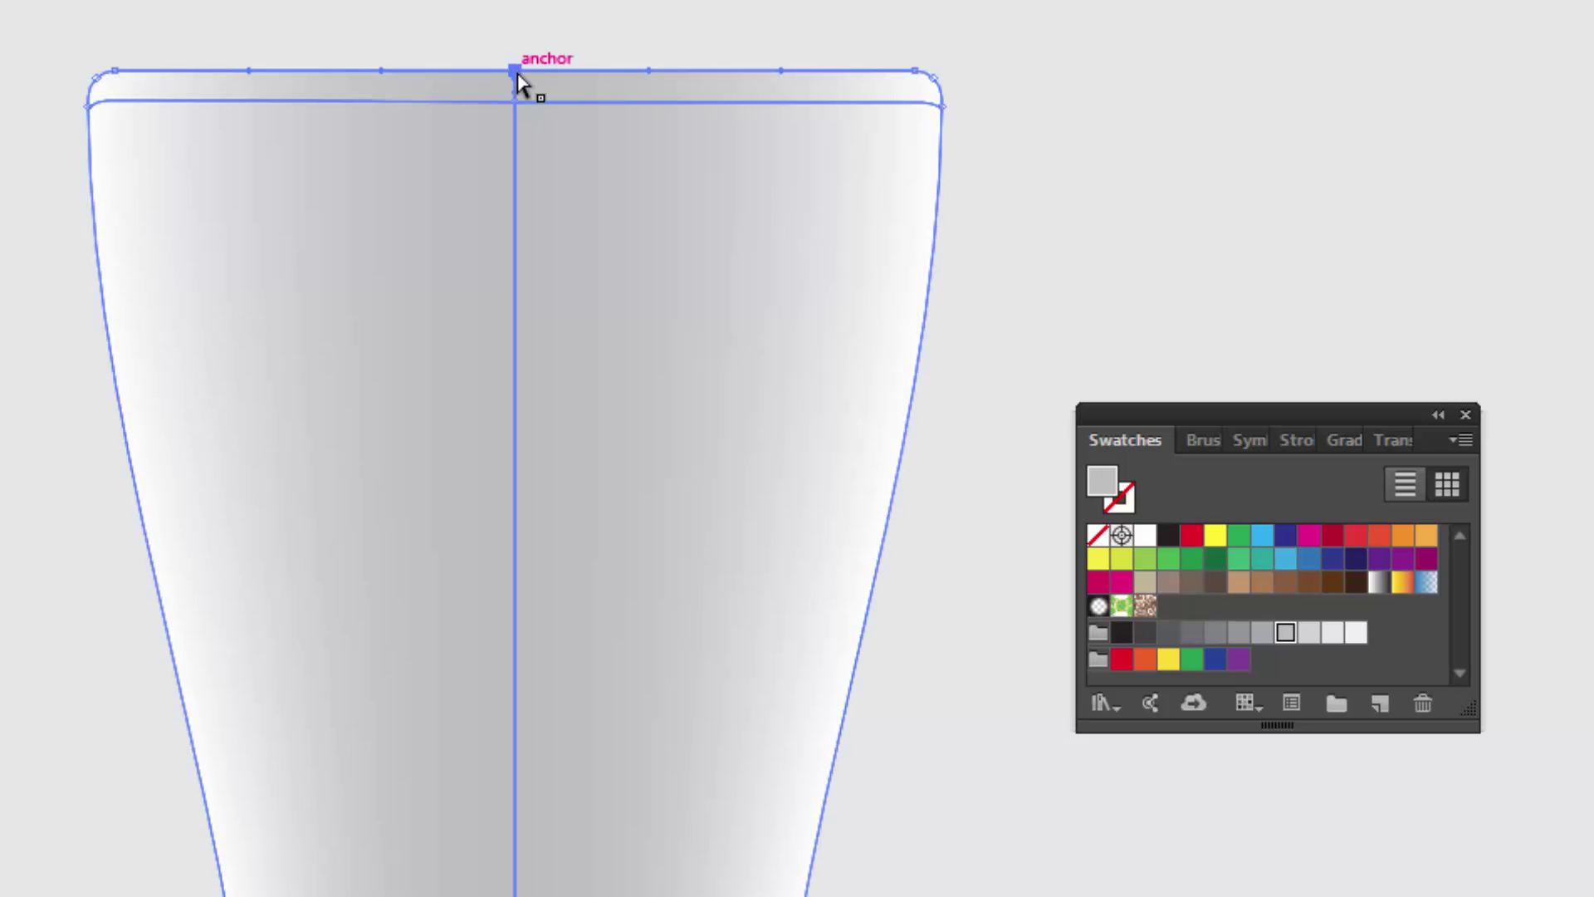
left_click(1144, 538)
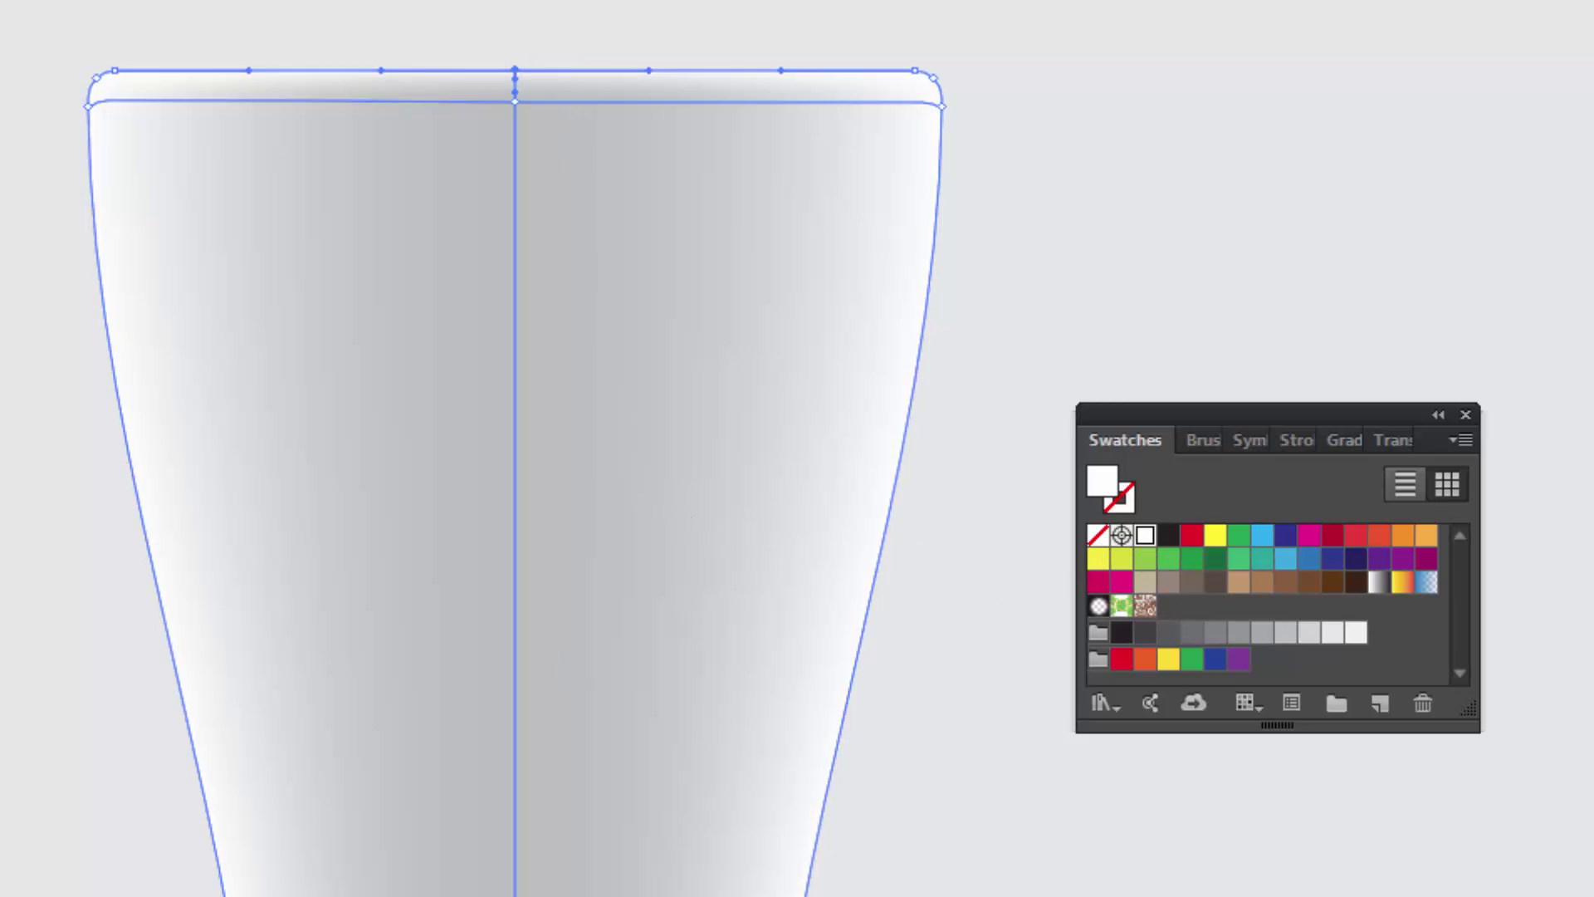
key("ctrl+shift+a")
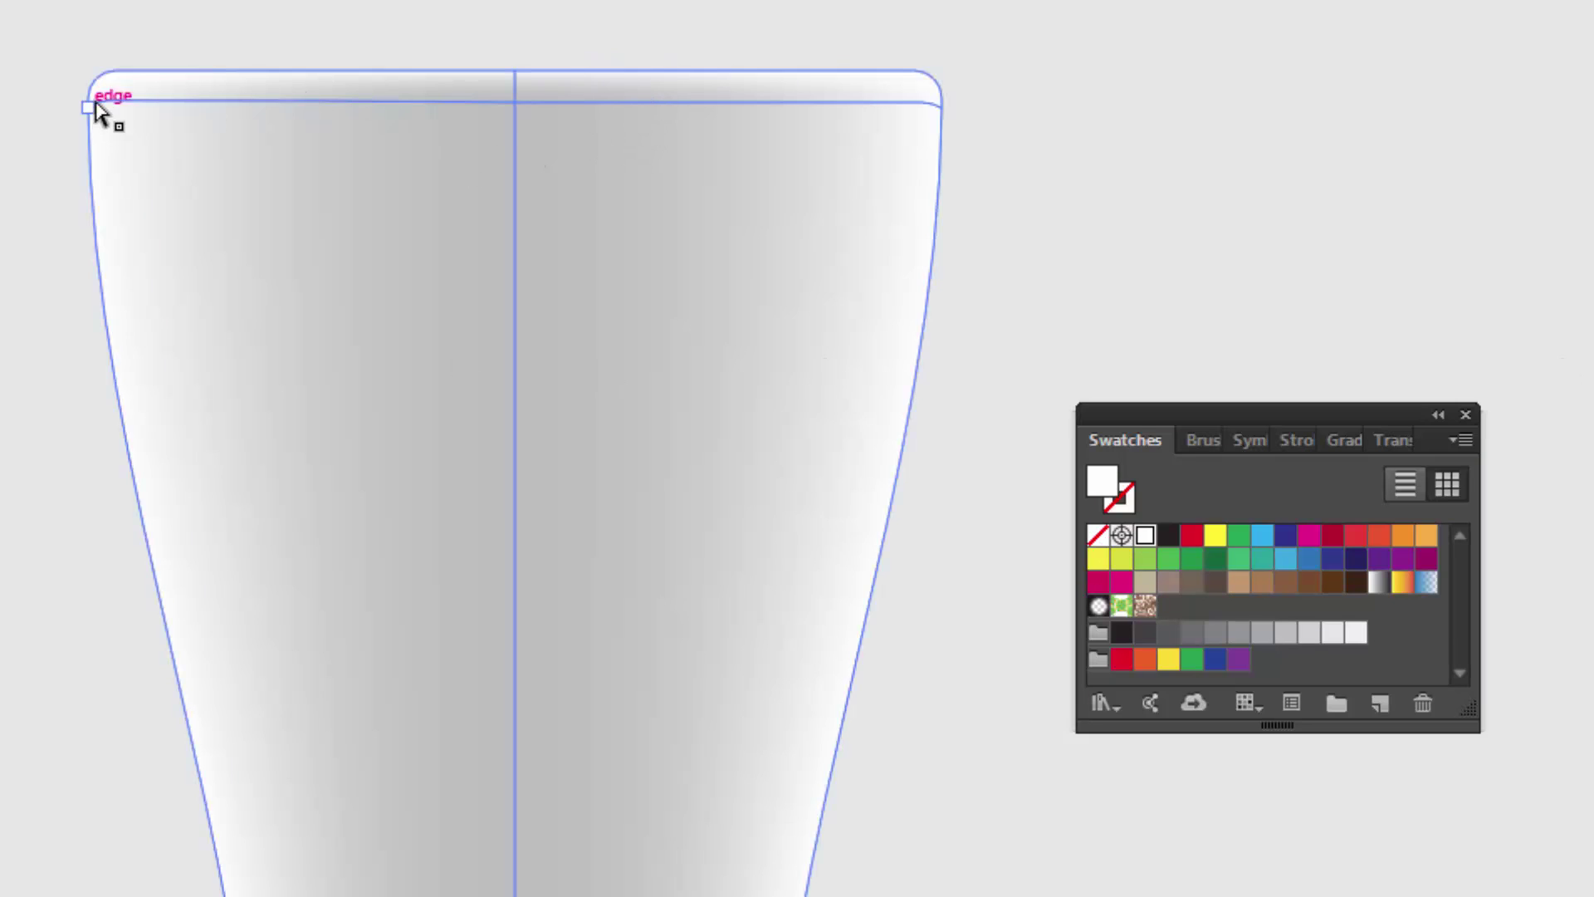
Shade the cup's bottom strip with 40% grey.
scroll(565, 893, "down", 3)
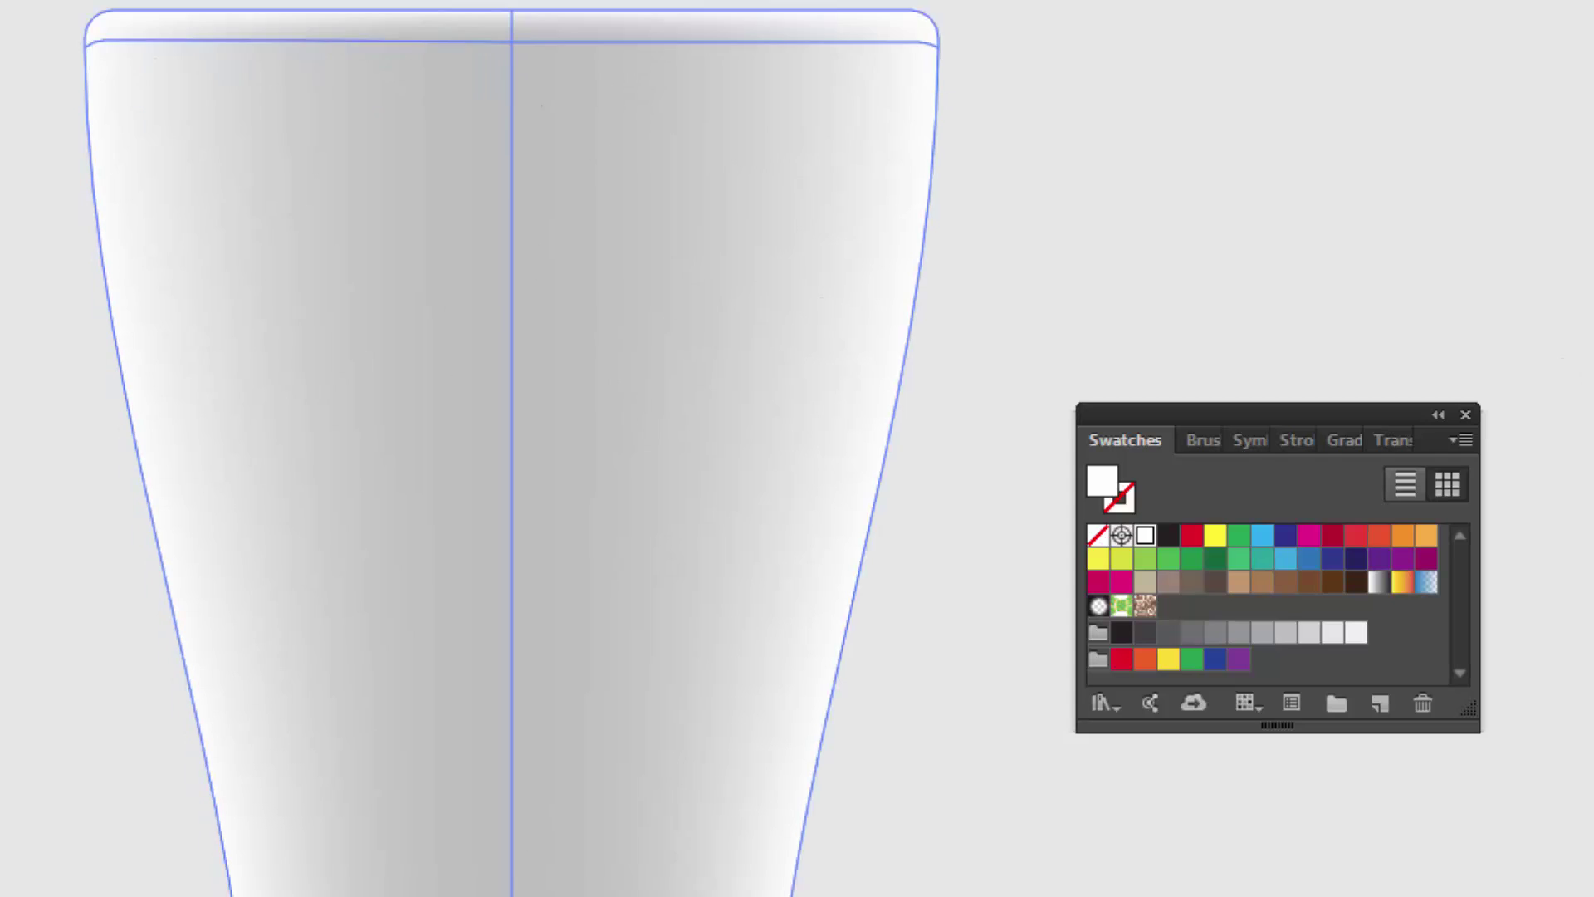
scroll(565, 892, "down", 3)
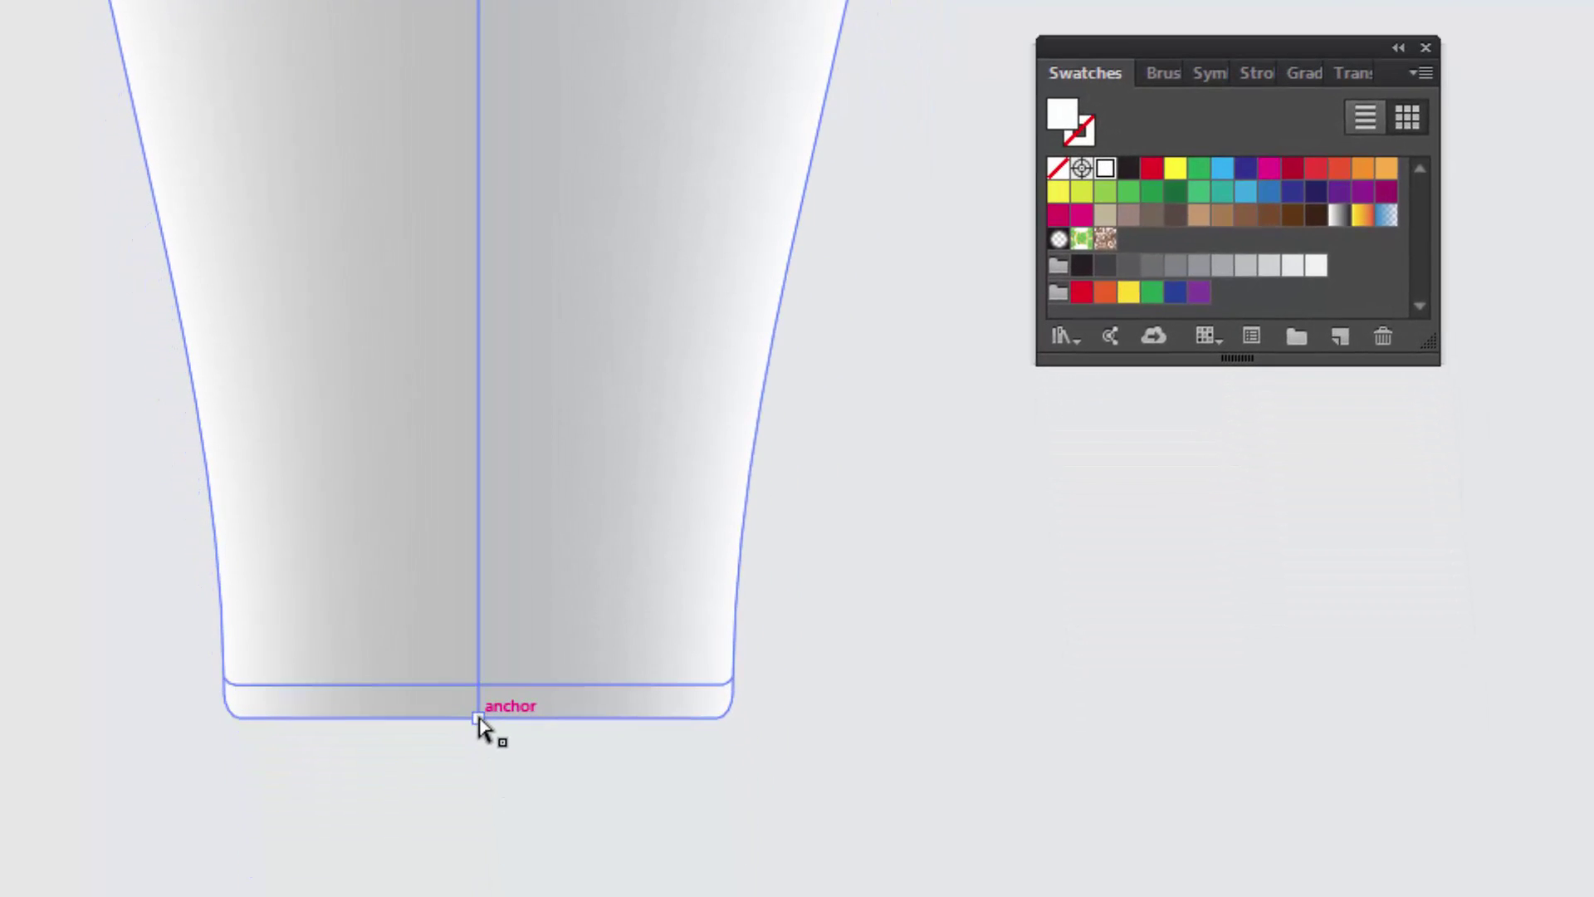
left_click(479, 719)
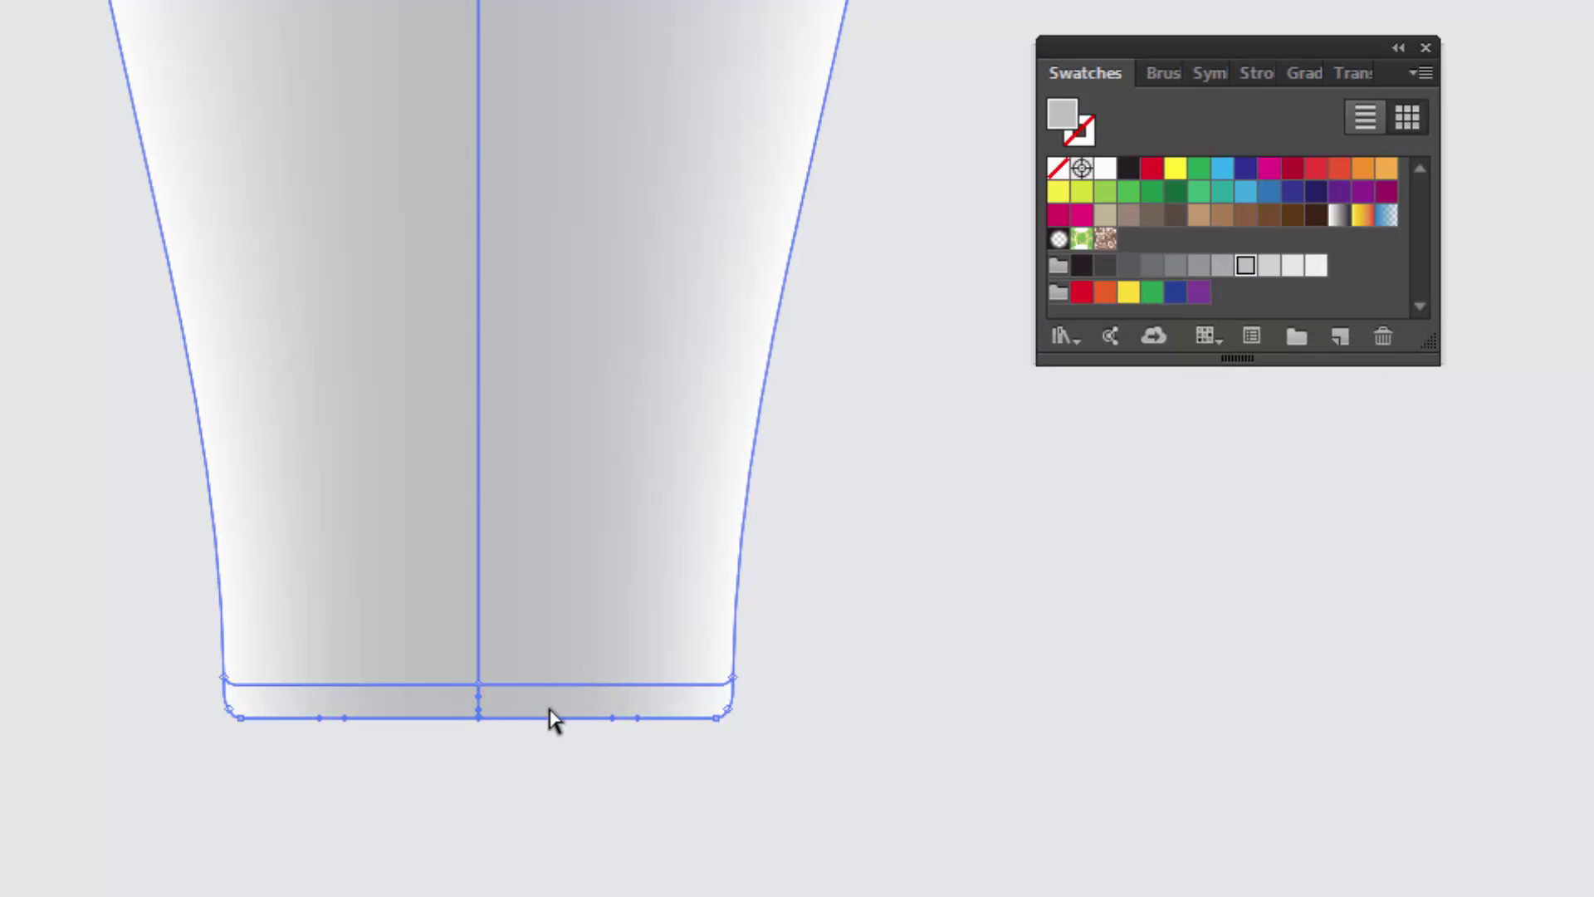
left_click(1222, 265)
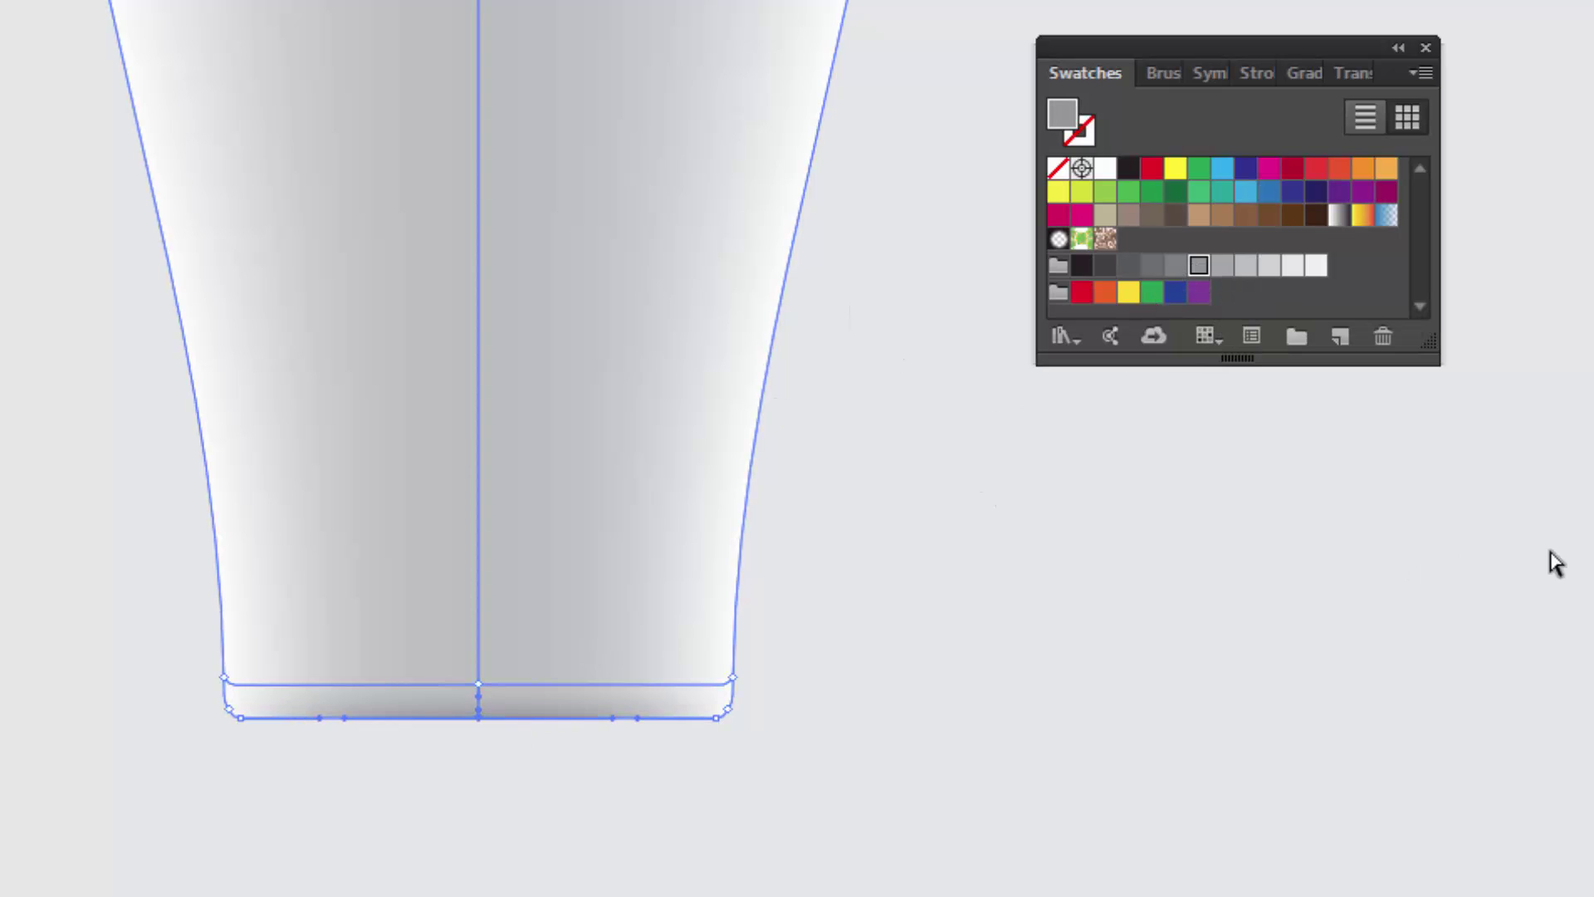
key("ctrl+shift+a")
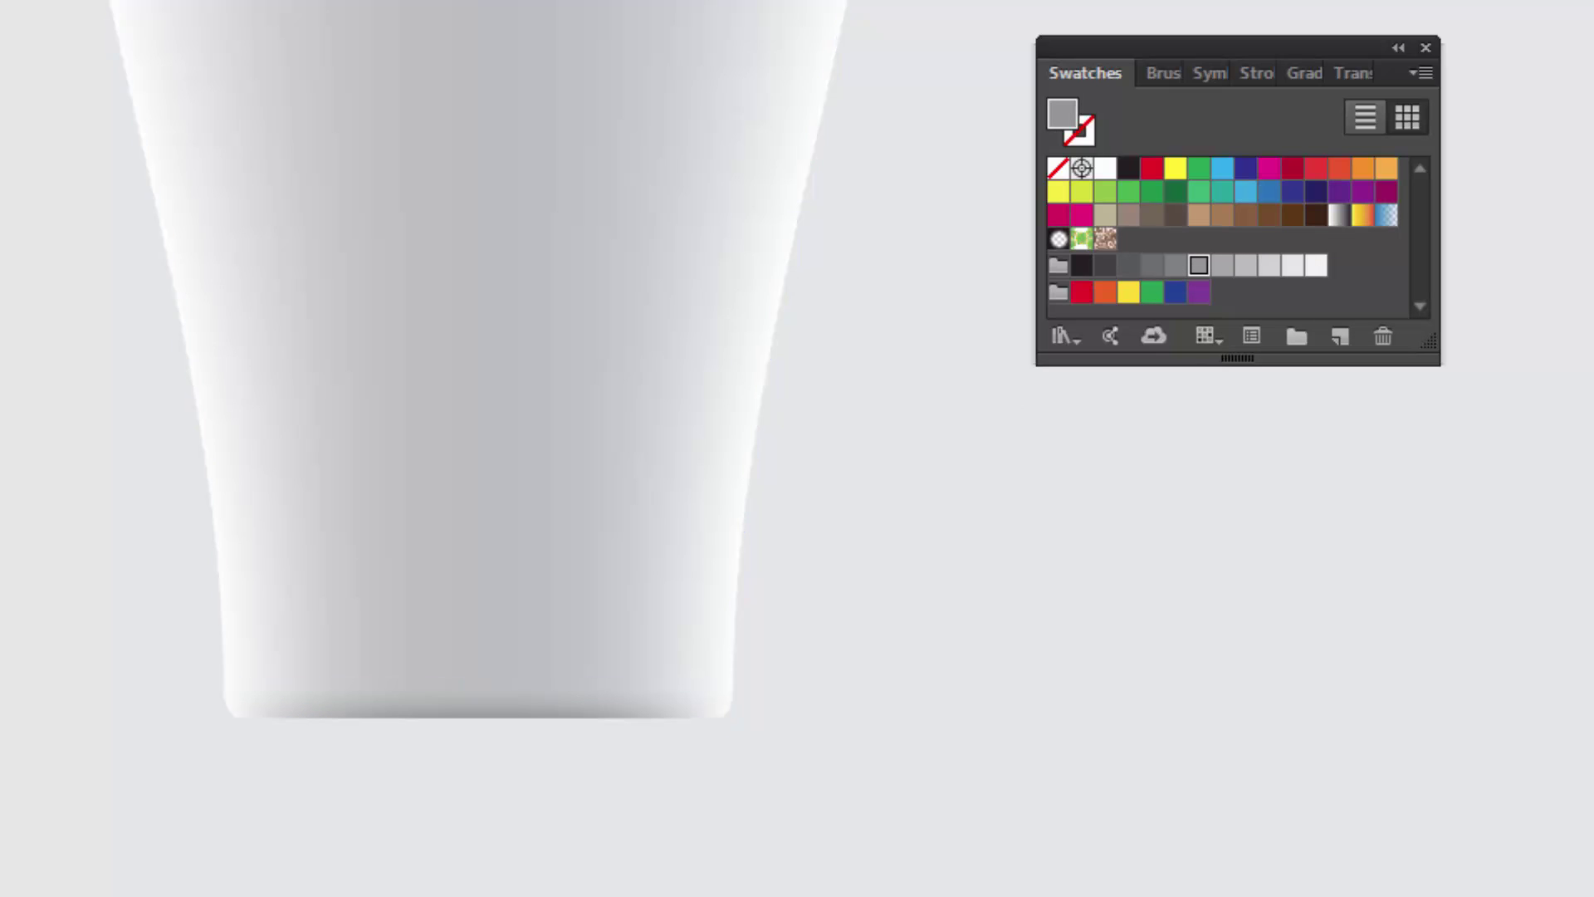
left_click(666, 336)
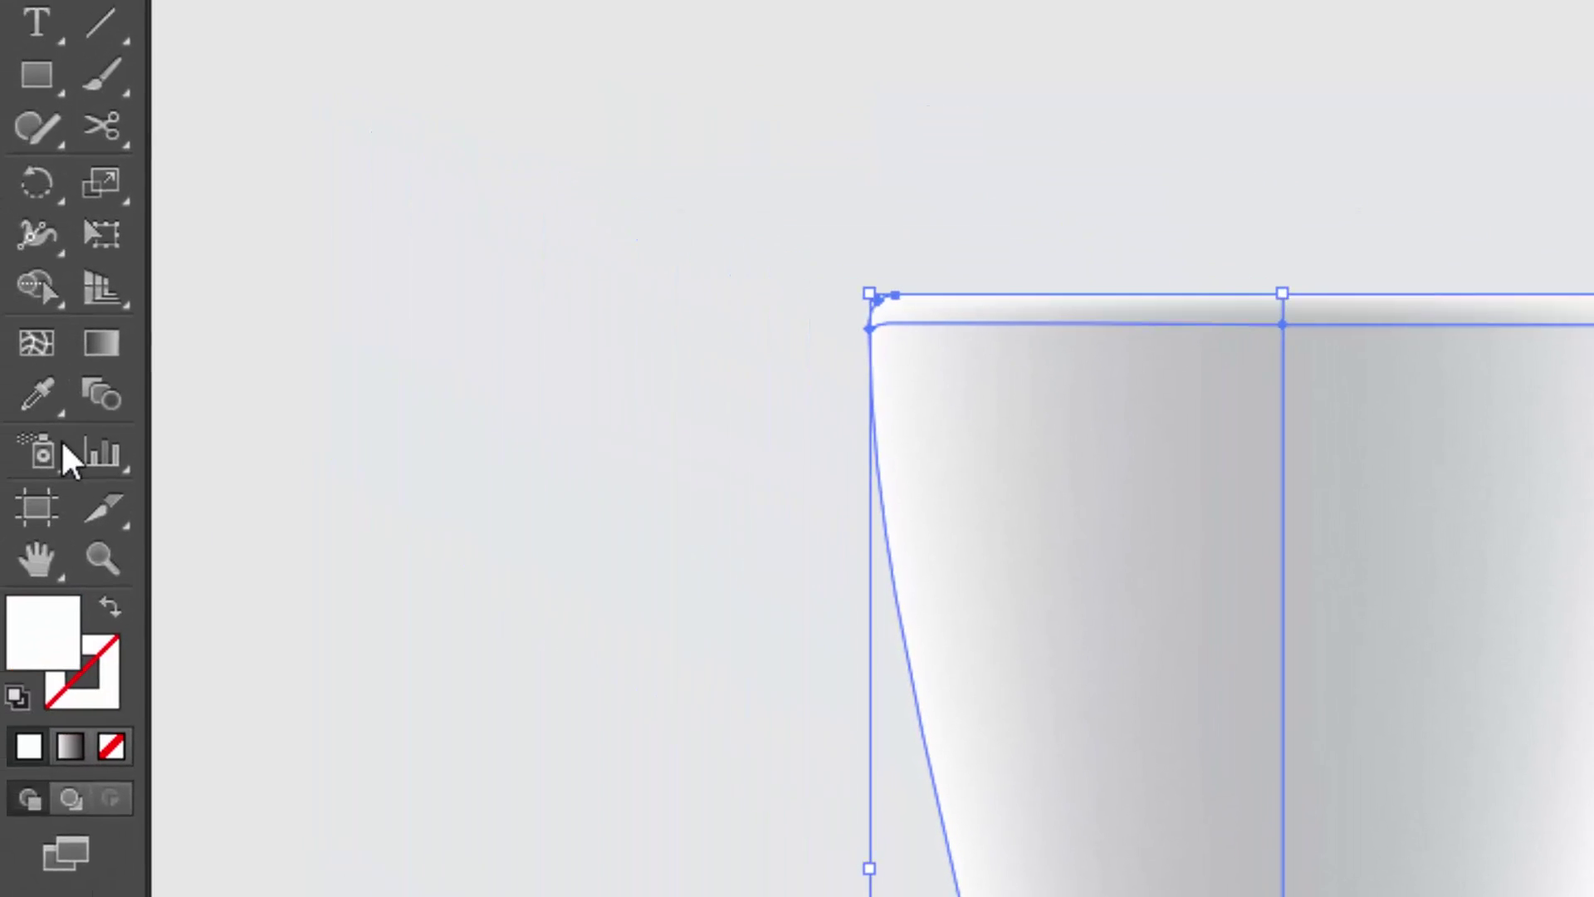
Add vertical mesh lines near the cup's left and right sides.
key("u")
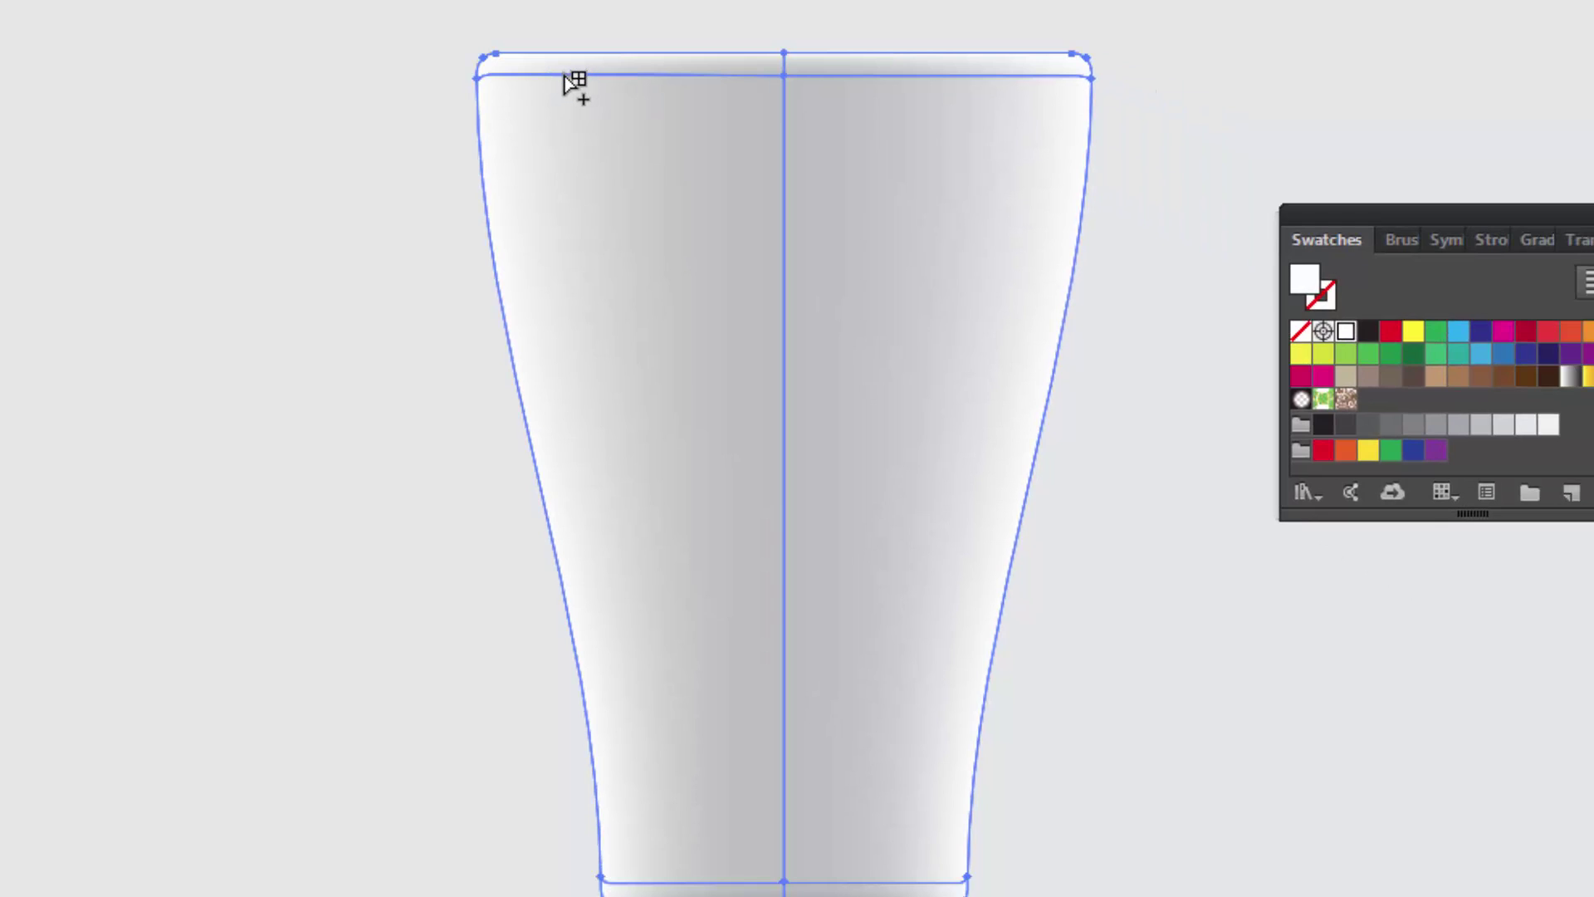
left_click(564, 74)
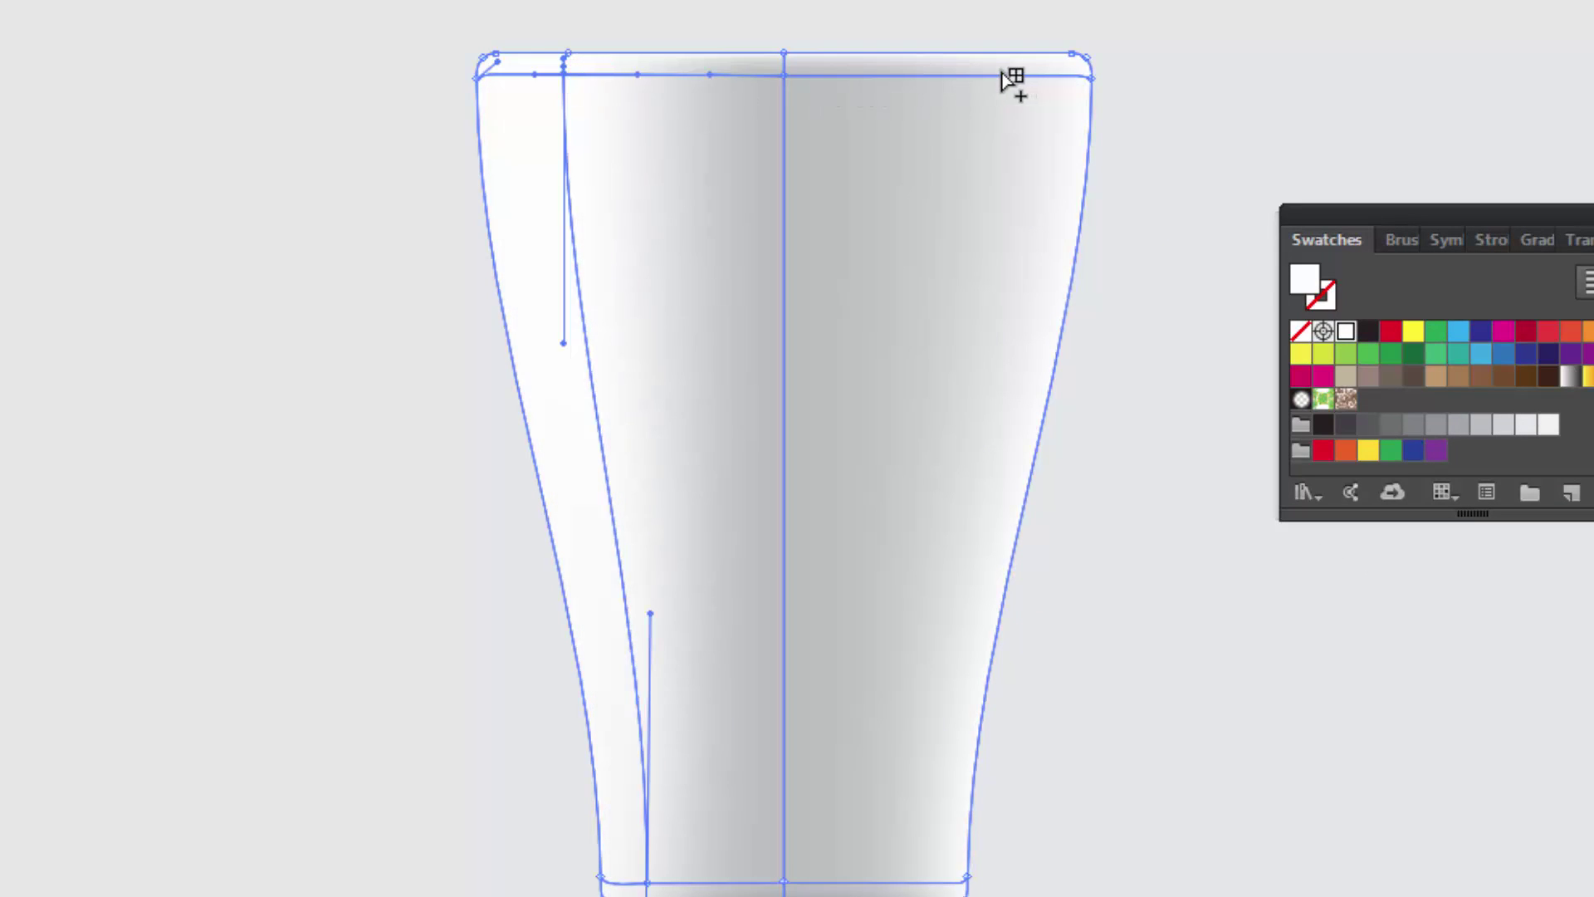
left_click(1005, 77)
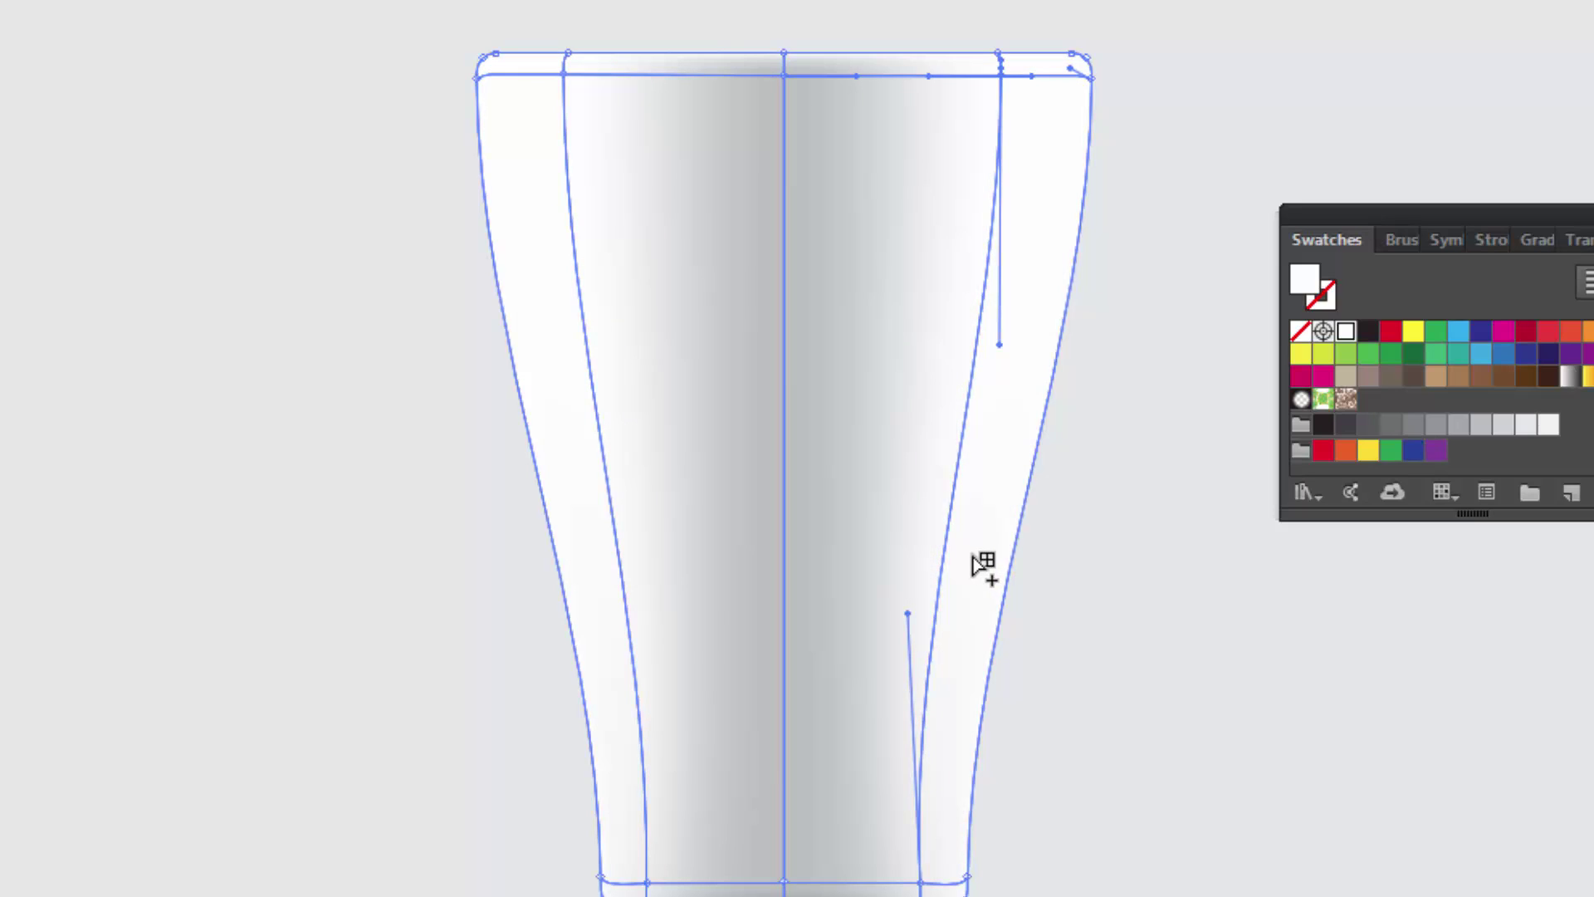
left_click(1250, 880, "ctrl")
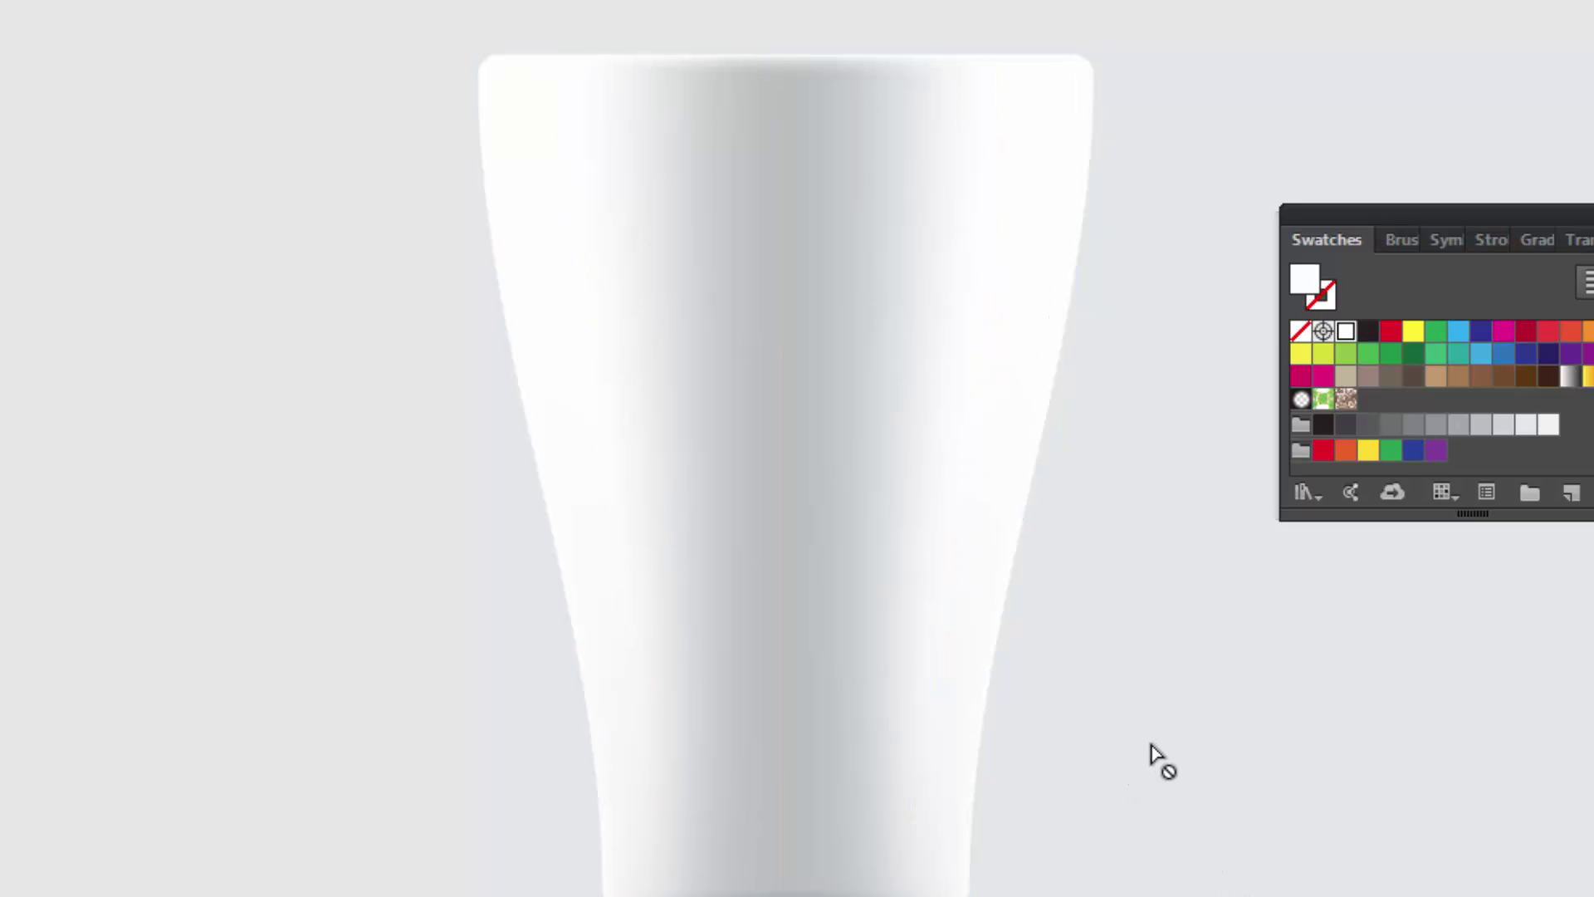
Toggle the cup's selection and mesh visibility to preview the side shading.
left_click(846, 490, "ctrl")
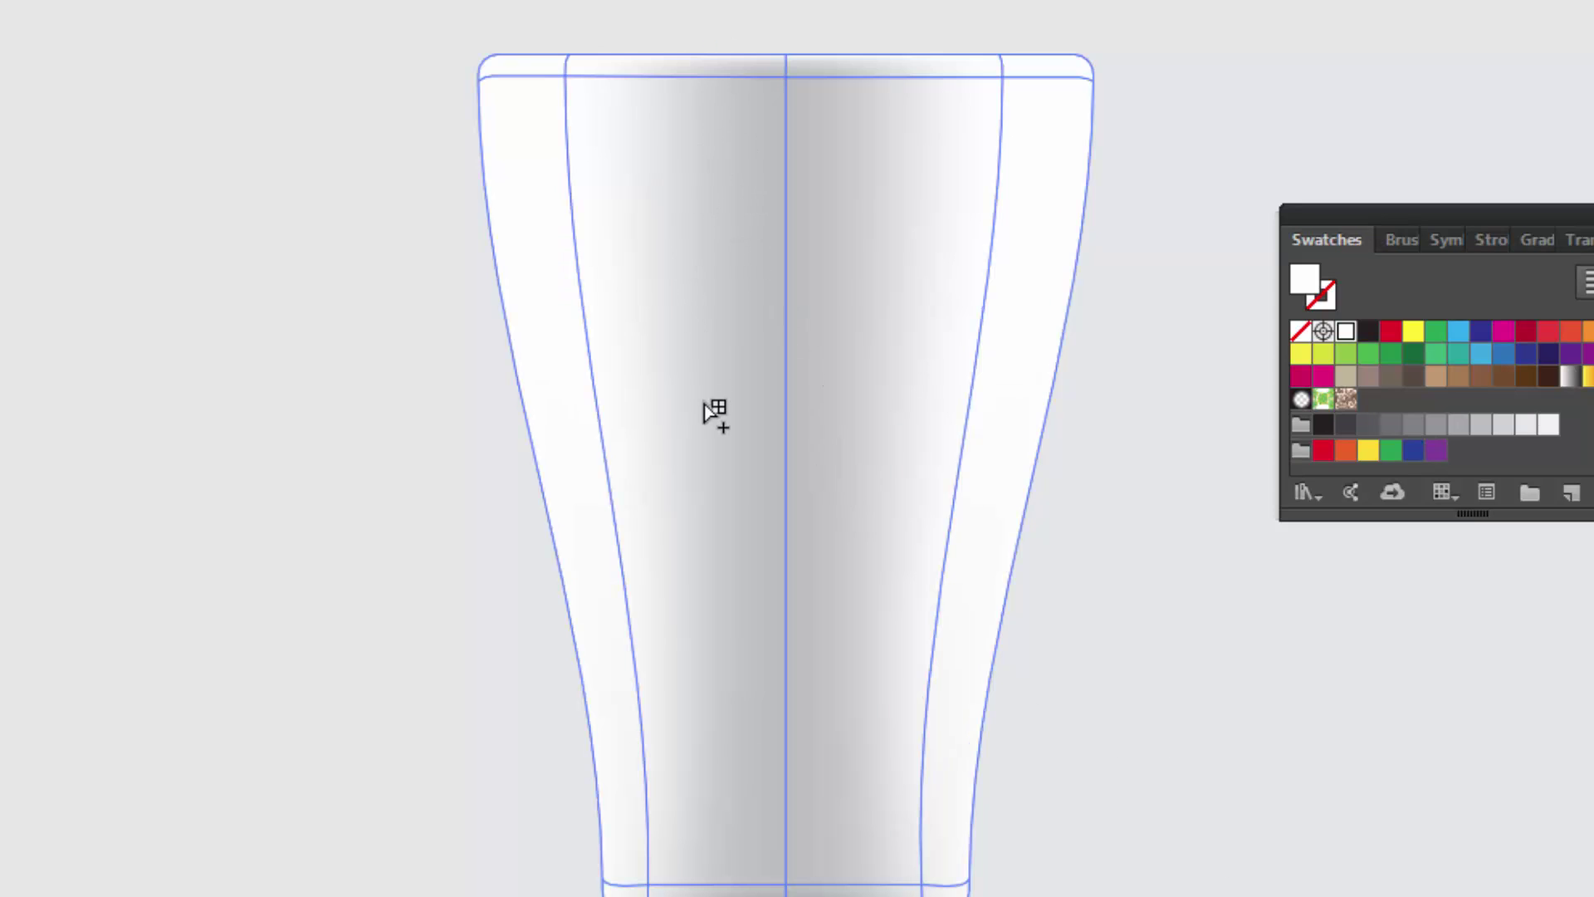
left_click(399, 569, "ctrl")
left_click(769, 502, "ctrl")
left_click(1408, 819, "ctrl")
left_click(1051, 384, "ctrl")
left_click(1232, 611, "ctrl")
left_click(861, 53, "ctrl")
key("ctrl+shift+a")
left_click(822, 847, "ctrl")
key("ctrl+shift+a")
left_click(326, 447)
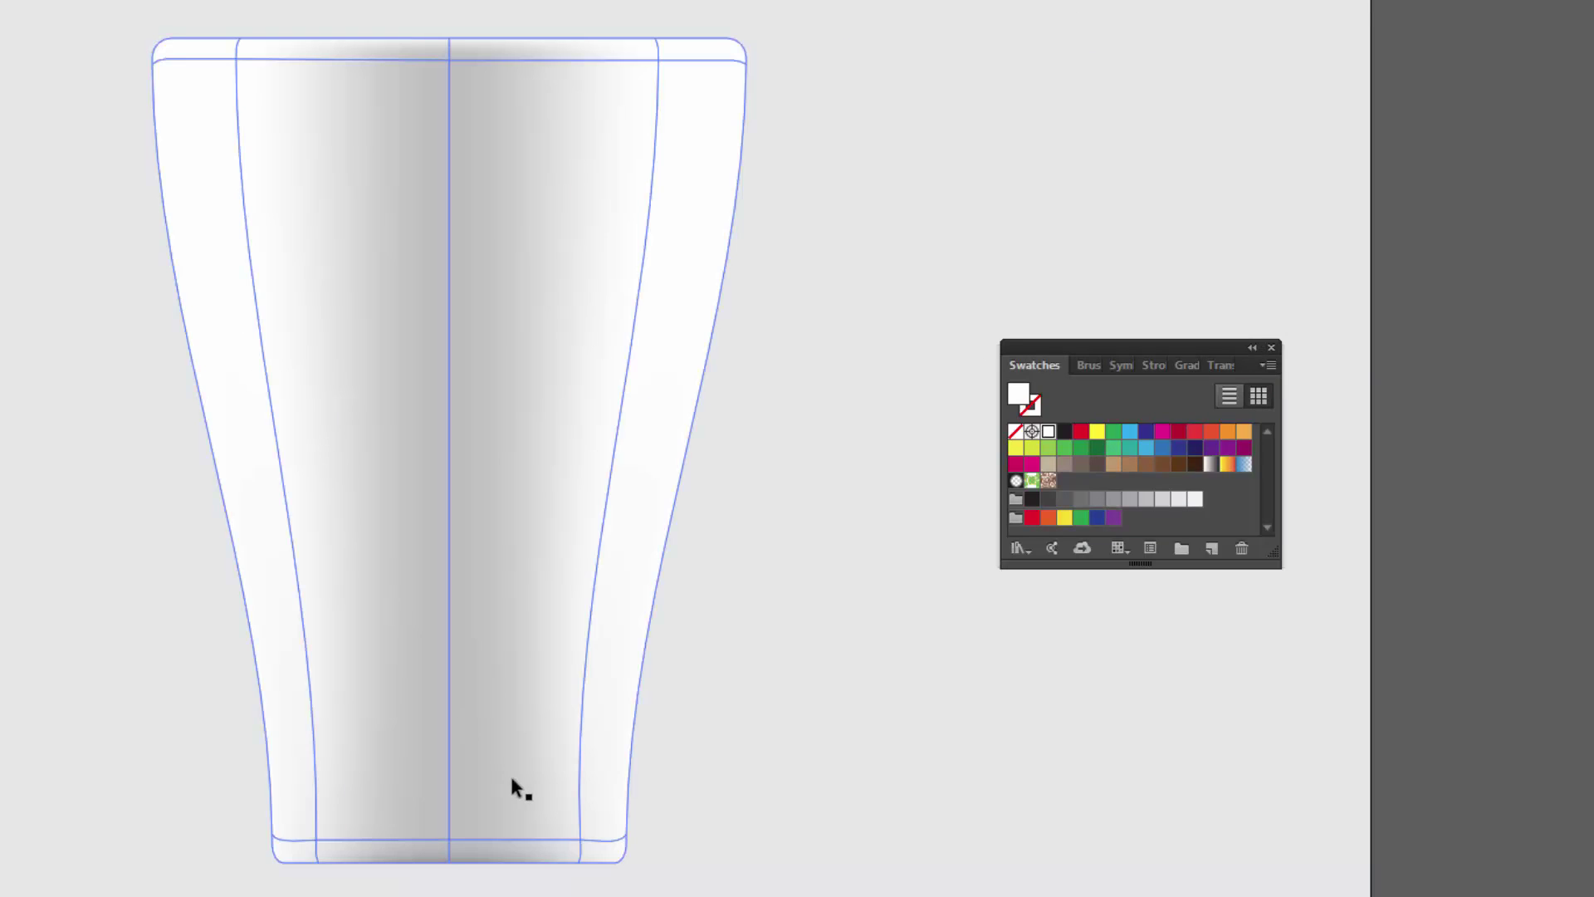
Colour the mug's bottom-left corner mesh points with a sampled grey.
left_click(369, 400)
scroll(369, 388, "up", 3)
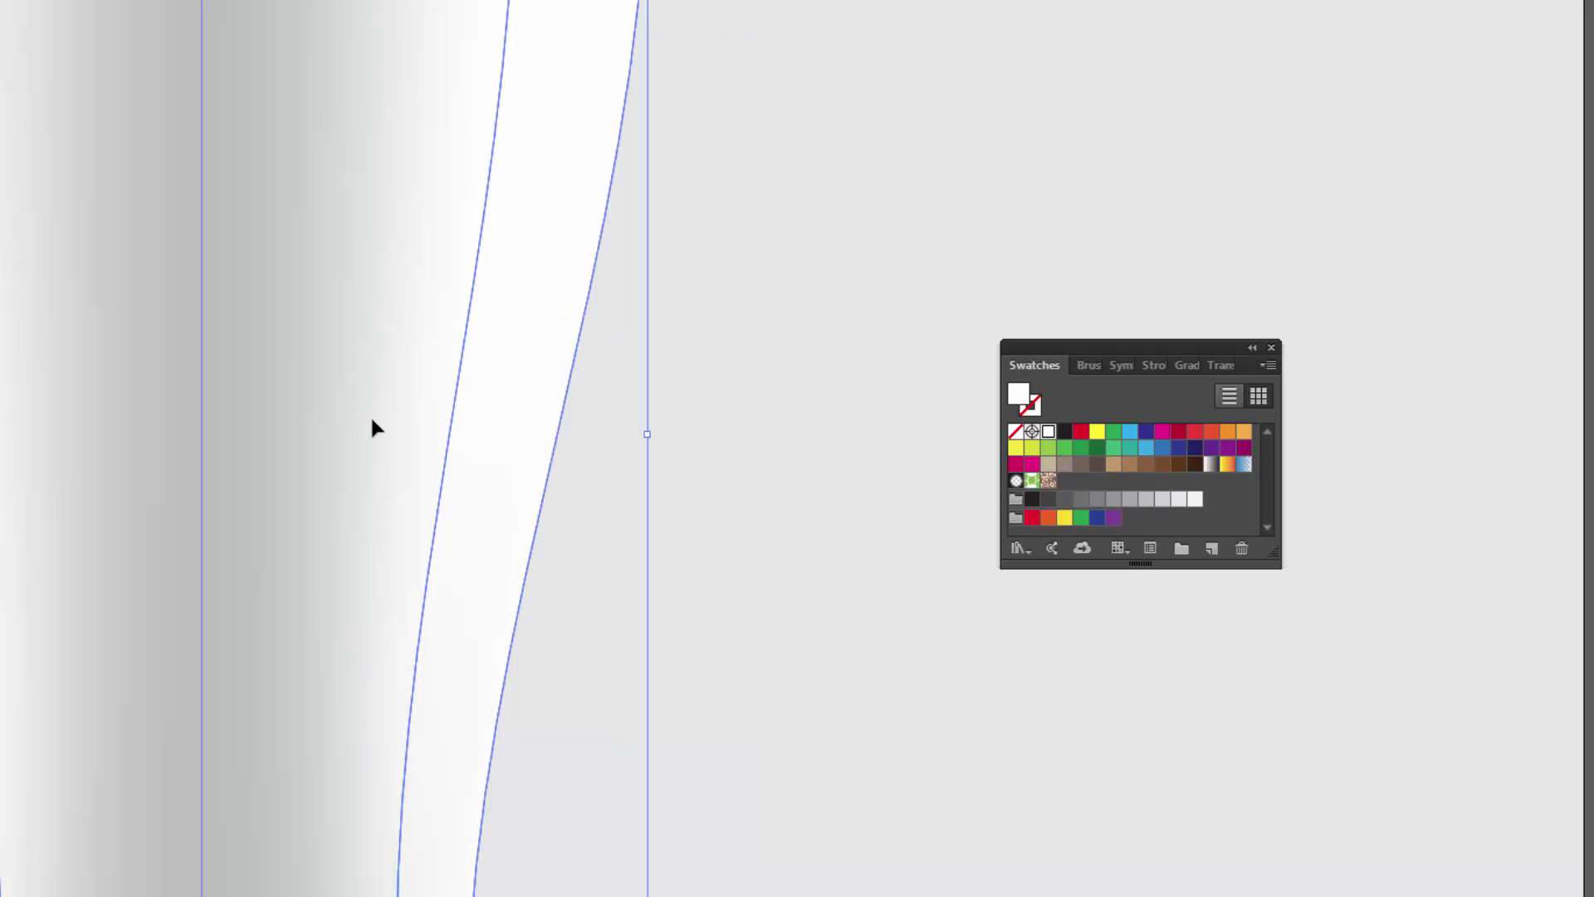
scroll(371, 424, "down", 1)
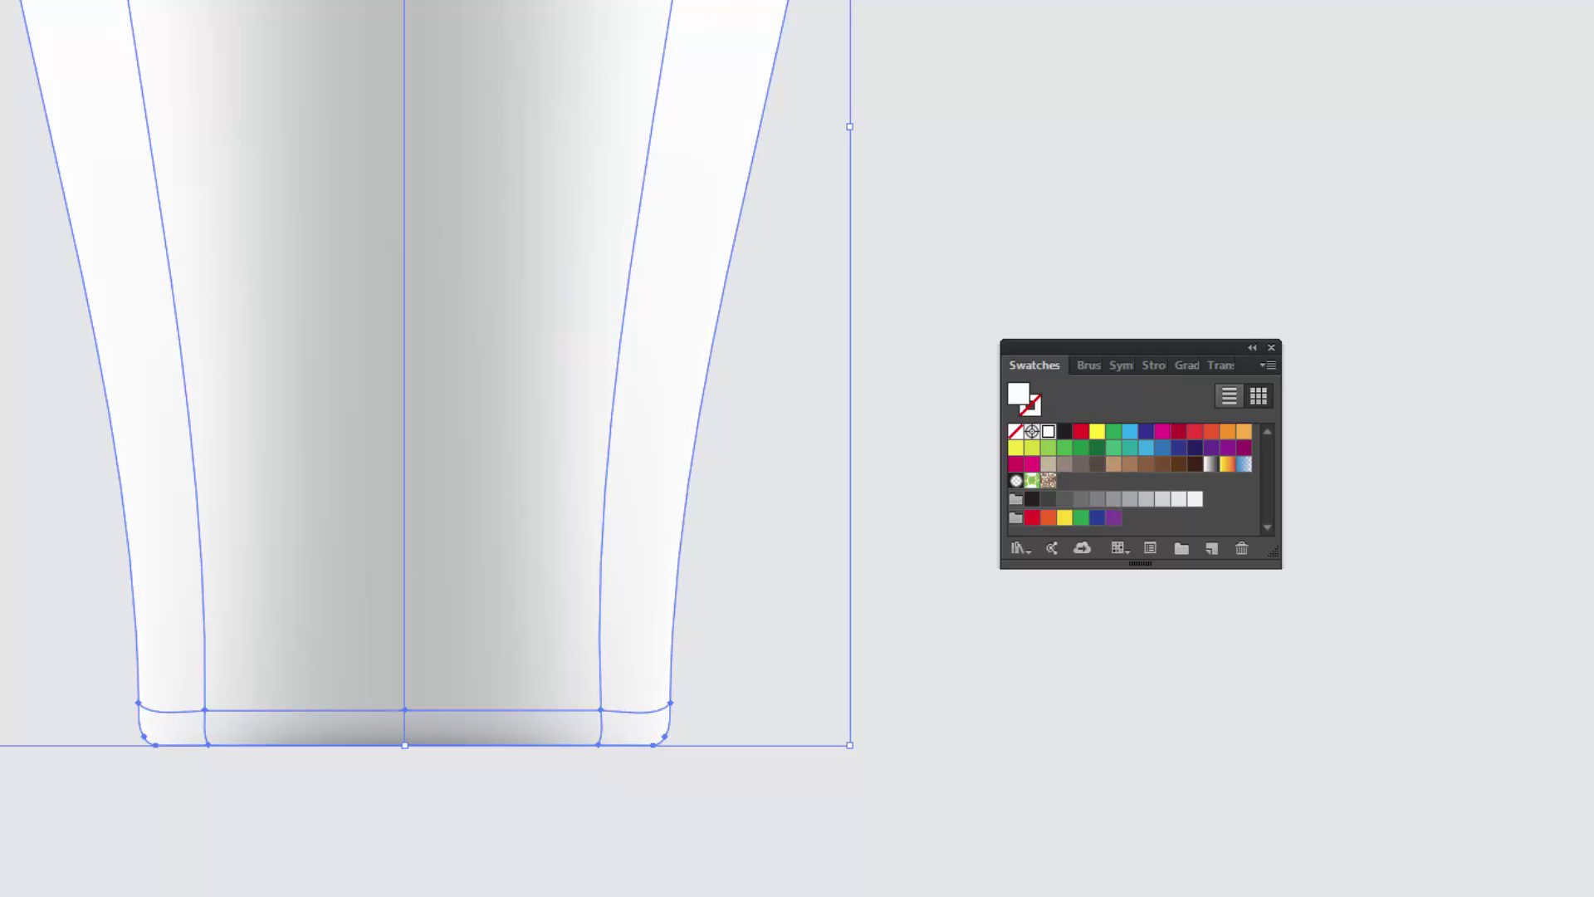
left_click(156, 774)
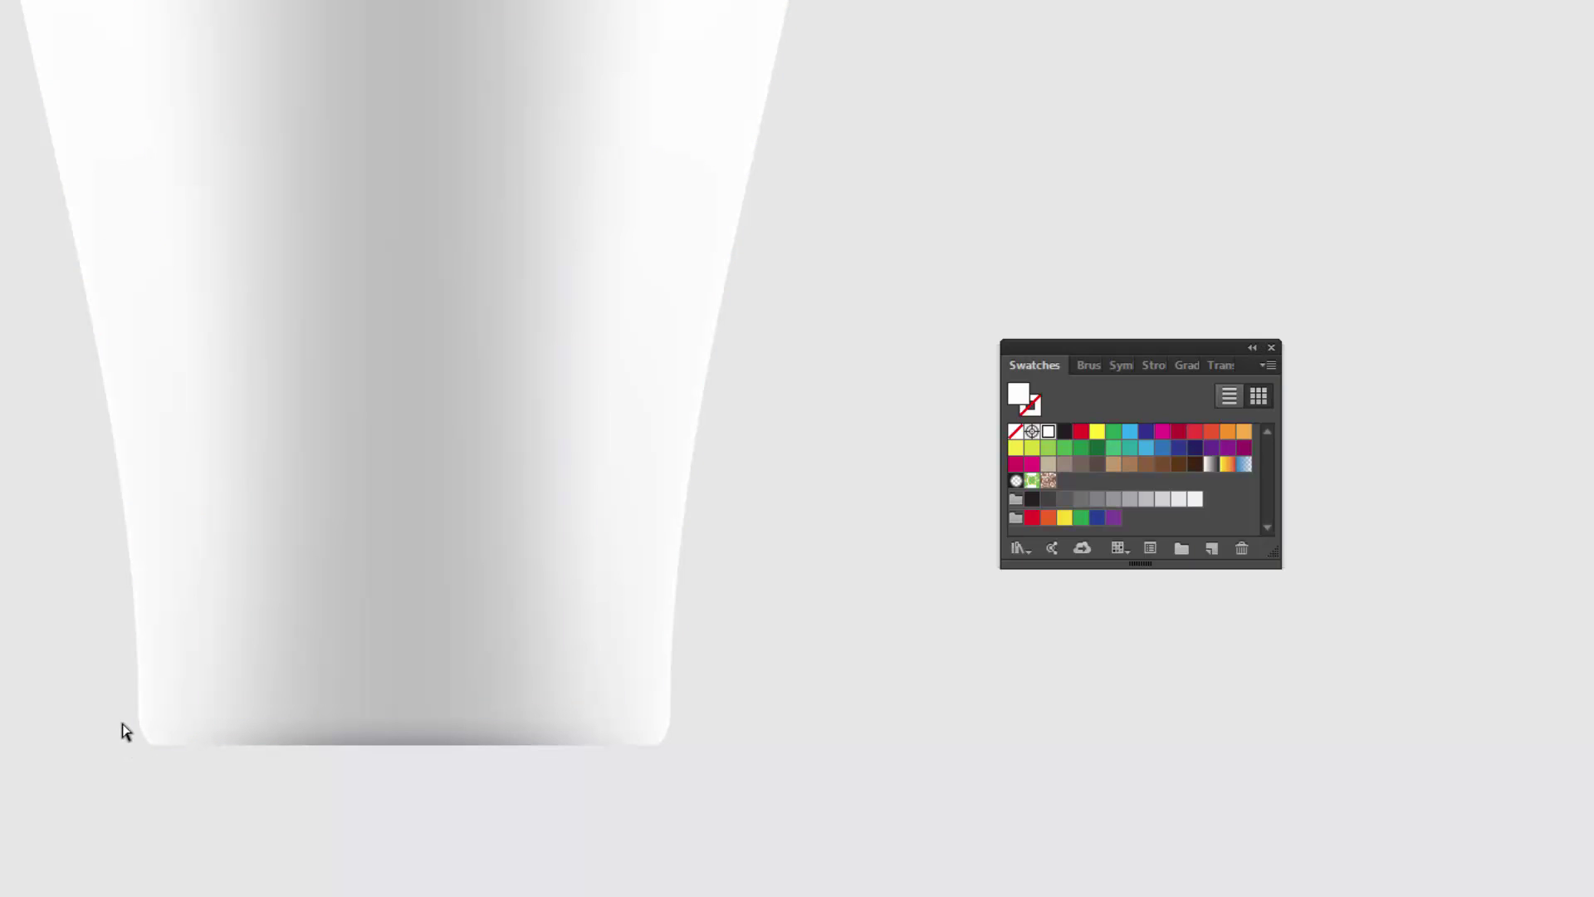
left_click_drag(123, 723, 221, 793)
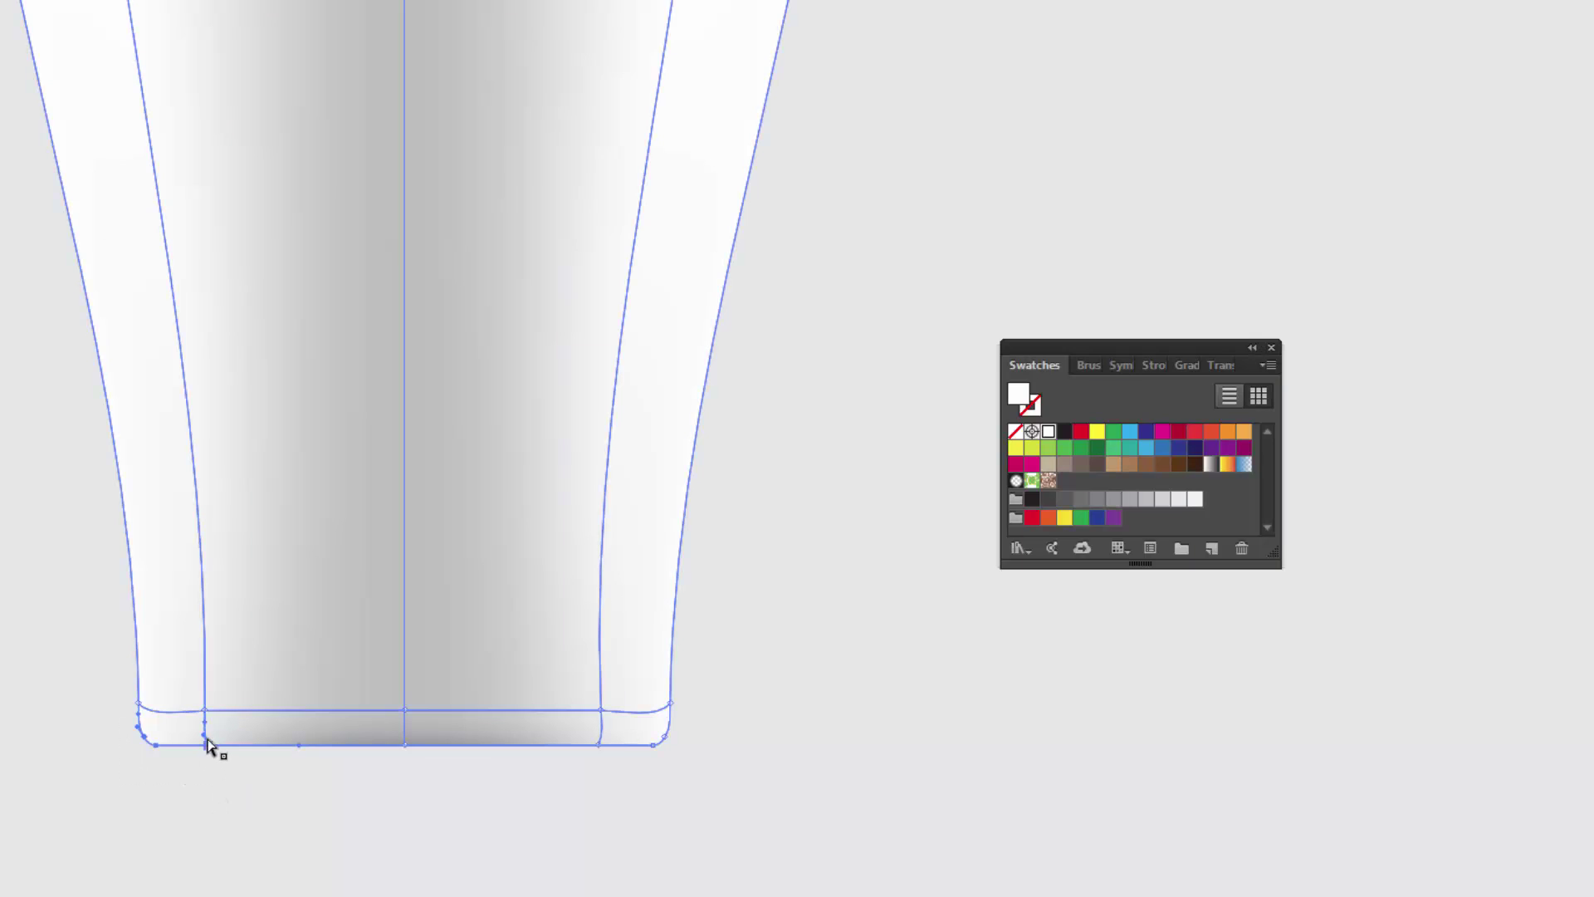
left_click_drag(121, 729, 232, 779)
left_click(406, 744)
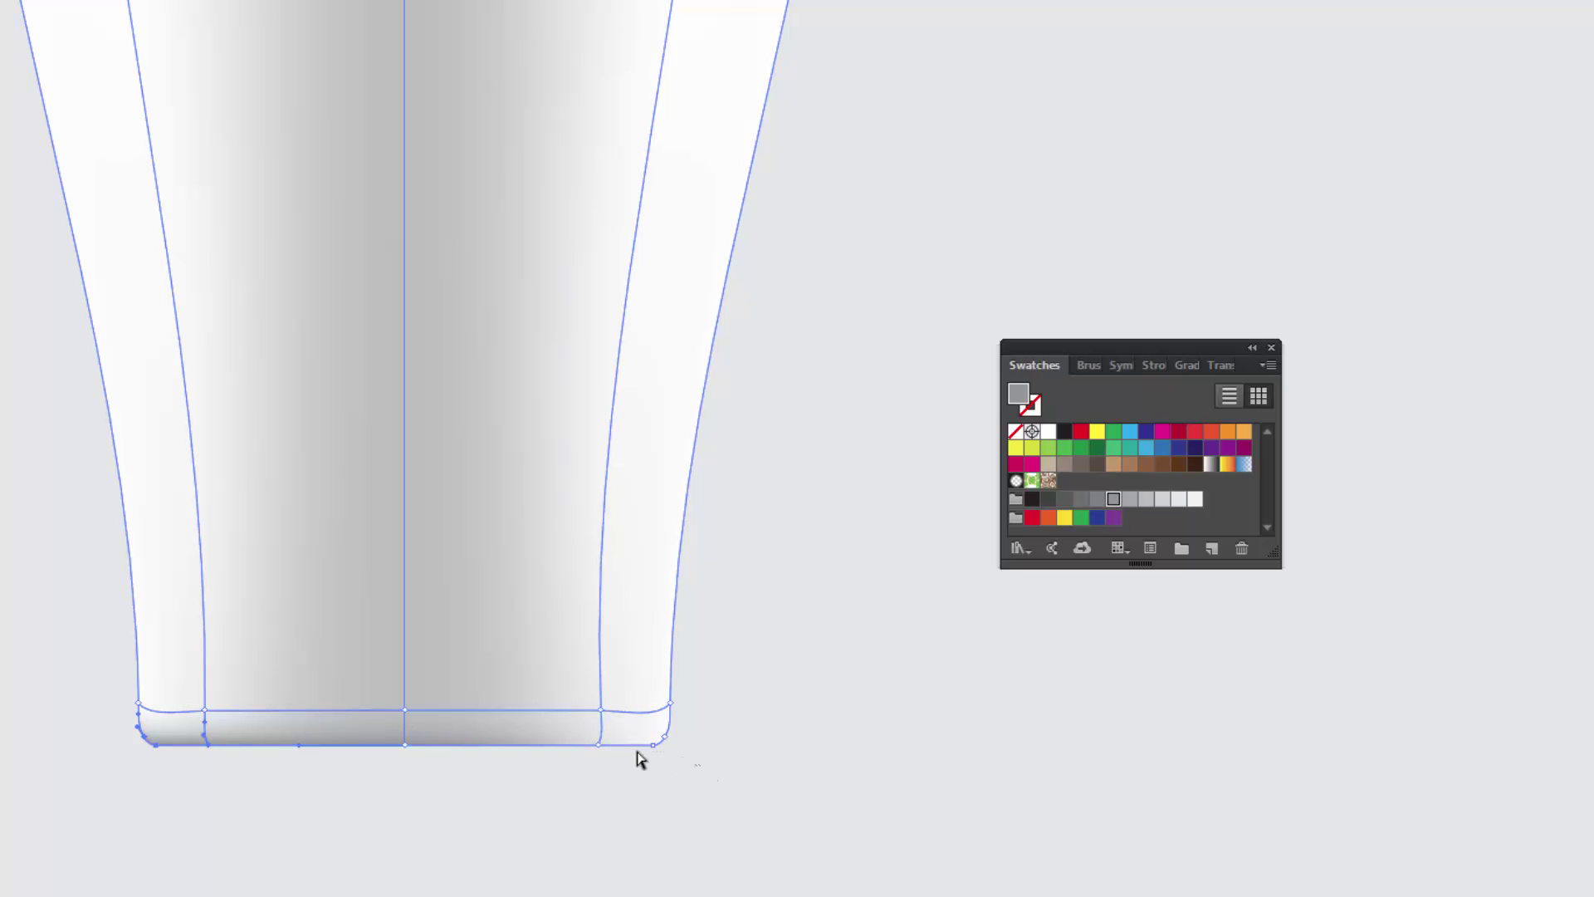
Give the bottom-right base mesh point a grey, then deselect and view the whole mug.
left_click_drag(699, 759, 576, 734)
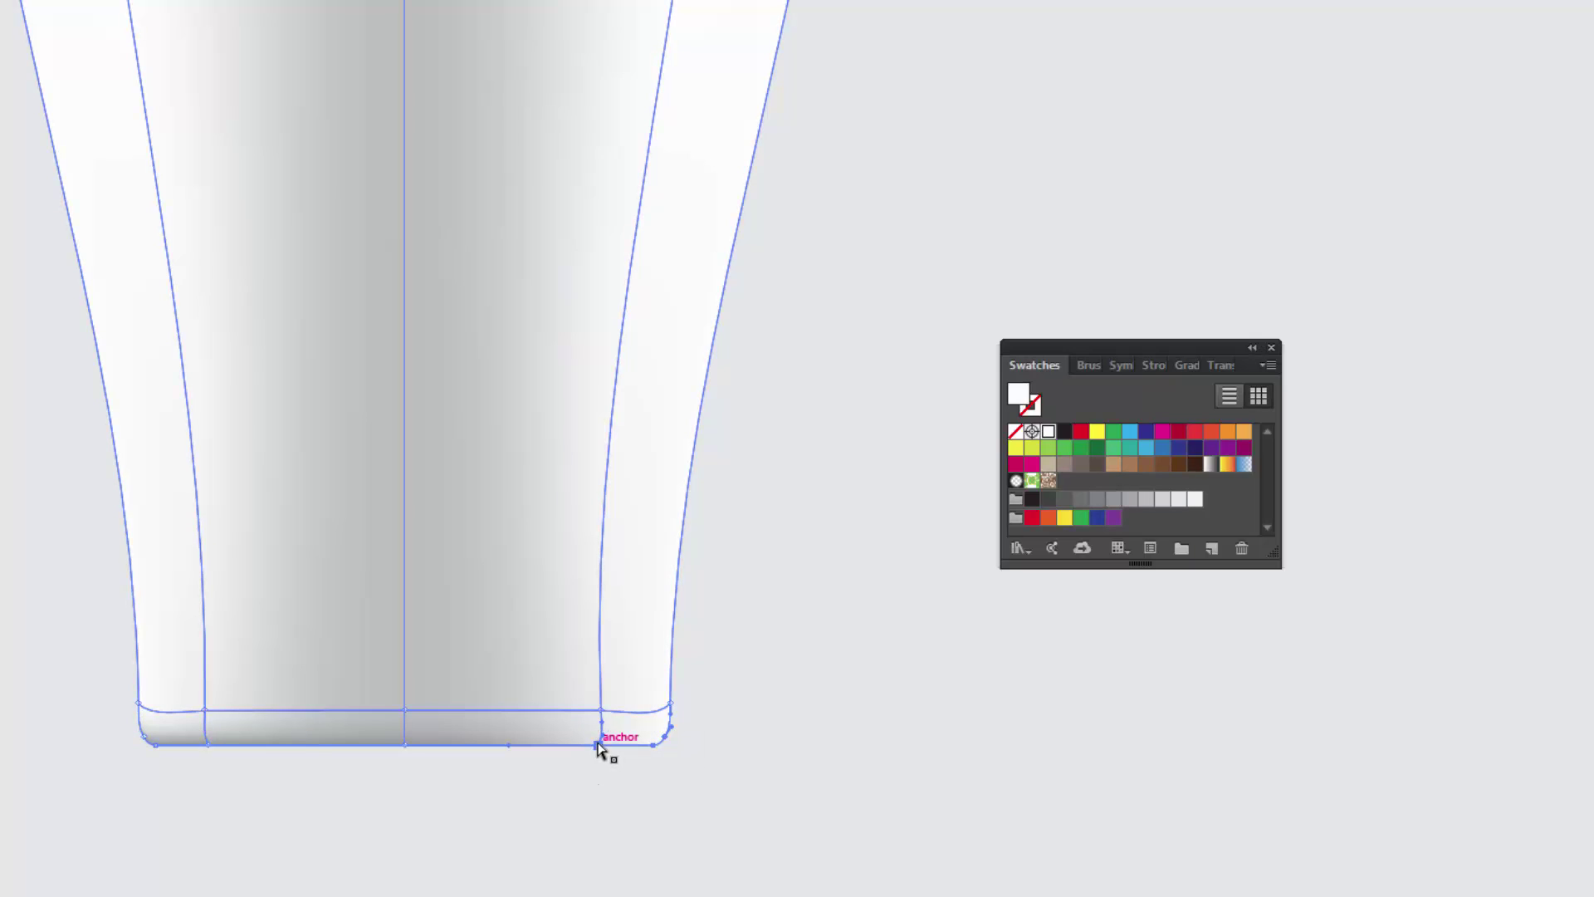
left_click(593, 744)
left_click(407, 741)
key("ctrl+shift+a")
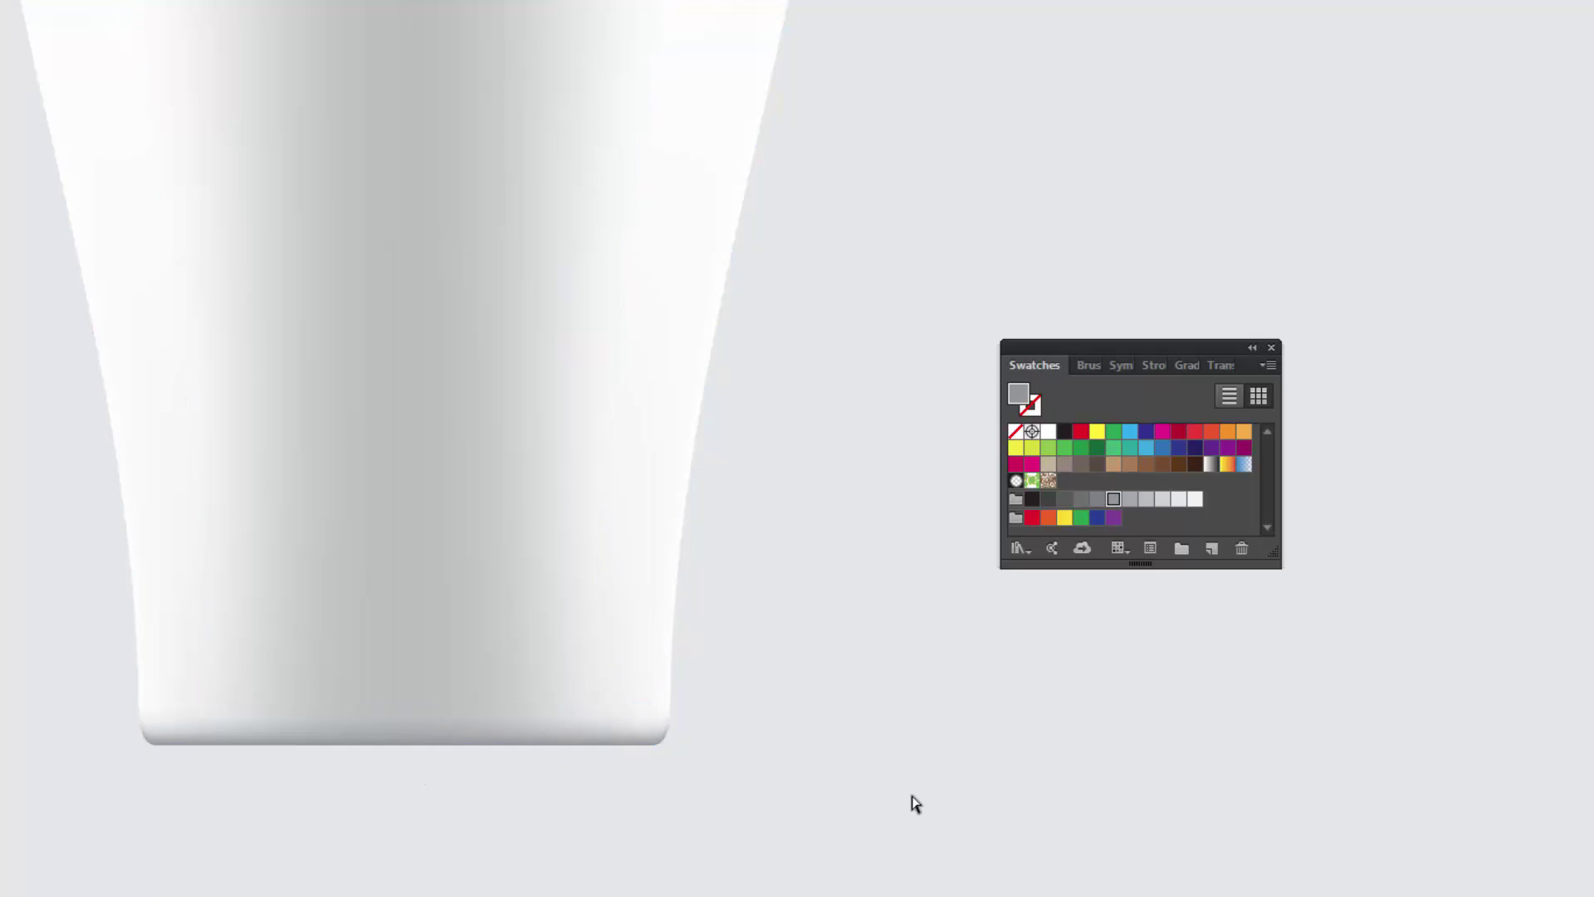
key("ctrl+minus")
key("ctrl+minus")
left_click_drag(740, 499, 633, 587)
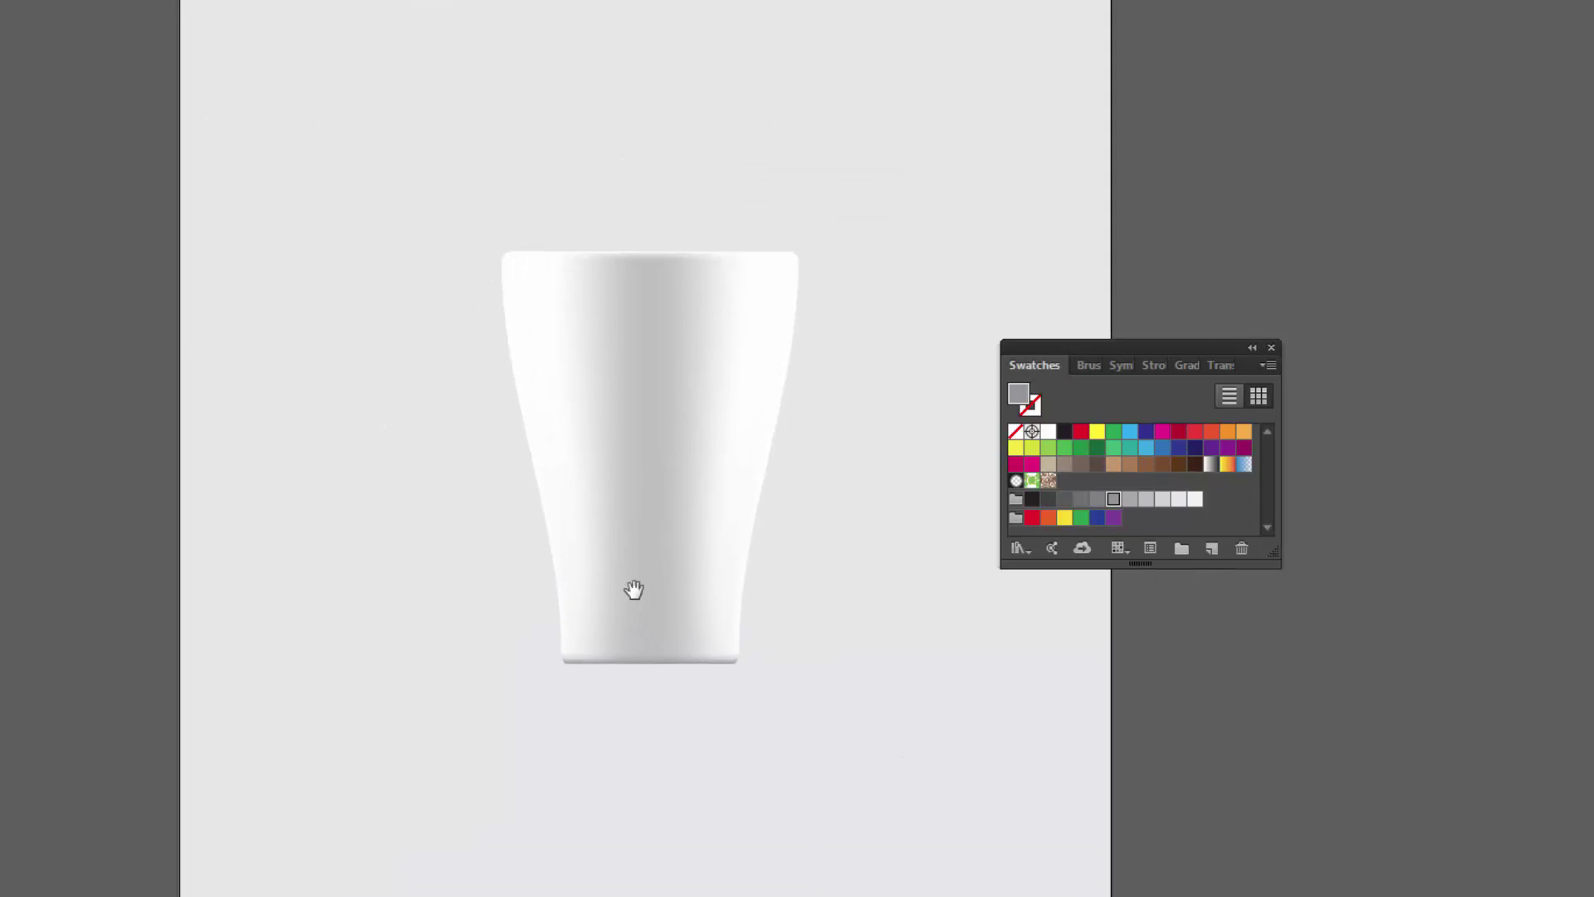
left_click(634, 587)
key("ctrl+plus")
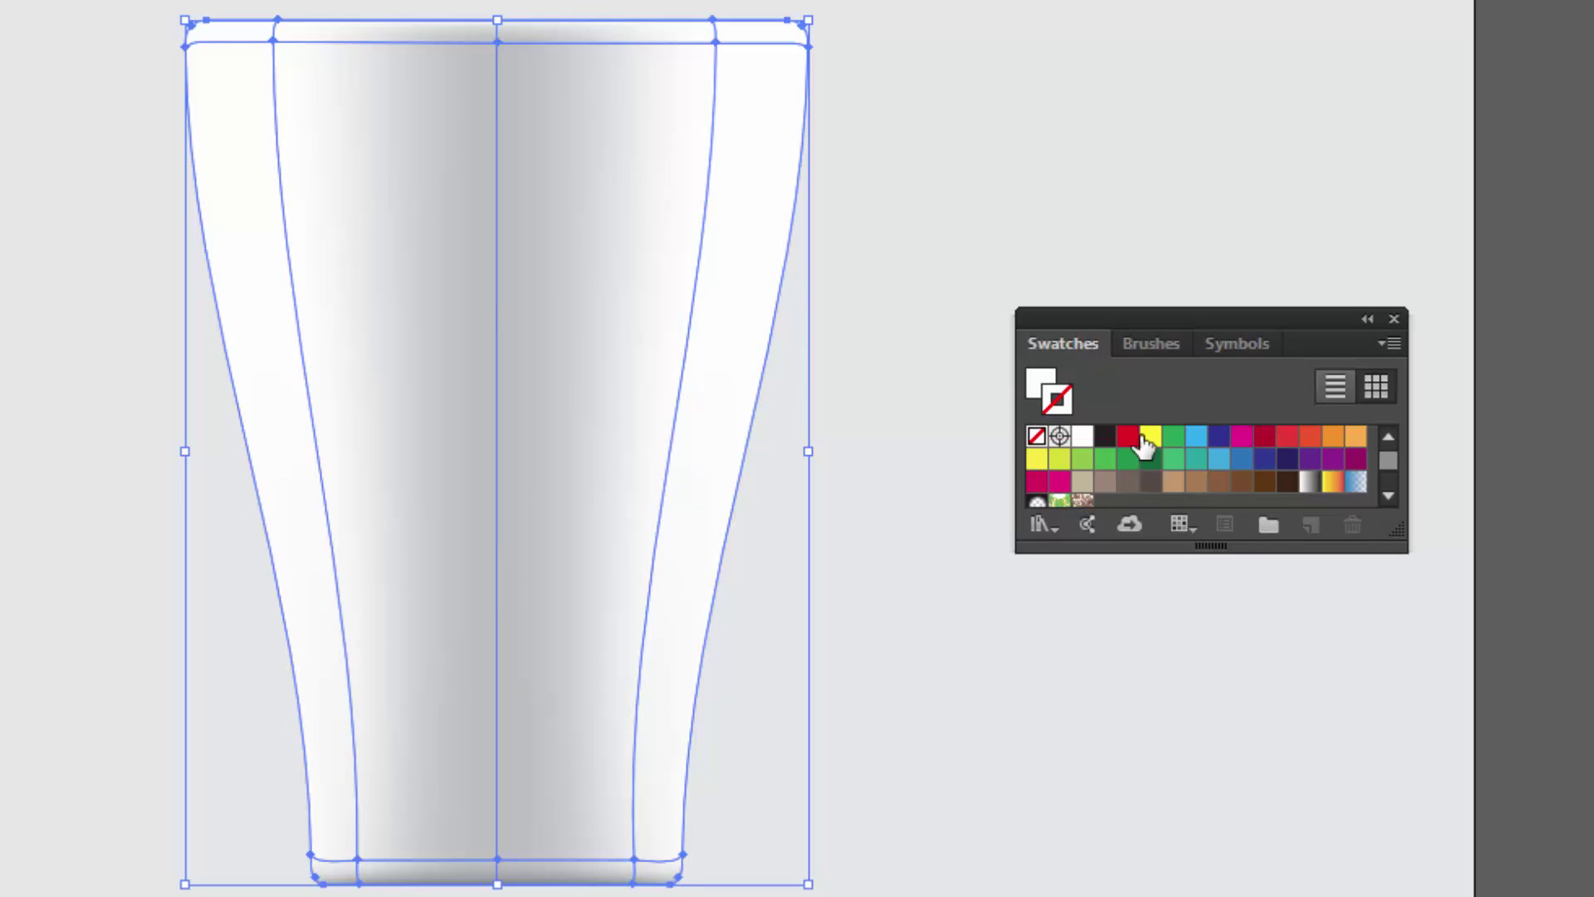
left_click(1041, 377)
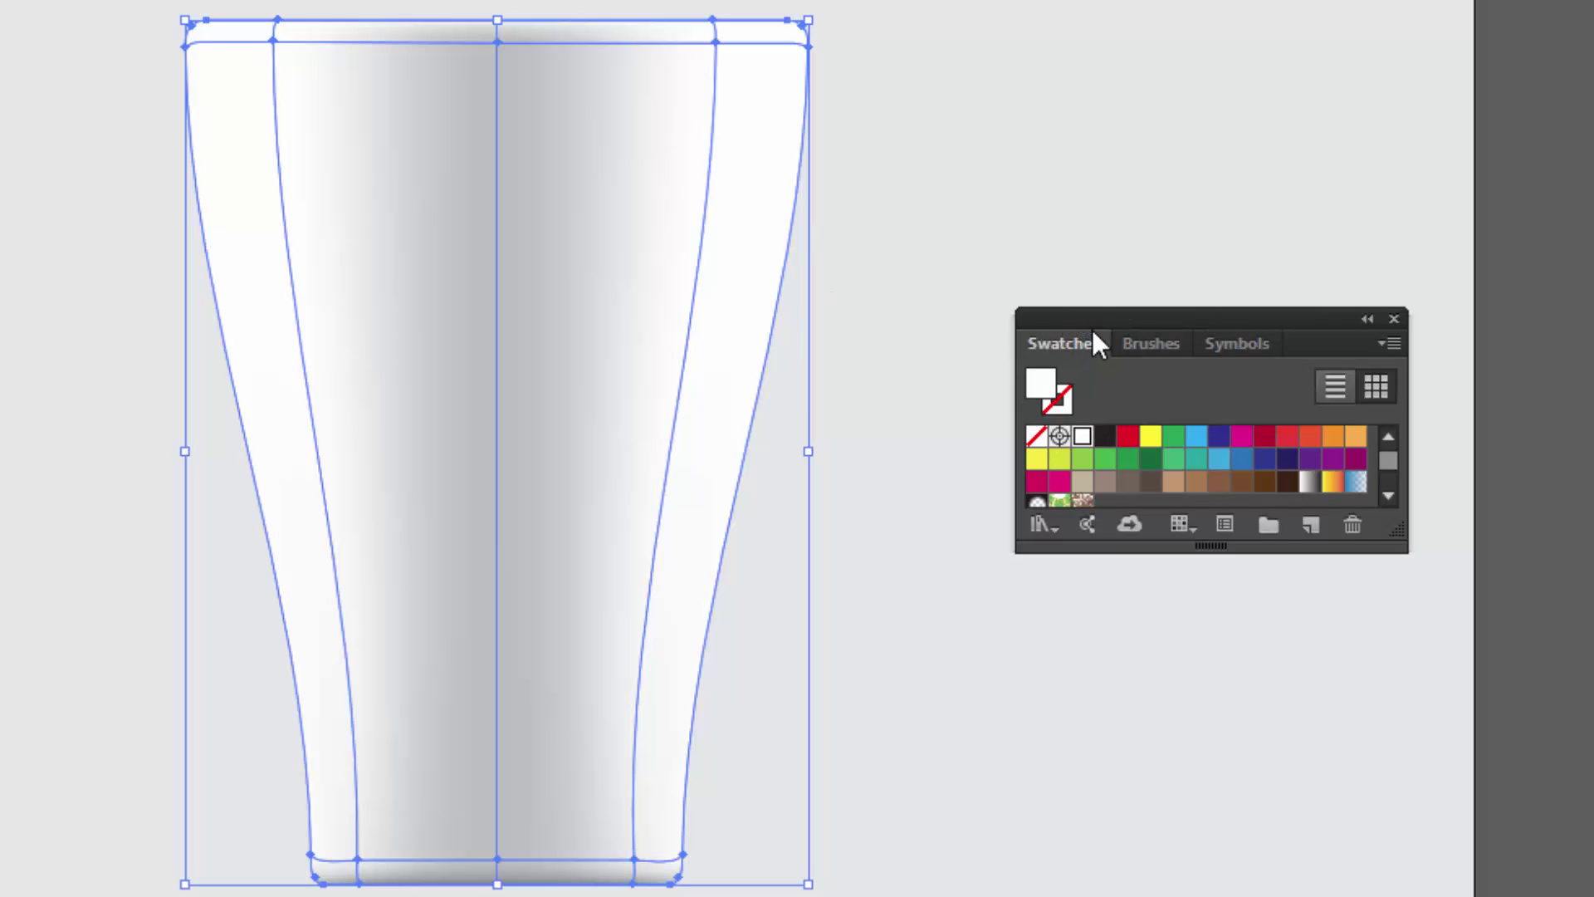
left_click_drag(1100, 317, 1229, 405)
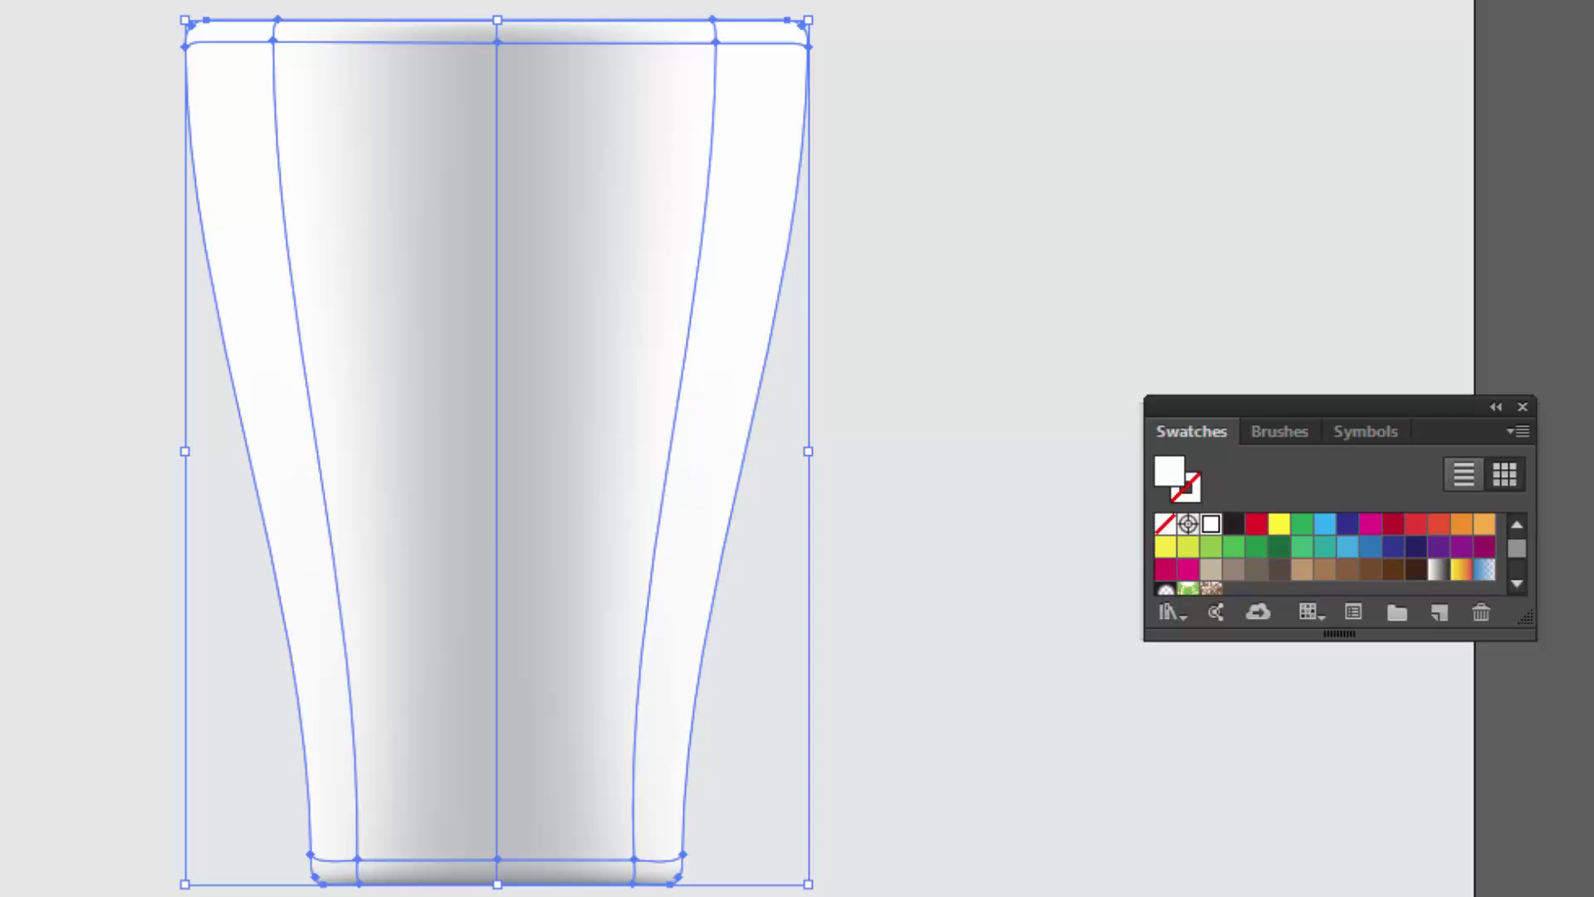
scroll(854, 448, "left", 2)
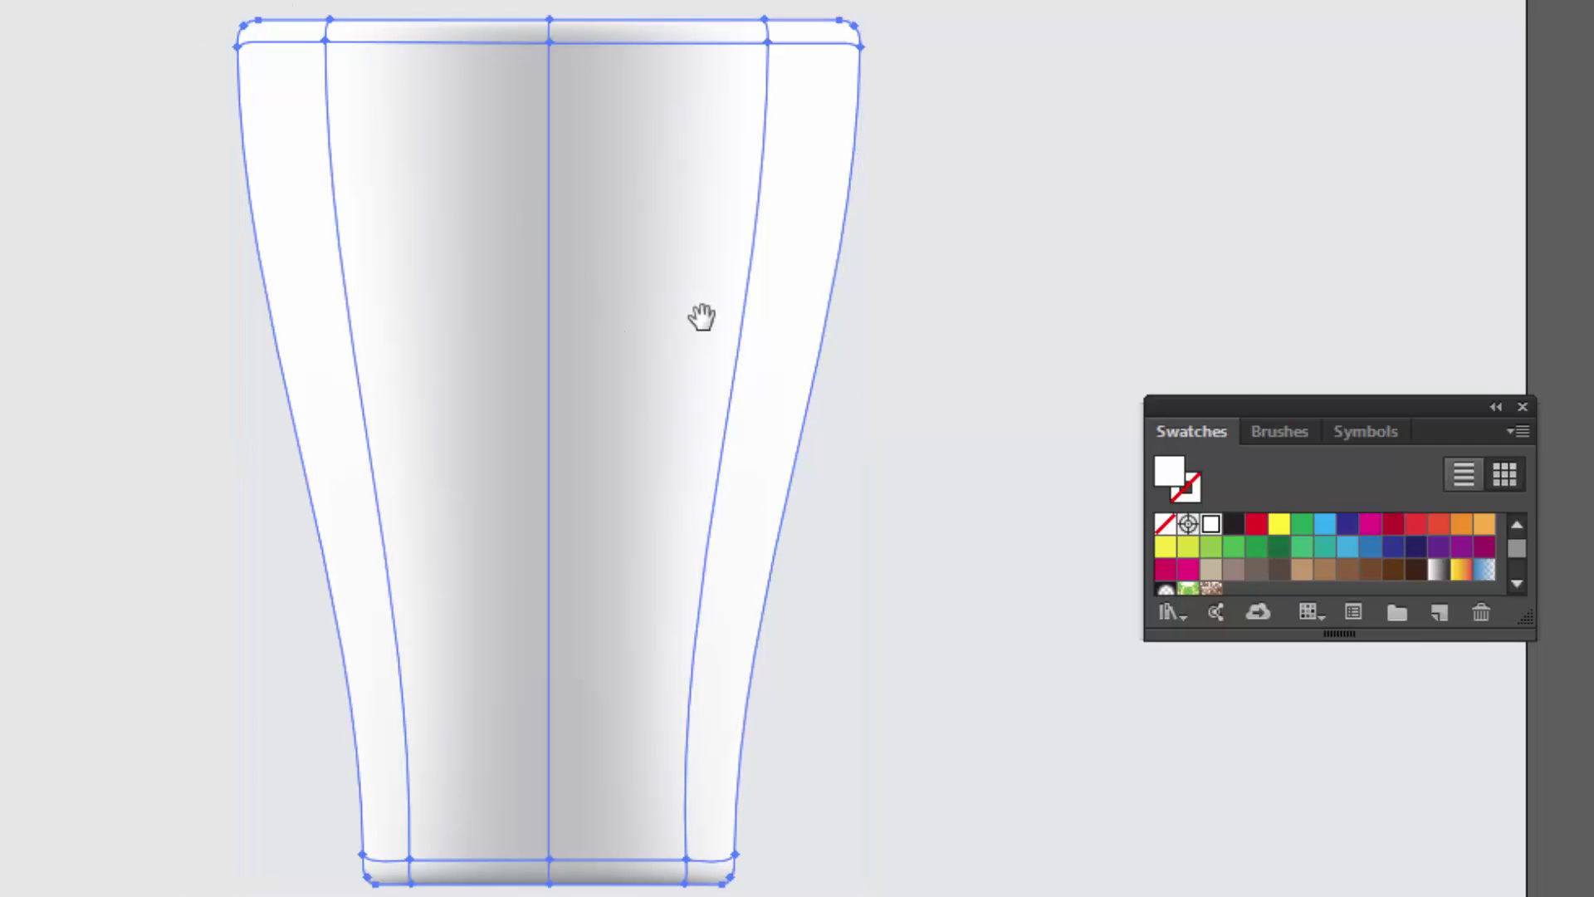
left_click_drag(705, 316, 676, 316)
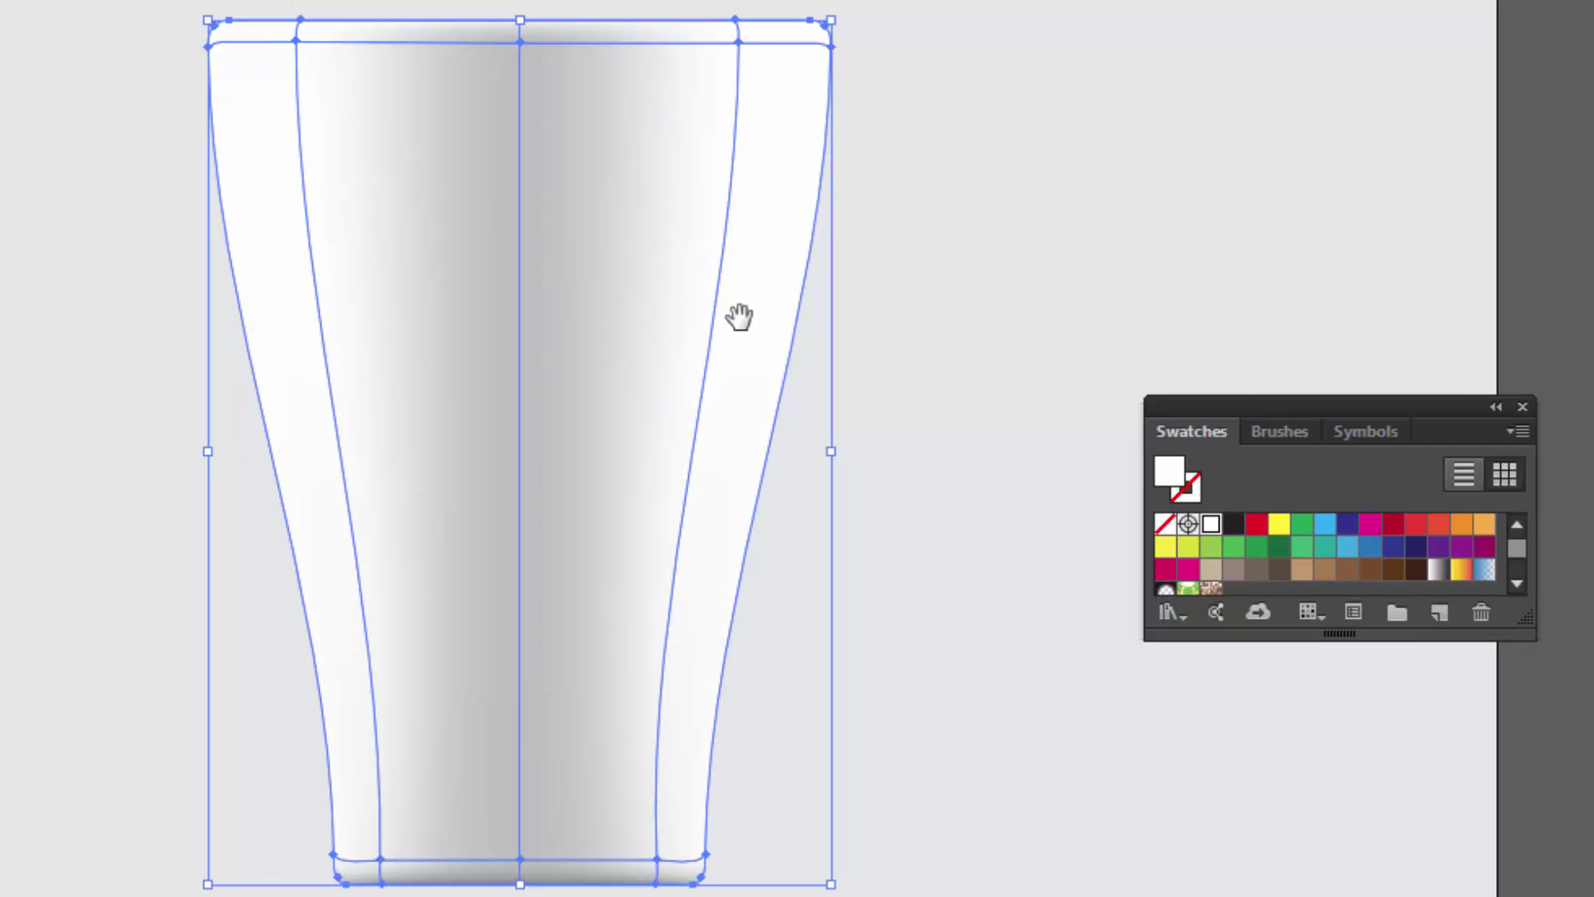
left_click_drag(1203, 410, 1512, 412)
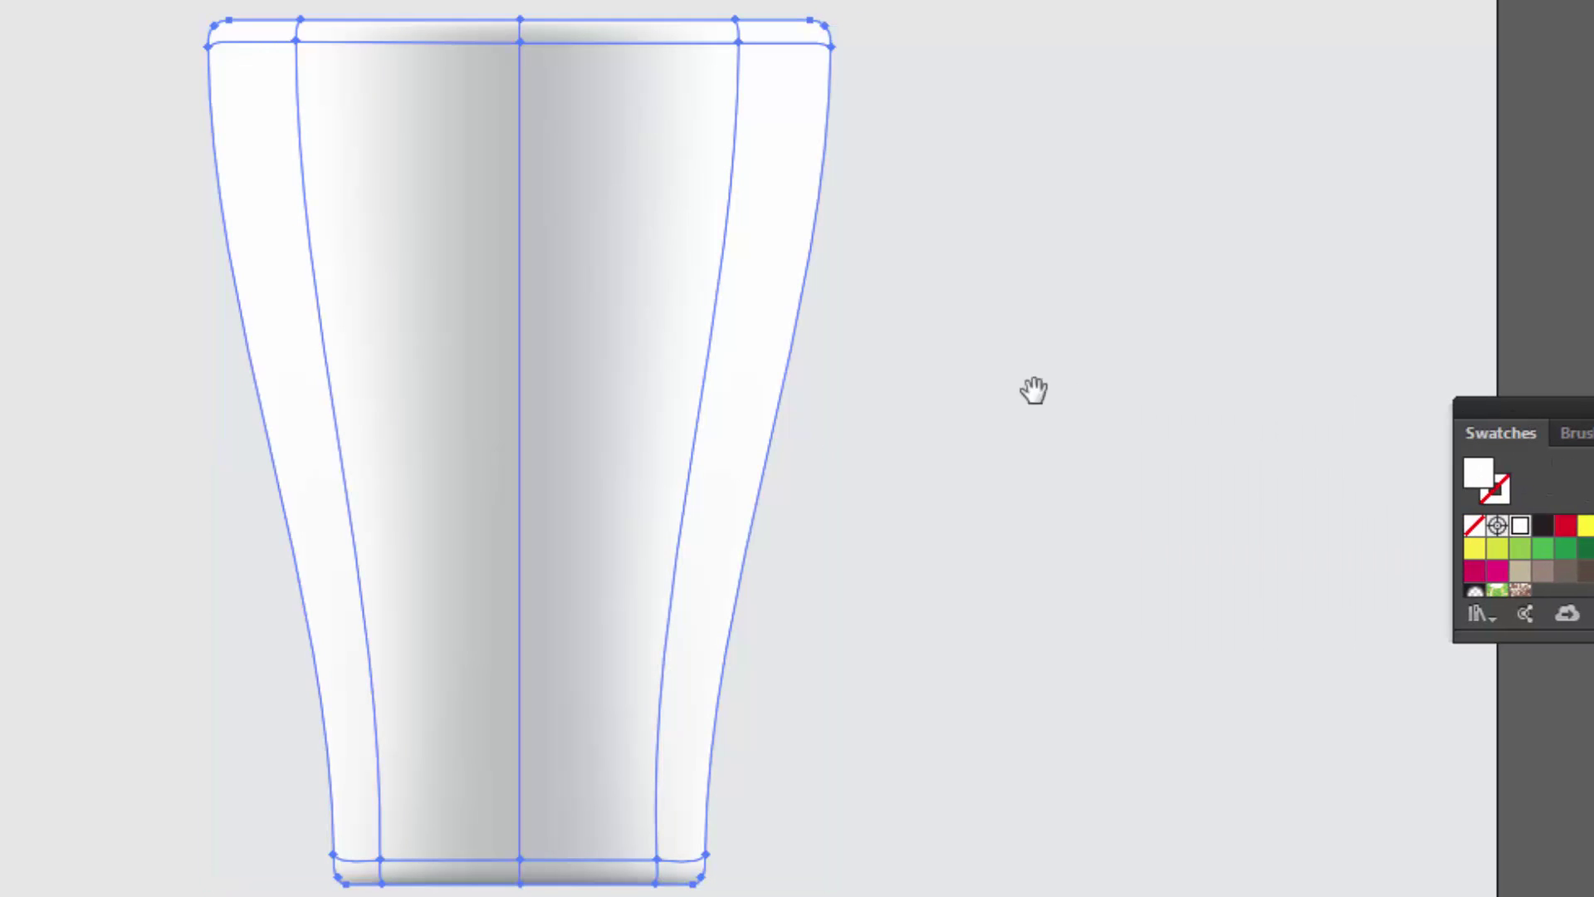
left_click_drag(893, 359, 773, 355)
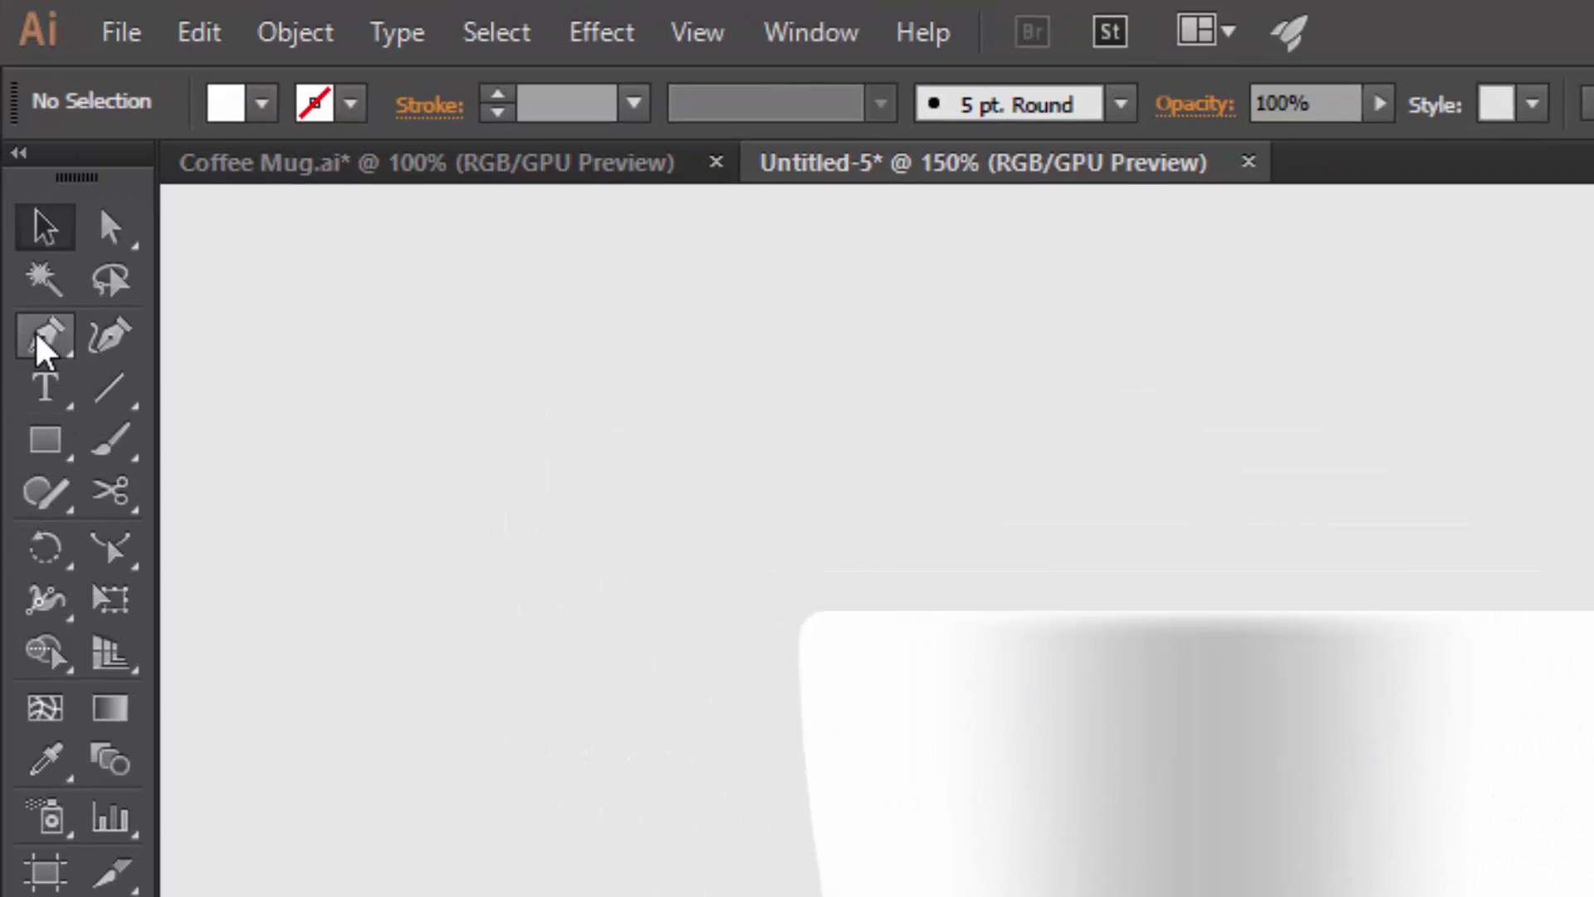
Choose the Pen tool with a black stroke and no fill.
left_click(42, 342)
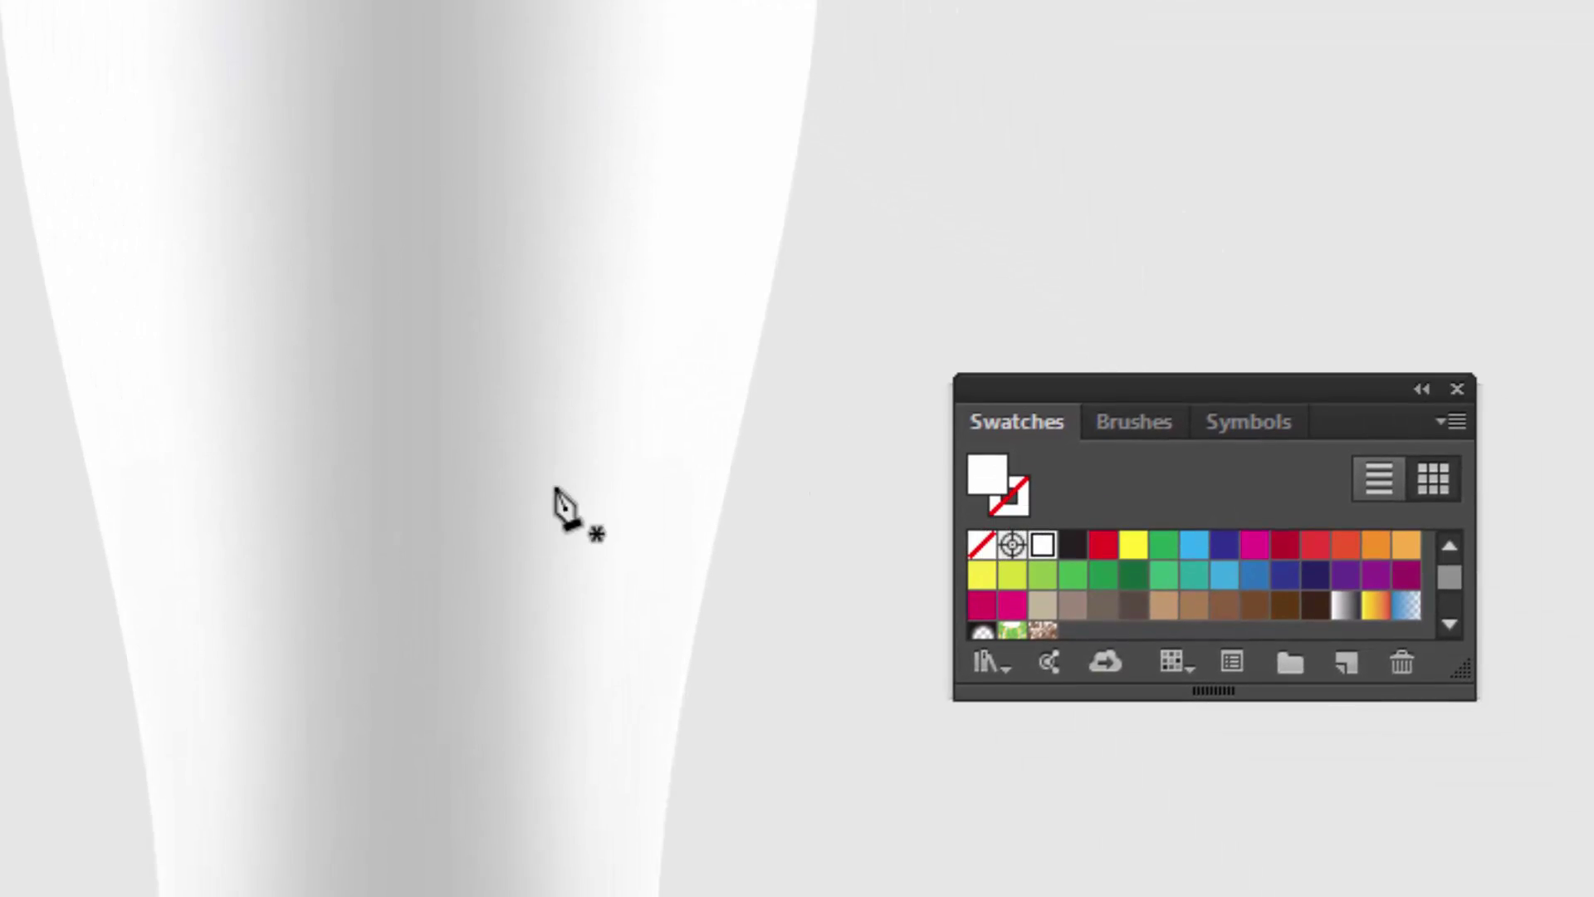
left_click(1073, 546)
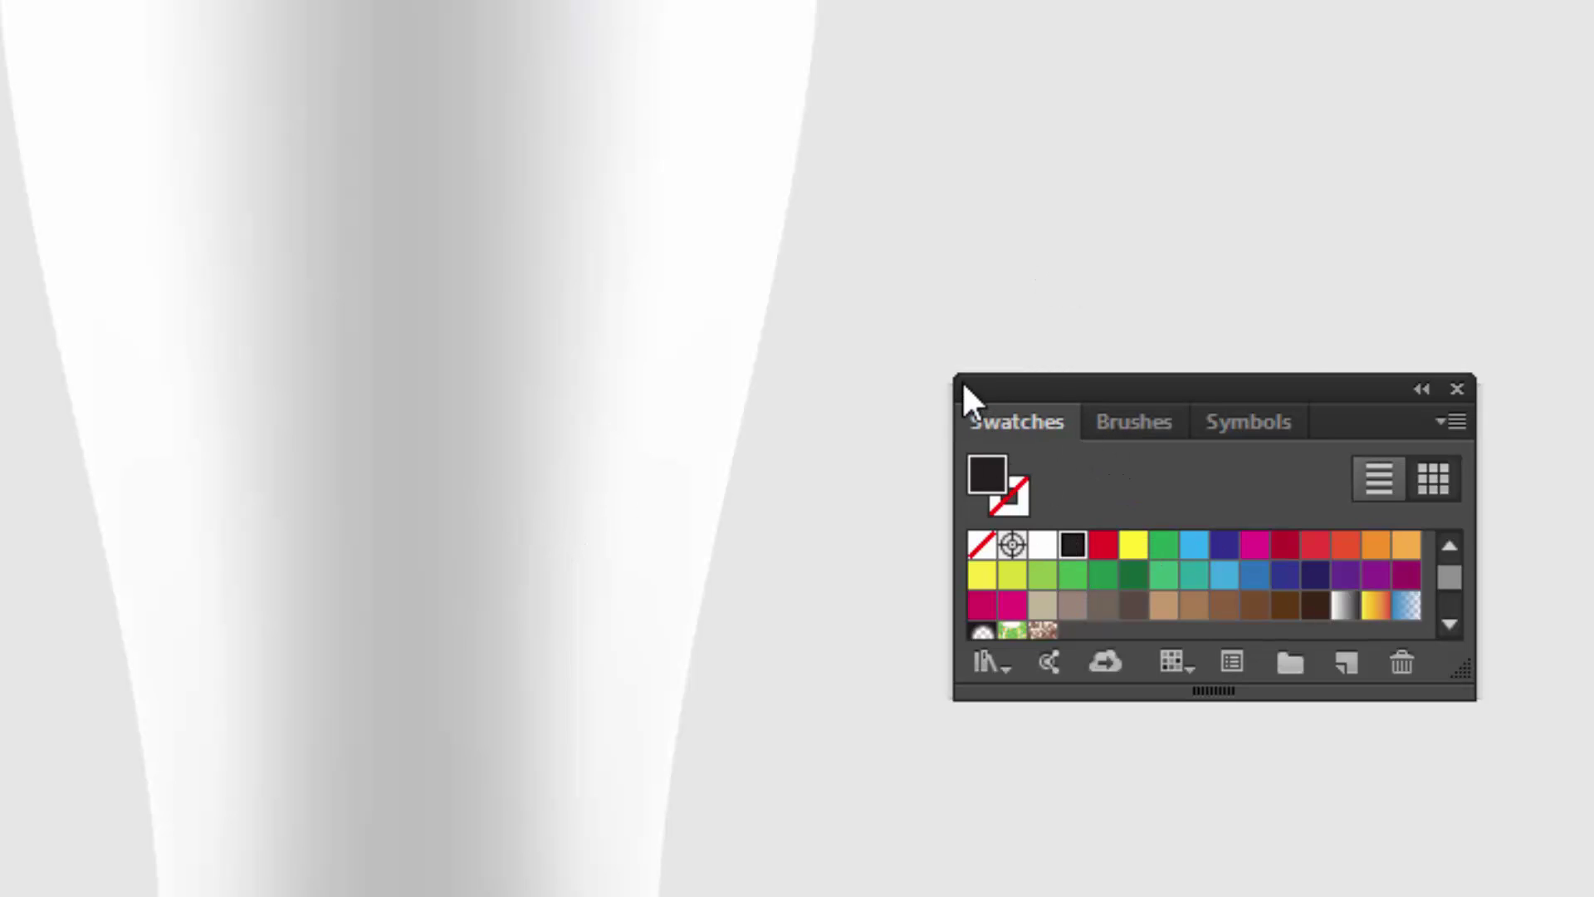
key("shift+x")
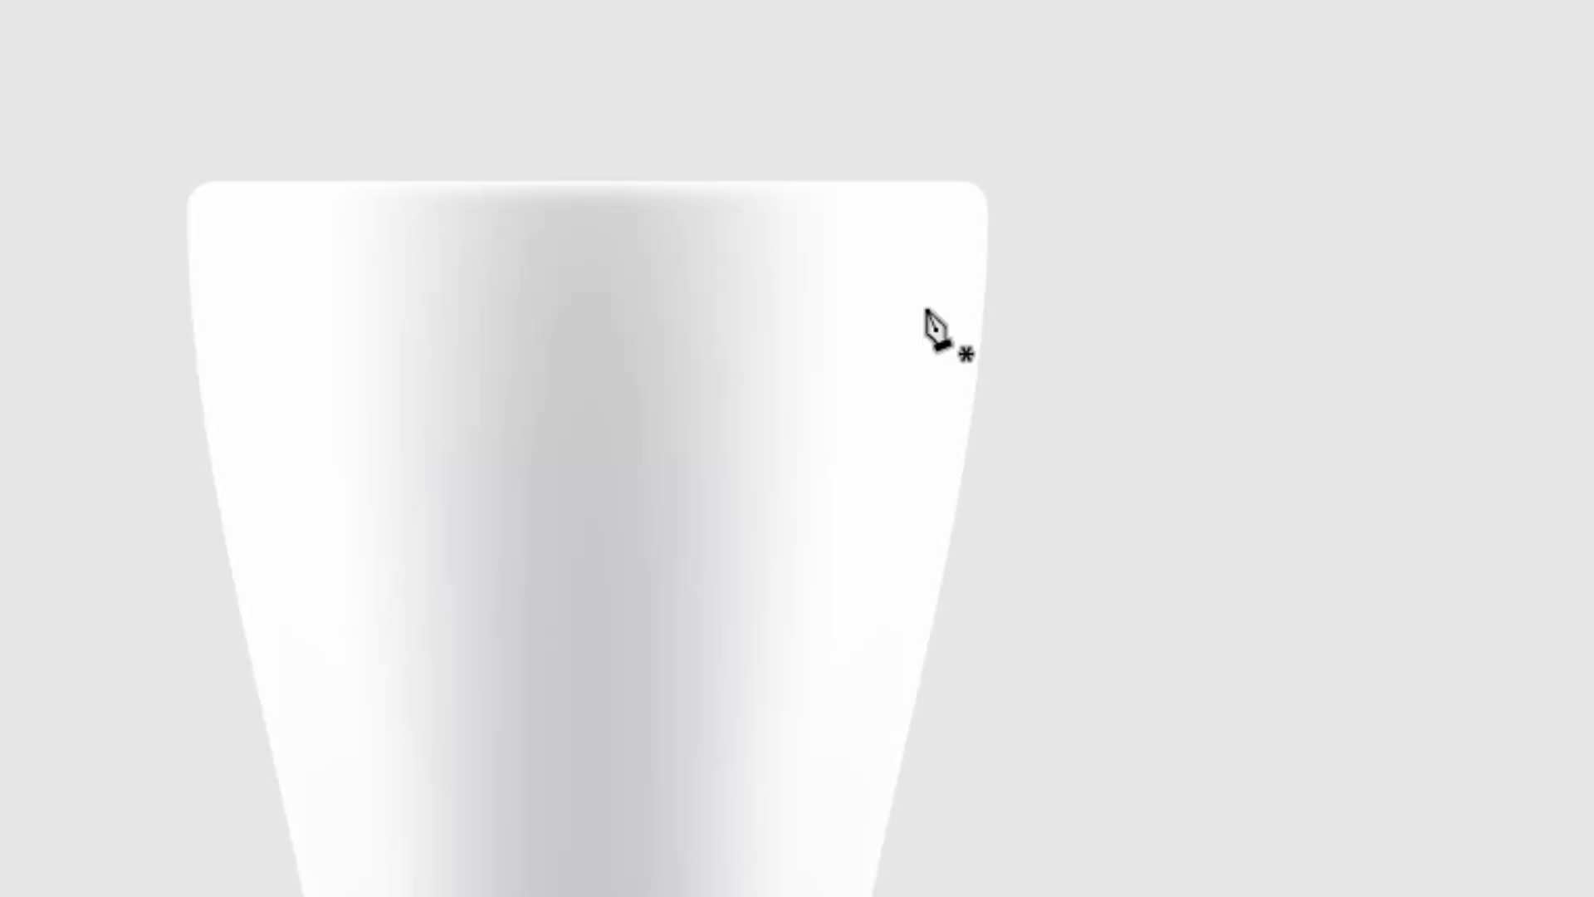
Draw the curved handle path from near the rim, arcing out right and back to the mug's side.
left_click(926, 310)
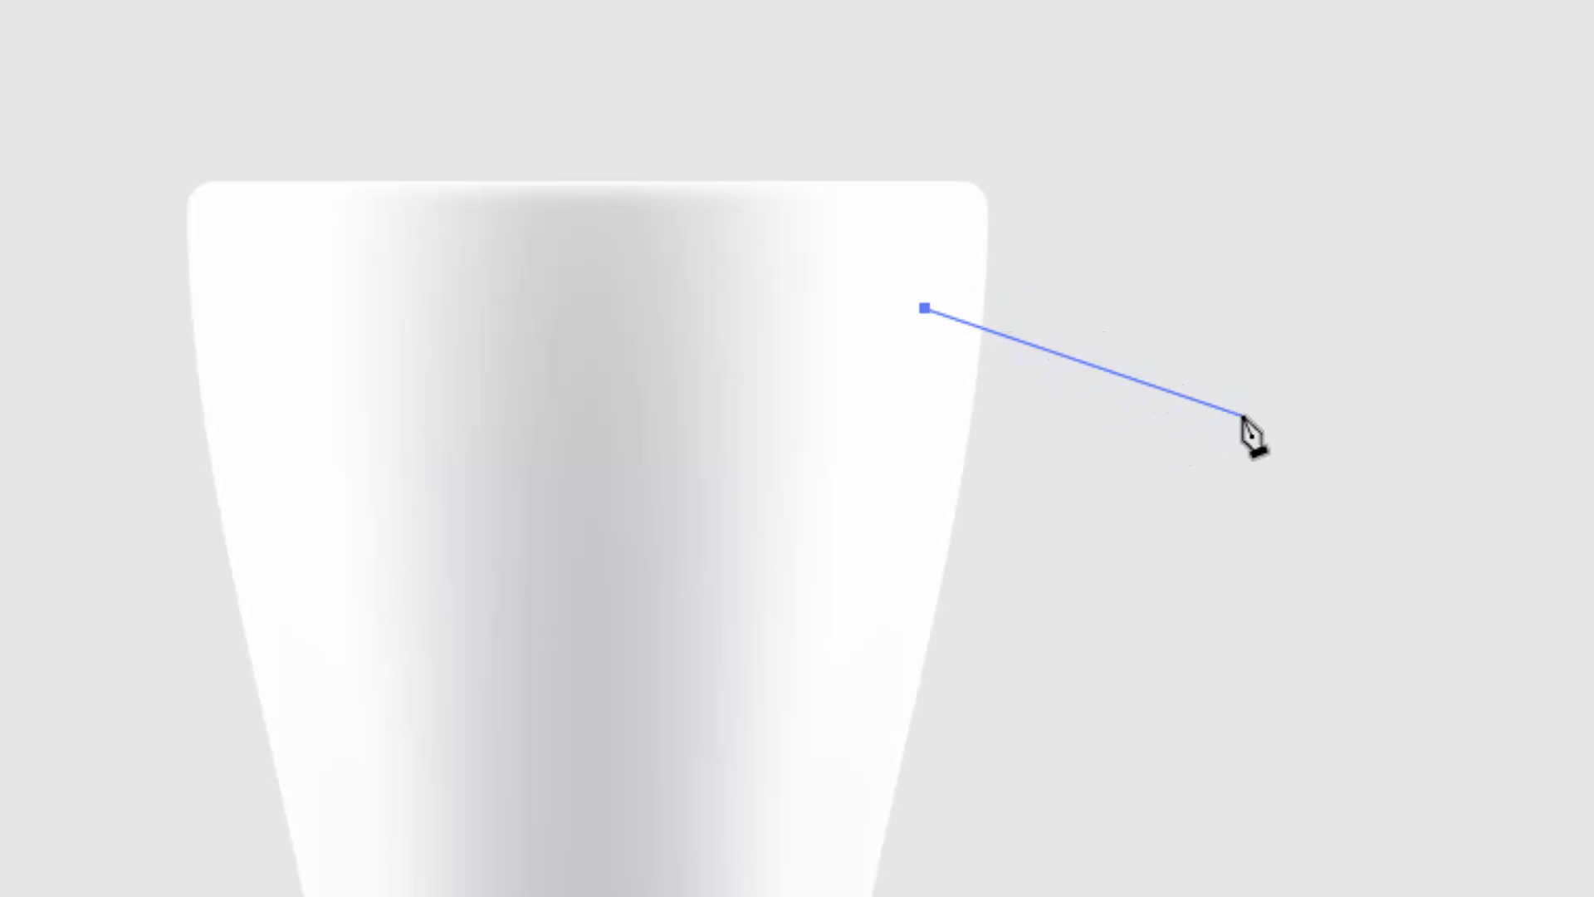
left_click_drag(1243, 414, 1270, 462)
left_click_drag(1269, 460, 1311, 564)
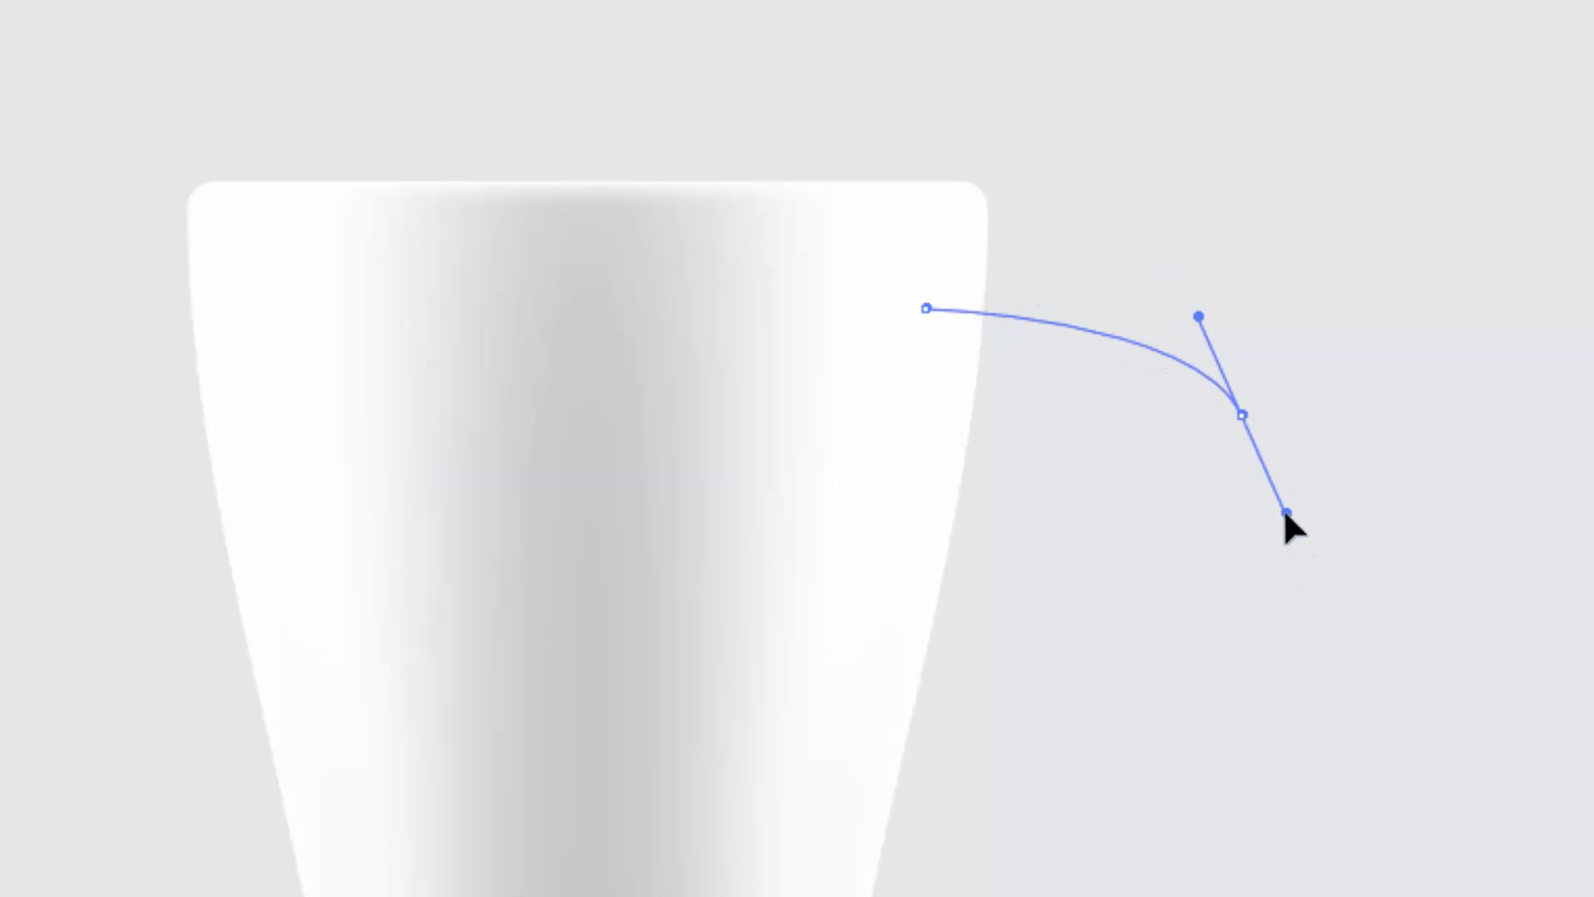
left_click_drag(1311, 565, 1330, 609)
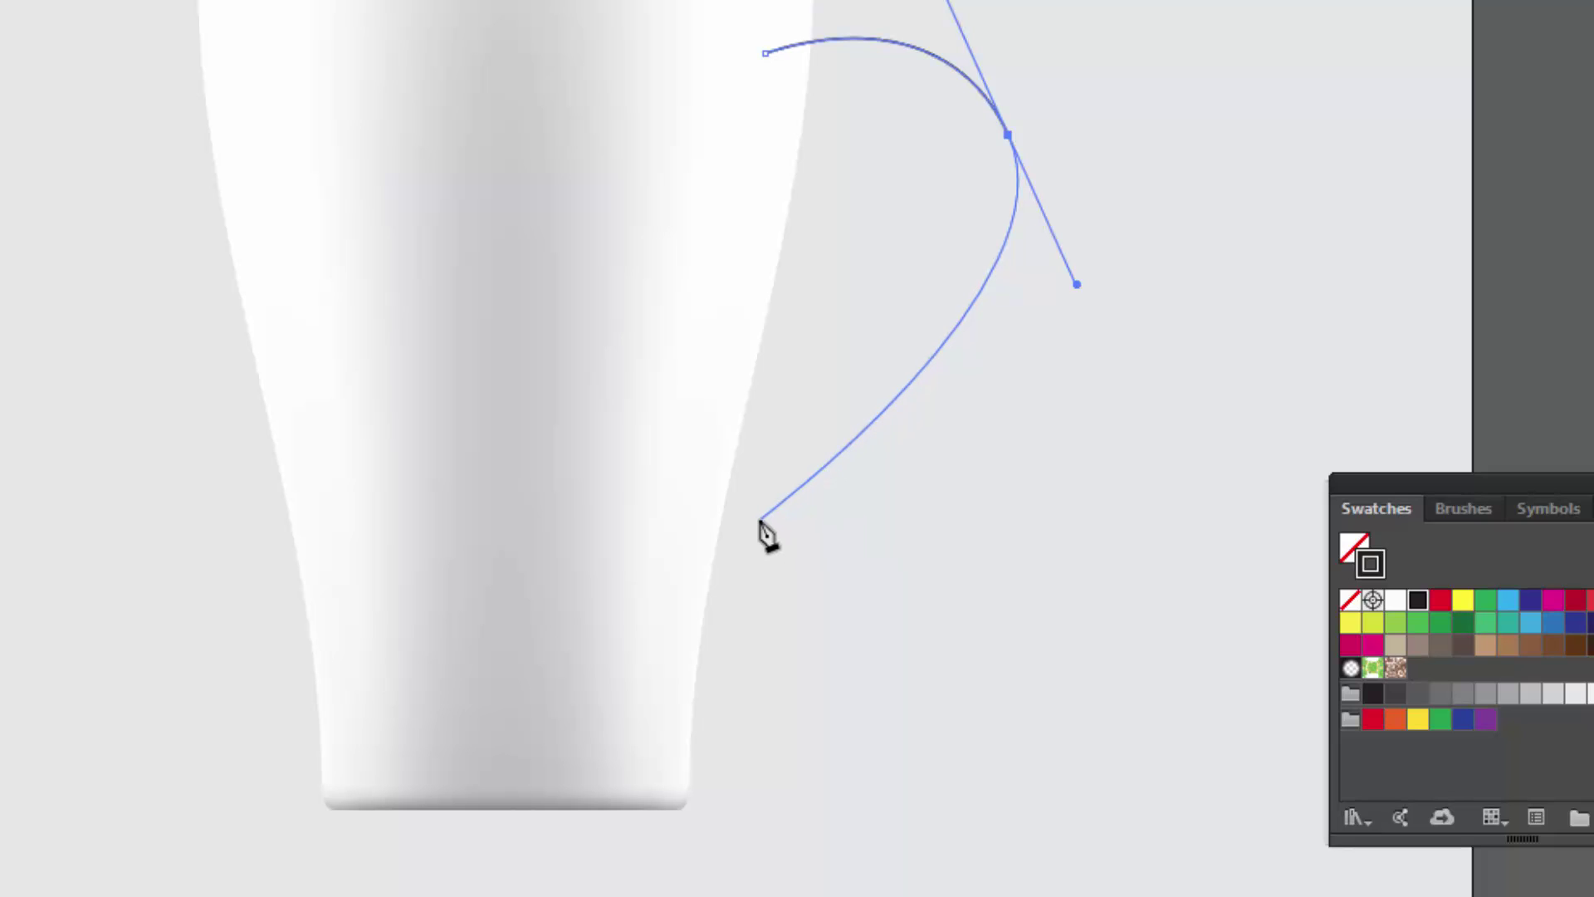
left_click_drag(761, 520, 733, 606)
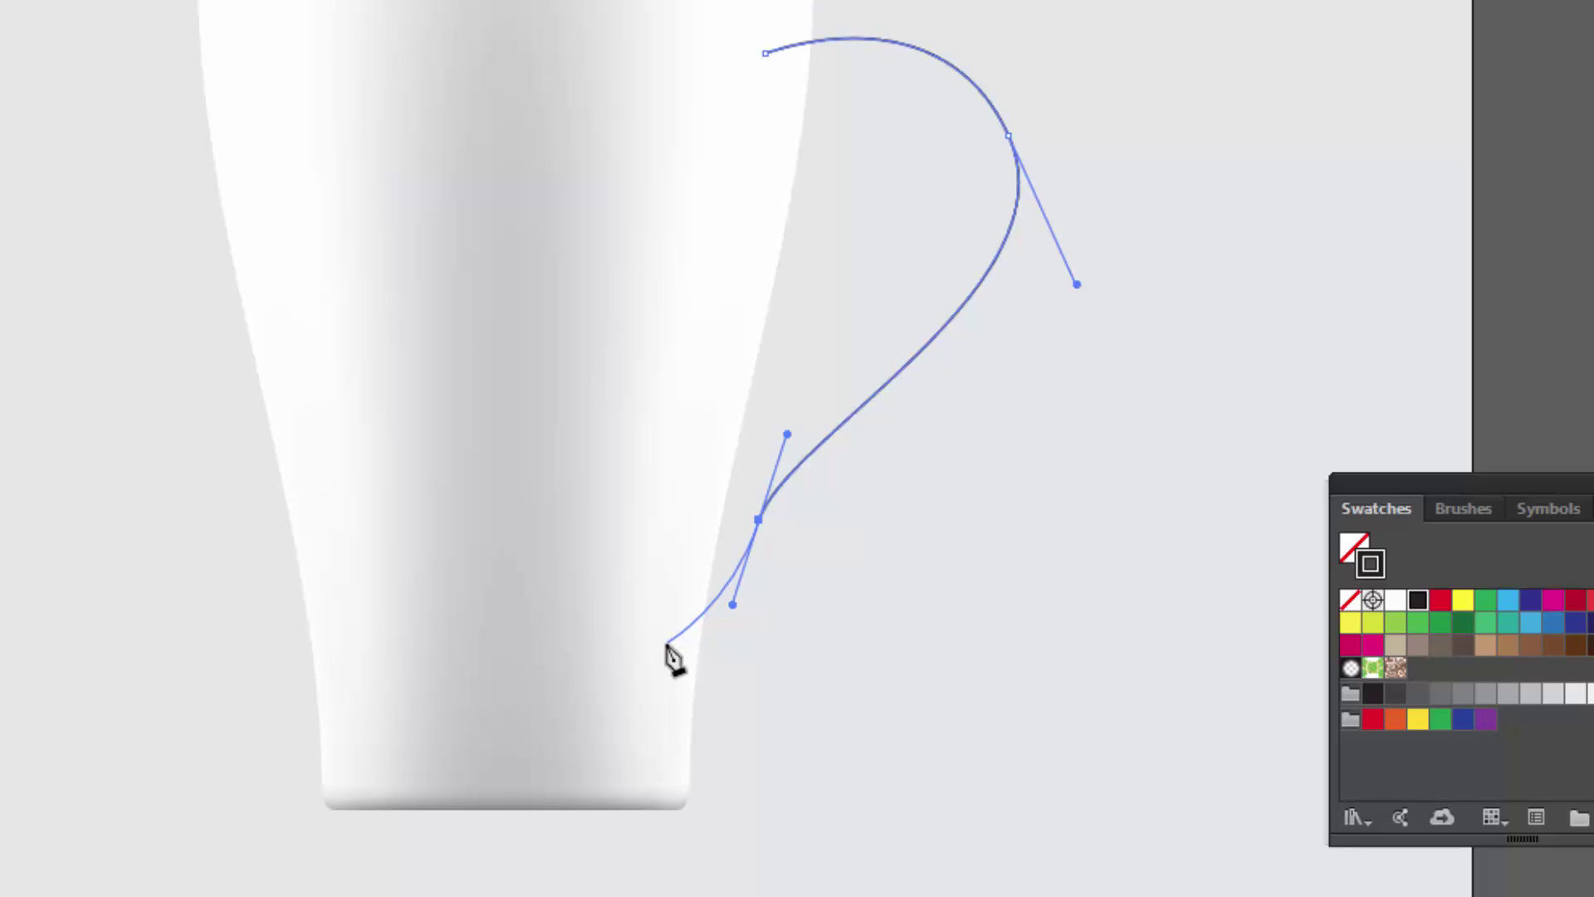
left_click(666, 644)
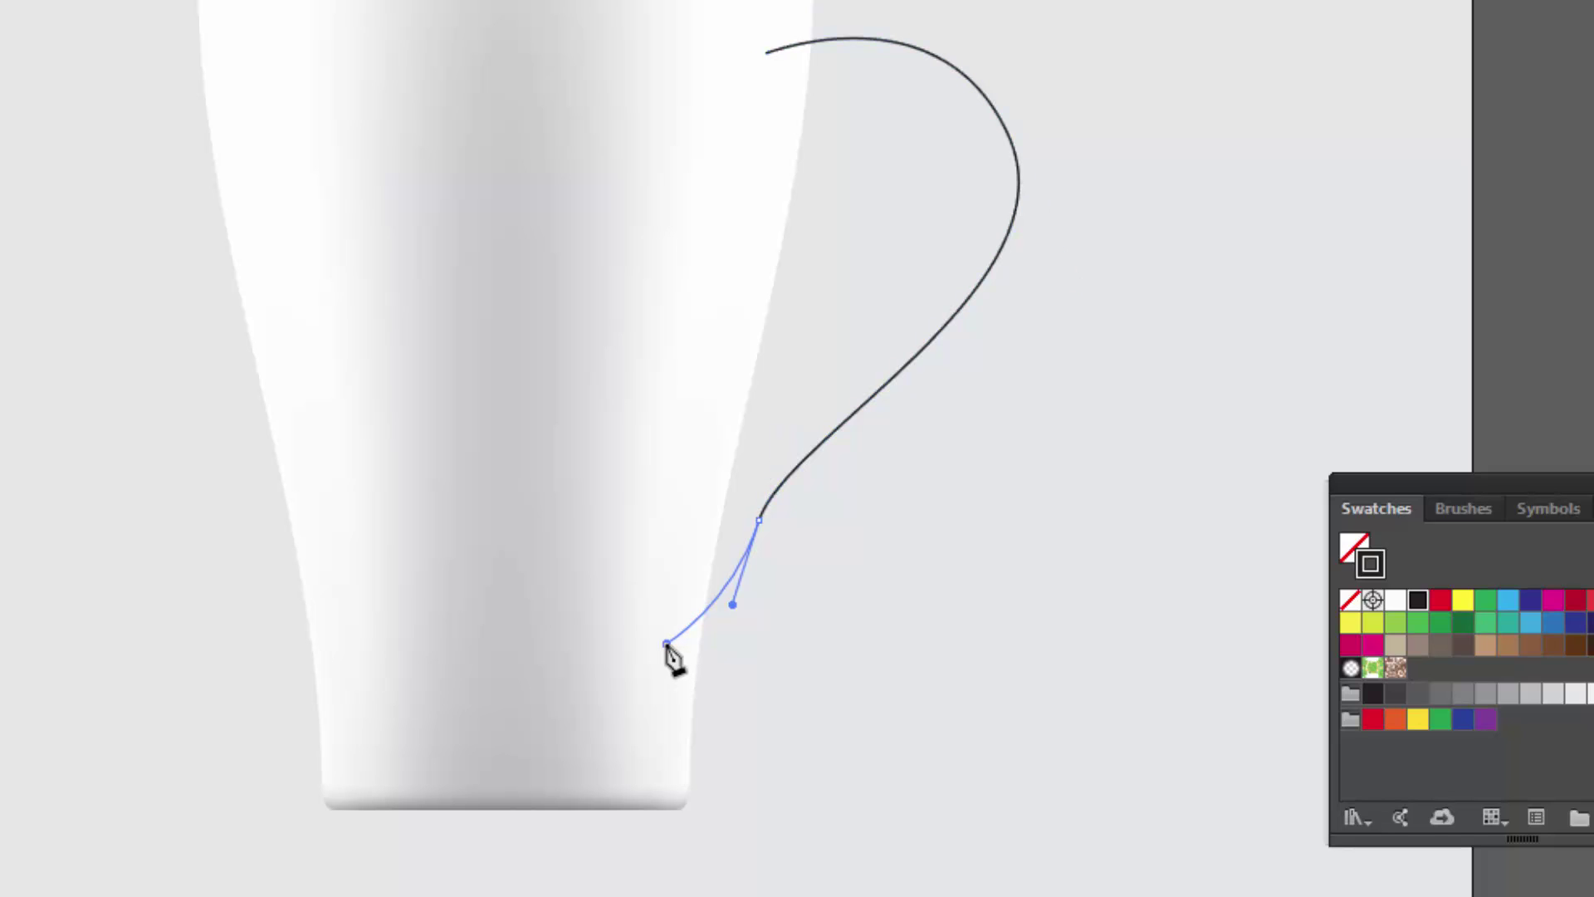
left_click_drag(667, 645, 628, 650)
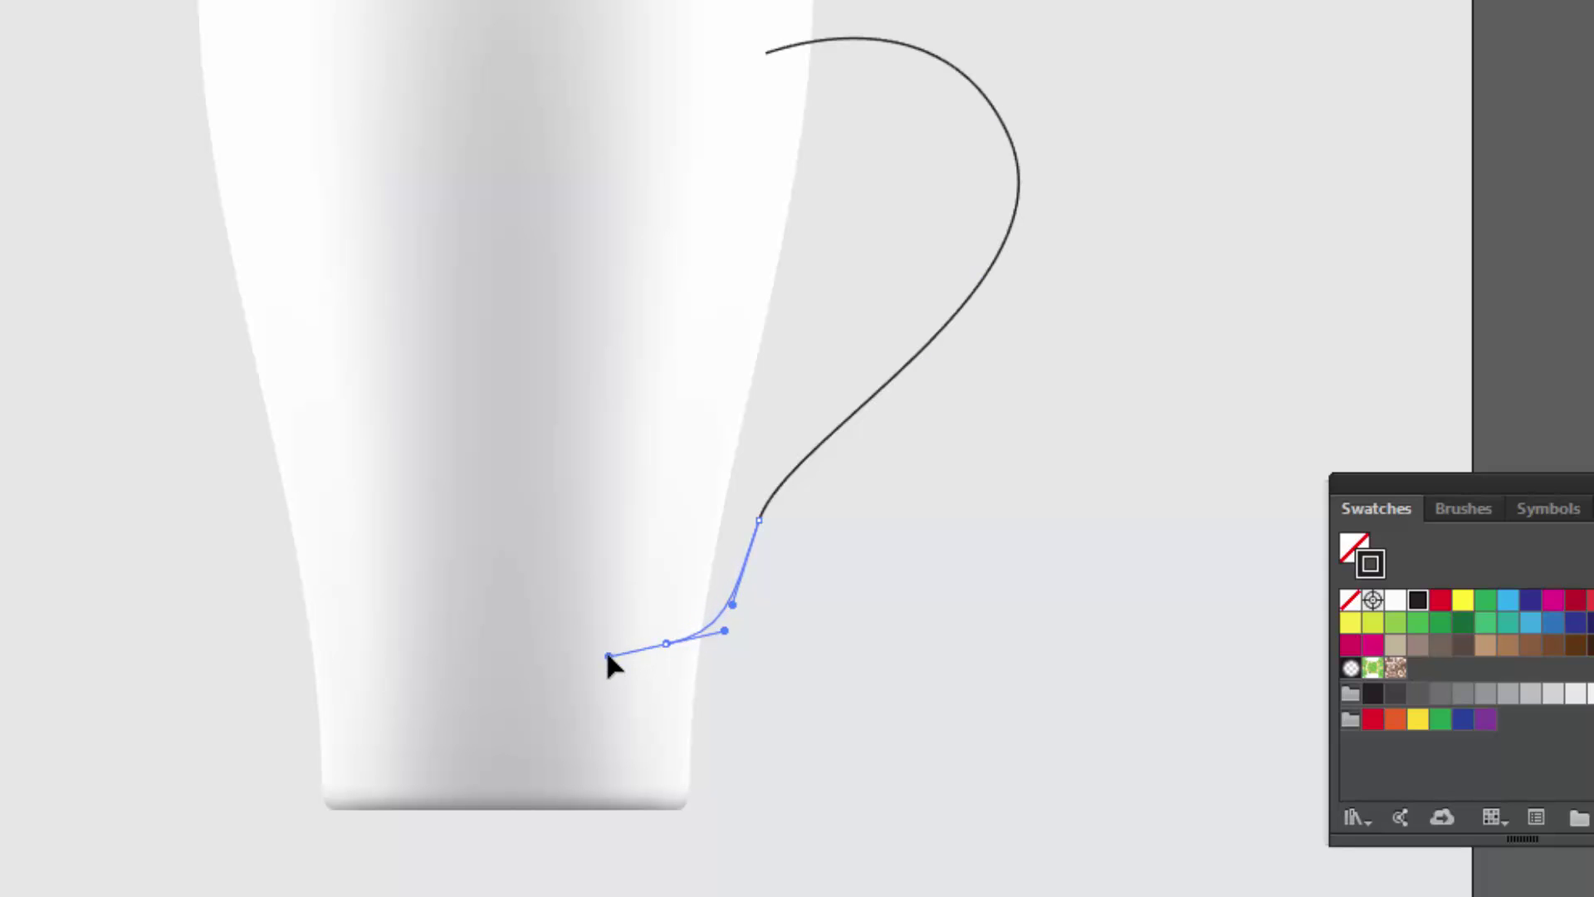
left_click_drag(628, 650, 609, 655)
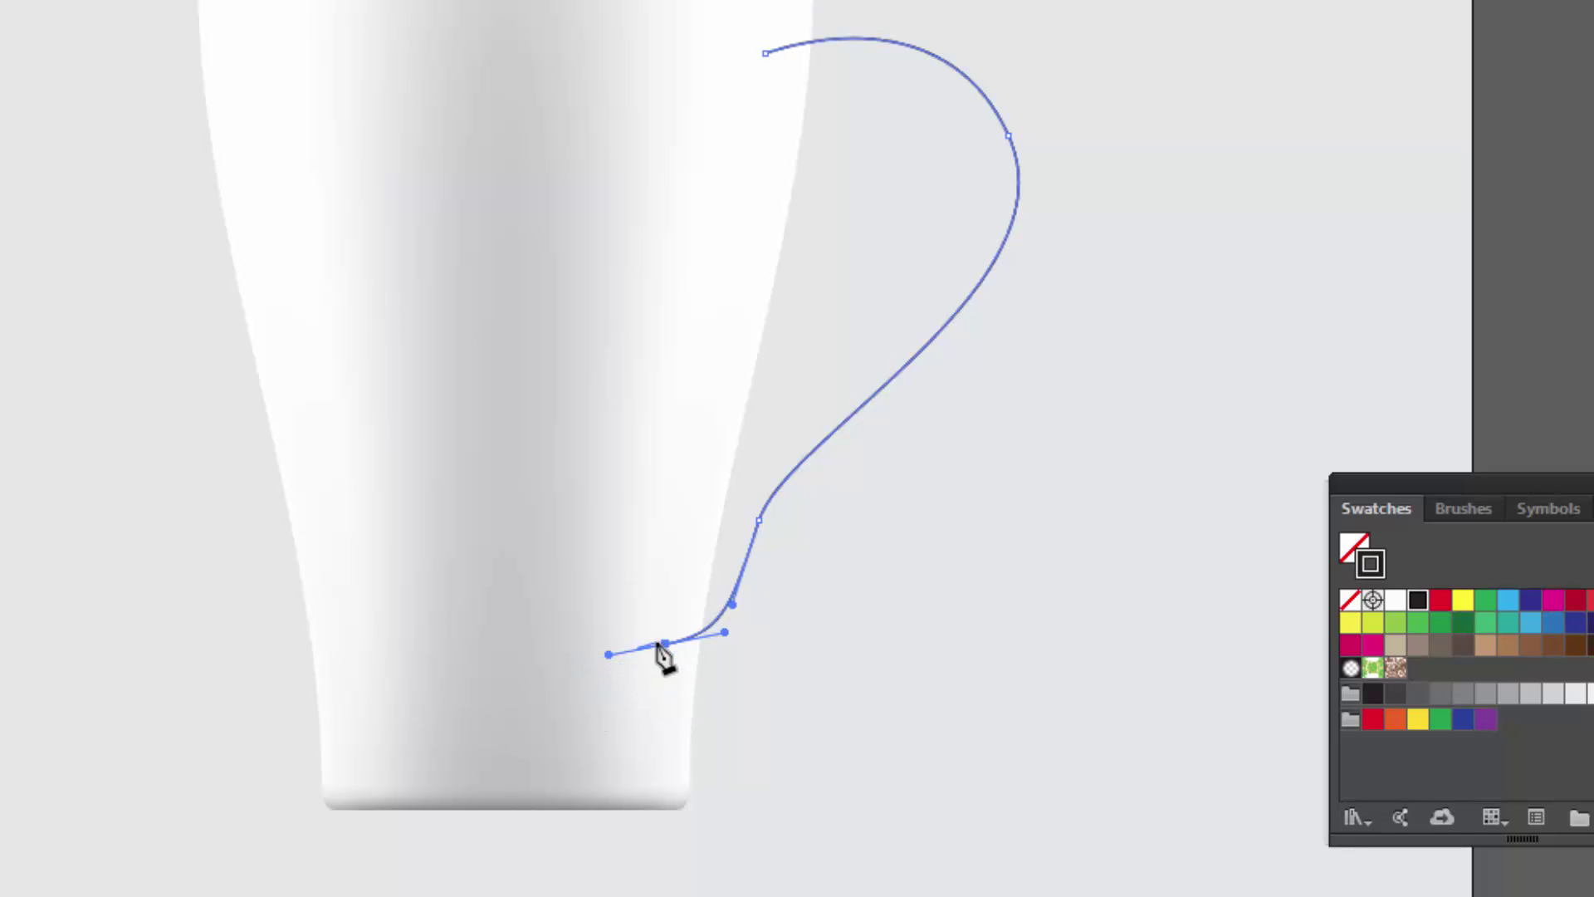
Undo the stray point, reshape the handle's end curve, finish the path and select it.
left_click(1357, 20)
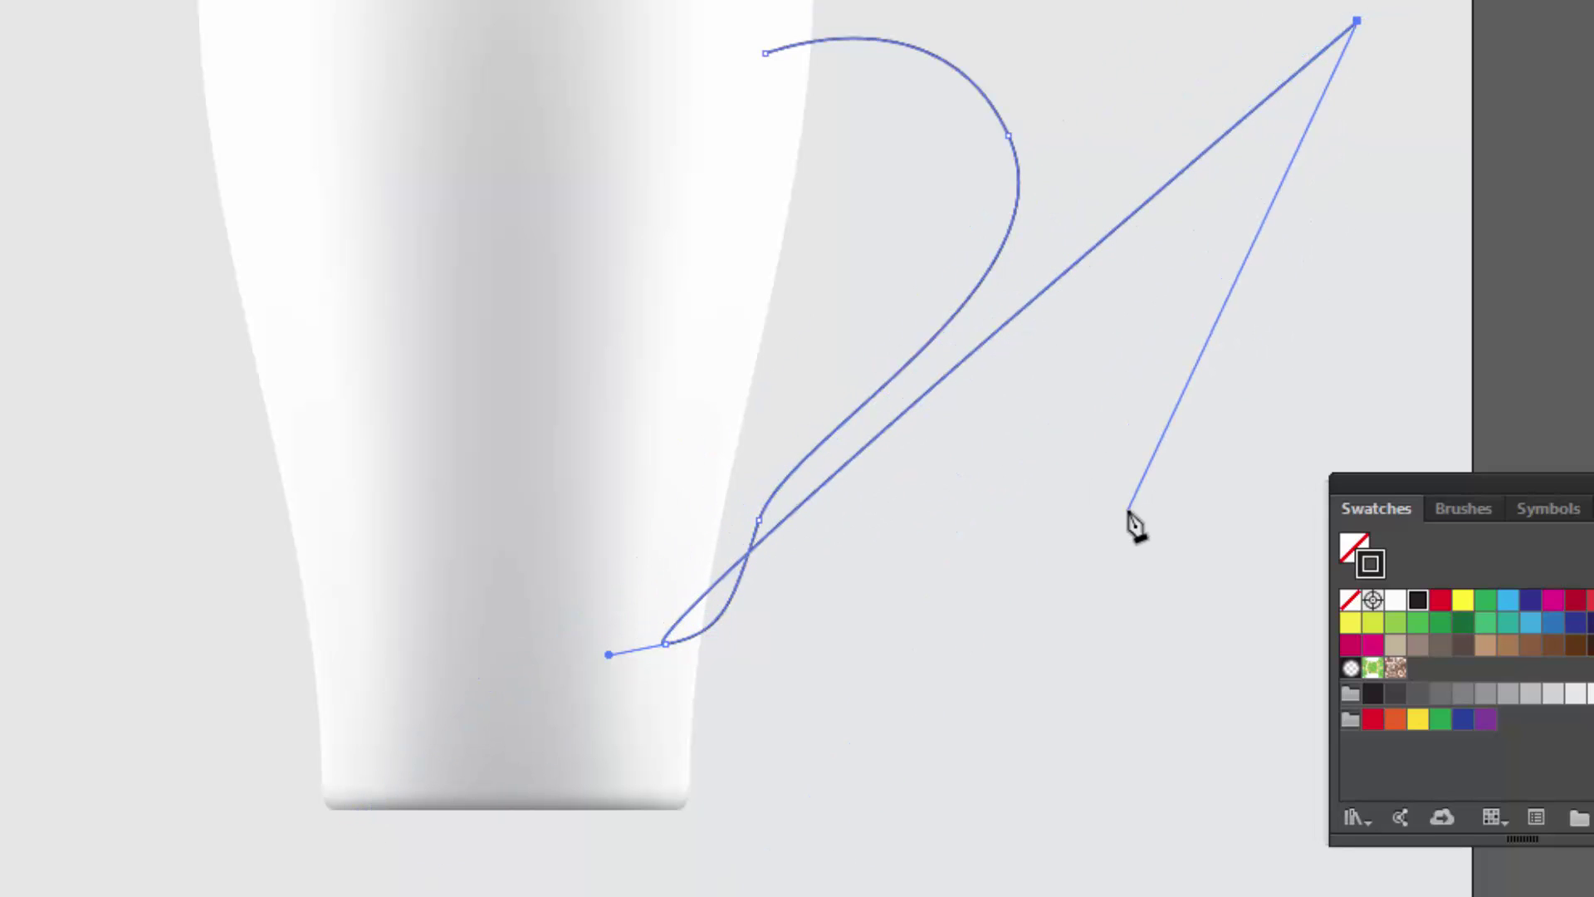
key("ctrl+z")
left_click_drag(666, 643, 608, 655)
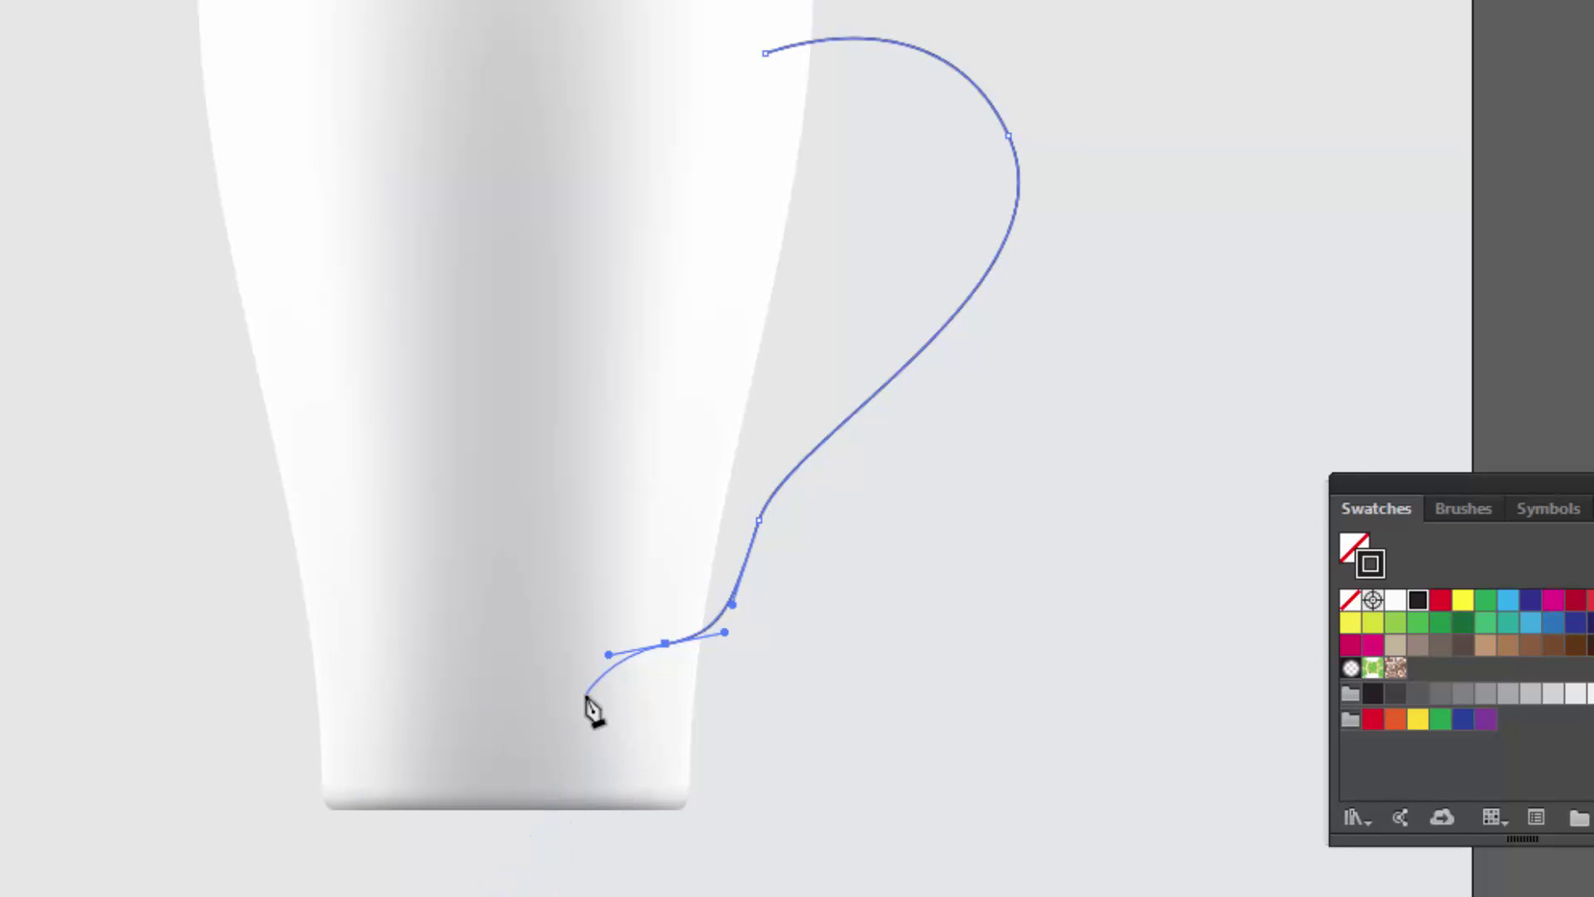
key("Escape")
key("v")
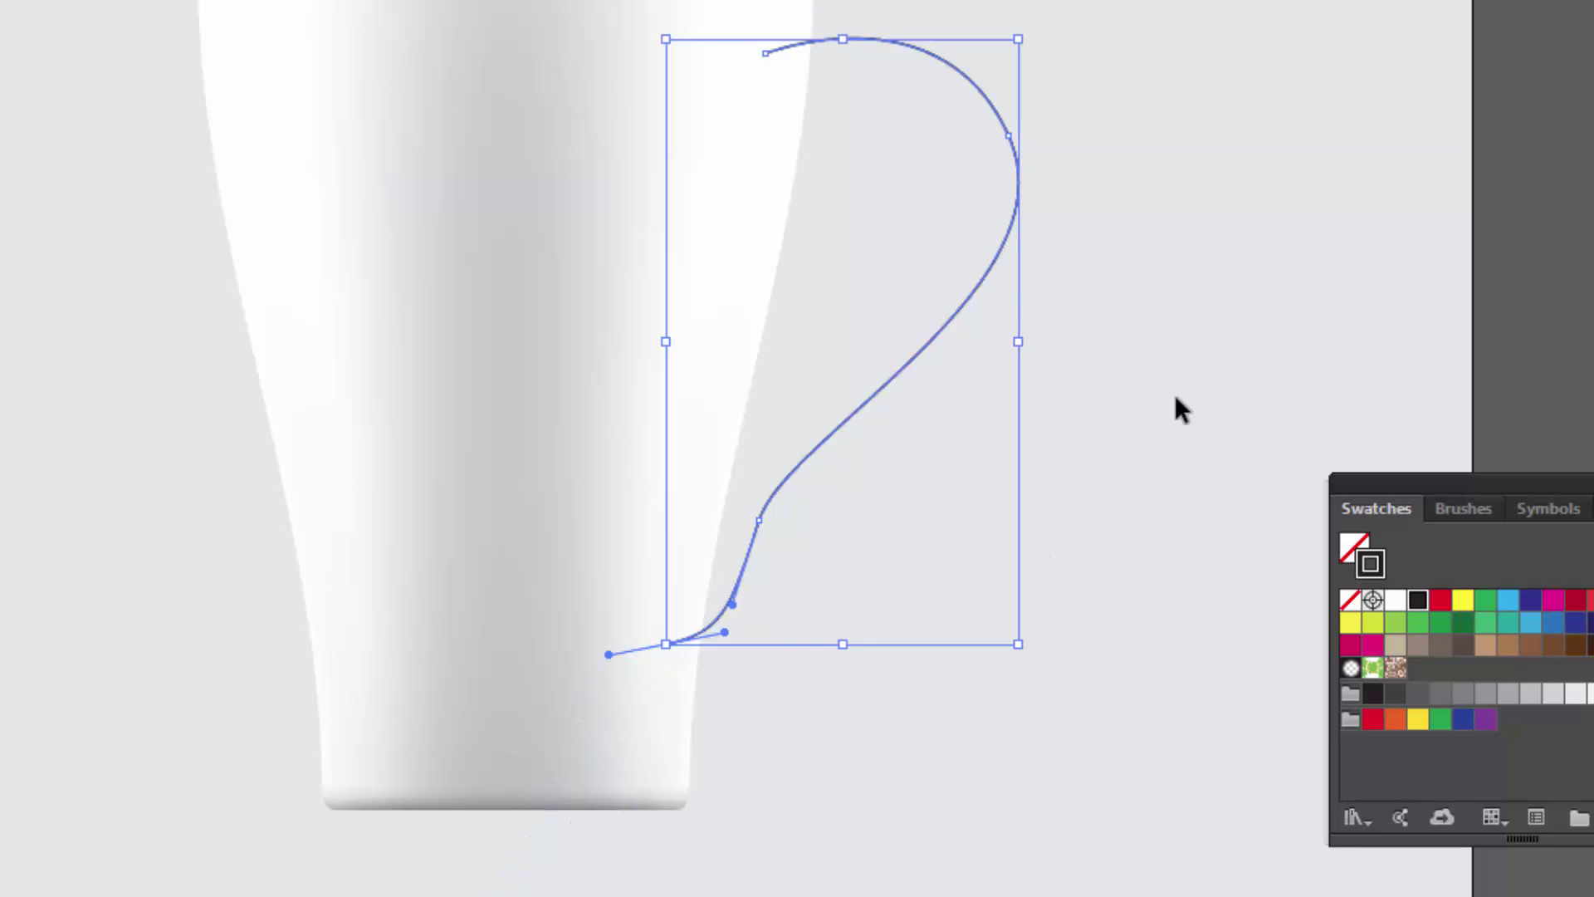
left_click(1149, 390)
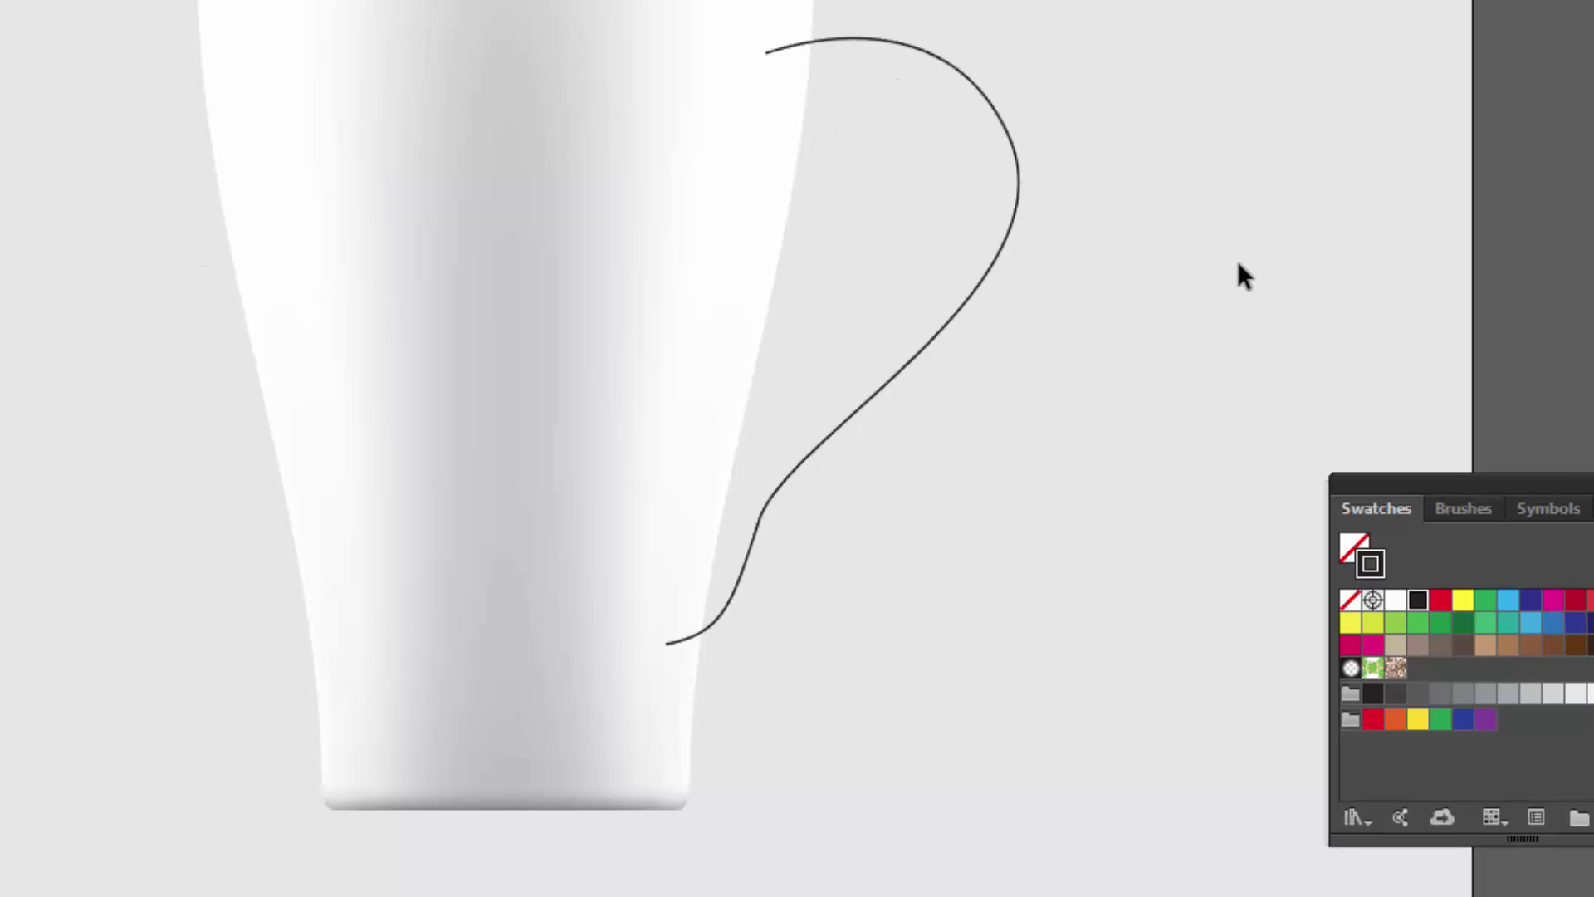
left_click_drag(1030, 20, 1022, 373)
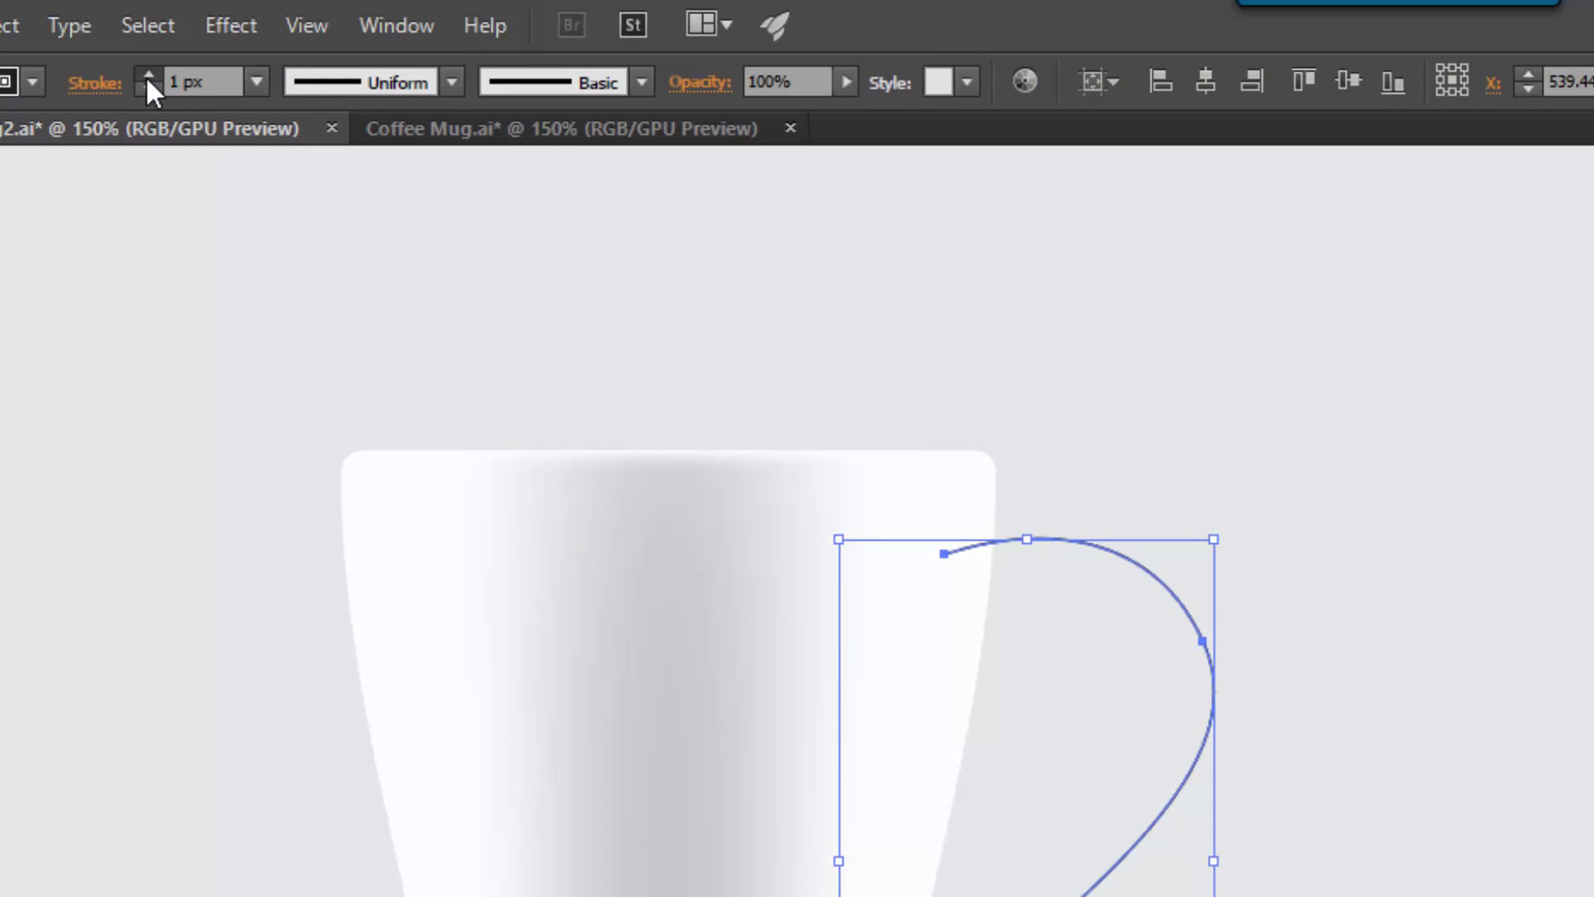
Raise the handle's stroke weight to 26 px, then lower it to 22 px.
left_click(149, 76)
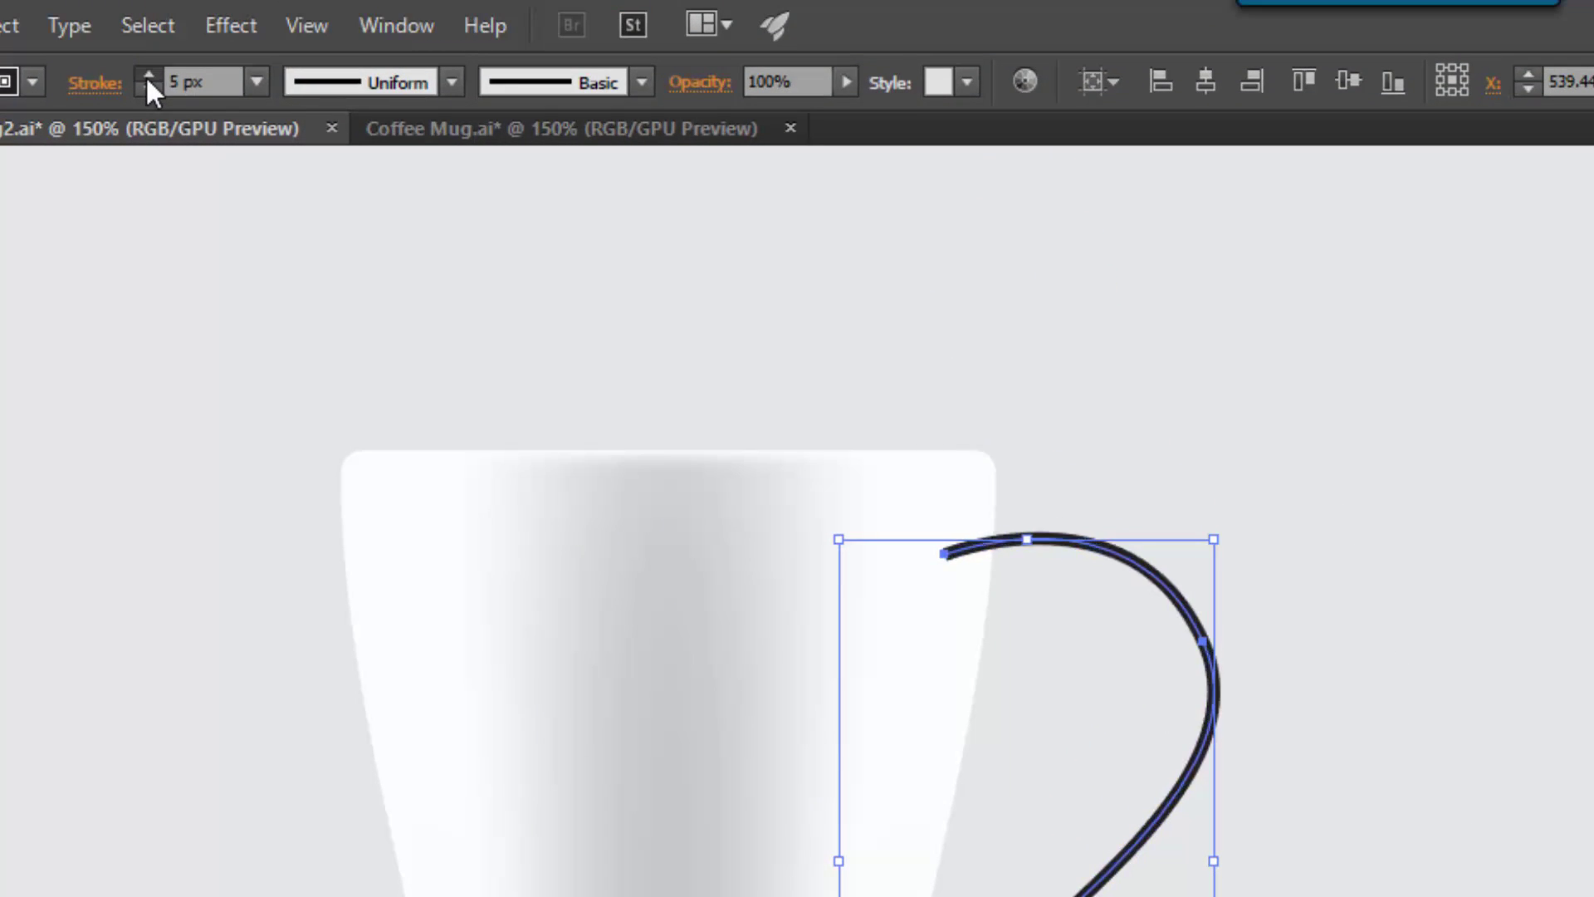
left_click(149, 88)
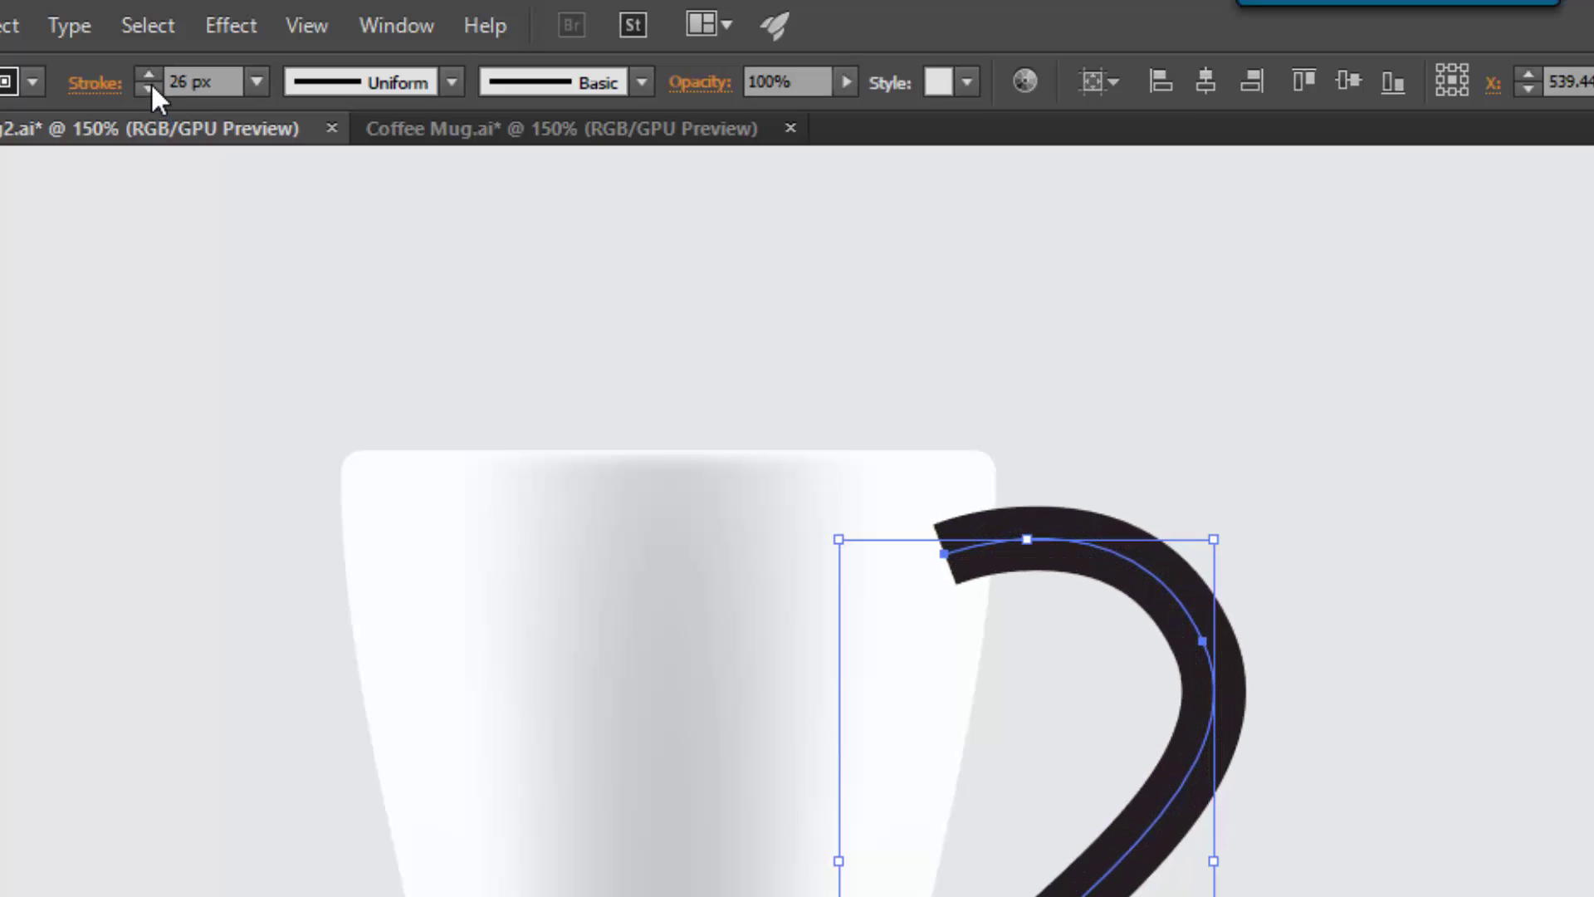
left_click(149, 88)
left_click(149, 88)
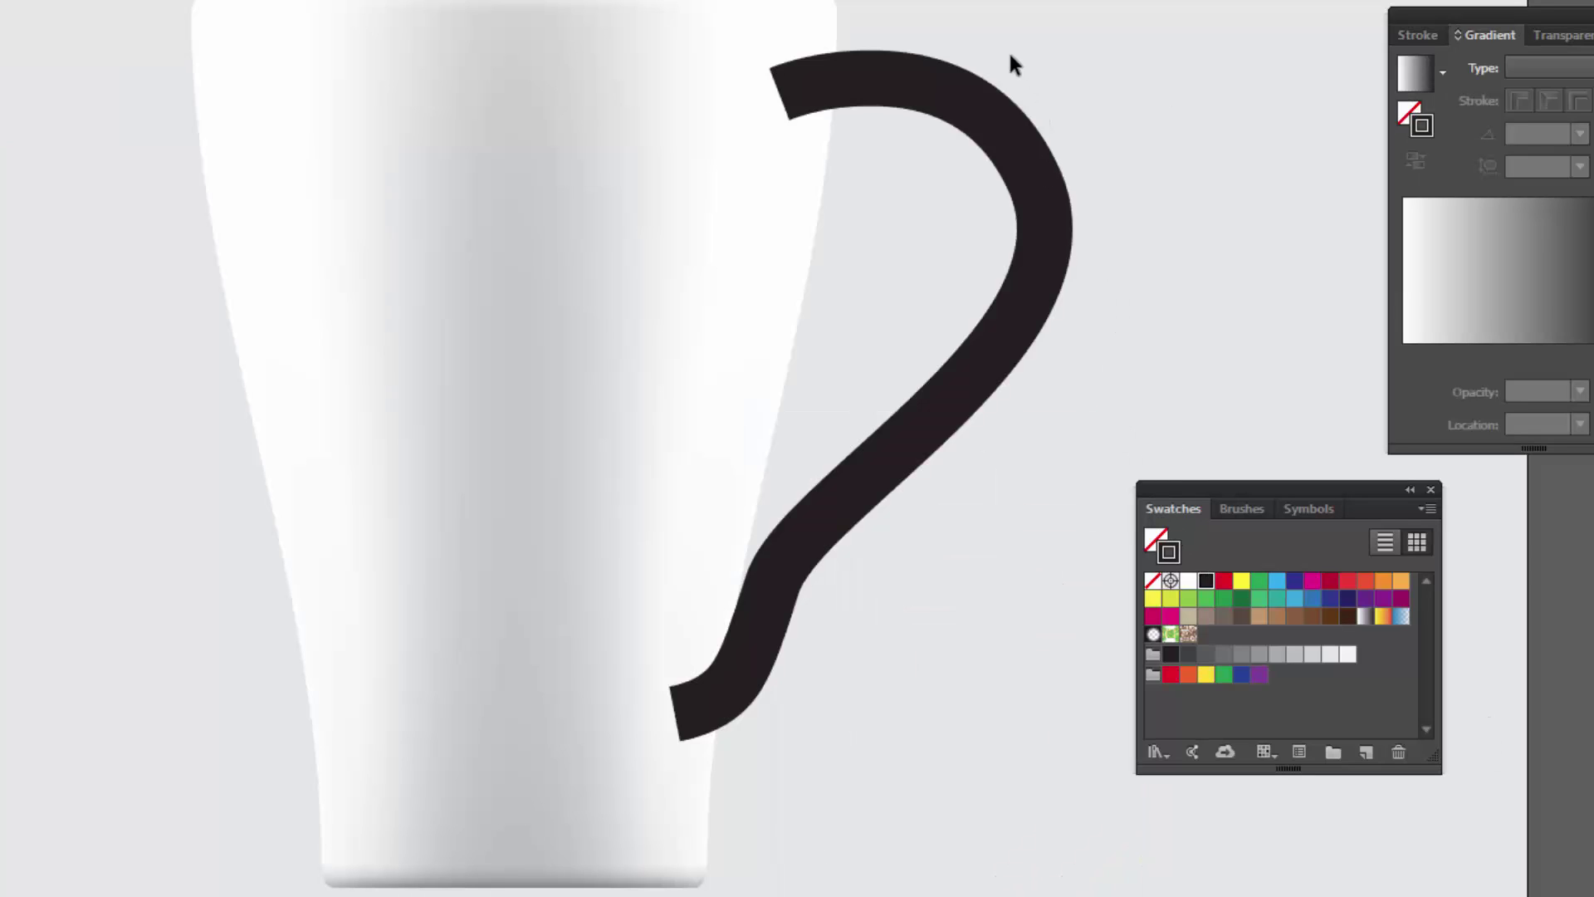
left_click(970, 152)
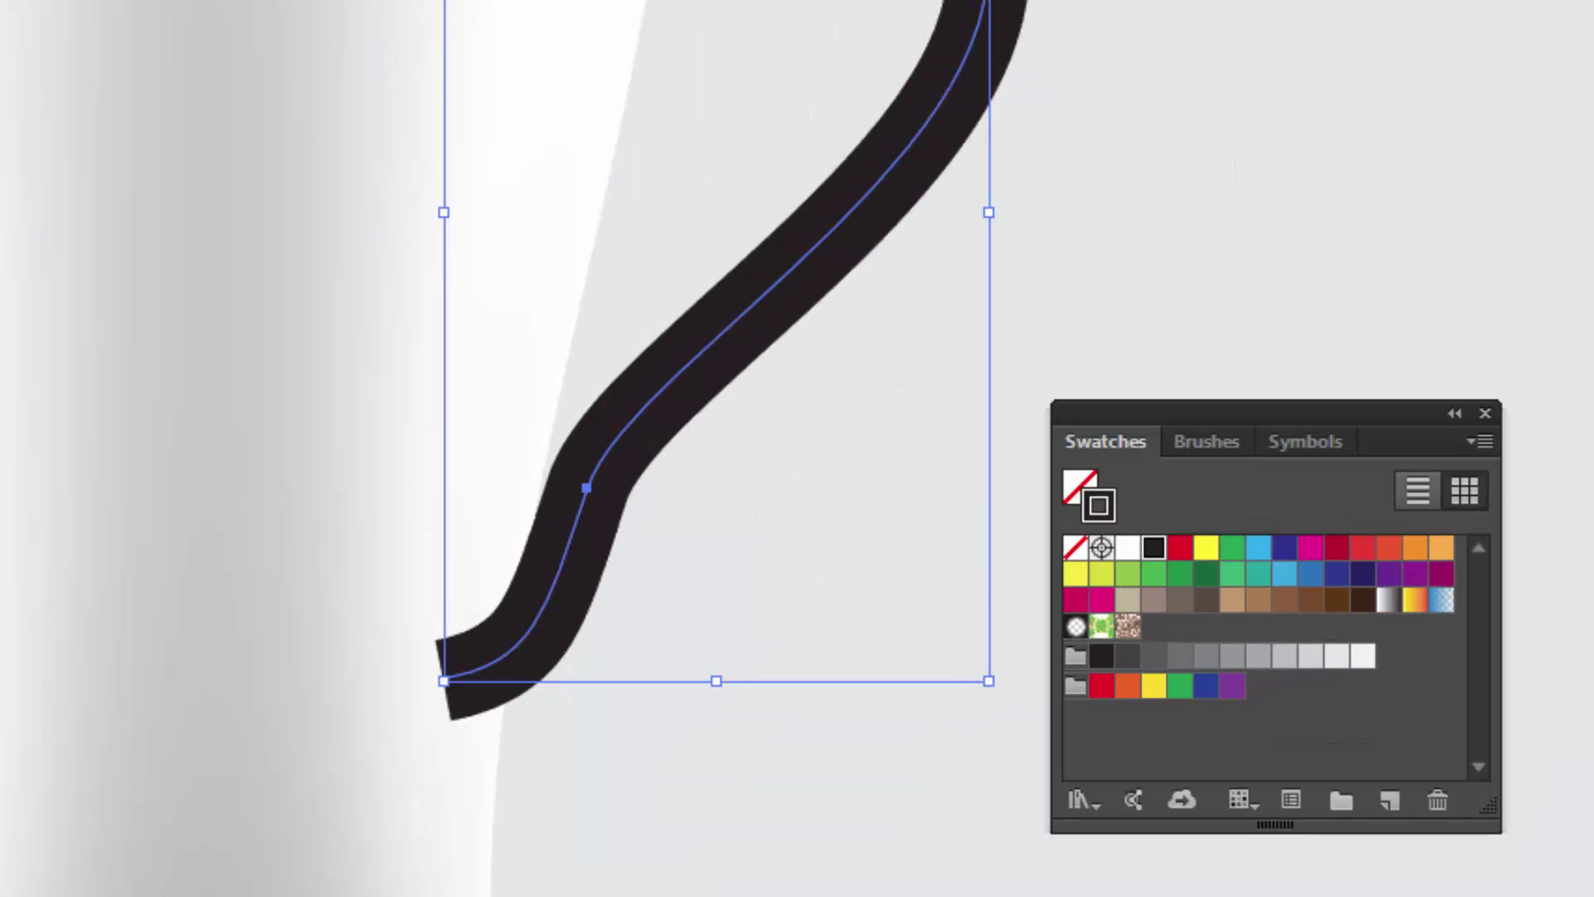
Apply the White, Black gradient to the handle stroke, set to run across the stroke.
left_click_drag(1204, 406, 1232, 187)
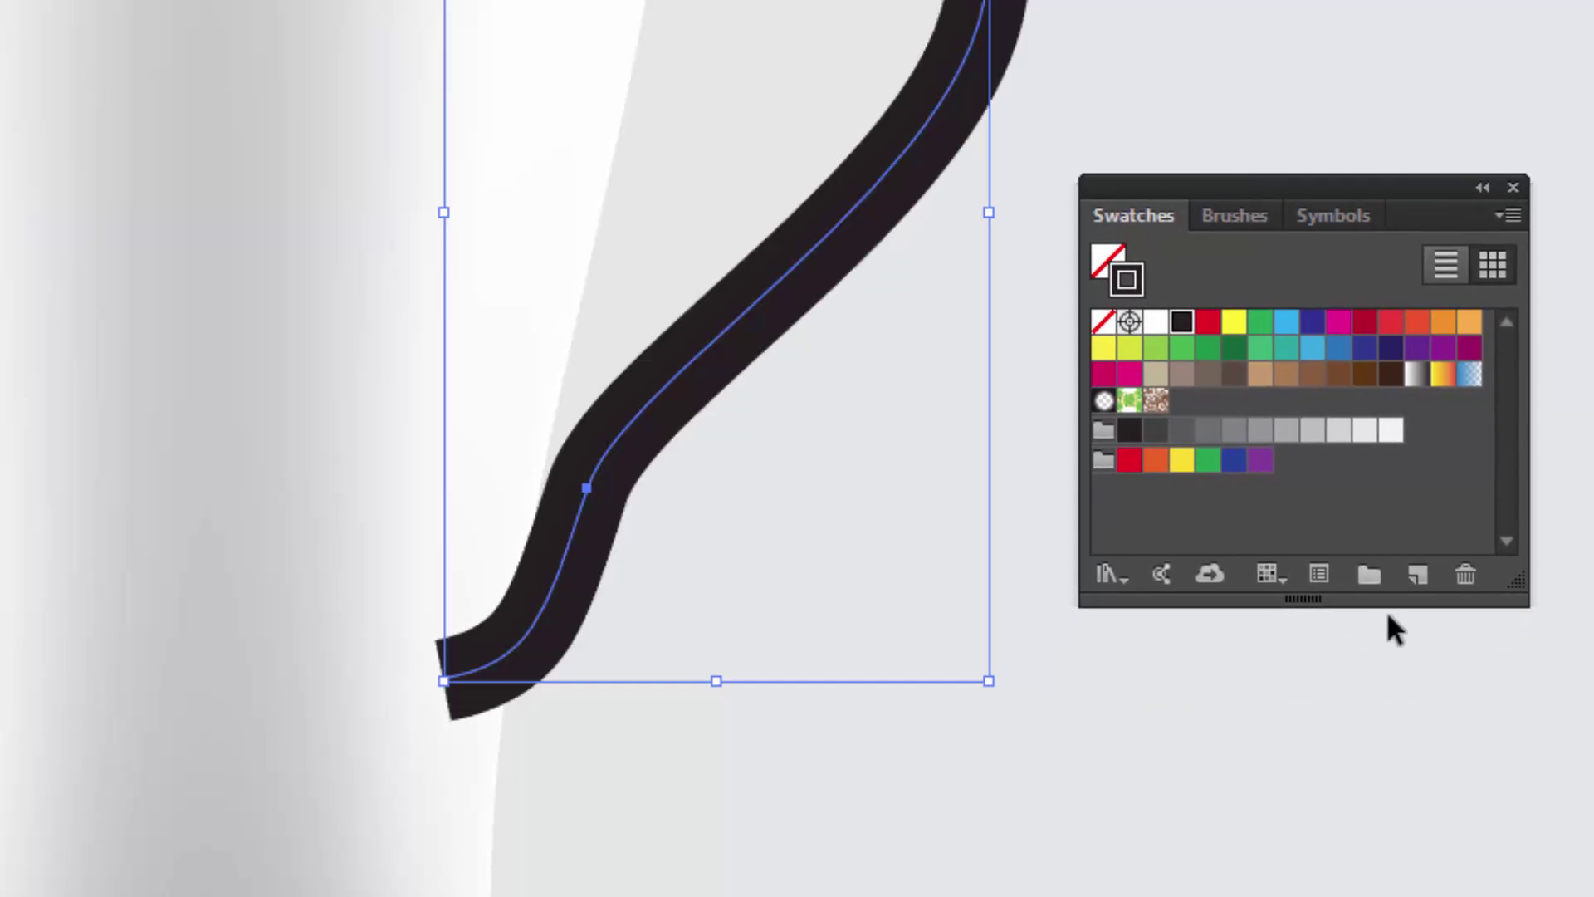
left_click(1417, 375)
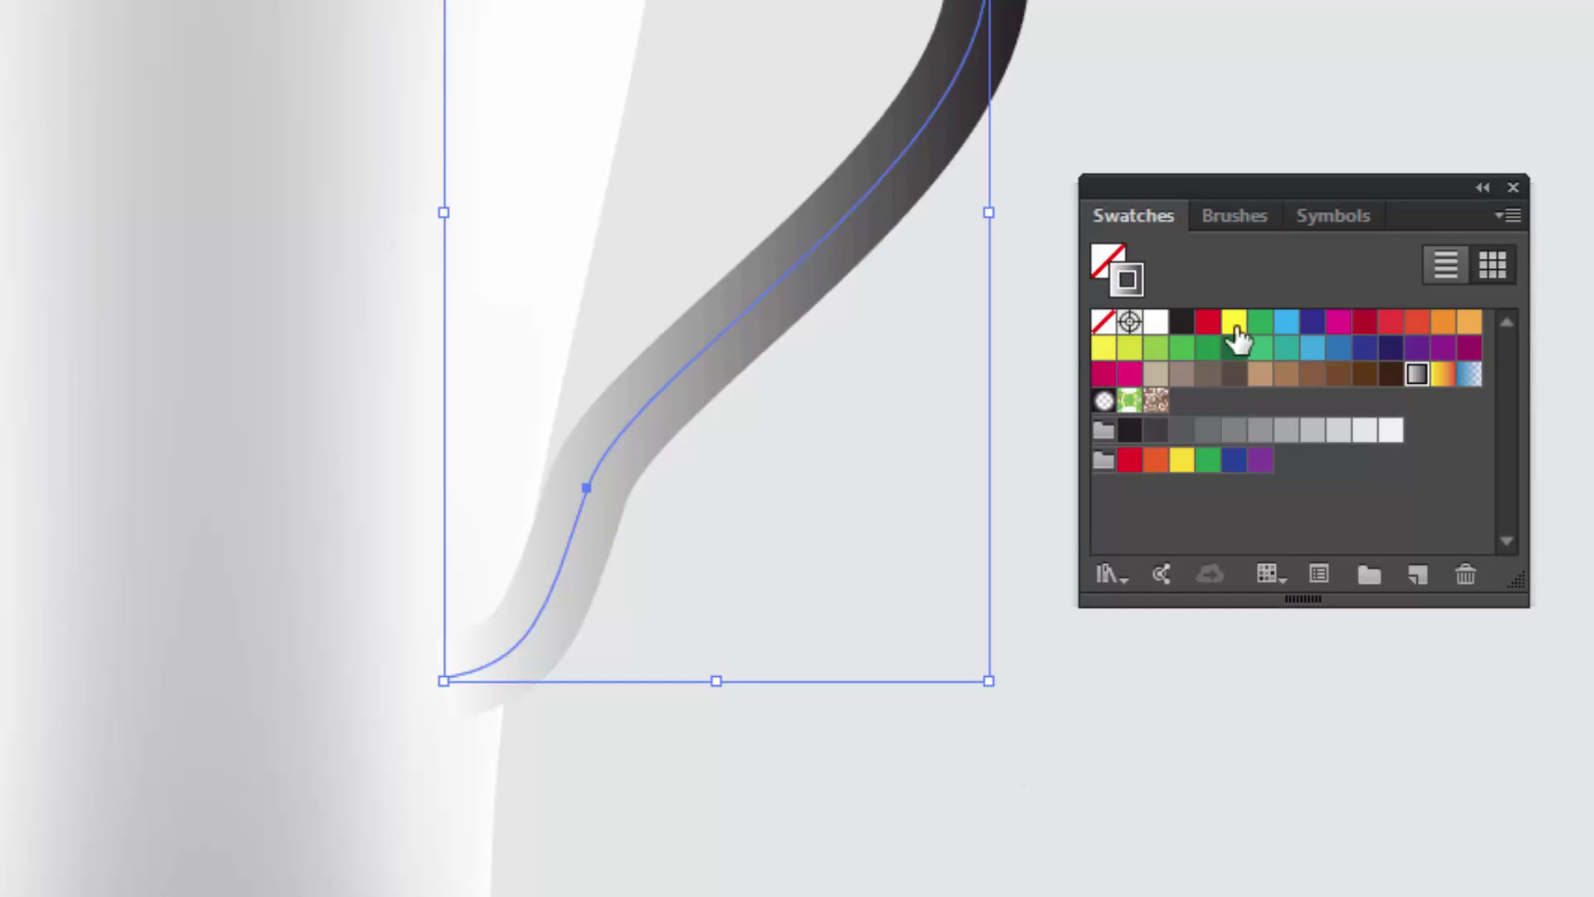
left_click_drag(1295, 191, 1322, 267)
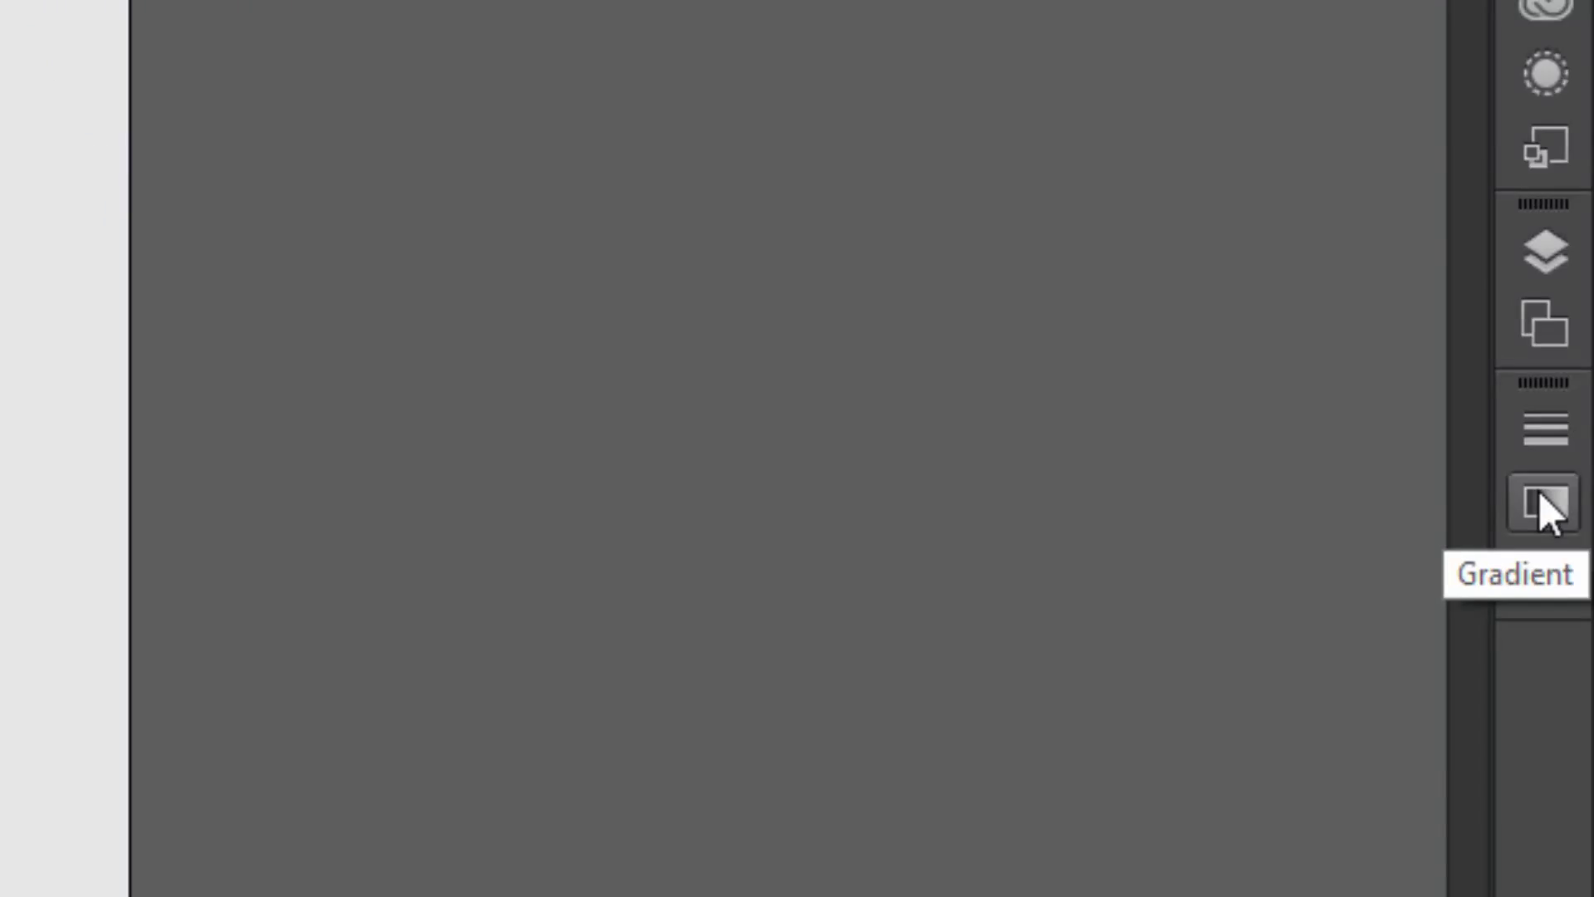
left_click(1538, 494)
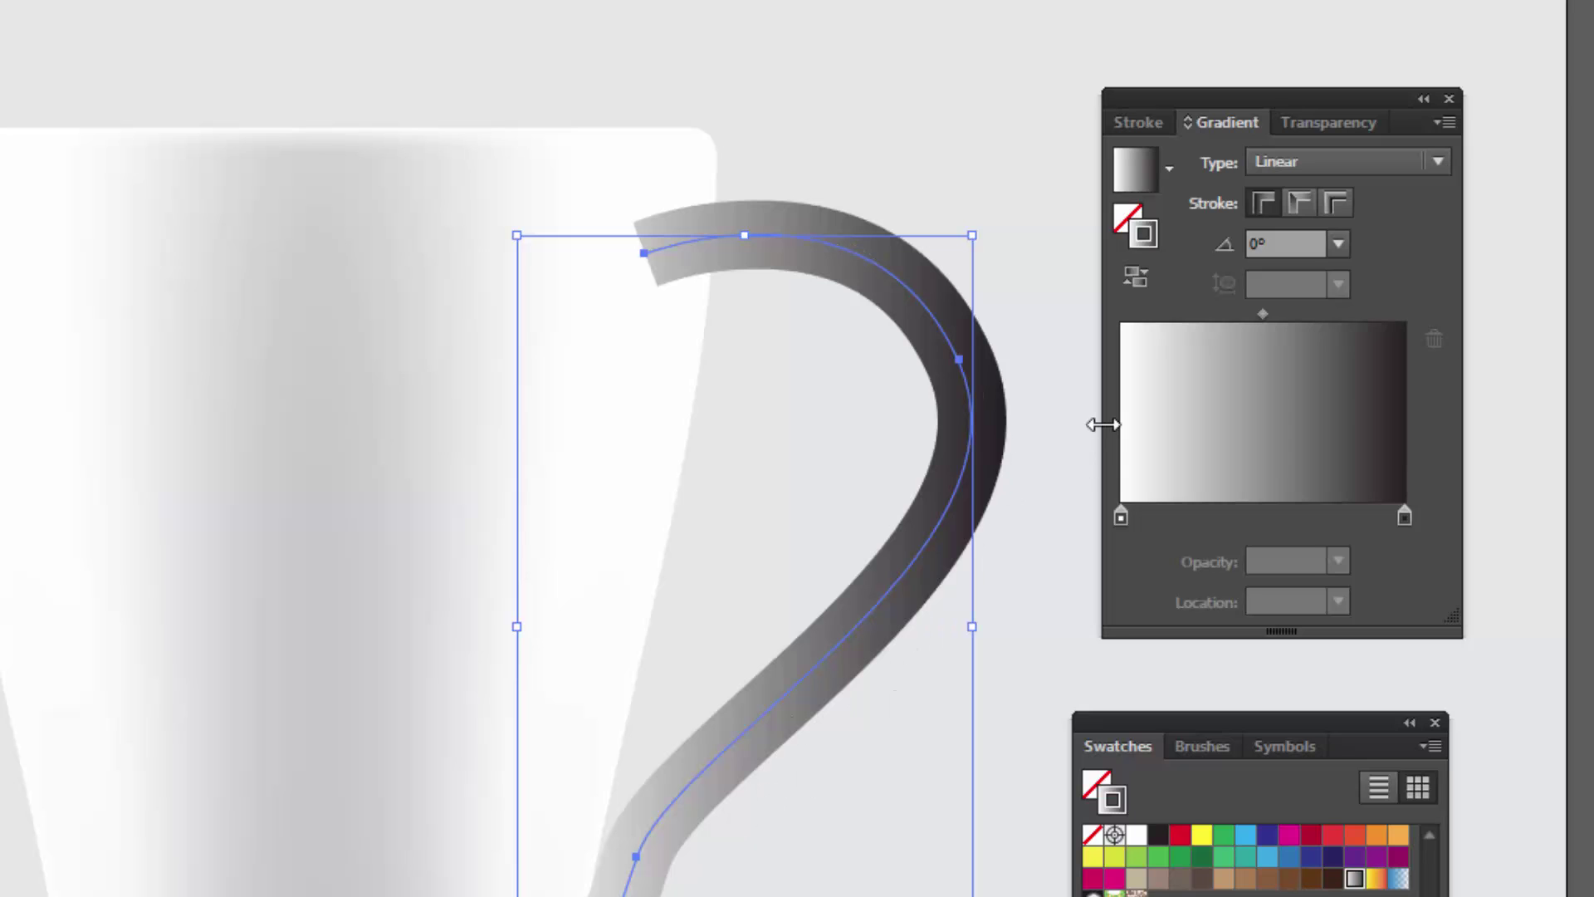
left_click(1336, 203)
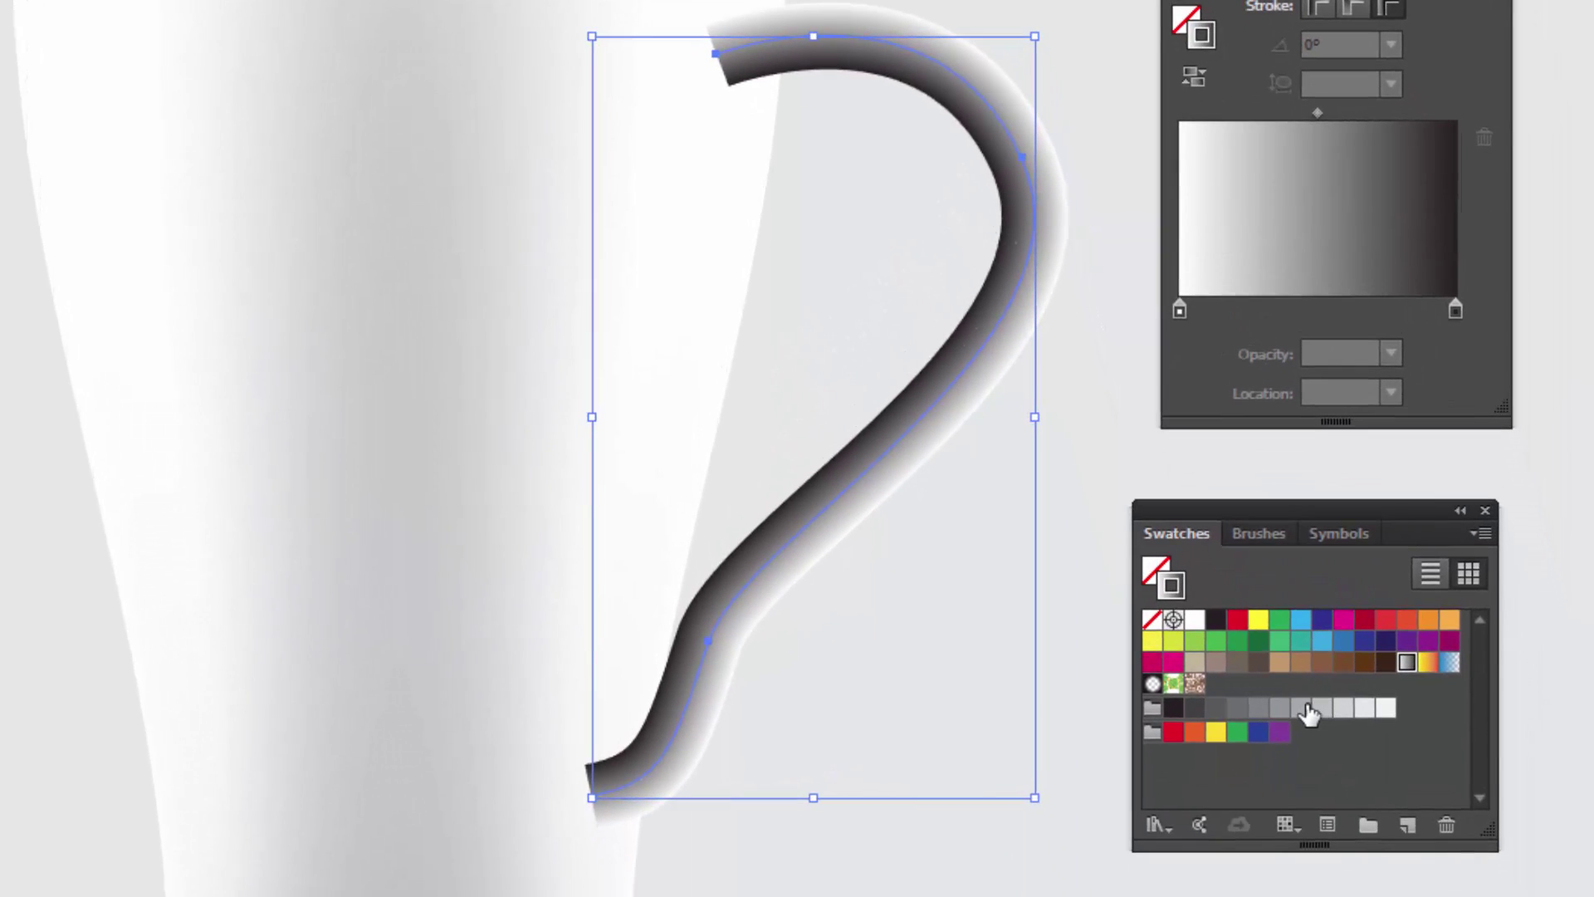
Make the gradient ends grey, move the white toward the middle, and add a middle stop.
left_click_drag(1302, 716, 1423, 355)
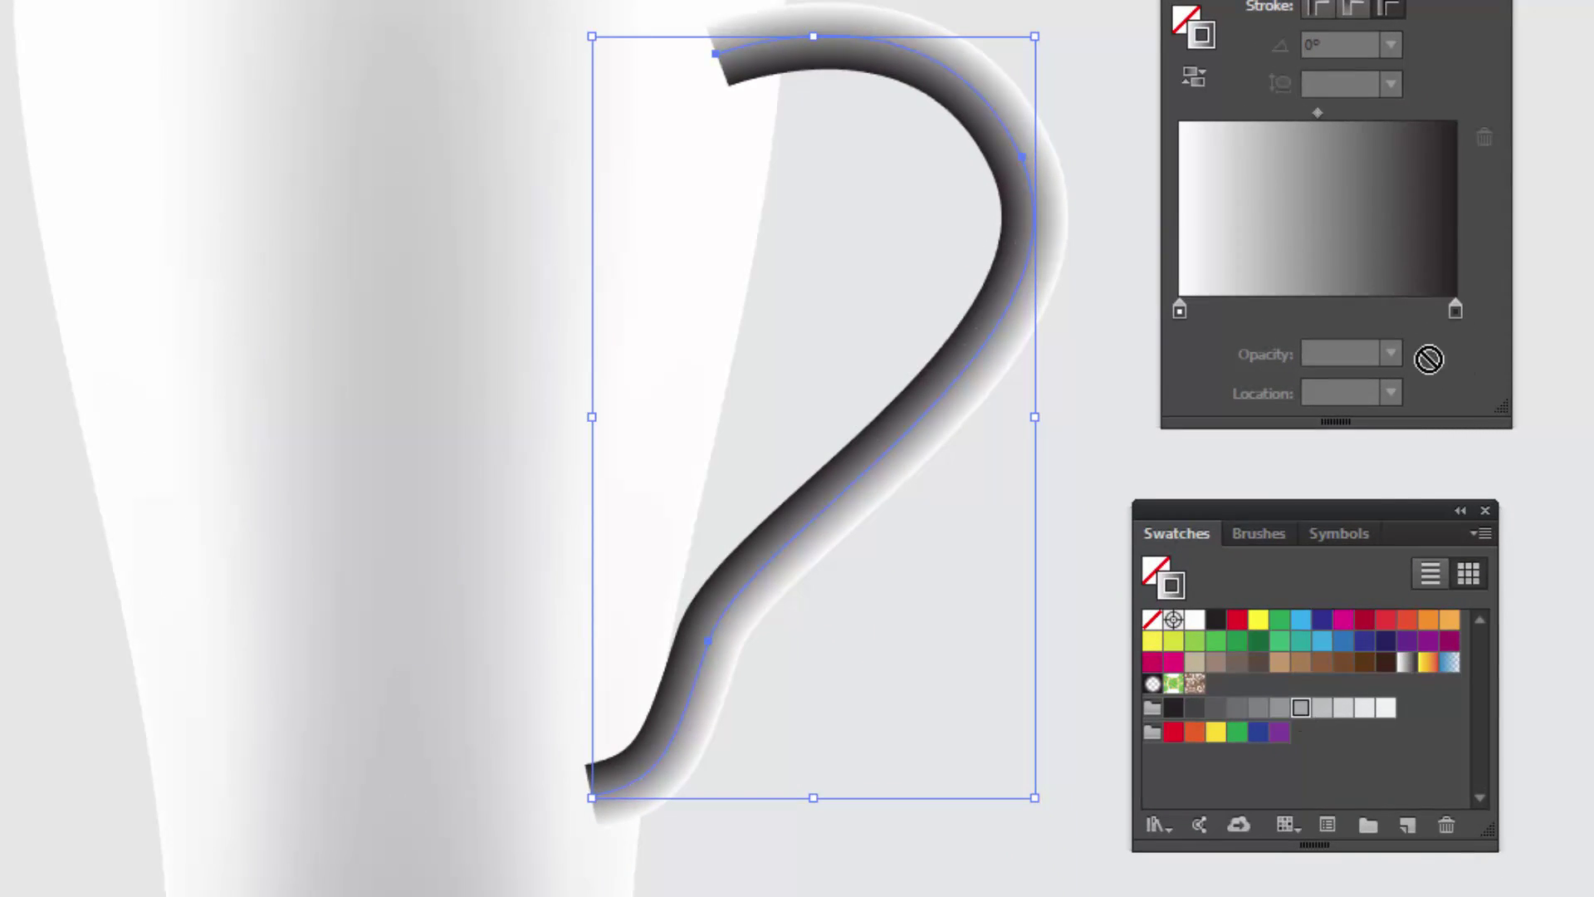
left_click_drag(1300, 710, 1444, 344)
left_click_drag(1454, 307, 1455, 307)
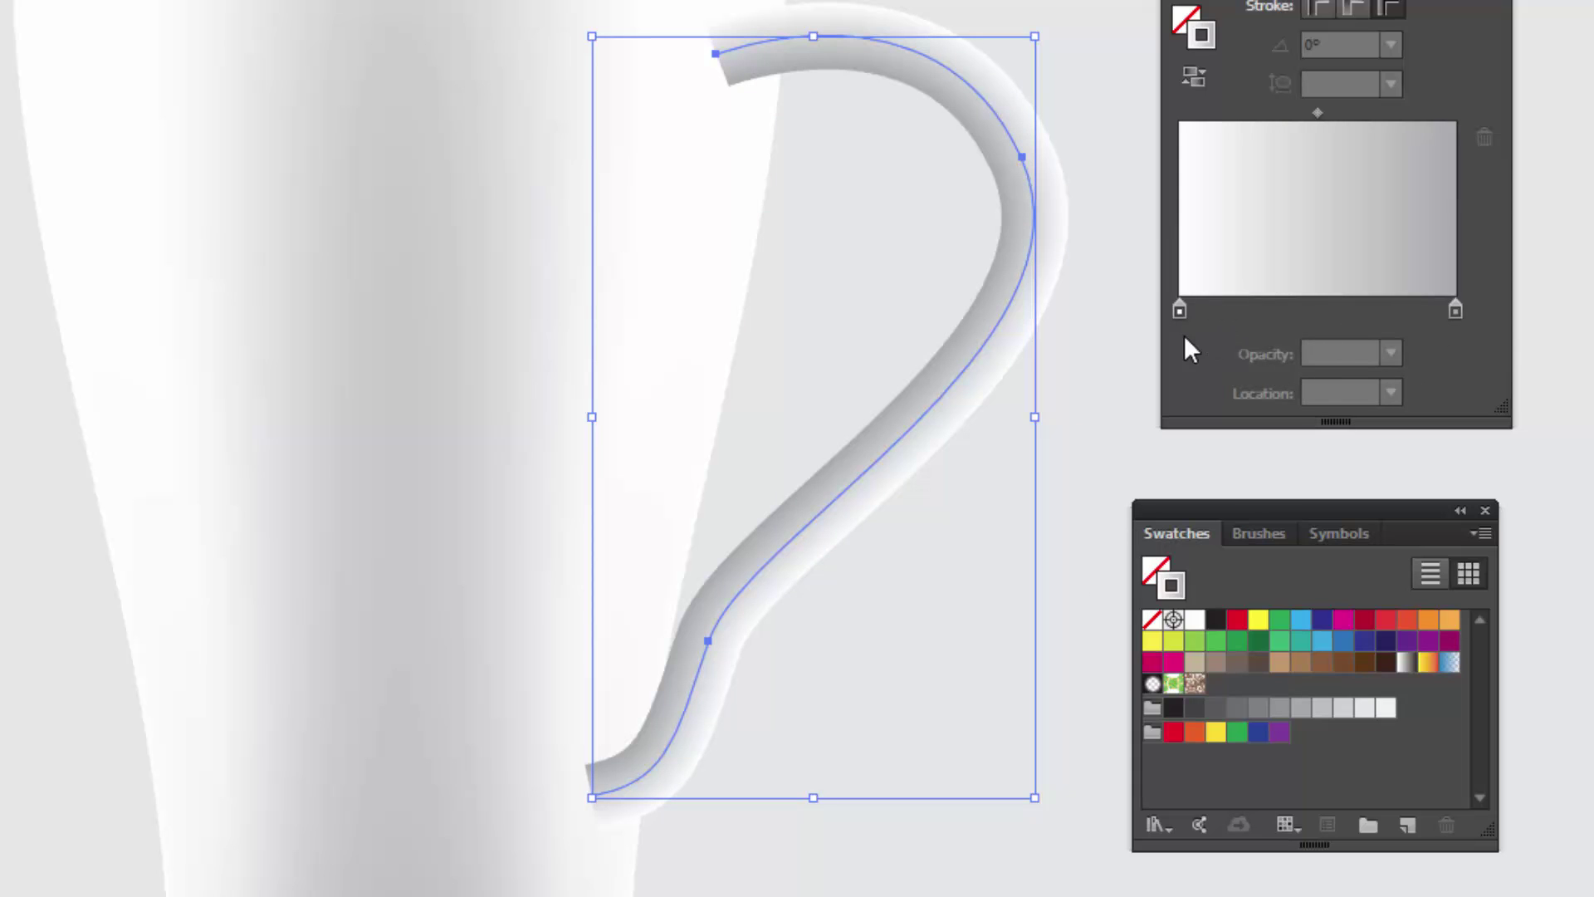
left_click_drag(1180, 309, 1330, 311)
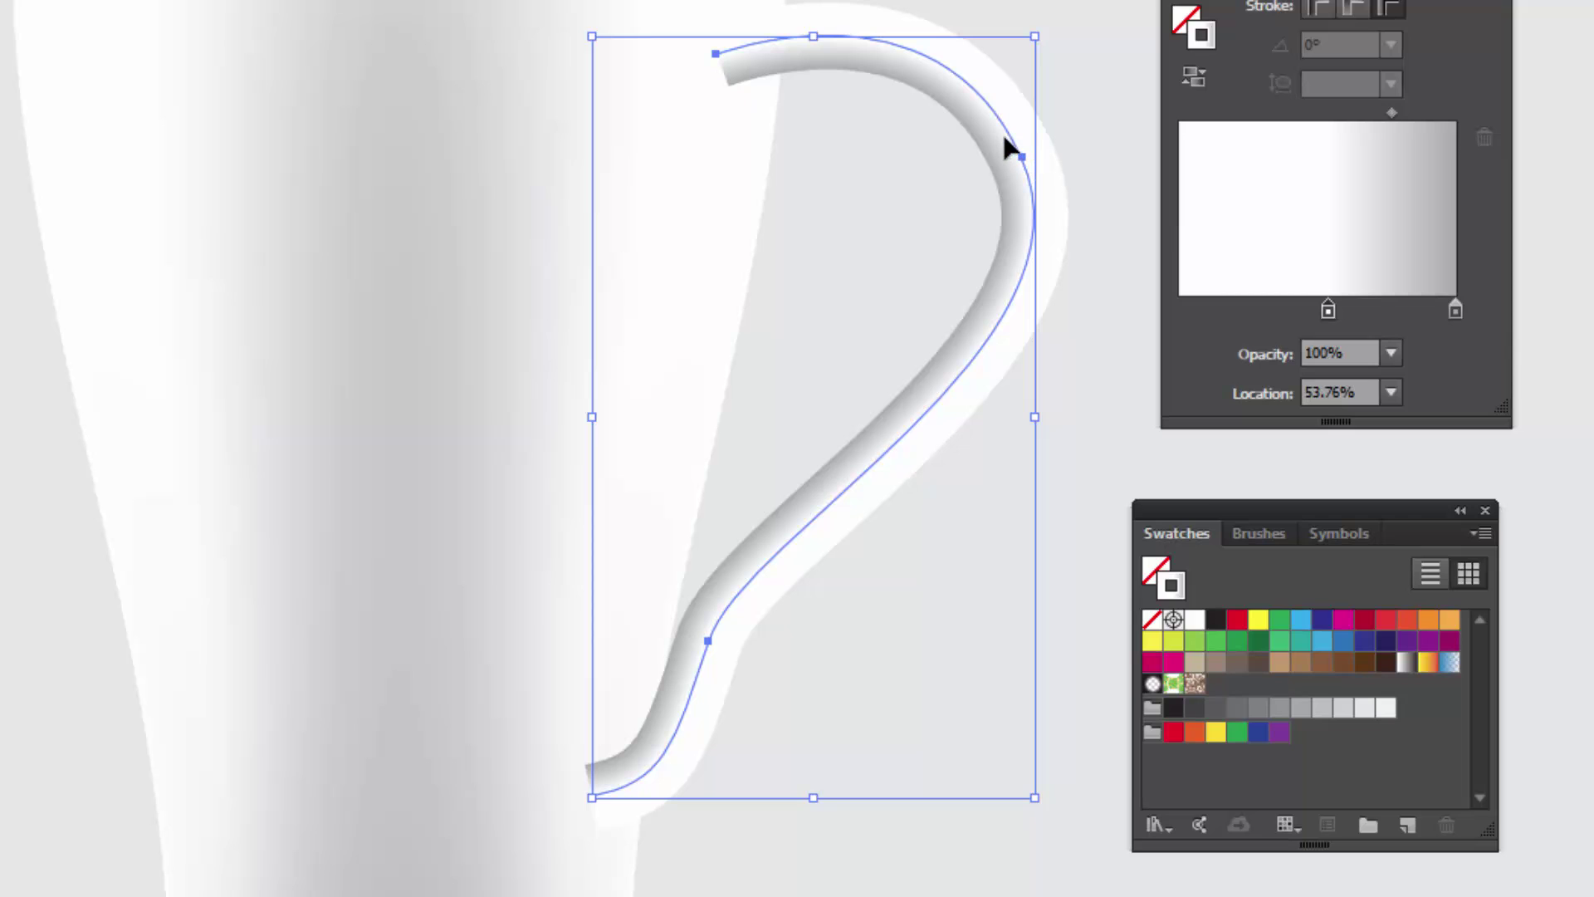
left_click_drag(1327, 310, 1366, 310)
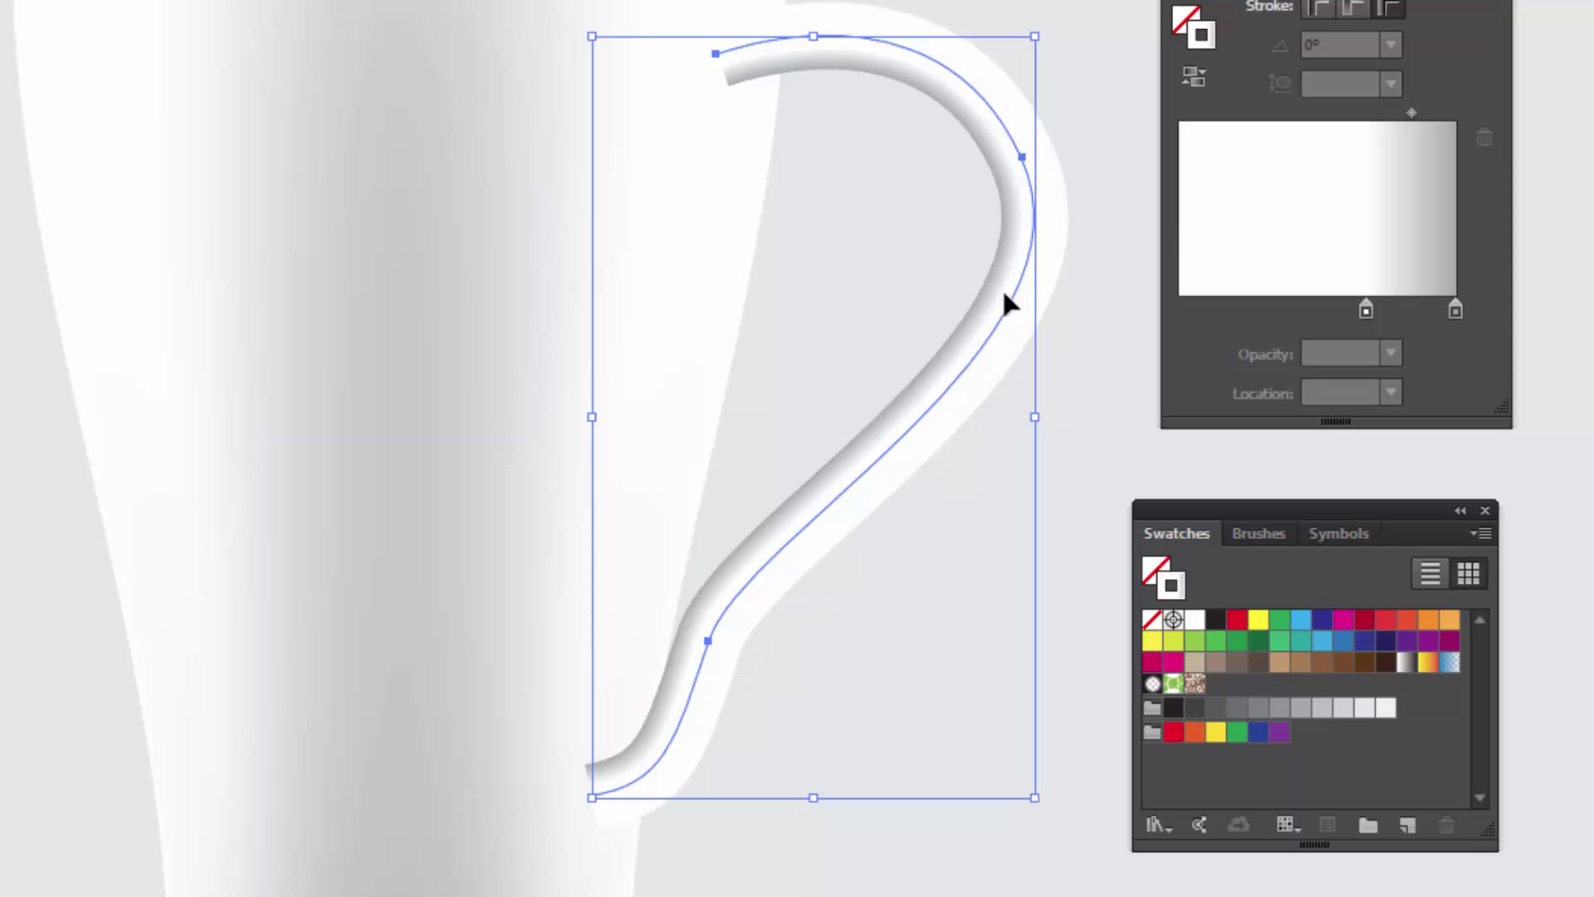
left_click(1457, 307)
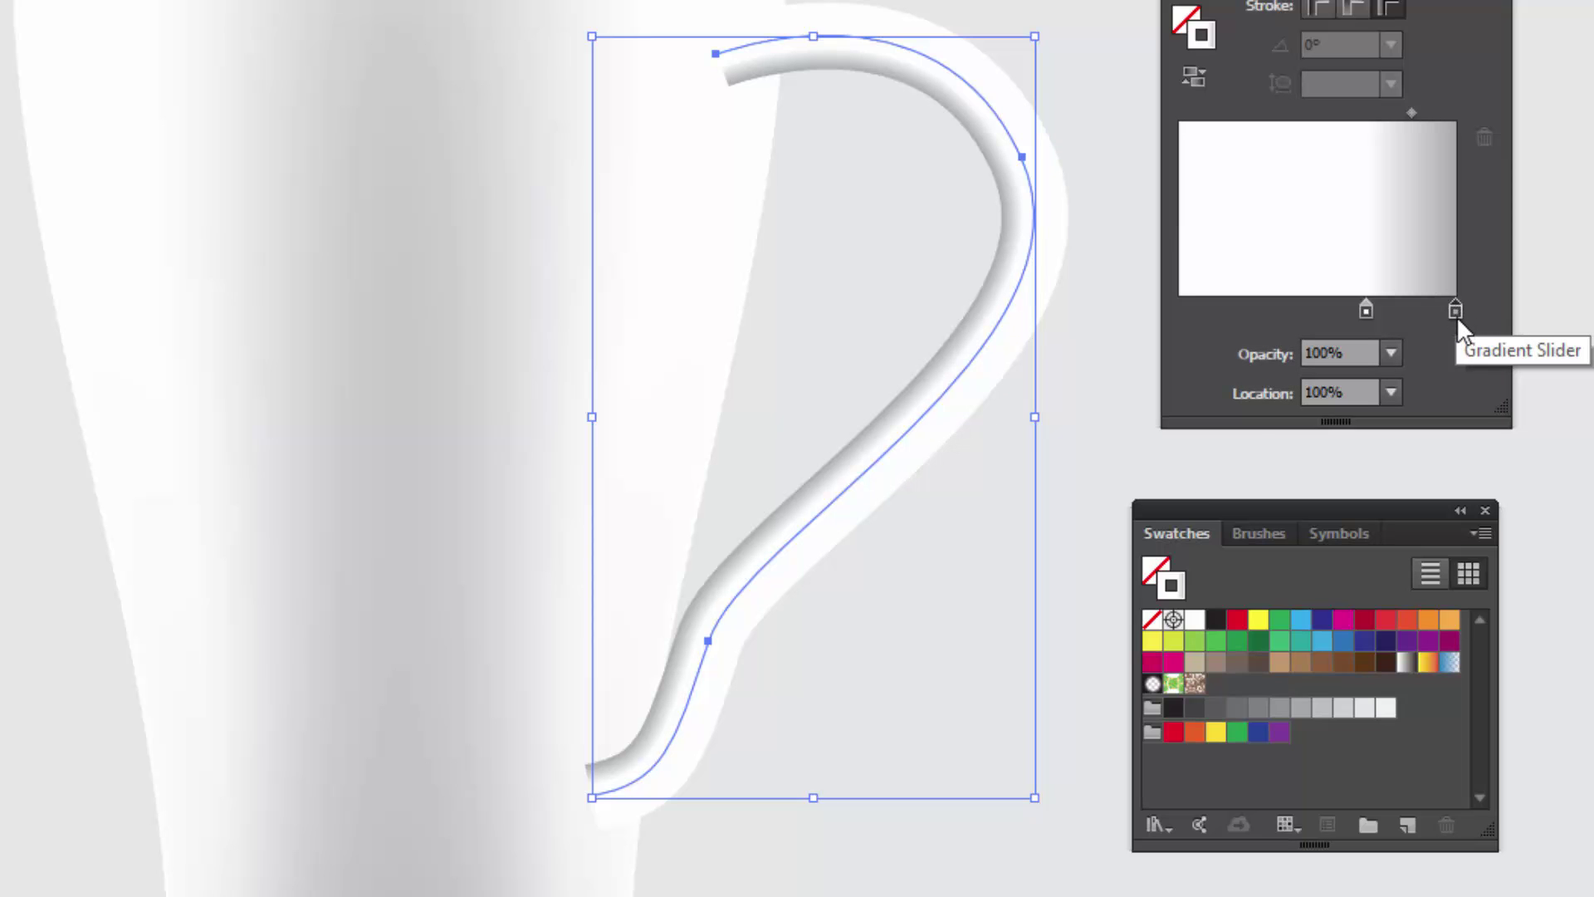
left_click_drag(1456, 309, 1181, 297)
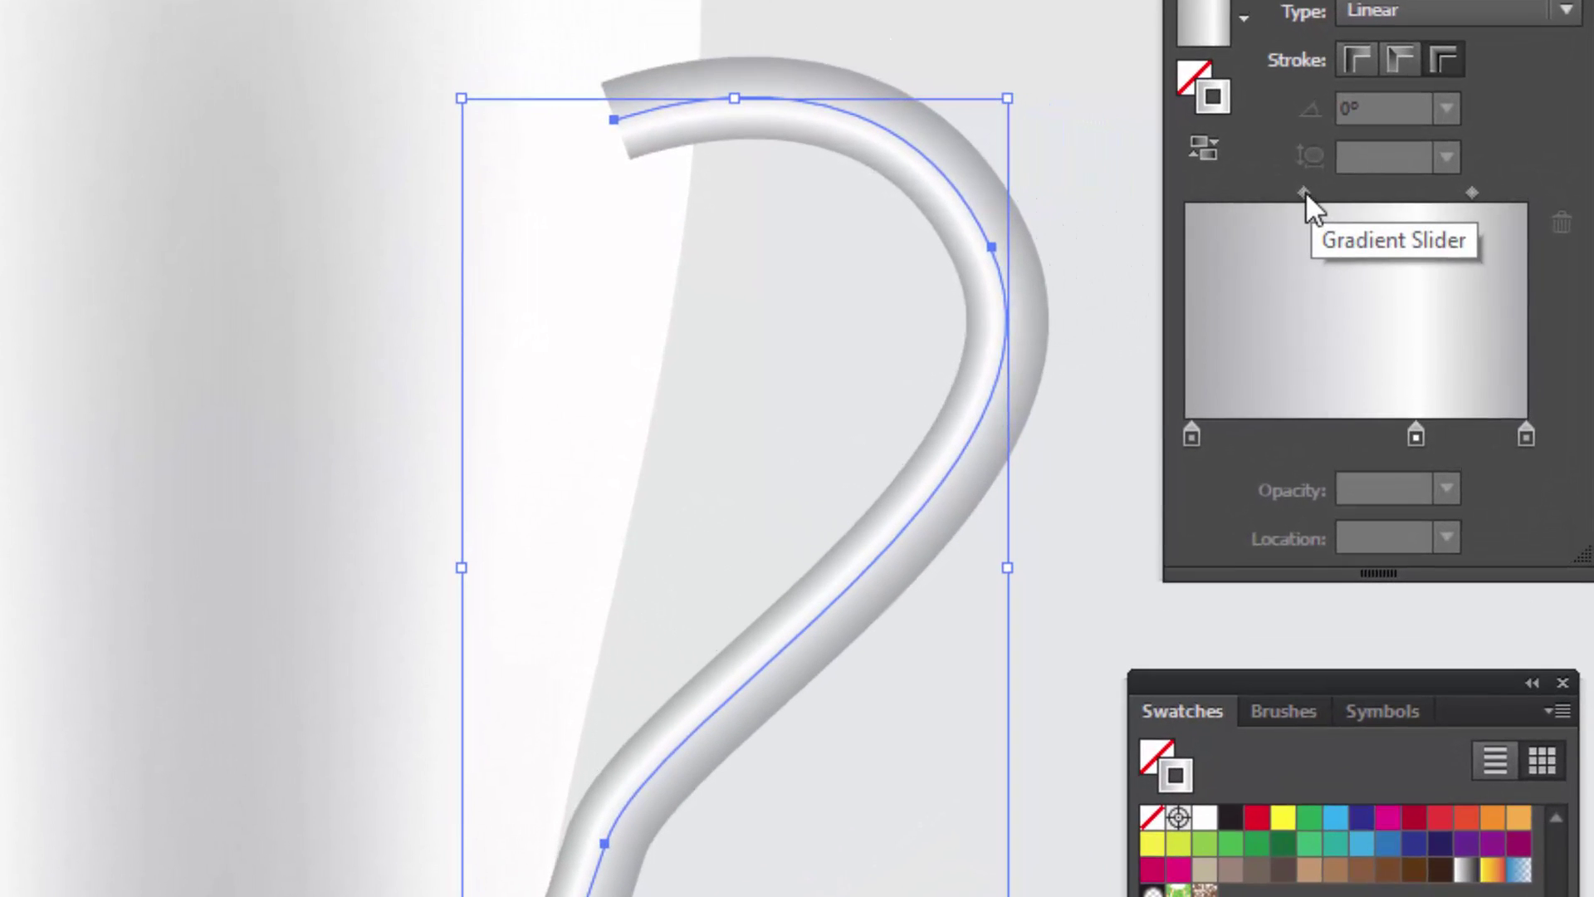
Shift the handle gradient's midpoint diamonds left and select the left end stop.
left_click_drag(1327, 192, 1279, 189)
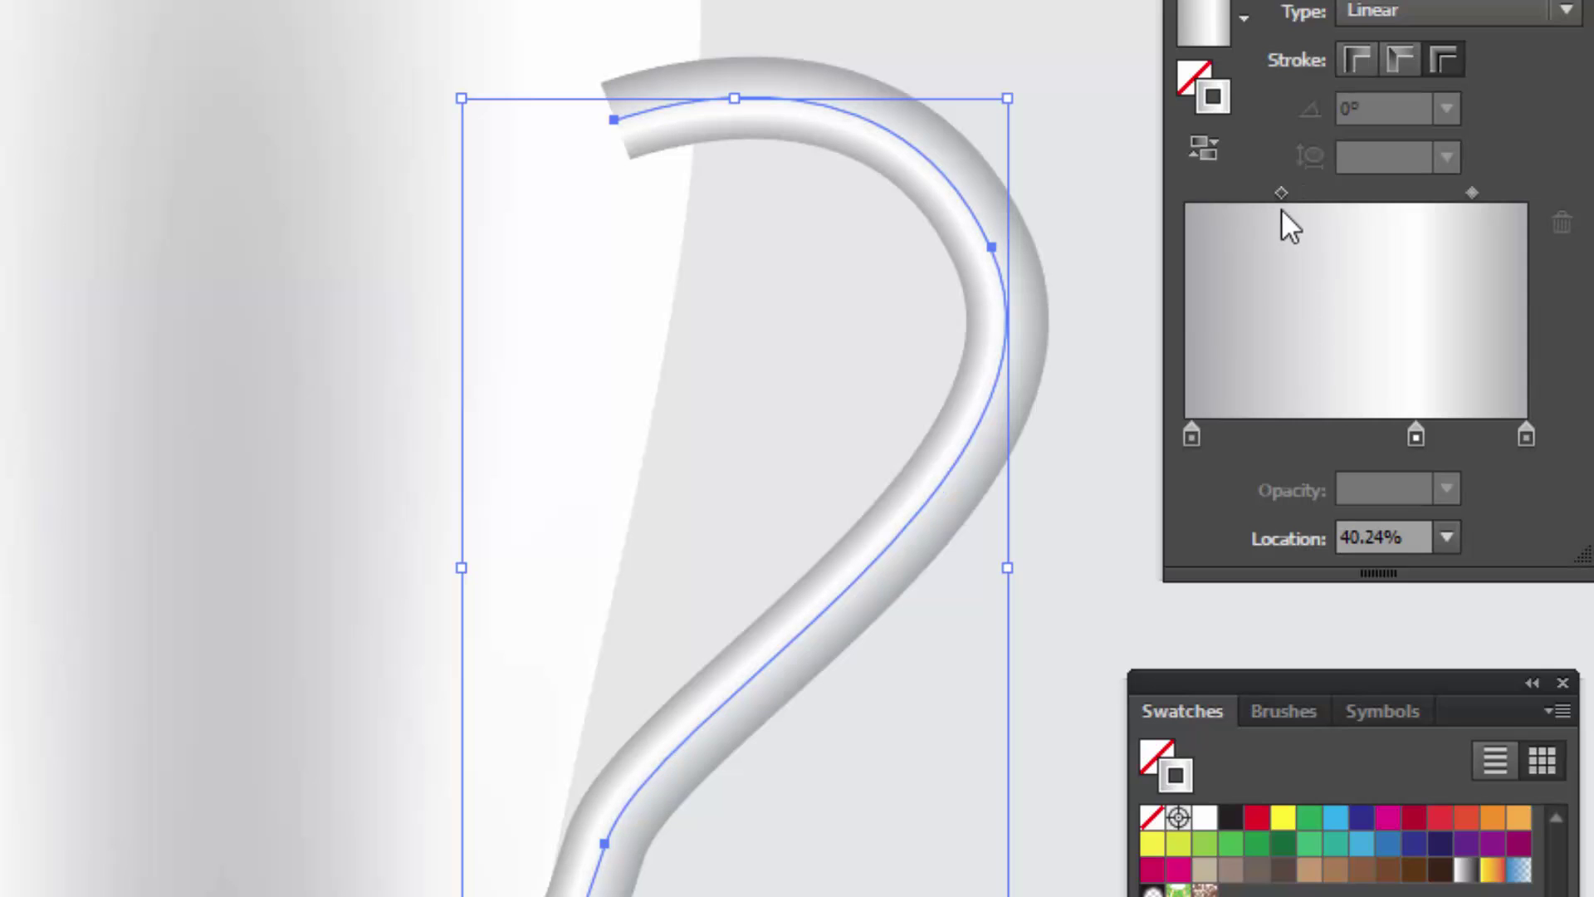
mouse_move(1279, 196)
left_mouse_down()
mouse_move(1209, 201)
mouse_move(1253, 191)
mouse_move(1225, 193)
left_mouse_up()
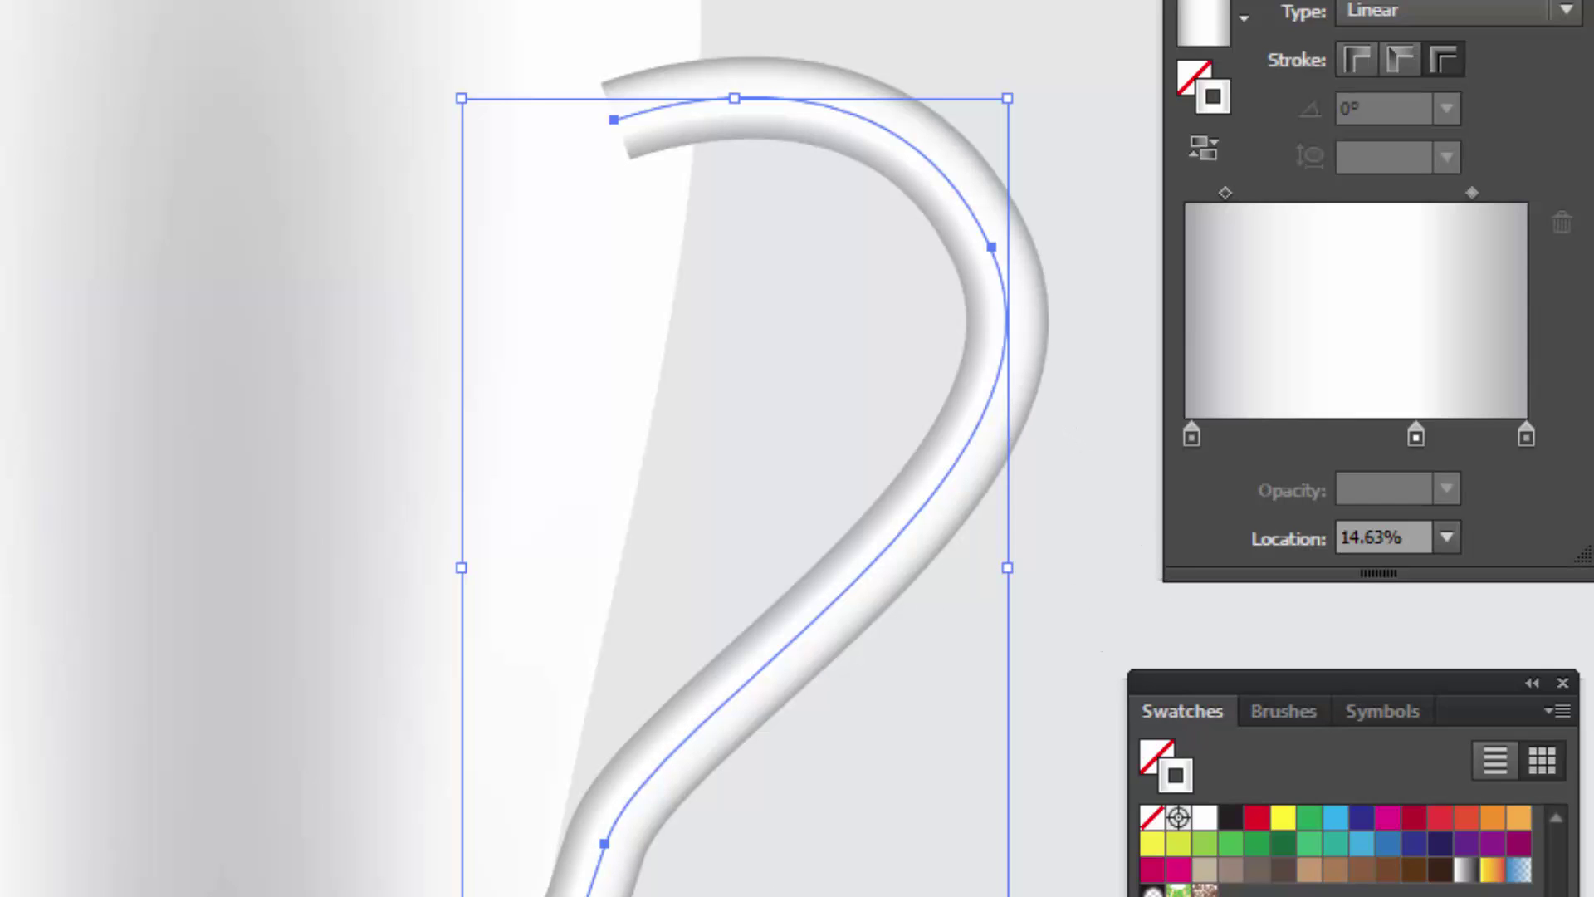
left_click(1194, 432)
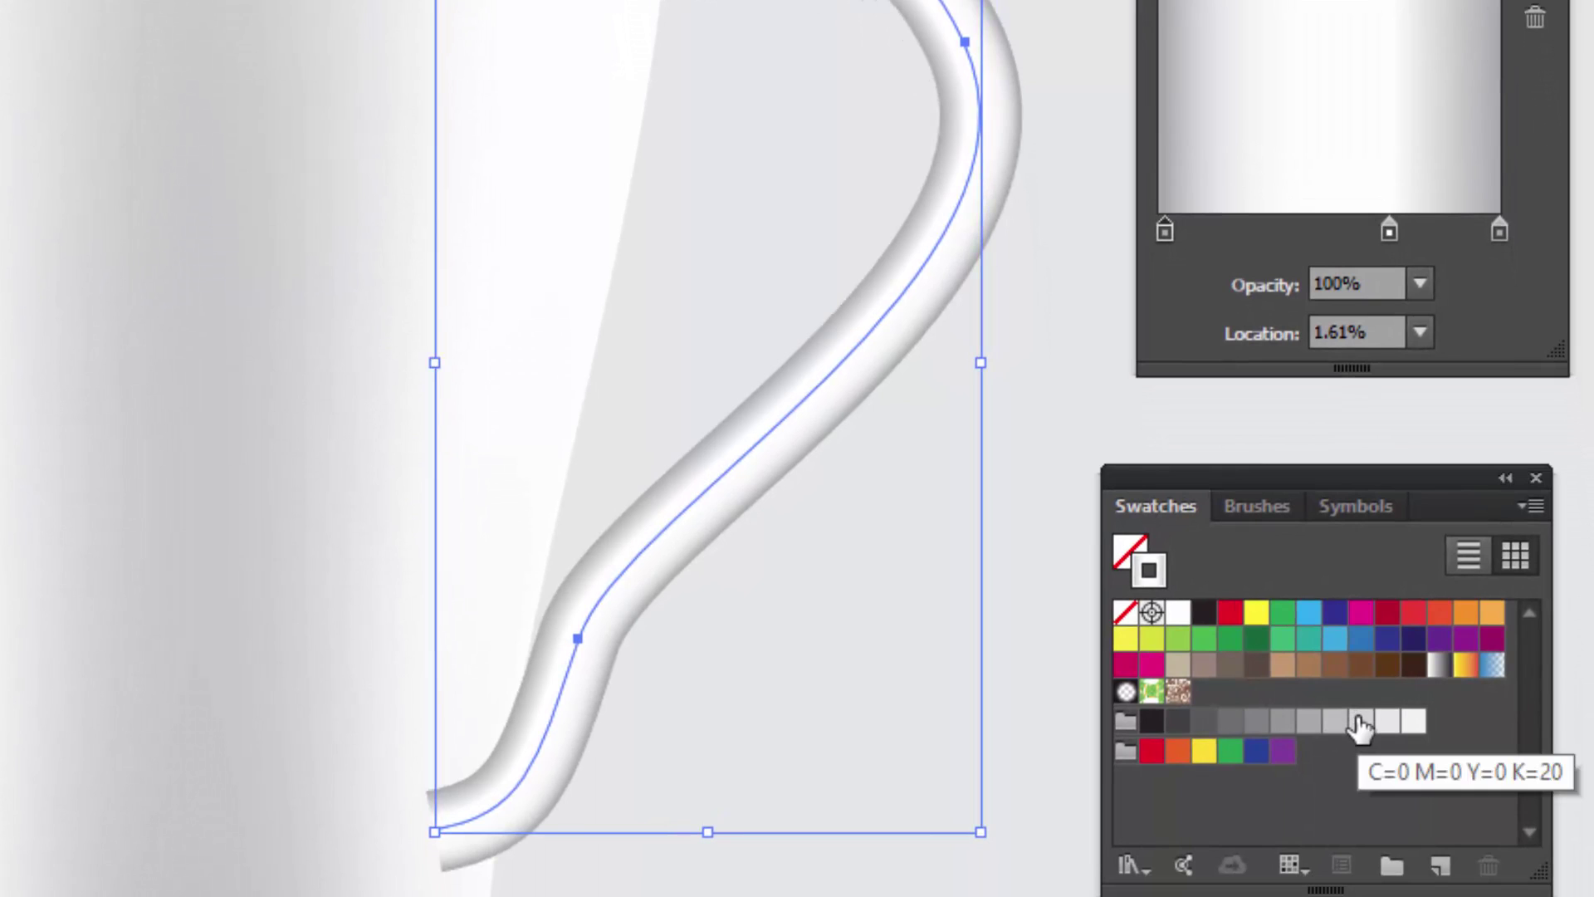
Make the left gradient stop 20% grey, pull the right stop inward, and add a fourth grey stop.
left_click_drag(1360, 727, 1164, 231)
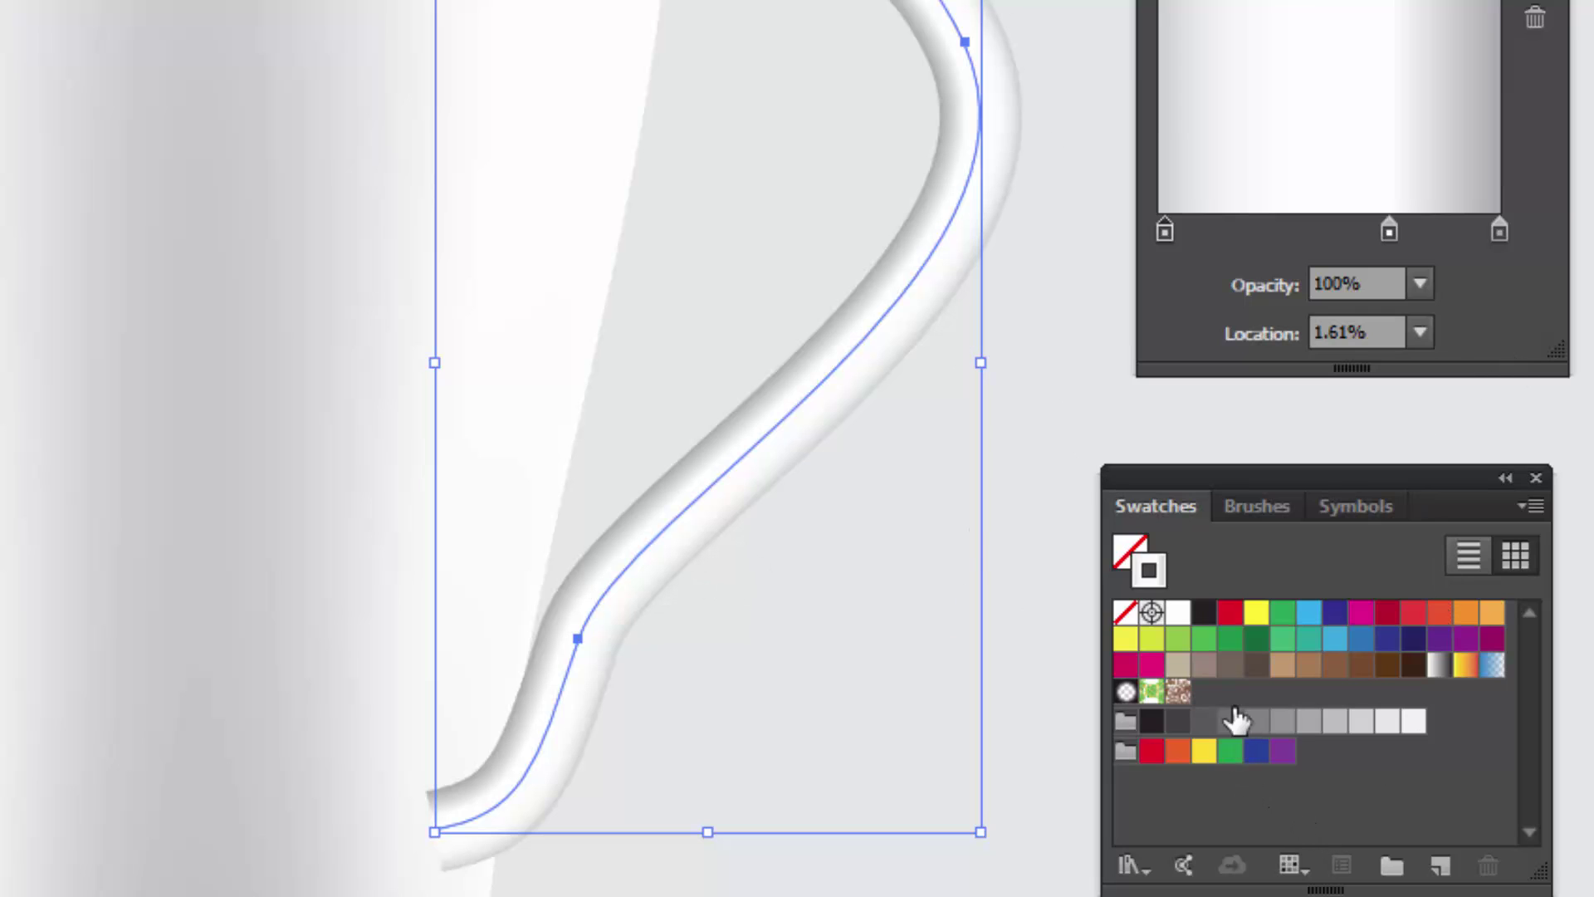
left_click(1498, 230)
left_click_drag(1499, 233, 1465, 230)
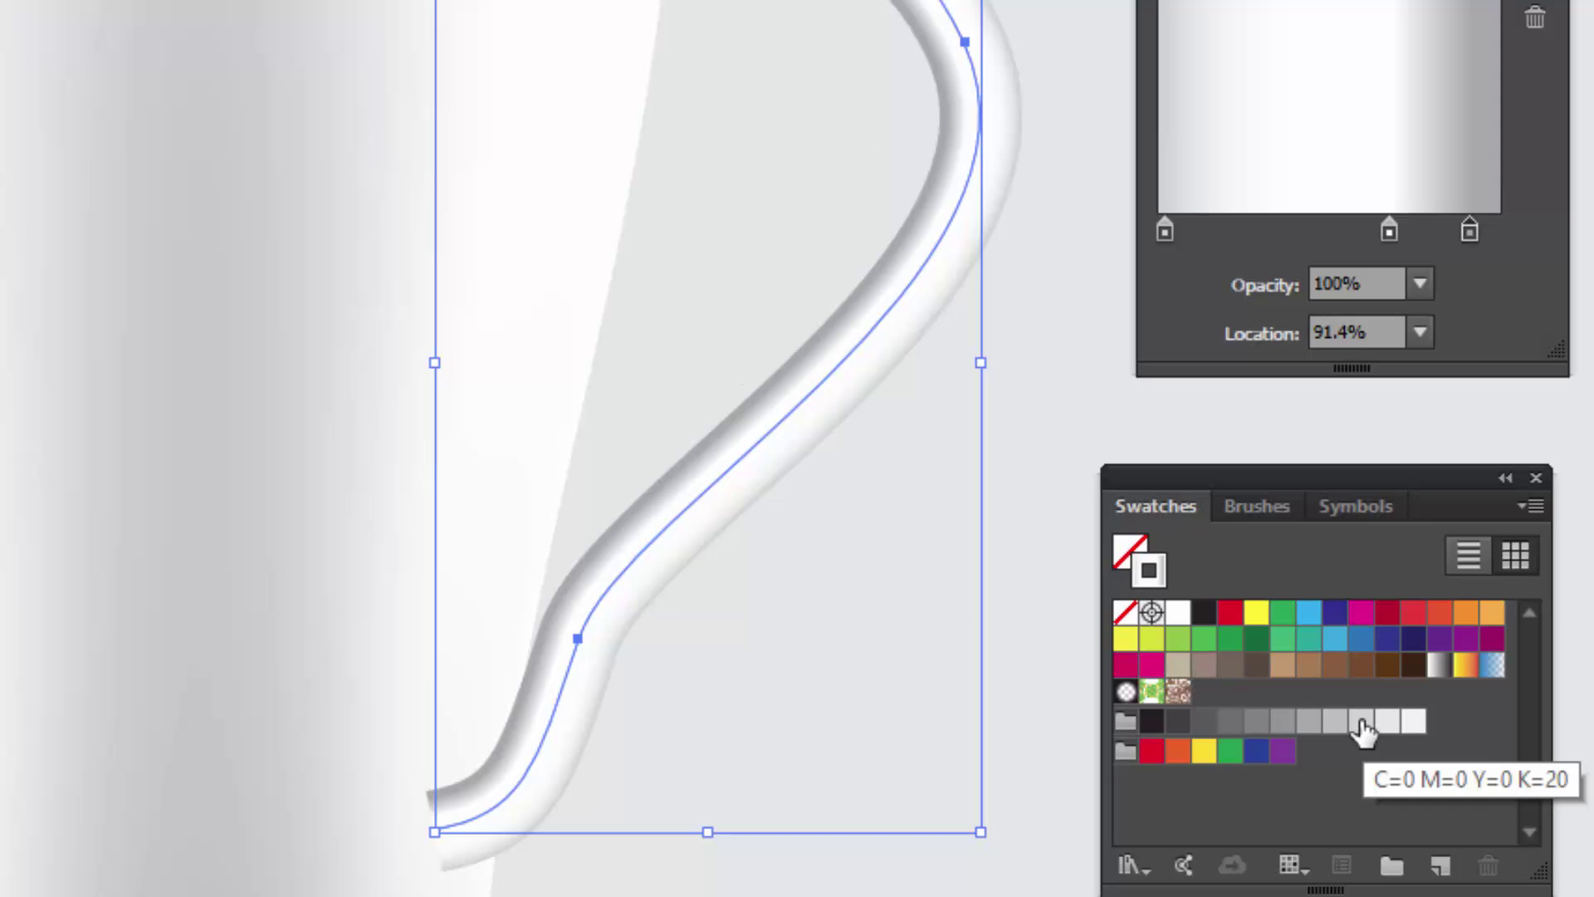
left_click_drag(1362, 729, 1468, 327)
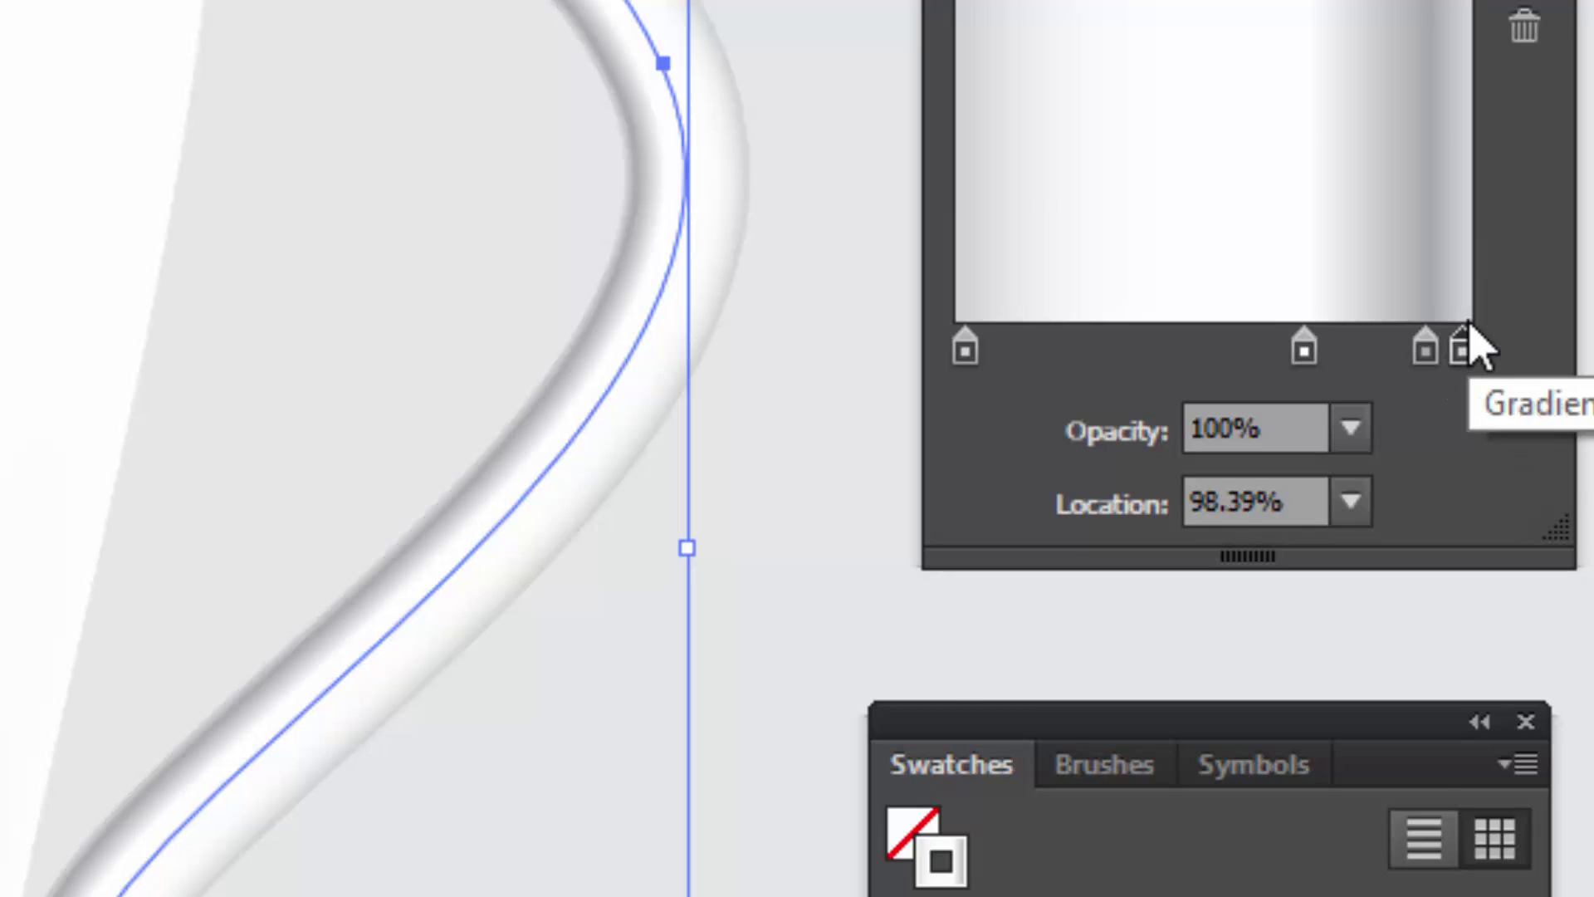
left_click(1562, 338)
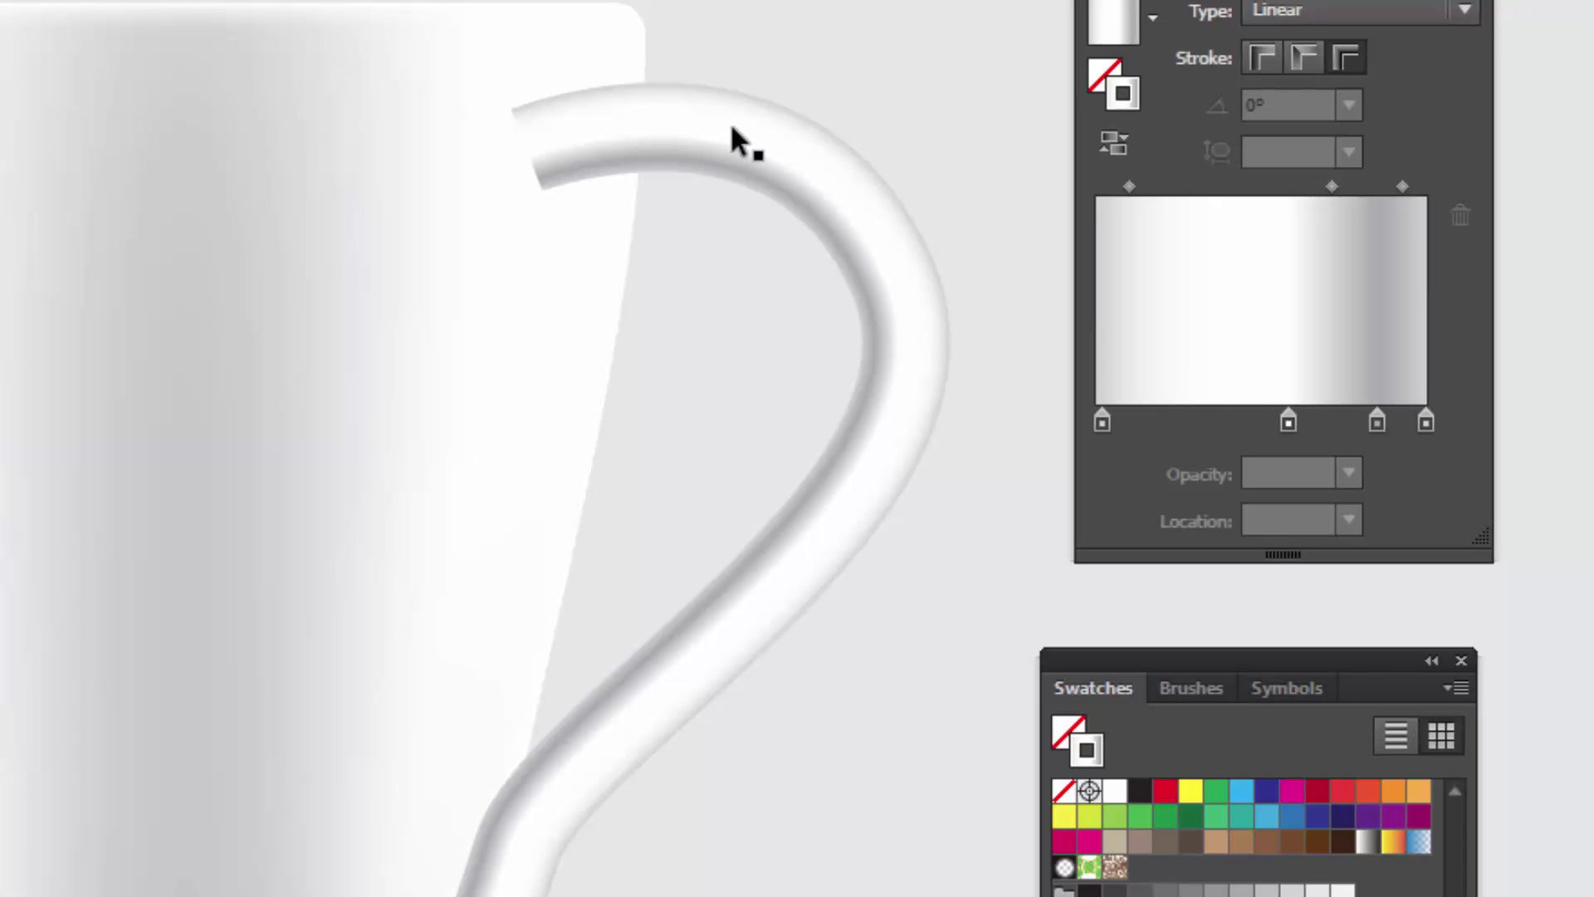
left_click(731, 129)
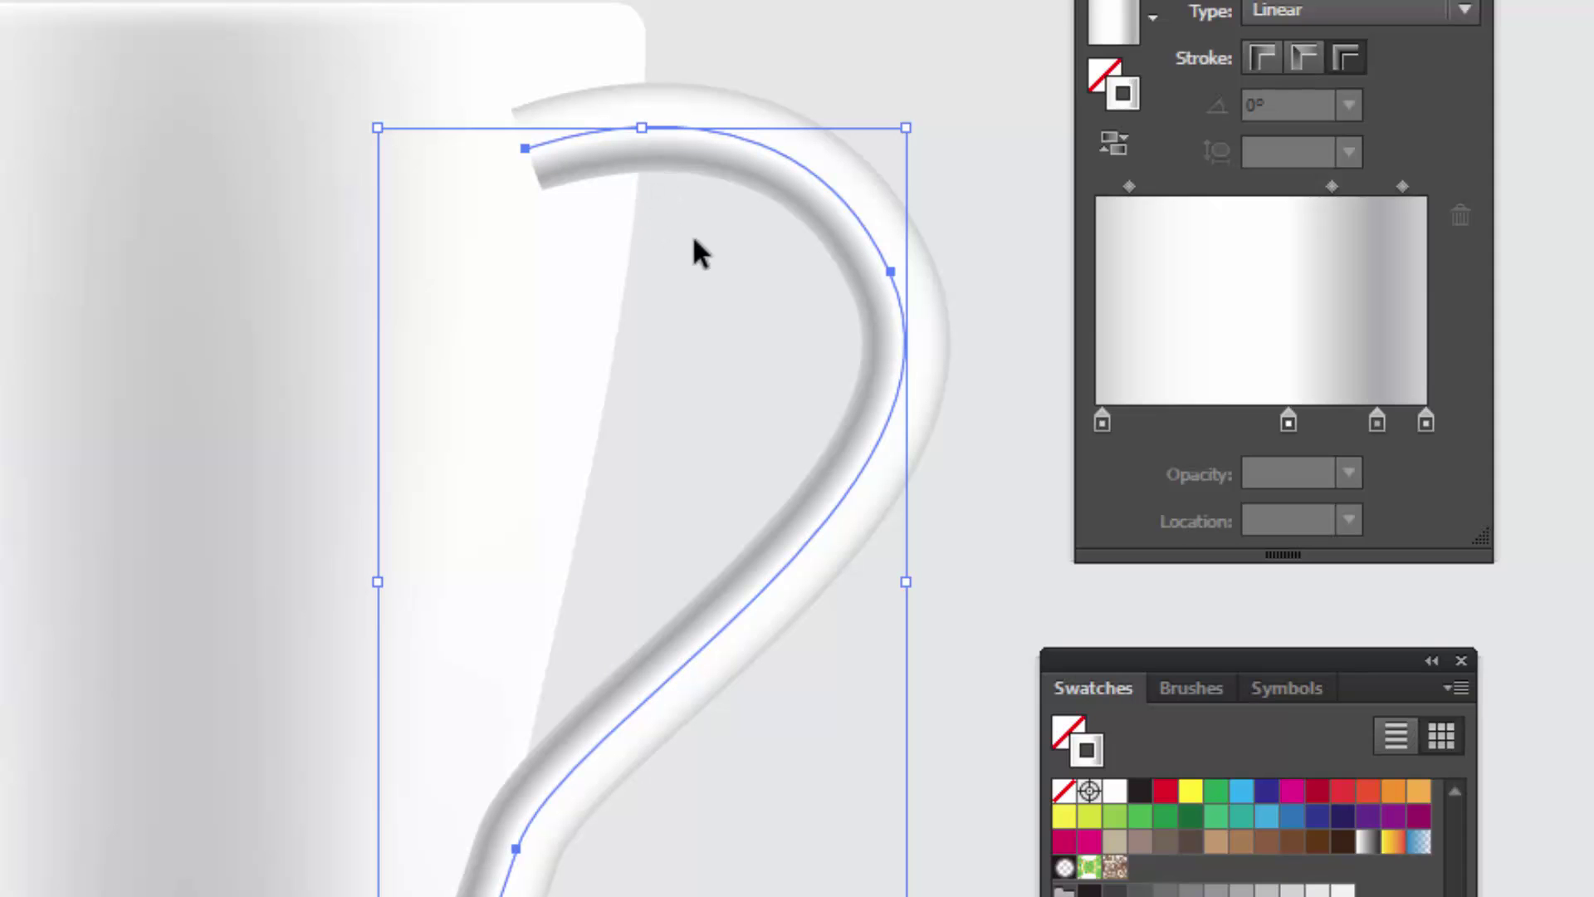
left_click_drag(691, 235, 563, 284)
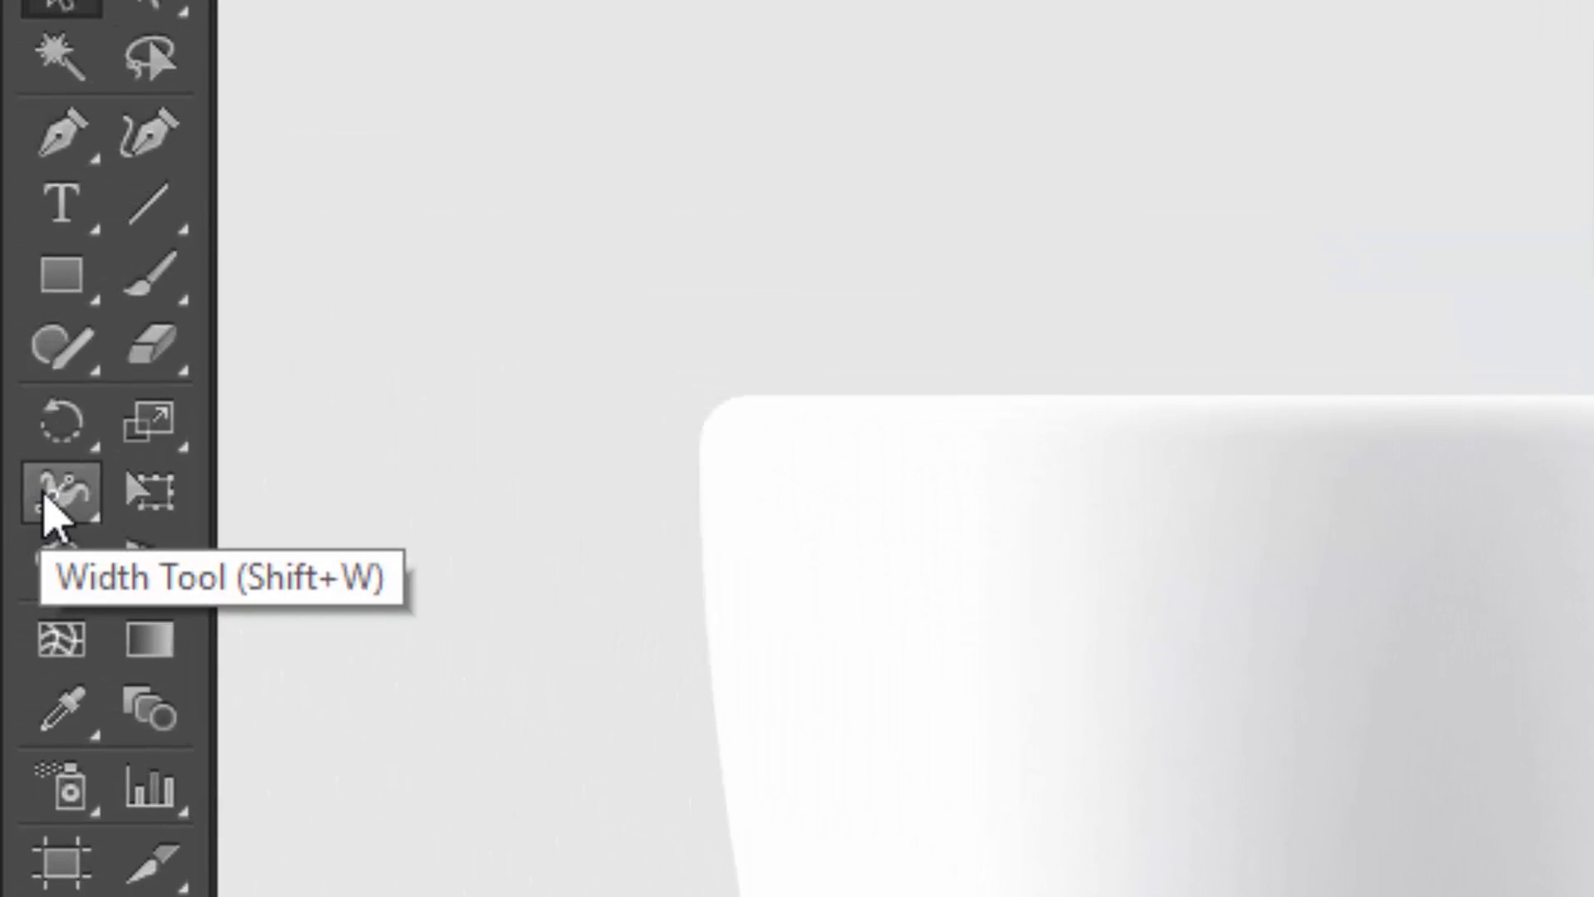
Use the Width Tool to add width points widening the handle's top tip into a knob.
left_click(44, 496)
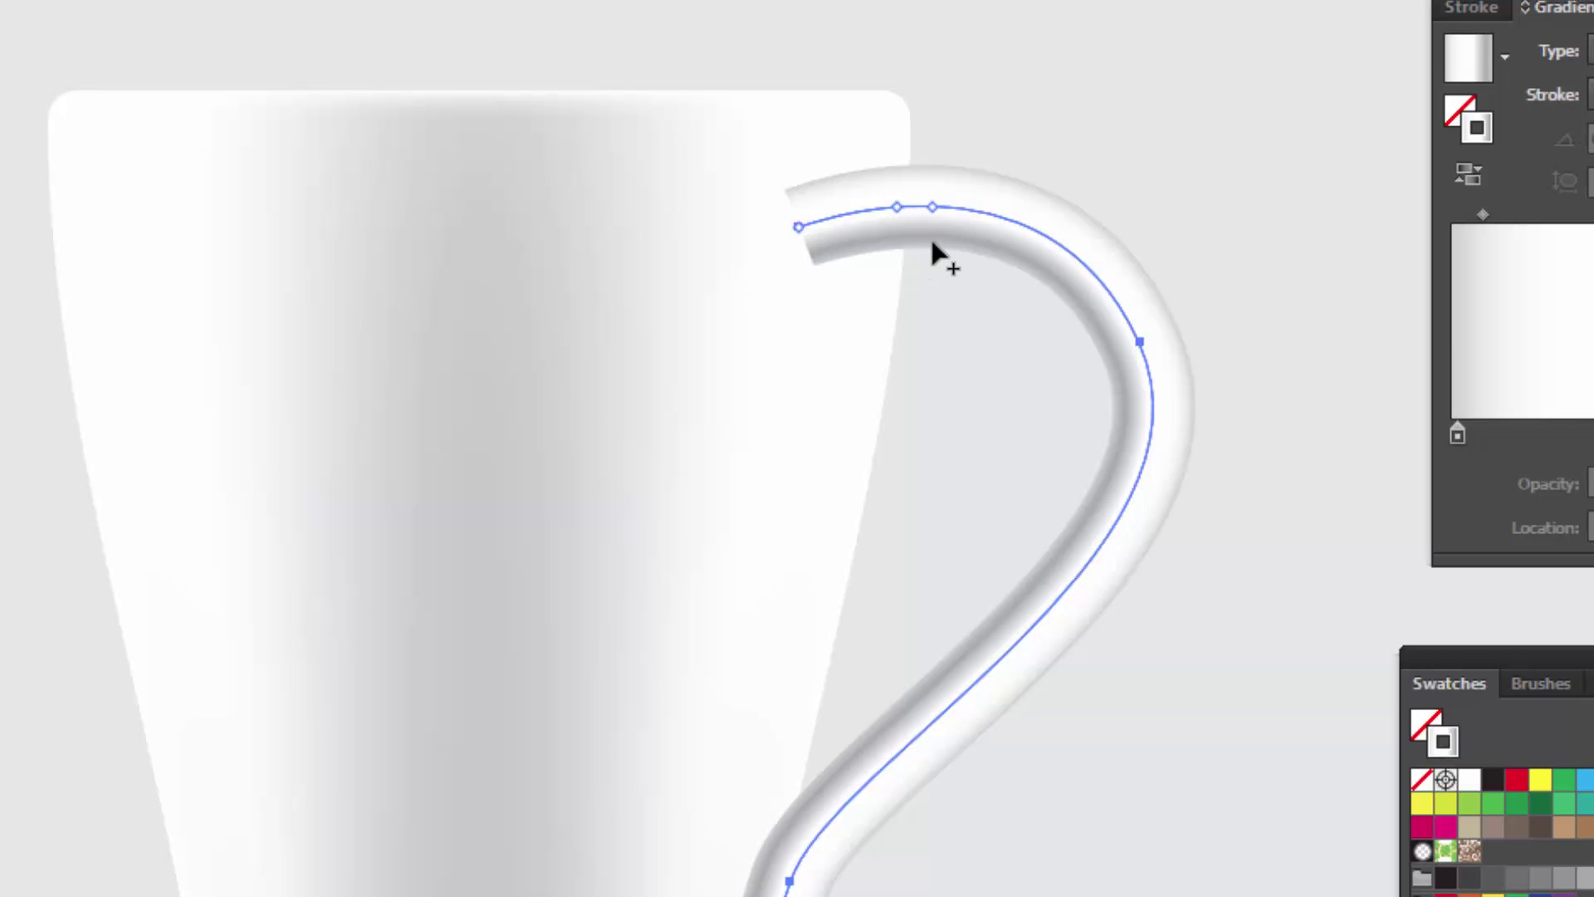
left_click(930, 236)
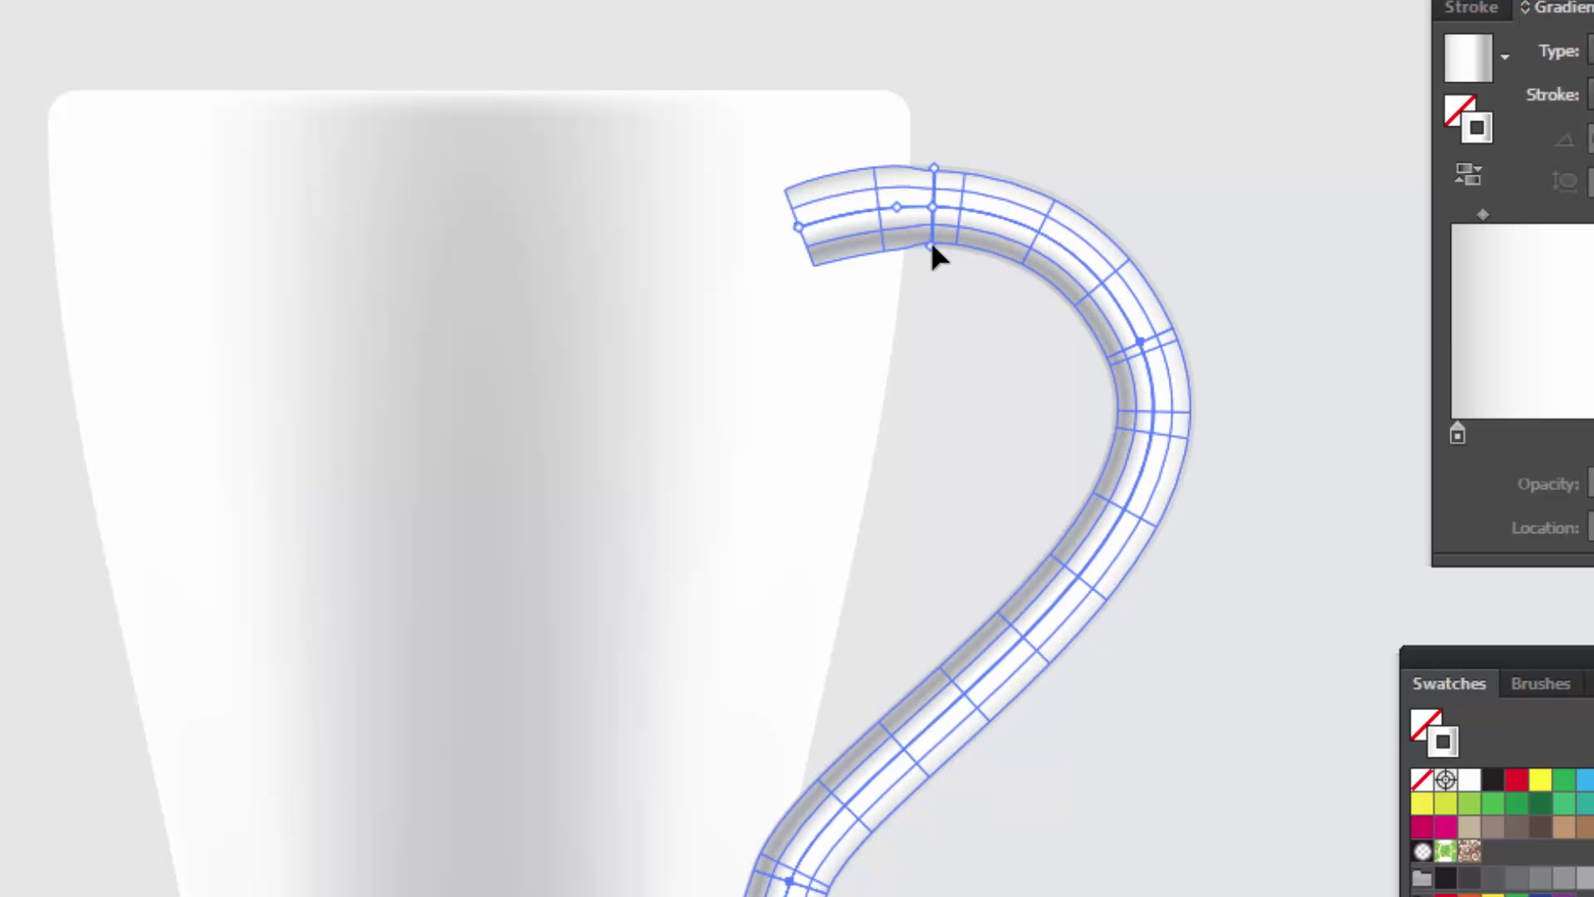
left_click_drag(931, 245, 935, 236)
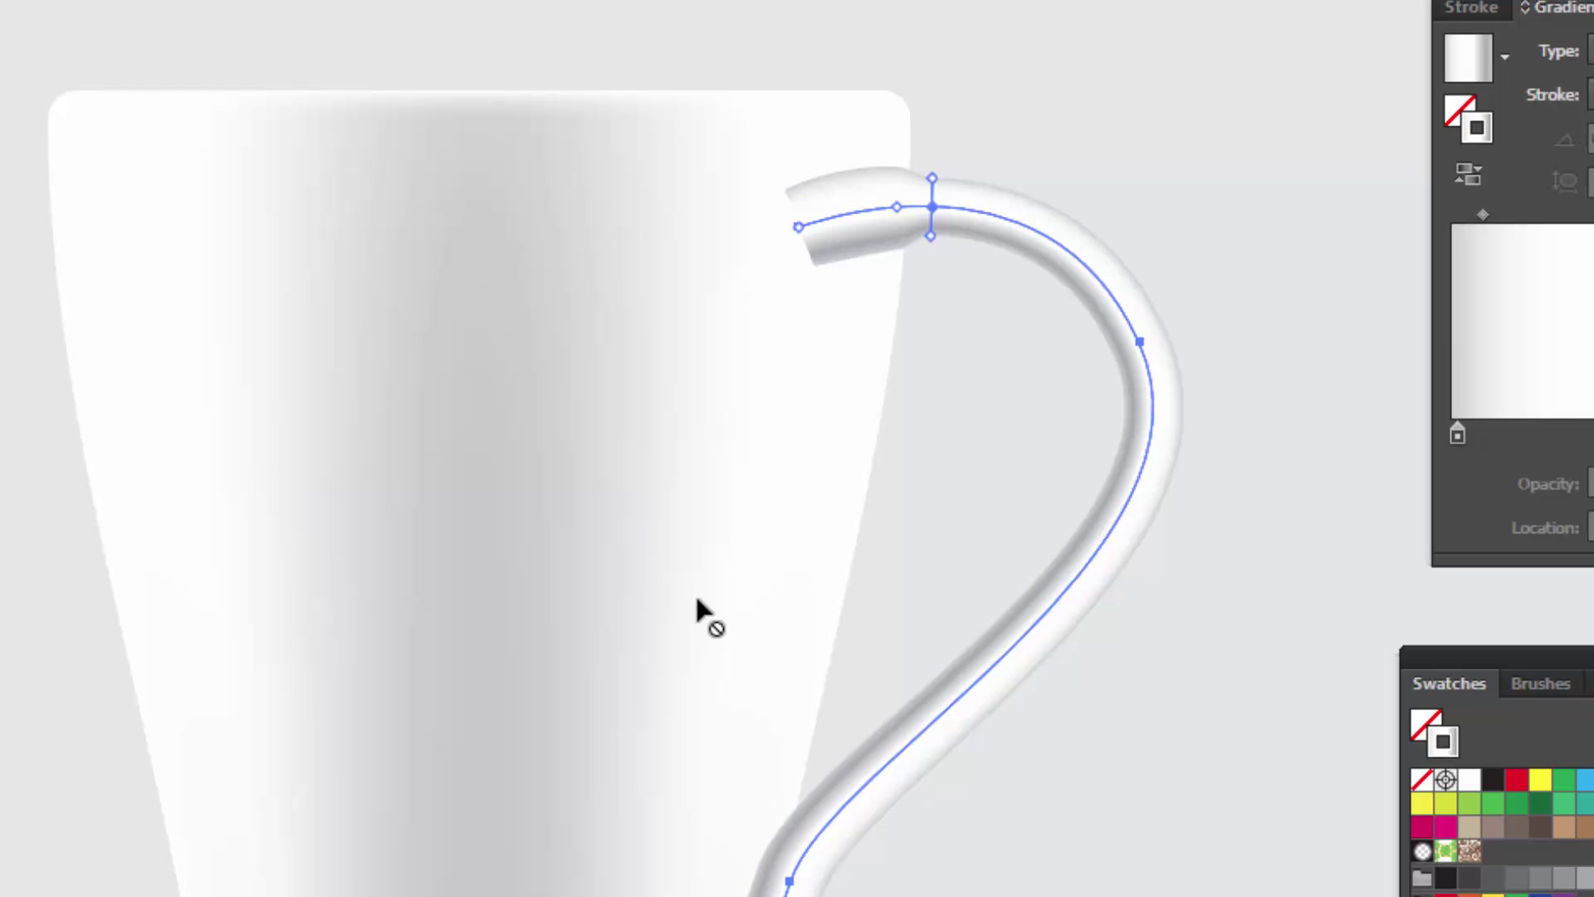
left_click(898, 241)
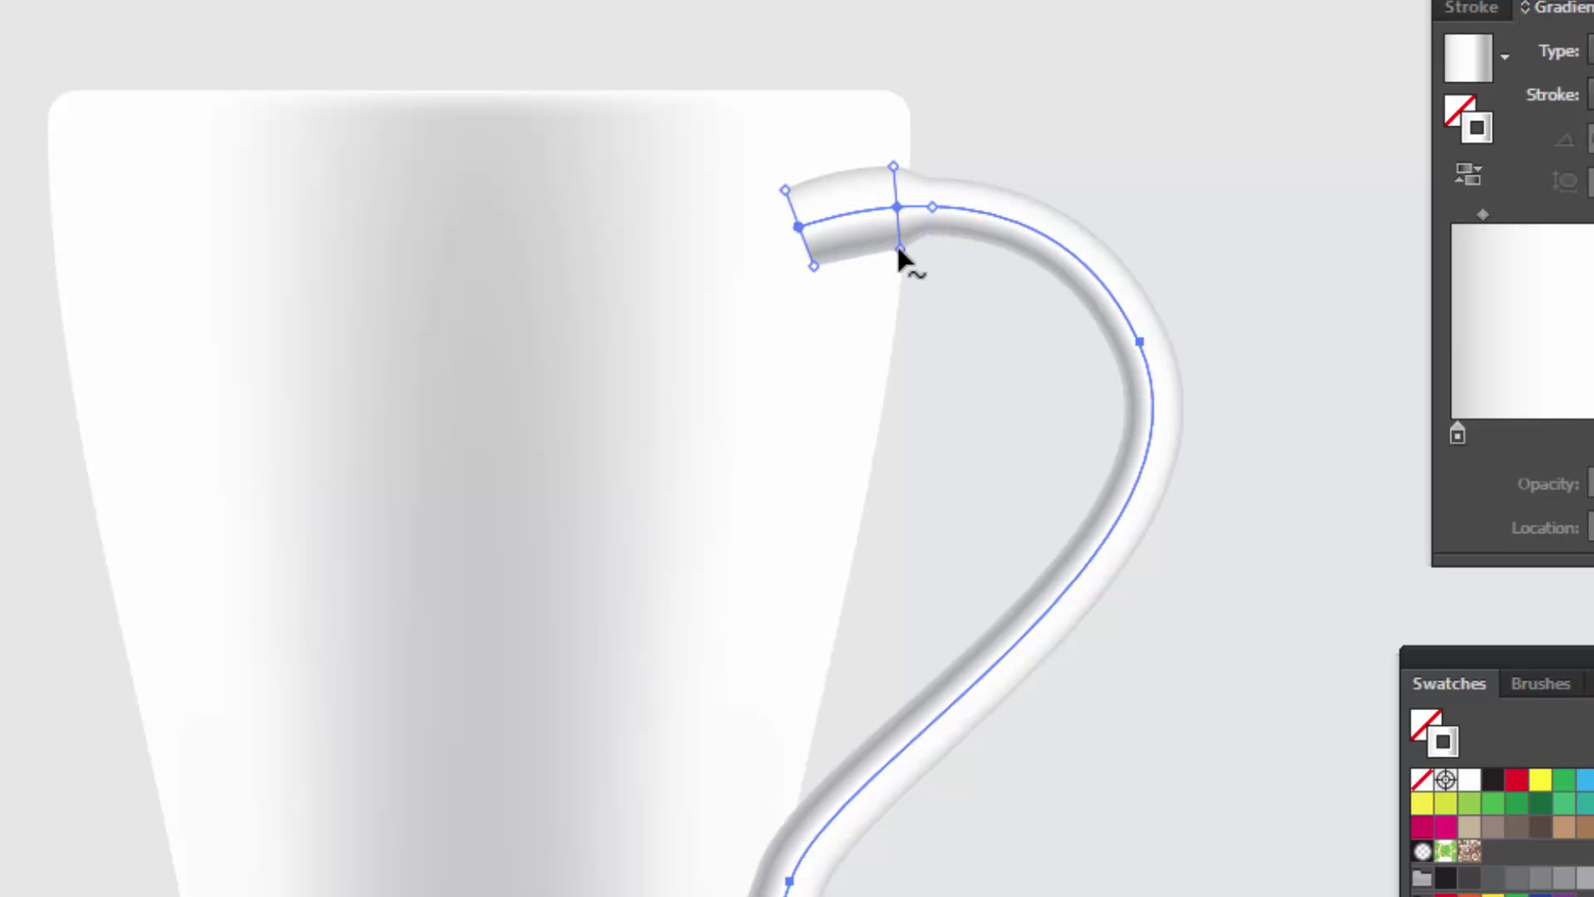
left_click(923, 253)
left_click_drag(947, 208, 904, 208)
left_click(900, 246)
left_click_drag(900, 248, 901, 254)
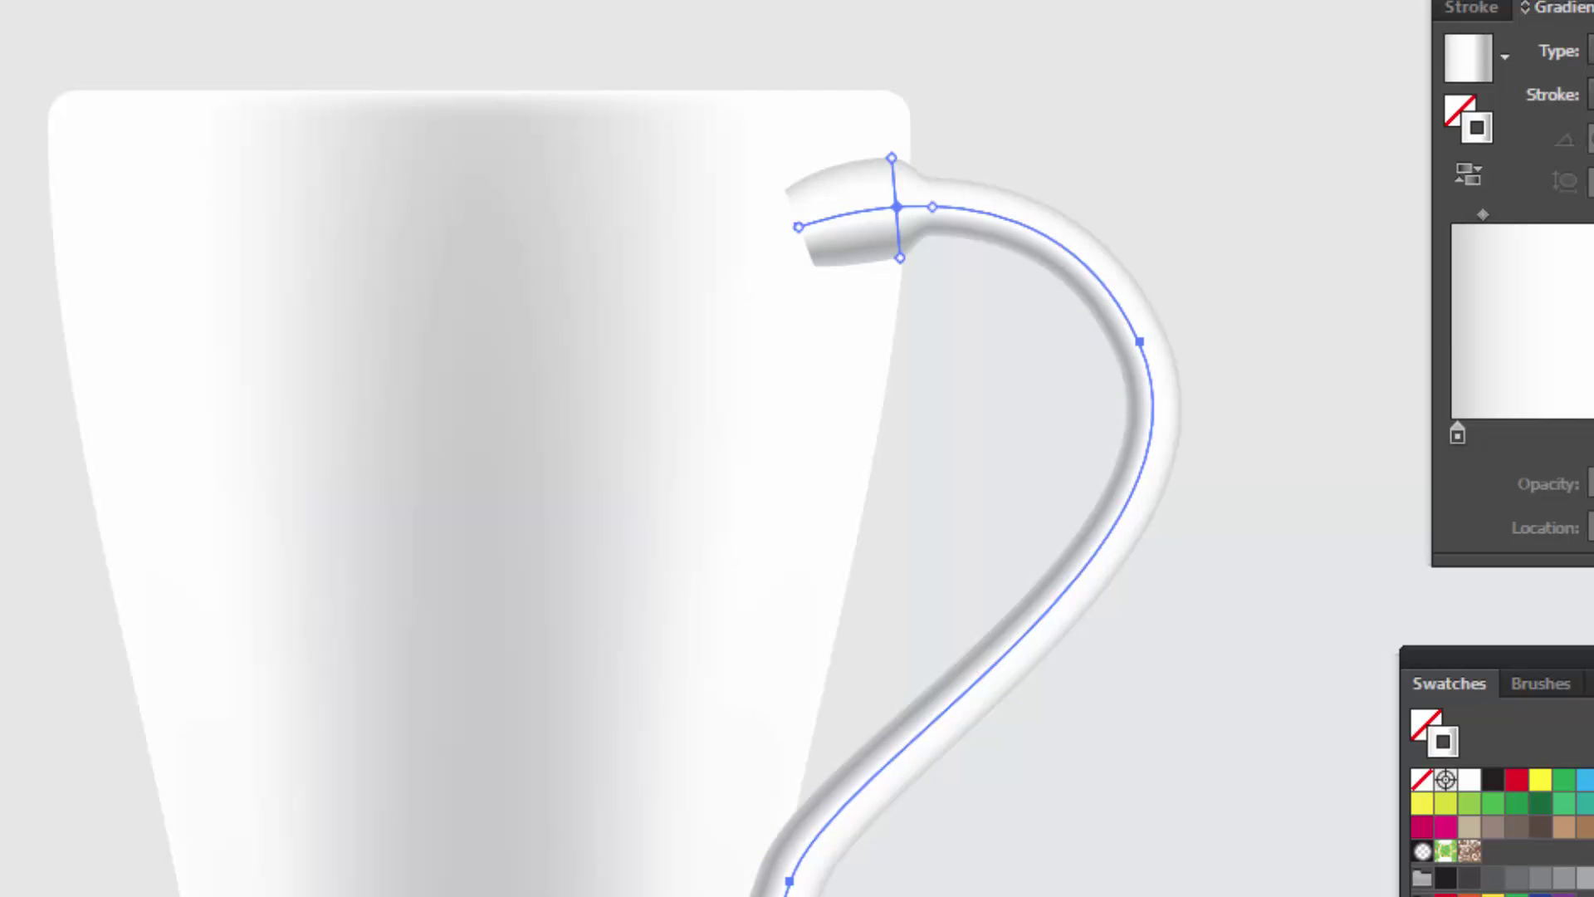
key("v")
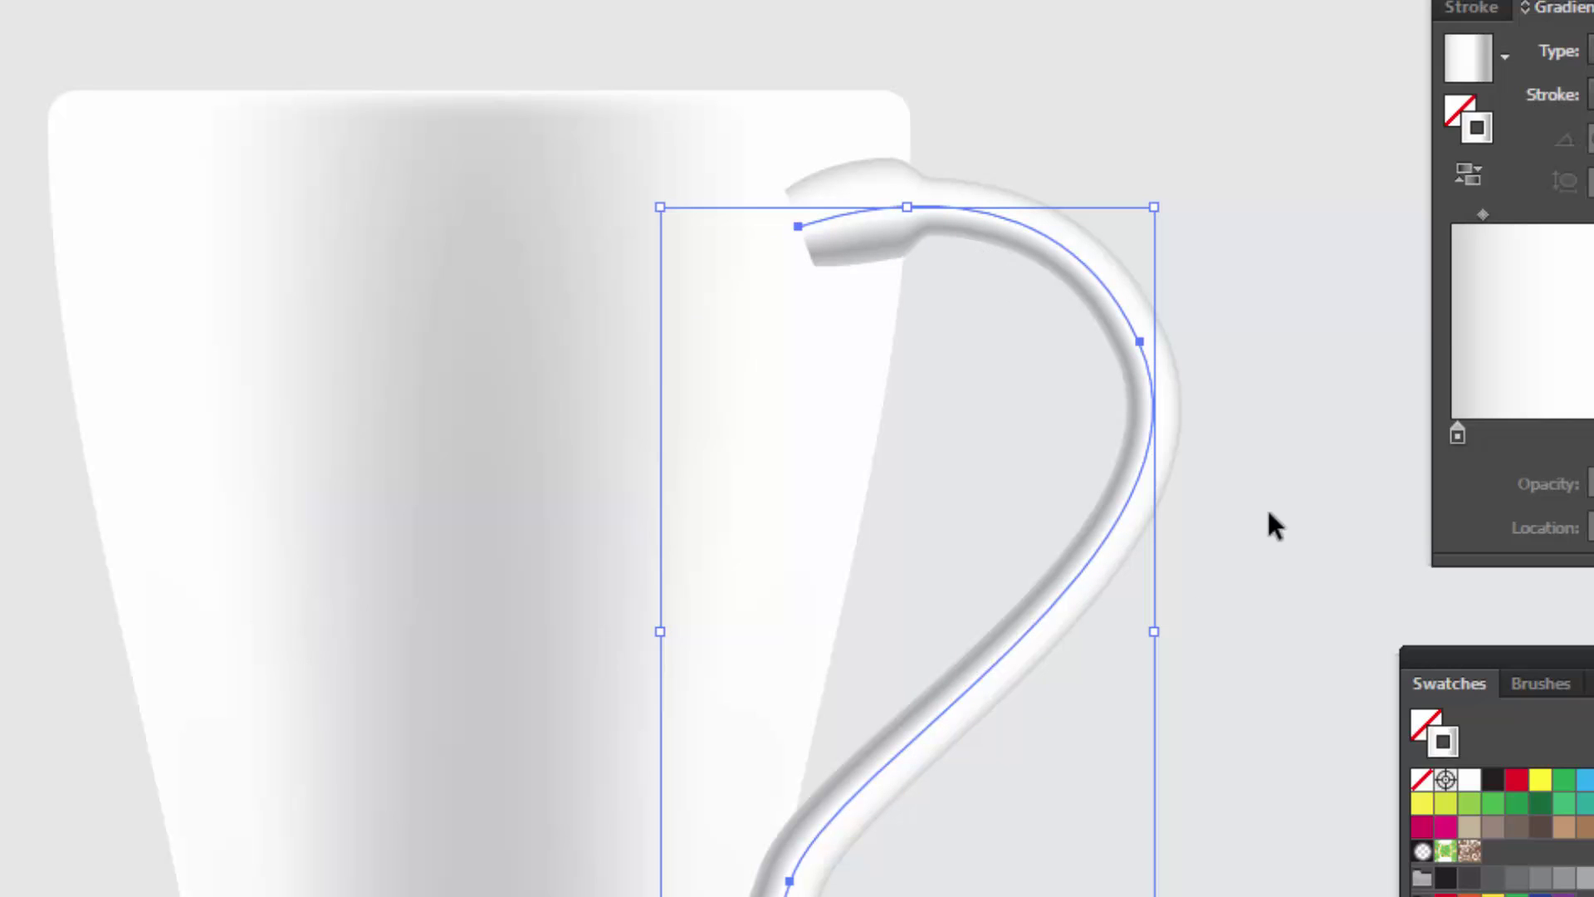
left_click(1479, 13)
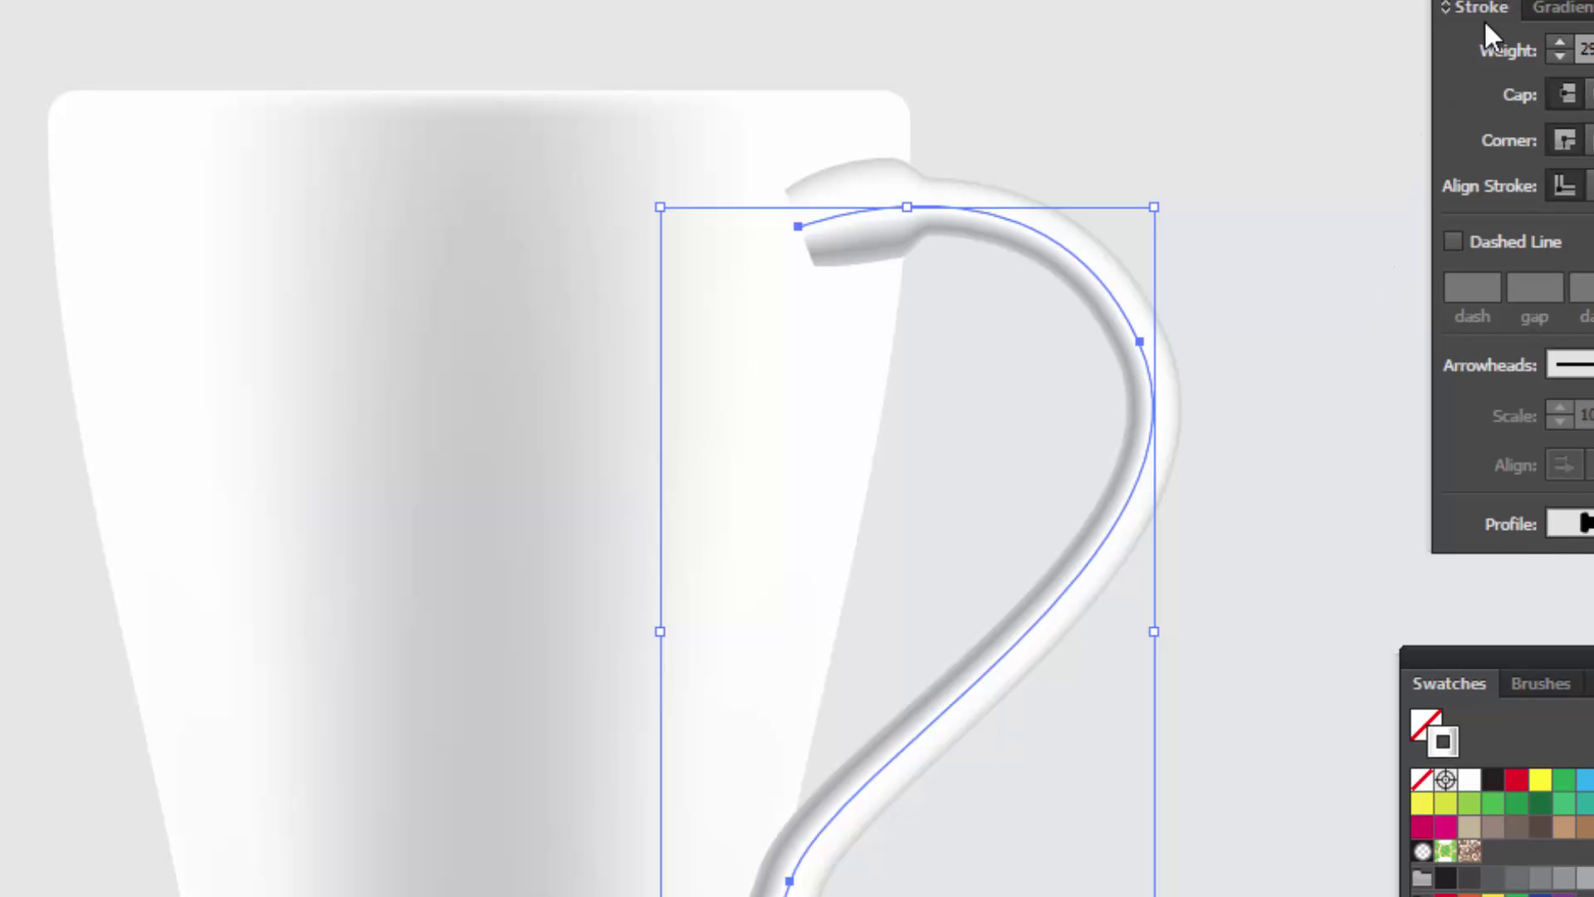
left_click_drag(1566, 16, 1483, 47)
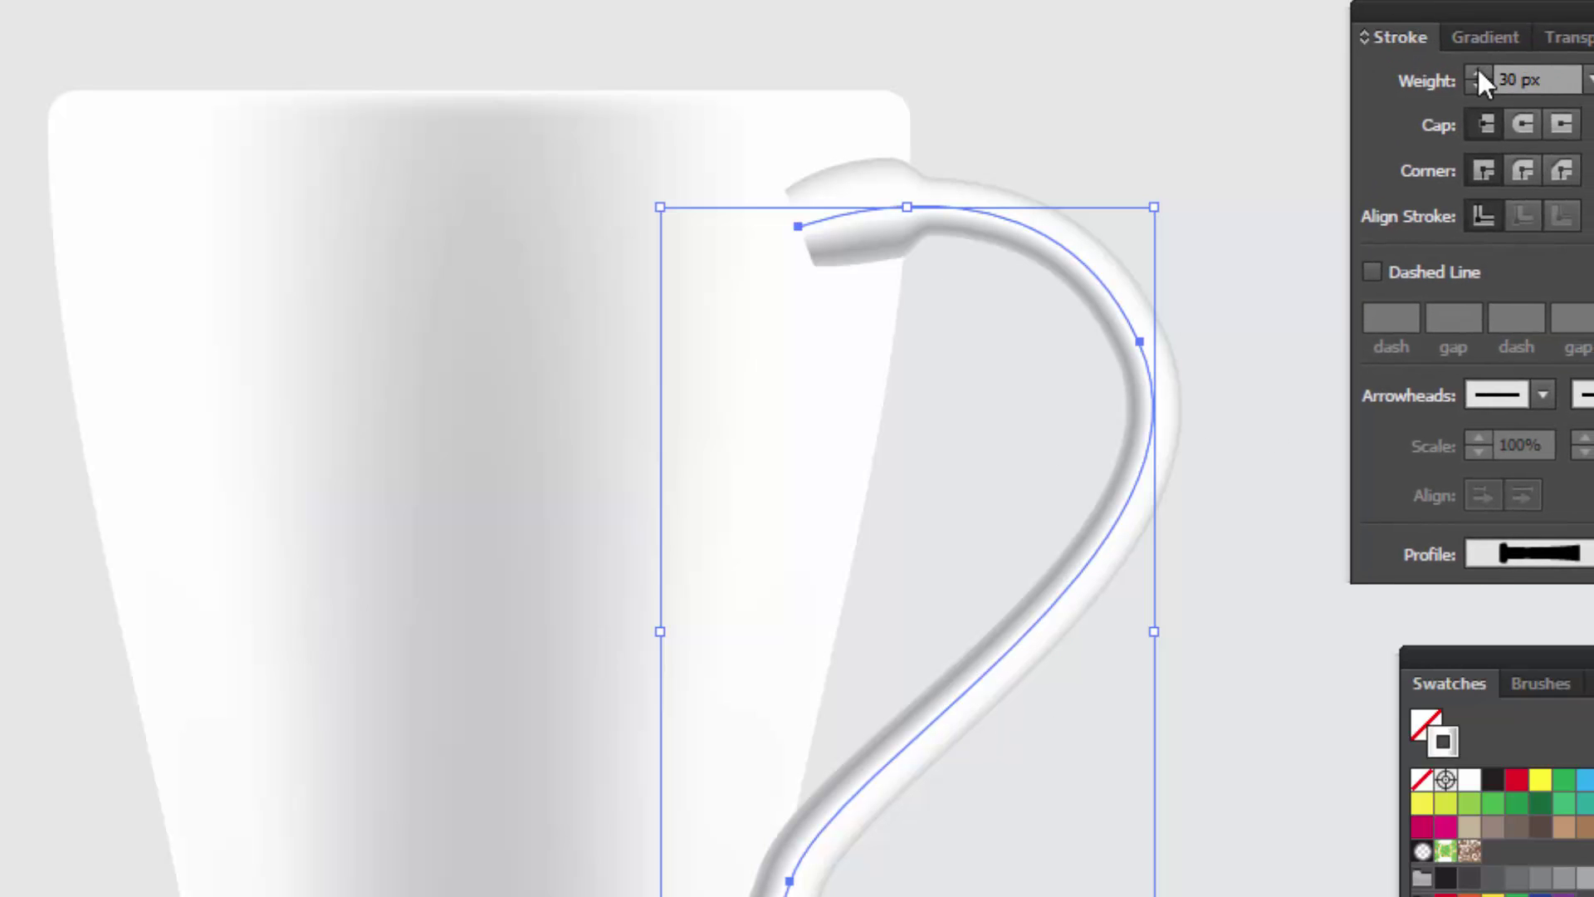
left_click(1480, 73)
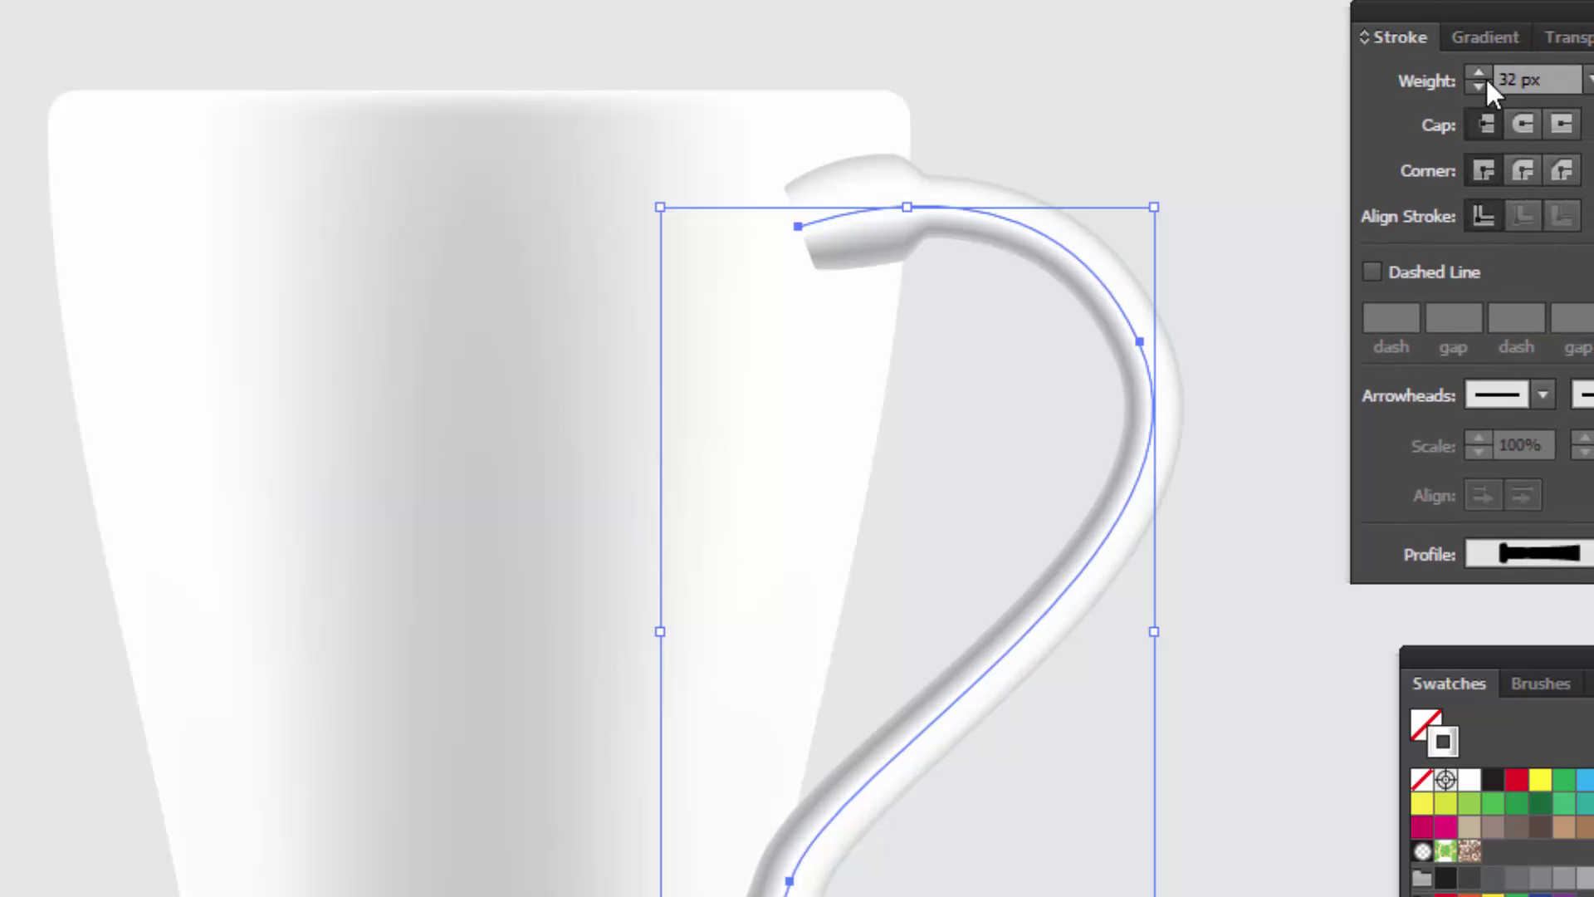
left_click(1486, 75)
left_click(1491, 75)
left_click(1491, 75)
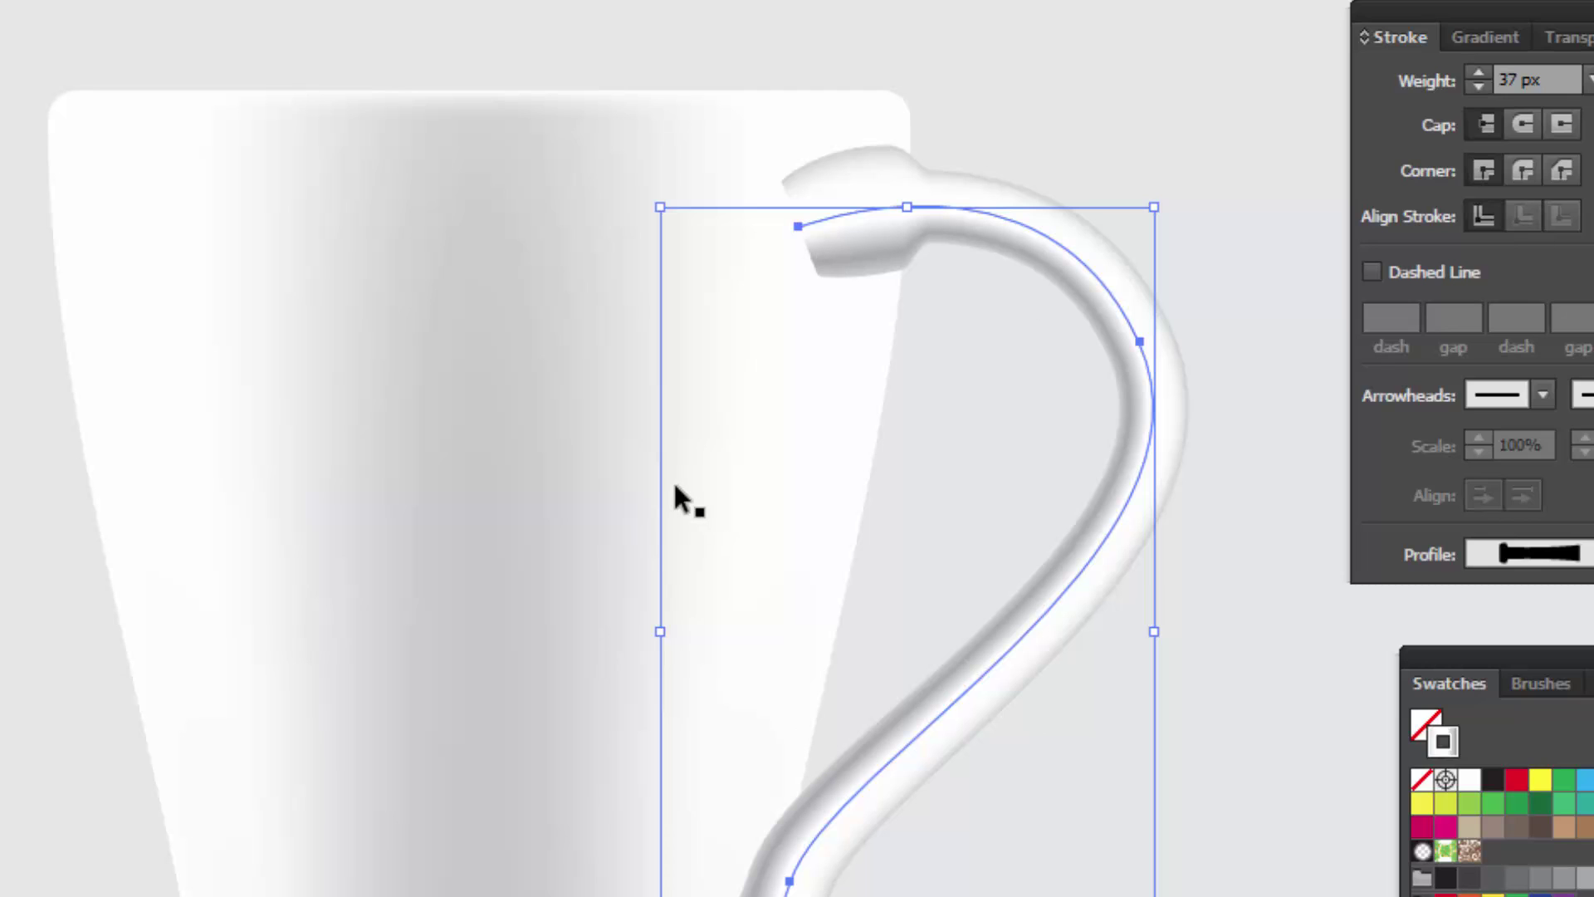
key("a")
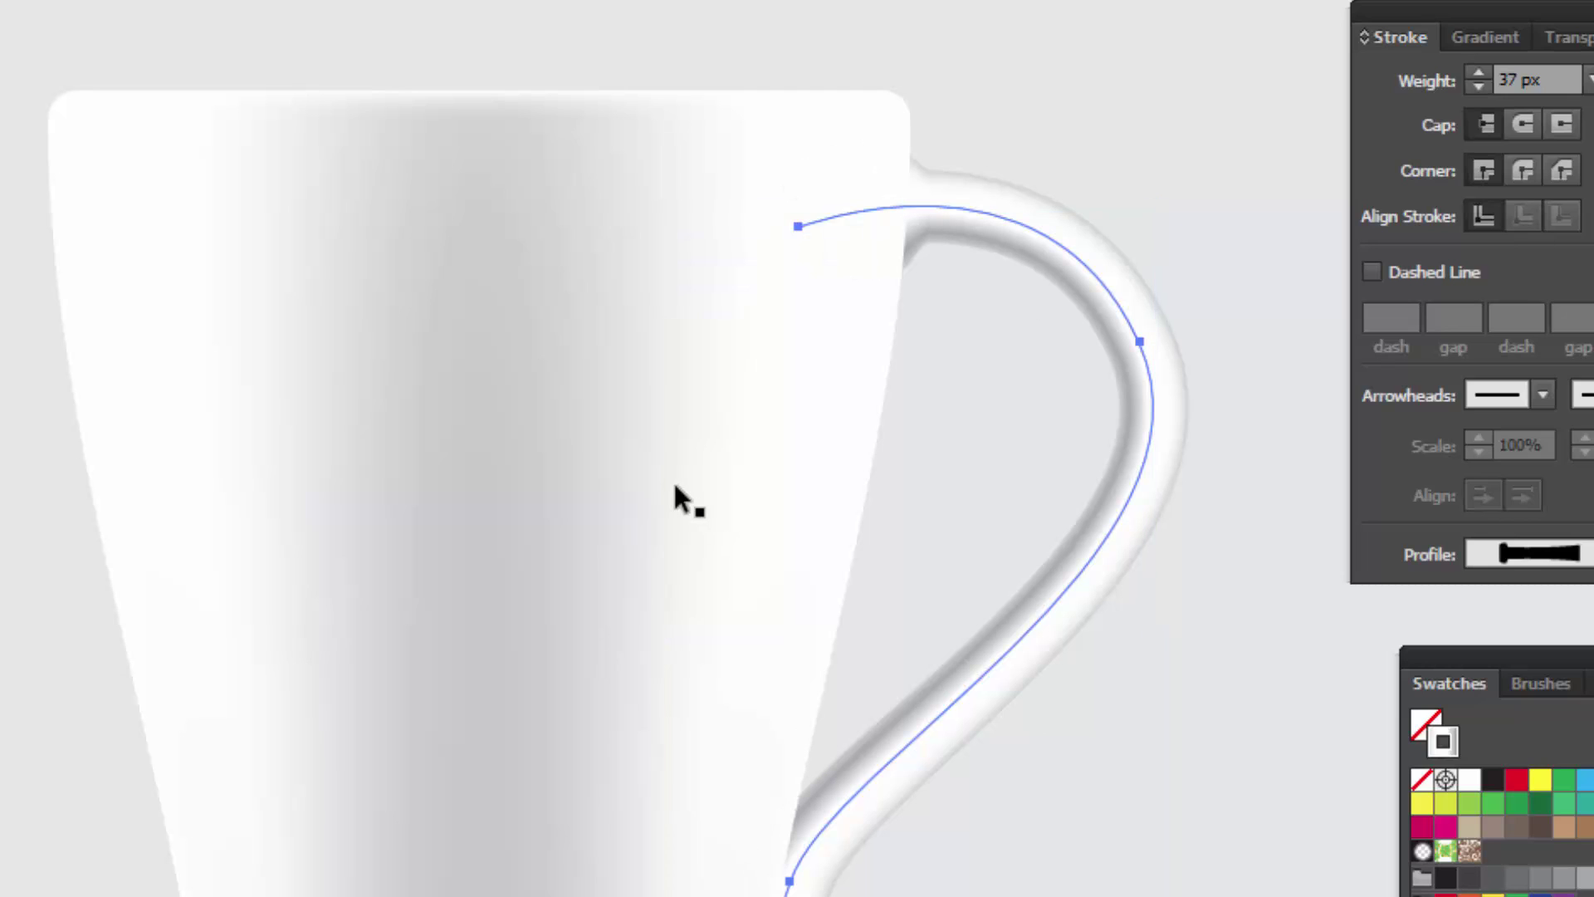
key("v")
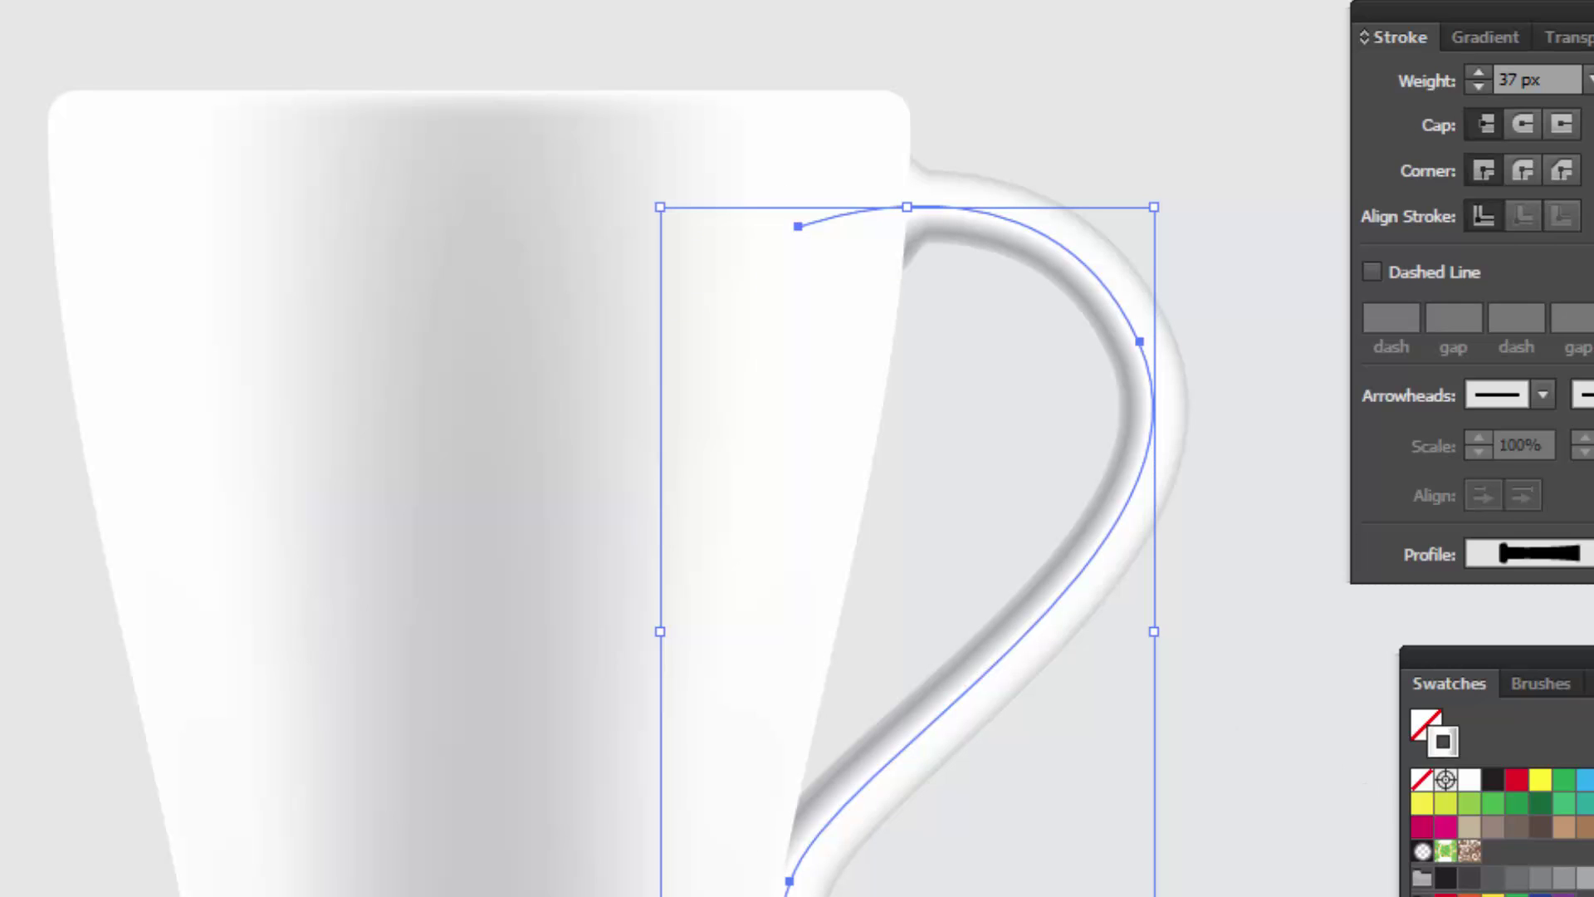
left_click(900, 661)
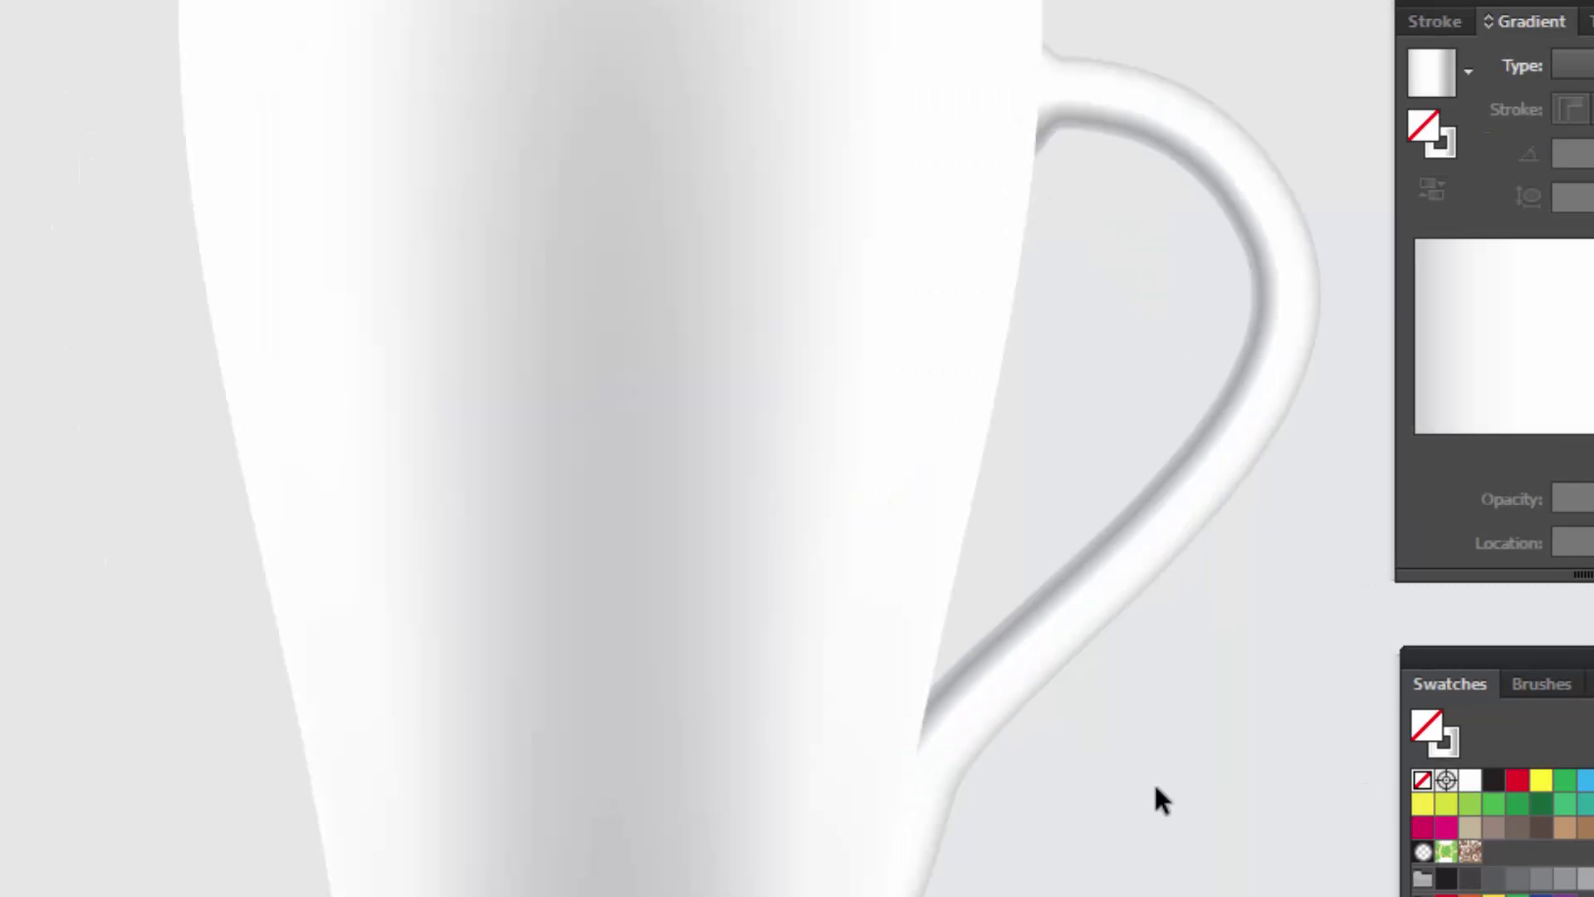
left_click(1009, 677)
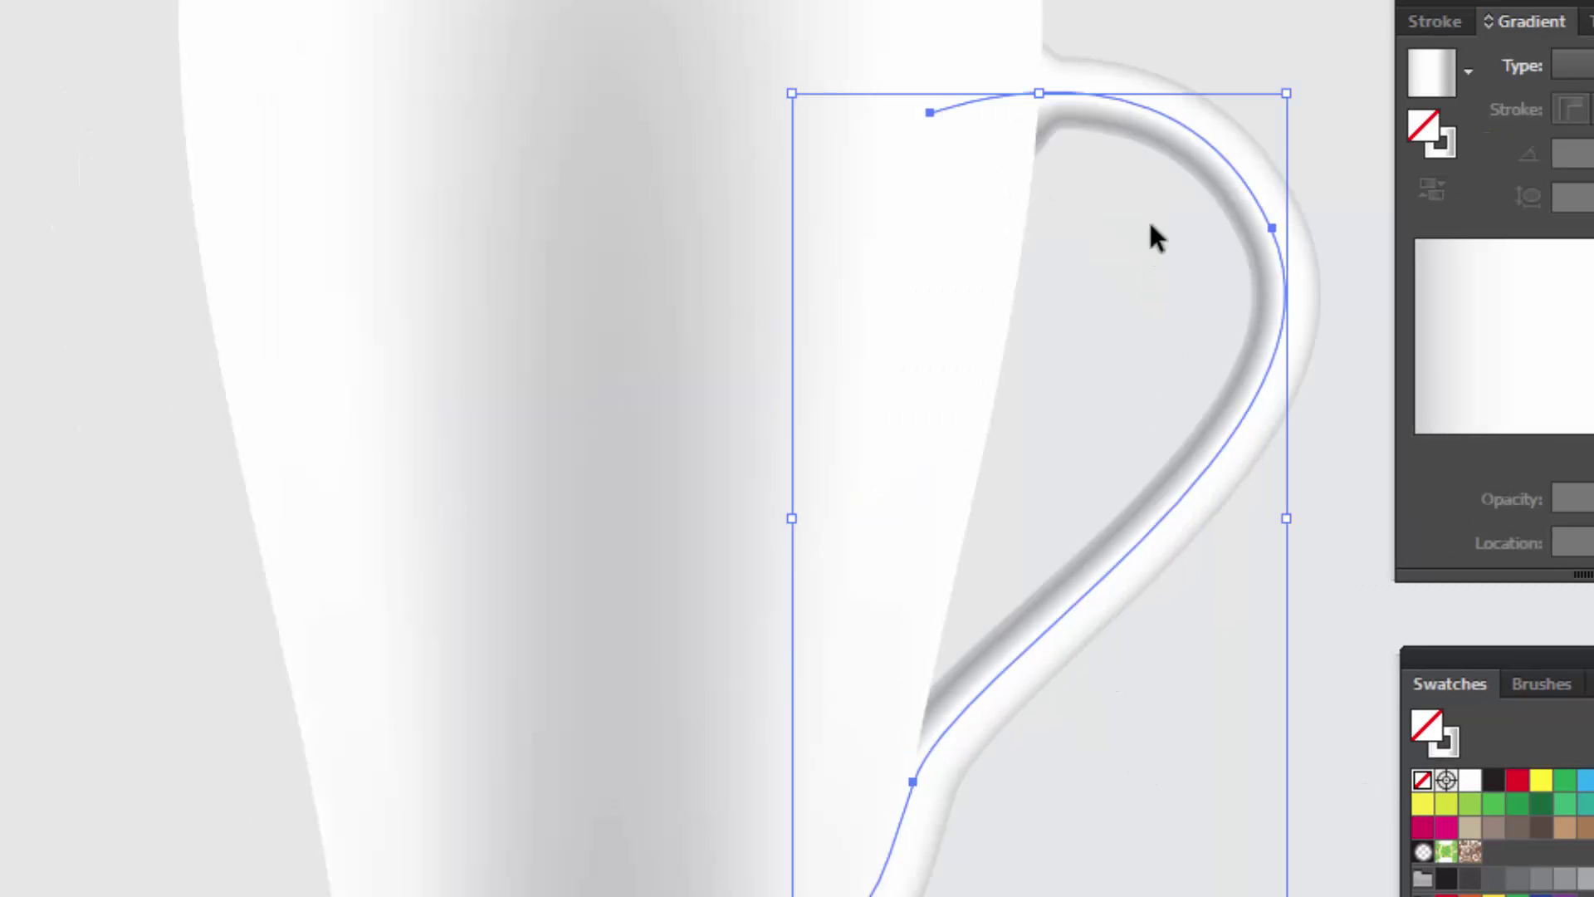
left_click_drag(1103, 627, 1043, 662)
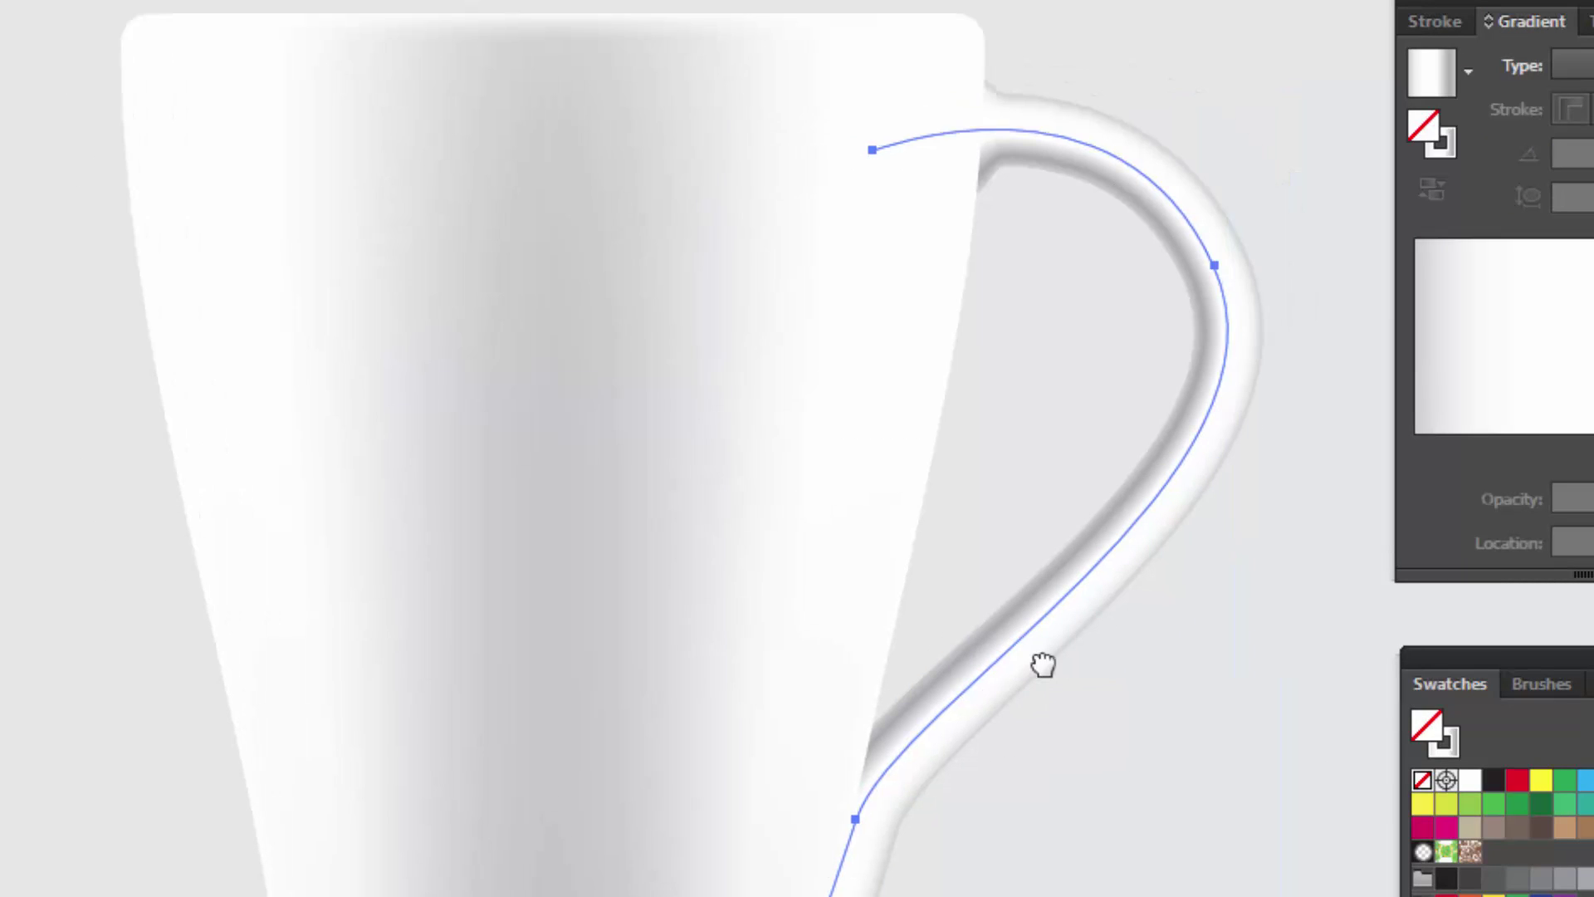
scroll(1183, 605, "up", 1)
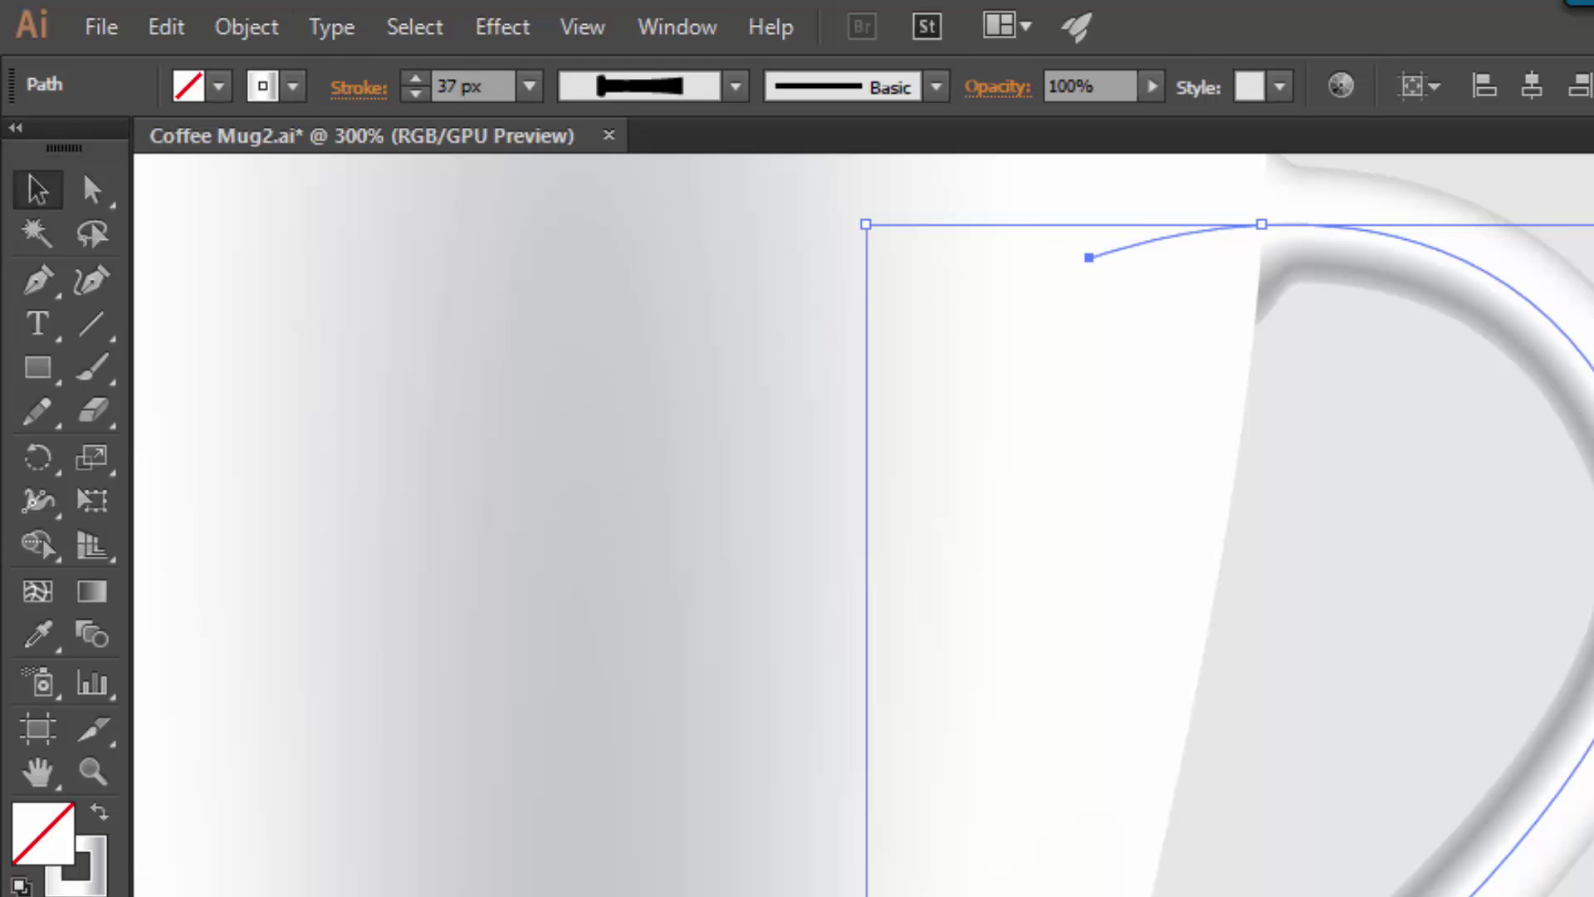
Outline the handle's gradient stroke via Object > Path > Outline Stroke and check its shading.
left_click(246, 35)
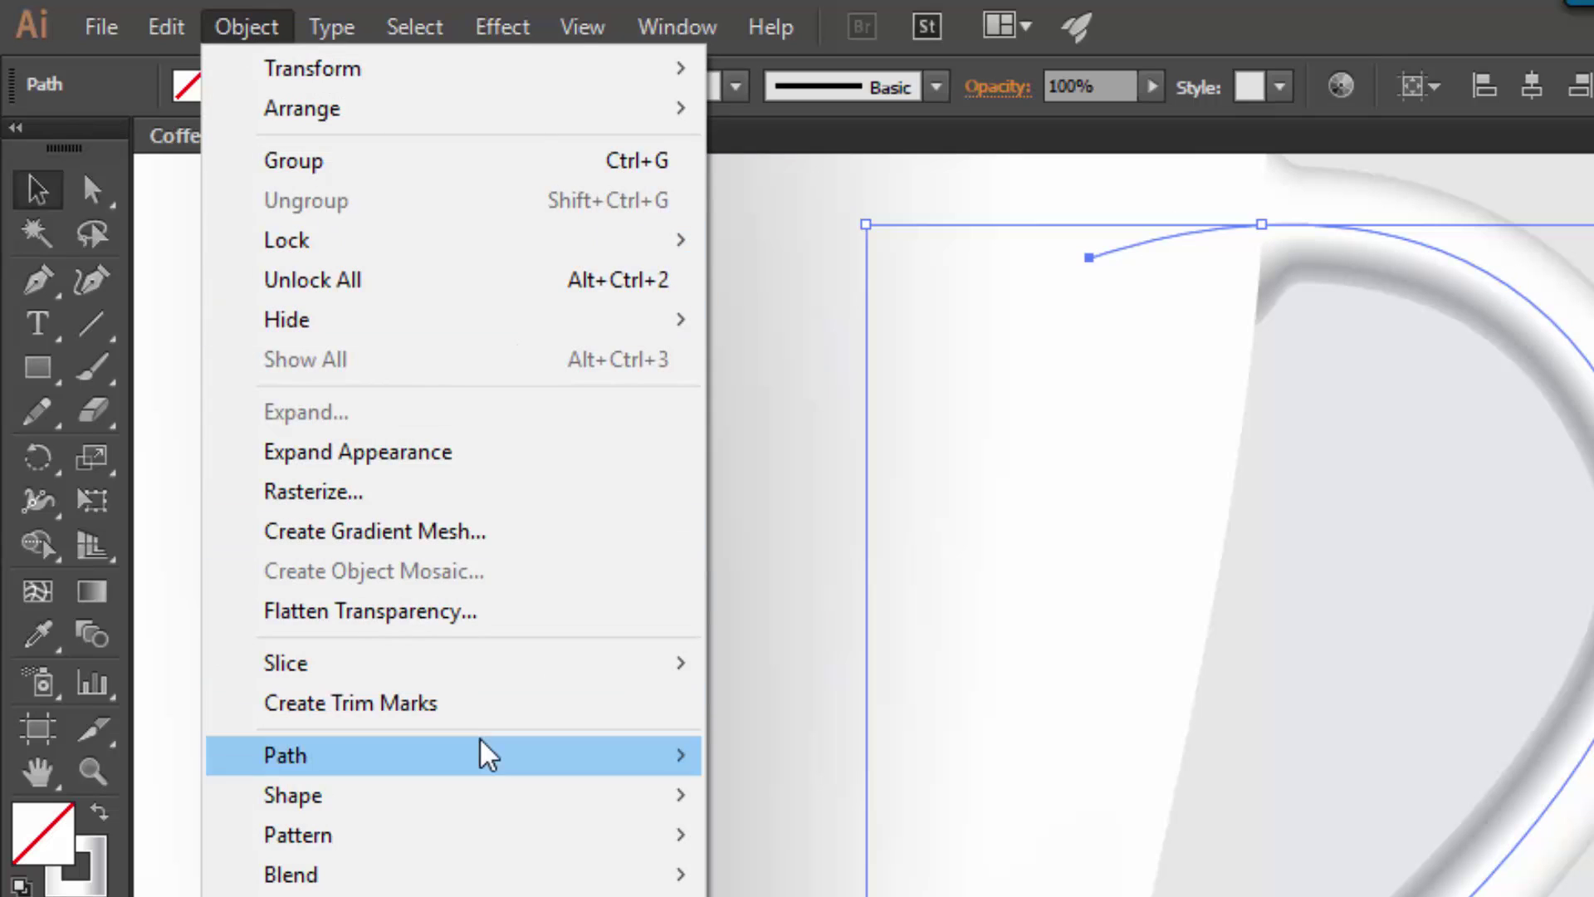
mouse_move(285, 755)
left_click(906, 852)
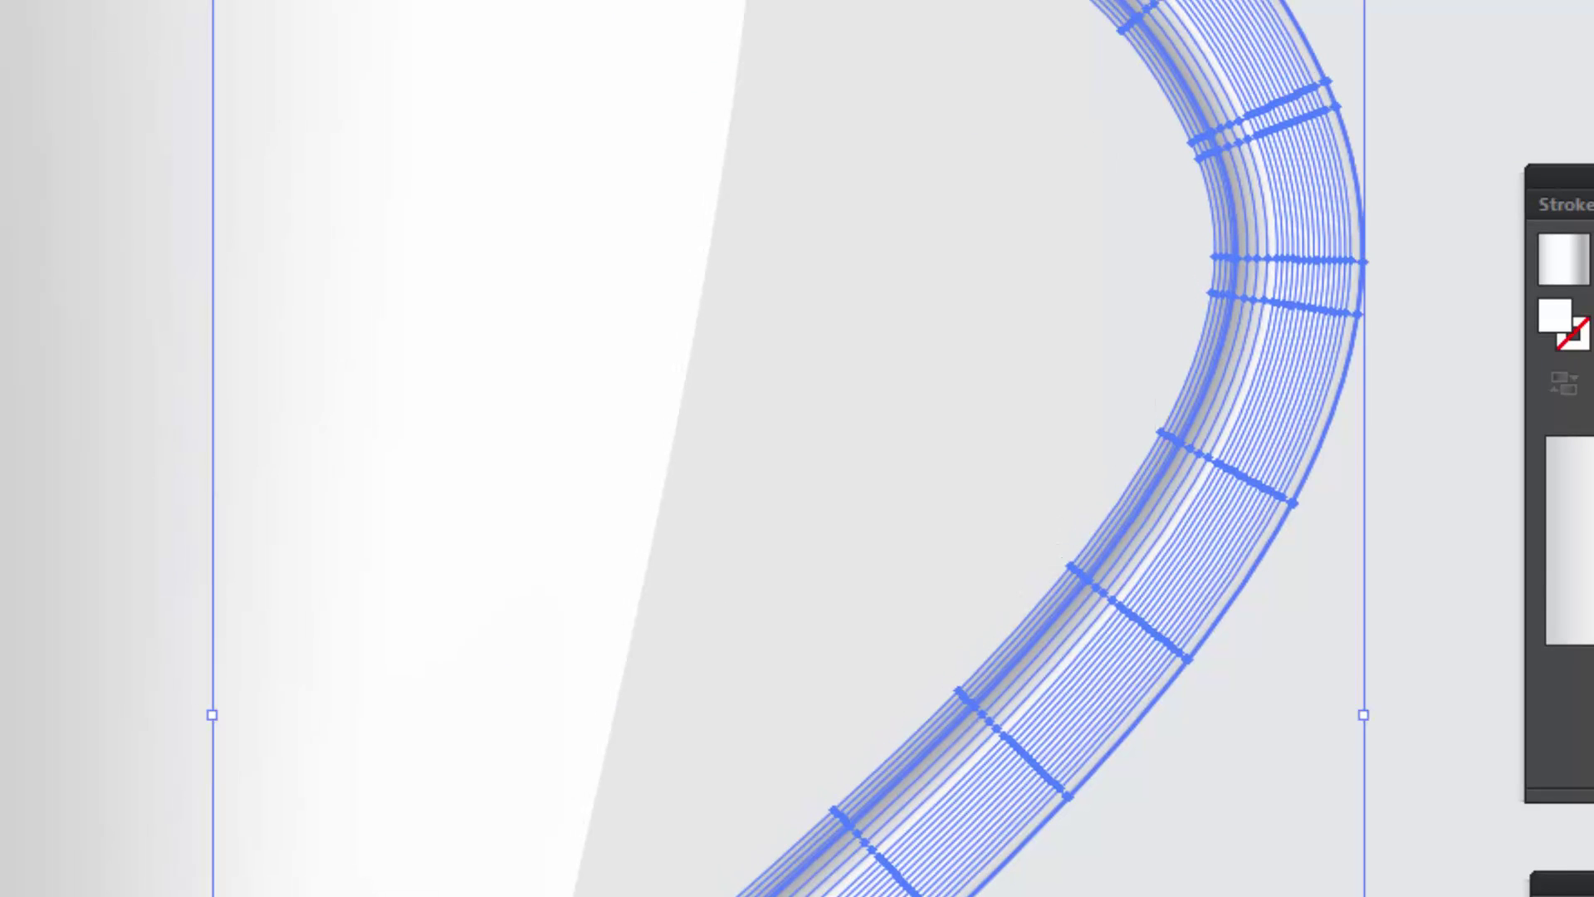
scroll(1416, 850, "up", 2)
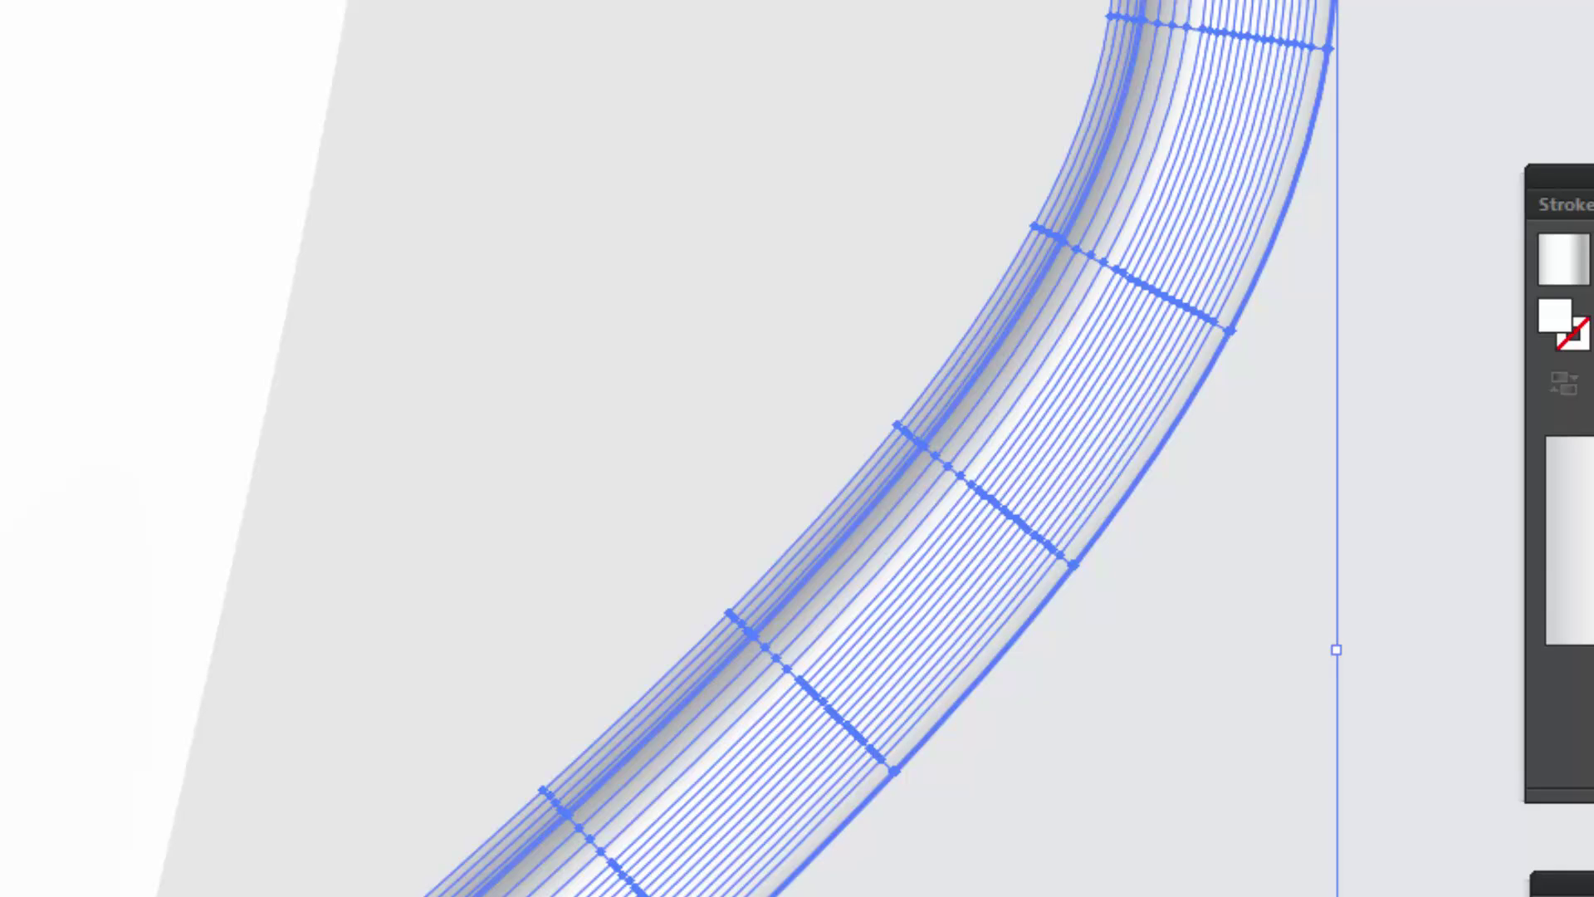
scroll(1399, 826, "down", 1)
key("ctrl+shift+a")
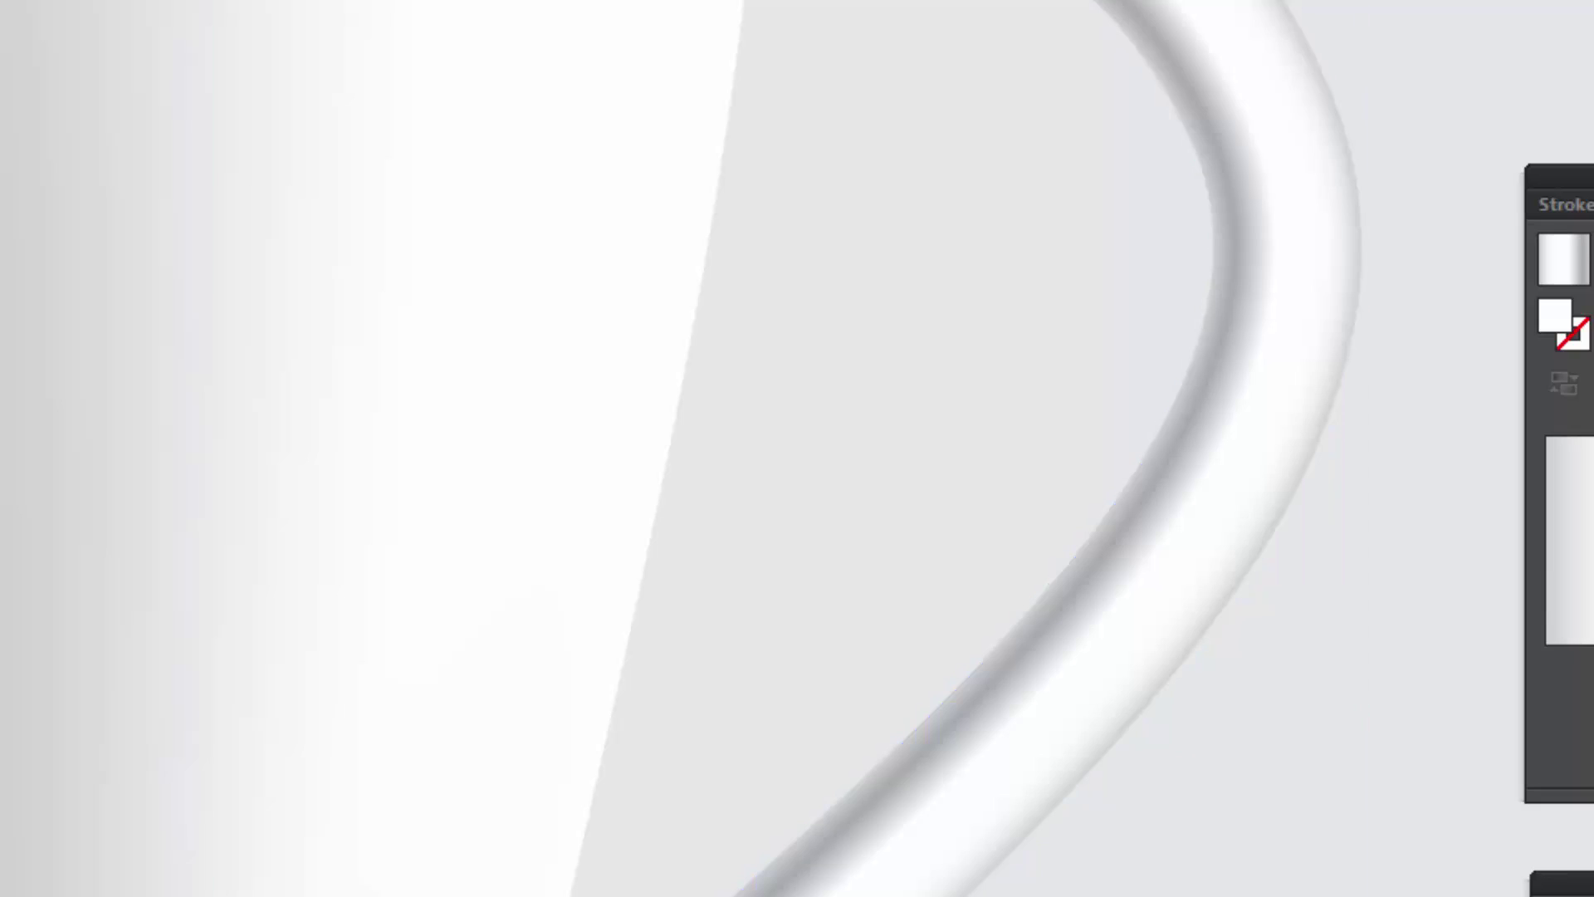
scroll(1246, 332, "up", 2)
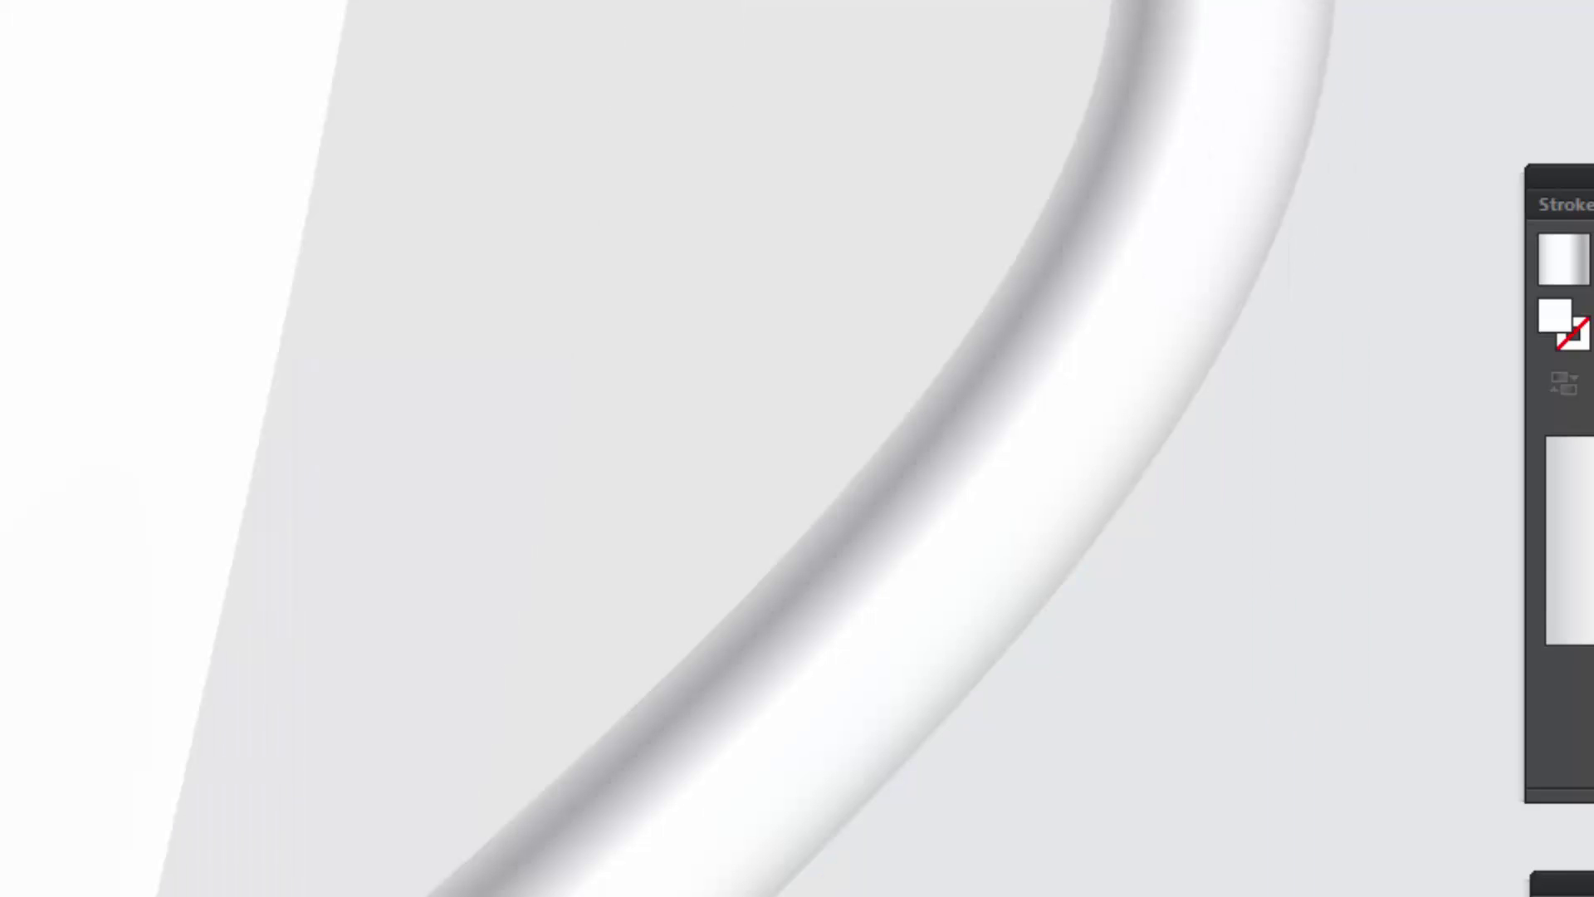
scroll(797, 448, "left", 5)
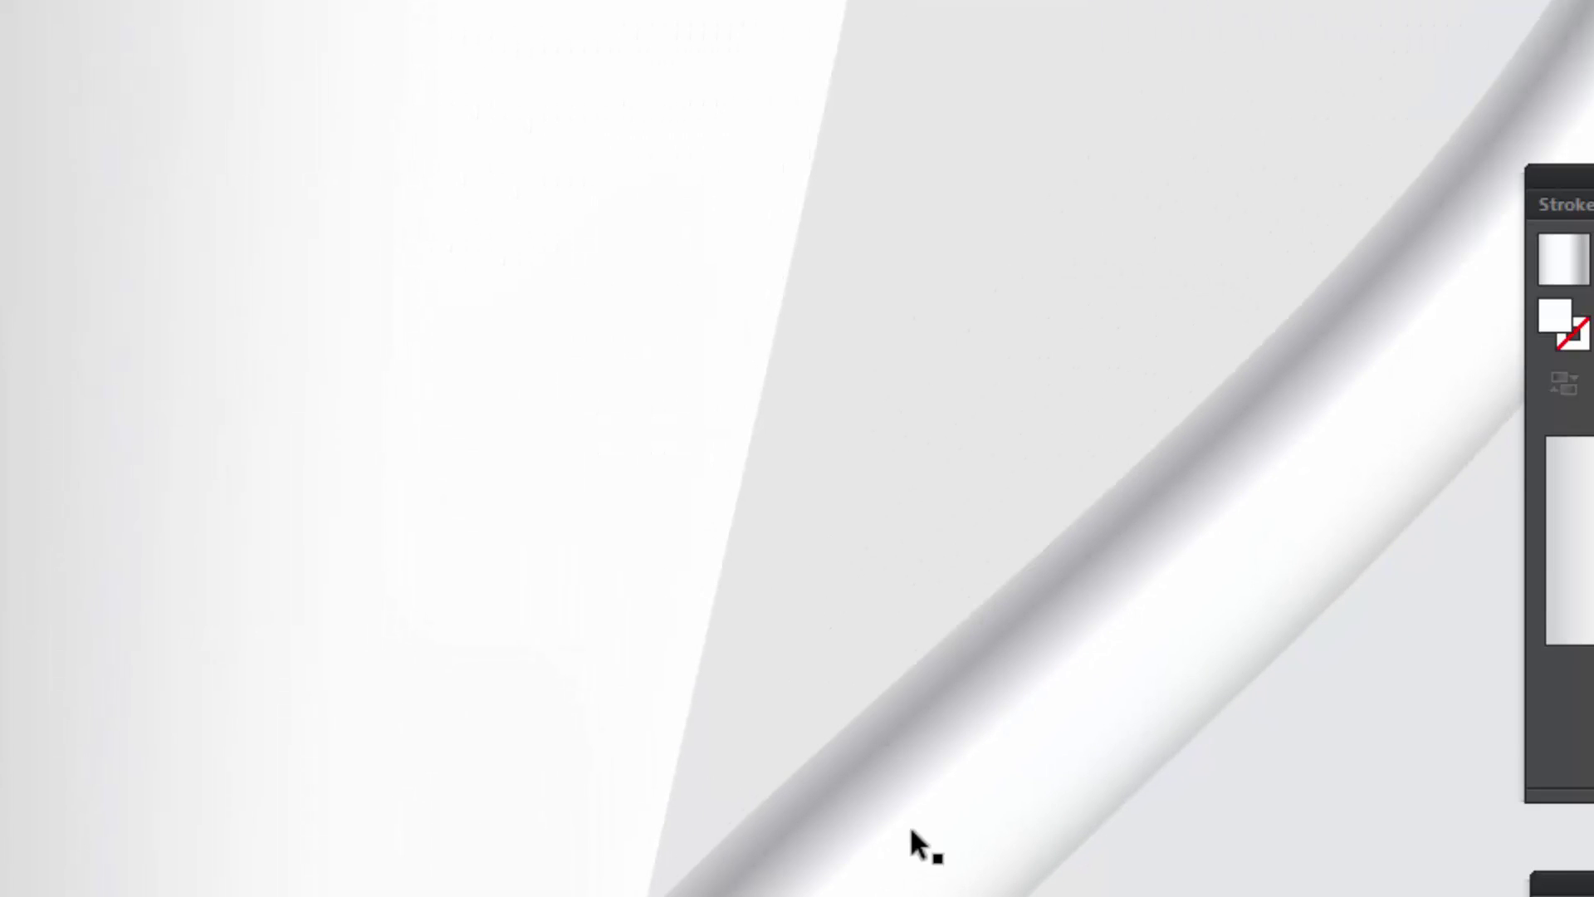
left_click(910, 825)
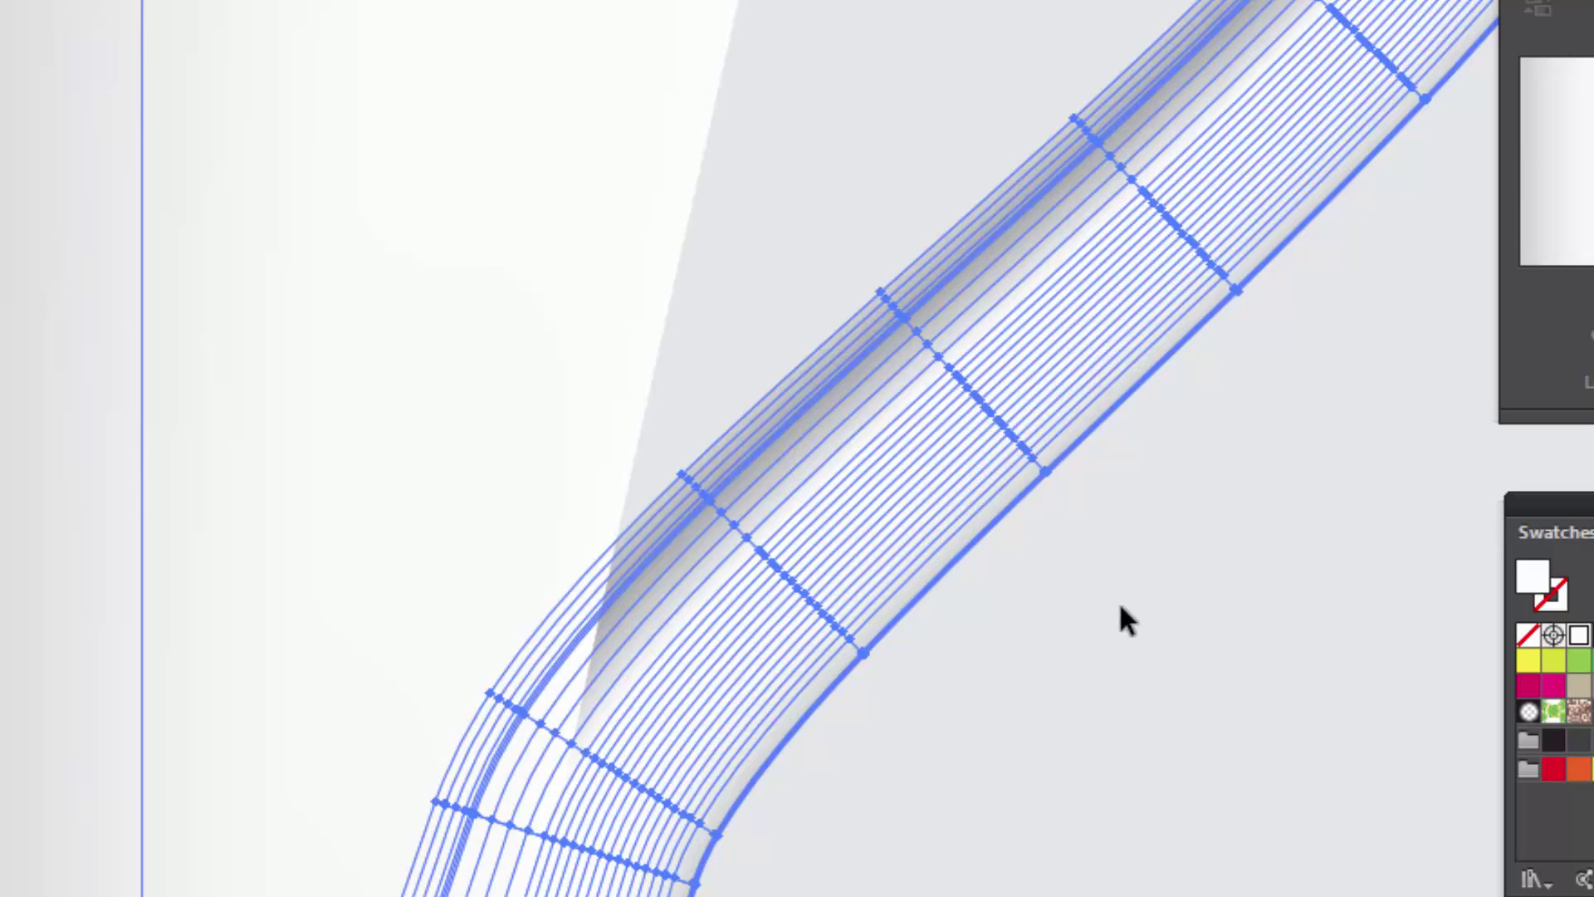
key("space")
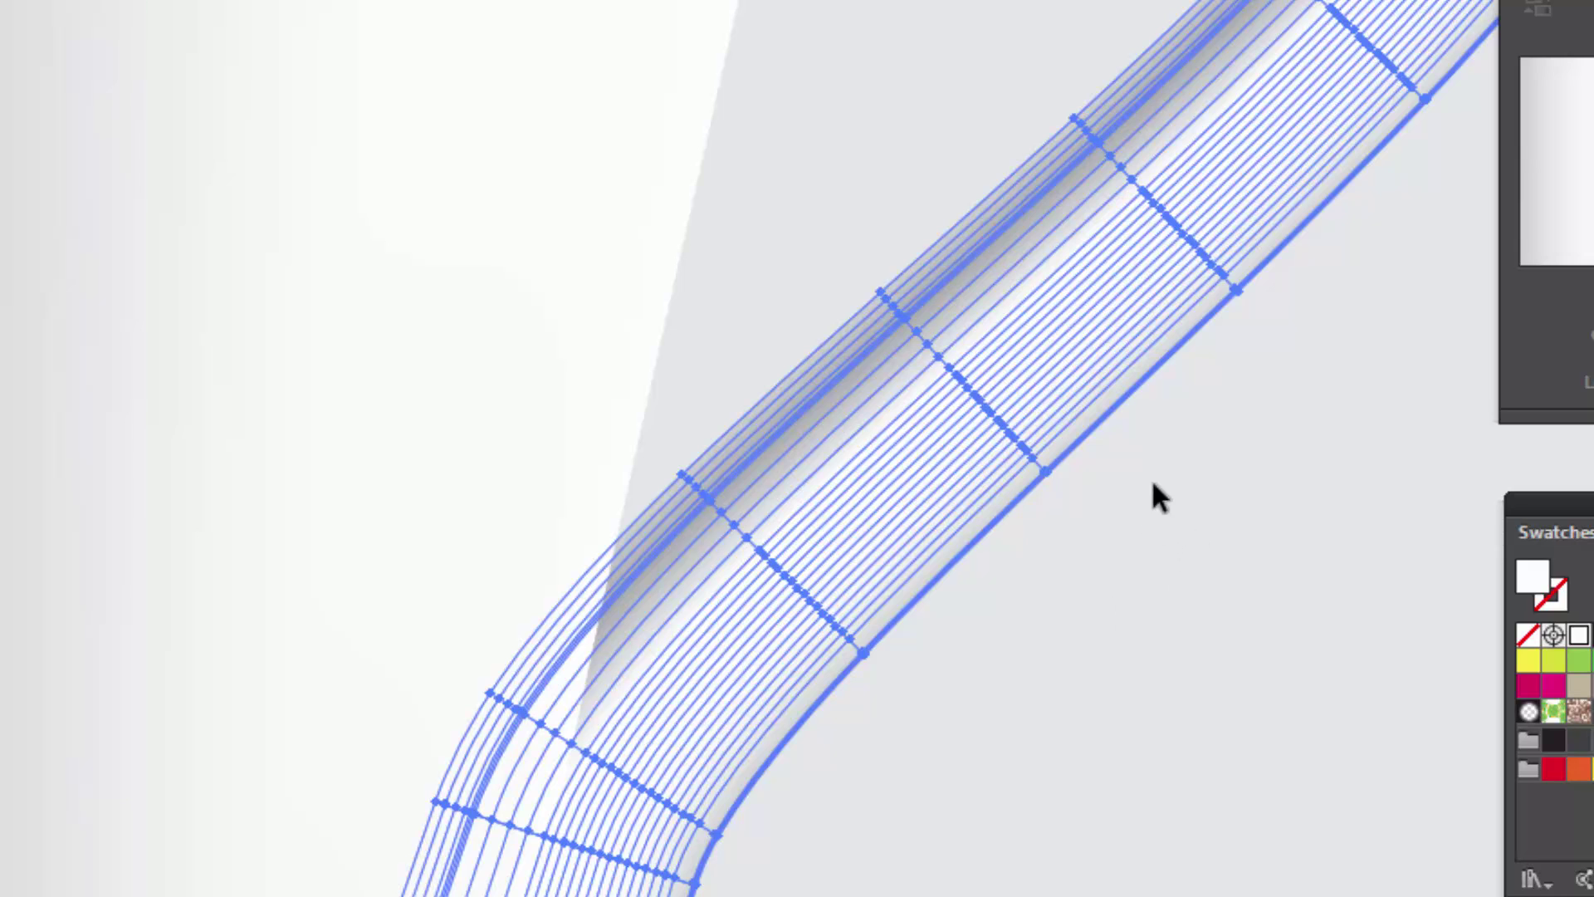
key("ctrl+plus")
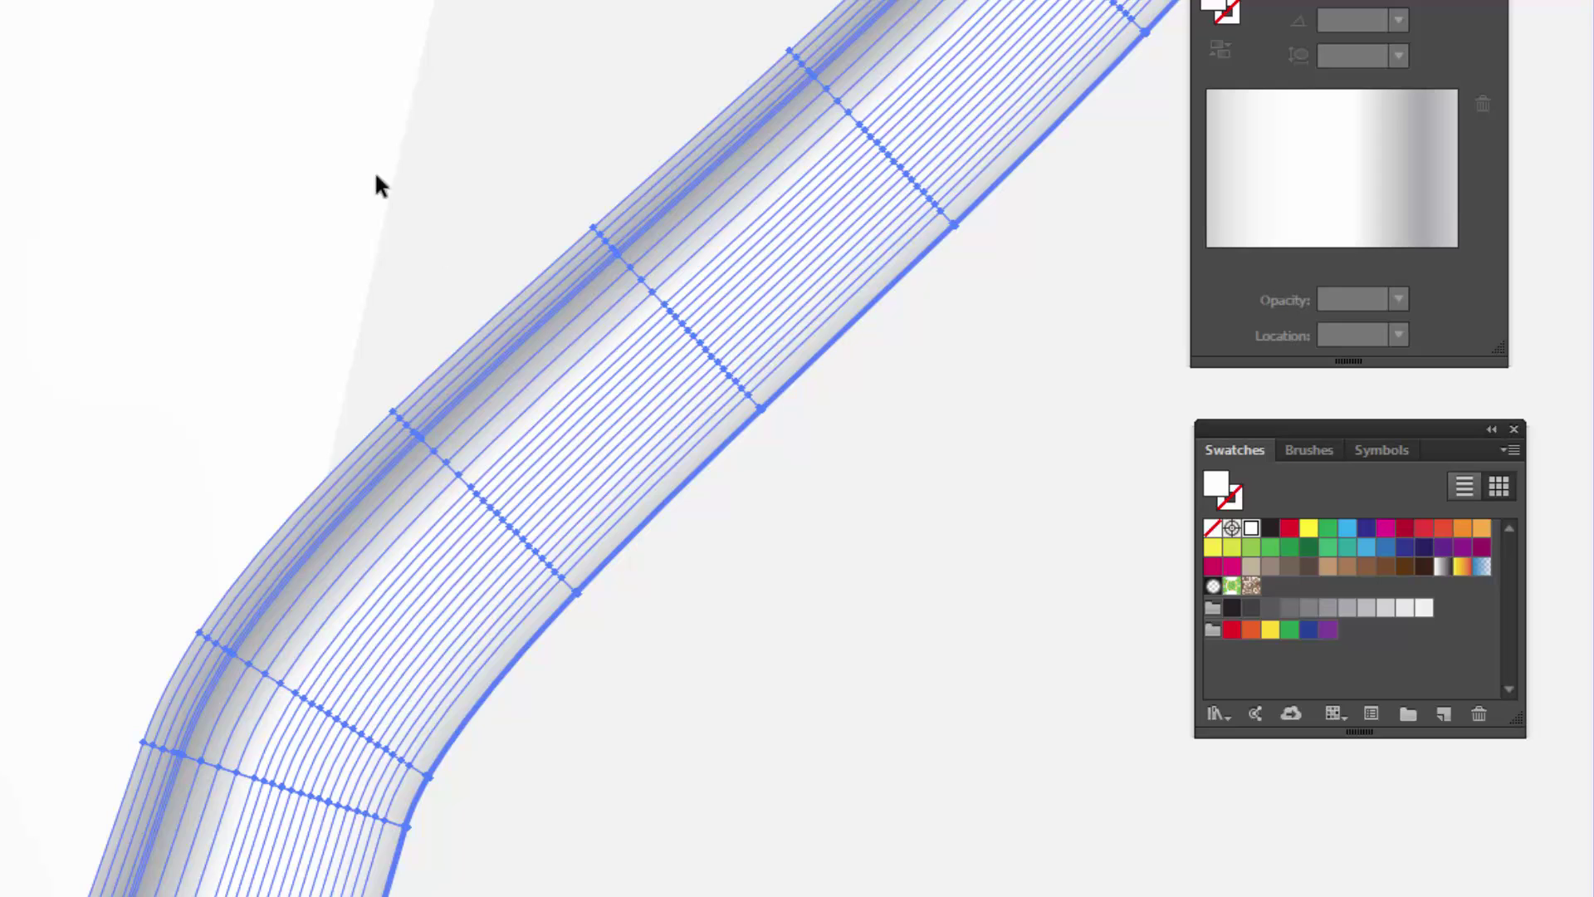
left_click_drag(445, 249, 171, 36)
left_click(433, 601)
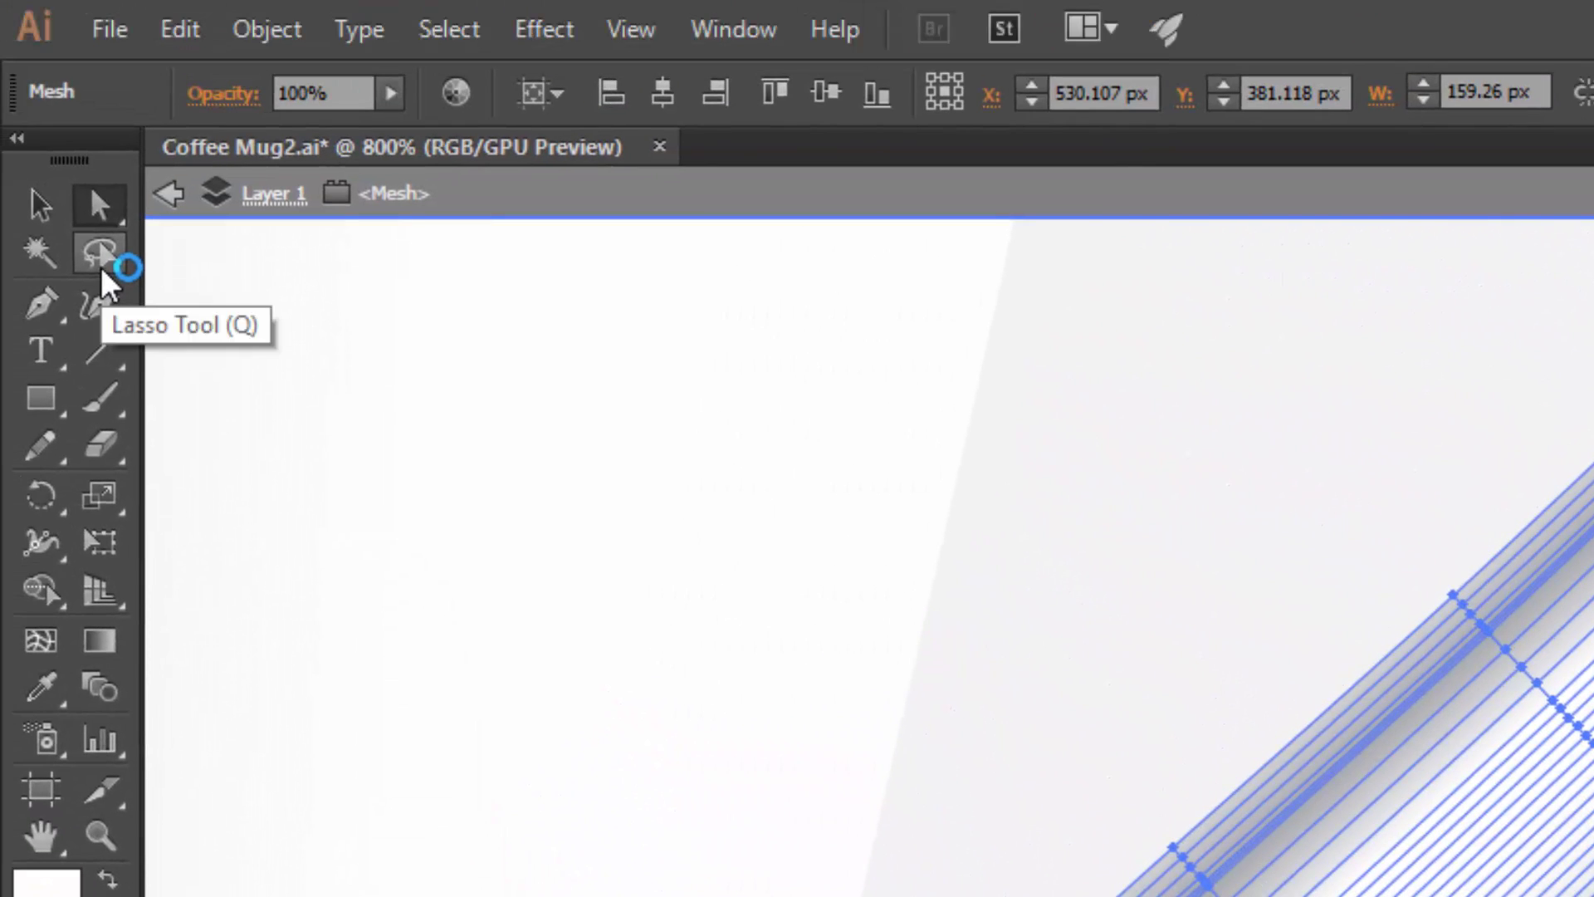
Lasso the mesh points along the handle's upper edge and colour them dark grey.
left_click(102, 268)
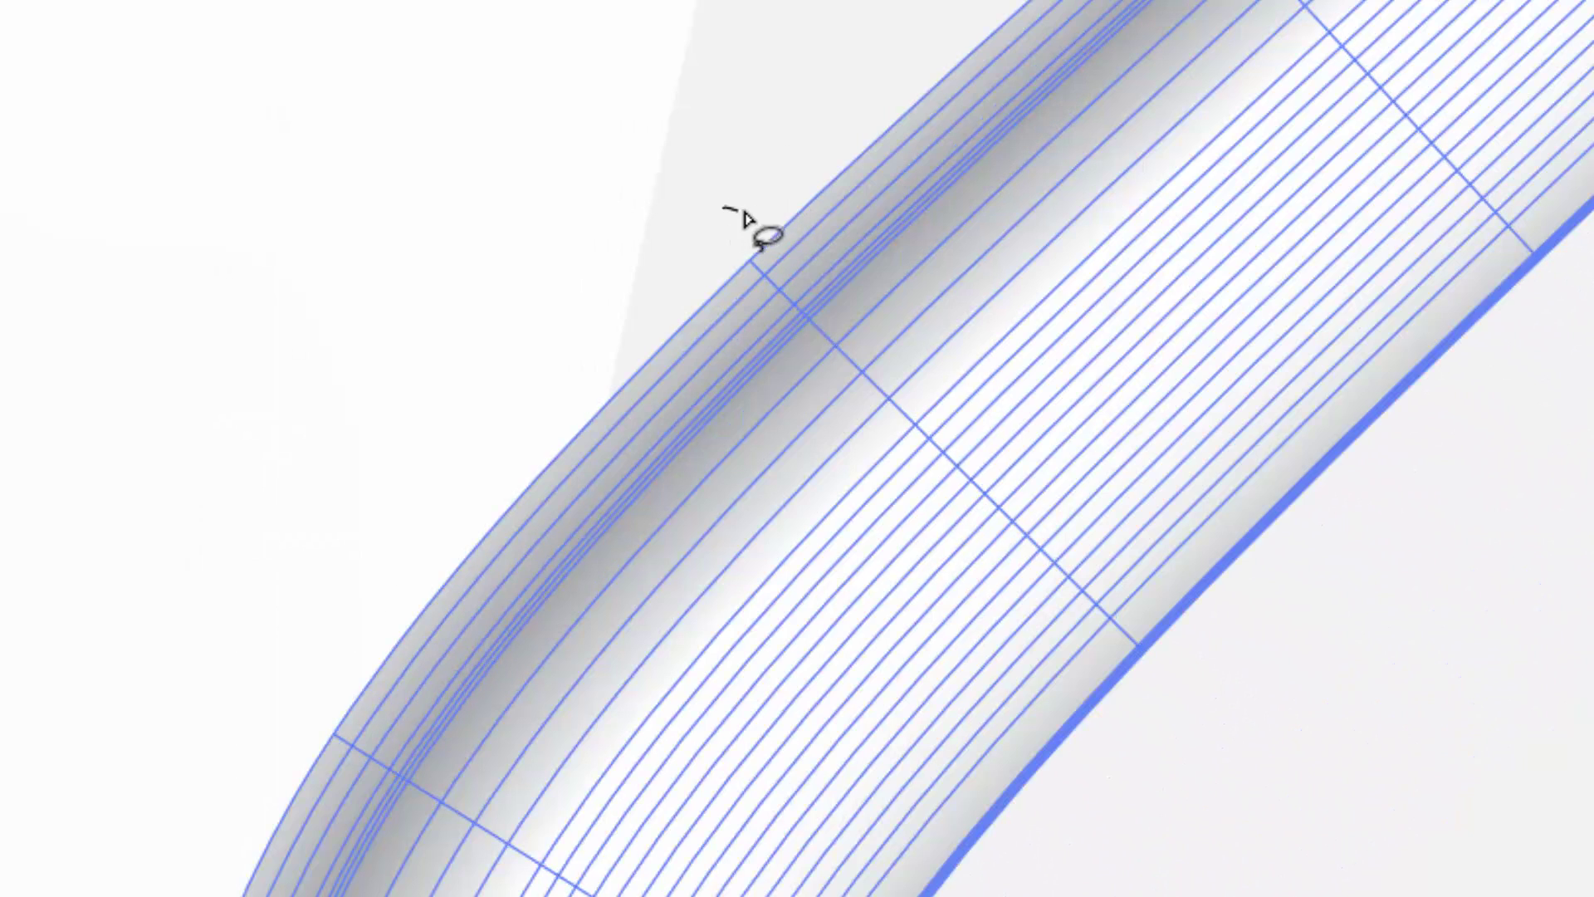
left_click_drag(743, 213, 823, 289)
mouse_move(803, 341)
left_mouse_down()
mouse_move(427, 773)
mouse_move(341, 790)
mouse_move(363, 544)
mouse_move(468, 404)
mouse_move(661, 241)
left_mouse_up()
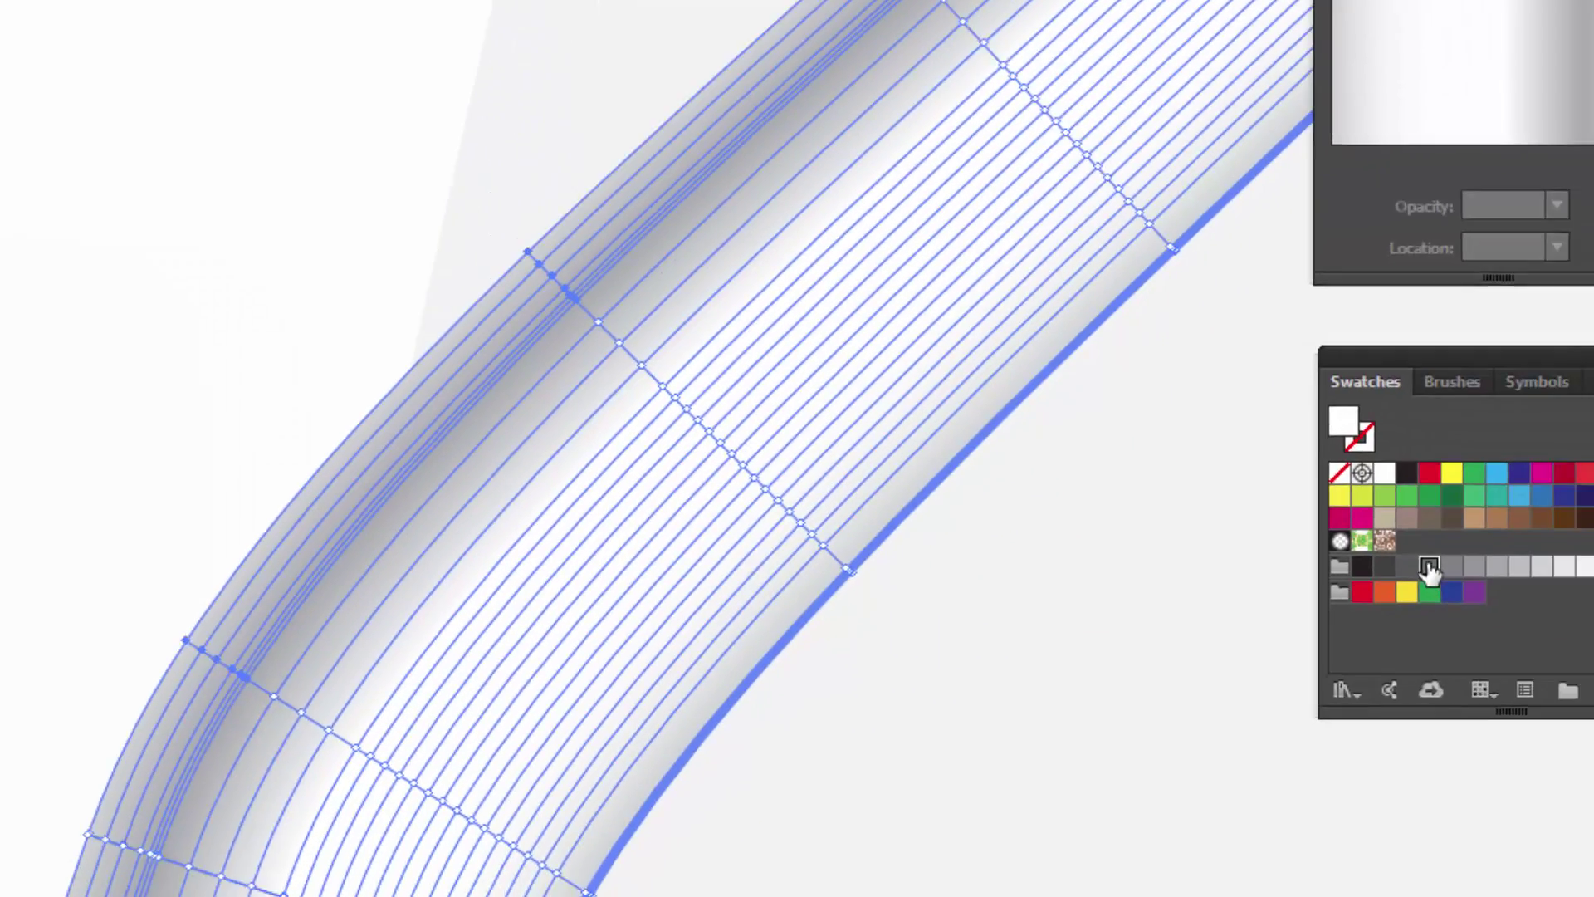
left_click(1250, 534)
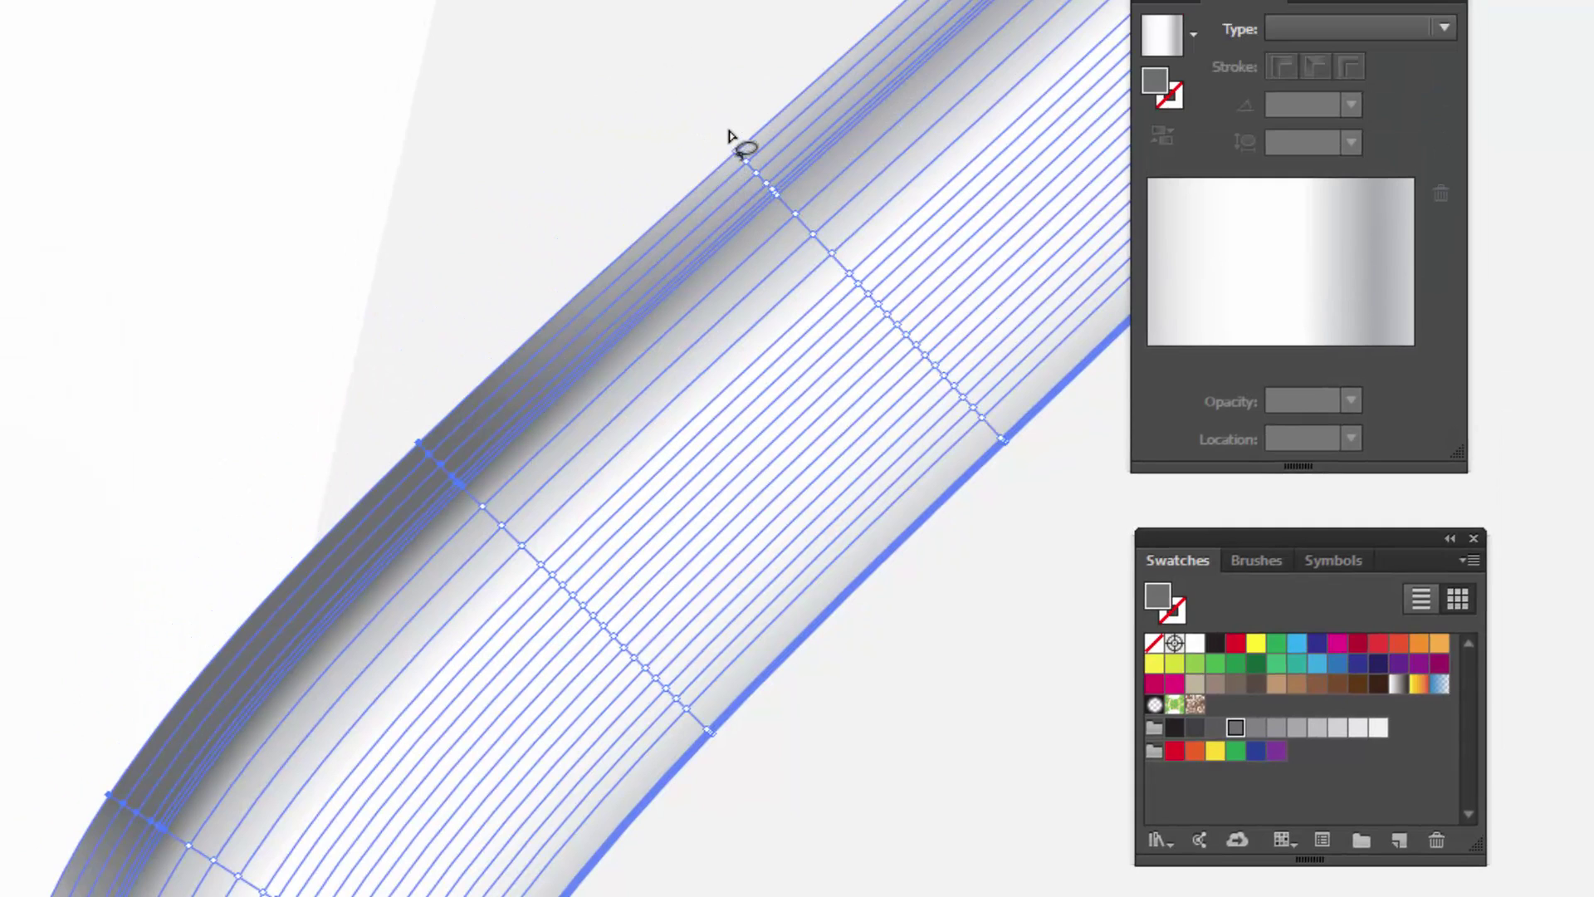
Lasso the mesh points on the handle's inner curve and colour them grey.
key("ctrl+minus")
left_click_drag(833, 190, 669, 687)
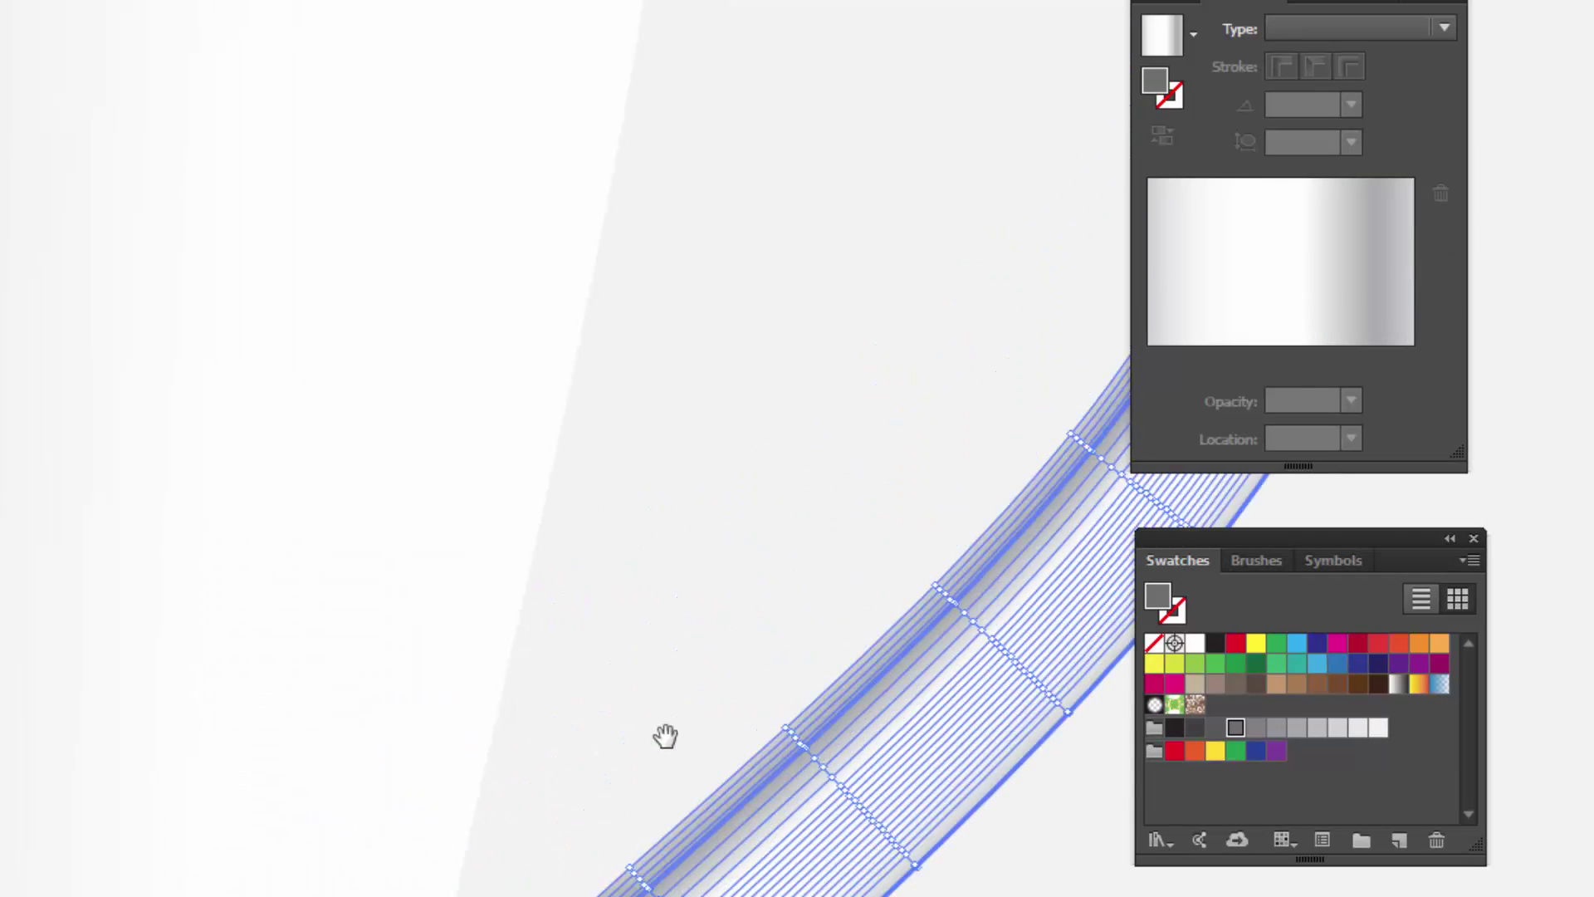
key("ctrl+minus")
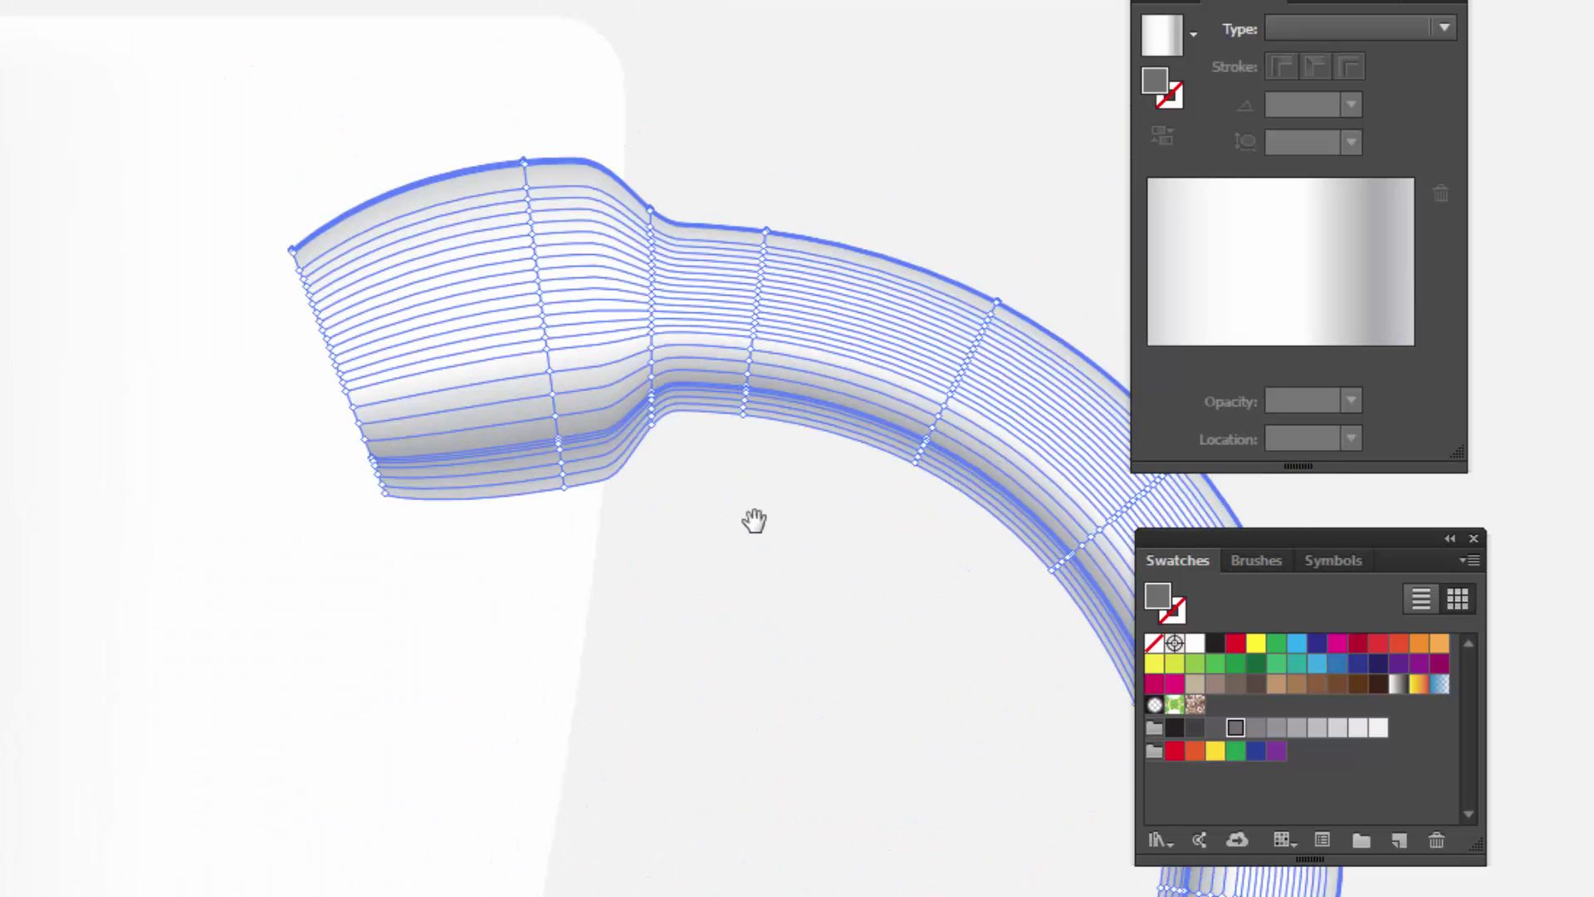
key("ctrl+plus")
key("ctrl+plus")
mouse_move(252, 387)
left_mouse_down()
mouse_move(260, 306)
mouse_move(331, 266)
mouse_move(456, 263)
mouse_move(466, 384)
mouse_move(278, 408)
left_mouse_up()
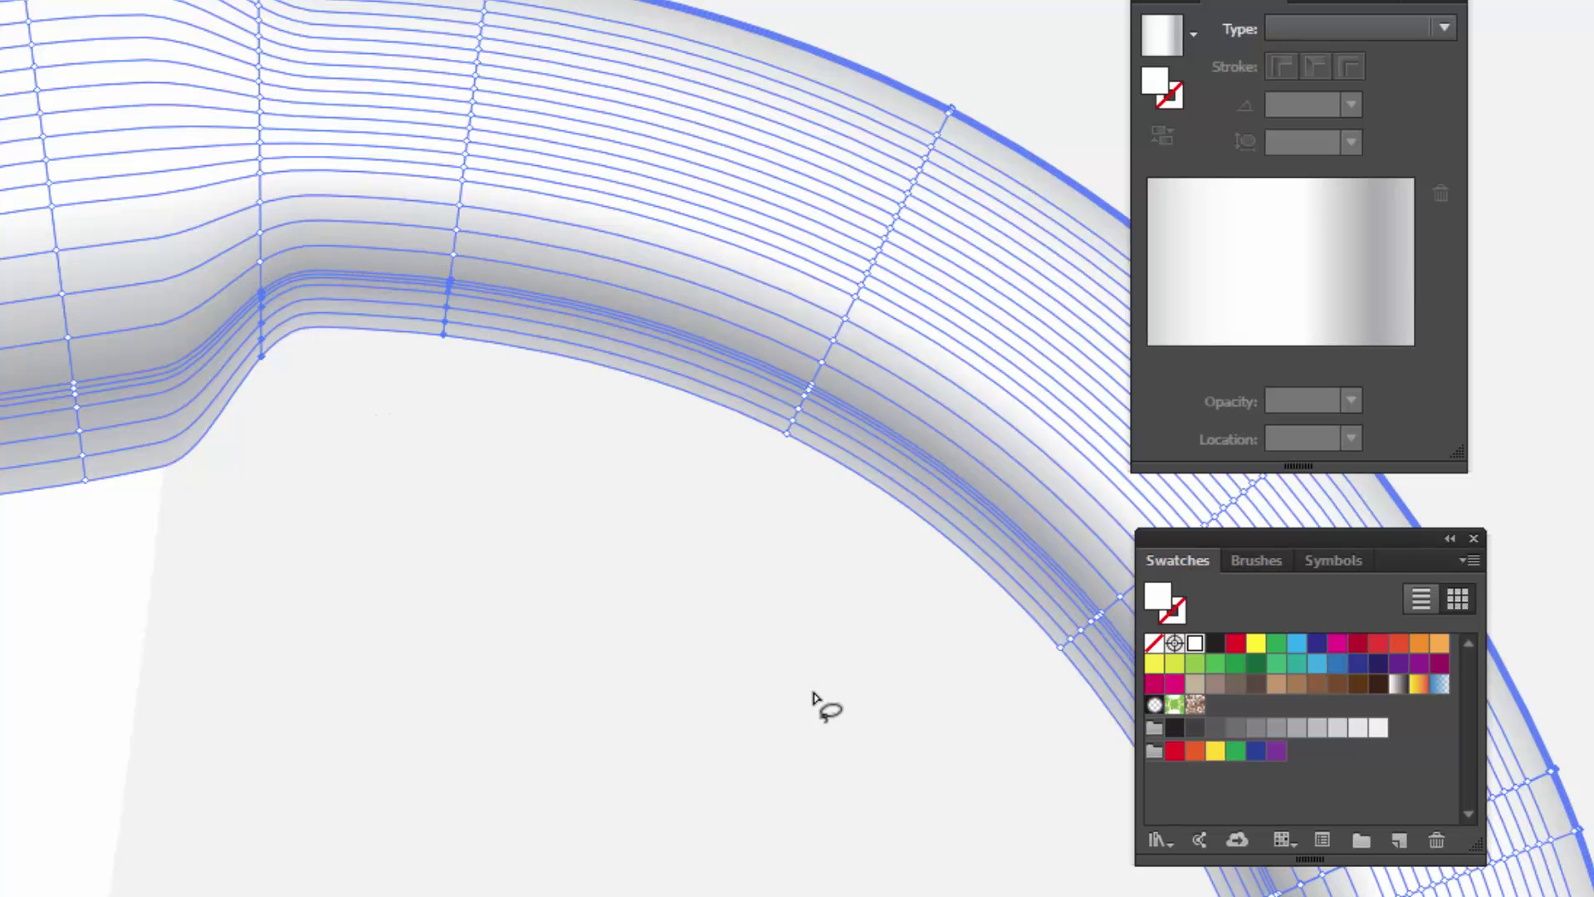
left_click(1237, 730)
Grey another row of handle mesh points, then deselect to preview the shading.
key("ctrl+minus")
mouse_move(452, 384)
left_mouse_down()
mouse_move(420, 292)
mouse_move(455, 261)
mouse_move(686, 284)
mouse_move(815, 349)
mouse_move(775, 384)
mouse_move(516, 399)
left_mouse_up()
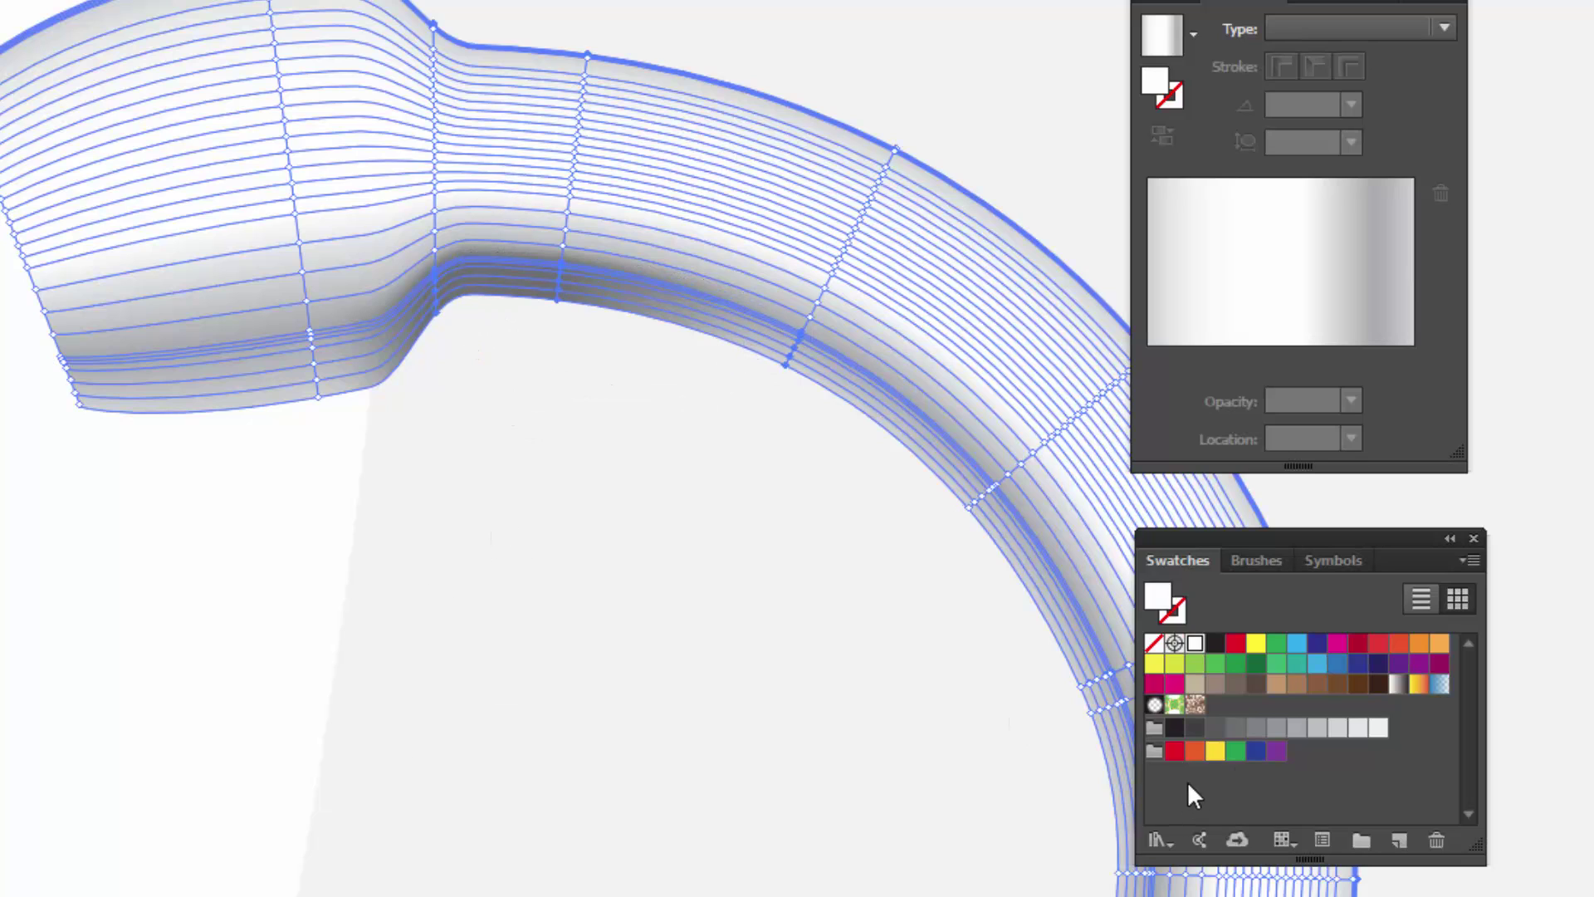
left_click(1235, 727)
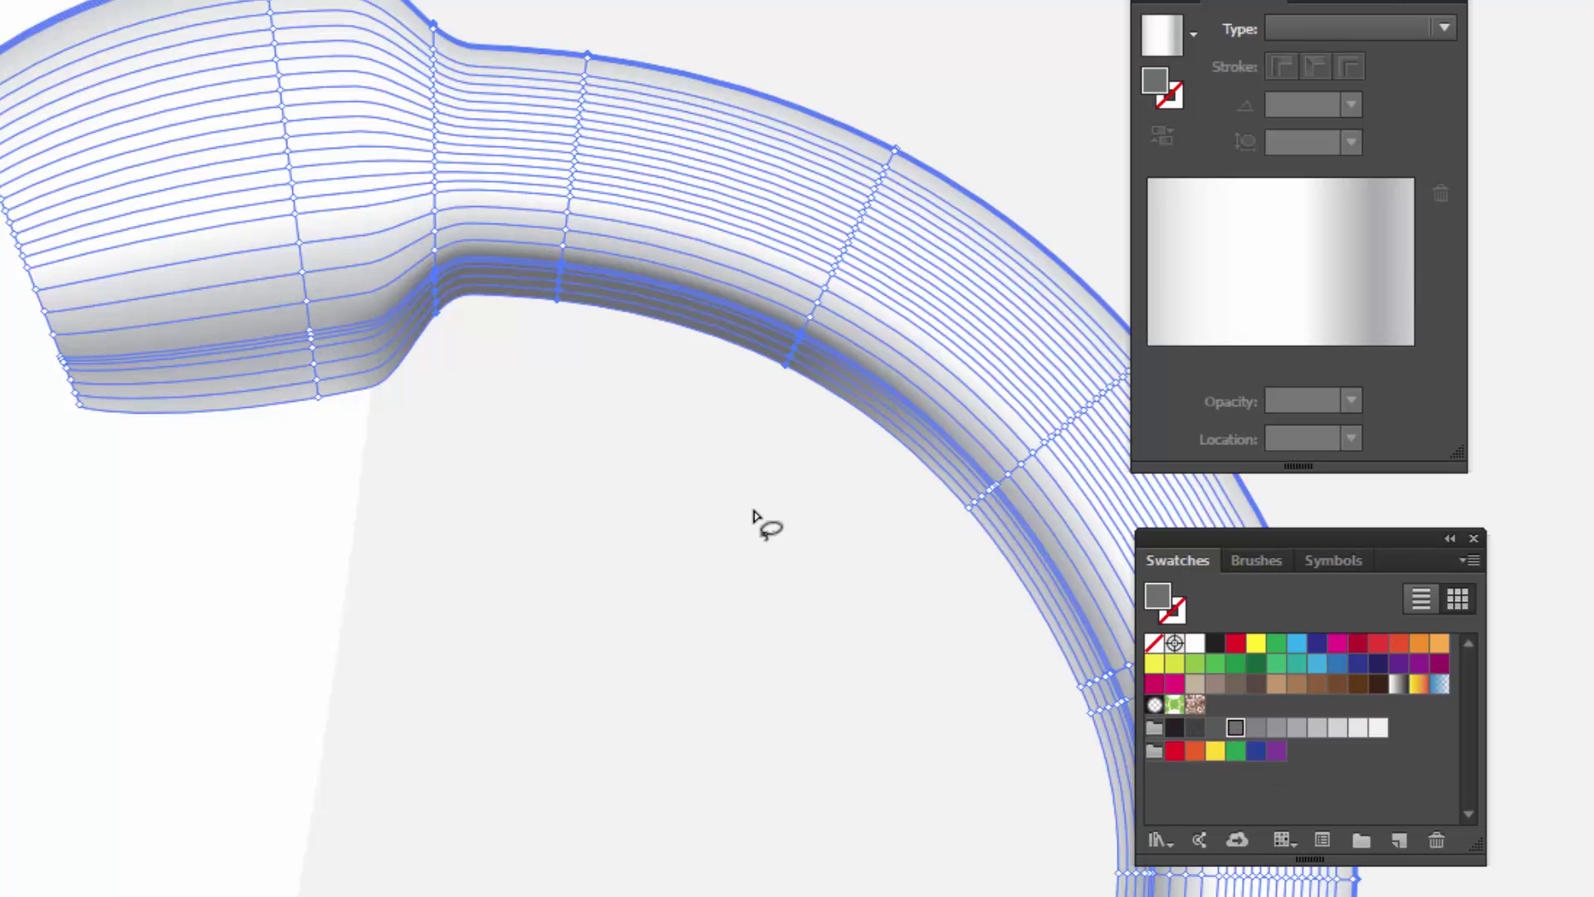
key("v")
left_click(640, 597)
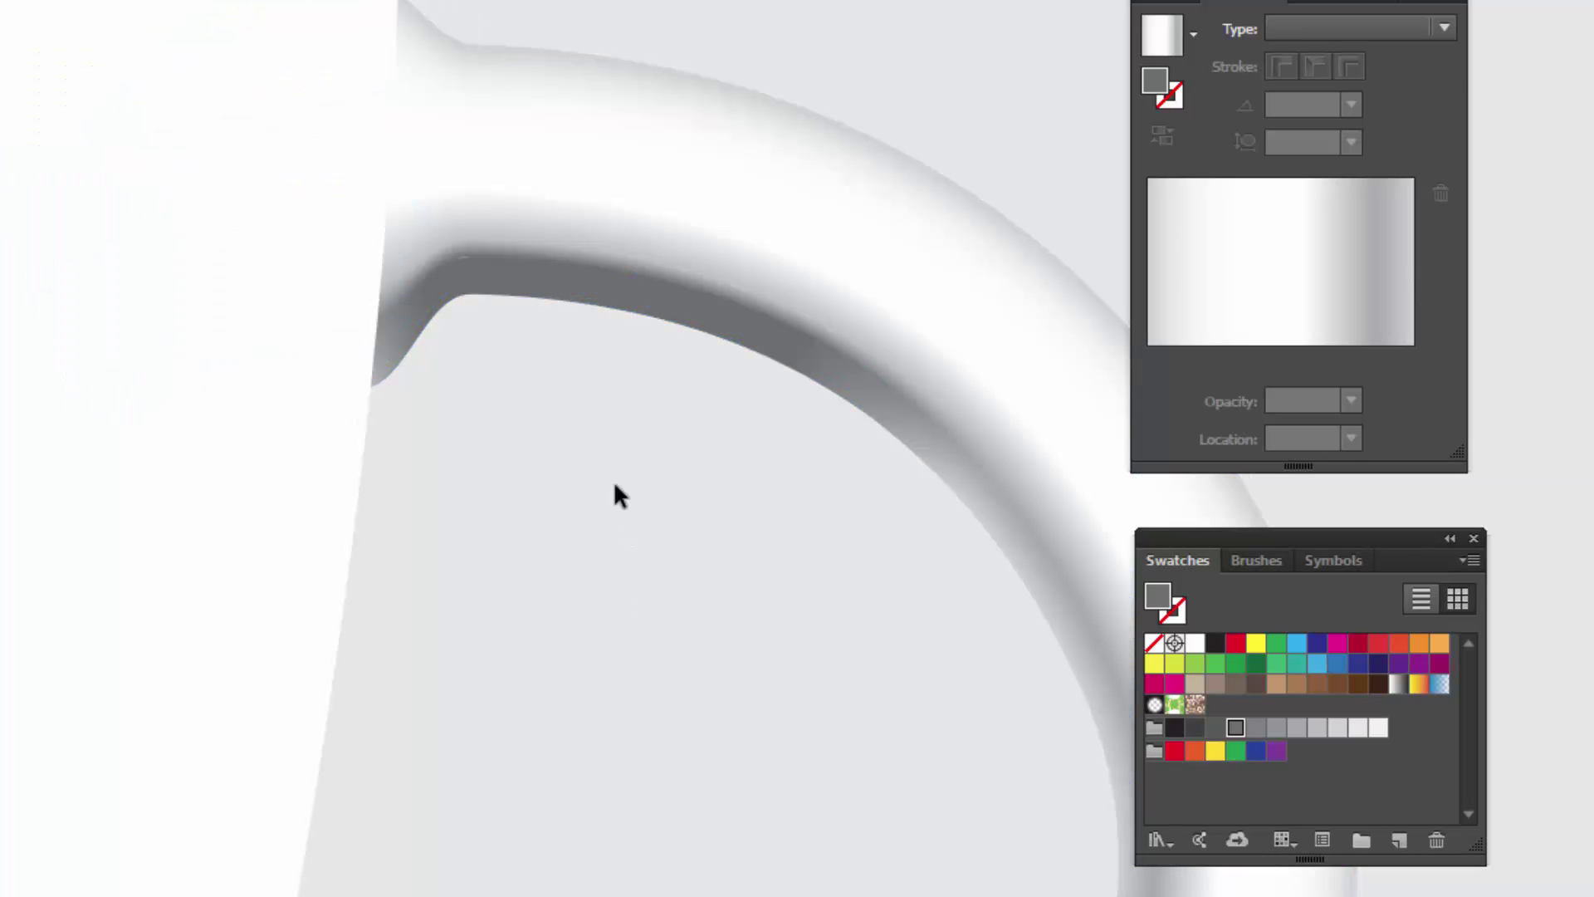
left_click(515, 232)
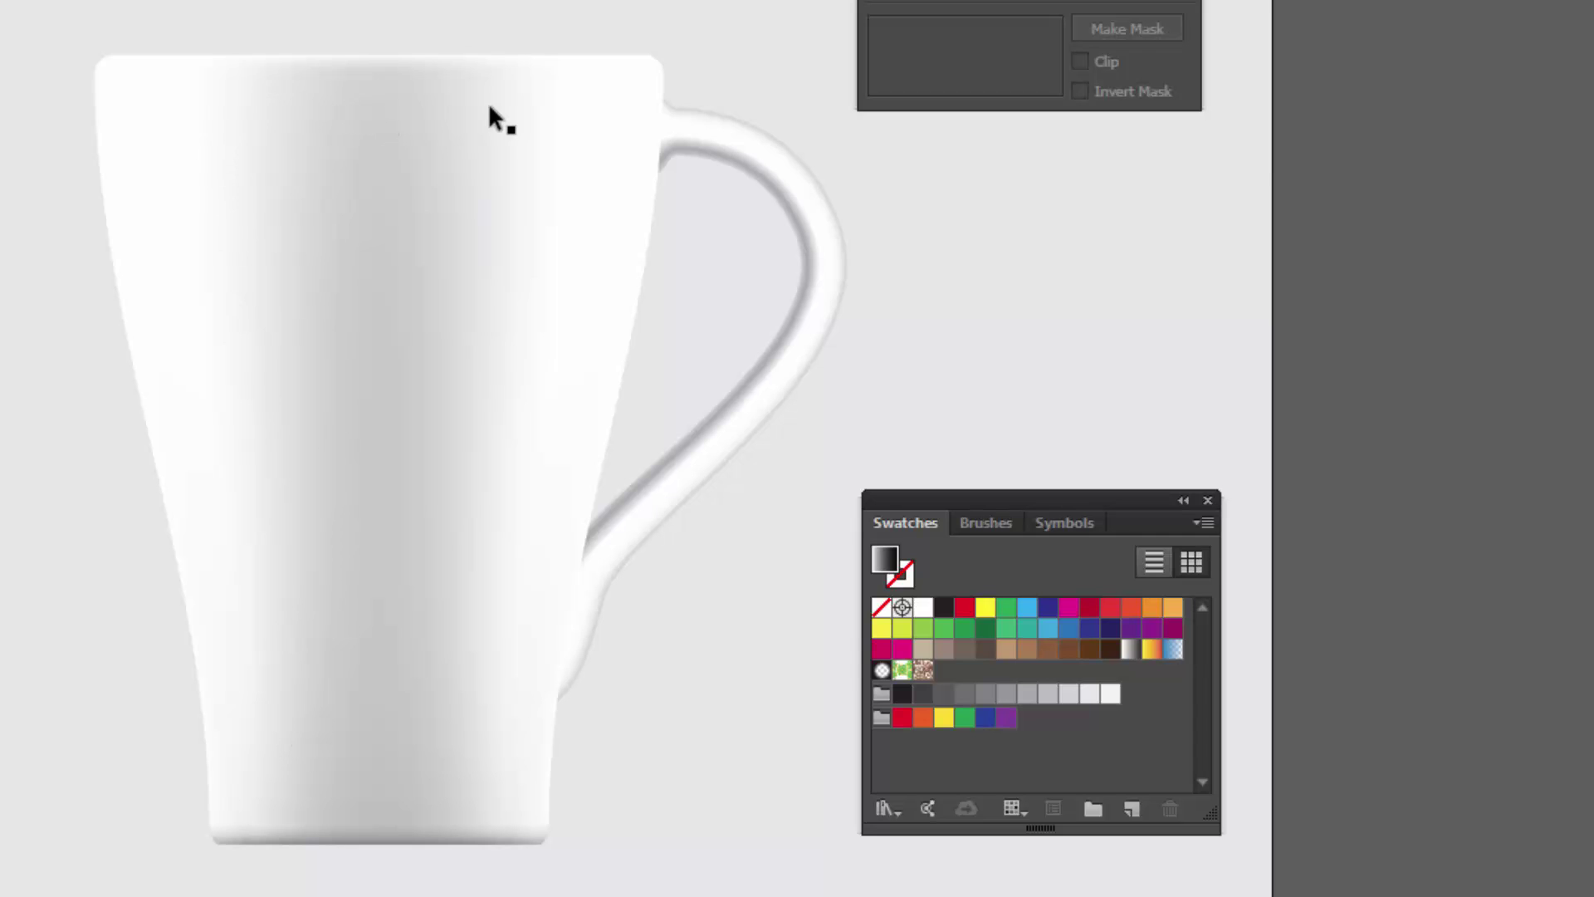
left_click_drag(307, 45, 214, 27)
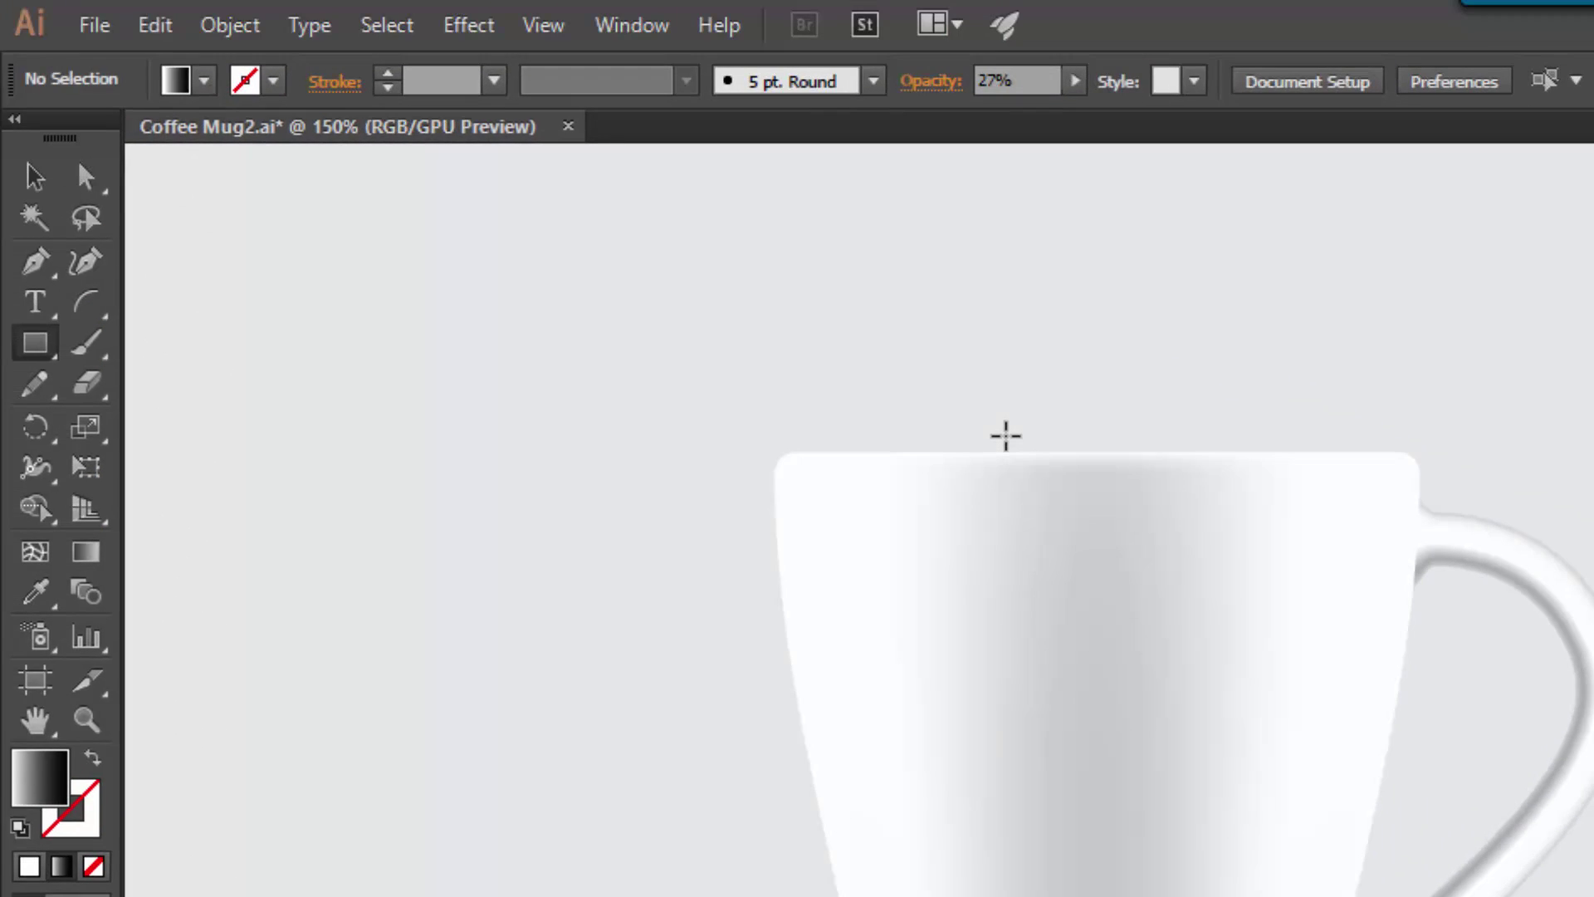
Draw a narrow white-to-black gradient bar down the mug, shorten it, and recolour its dark stop.
left_click_drag(1008, 433, 1115, 893)
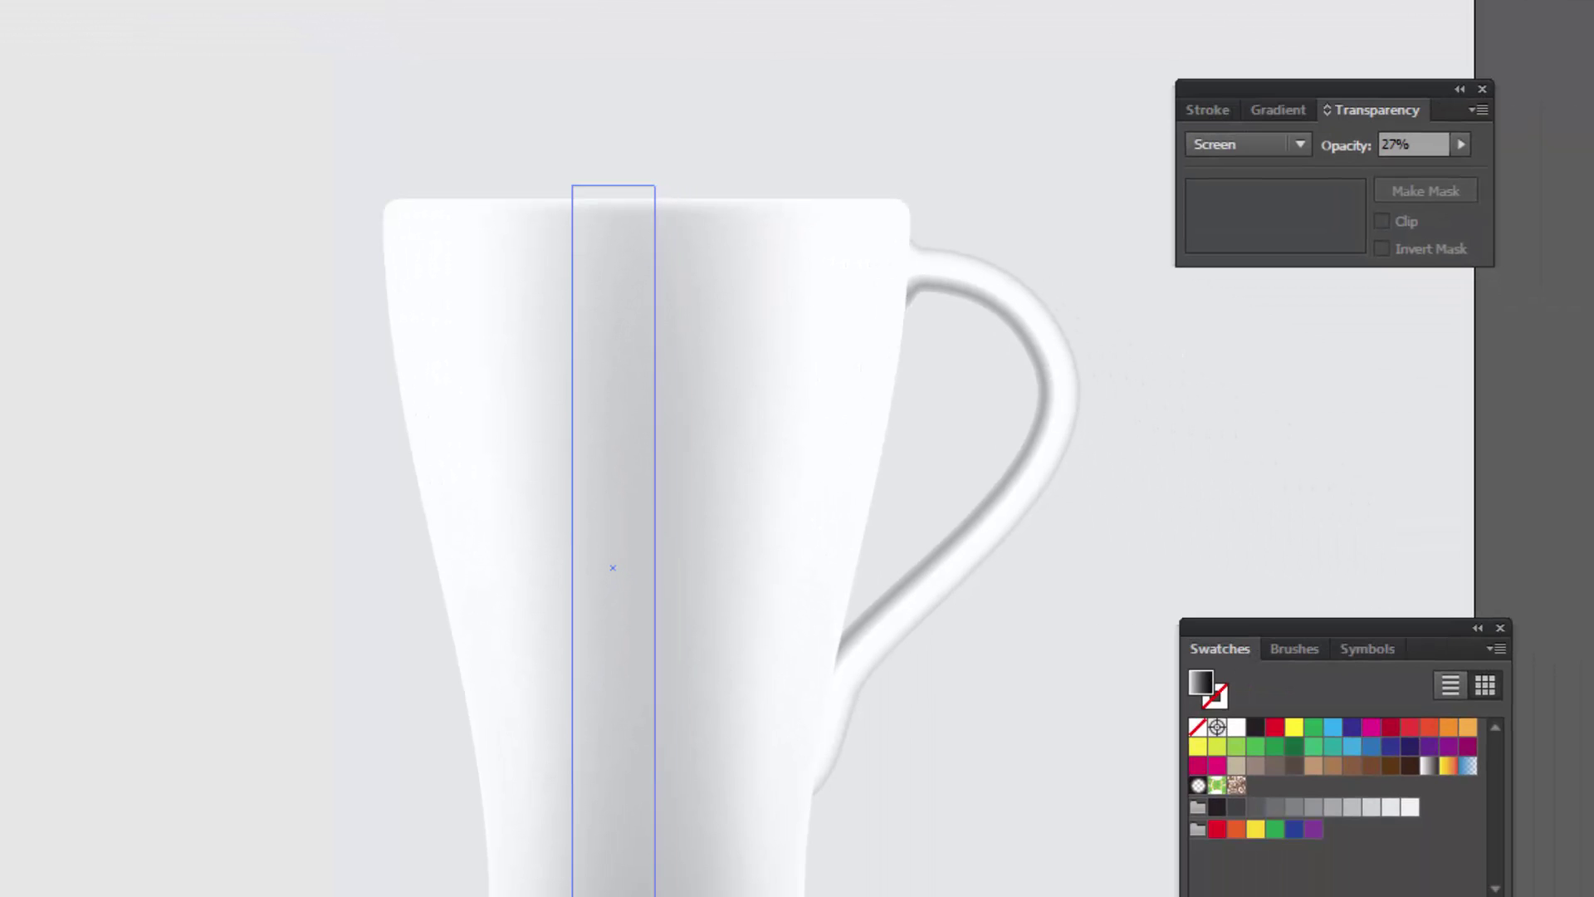
left_click_drag(656, 540, 649, 540)
key("ctrl+f")
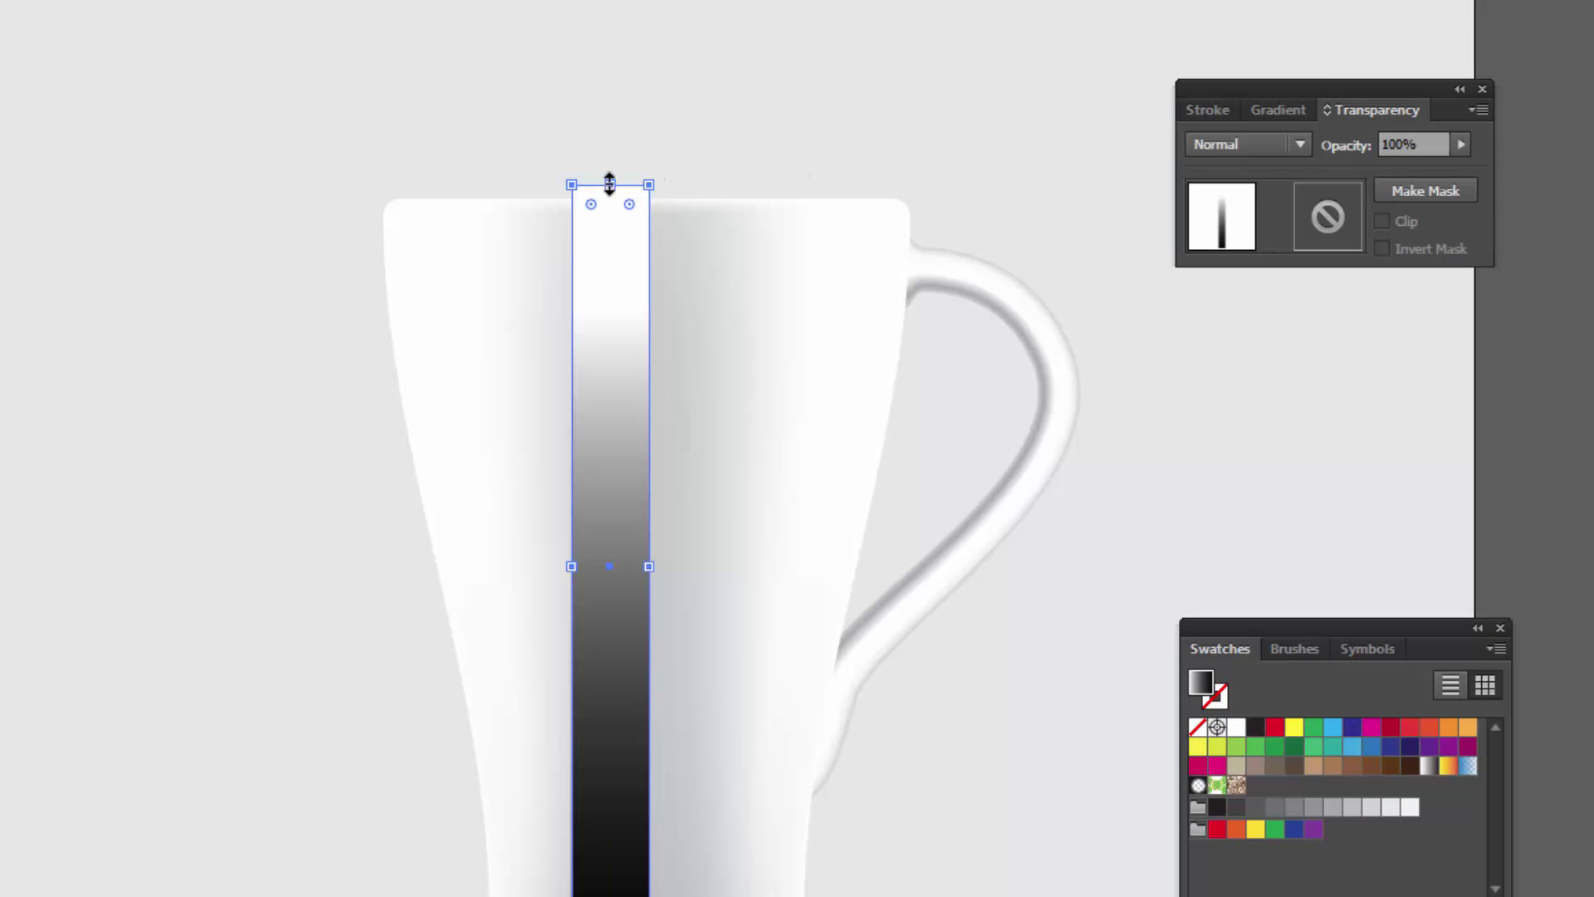
left_click_drag(610, 183, 601, 219)
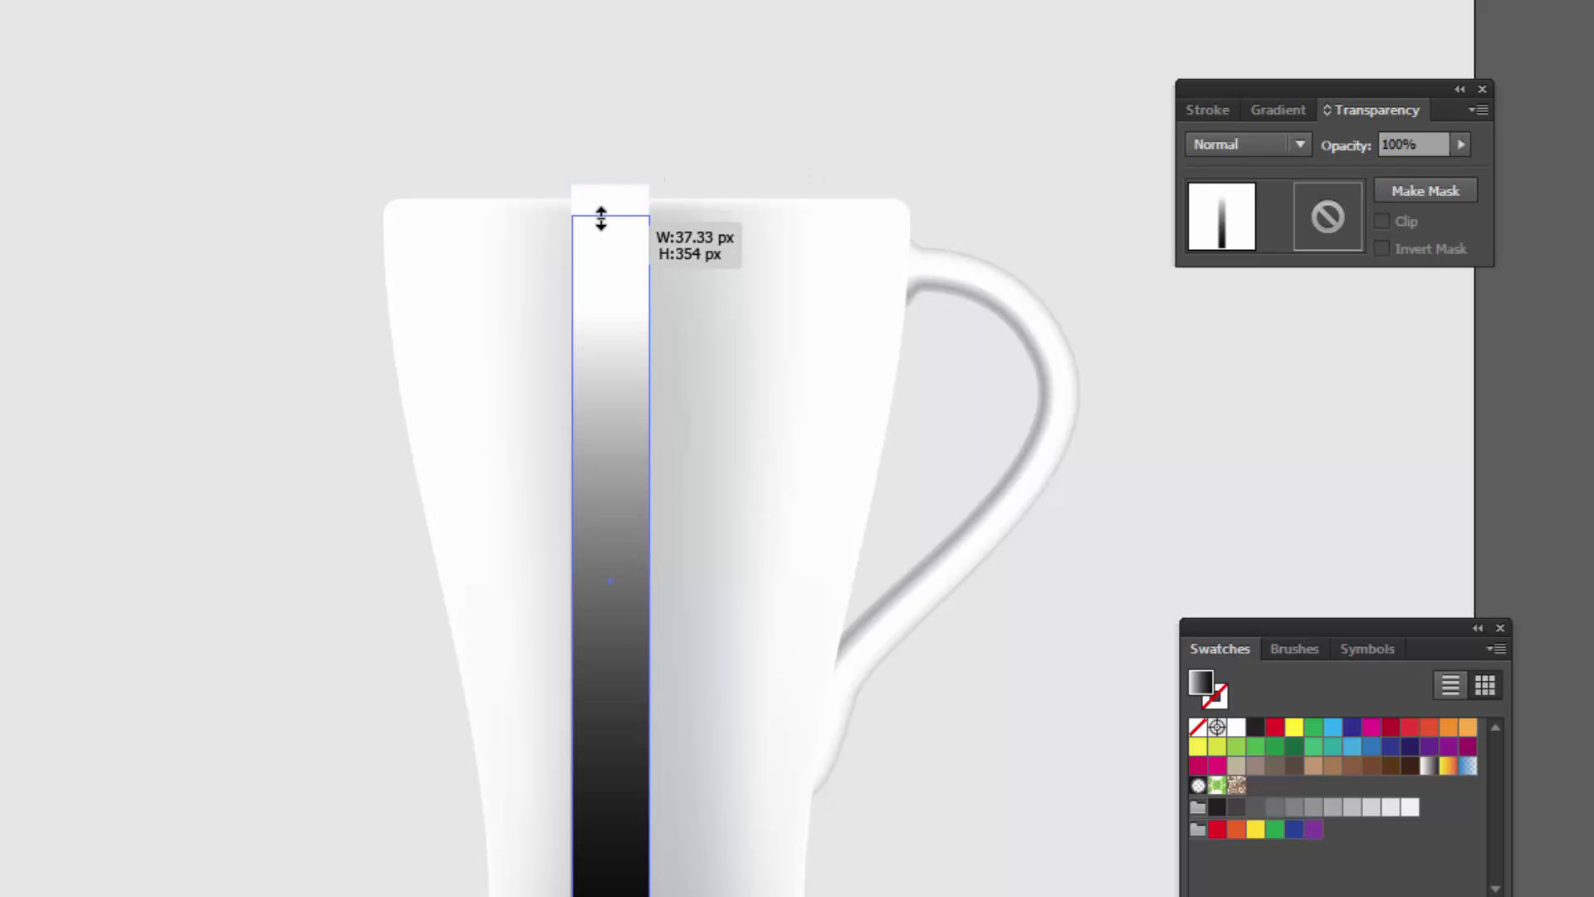
left_click(1279, 110)
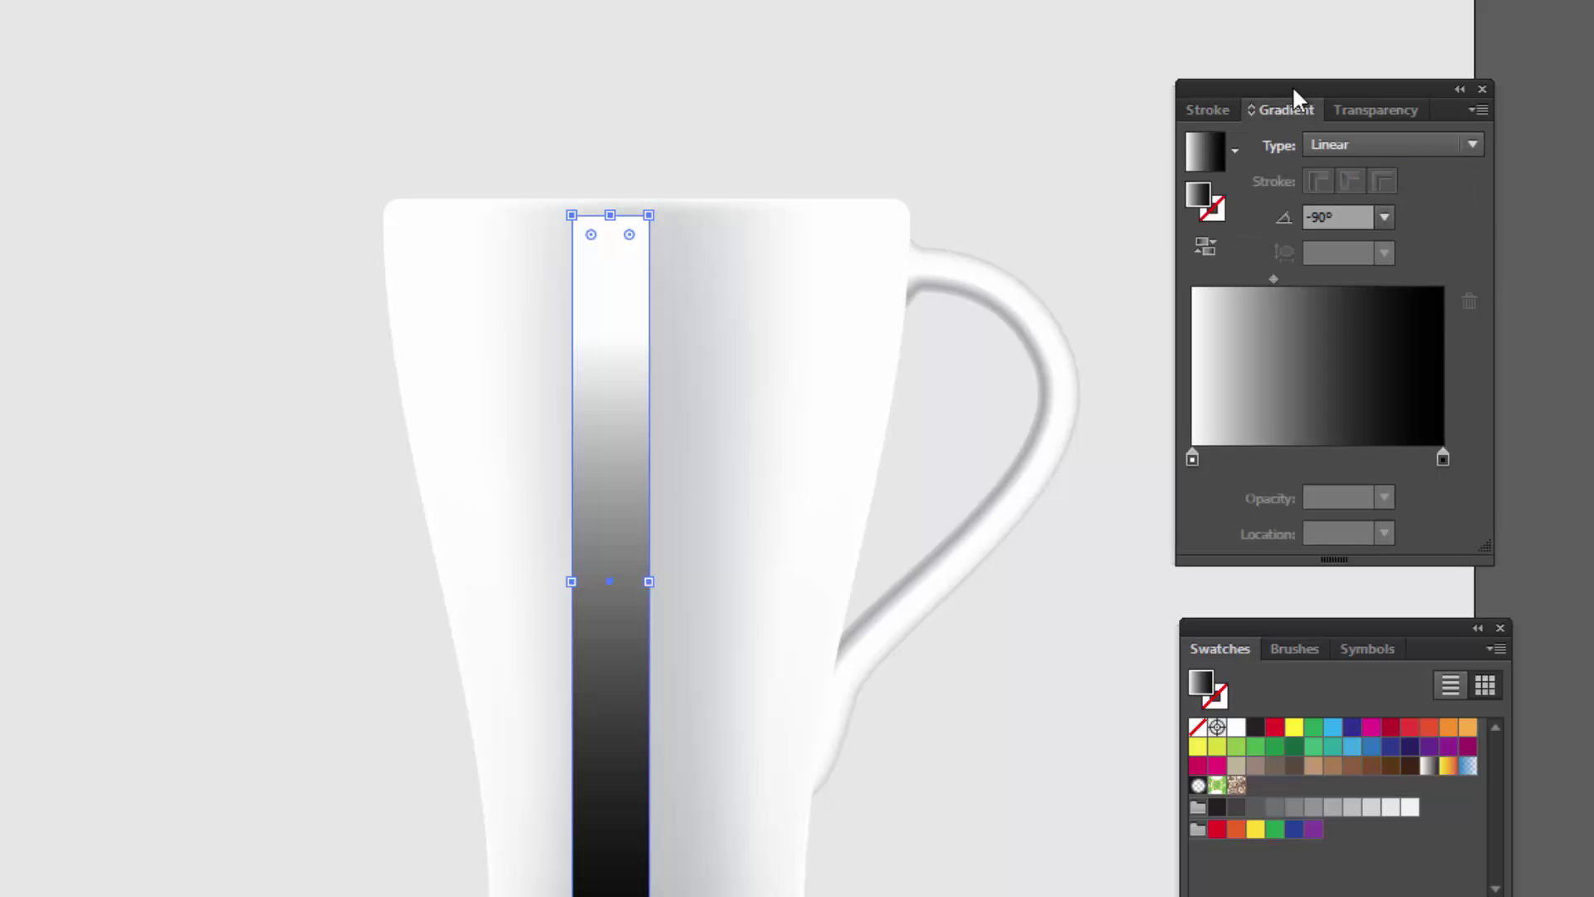
left_click_drag(1292, 85, 1267, 108)
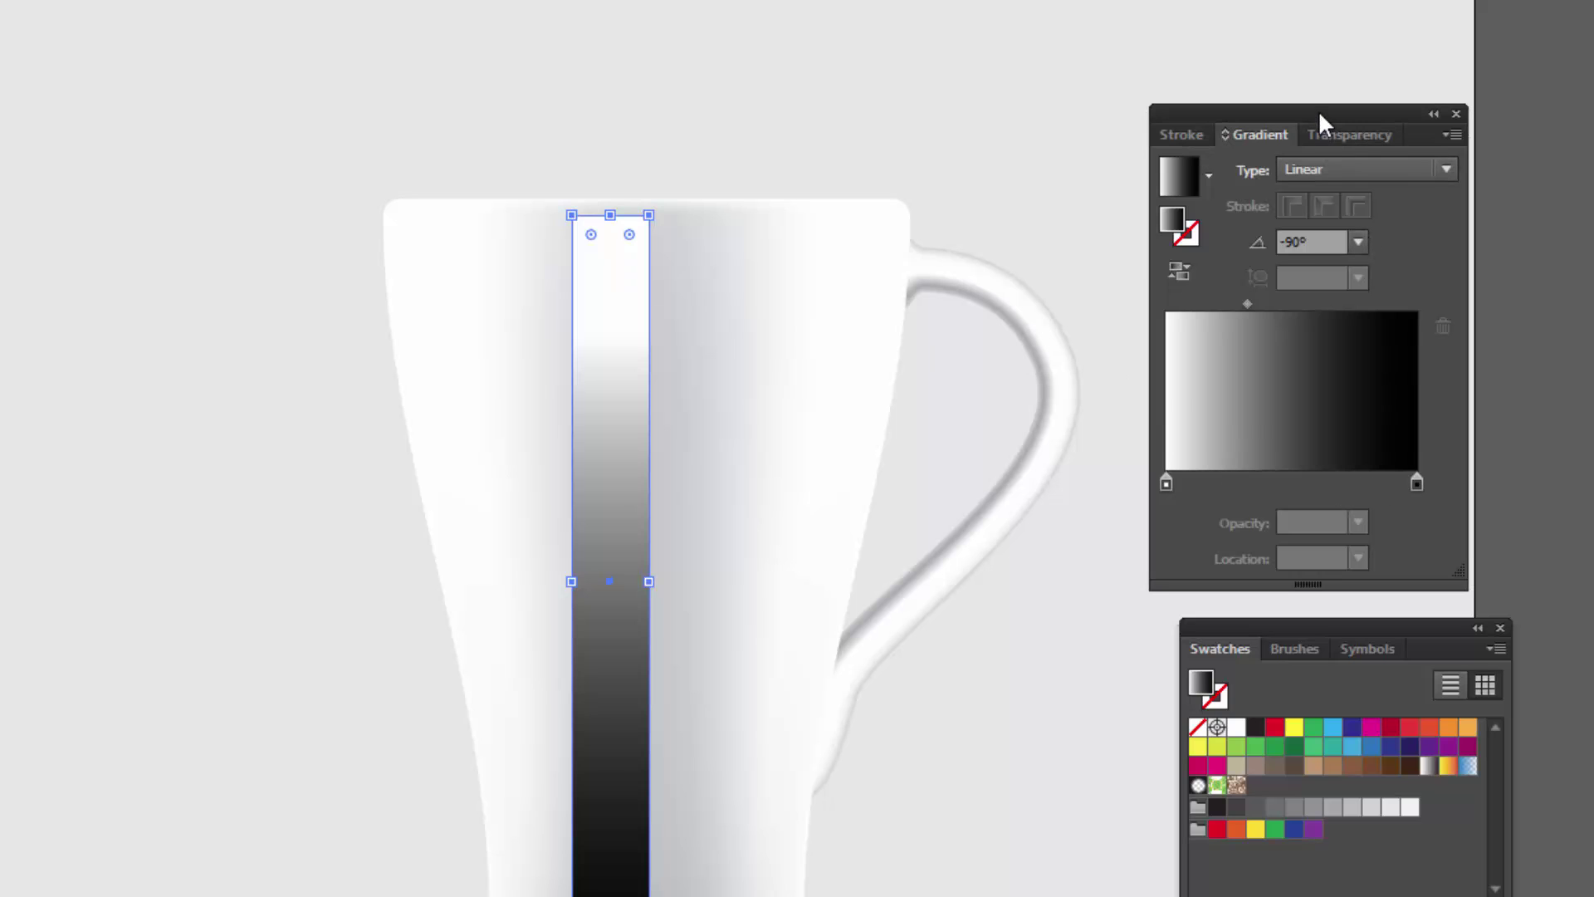
left_click_drag(1318, 112, 1285, 97)
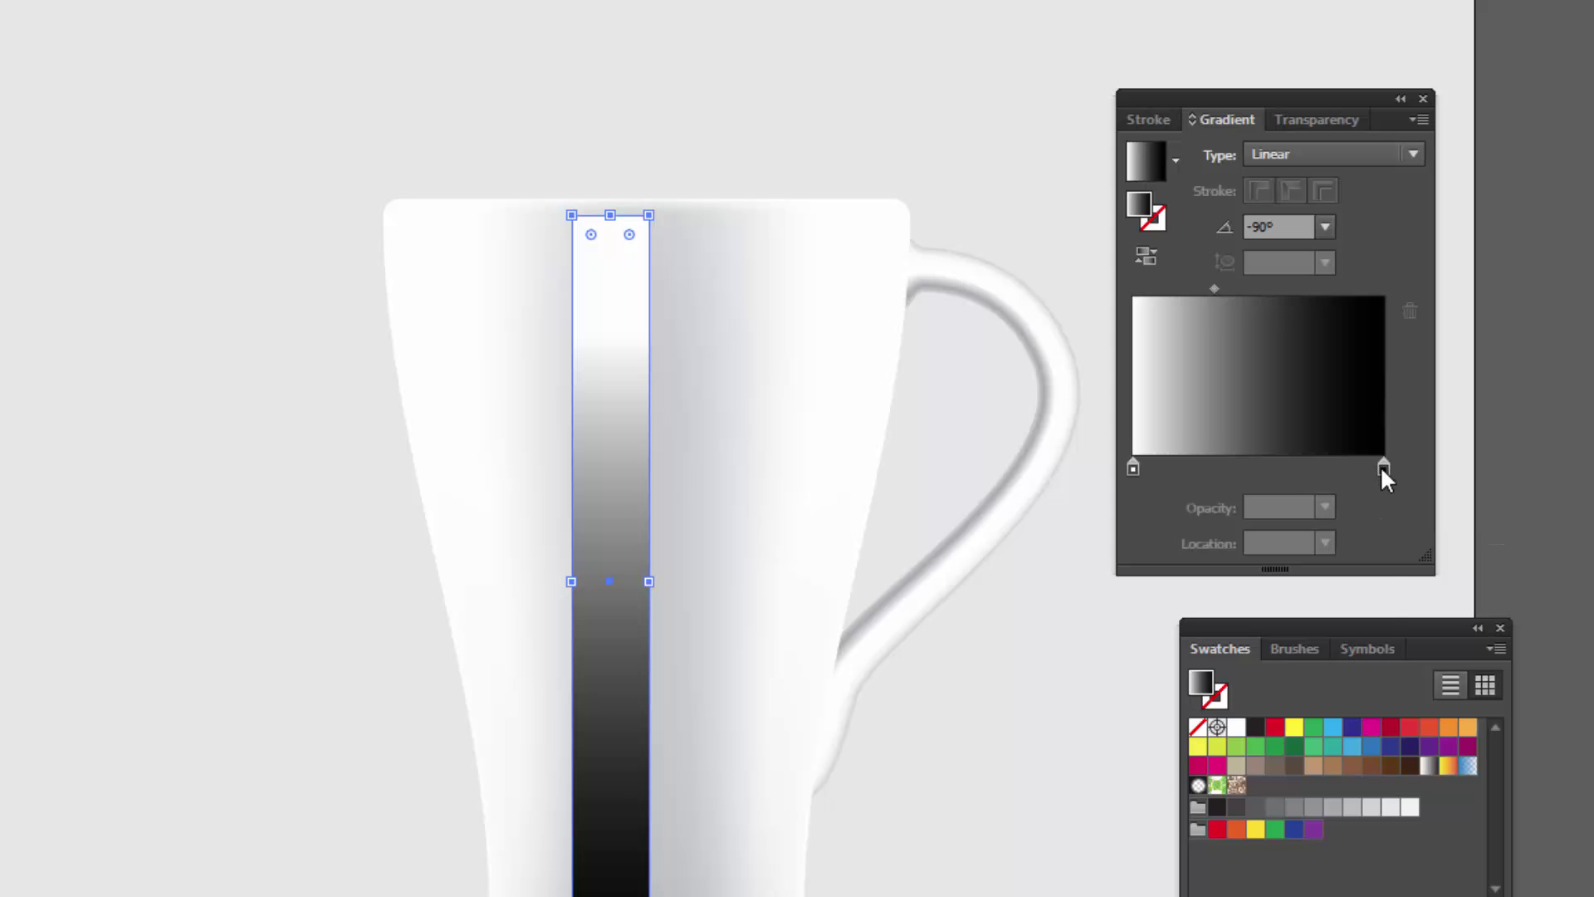
double_click(1382, 467)
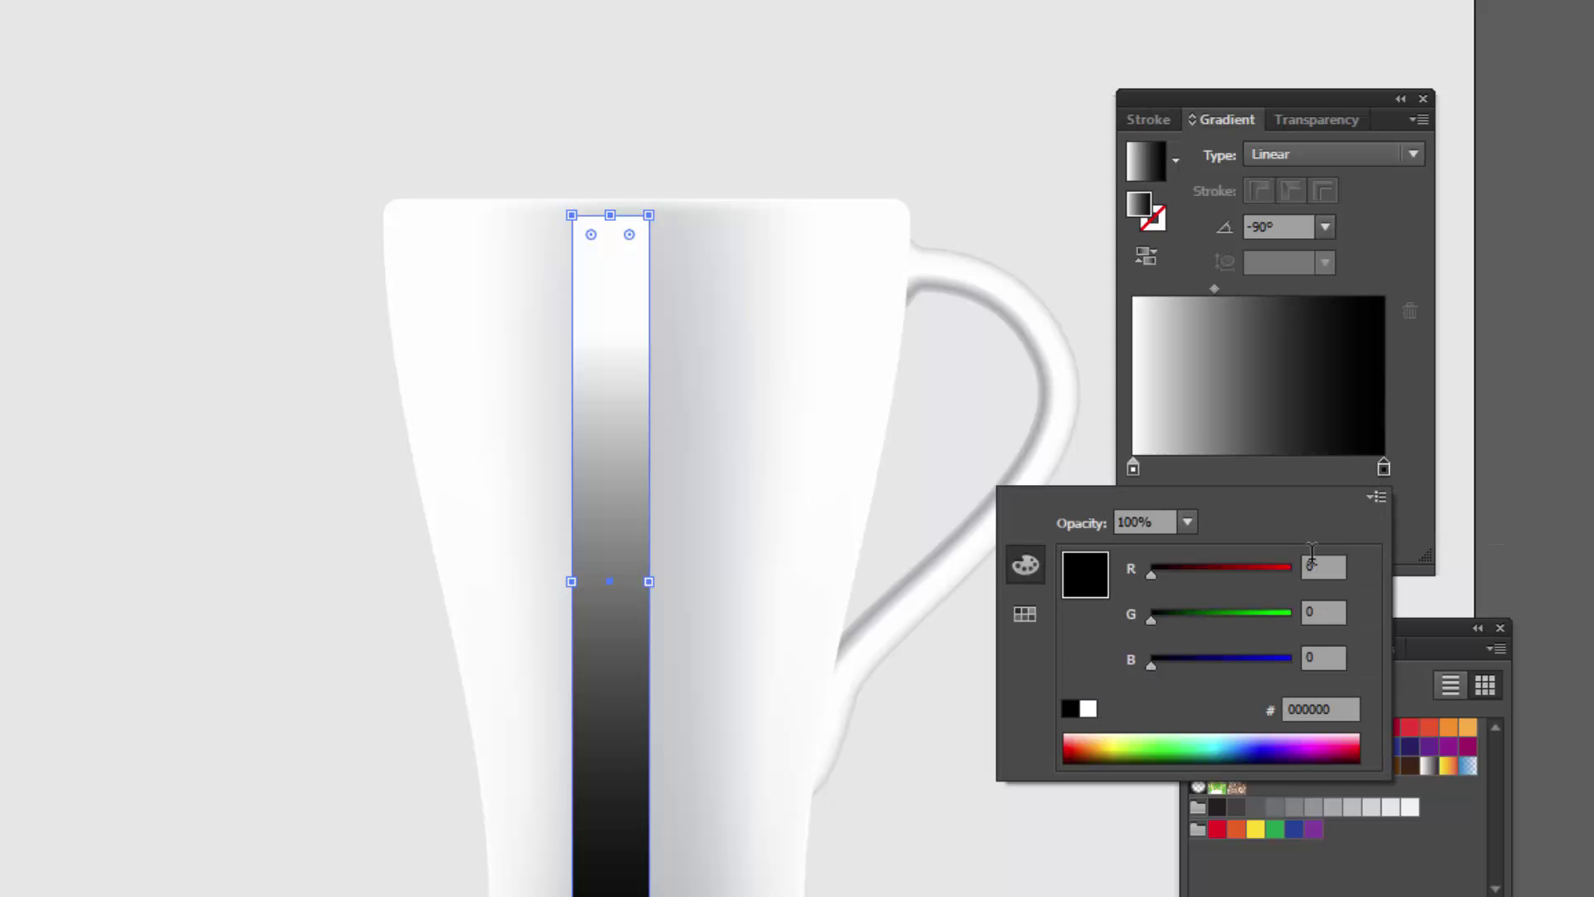
left_click(1367, 186)
Blend the highlight bar as Screen at 25% opacity, then deselect it.
left_click(1311, 121)
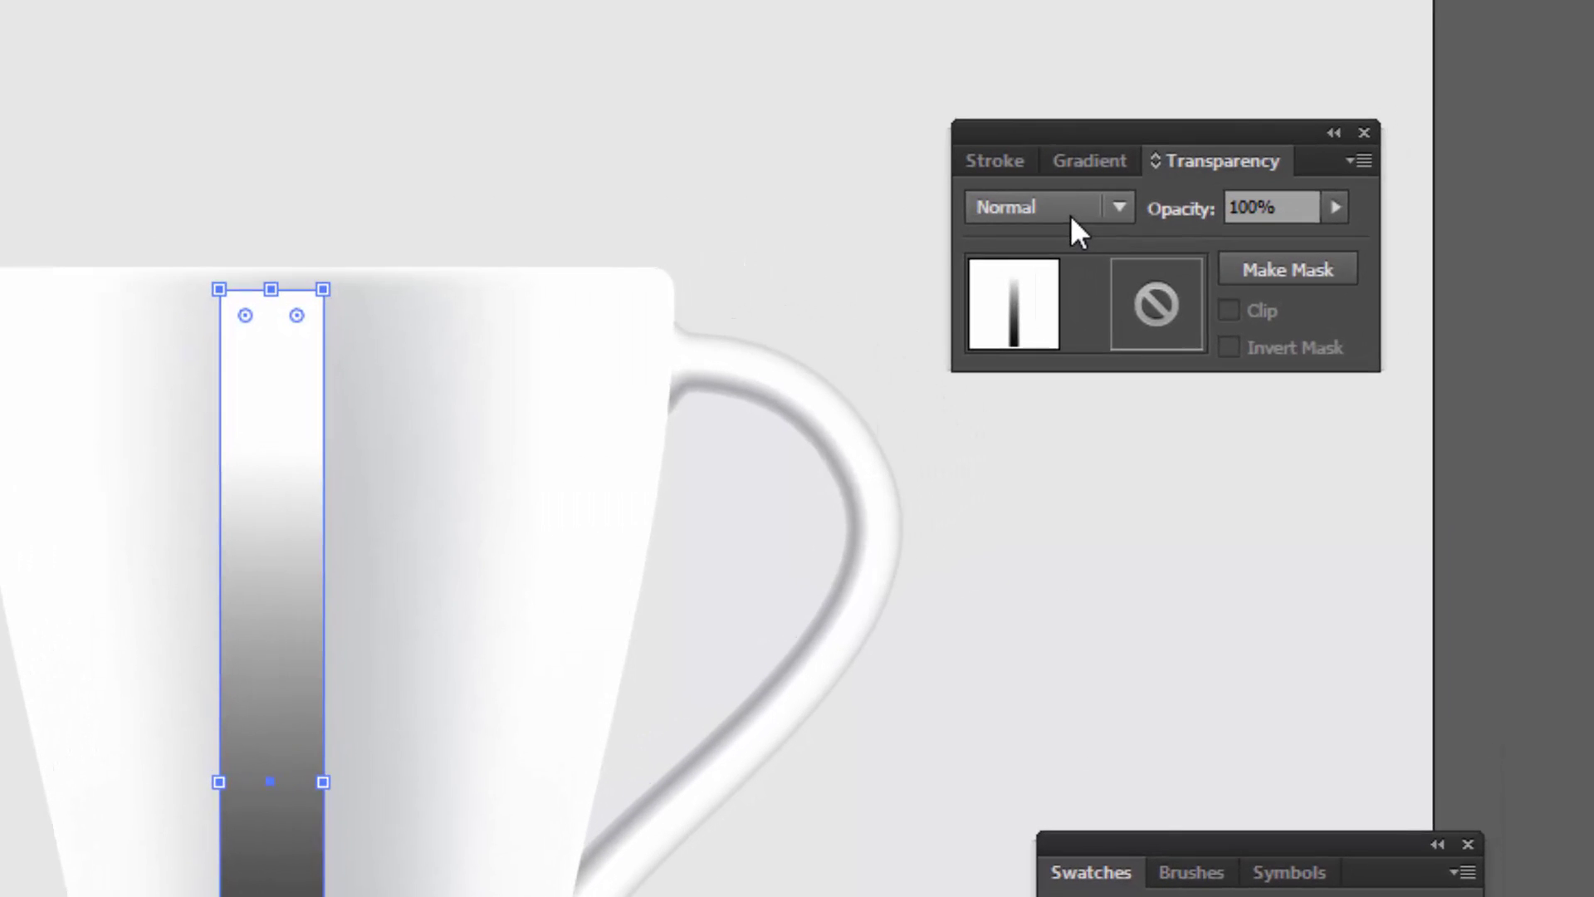
left_click(1069, 212)
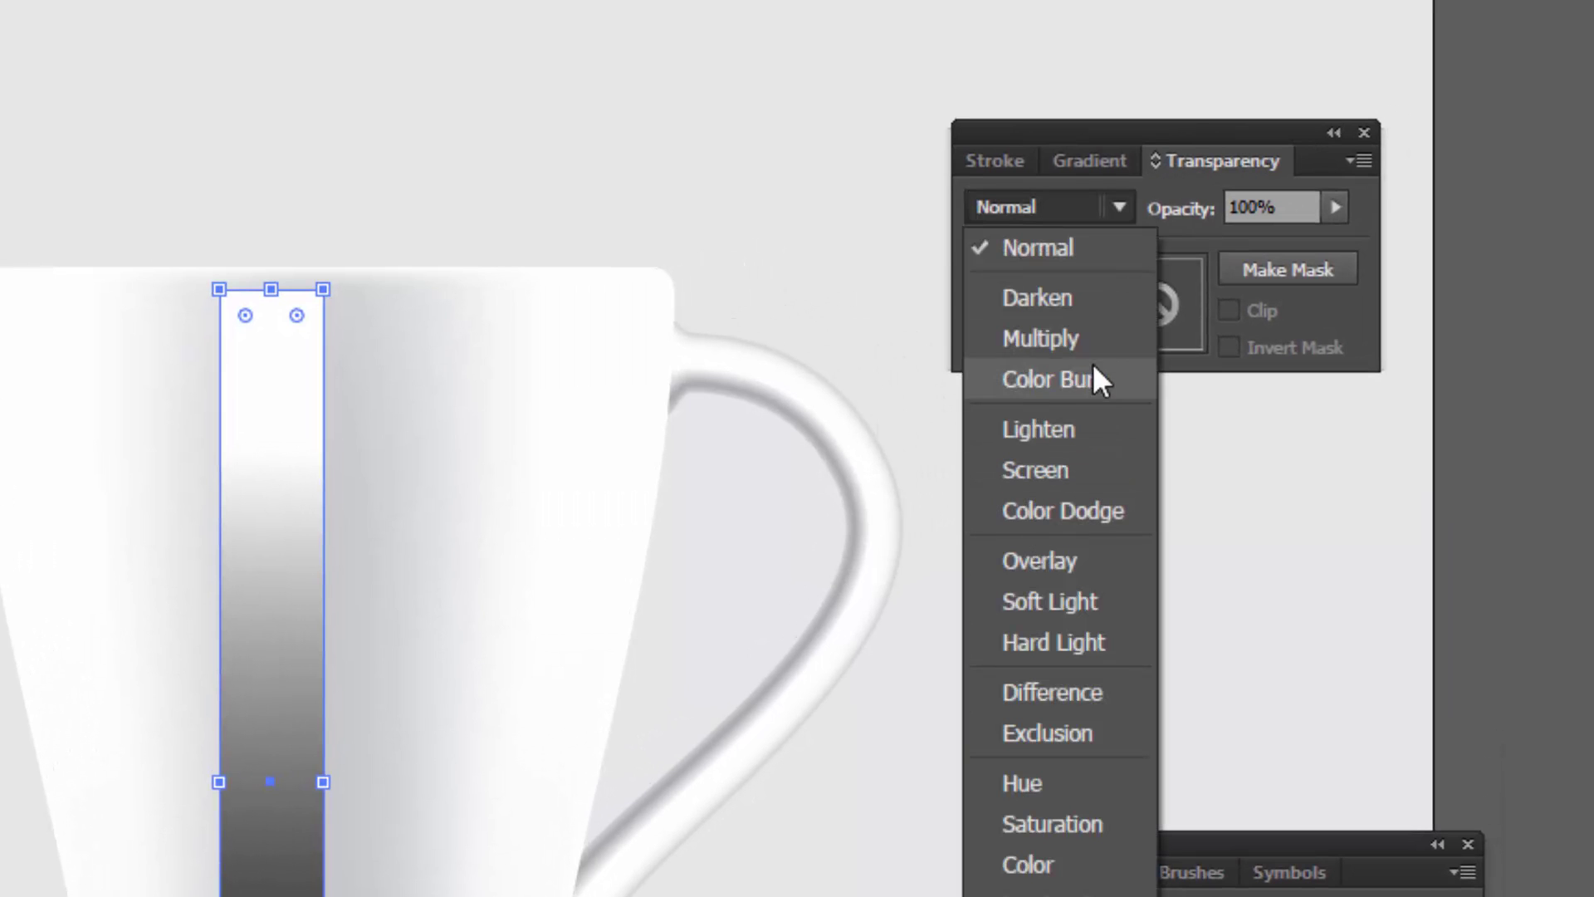
left_click(1074, 470)
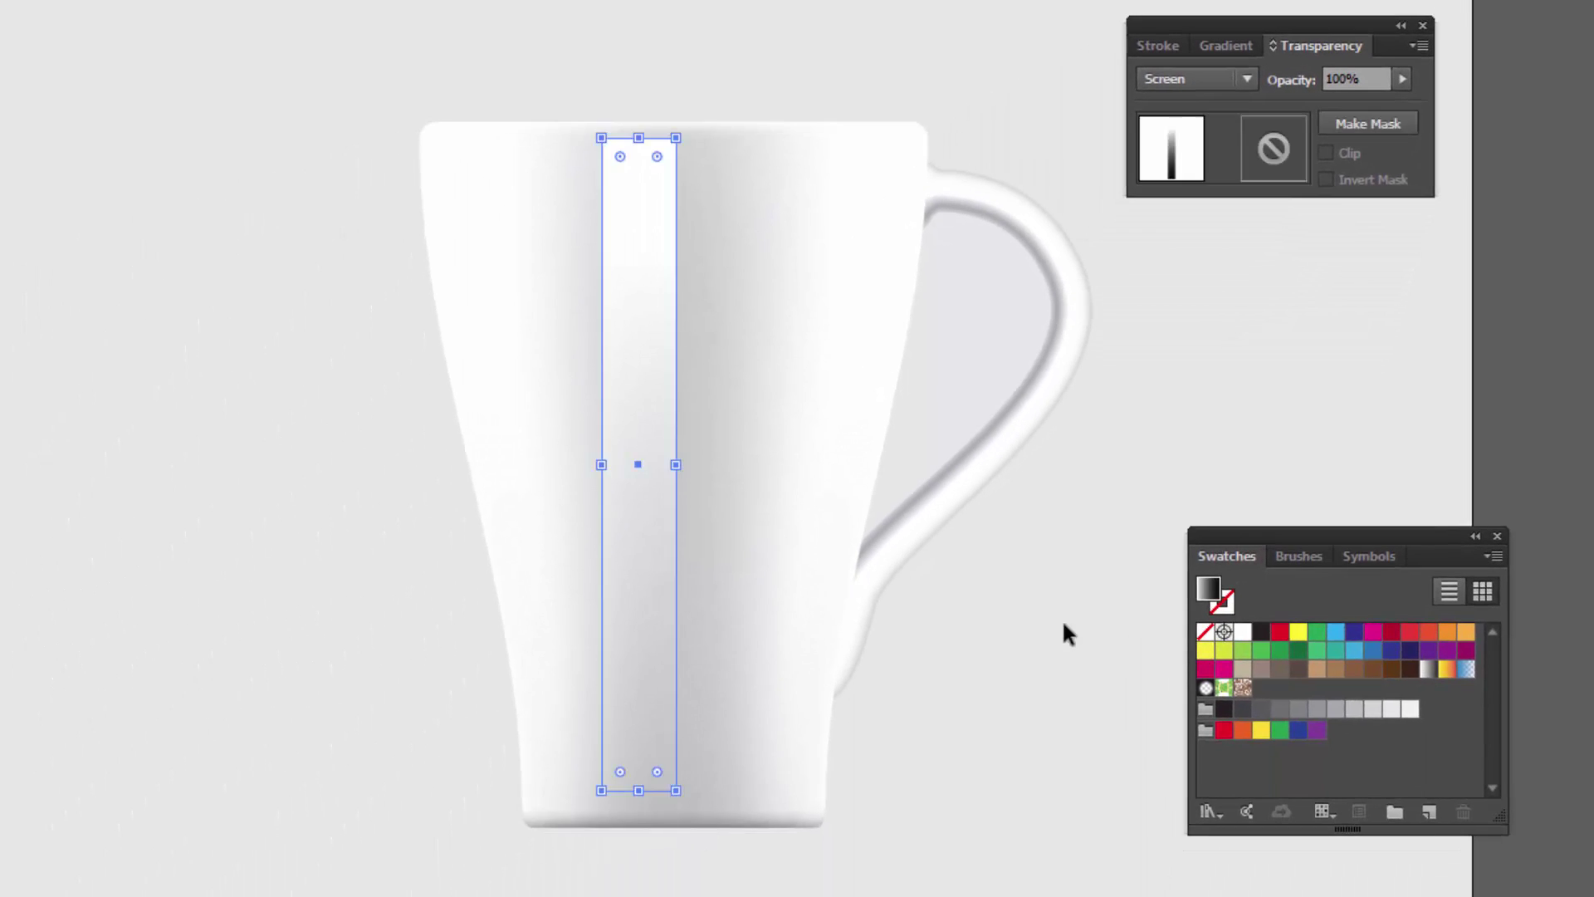
left_click_drag(1301, 30, 1227, 129)
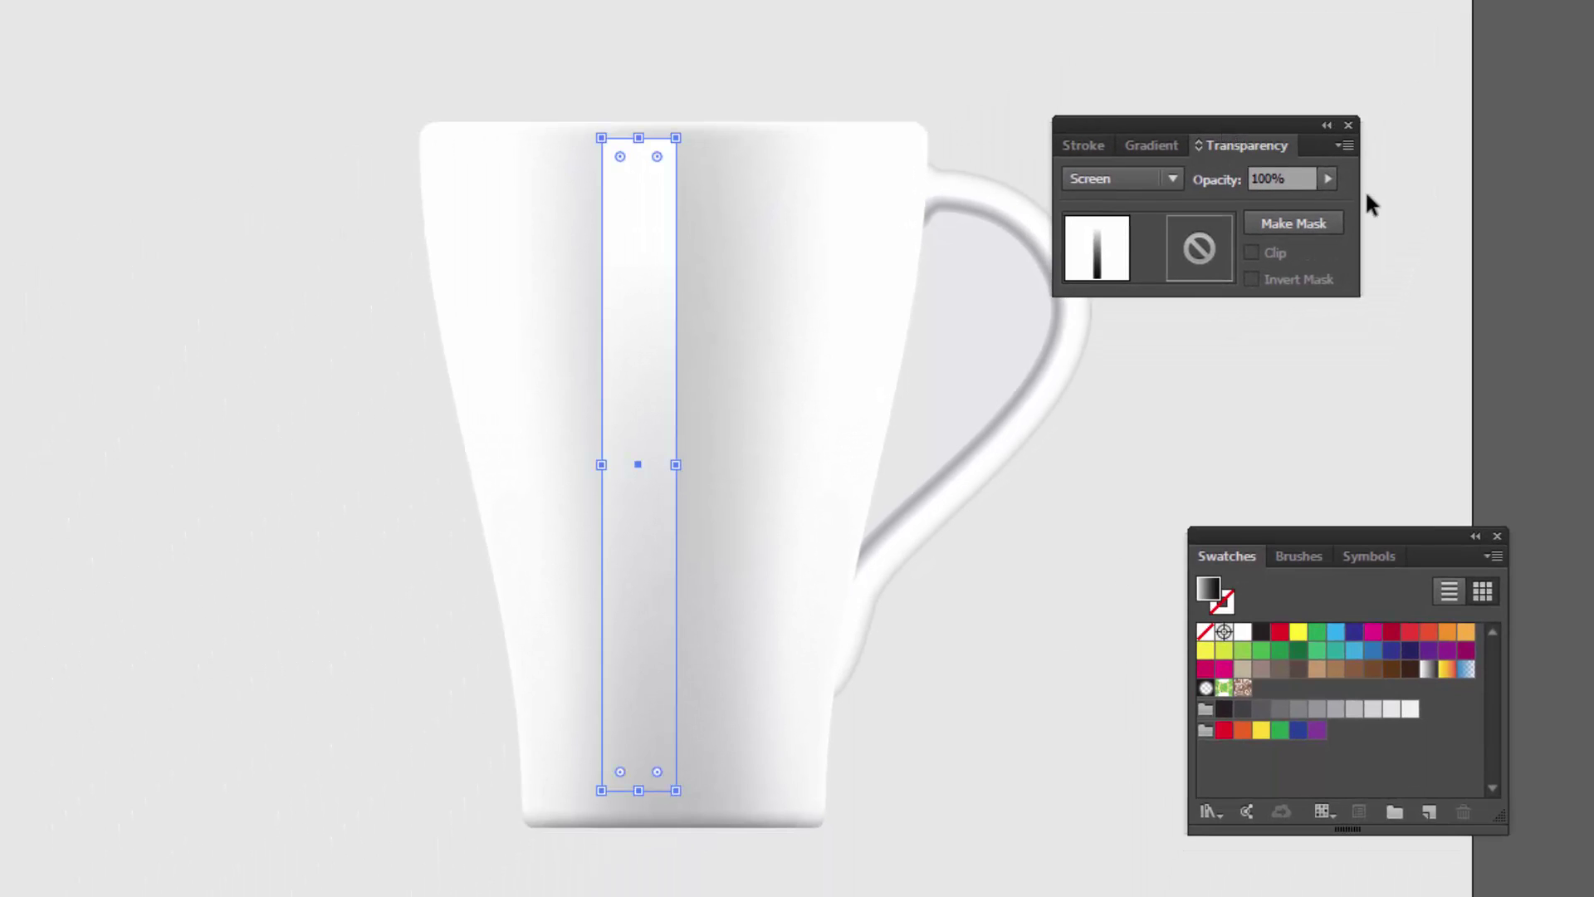
left_click(1319, 177)
type("20")
key("Return")
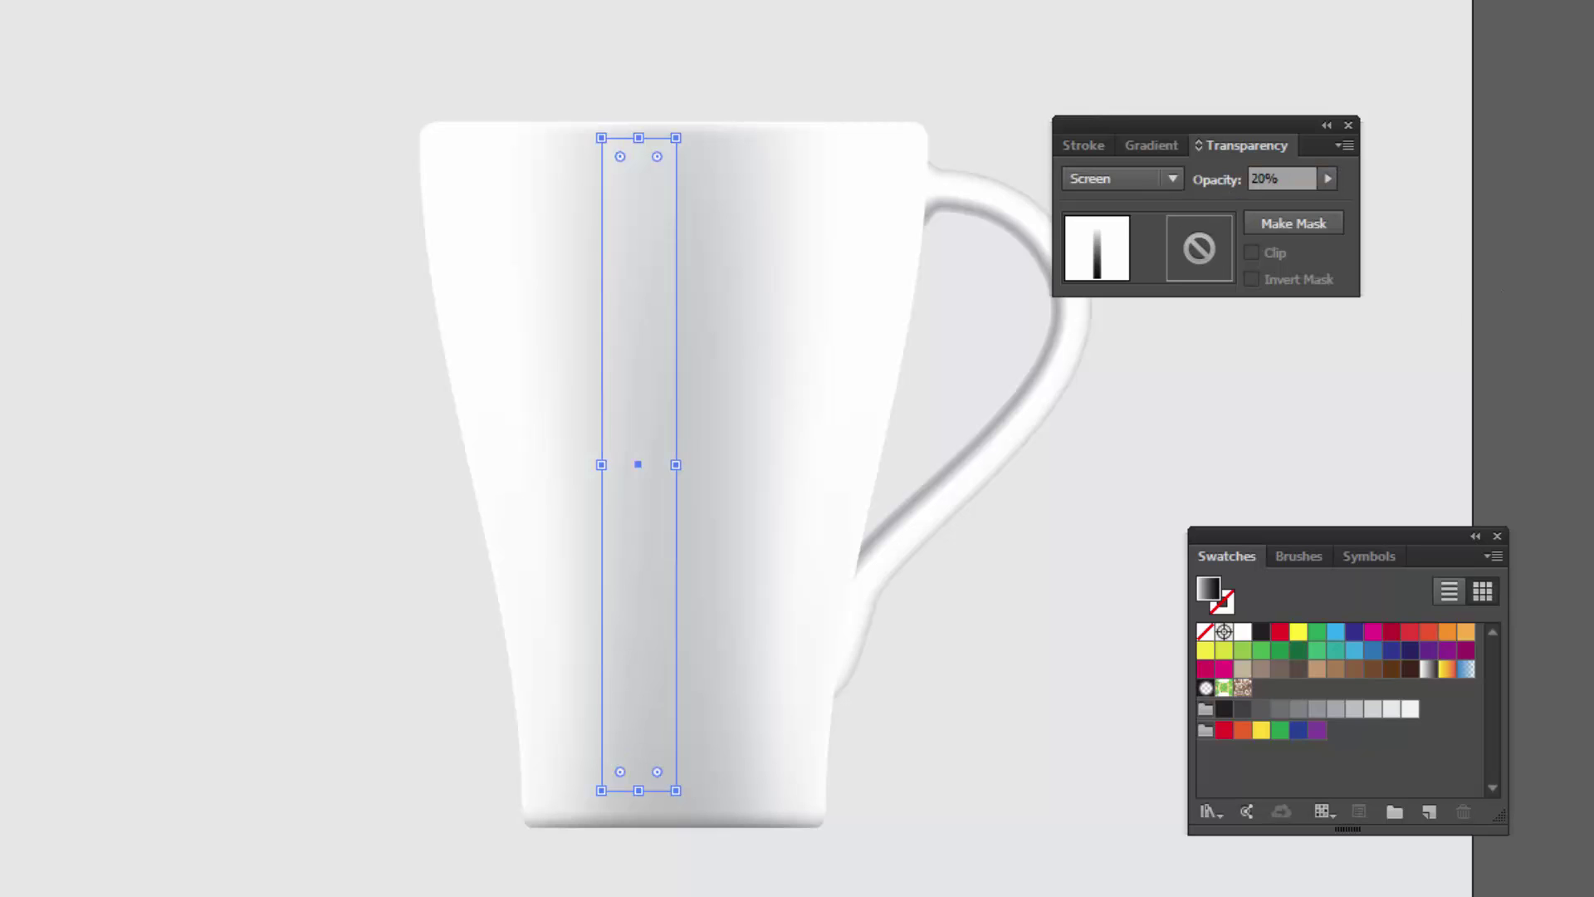
left_click(651, 260)
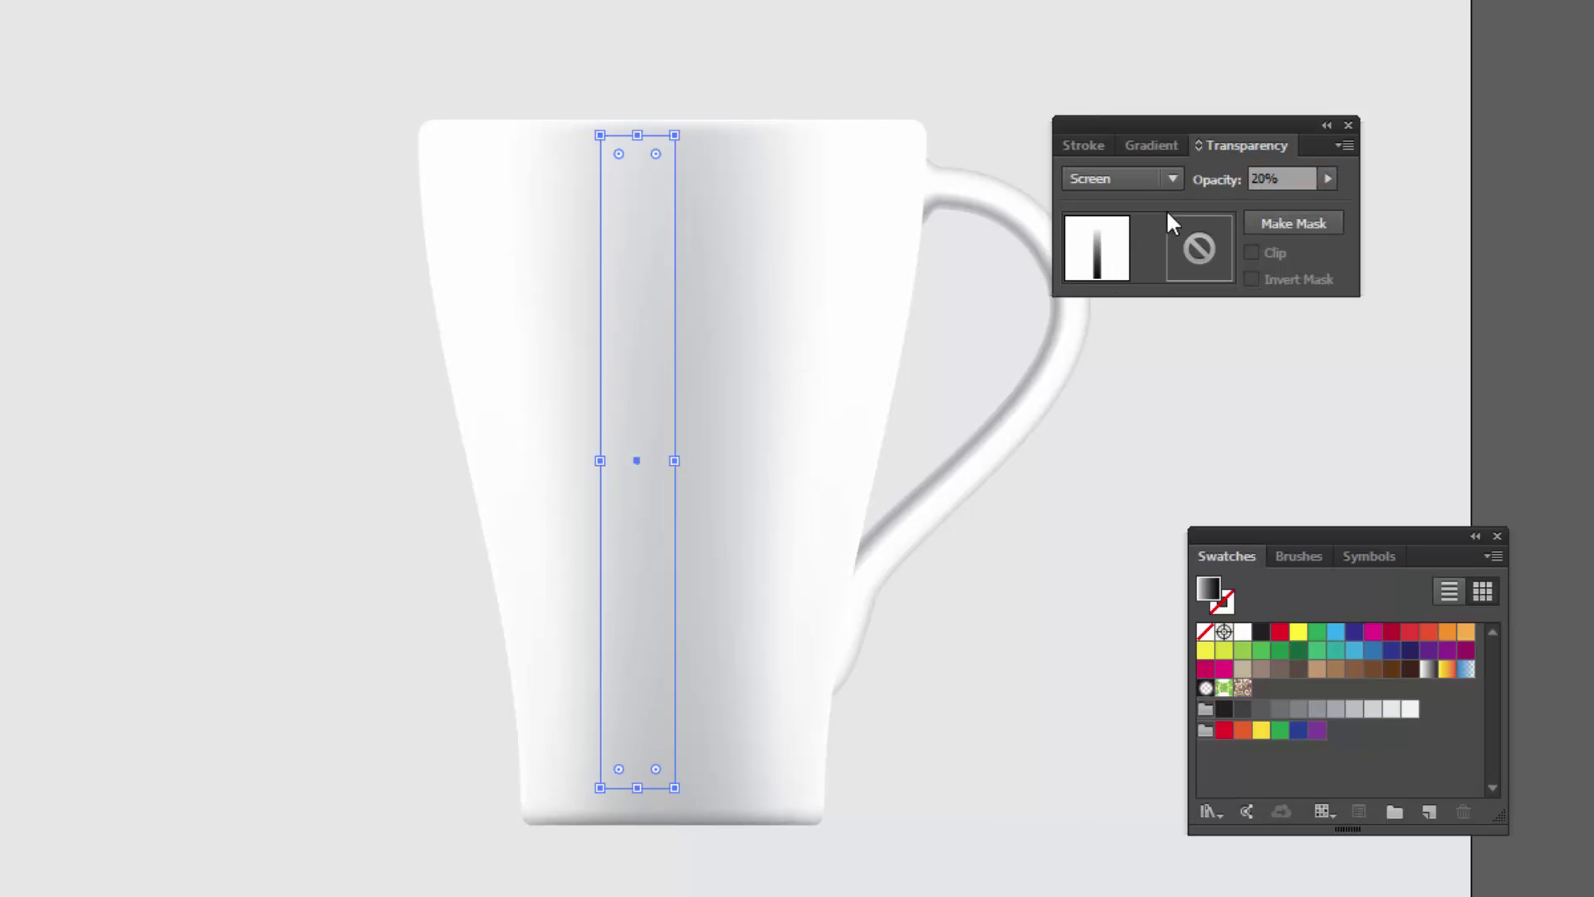
left_click(1263, 189)
type("25")
key("Return")
left_click(1122, 621)
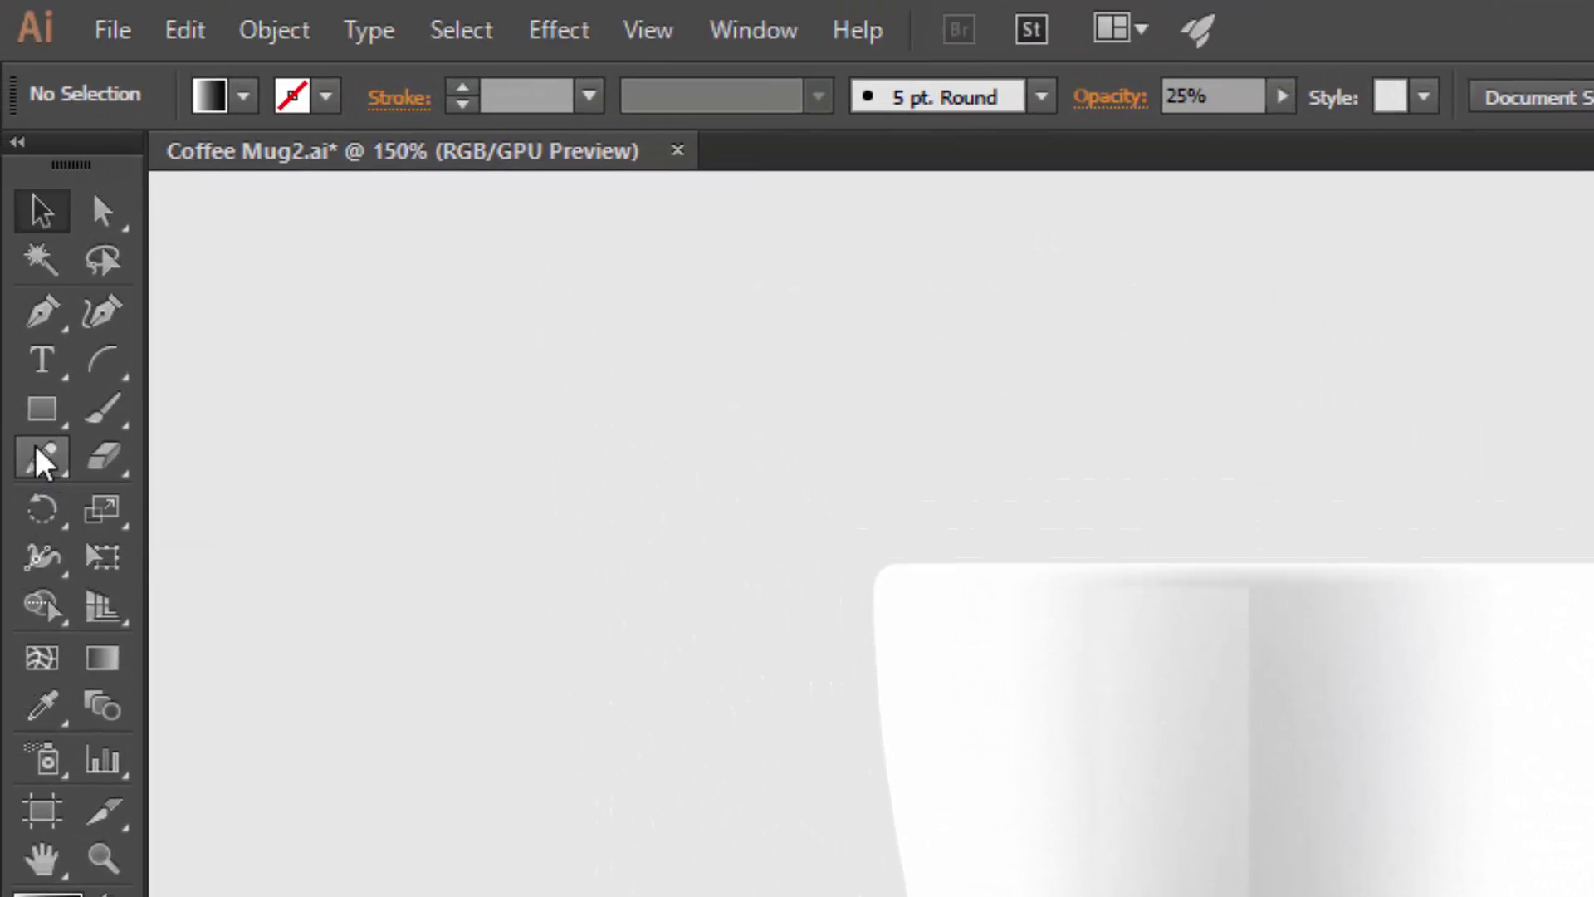
Draw a closed sliver shape with the Pencil along the mug's lower-left base.
left_click(42, 459)
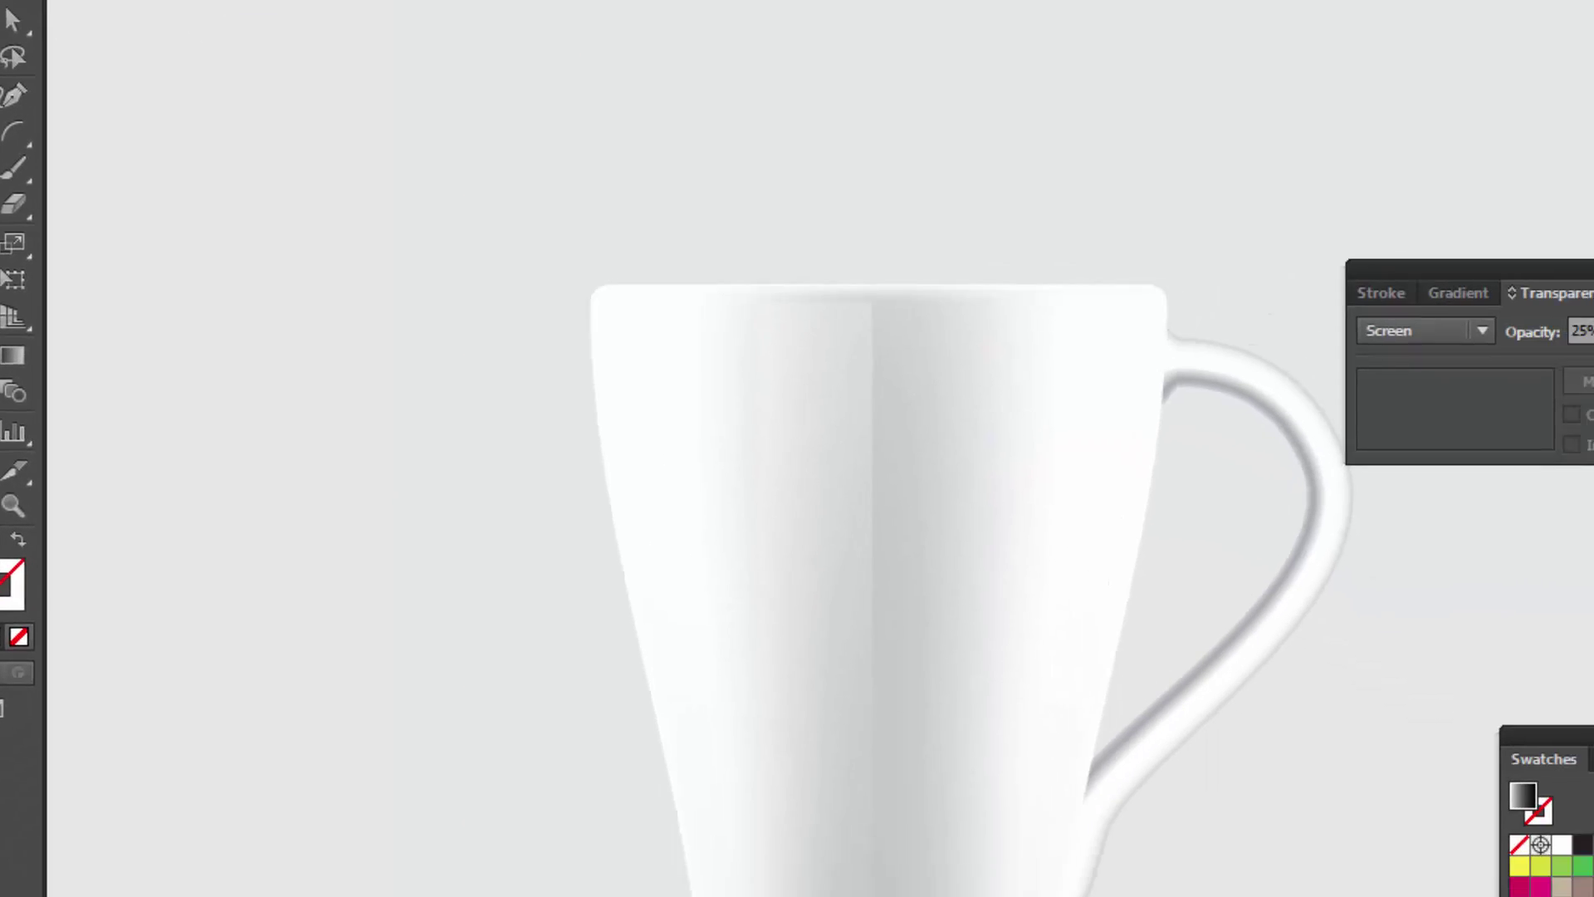
mouse_move(618, 835)
left_mouse_down()
mouse_move(614, 662)
mouse_move(636, 834)
left_mouse_up()
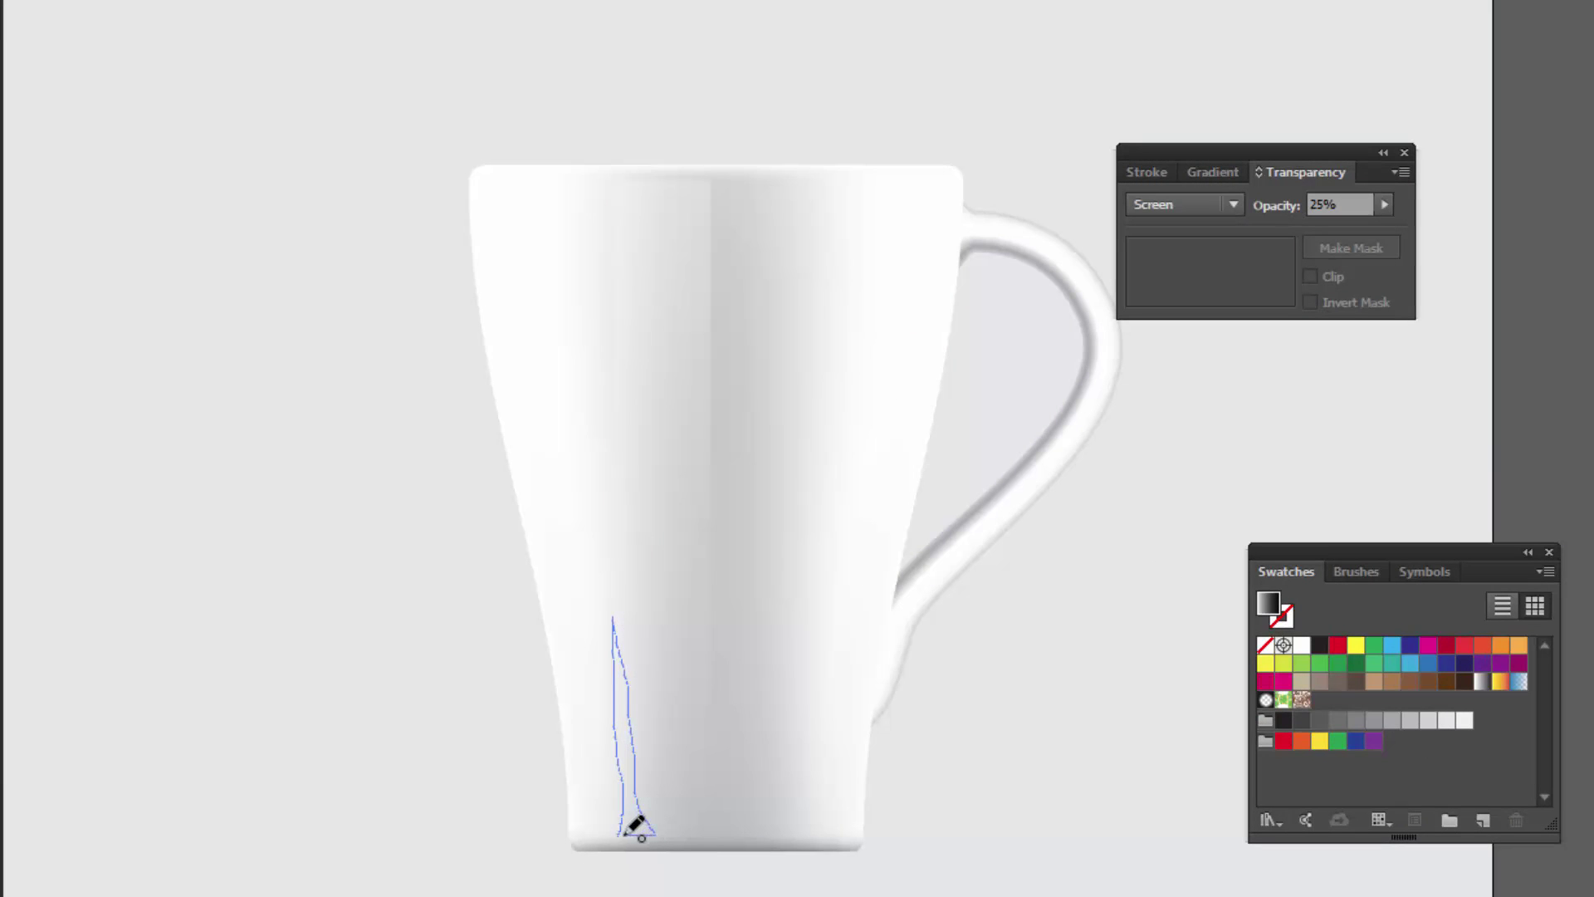
left_click_drag(635, 834, 624, 832)
left_click_drag(625, 832, 624, 833)
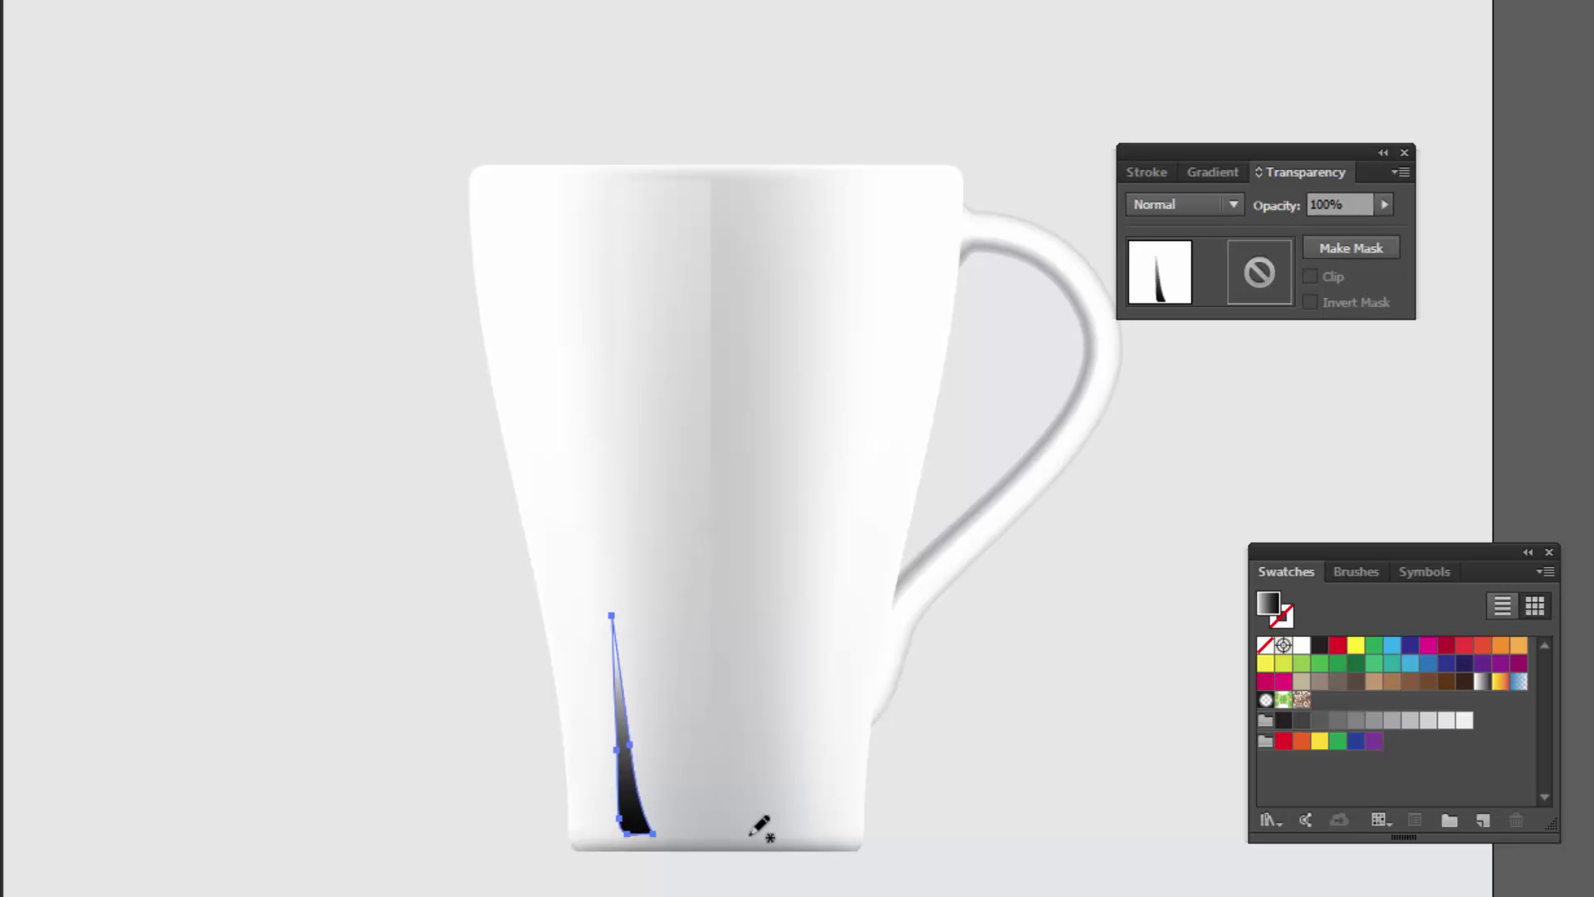
Reverse the sliver's gradient and set its midpoint to about 34%.
left_click(1209, 169)
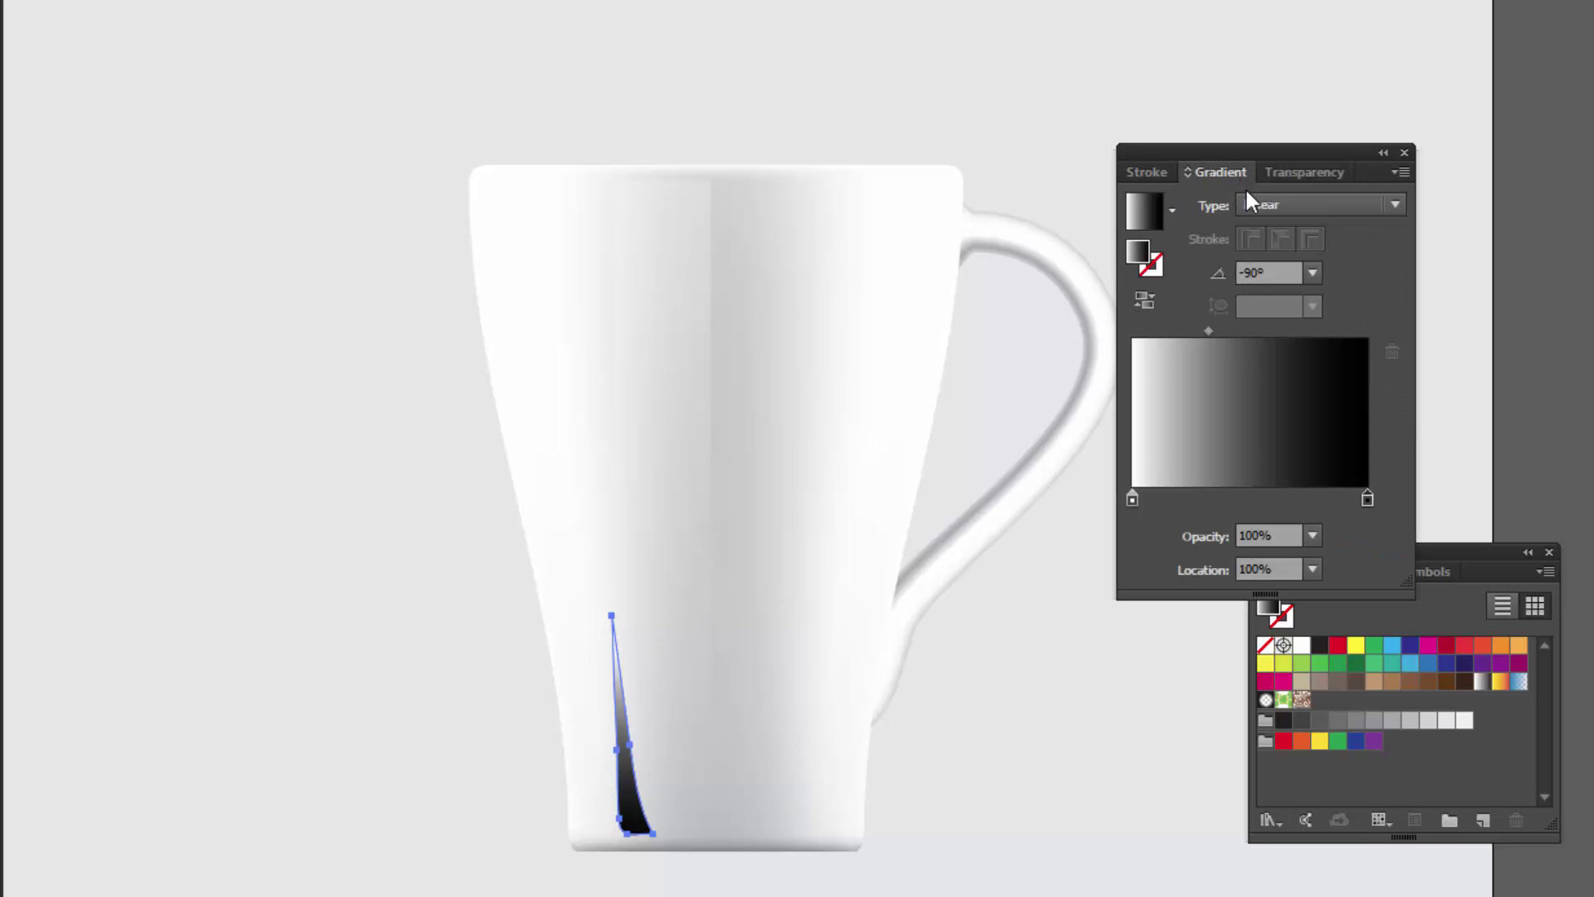
left_click_drag(1207, 327, 1254, 331)
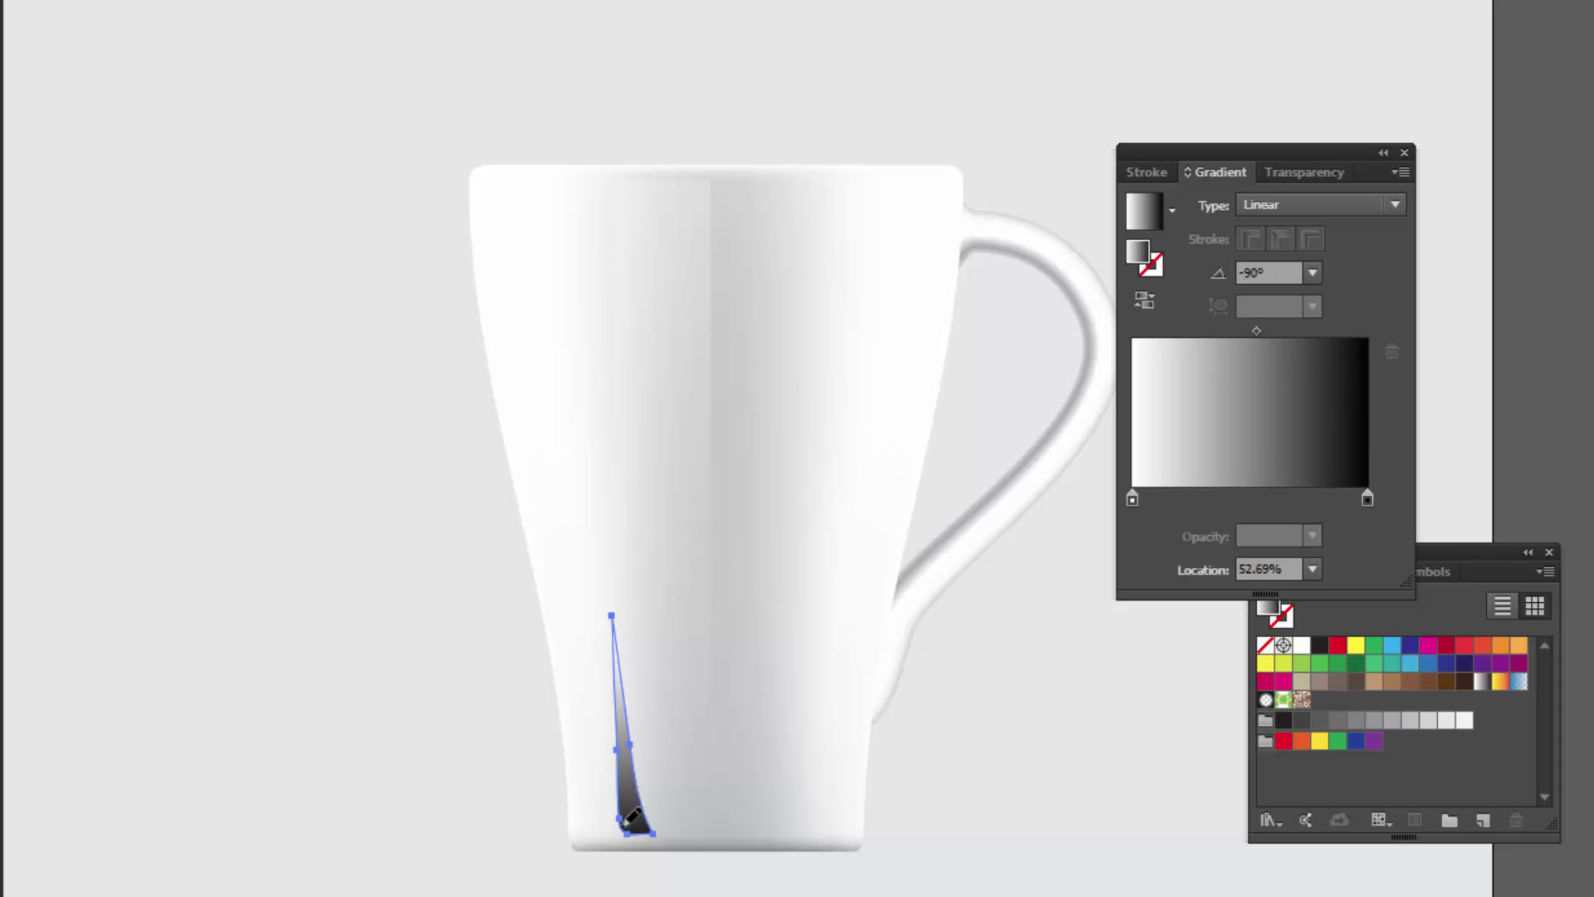
left_click(1147, 301)
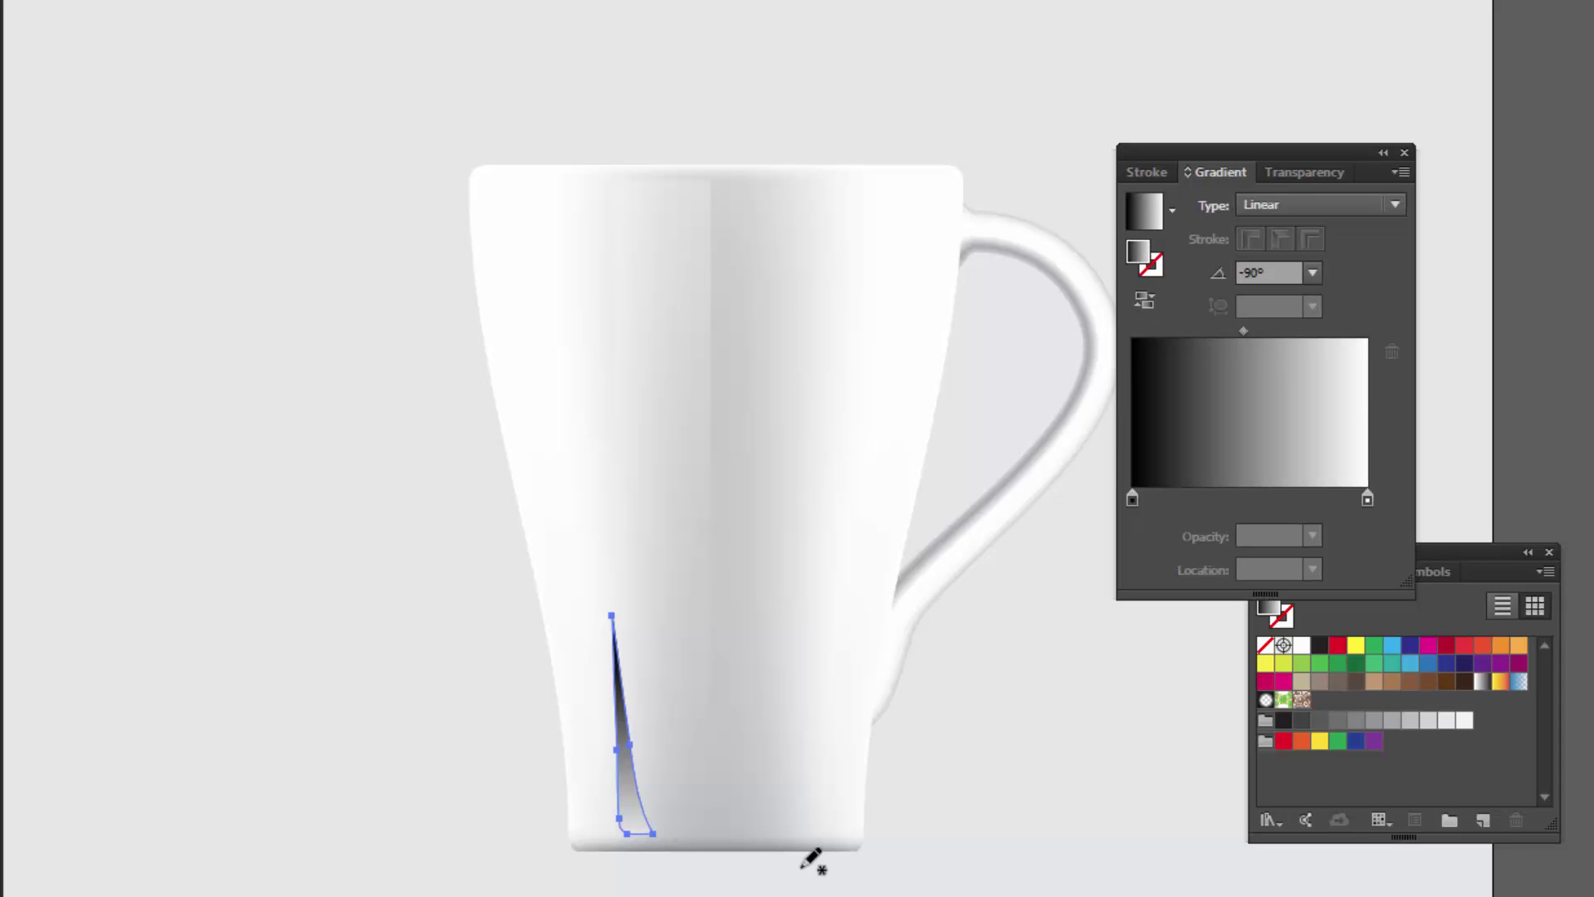
left_click_drag(1243, 330, 1213, 330)
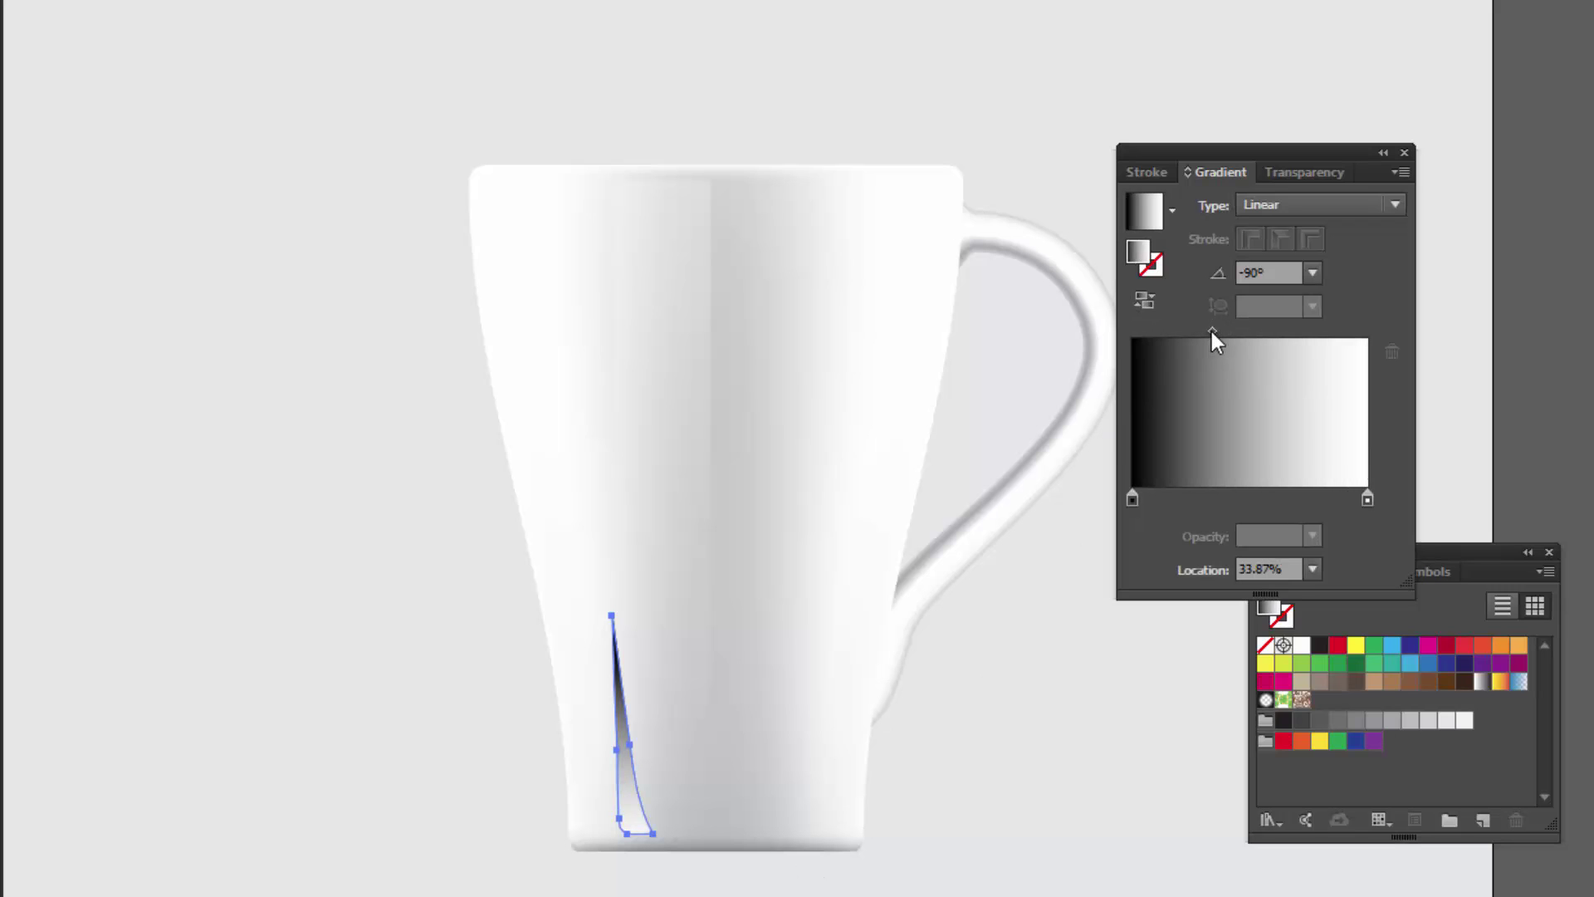
Set the sliver's blending mode to Screen, then deselect and reselect it.
left_click(1298, 171)
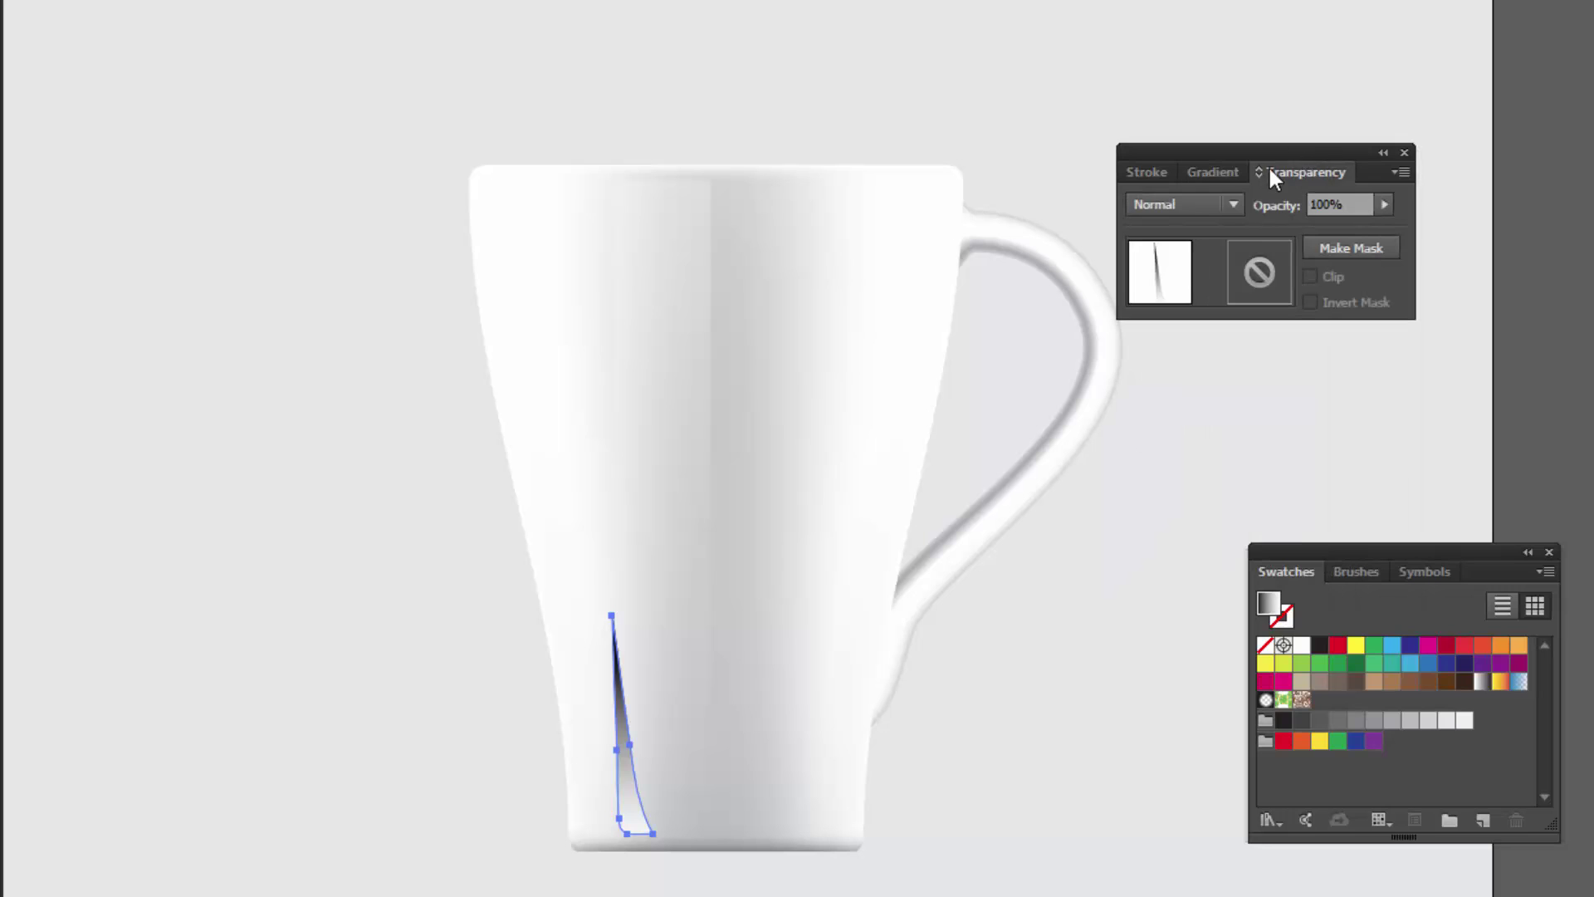
left_click_drag(1268, 163, 1216, 230)
left_click(1154, 270)
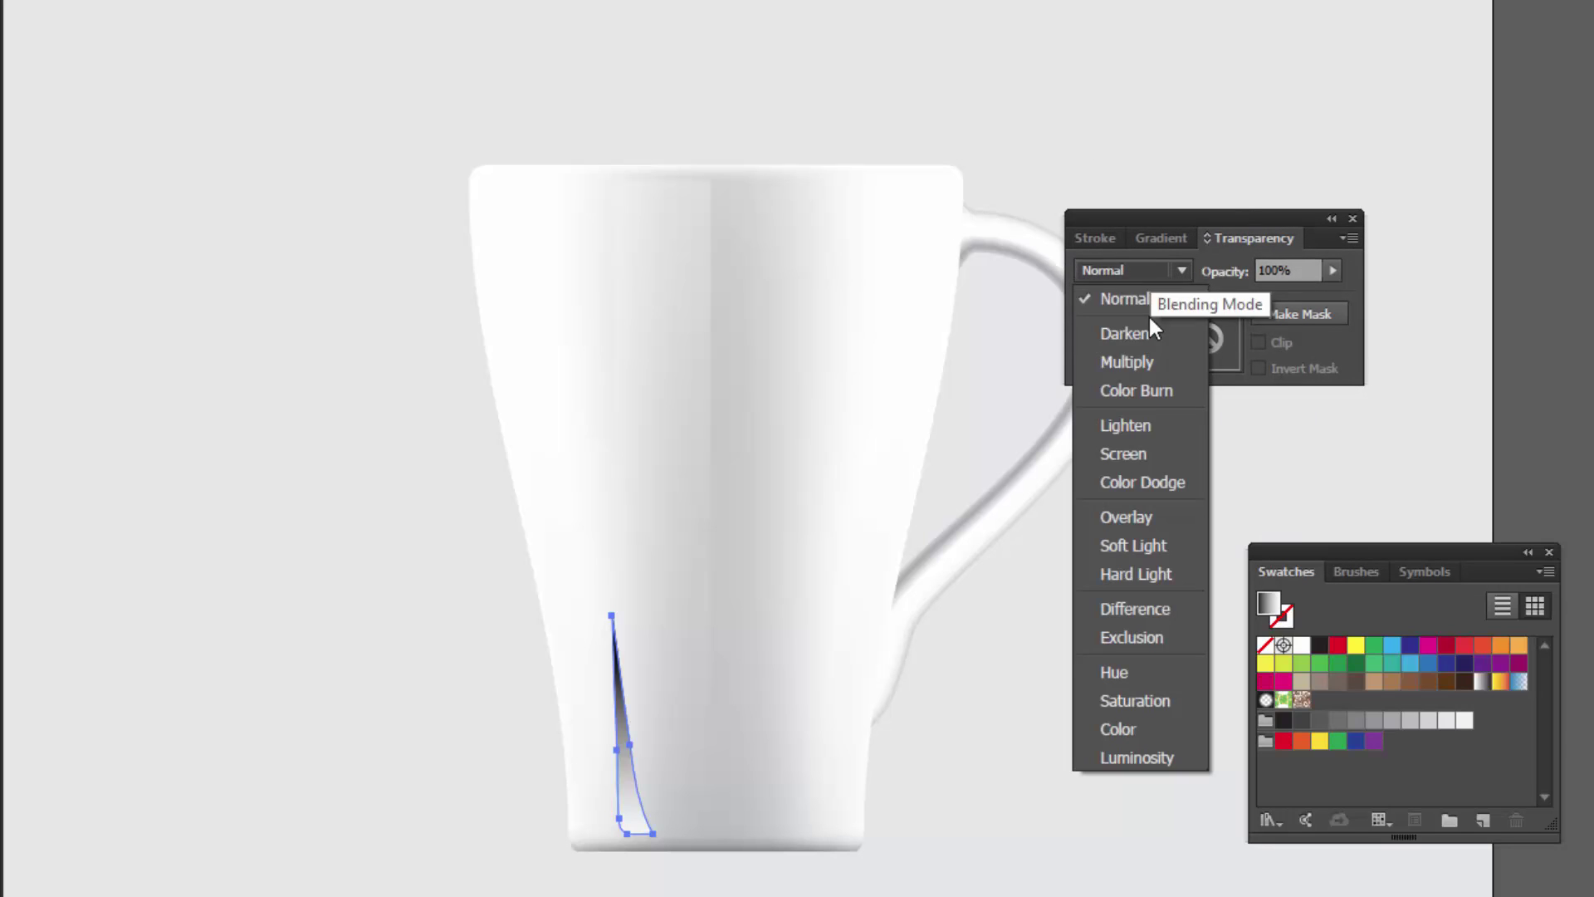
left_click(1145, 455)
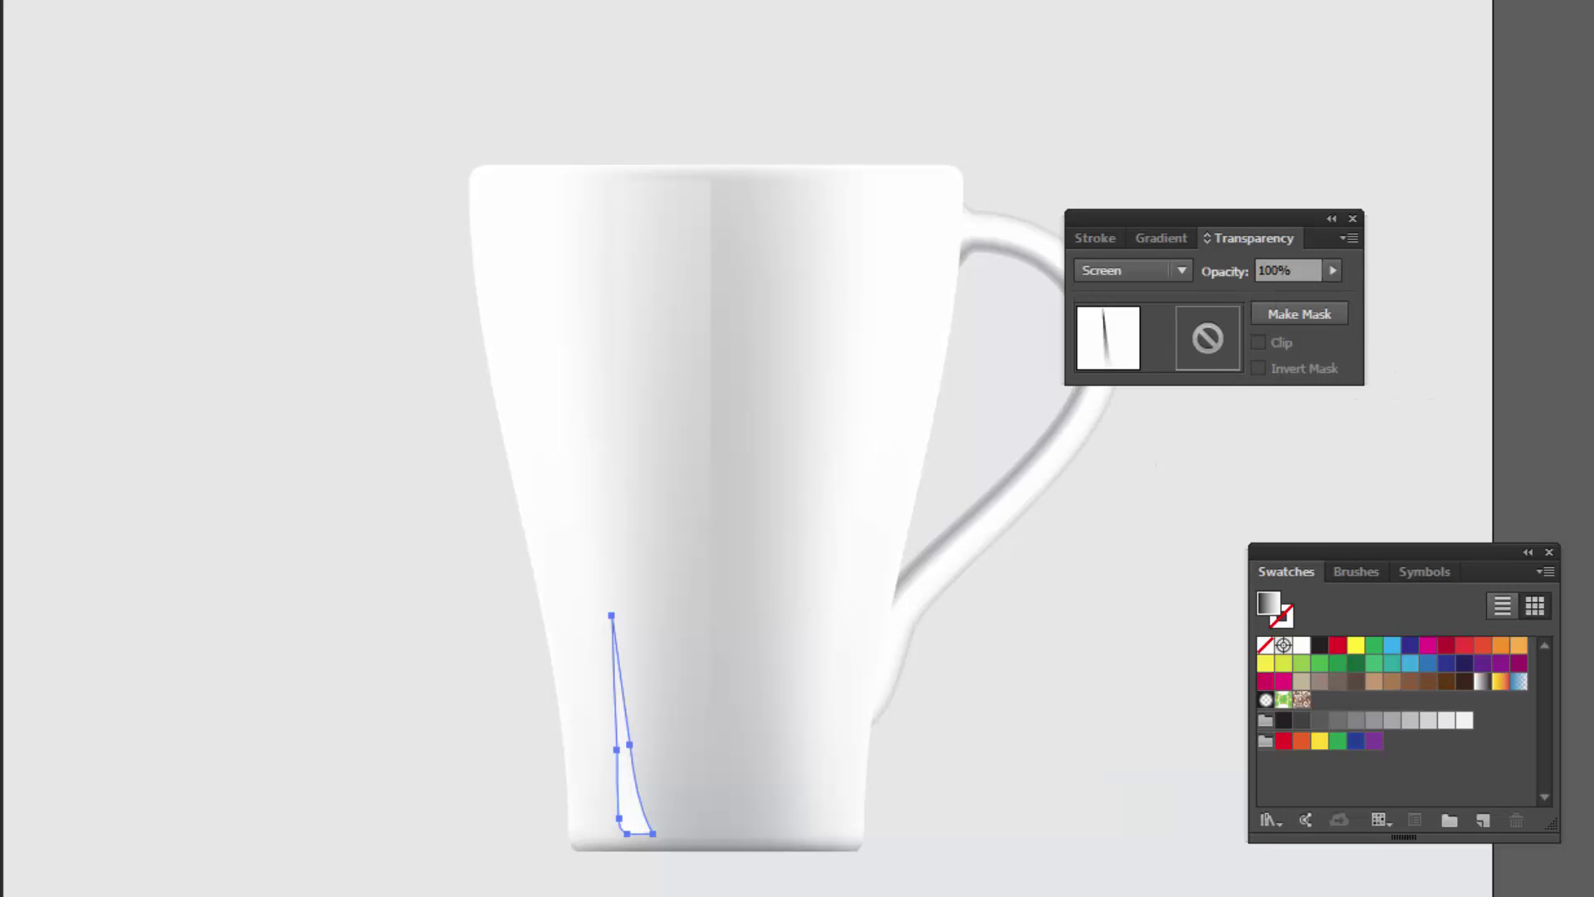
key("ctrl+shift+a")
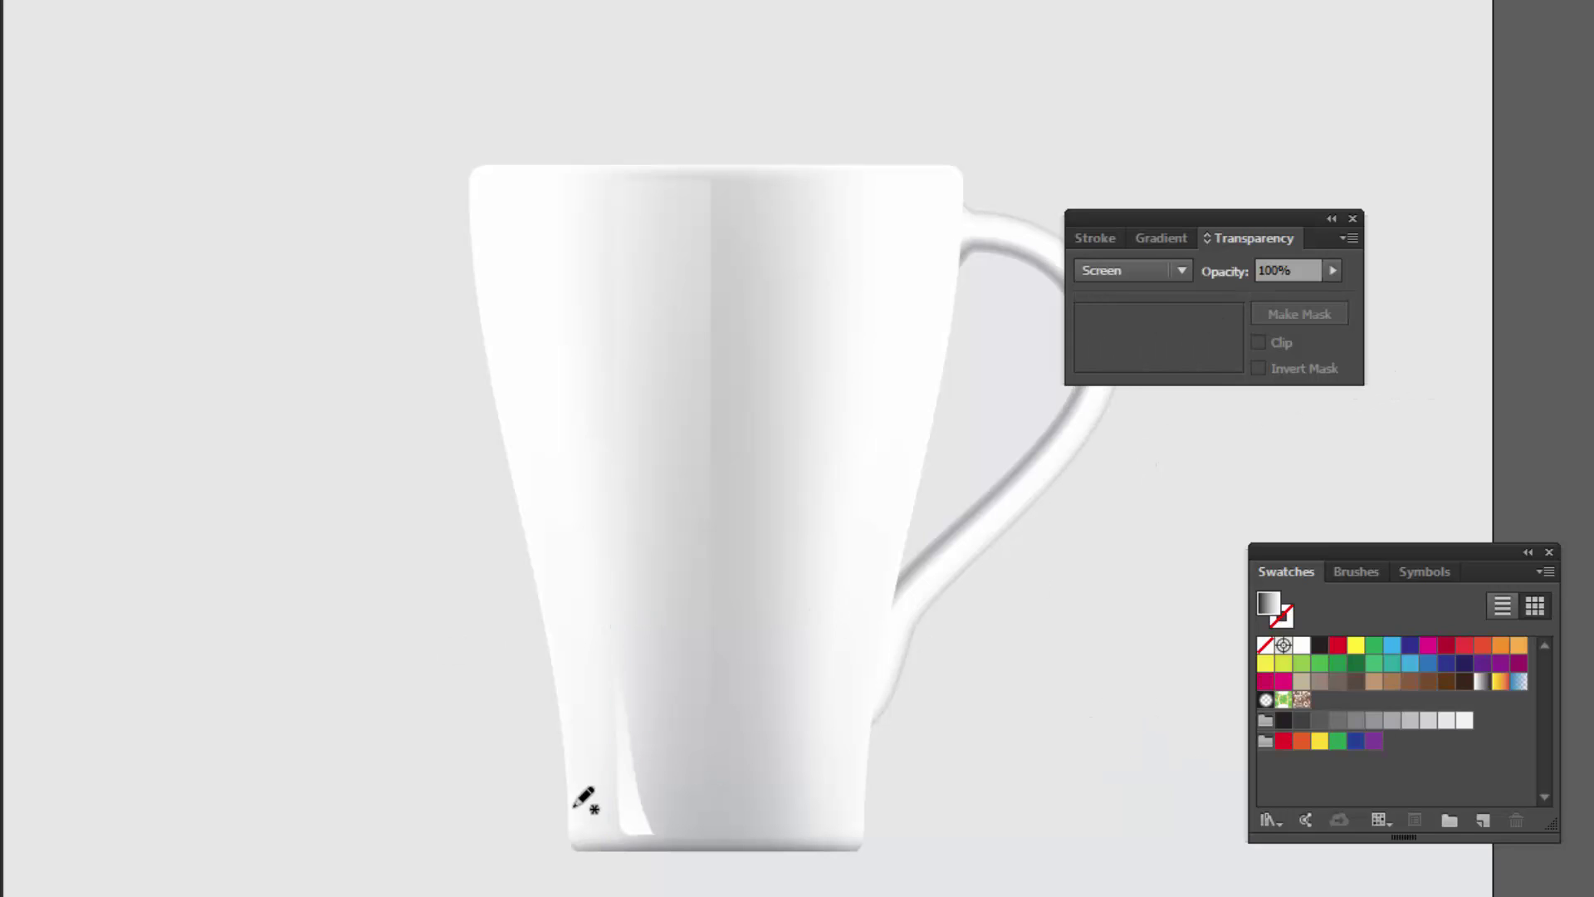
left_click(636, 829)
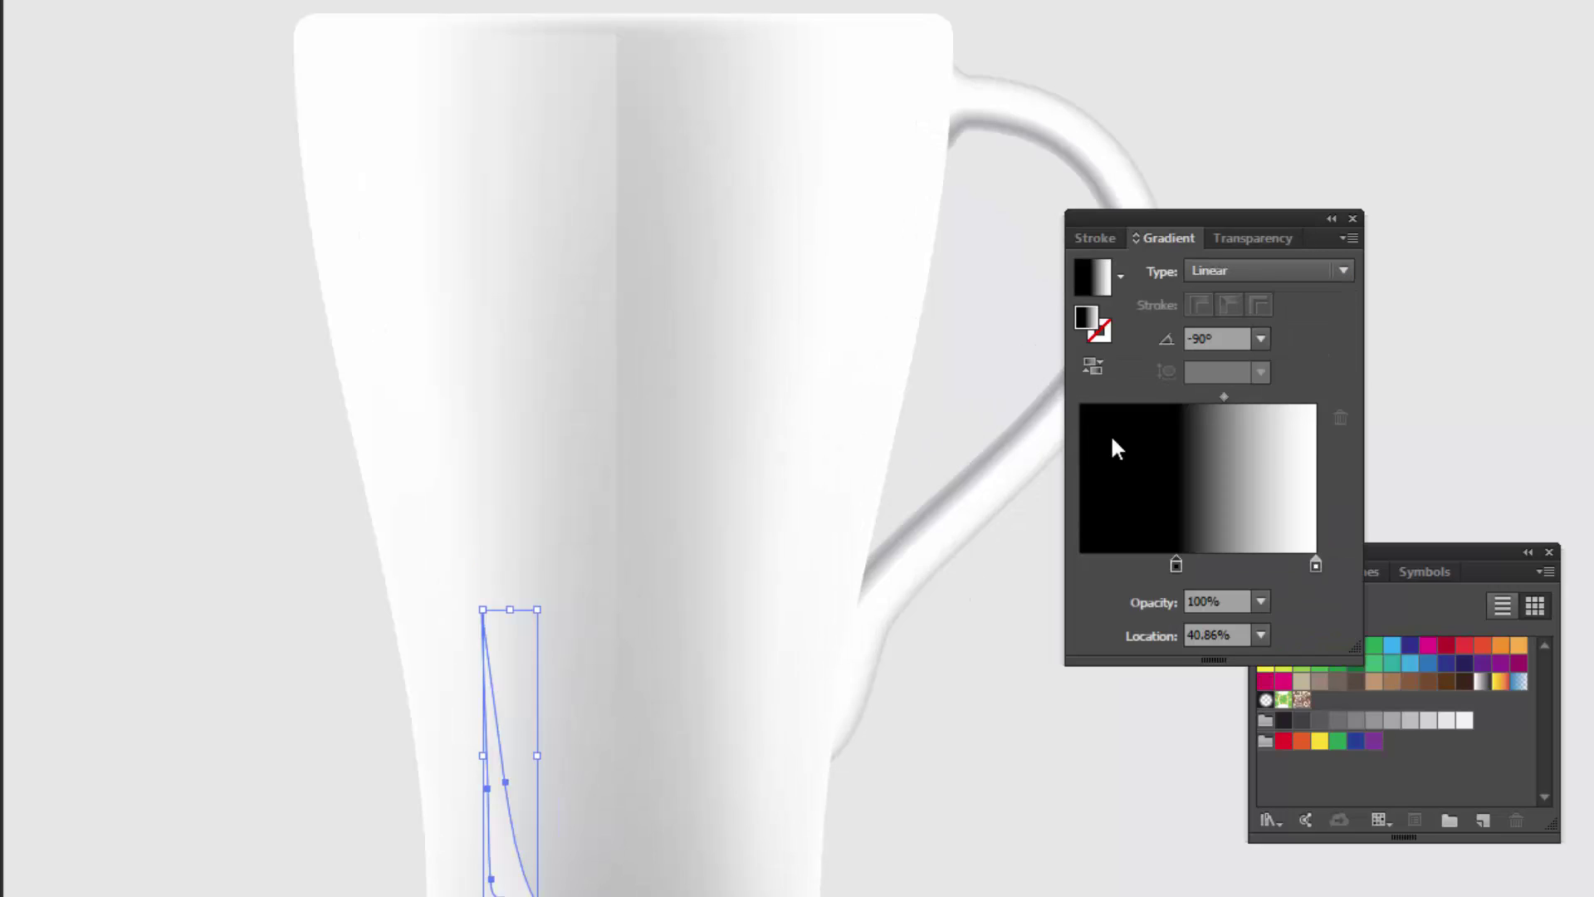
Drag the sliver's gradient diagonally upward from the mug's base, zoom out, and deselect.
key("g")
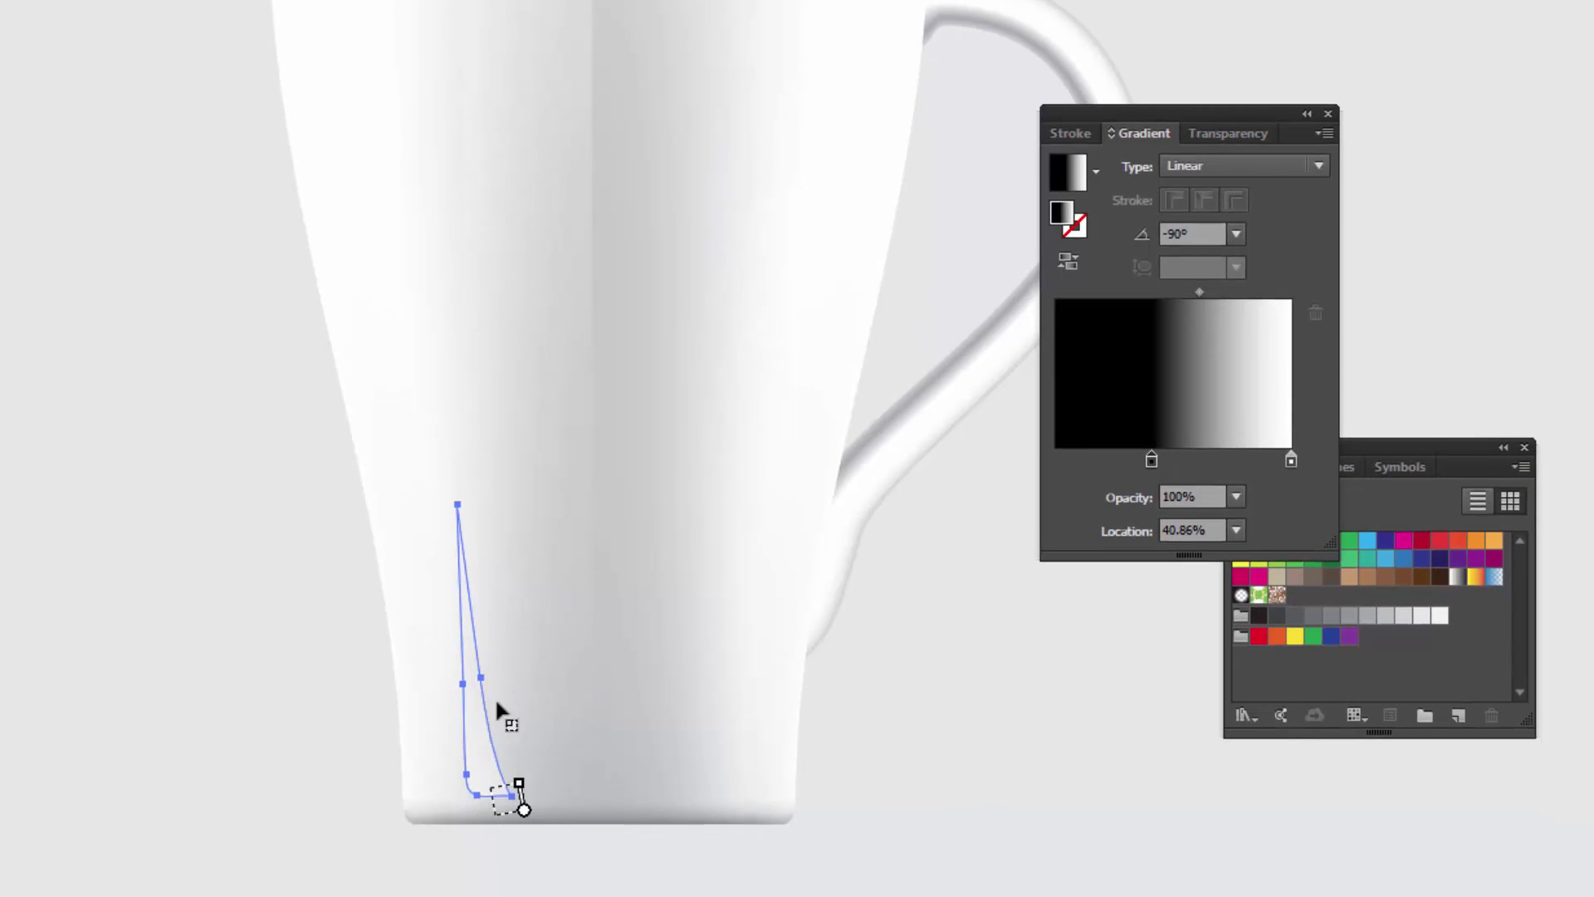
left_click_drag(517, 820, 425, 548)
key("v")
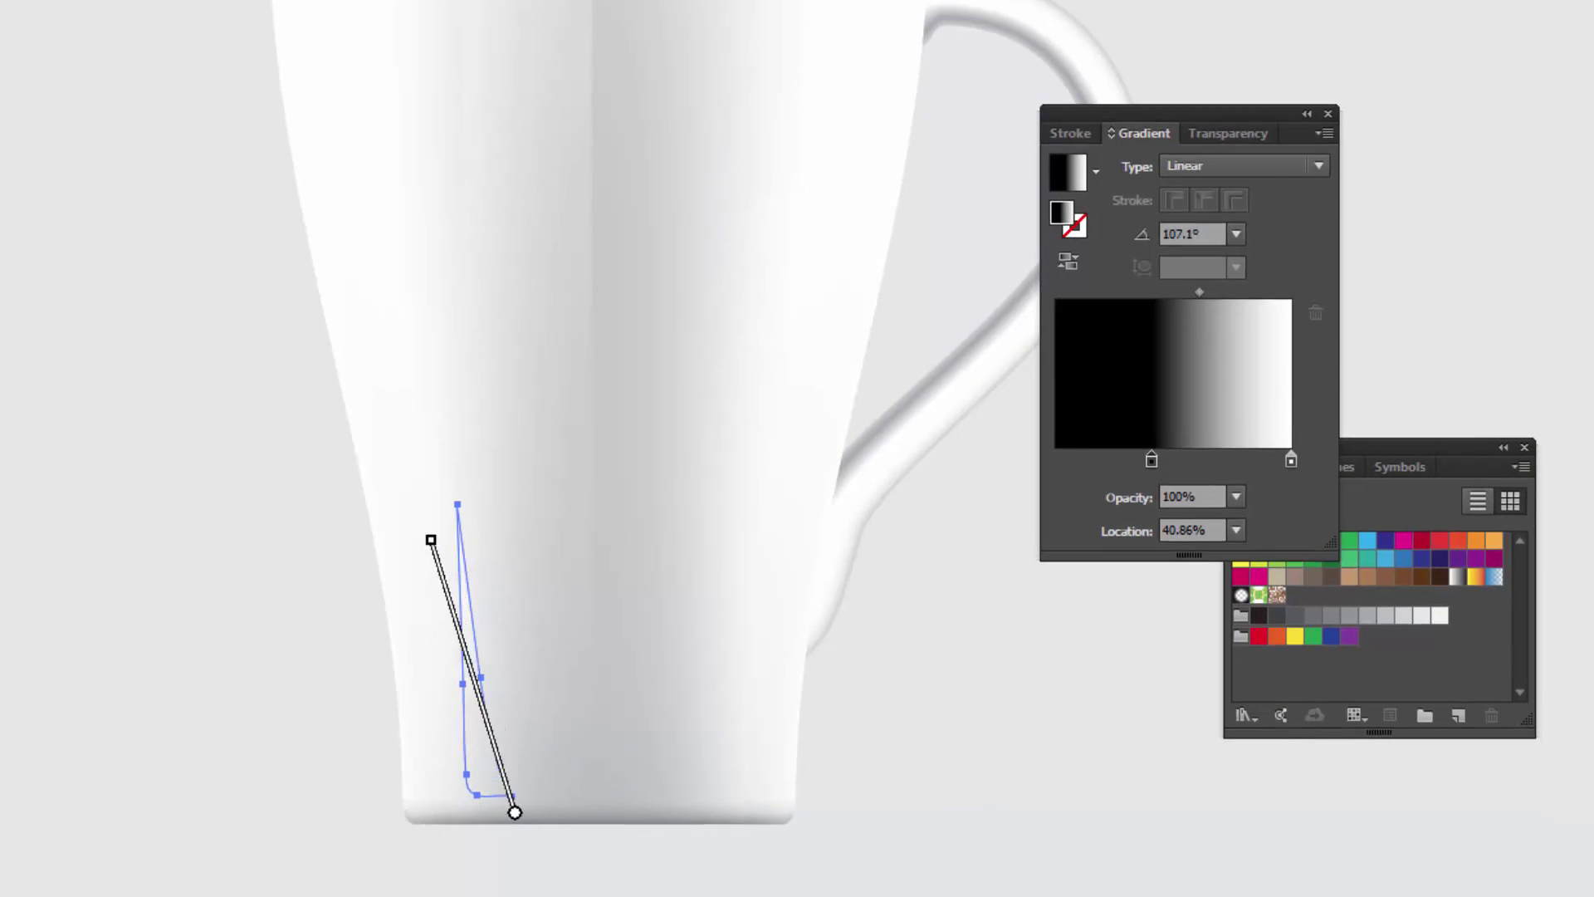
key("ctrl+shift+a")
key("ctrl+minus")
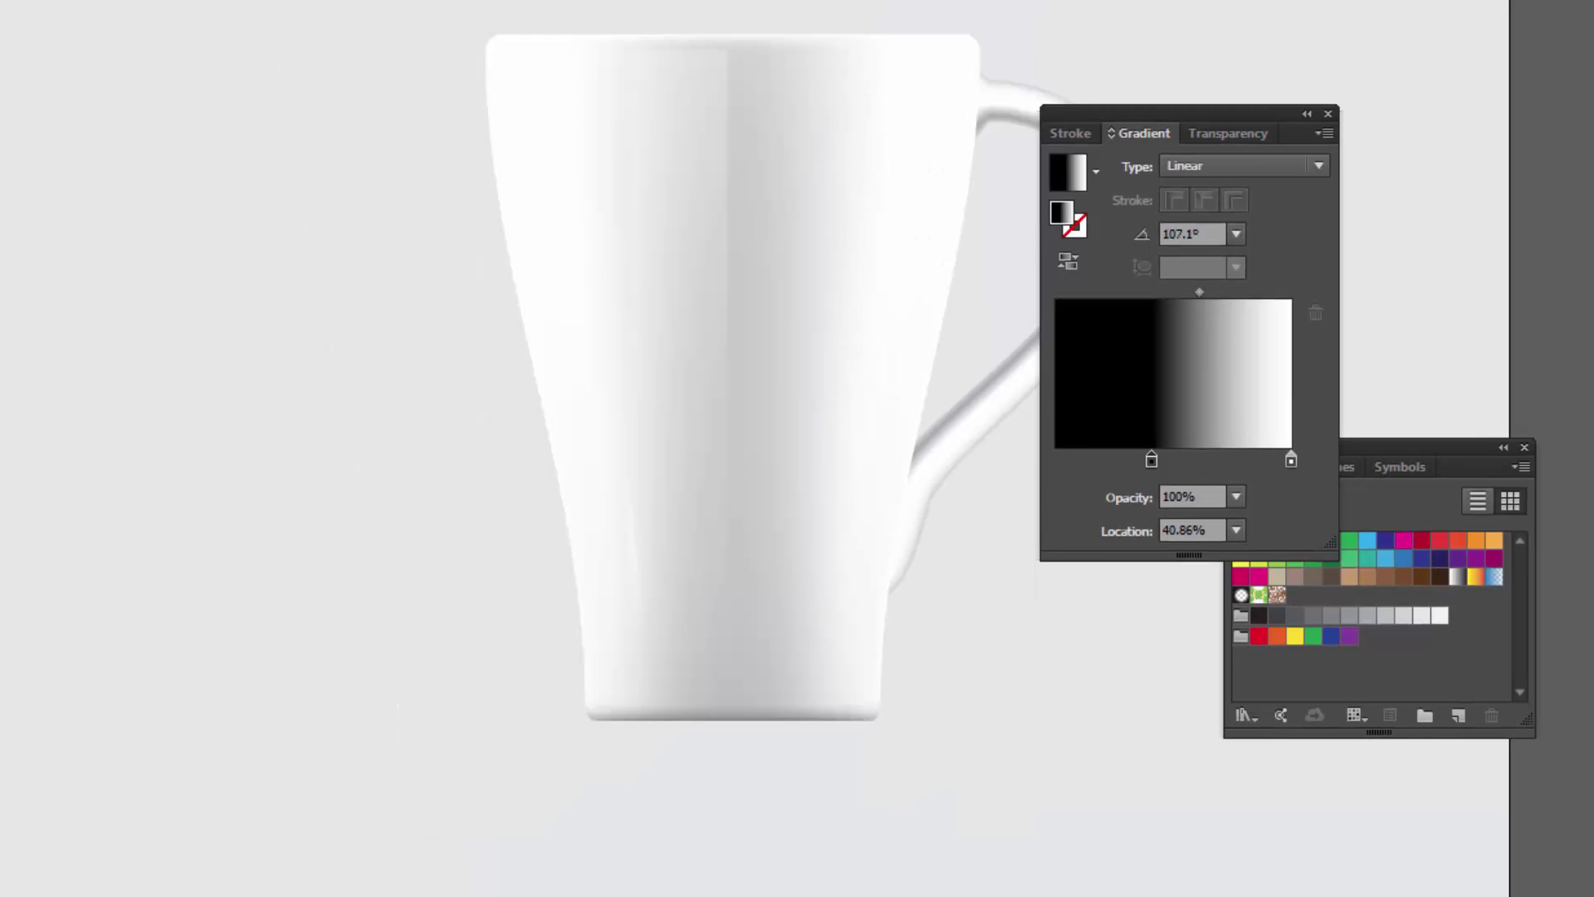
key("ctrl+minus")
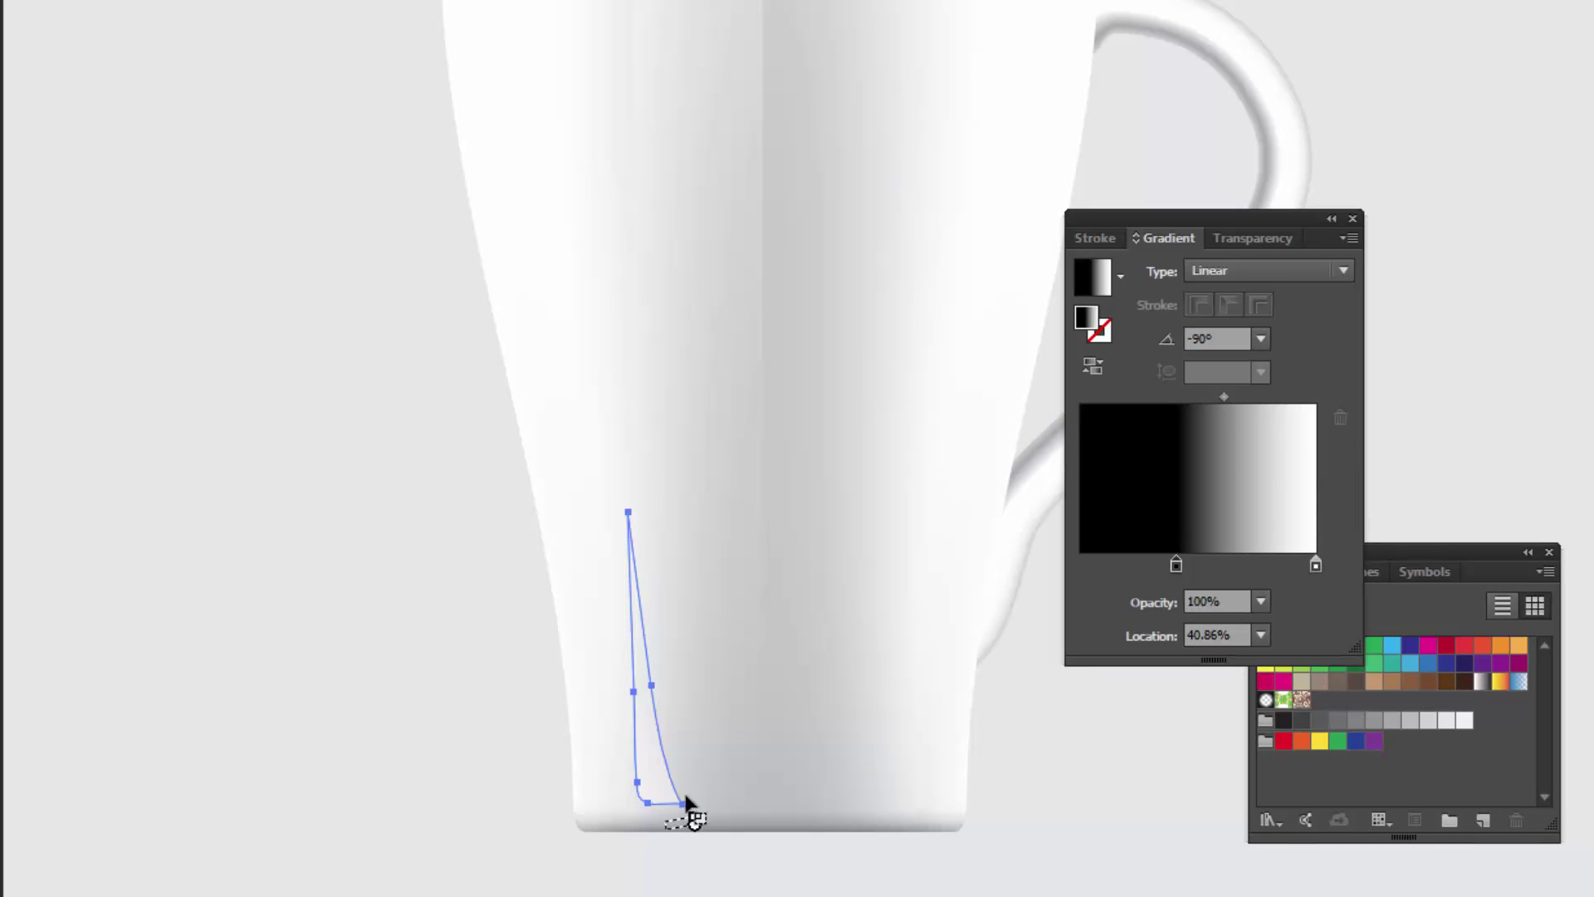
left_click_drag(695, 825, 616, 550)
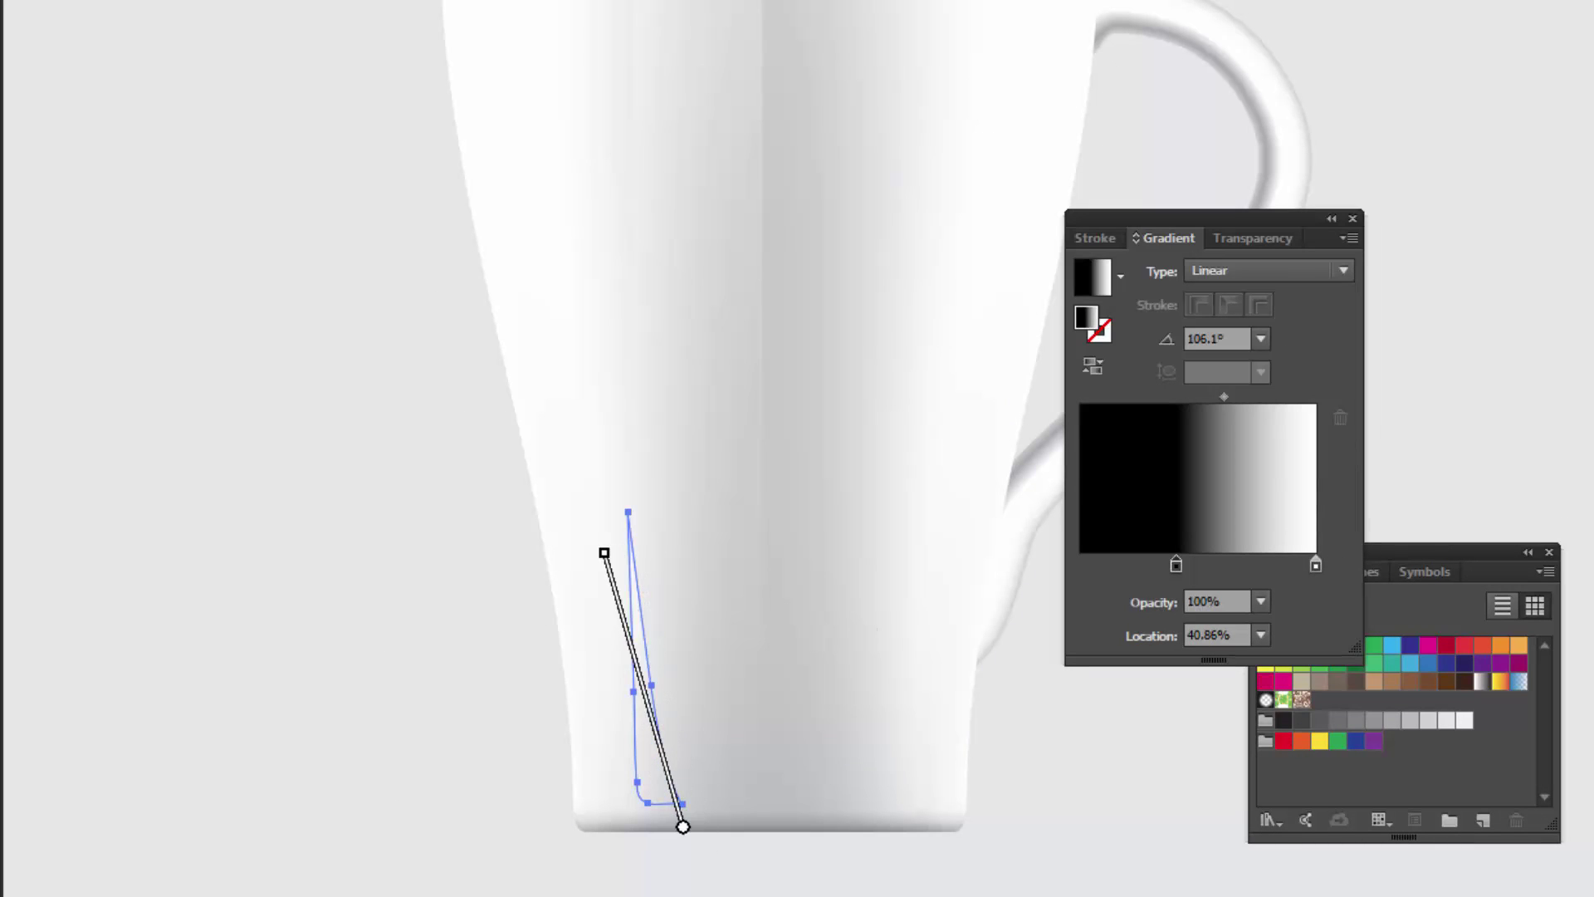
key("v")
key("ctrl+shift+a")
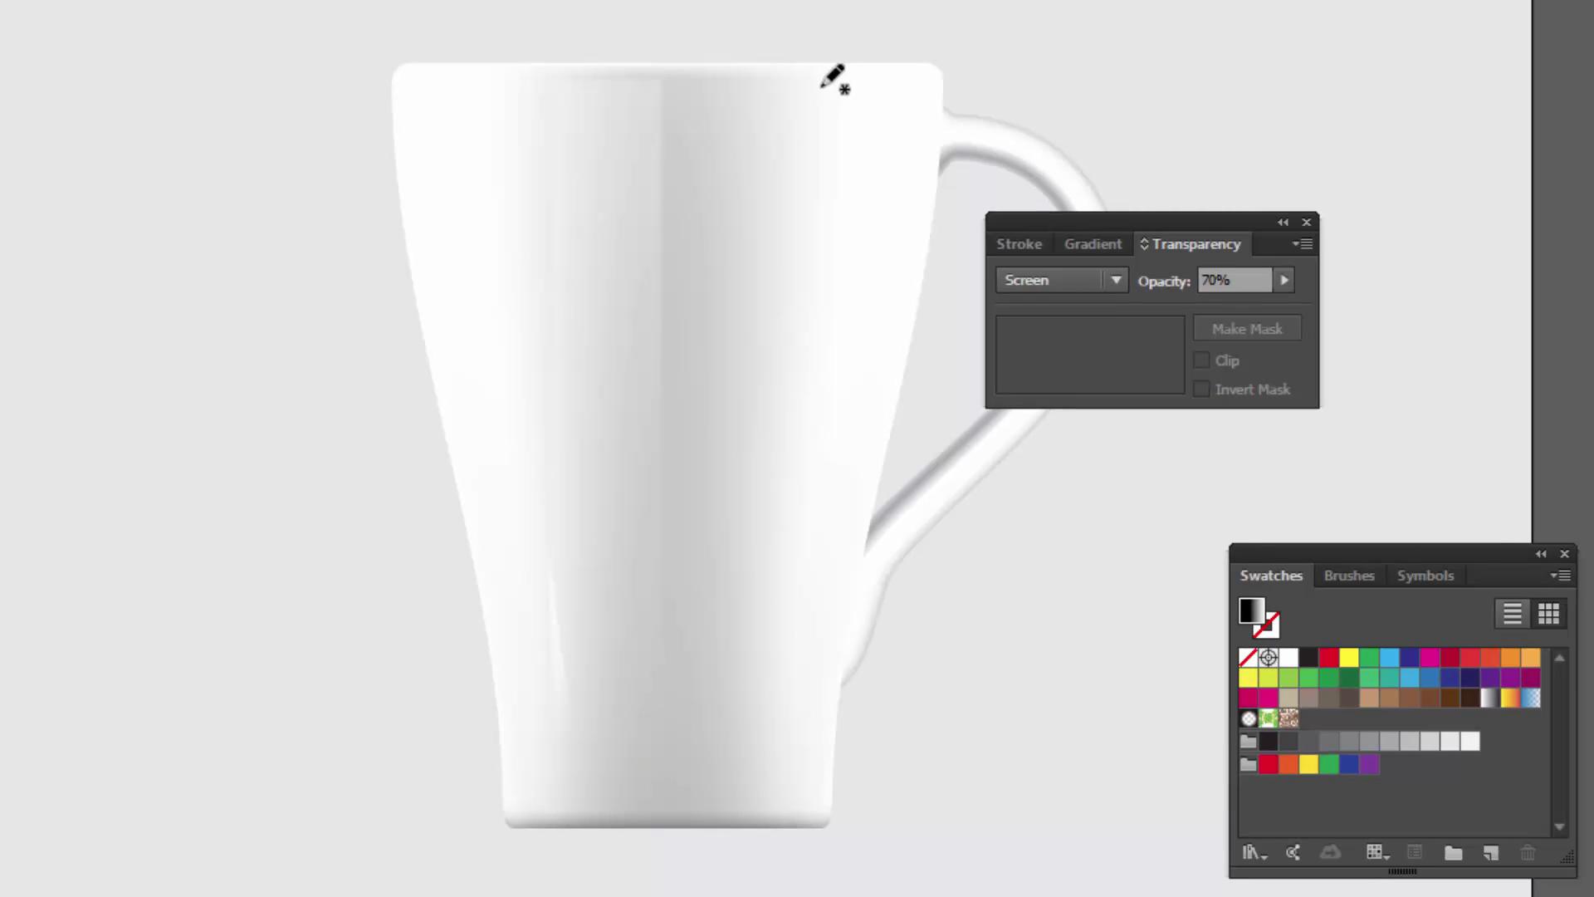
Draw a teardrop highlight near the mug's upper rim and blend it as Screen.
mouse_move(819, 85)
left_mouse_down()
mouse_move(793, 174)
mouse_move(819, 267)
mouse_move(825, 84)
left_mouse_up()
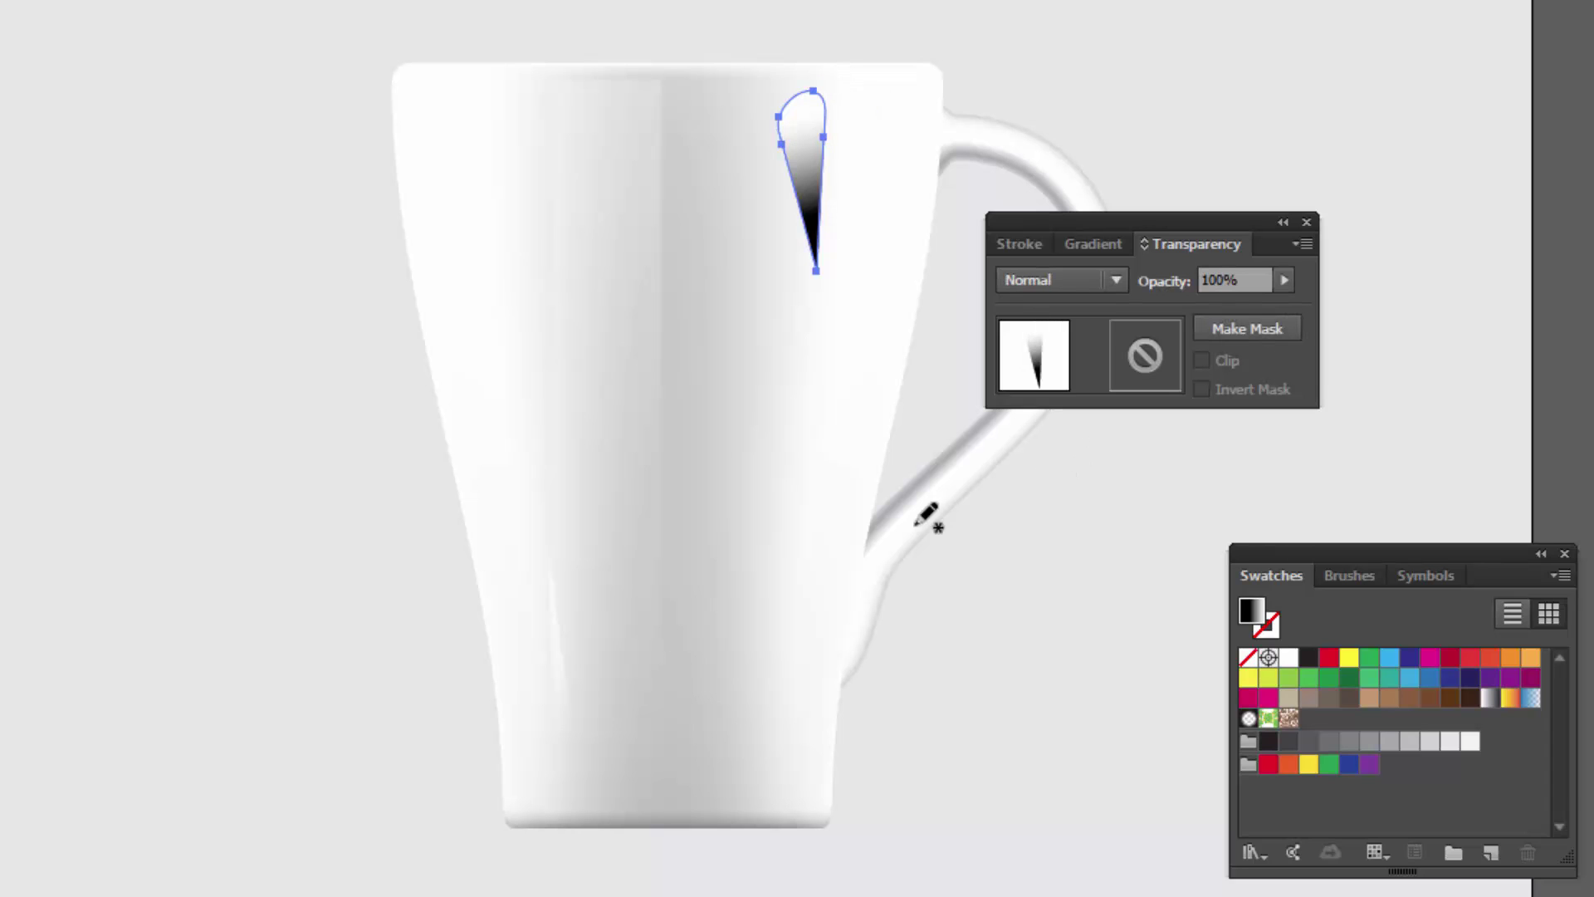
scroll(639, 573, "up", 2)
left_click(1113, 282)
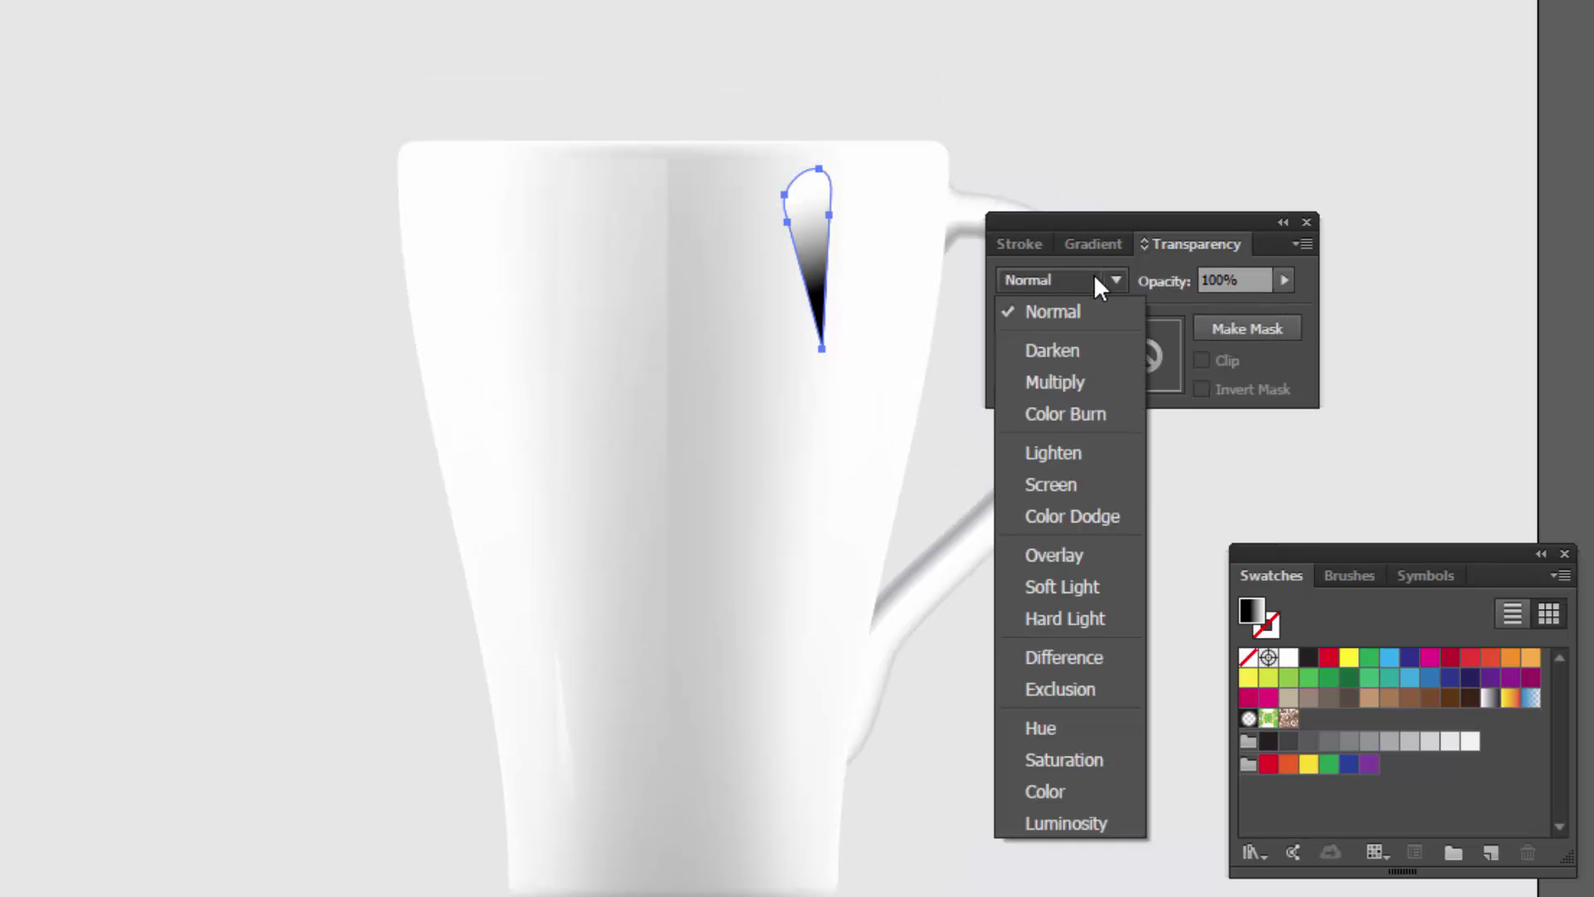
left_click(1119, 486)
left_click(1503, 302)
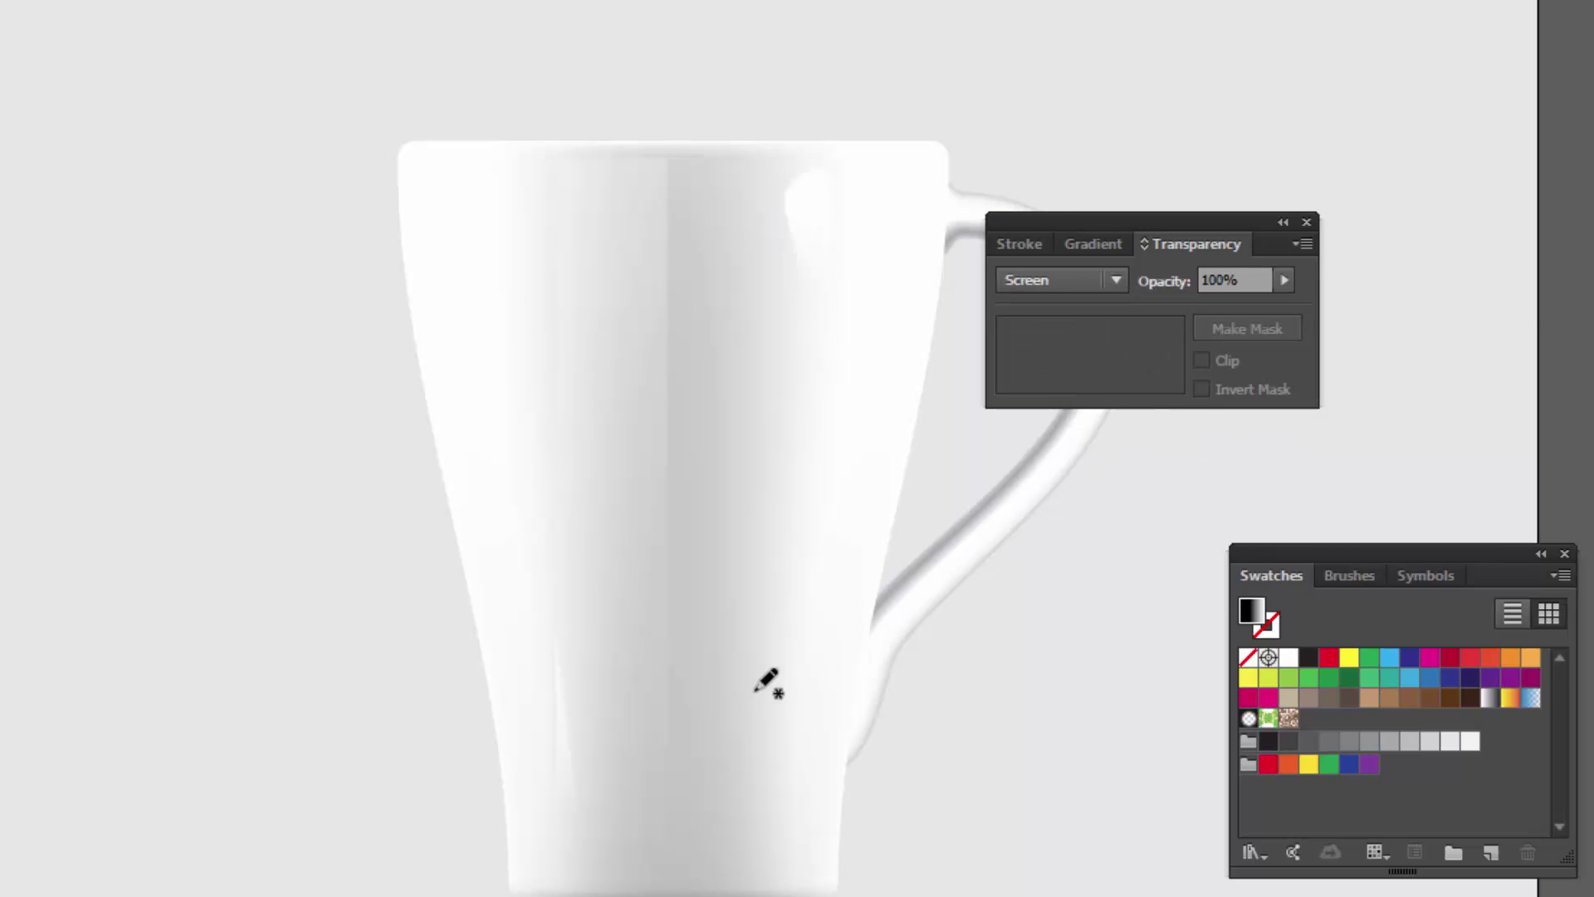
Reverse the teardrop's gradient and run it horizontally across the shape.
key("v")
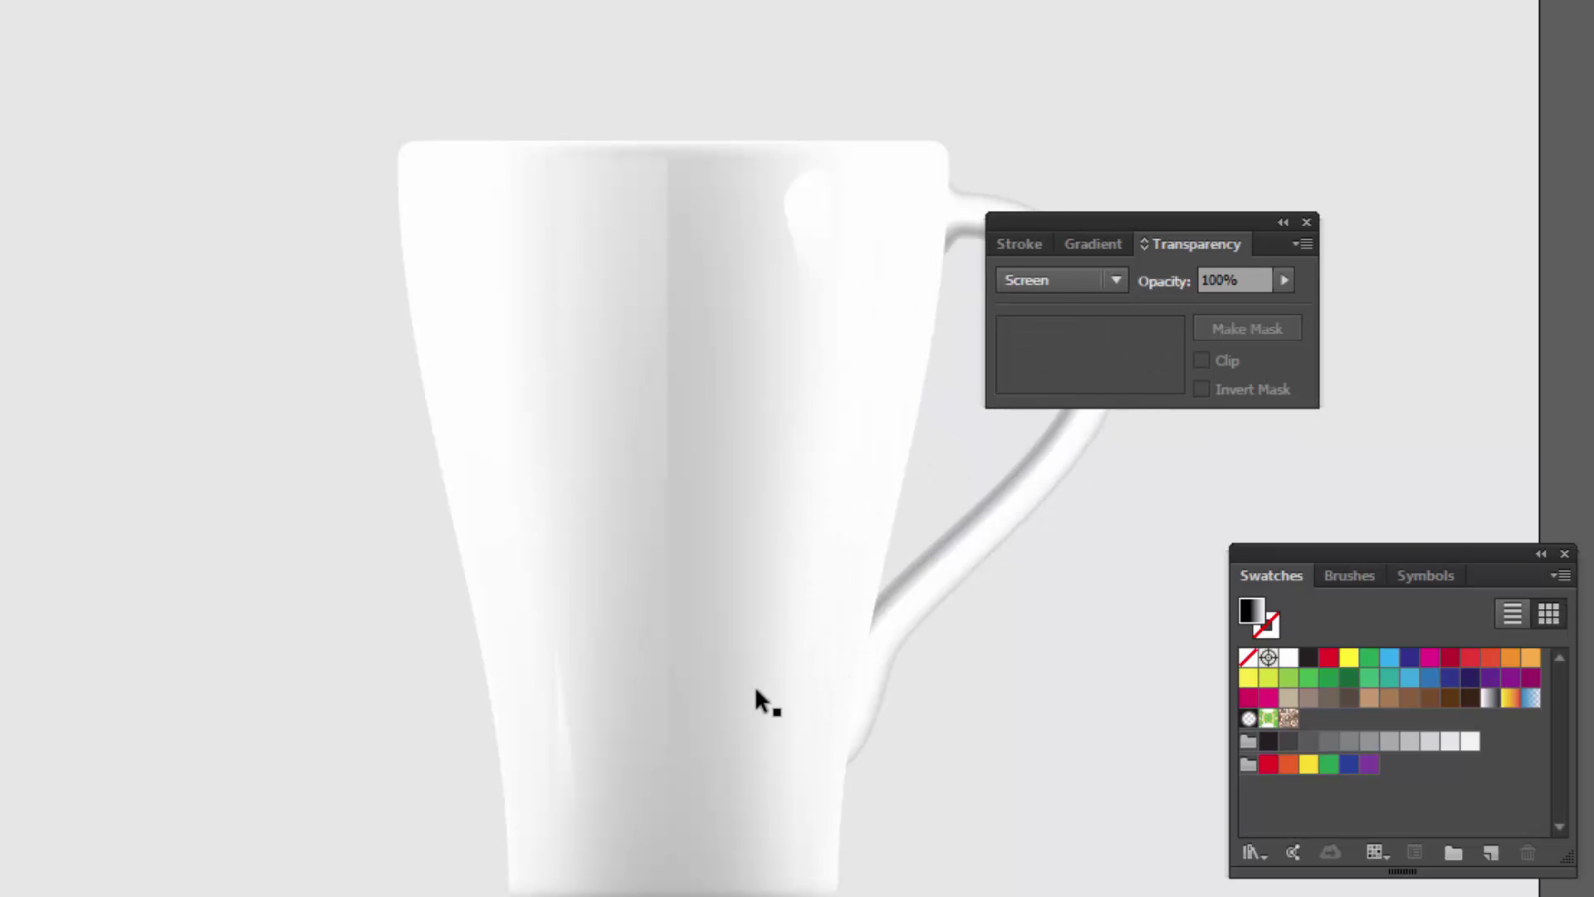
left_click(806, 207)
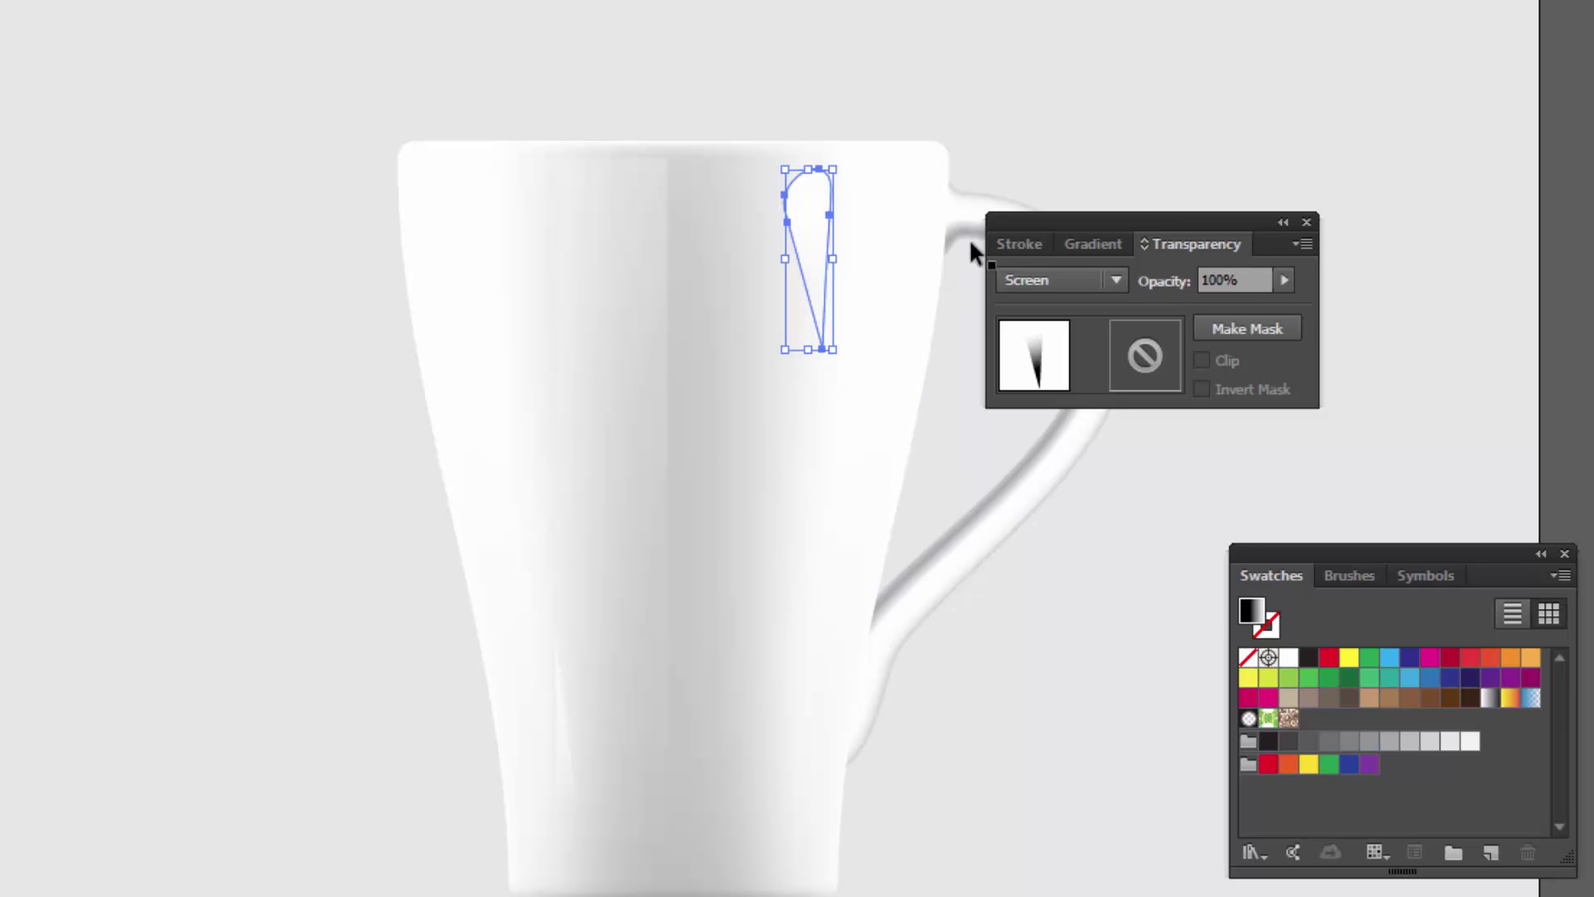
left_click(1090, 245)
left_click_drag(1109, 608, 1052, 608)
left_click(1018, 387)
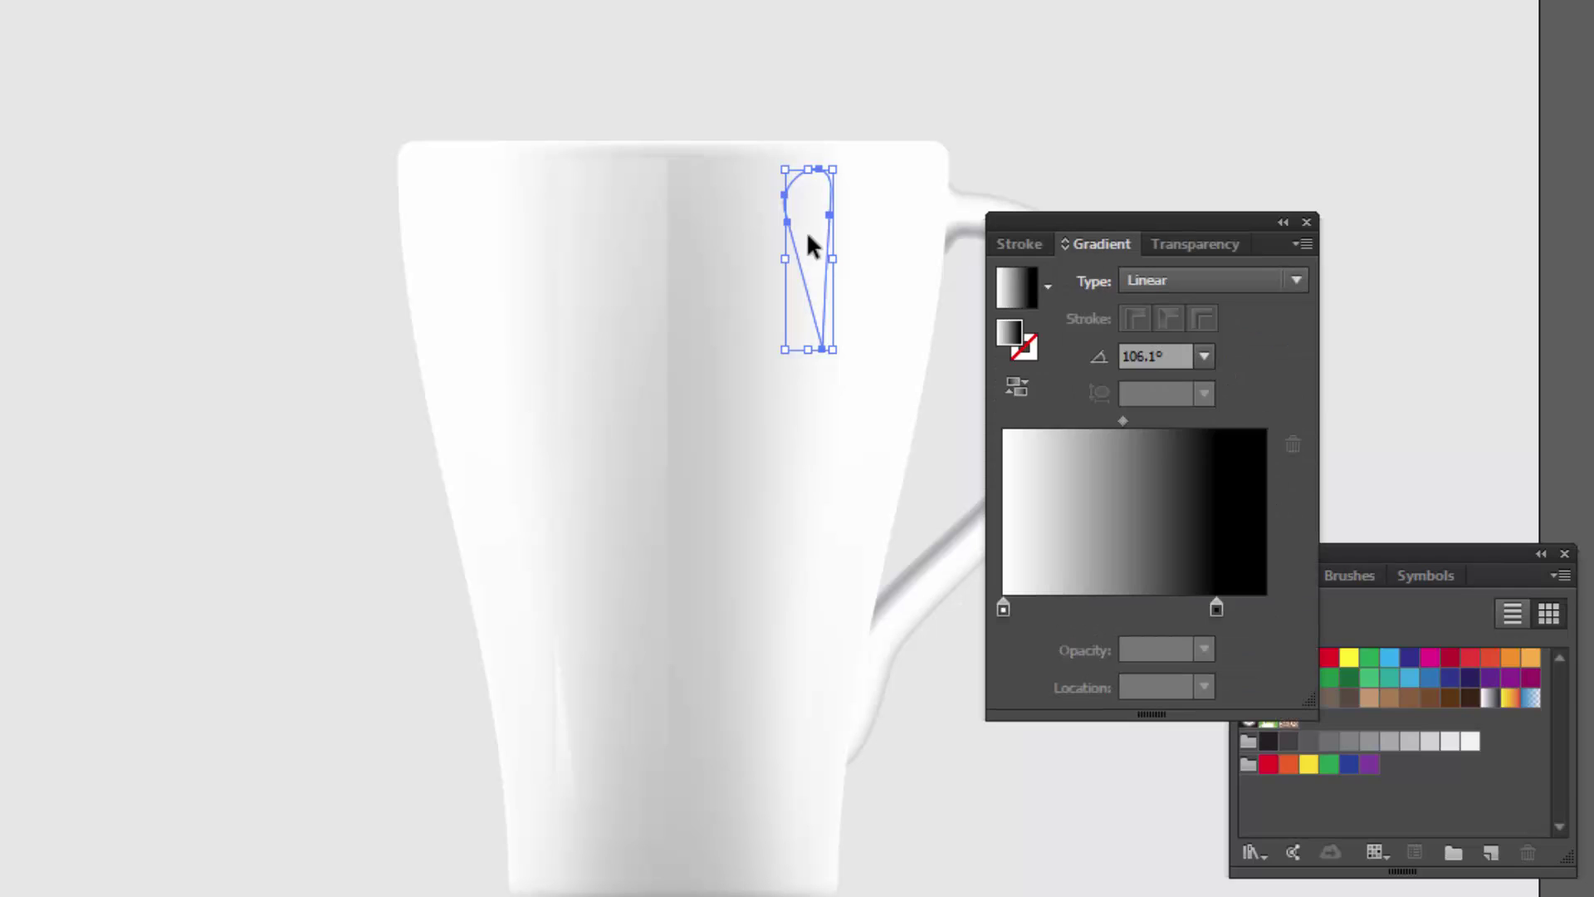
key("g")
mouse_move(769, 265)
left_mouse_down()
mouse_move(841, 274)
mouse_move(764, 257)
left_mouse_up()
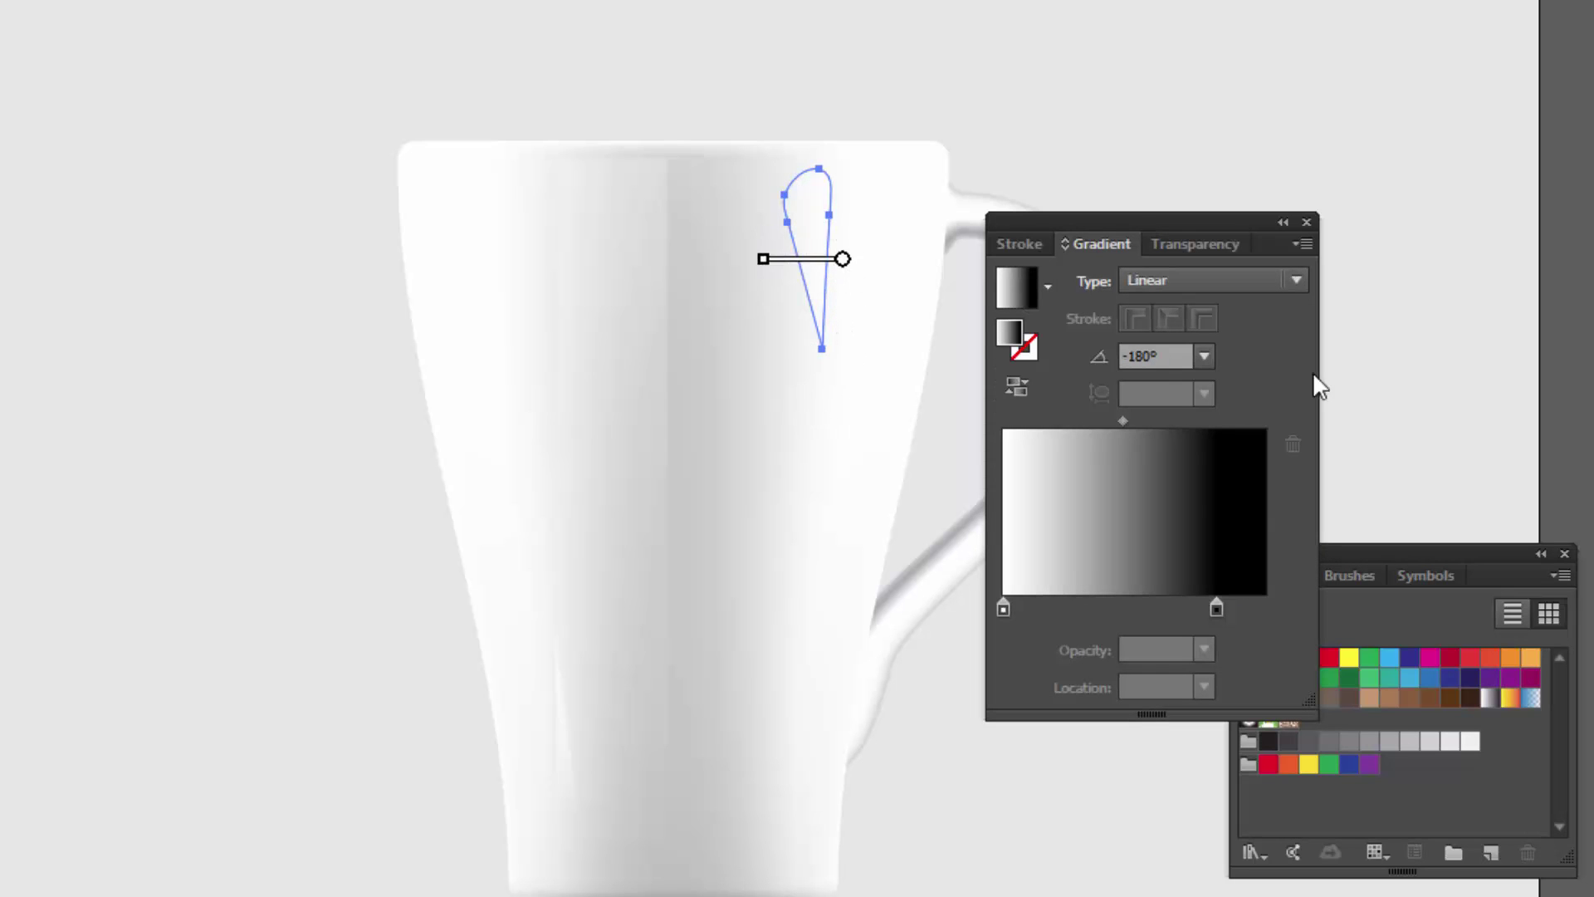
key("ctrl+shift+a")
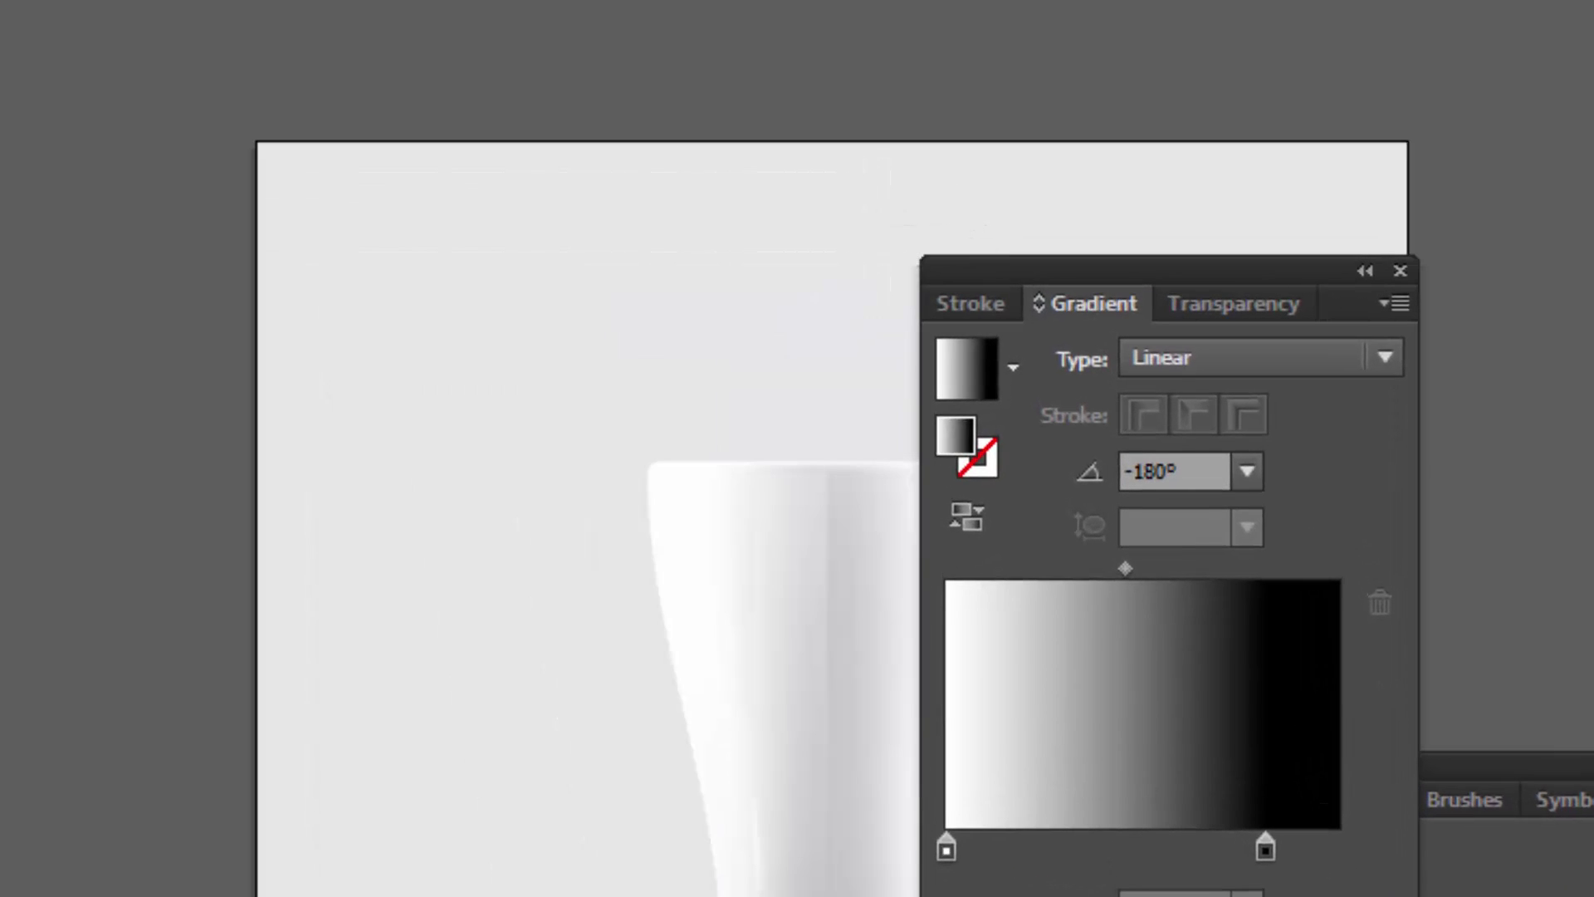
Lower the teardrop highlight's opacity to 60% and deselect it.
left_click_drag(573, 893, 304, 890)
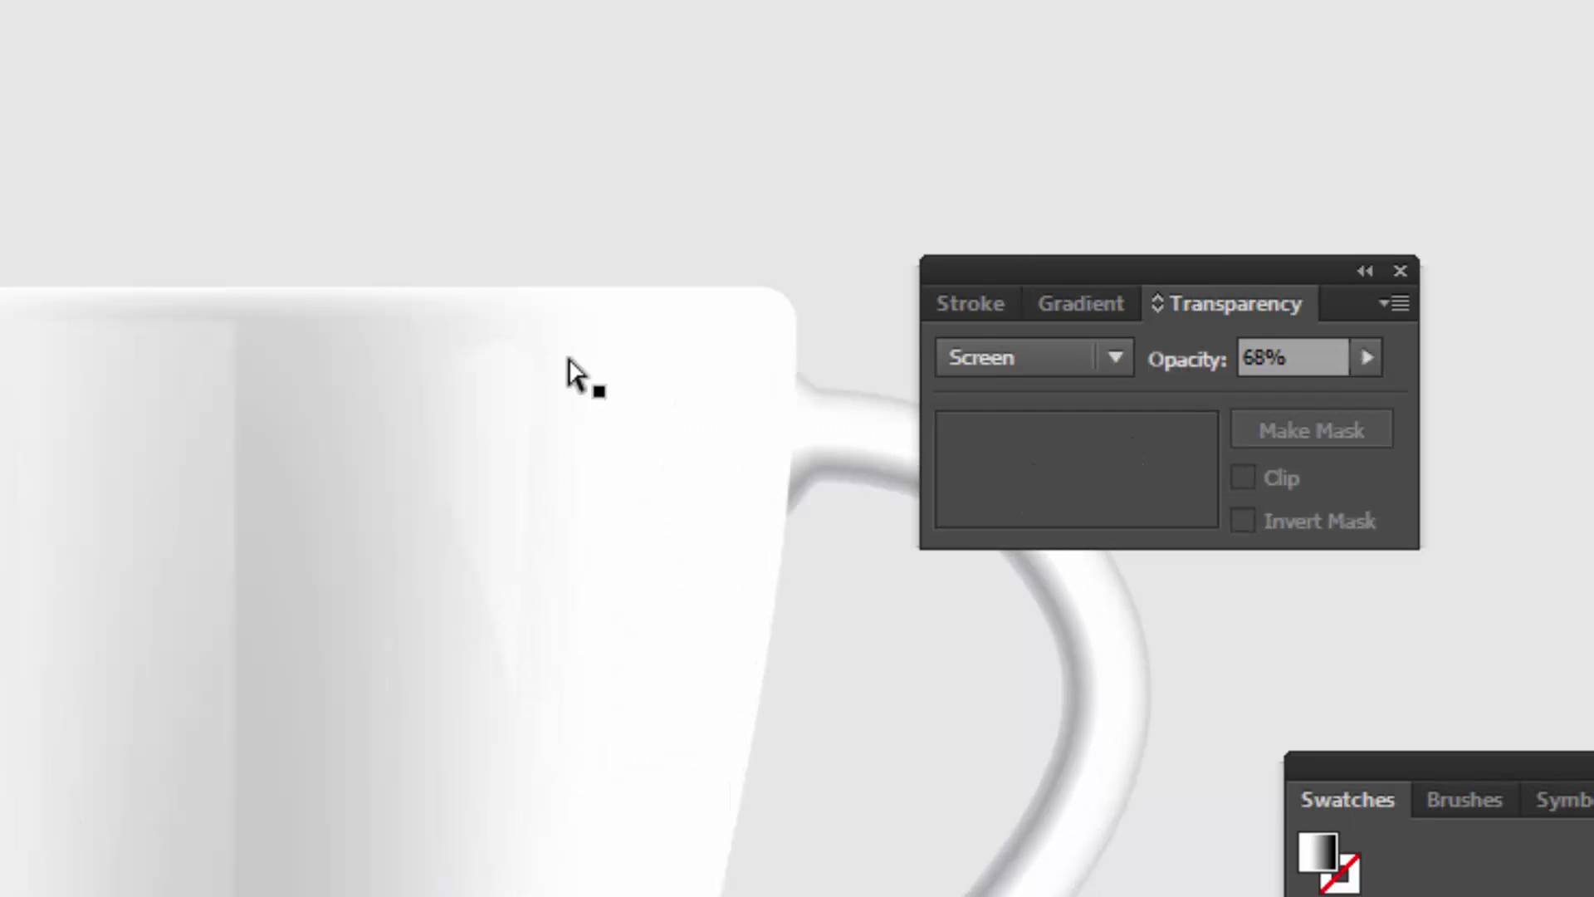
left_click(470, 419)
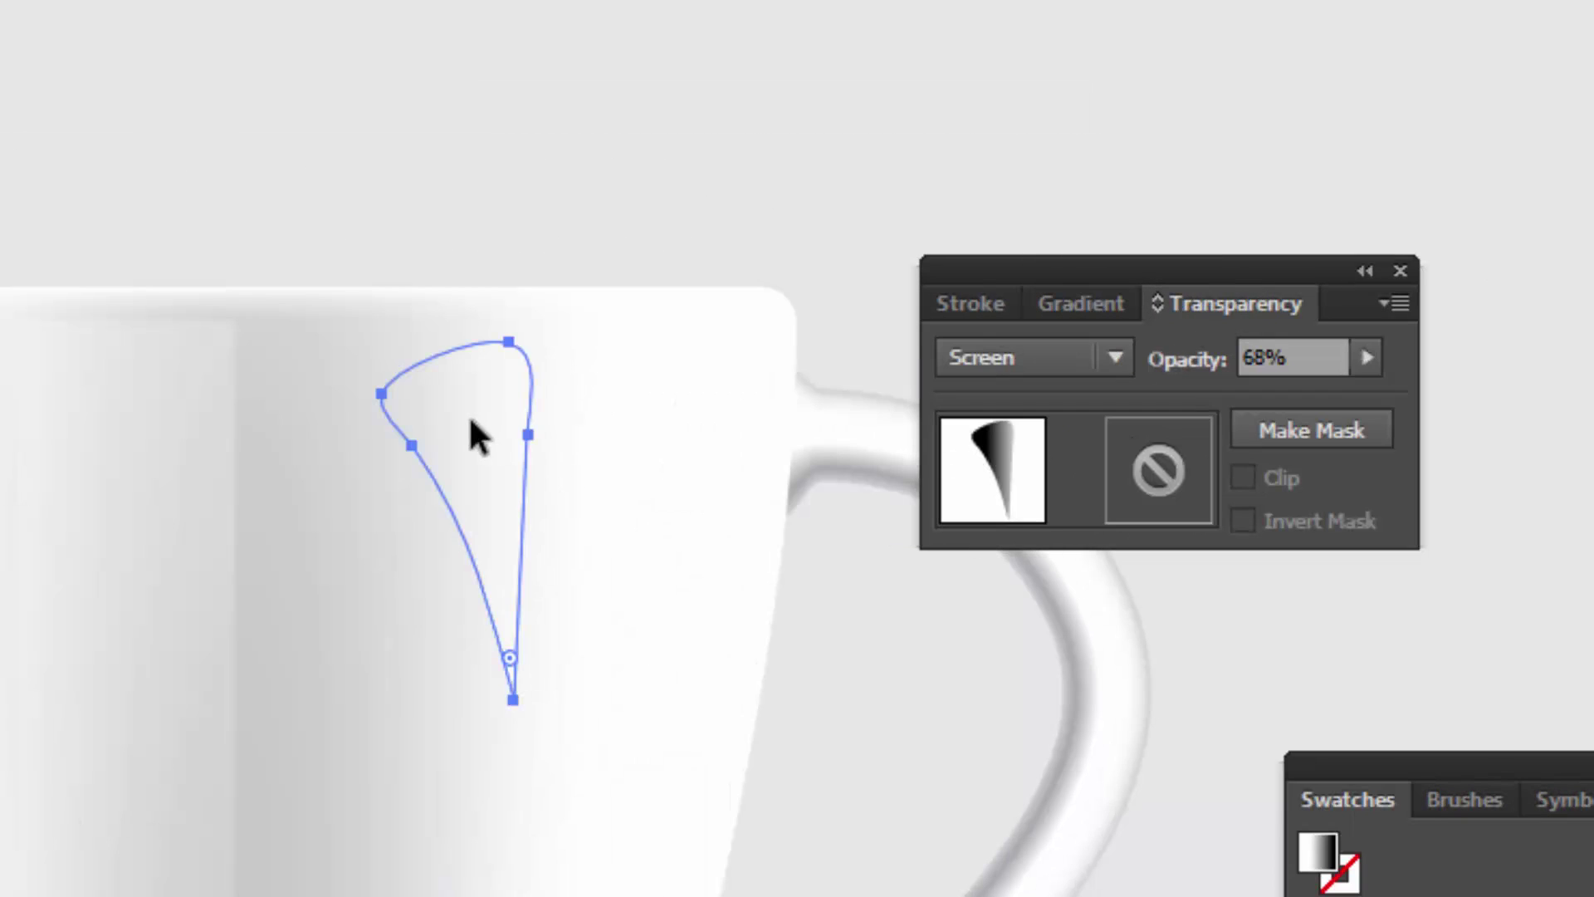
double_click(1288, 357)
type("70")
key("Return")
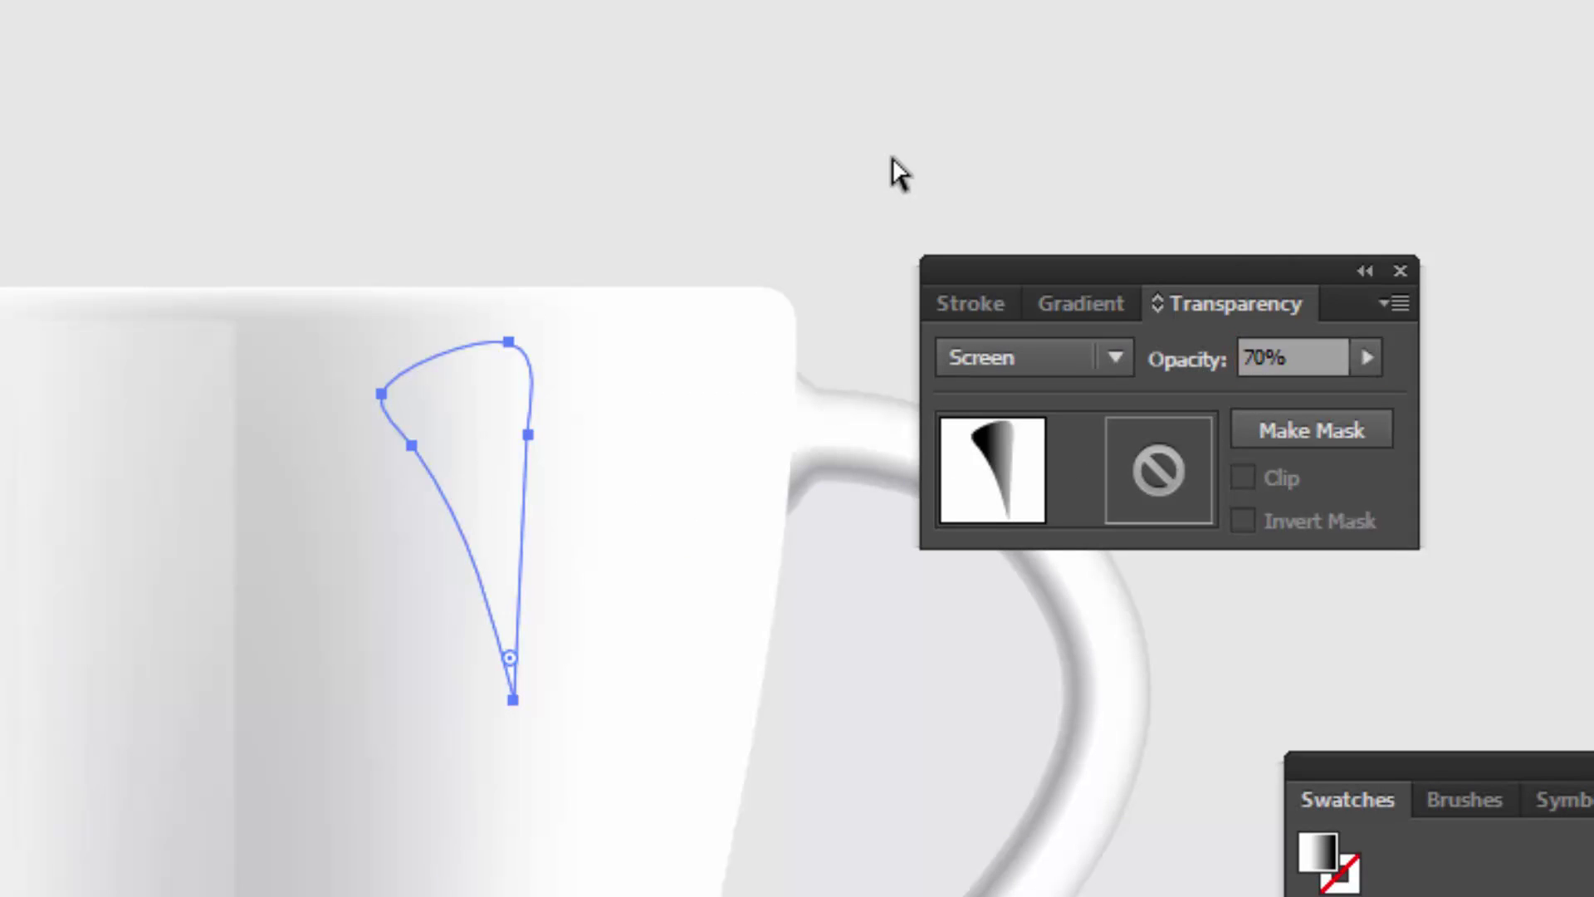
double_click(1253, 357)
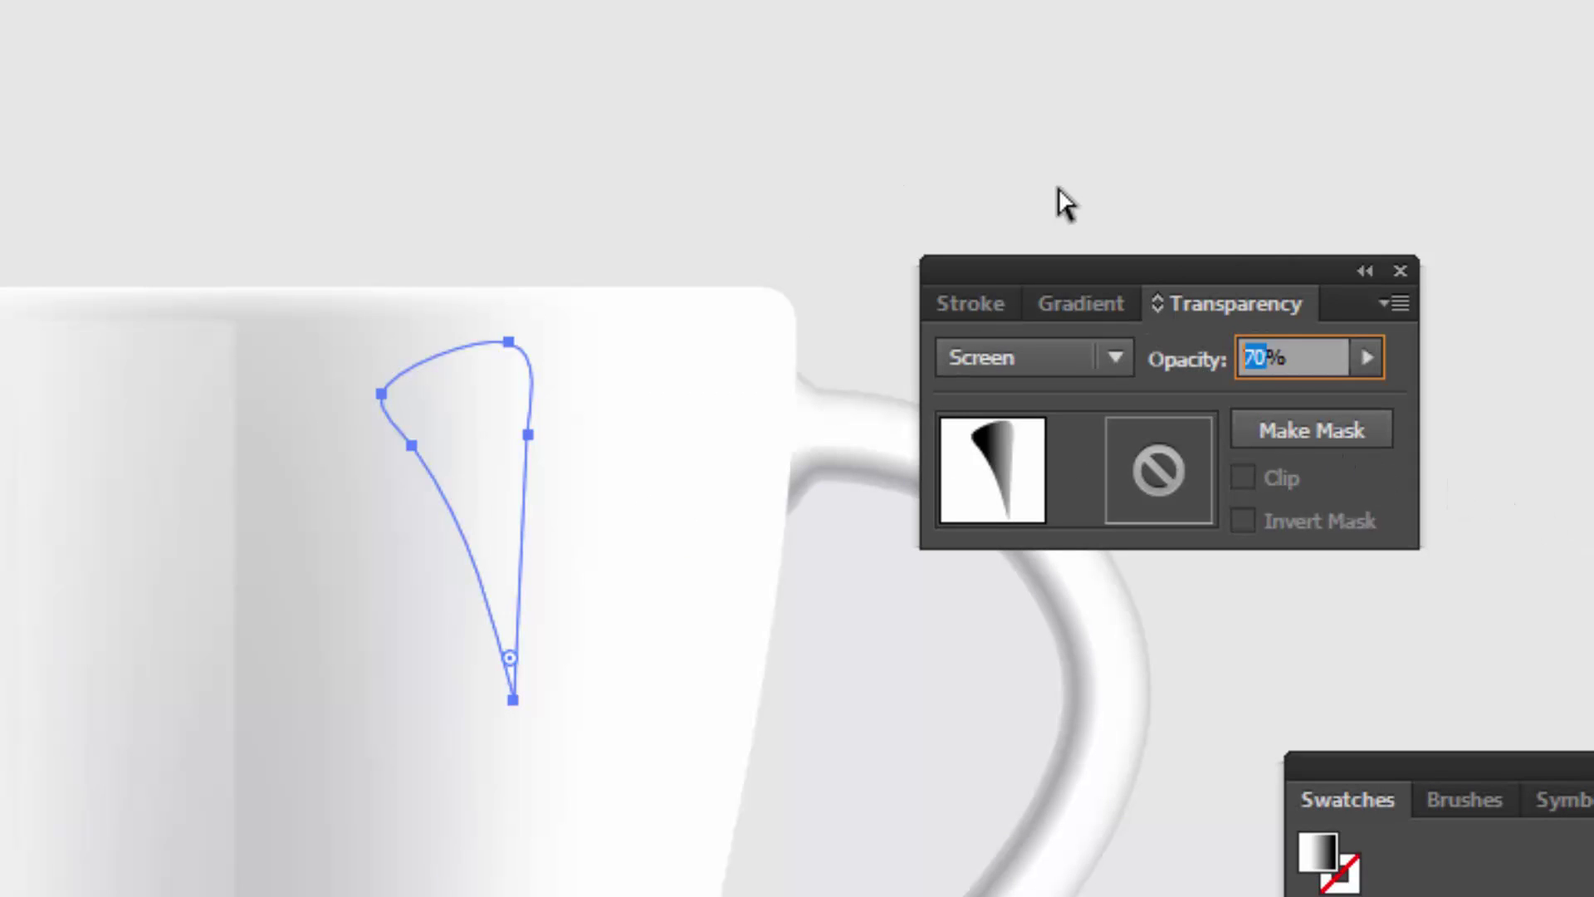
type("60")
key("Return")
key("ctrl+shift+a")
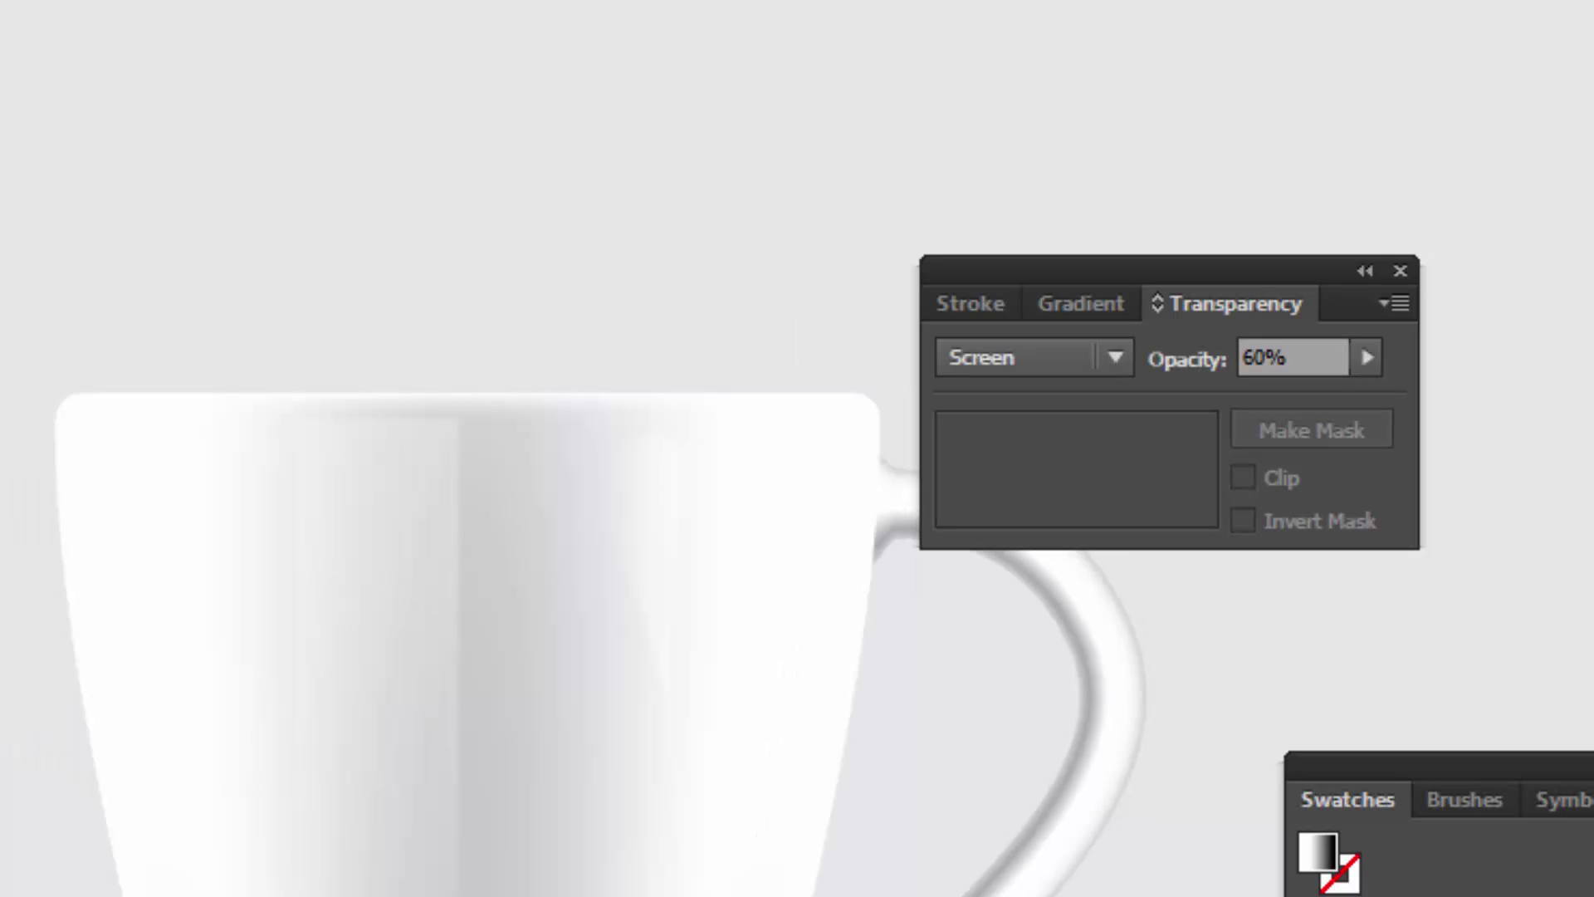
Draw a curved shading shape down the mug's lower left, set to 30% opacity and Overlay.
left_click_drag(565, 893, 302, 676)
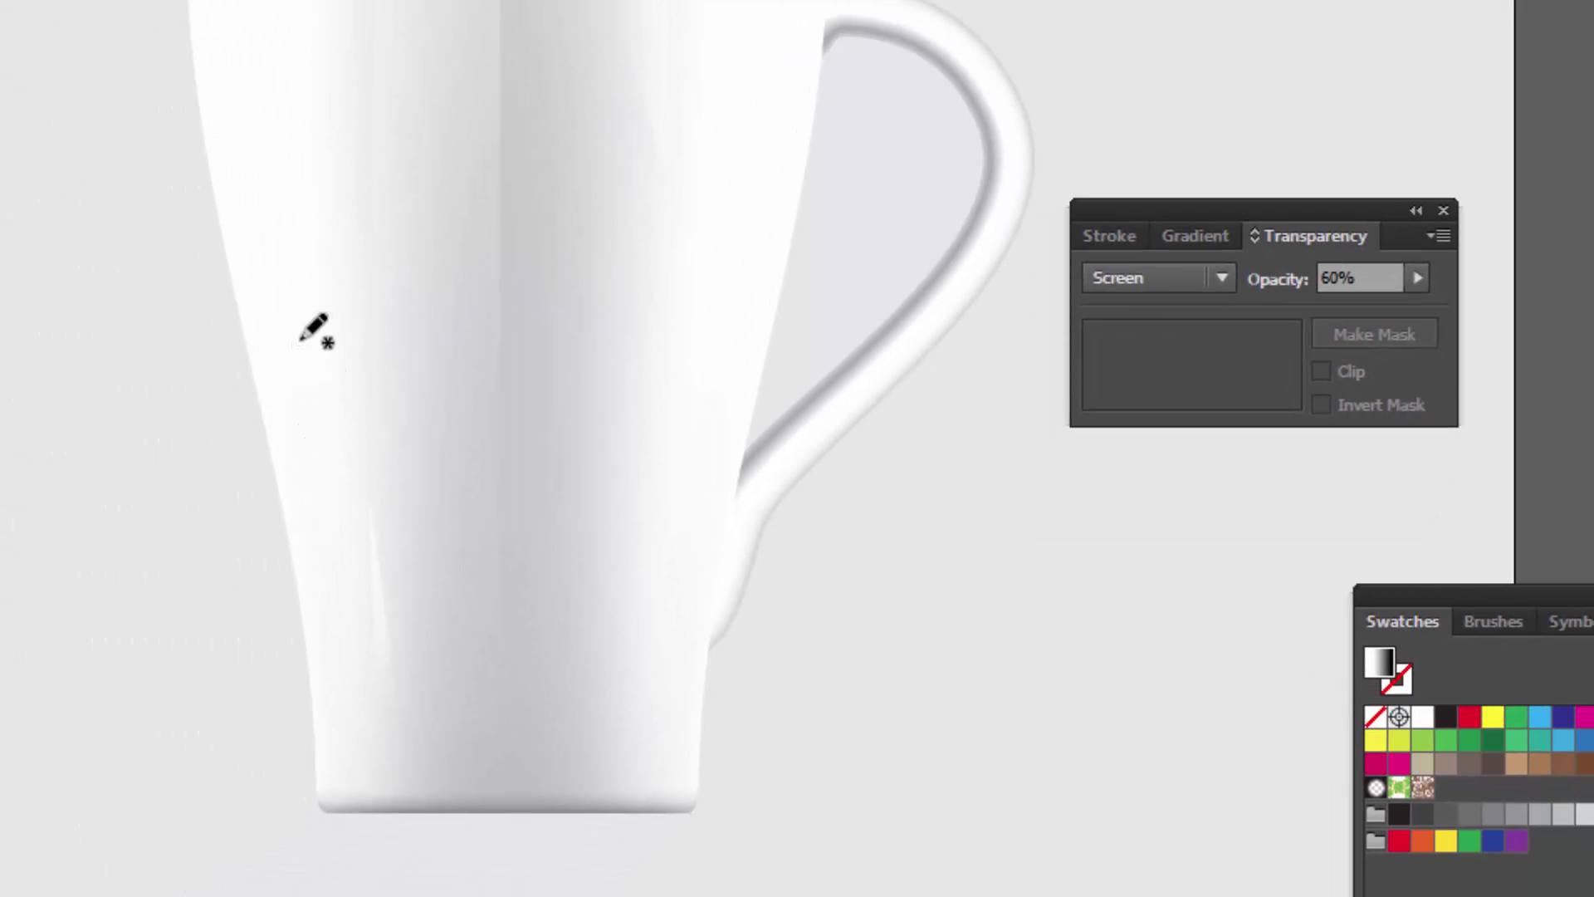
mouse_move(294, 353)
left_mouse_down()
mouse_move(381, 609)
mouse_move(431, 670)
mouse_move(519, 720)
mouse_move(690, 760)
mouse_move(361, 768)
mouse_move(303, 530)
mouse_move(292, 356)
left_mouse_up()
key("ctrl+equal")
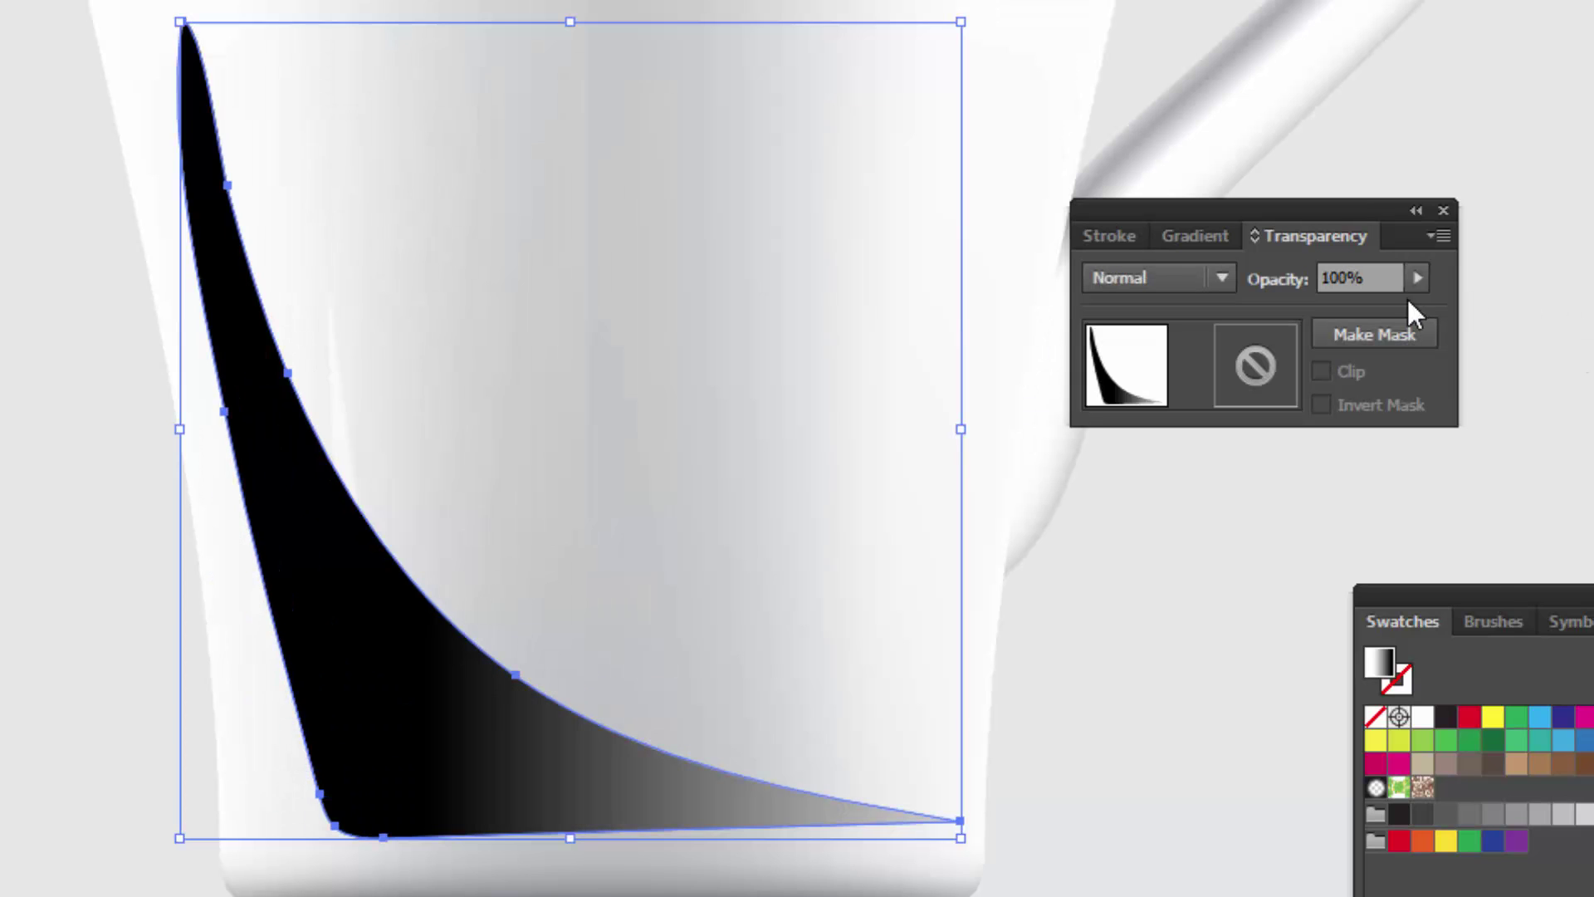
left_click(1376, 270)
type("30")
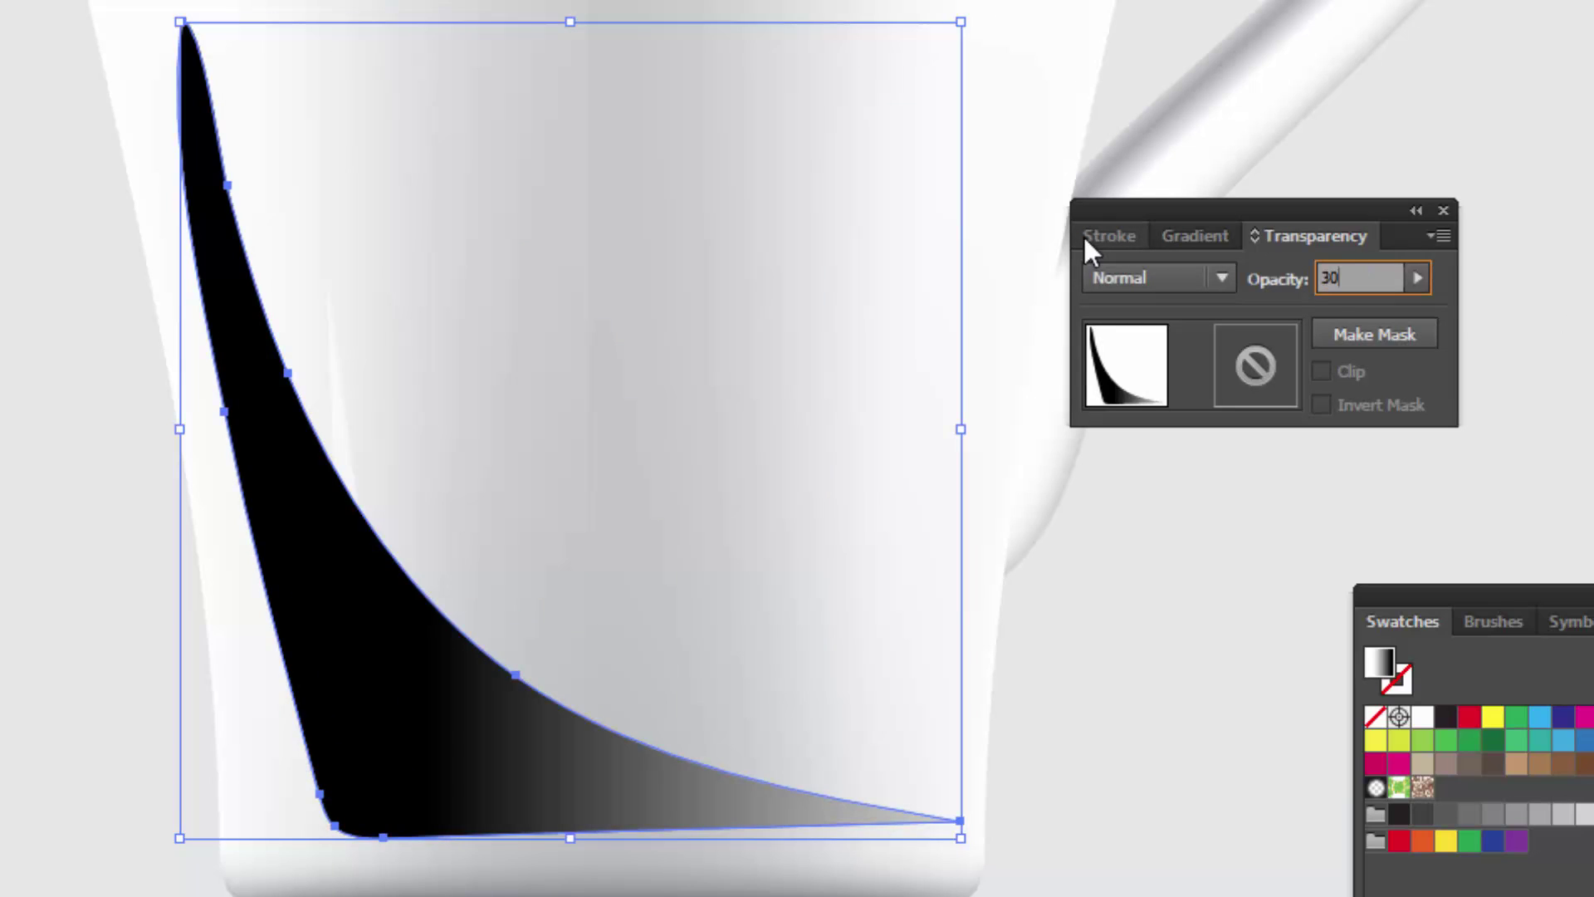
key("Return")
left_click(1147, 276)
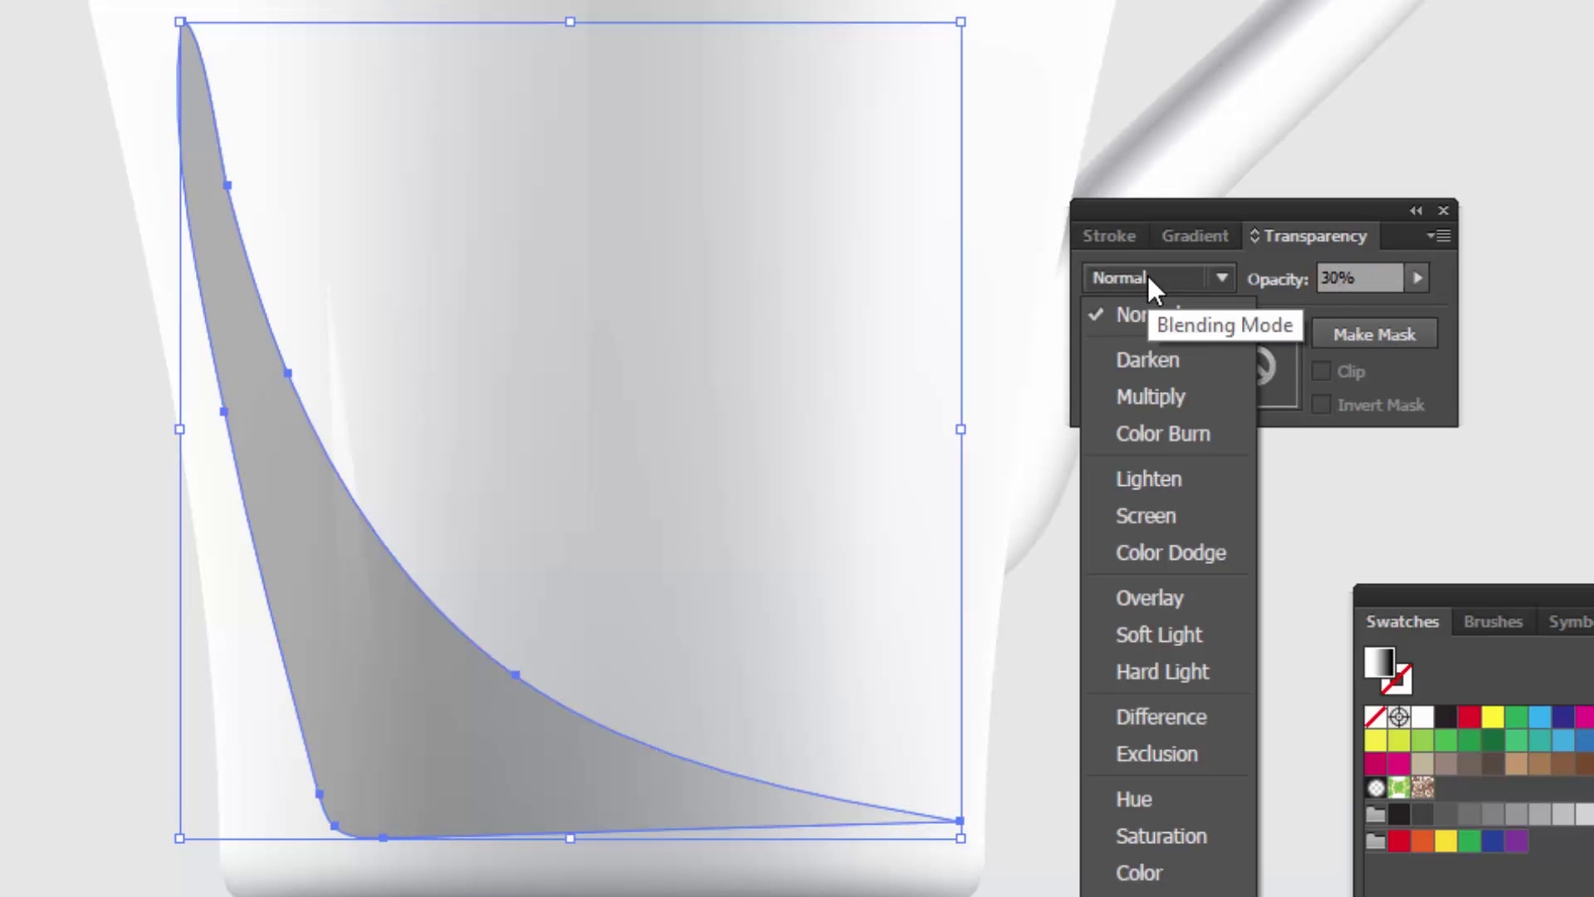
left_click(1202, 598)
key("ctrl+shift+a")
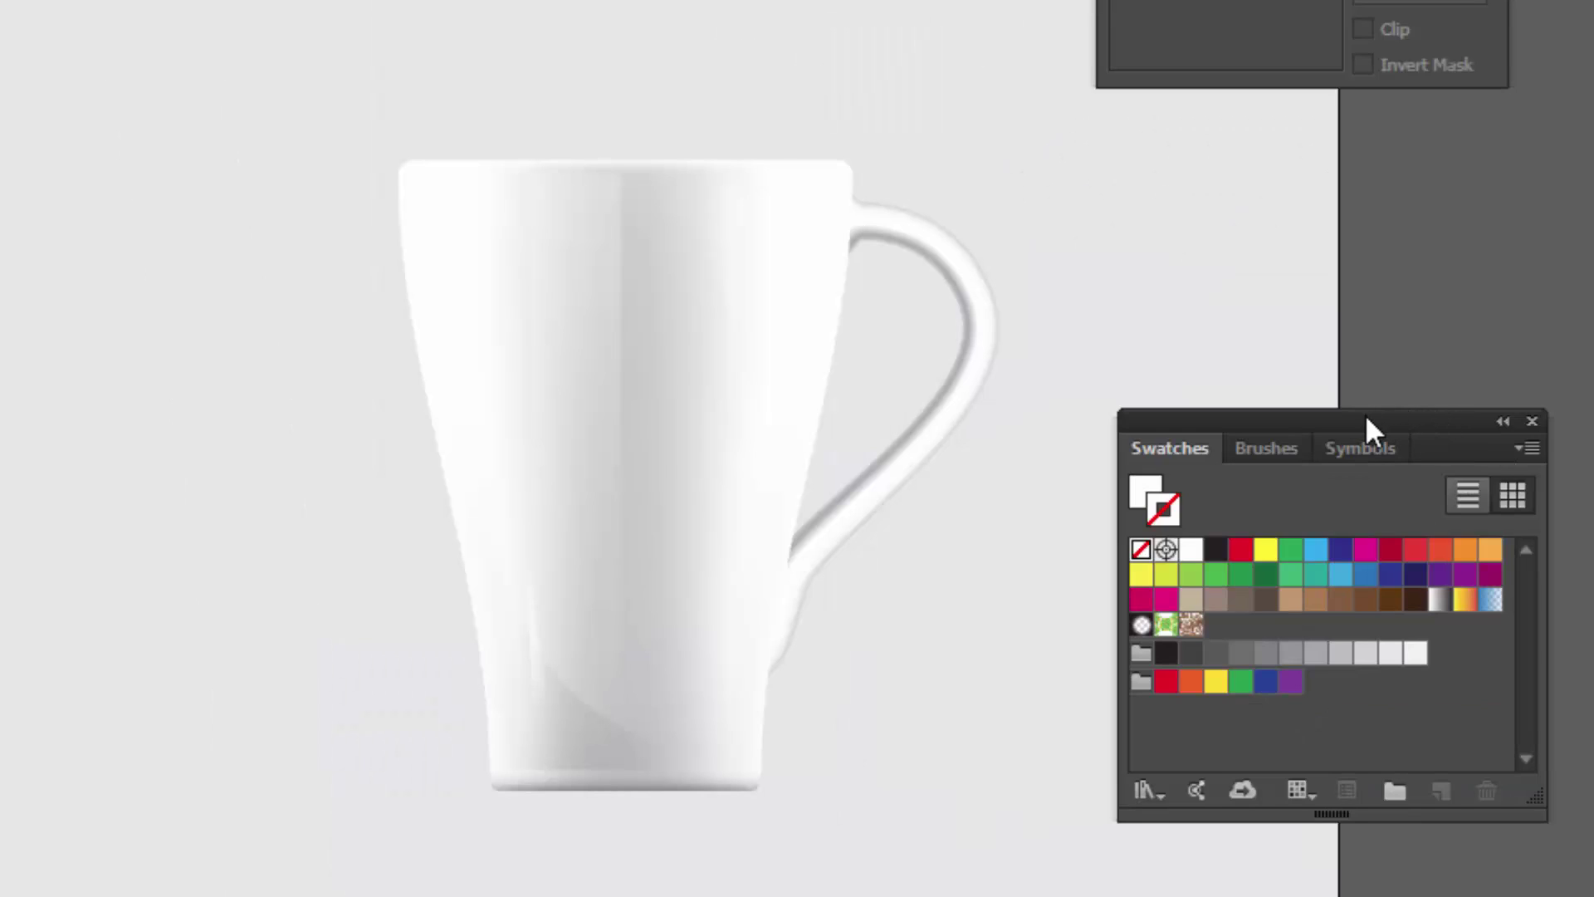
Select all the mug parts and group them.
left_click_drag(669, 431, 629, 408)
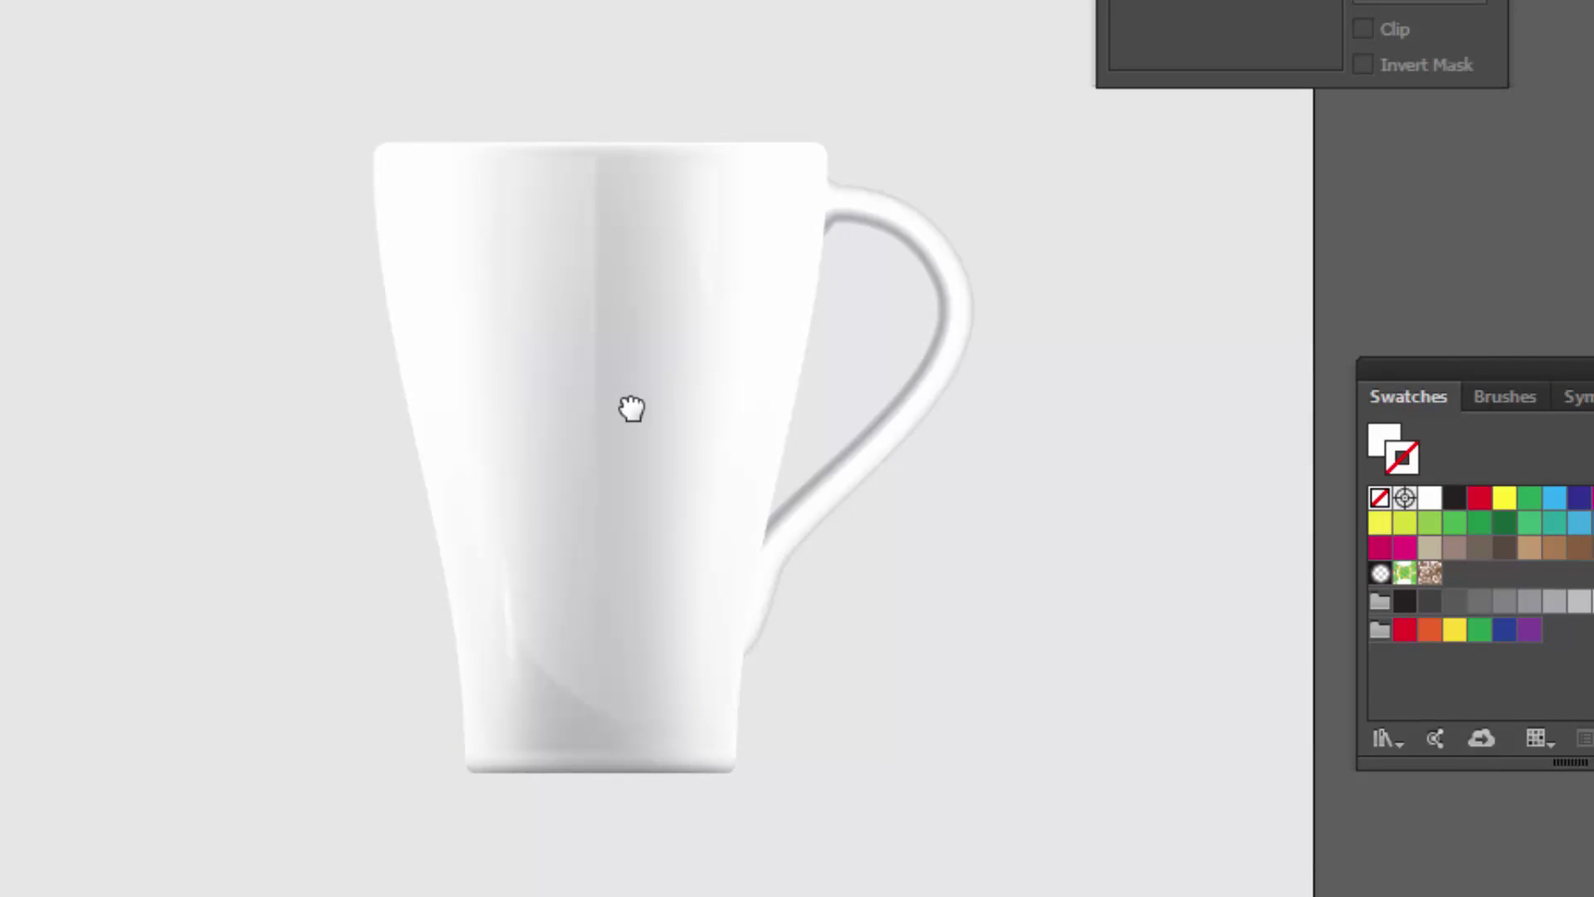
left_click_drag(699, 348, 639, 339)
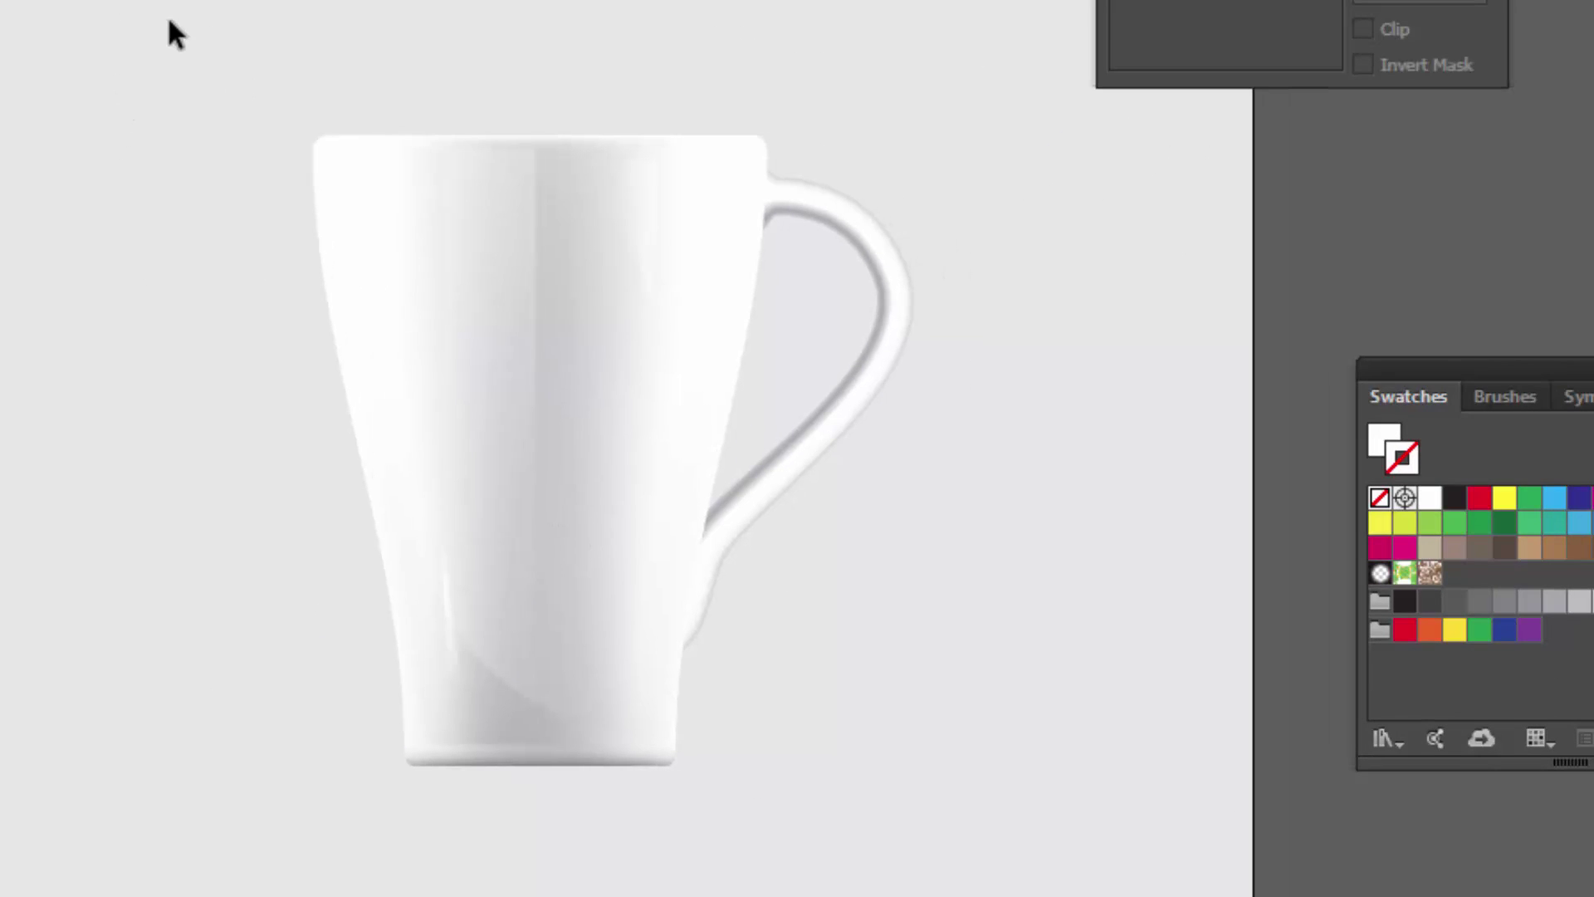
key("ctrl+a")
key("a")
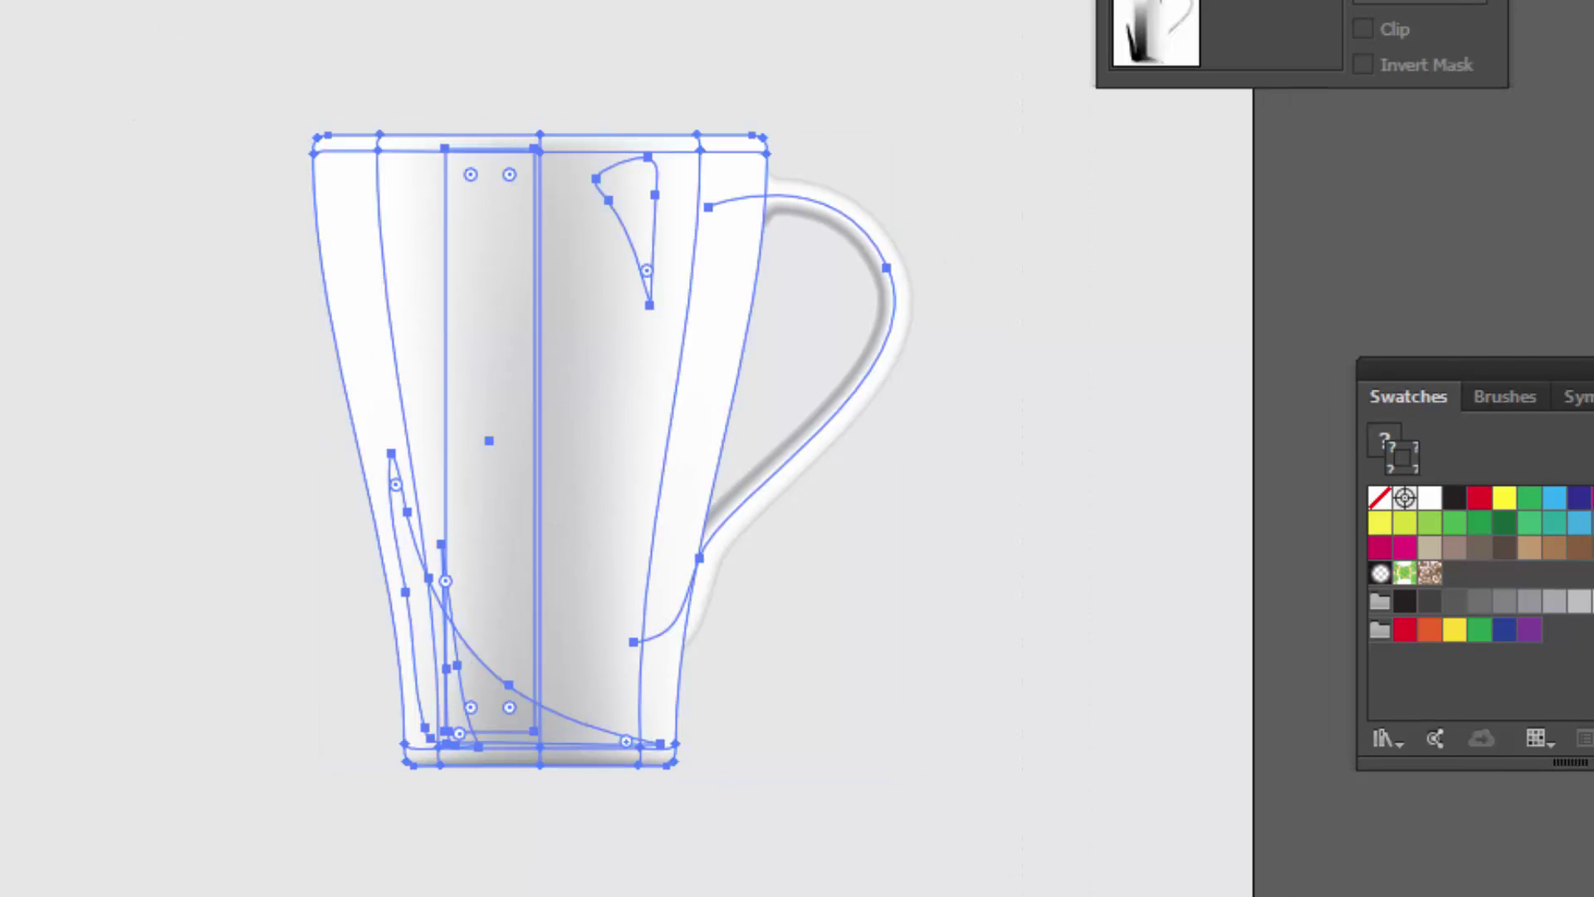
key("v")
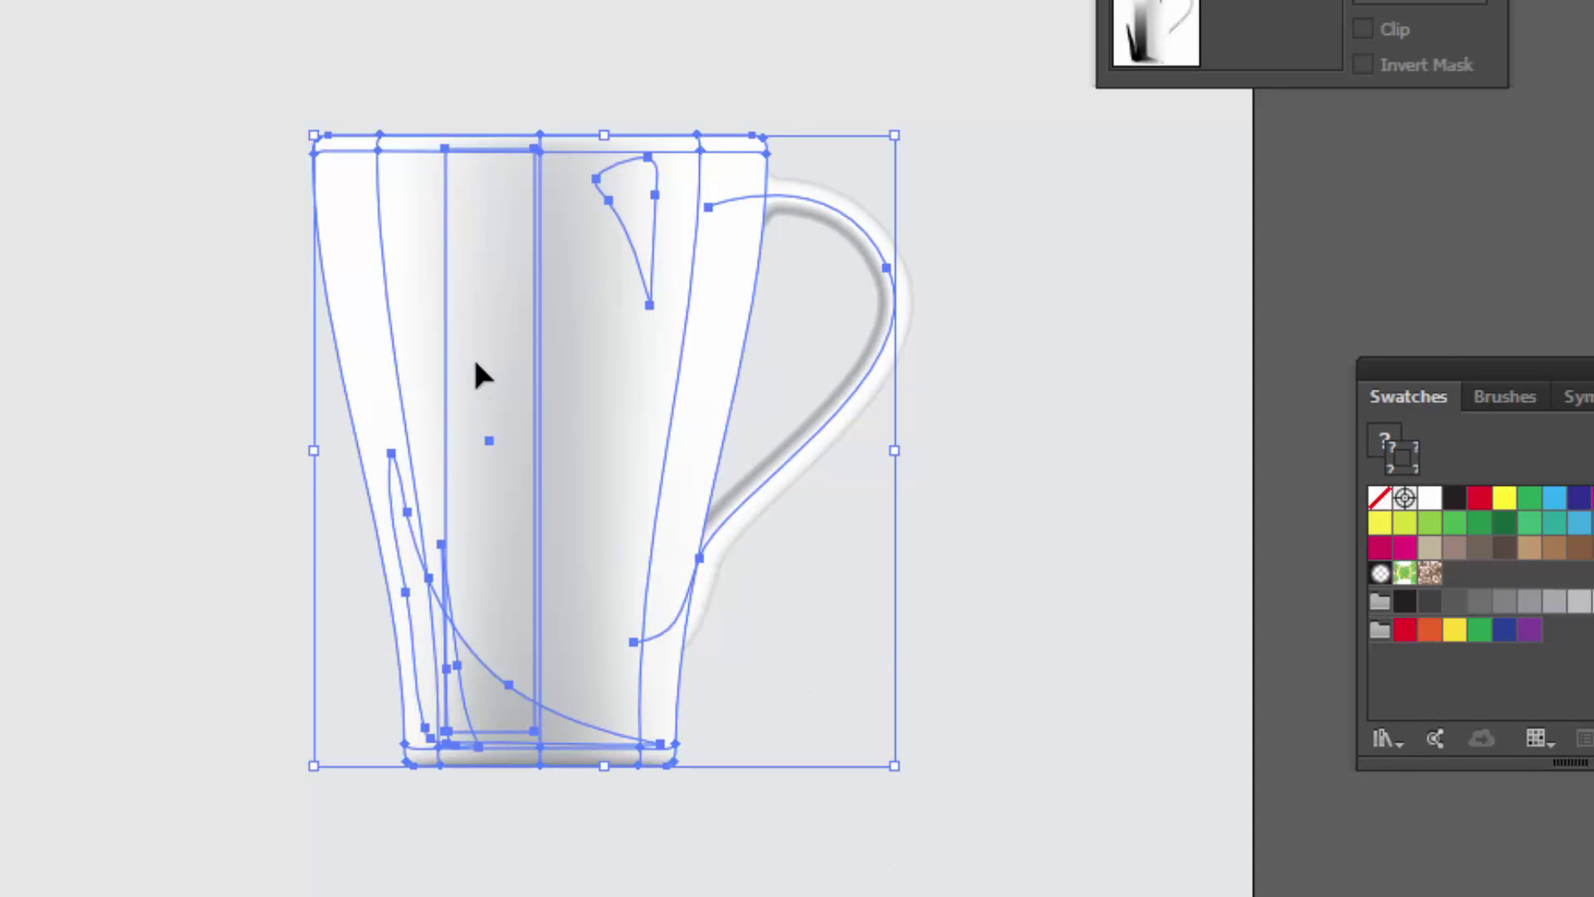
right_click(502, 352)
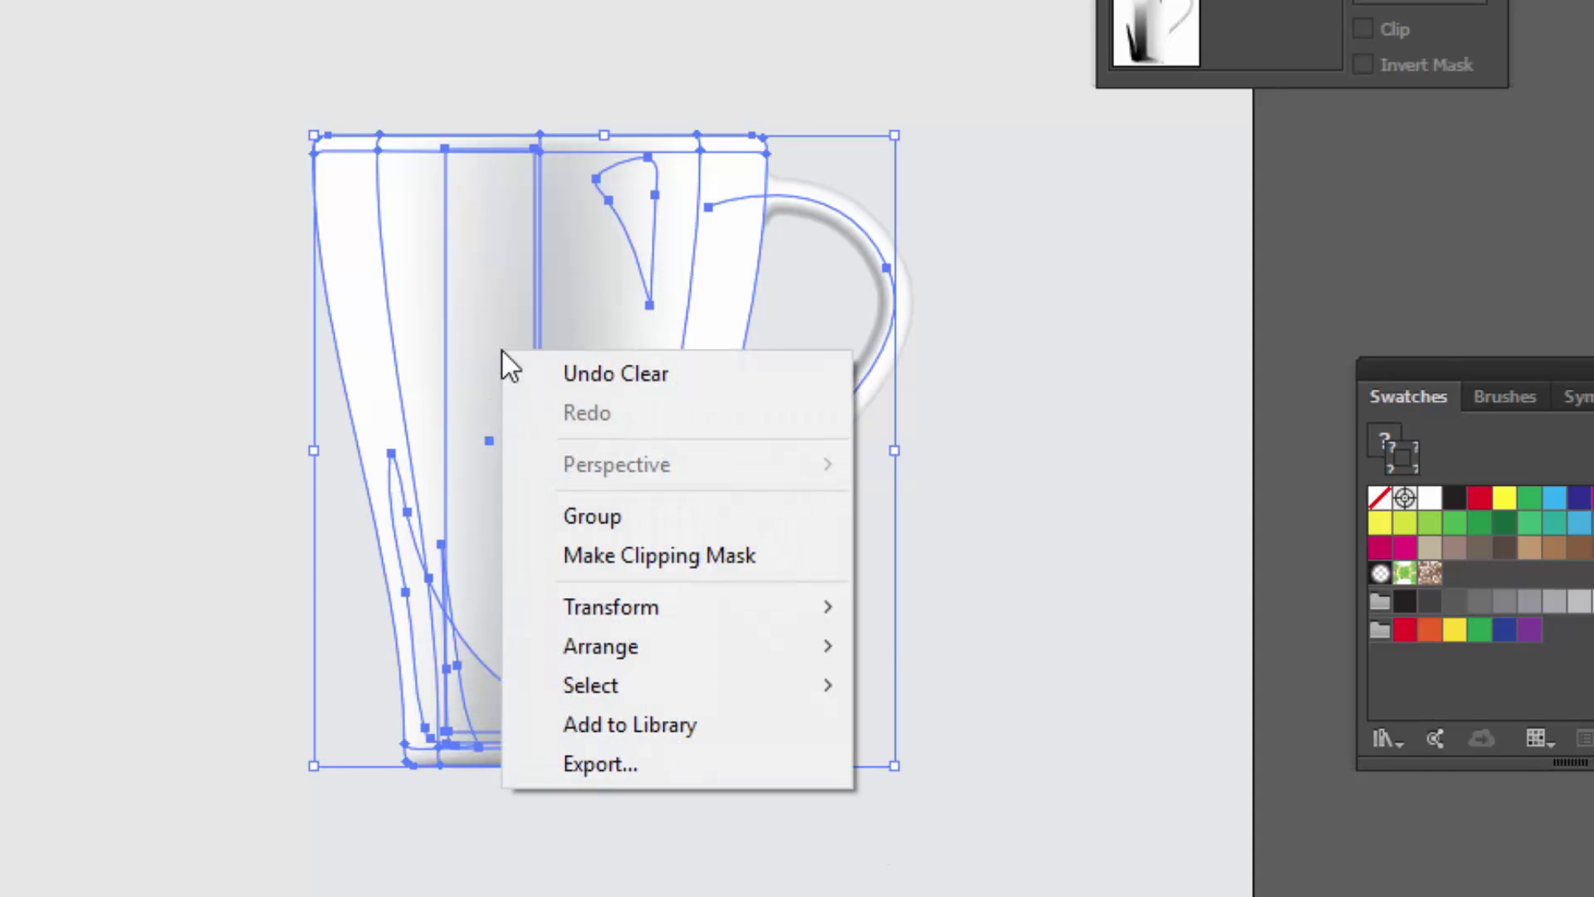
left_click(690, 519)
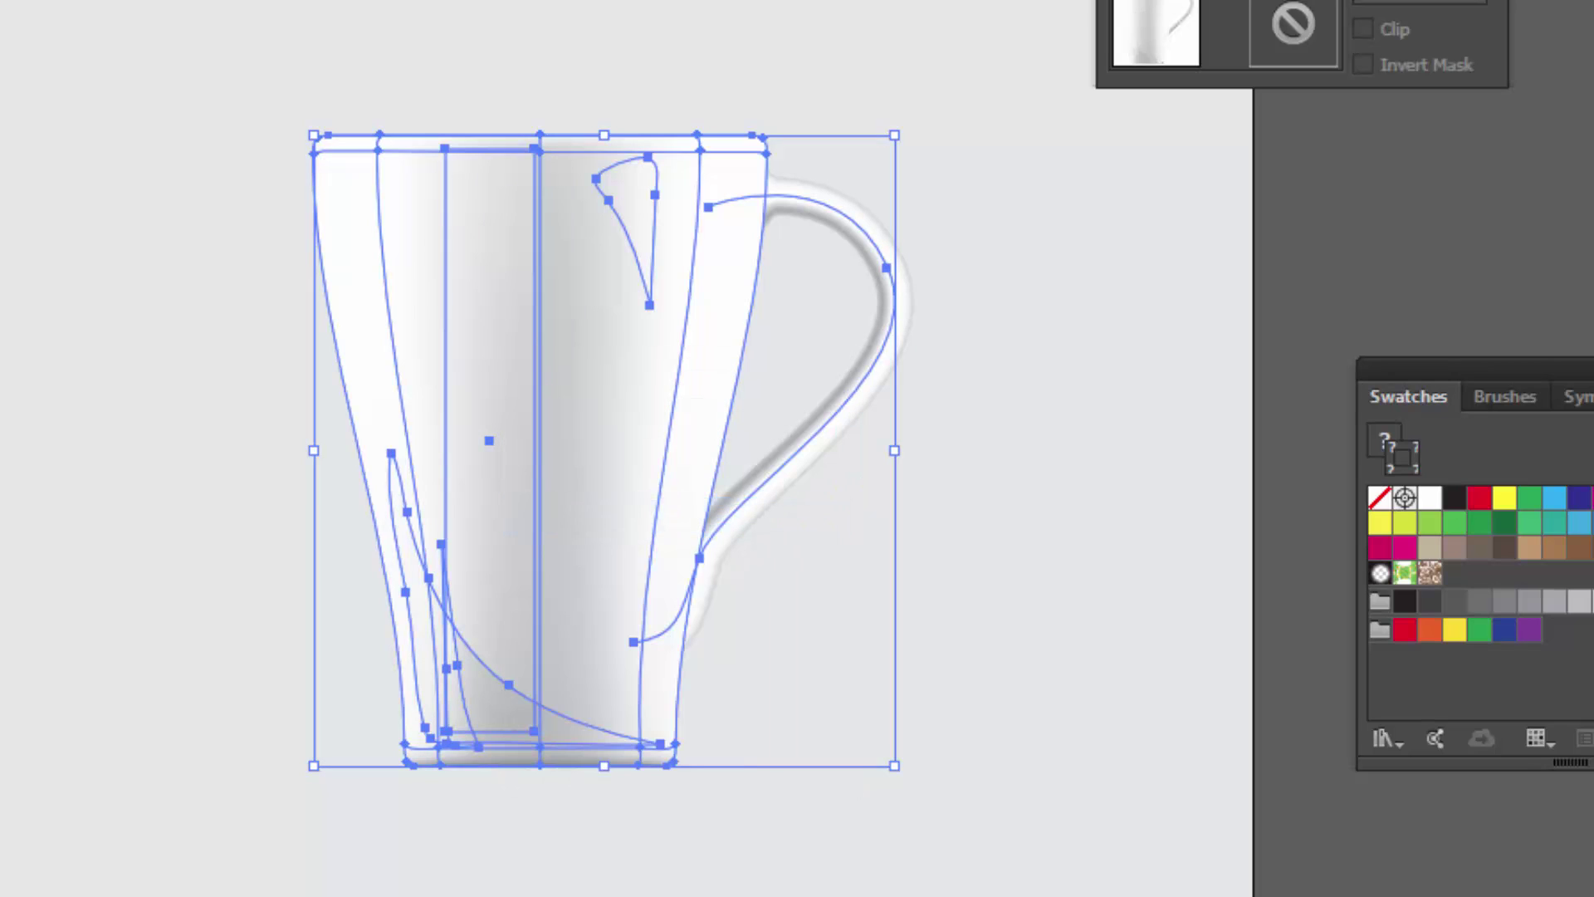
Reflect the mug group horizontally to make an upside-down copy.
scroll(682, 588, "down", 2)
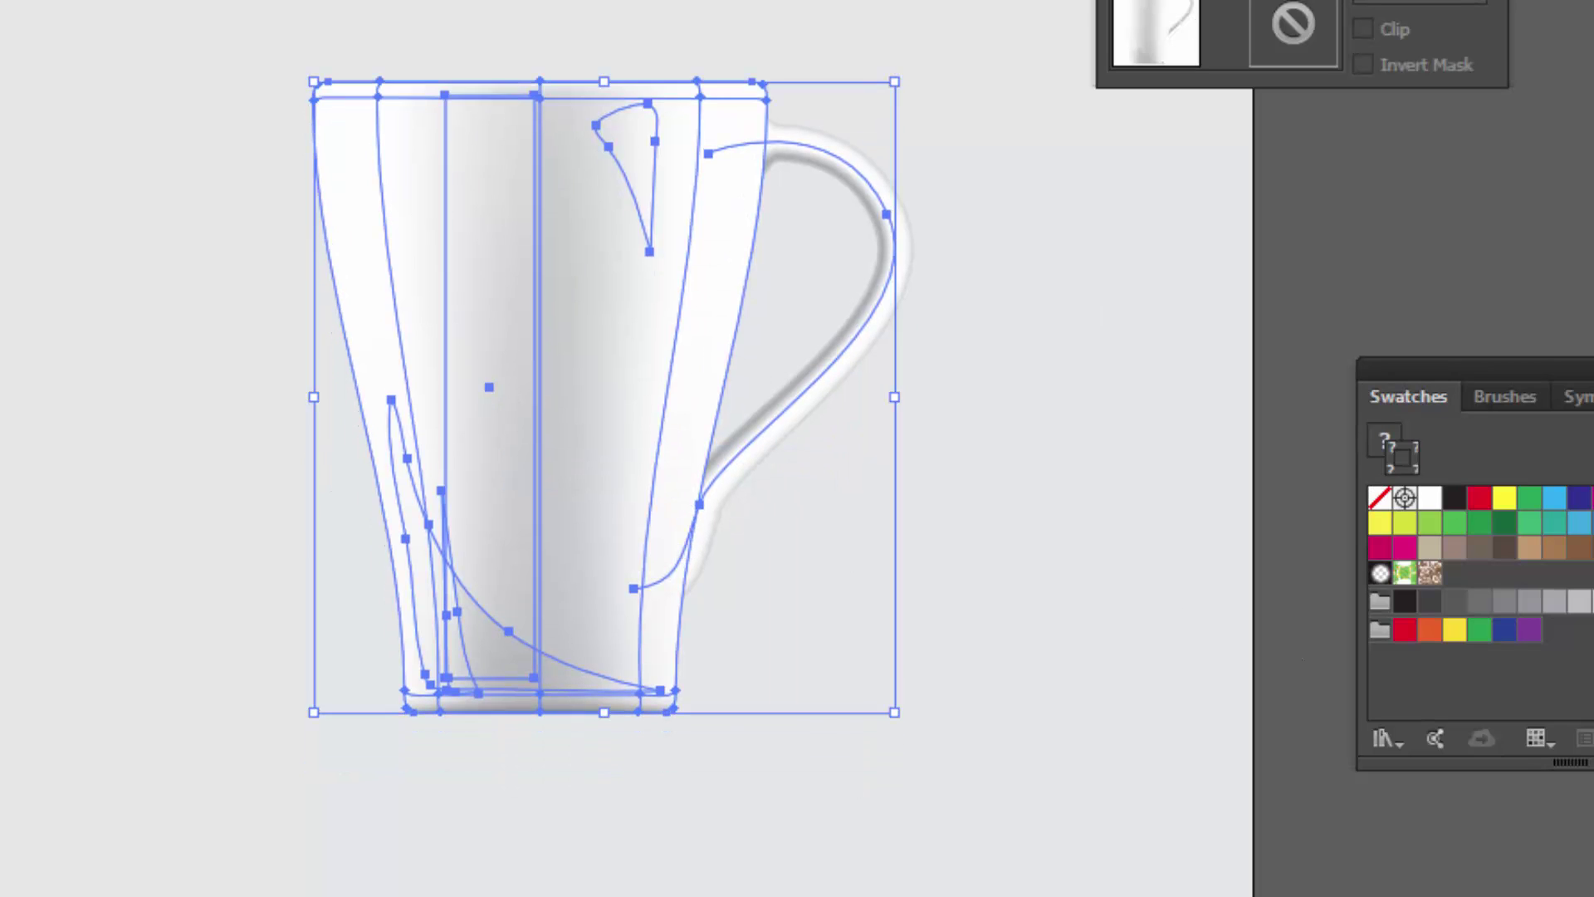
left_click_drag(720, 634, 698, 598)
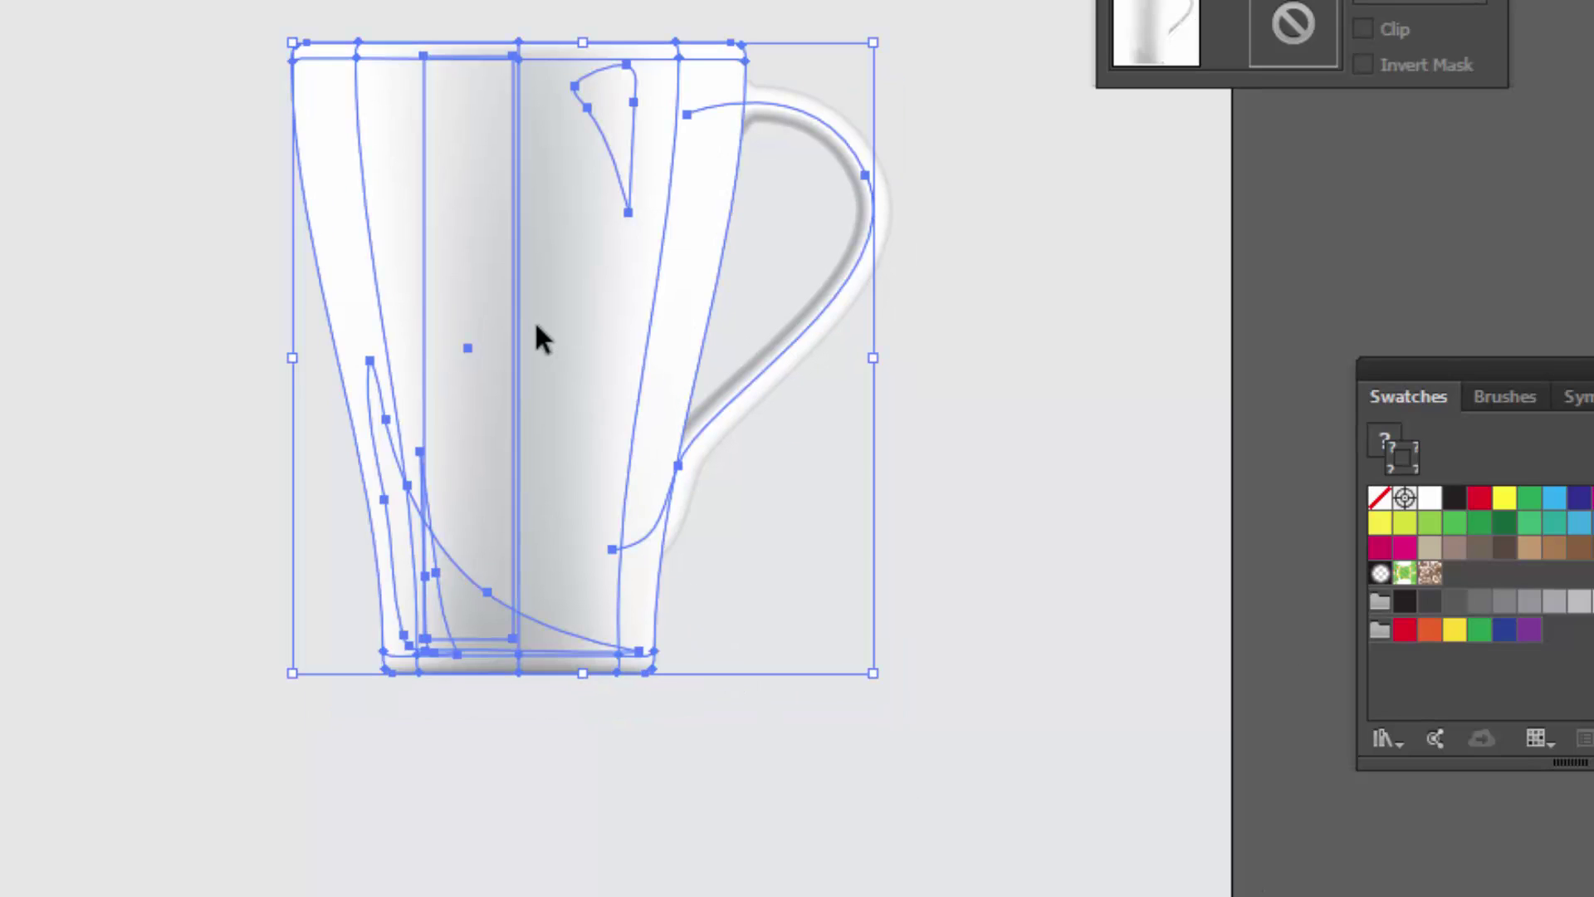
right_click(502, 258)
mouse_move(613, 516)
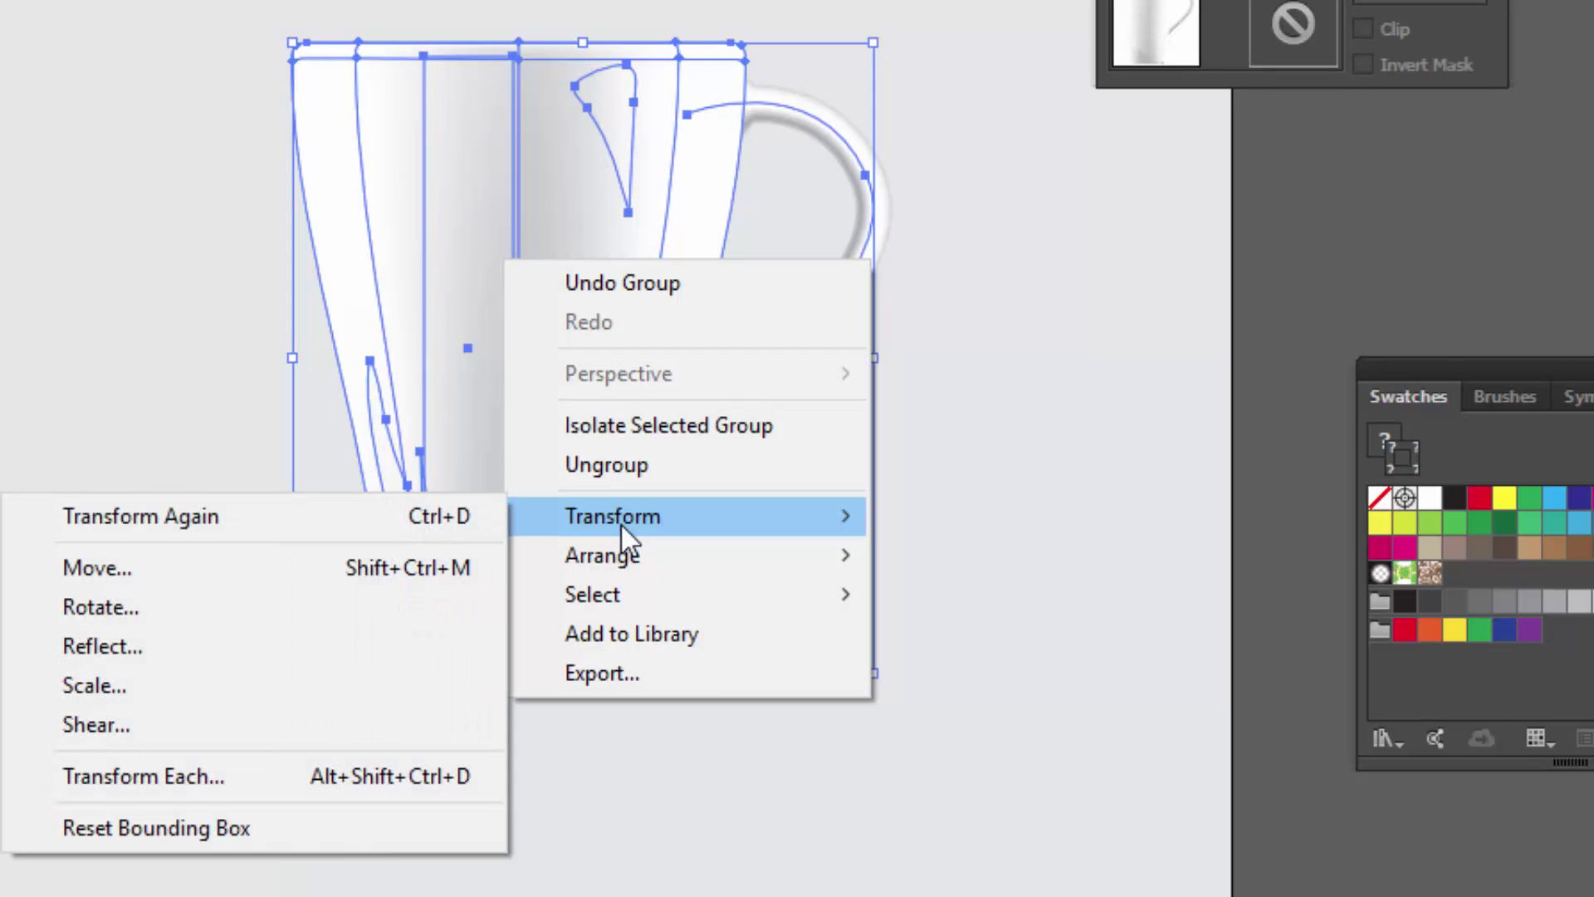
left_click(221, 651)
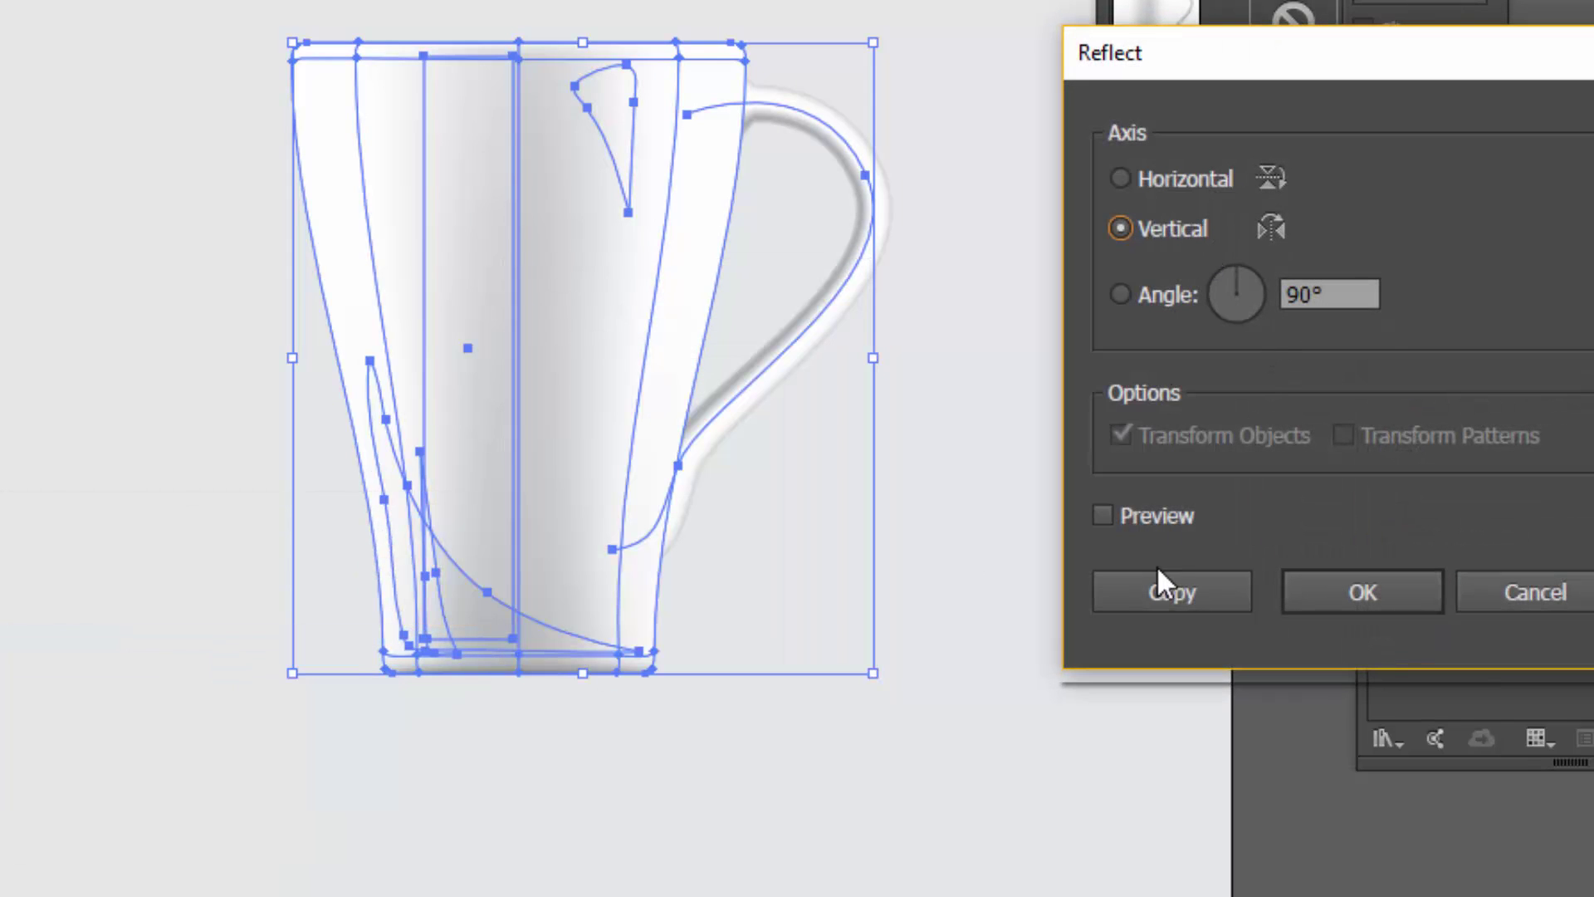
left_click(1128, 517)
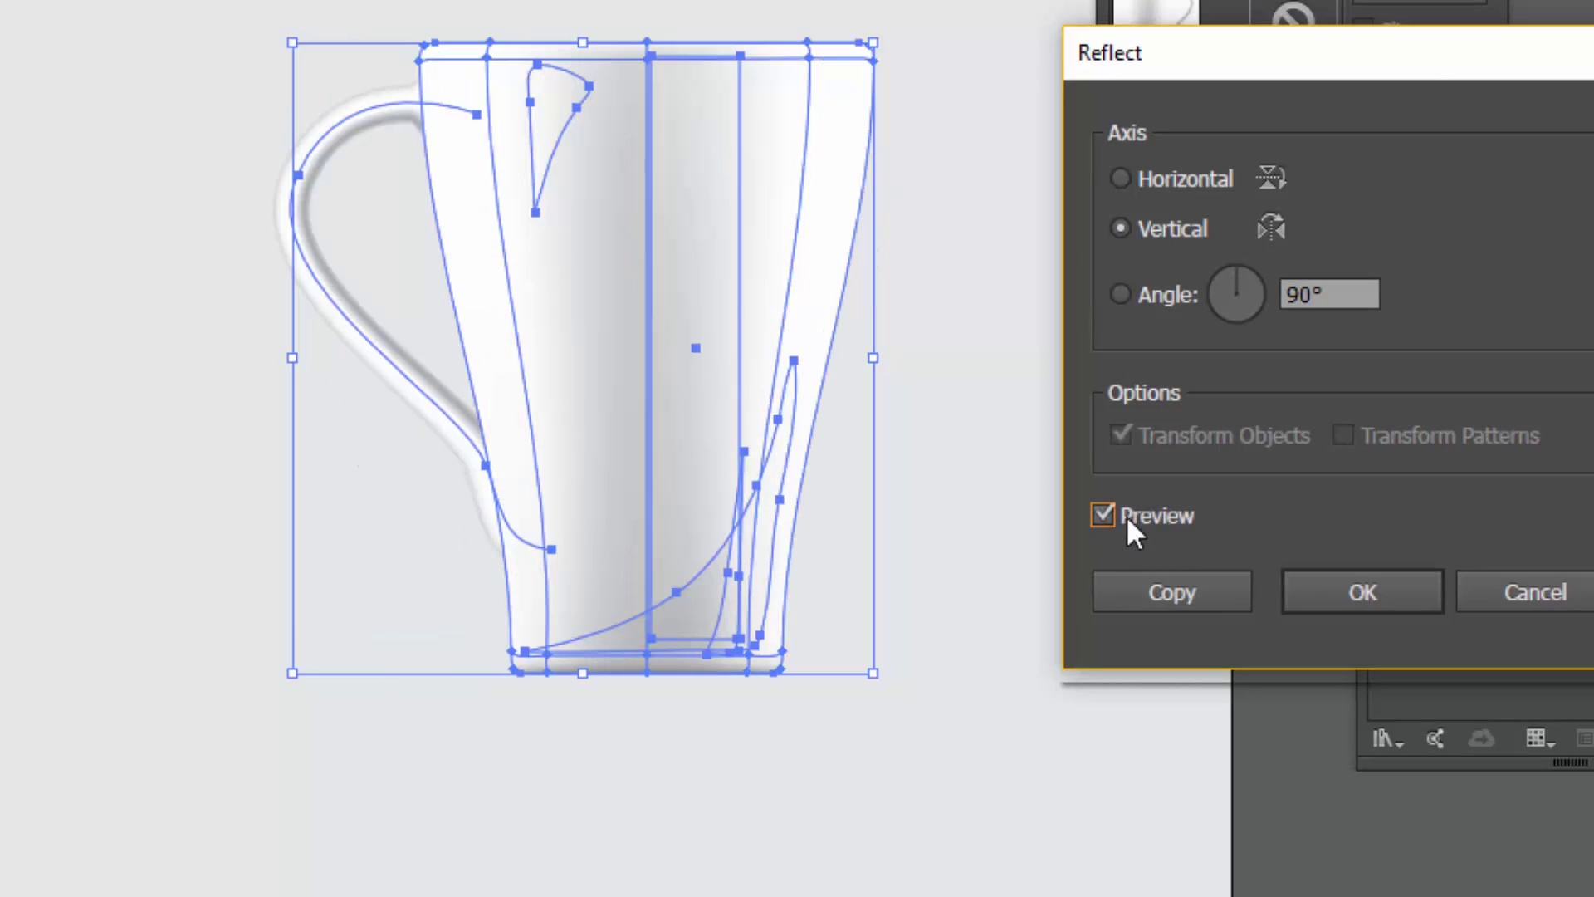
left_click(1163, 174)
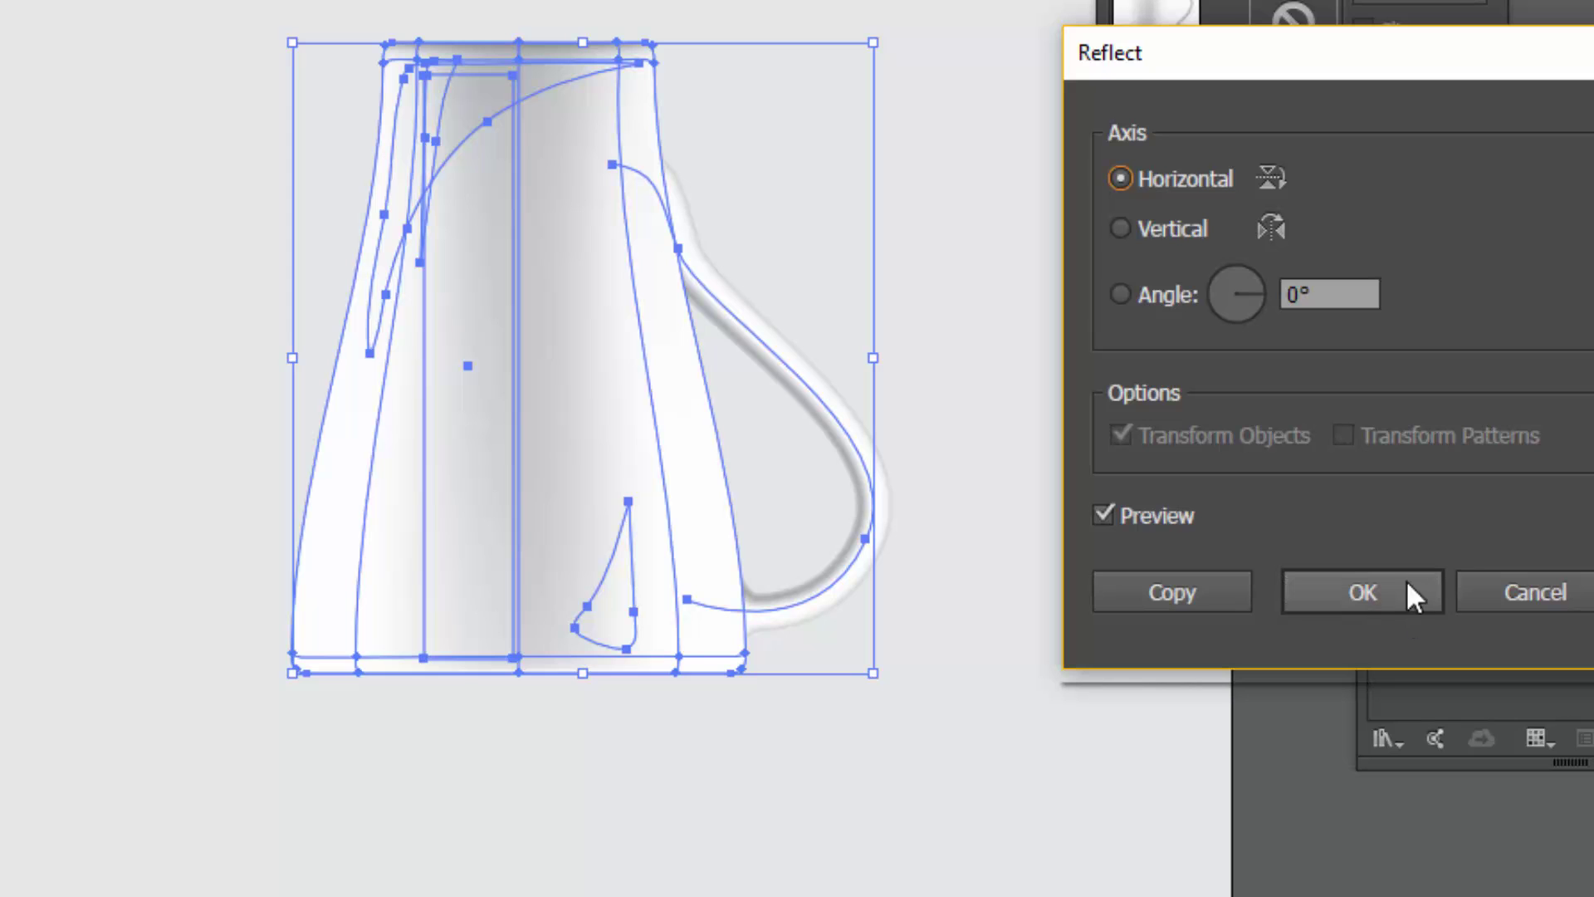
left_click(1194, 571)
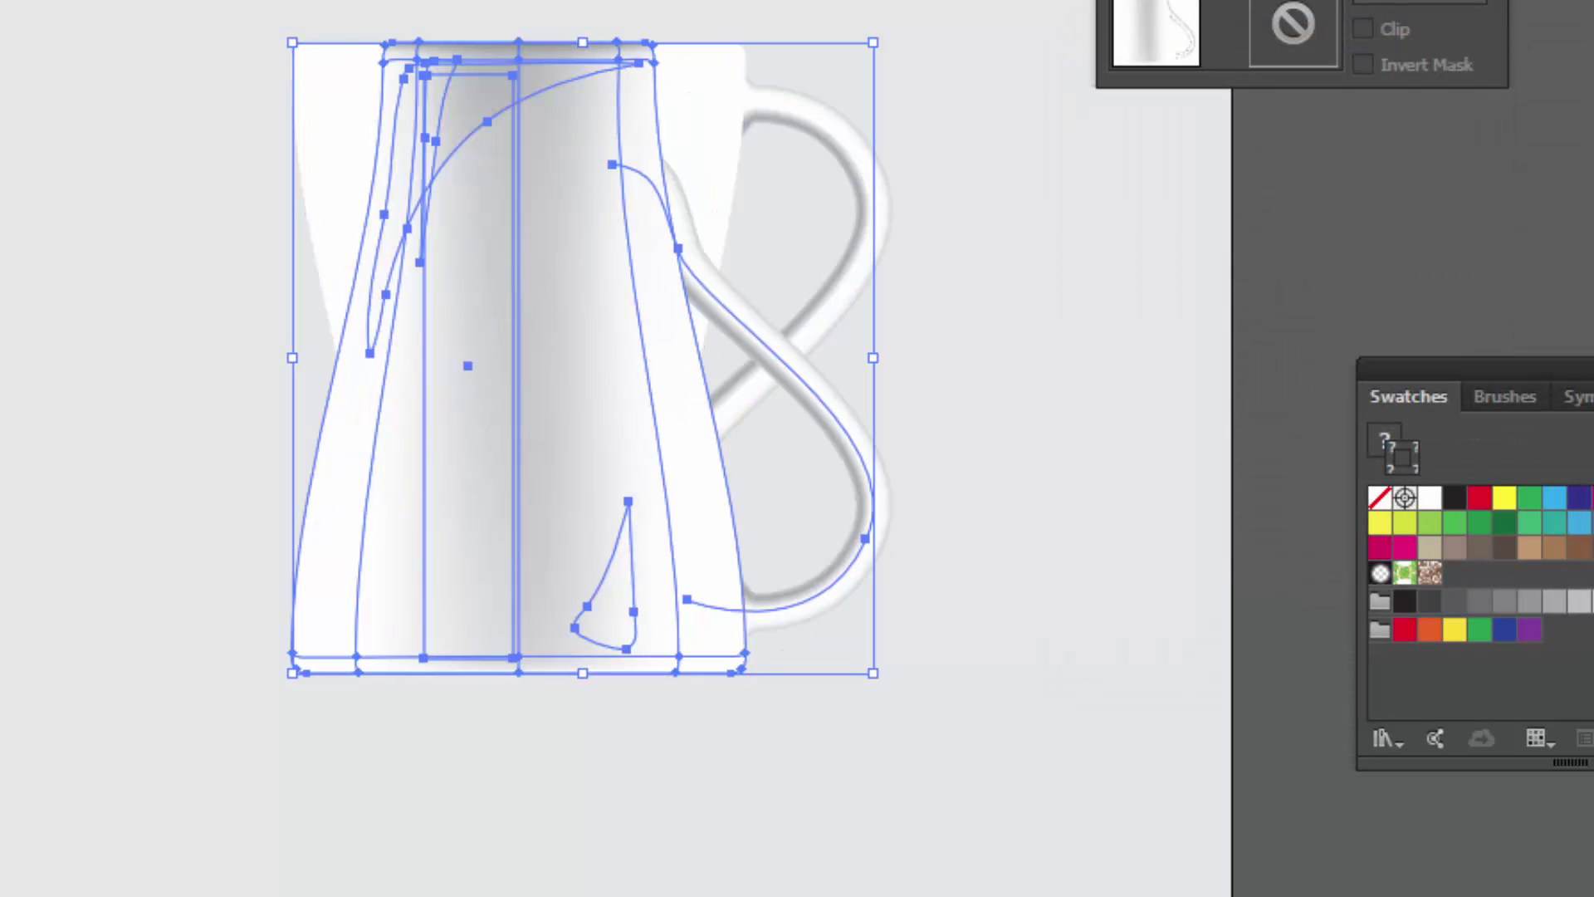
Move the flipped copy below the mug so its base touches the original's base.
mouse_move(538, 223)
left_mouse_down()
mouse_move(477, 820)
mouse_move(580, 876)
left_mouse_up()
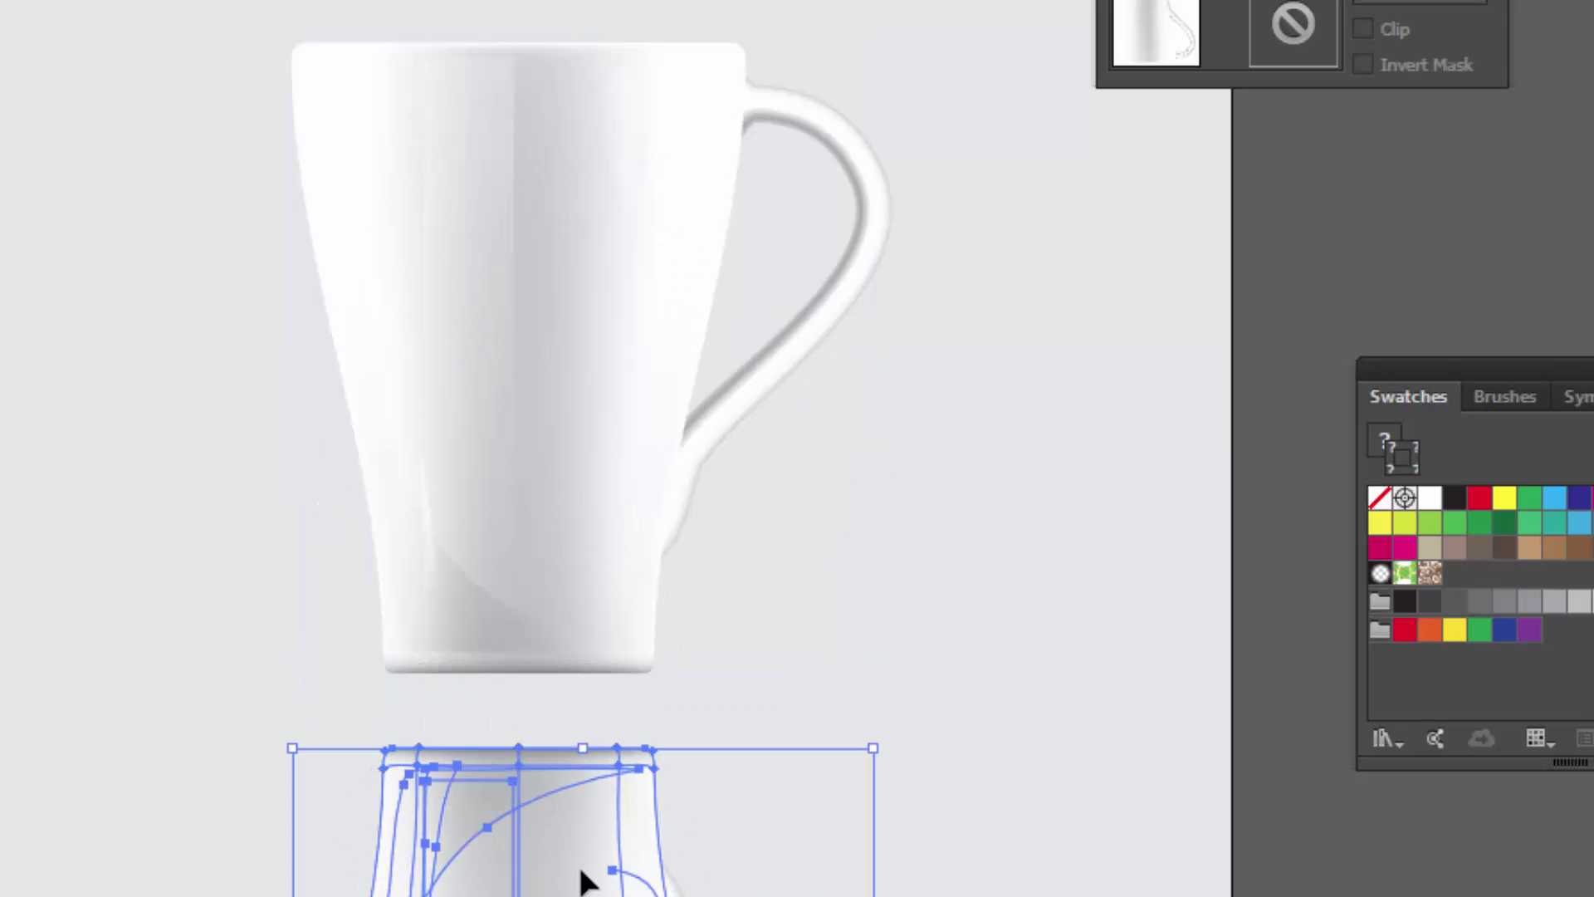
key("Tab")
key("ctrl+plus")
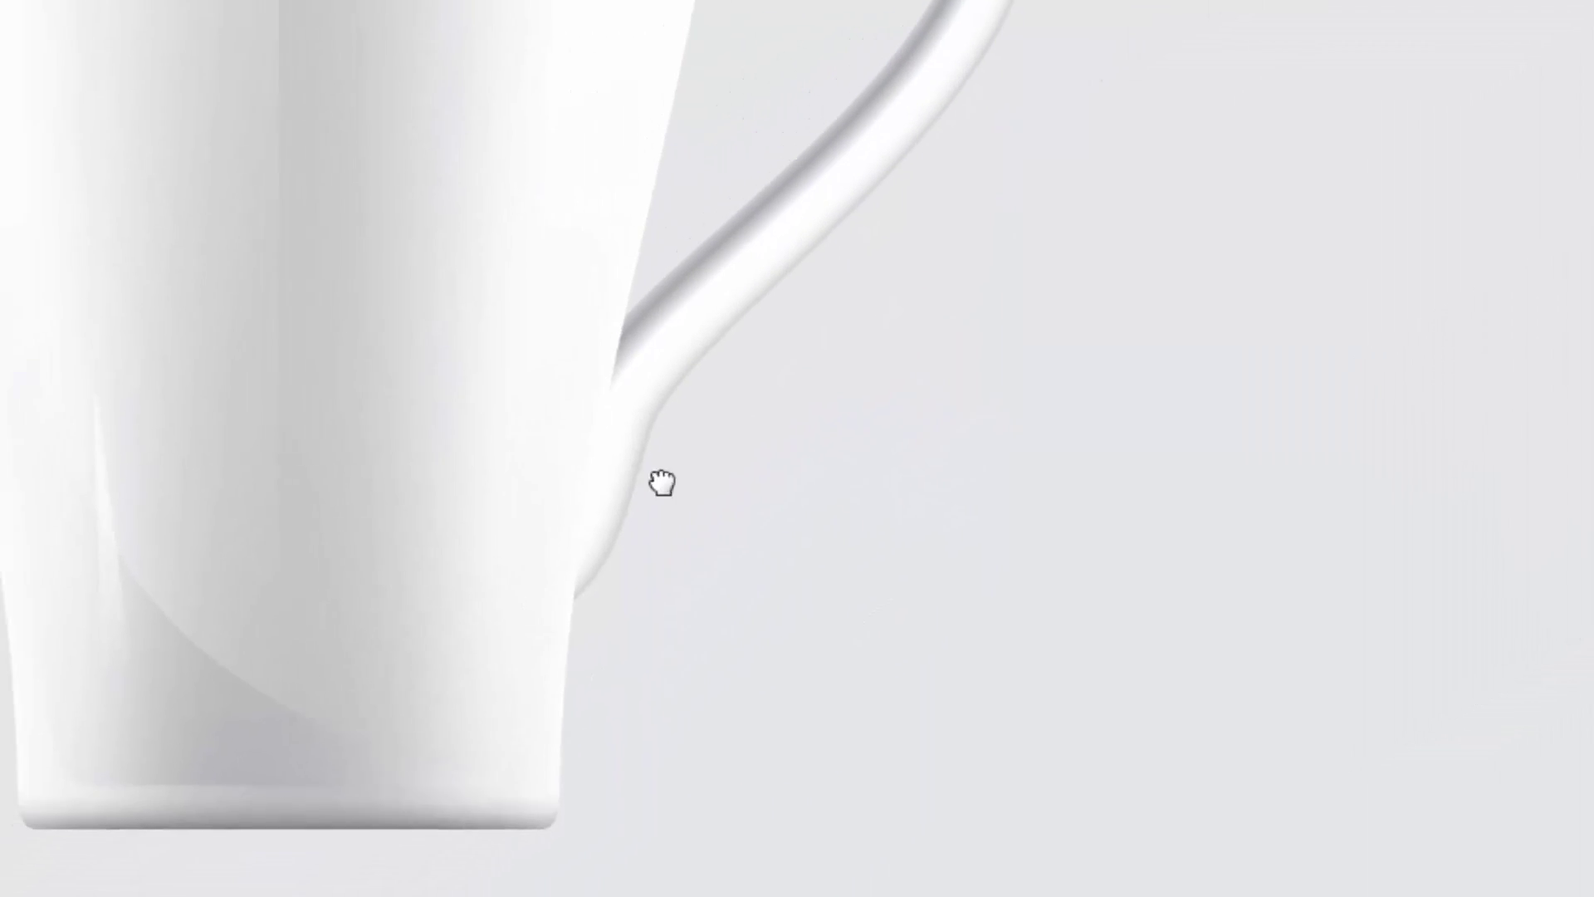
left_click_drag(661, 480, 775, 405)
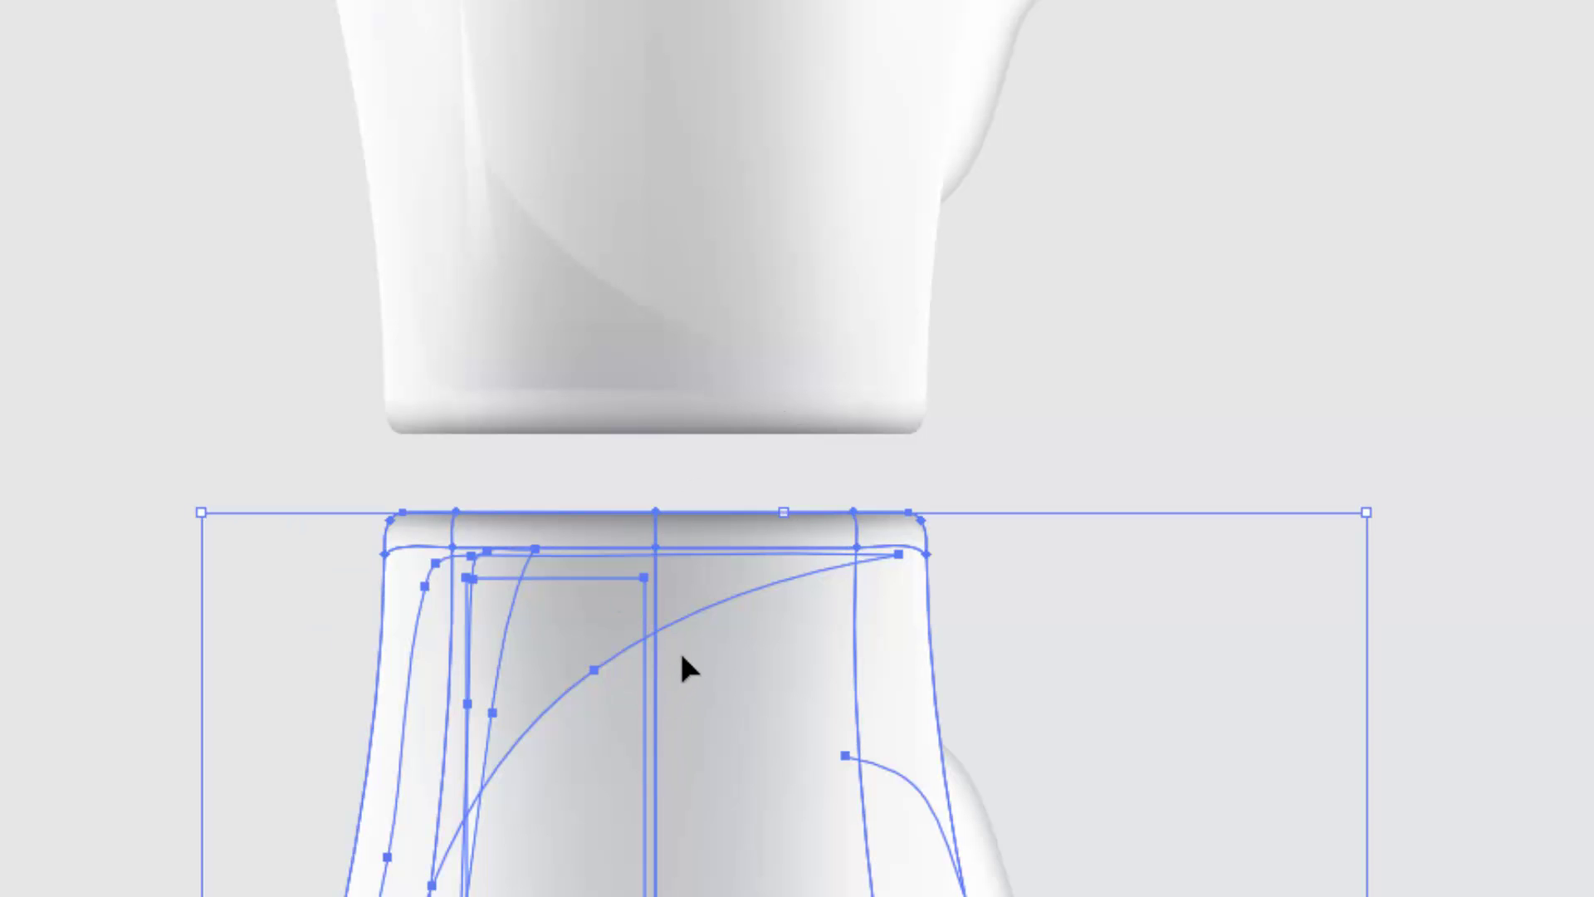
left_click_drag(683, 664, 672, 571)
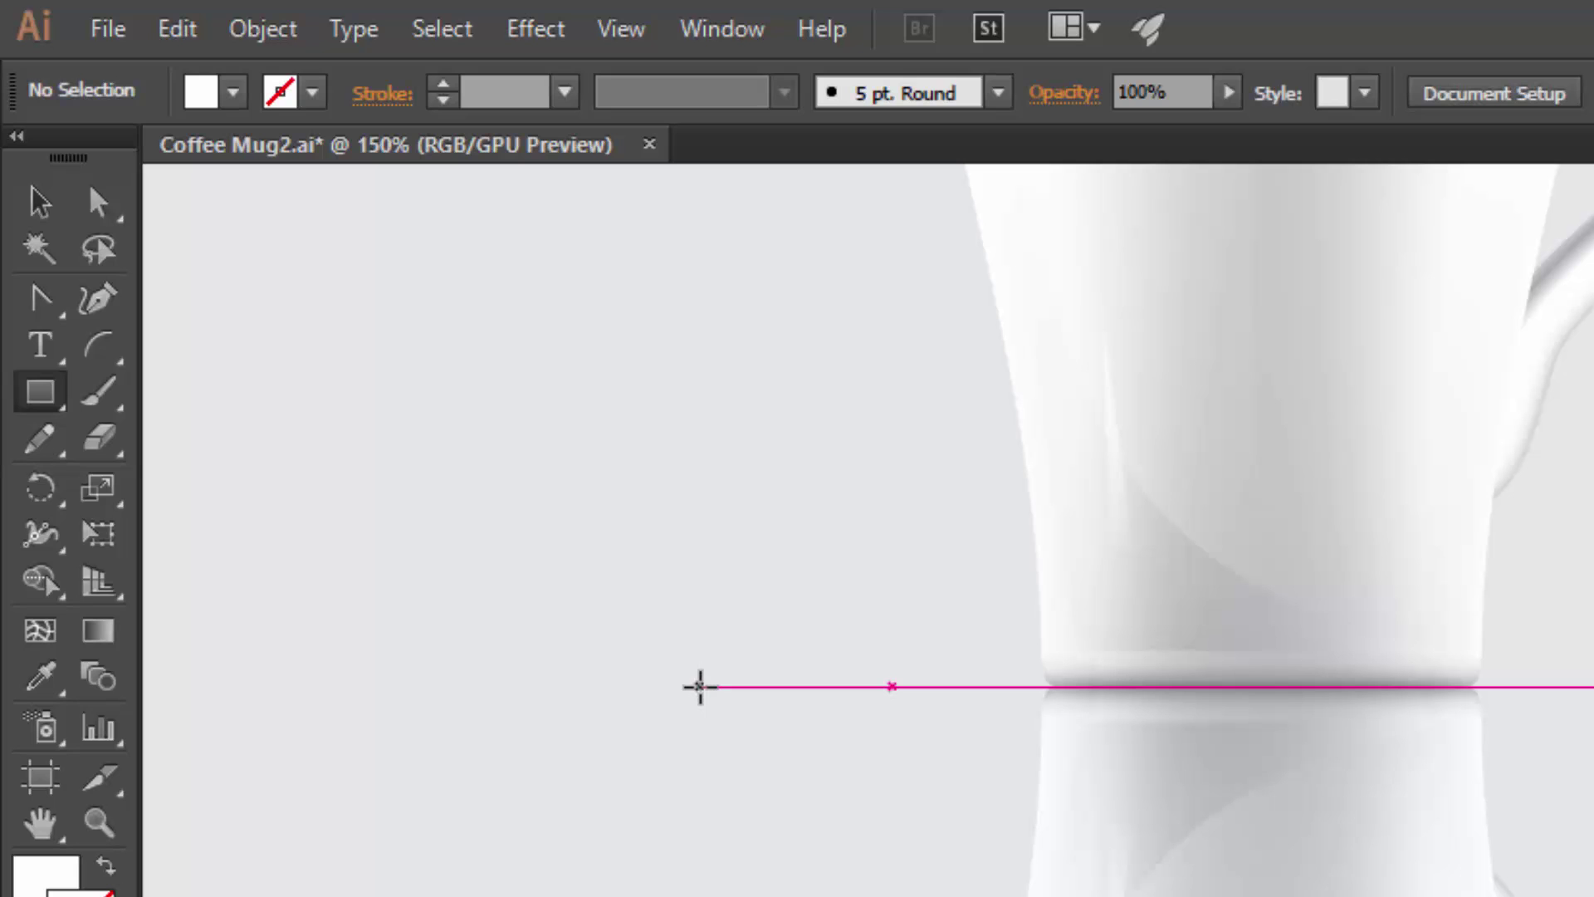
Draw a rectangle over the reflection and fill it with a top-down white-to-black gradient.
left_click_drag(700, 686, 1578, 893)
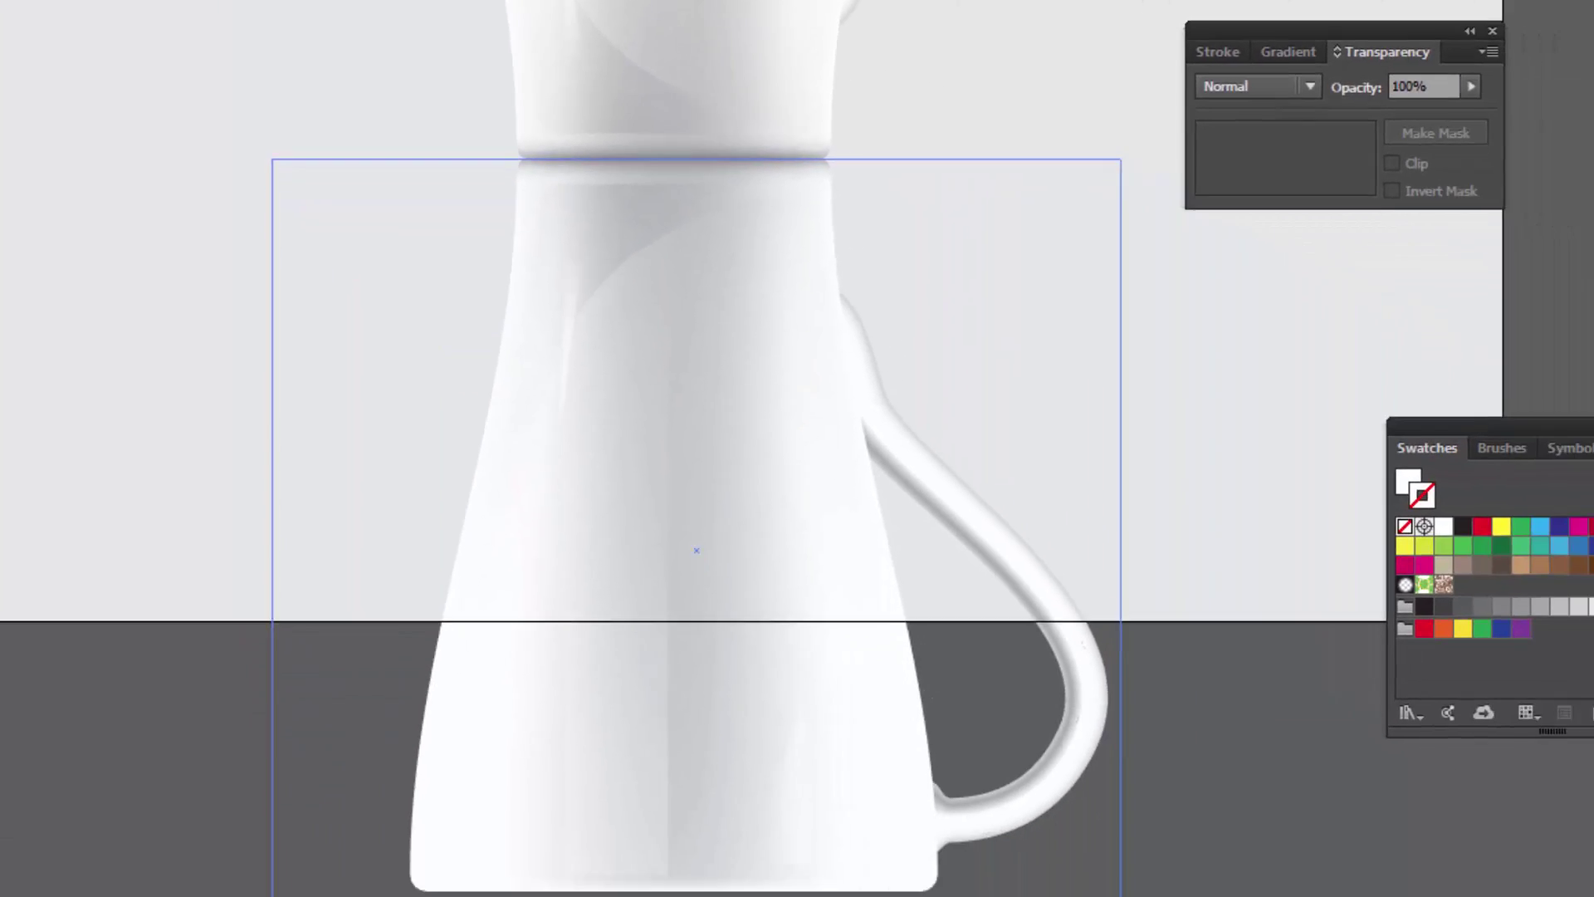
left_click_drag(1121, 896, 1067, 872)
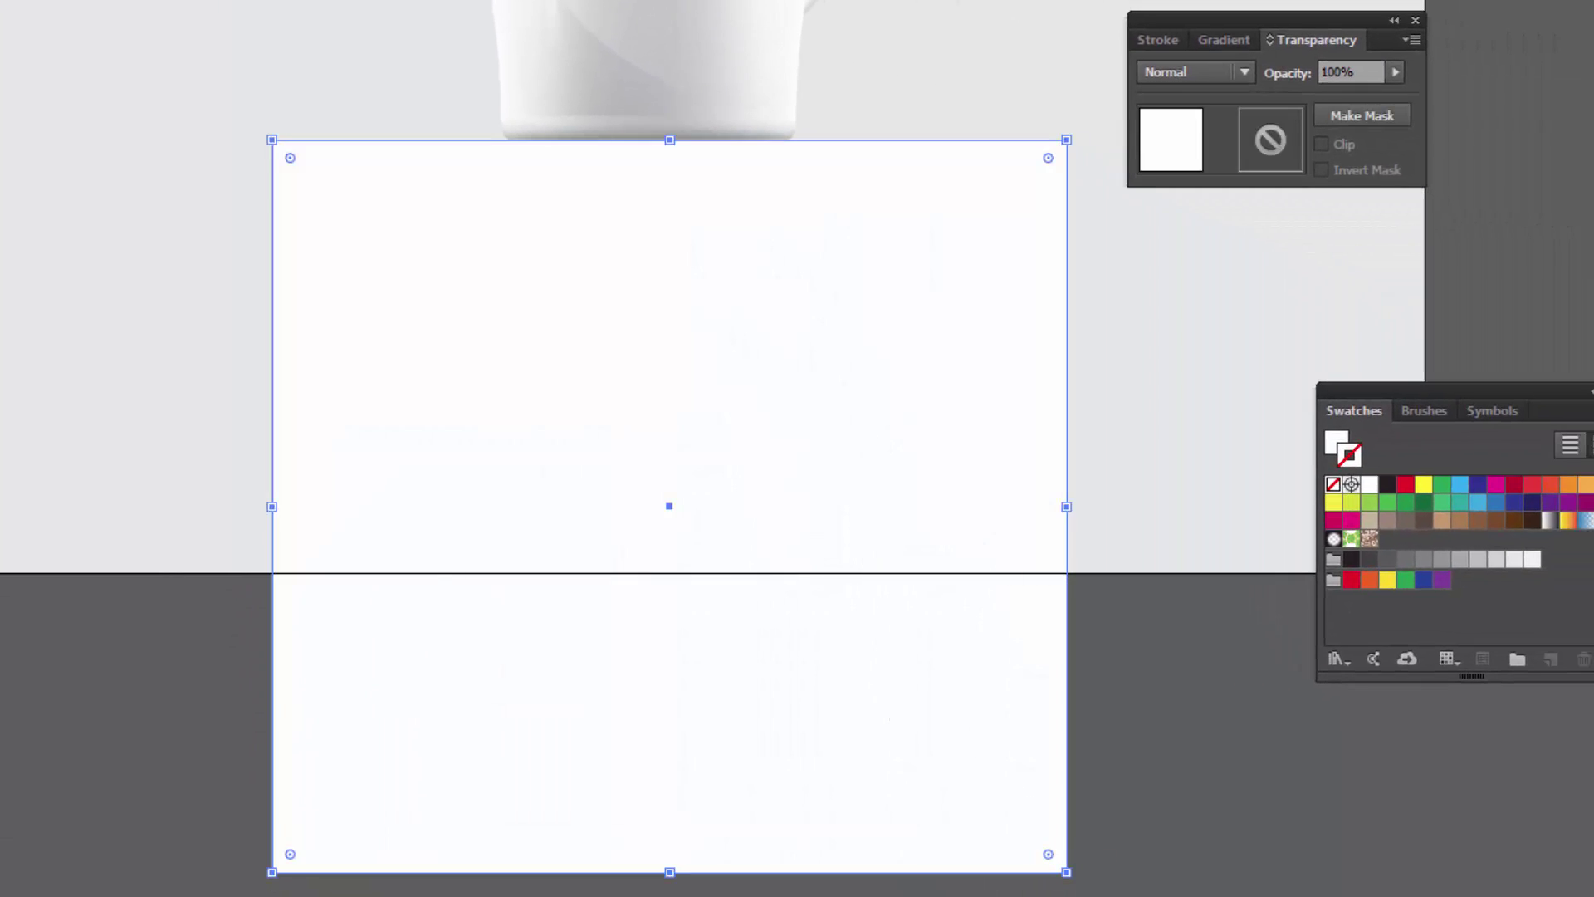
left_click_drag(1395, 392, 1183, 289)
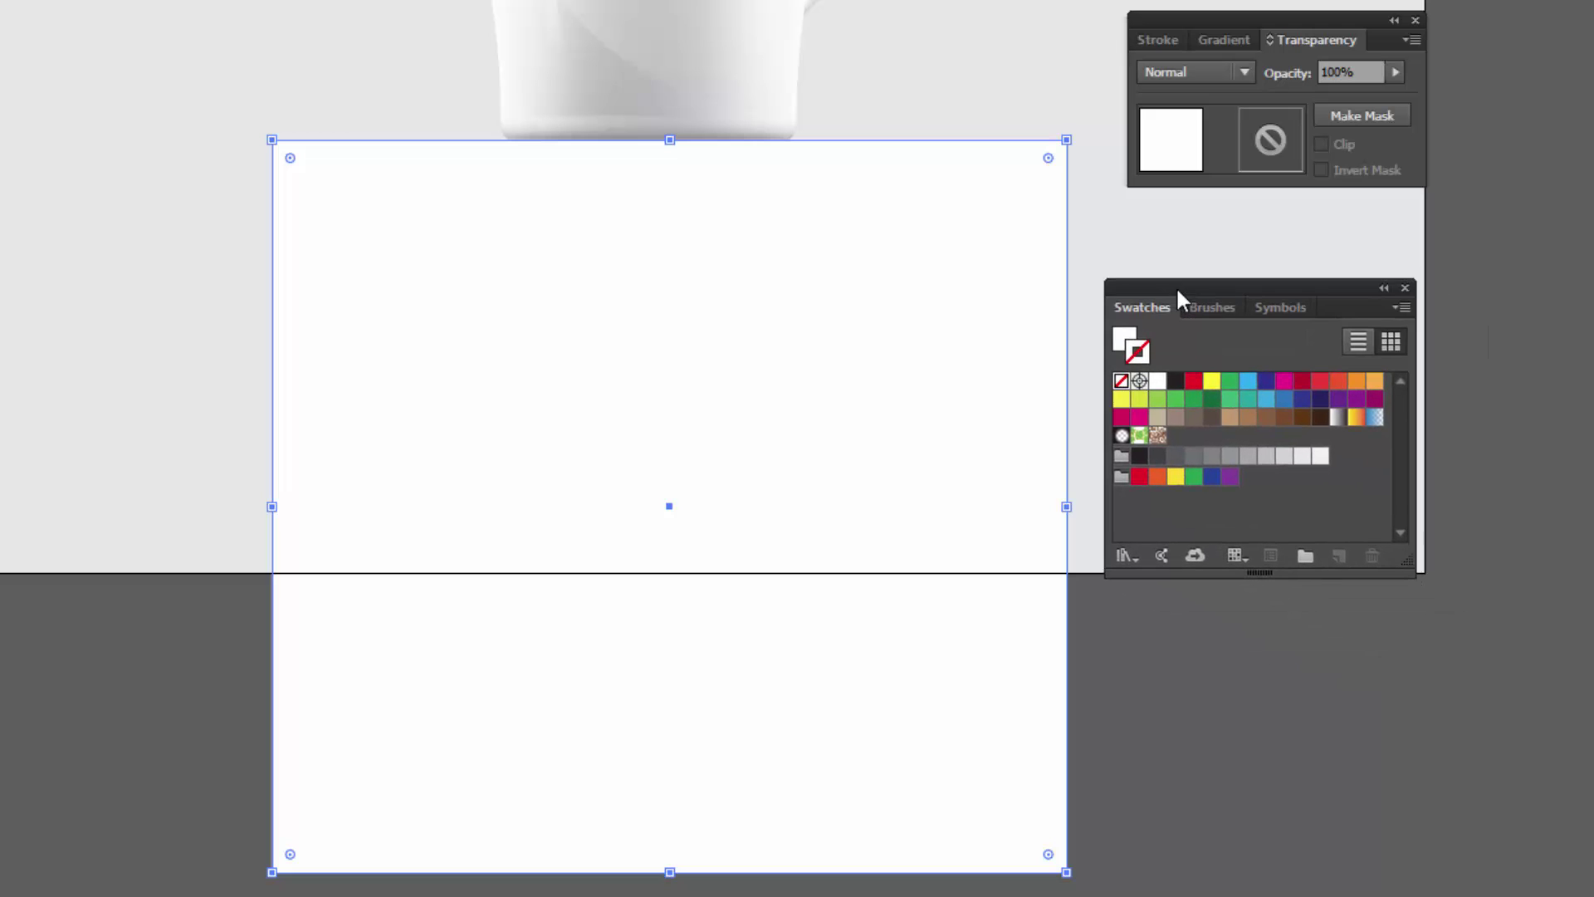
left_click(1337, 418)
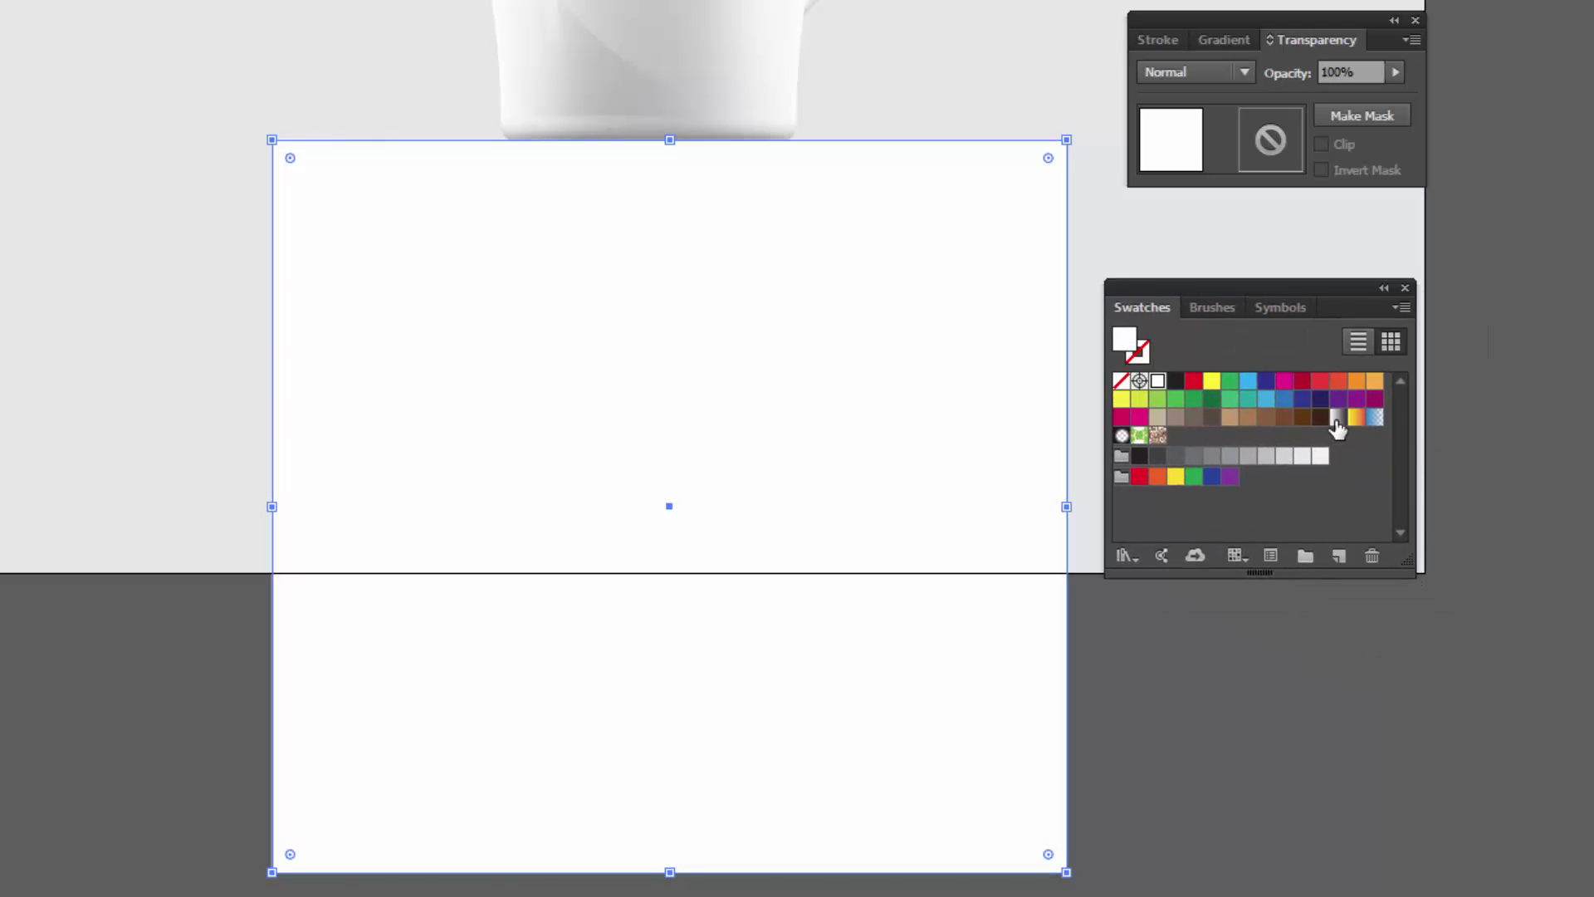
key("g")
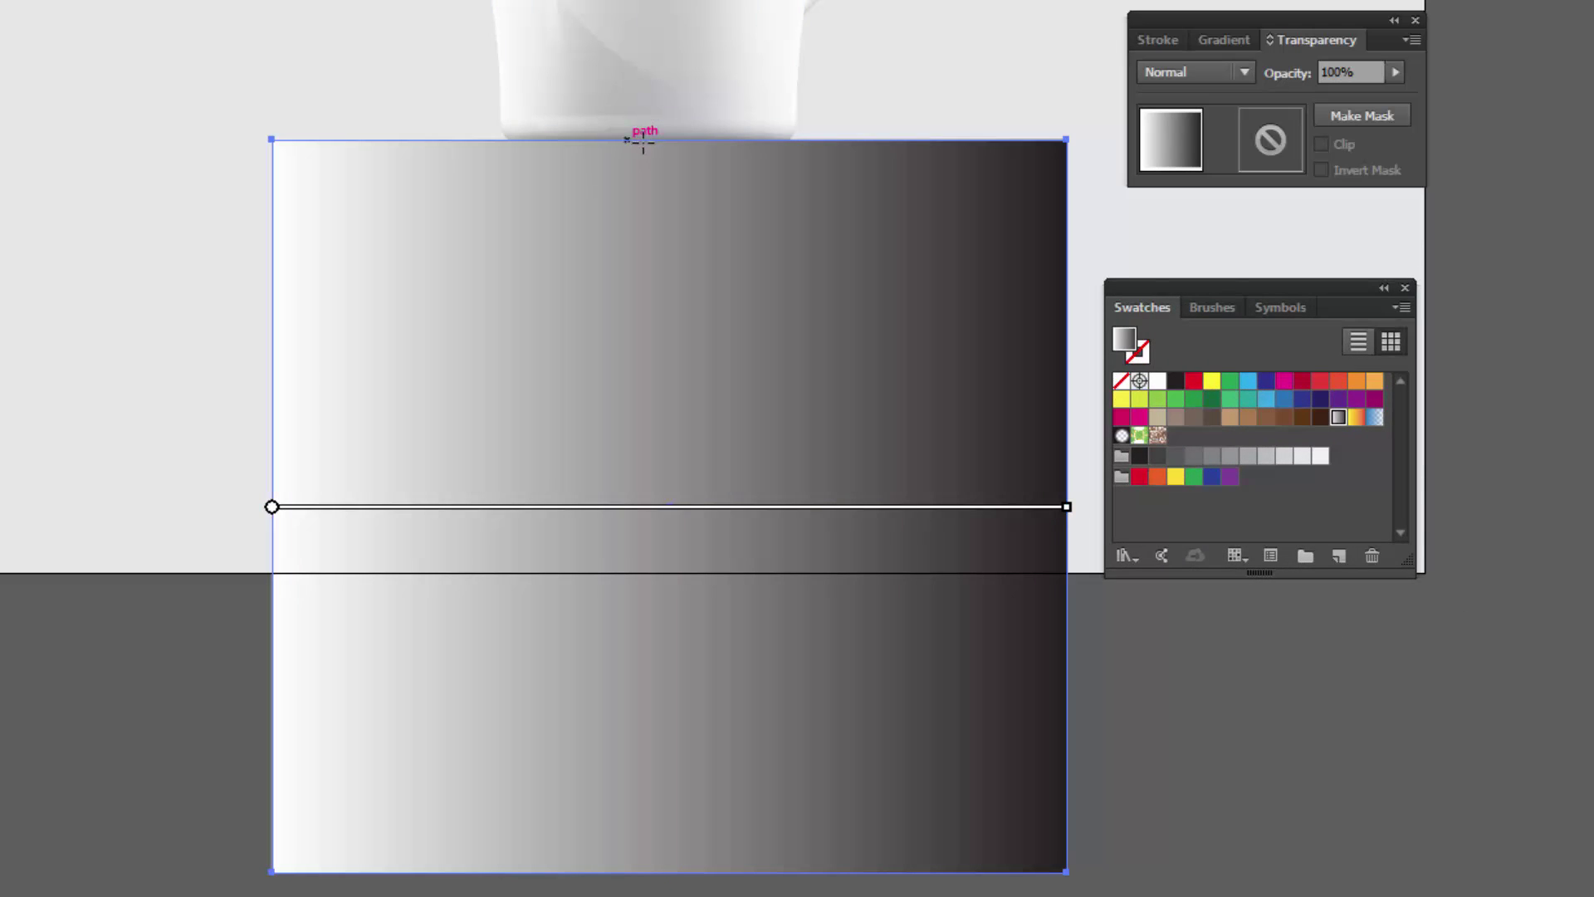
mouse_move(642, 141)
left_mouse_down()
mouse_move(760, 644)
mouse_move(692, 200)
mouse_move(676, 360)
left_mouse_up()
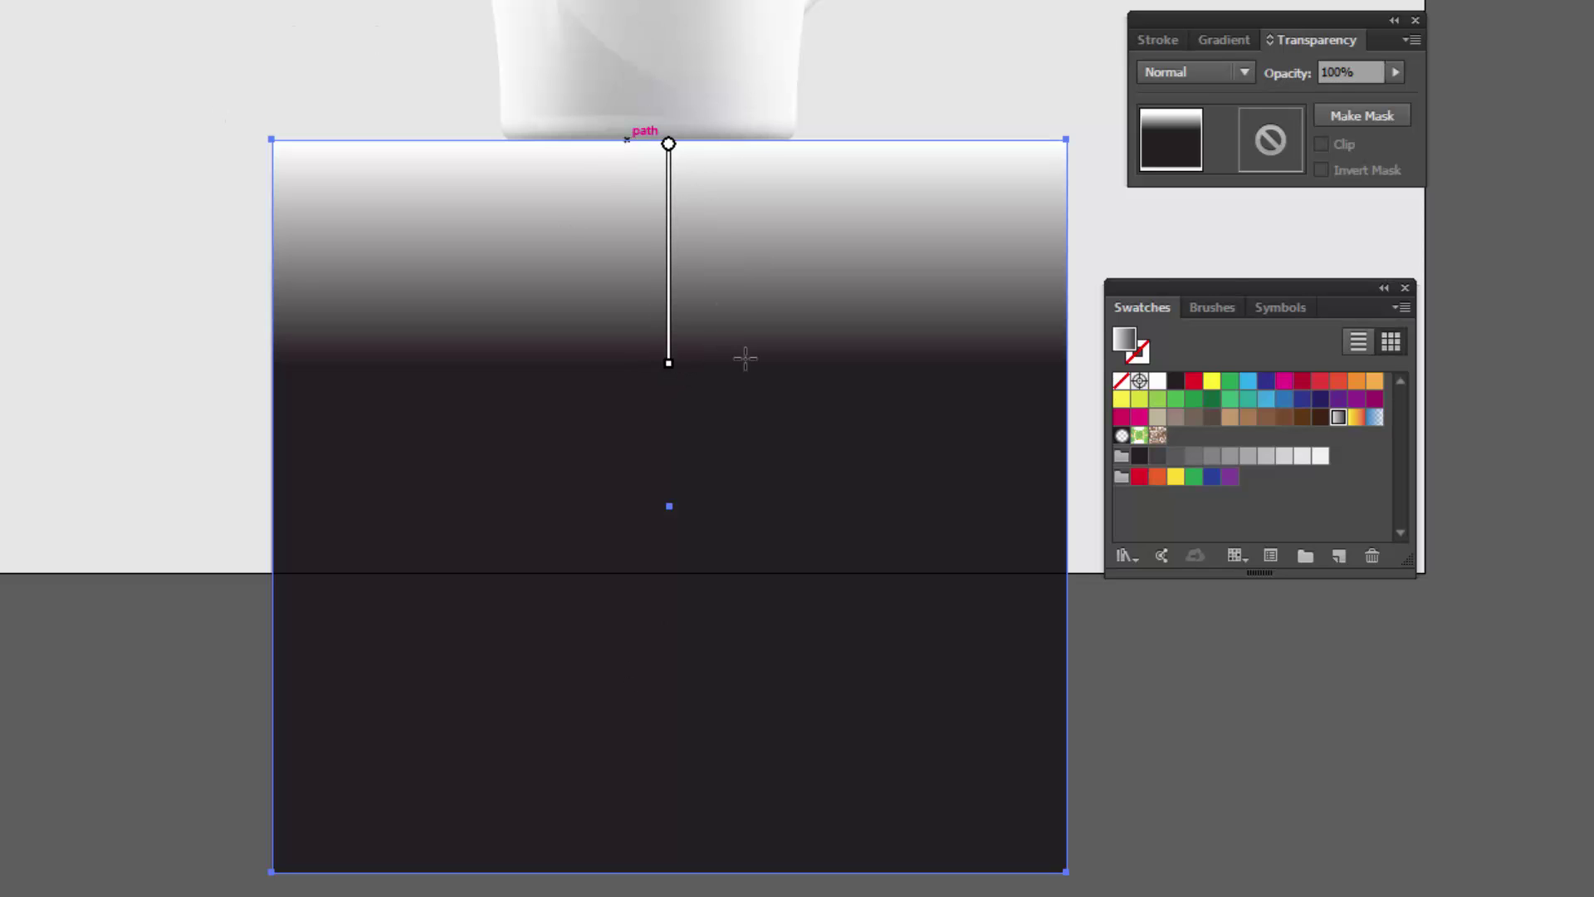
mouse_move(672, 364)
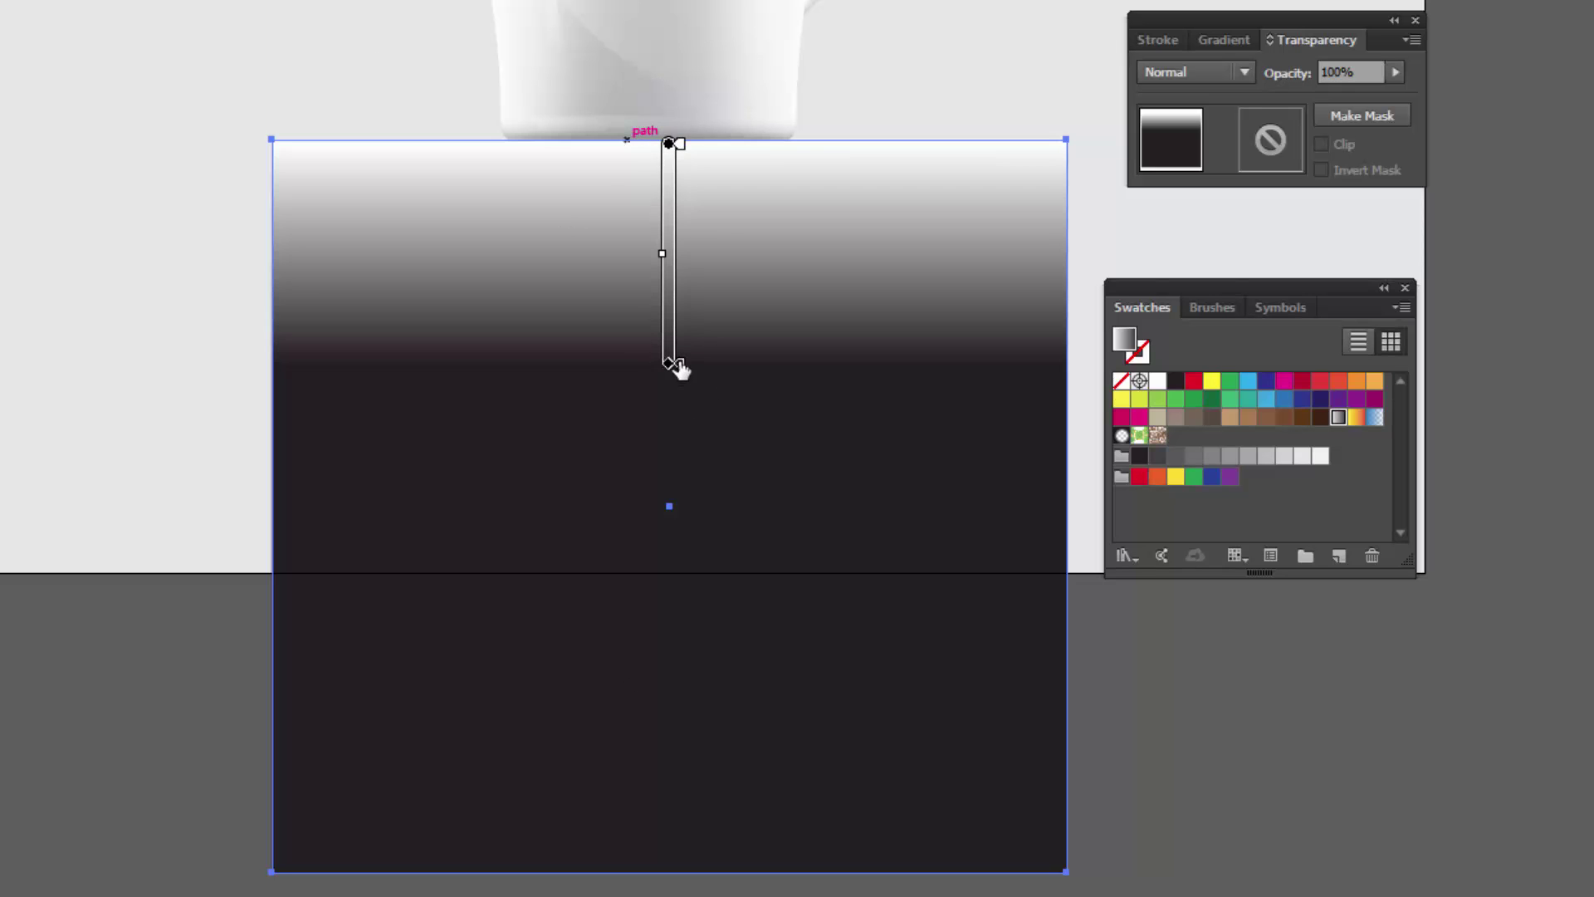
Raise the gradient's dark region, set the dark stop to 000000, and select it with the reflection.
left_click(679, 318)
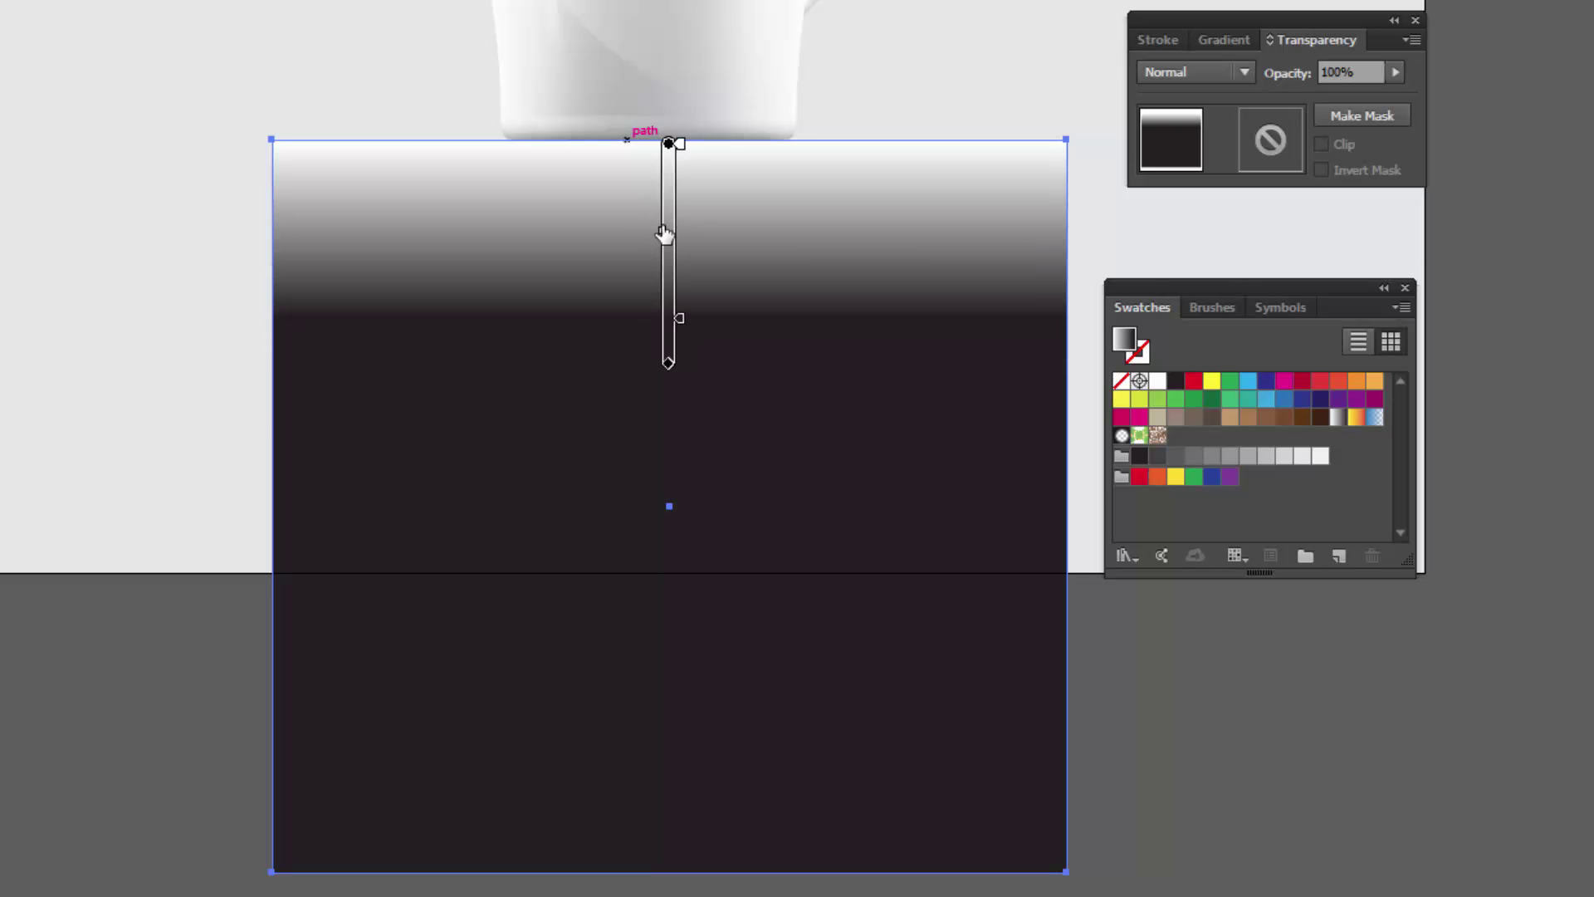
left_click_drag(665, 234, 662, 213)
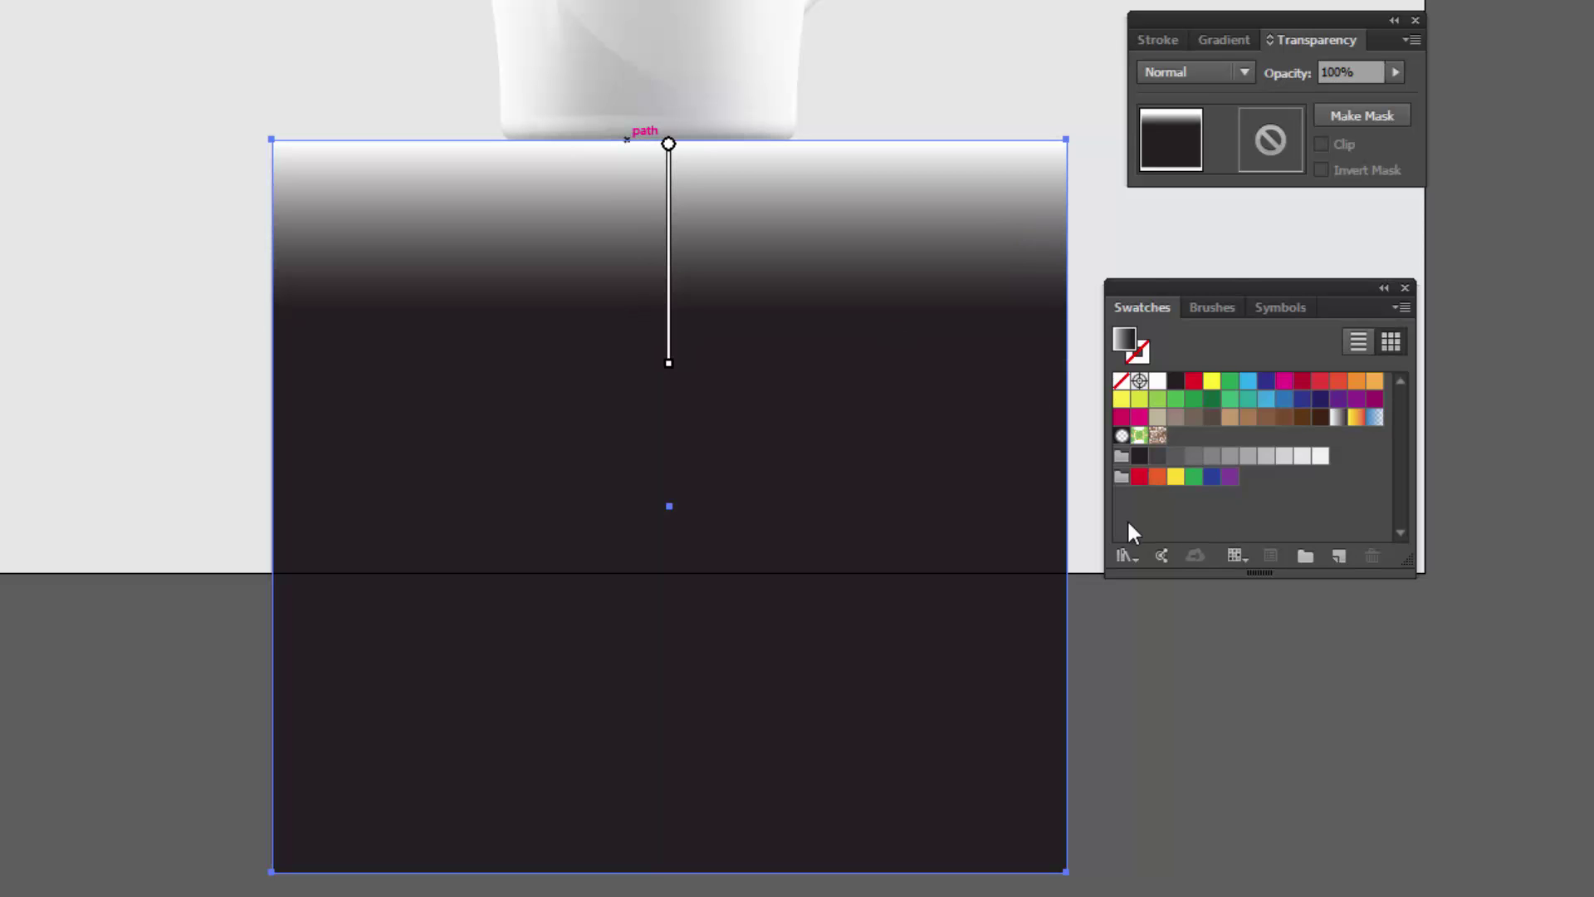
left_click(1226, 42)
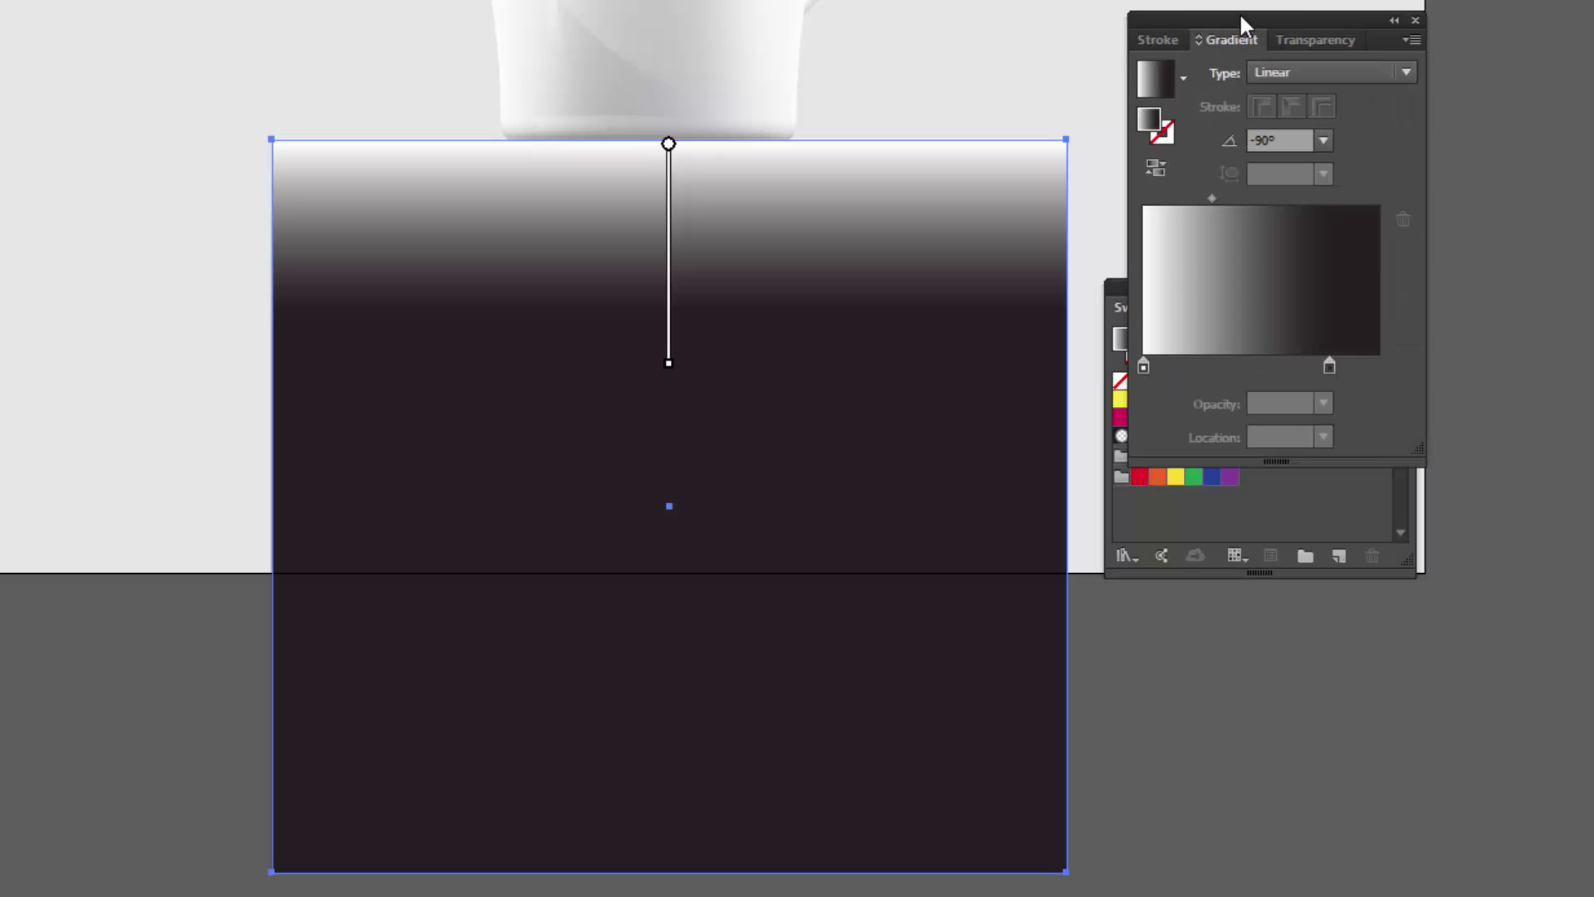
left_click_drag(1239, 11, 1123, 0)
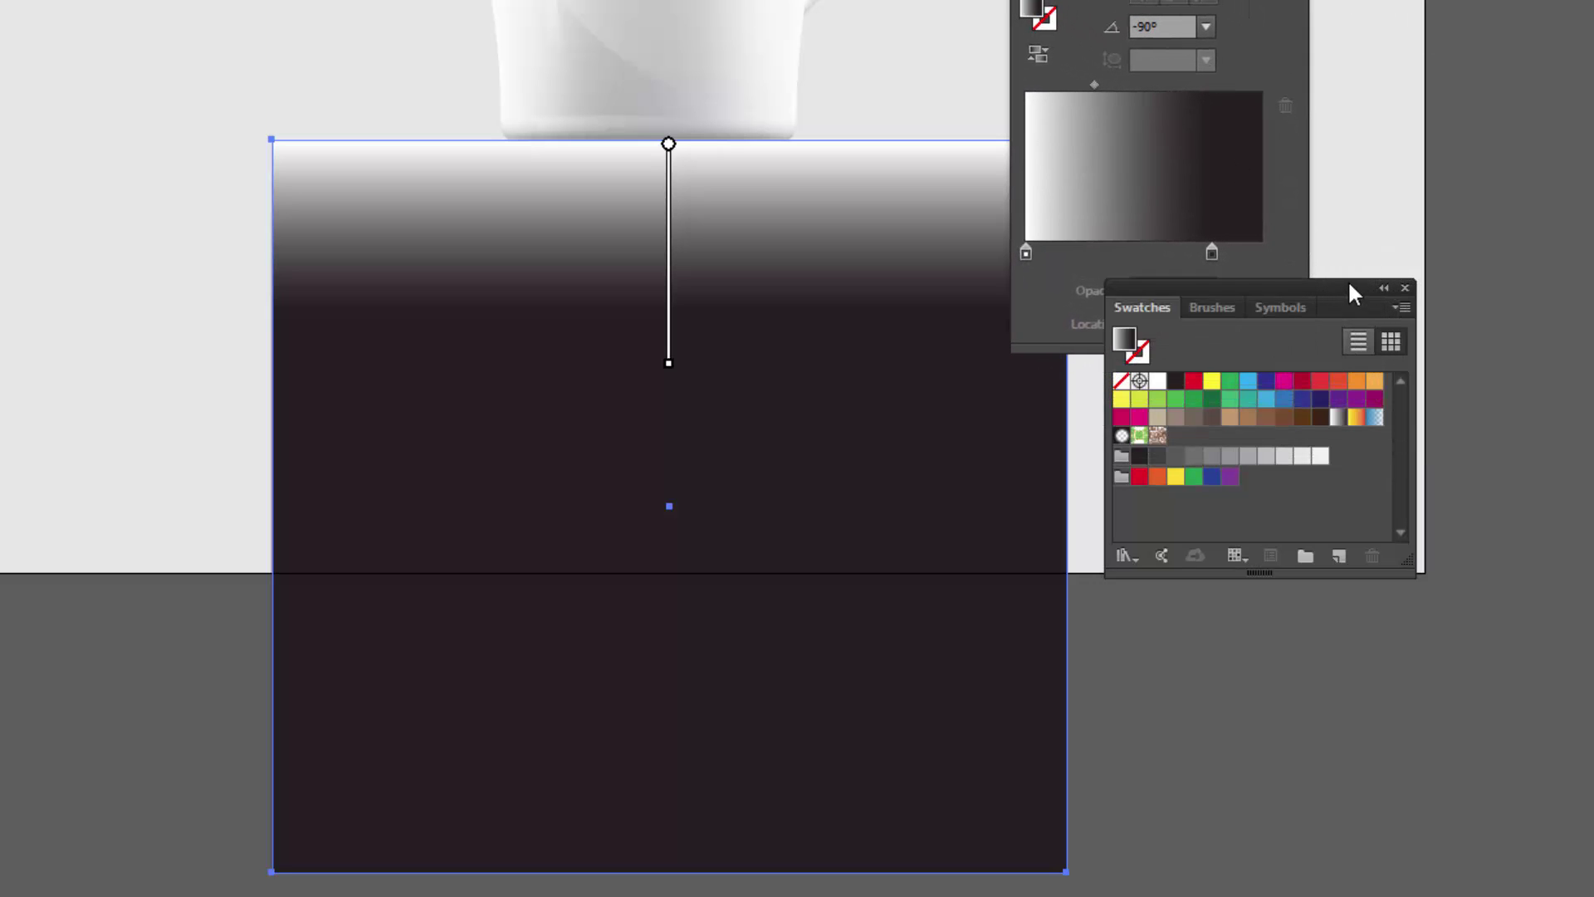
left_click_drag(1350, 284, 1593, 417)
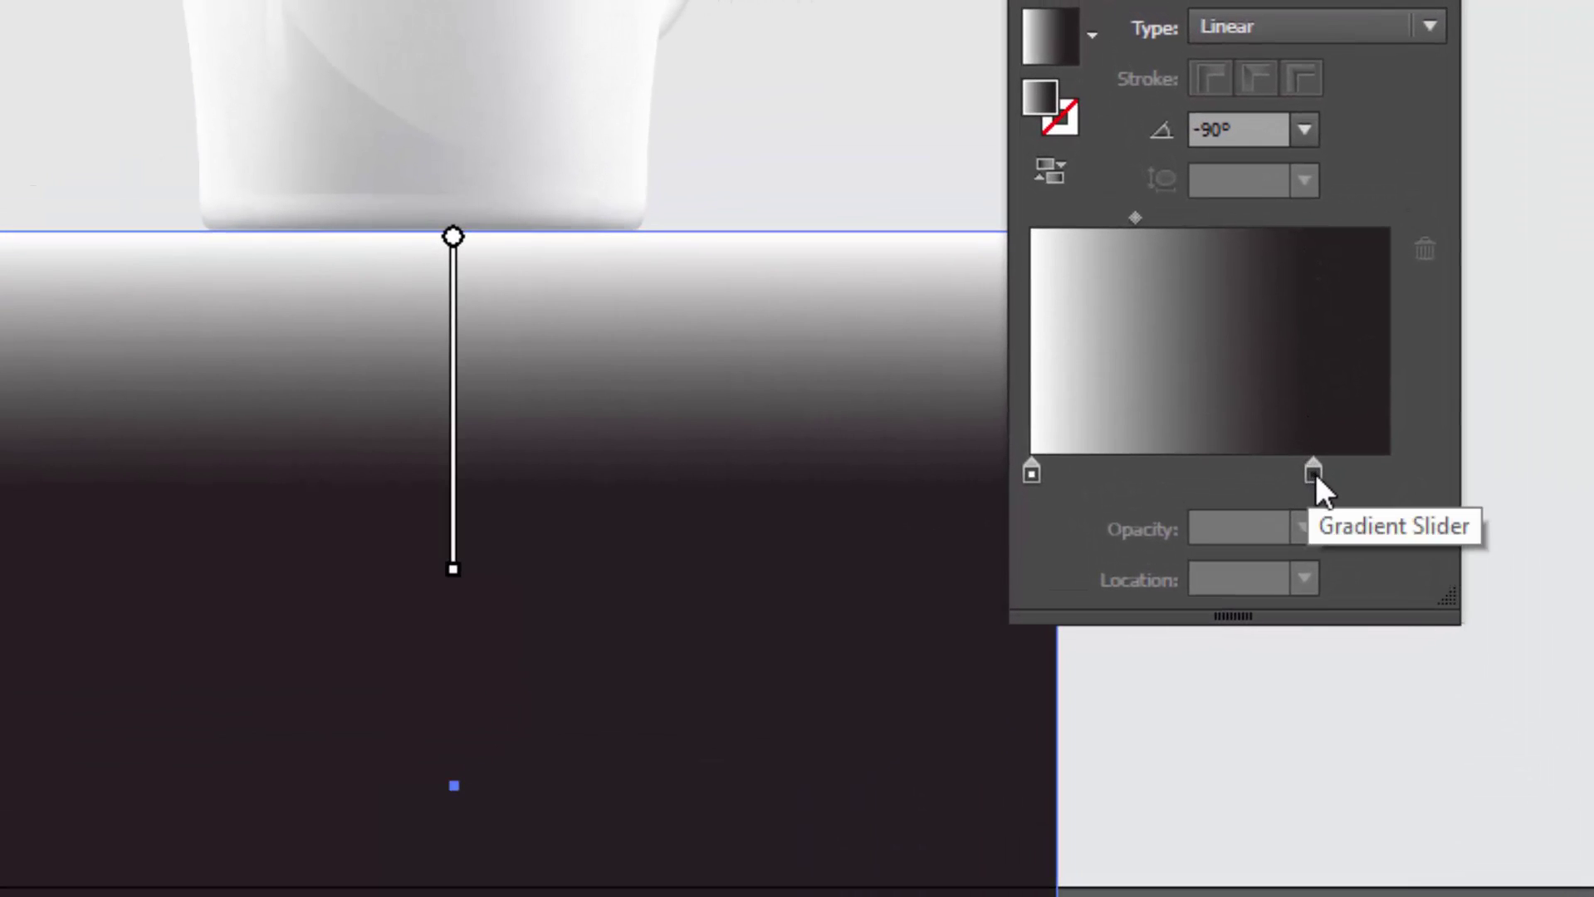
double_click(1314, 475)
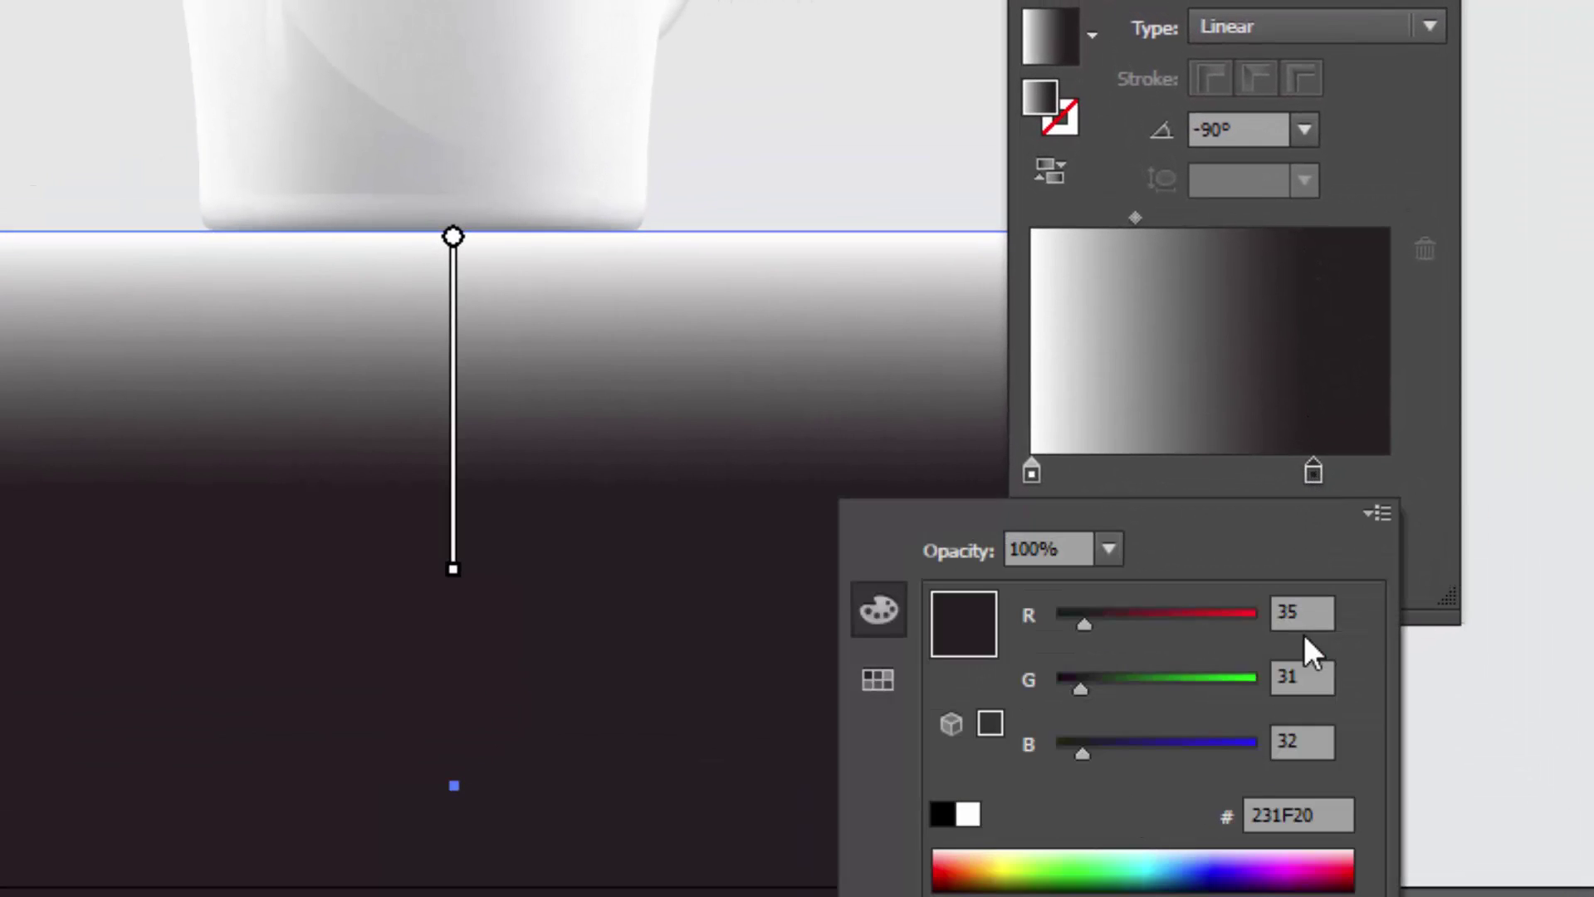
left_click(945, 816)
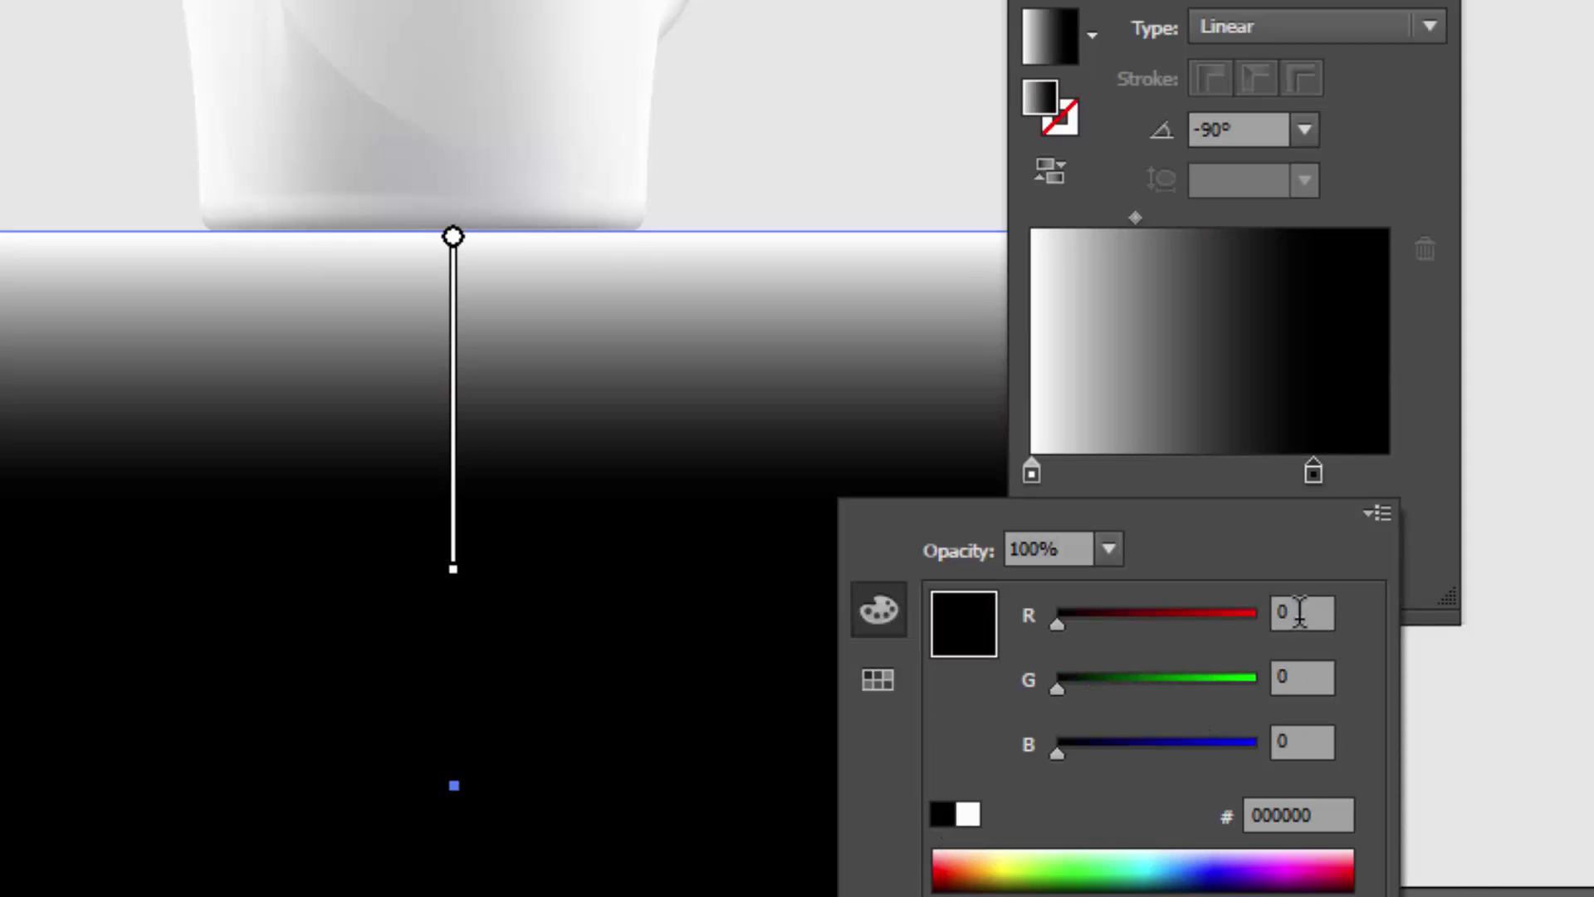
left_click(1335, 153)
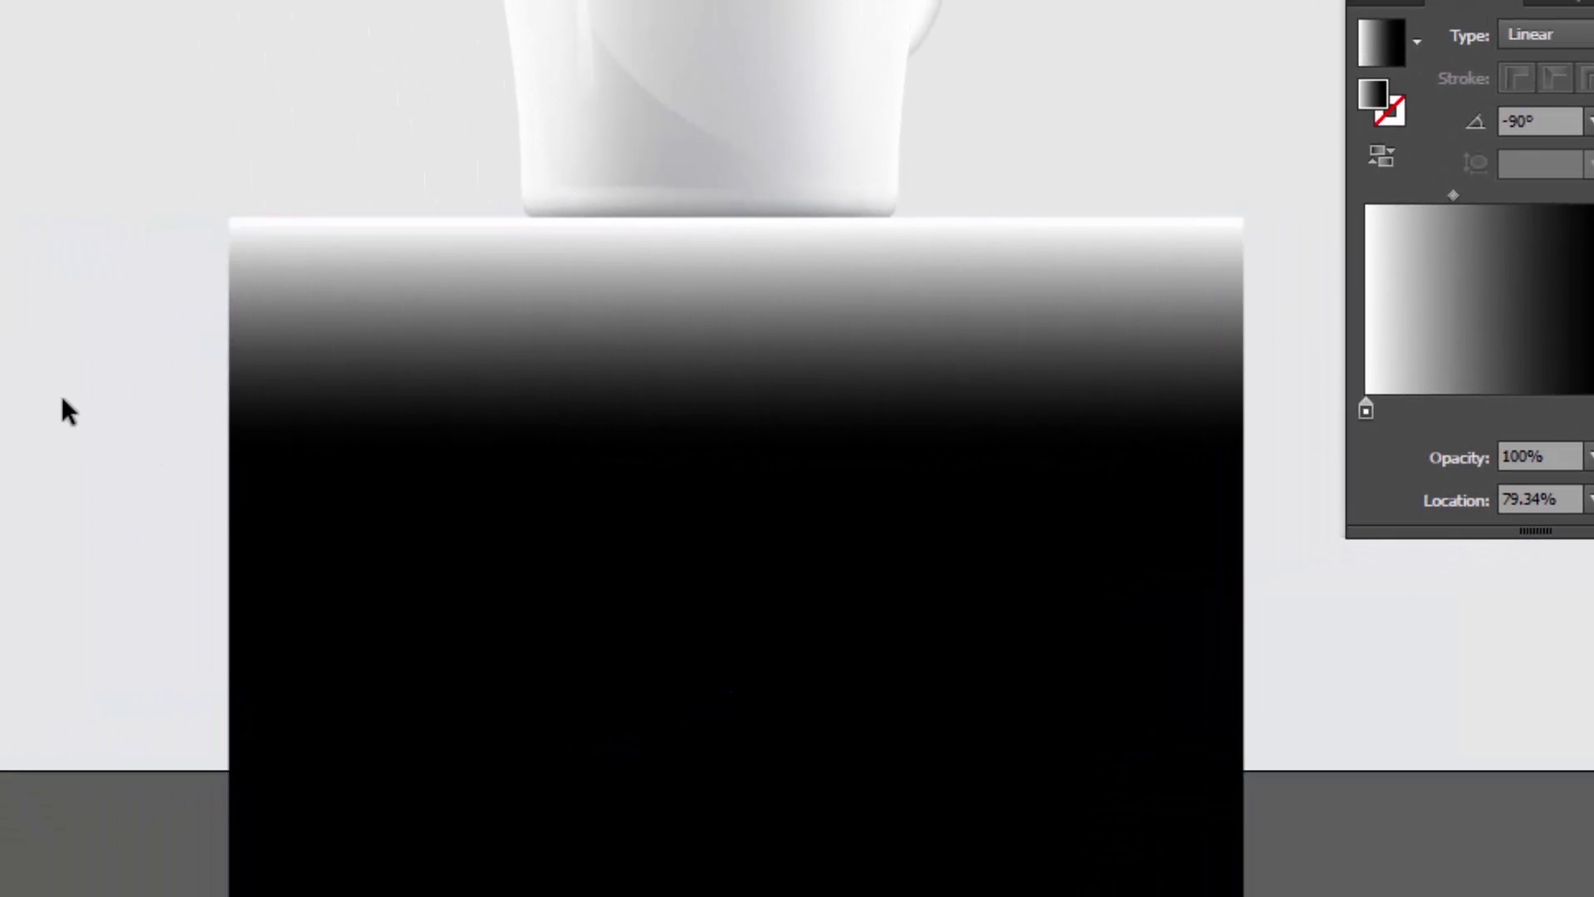
left_click_drag(50, 393, 1086, 432)
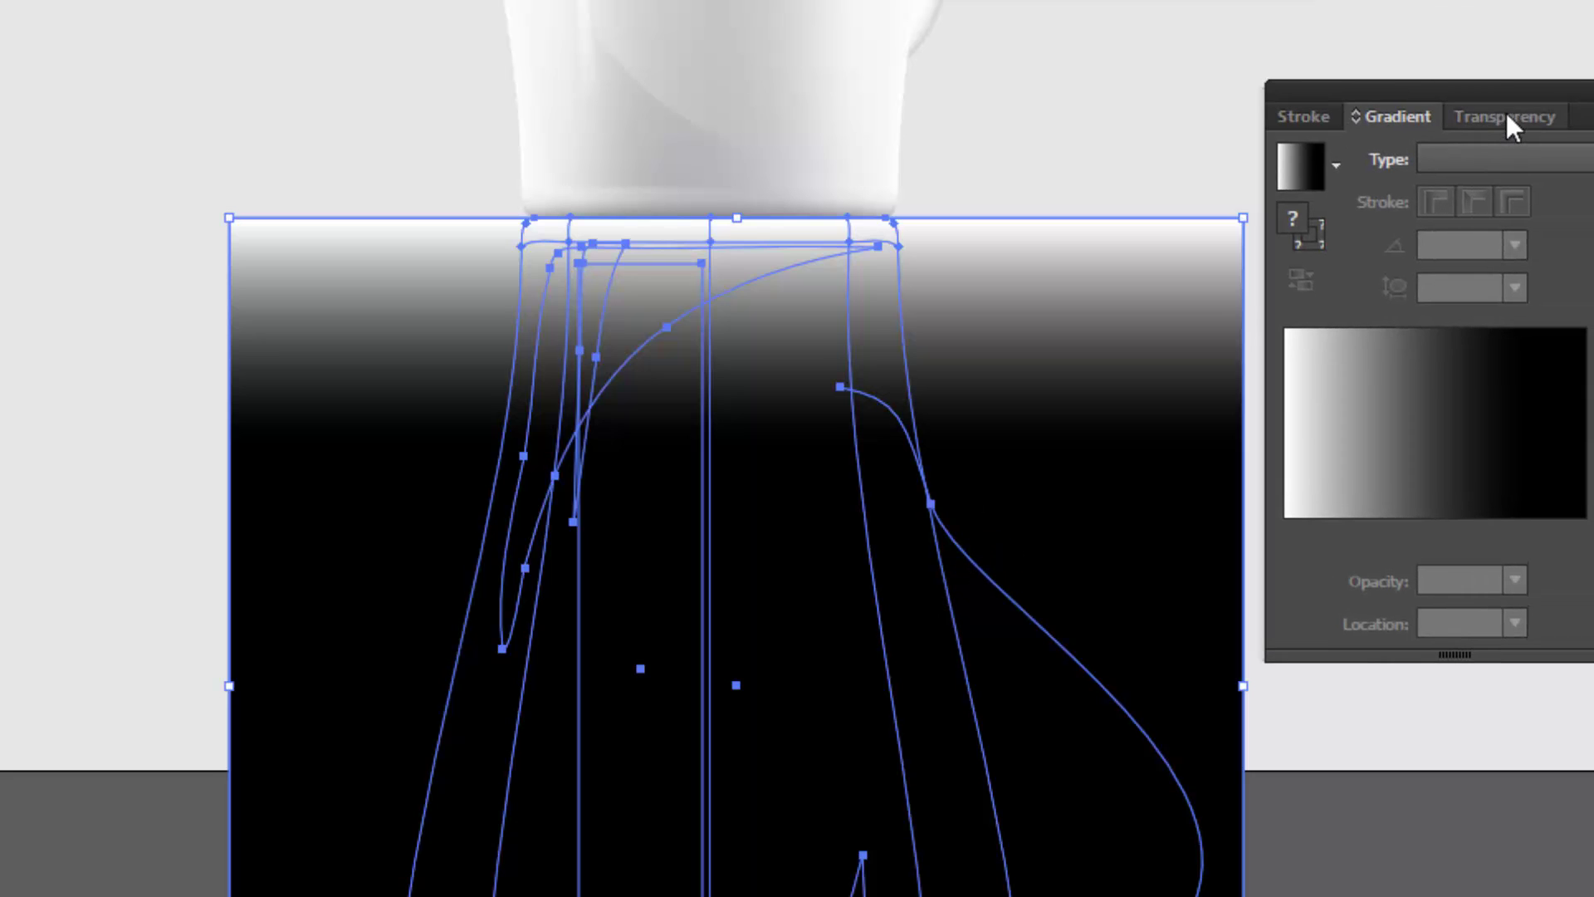
Use the gradient rectangle as an opacity mask on the reflected mug, then inspect the fade.
left_click(1507, 113)
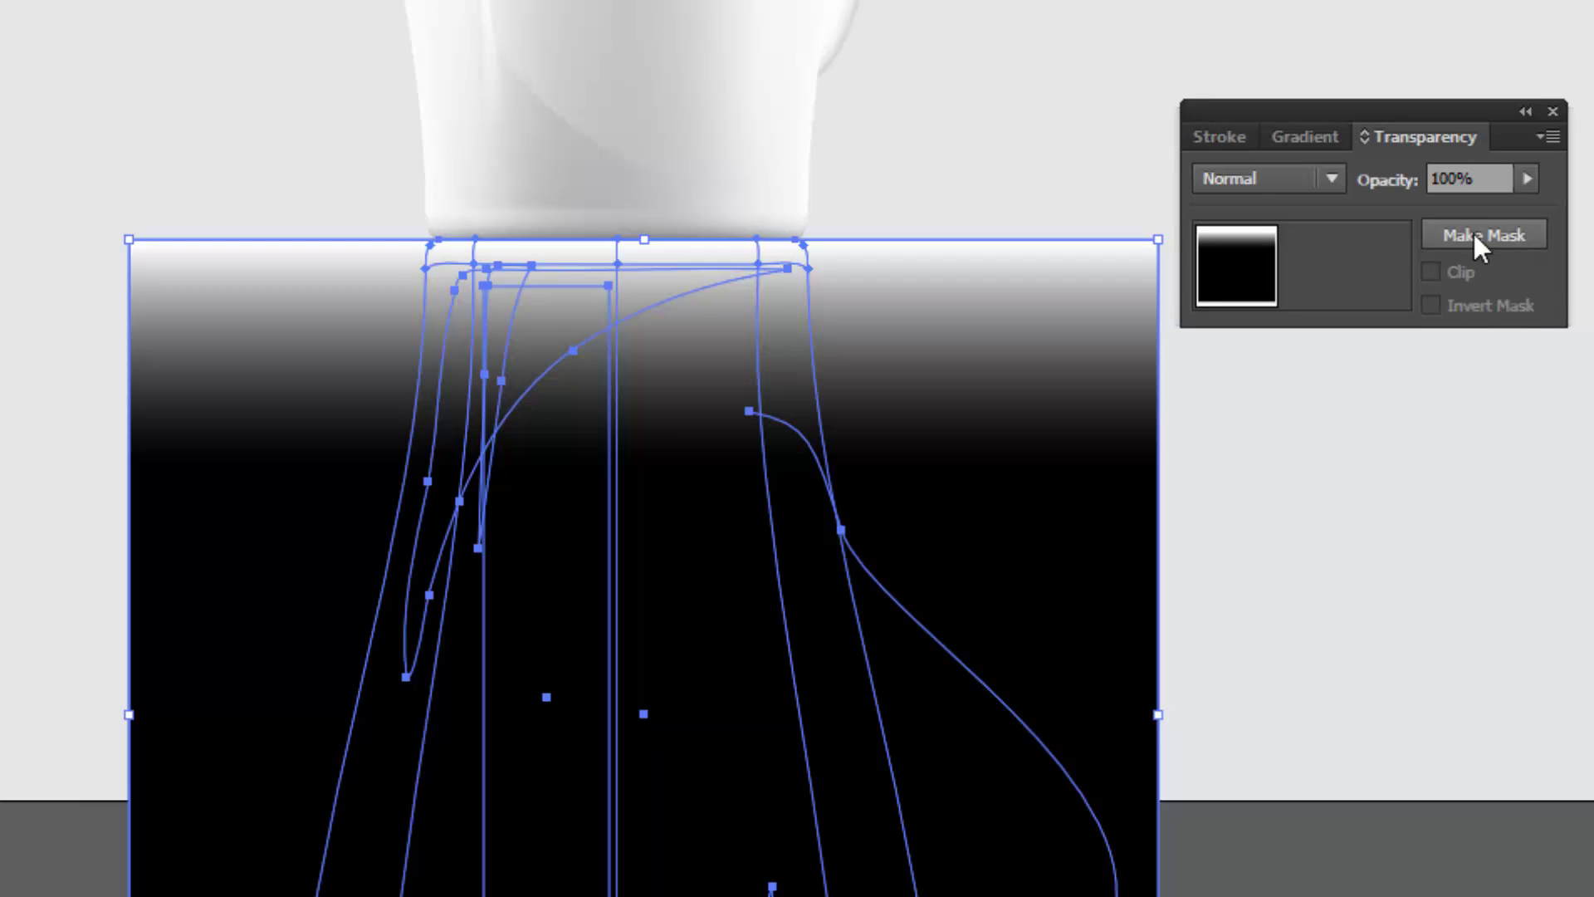
left_click(1472, 237)
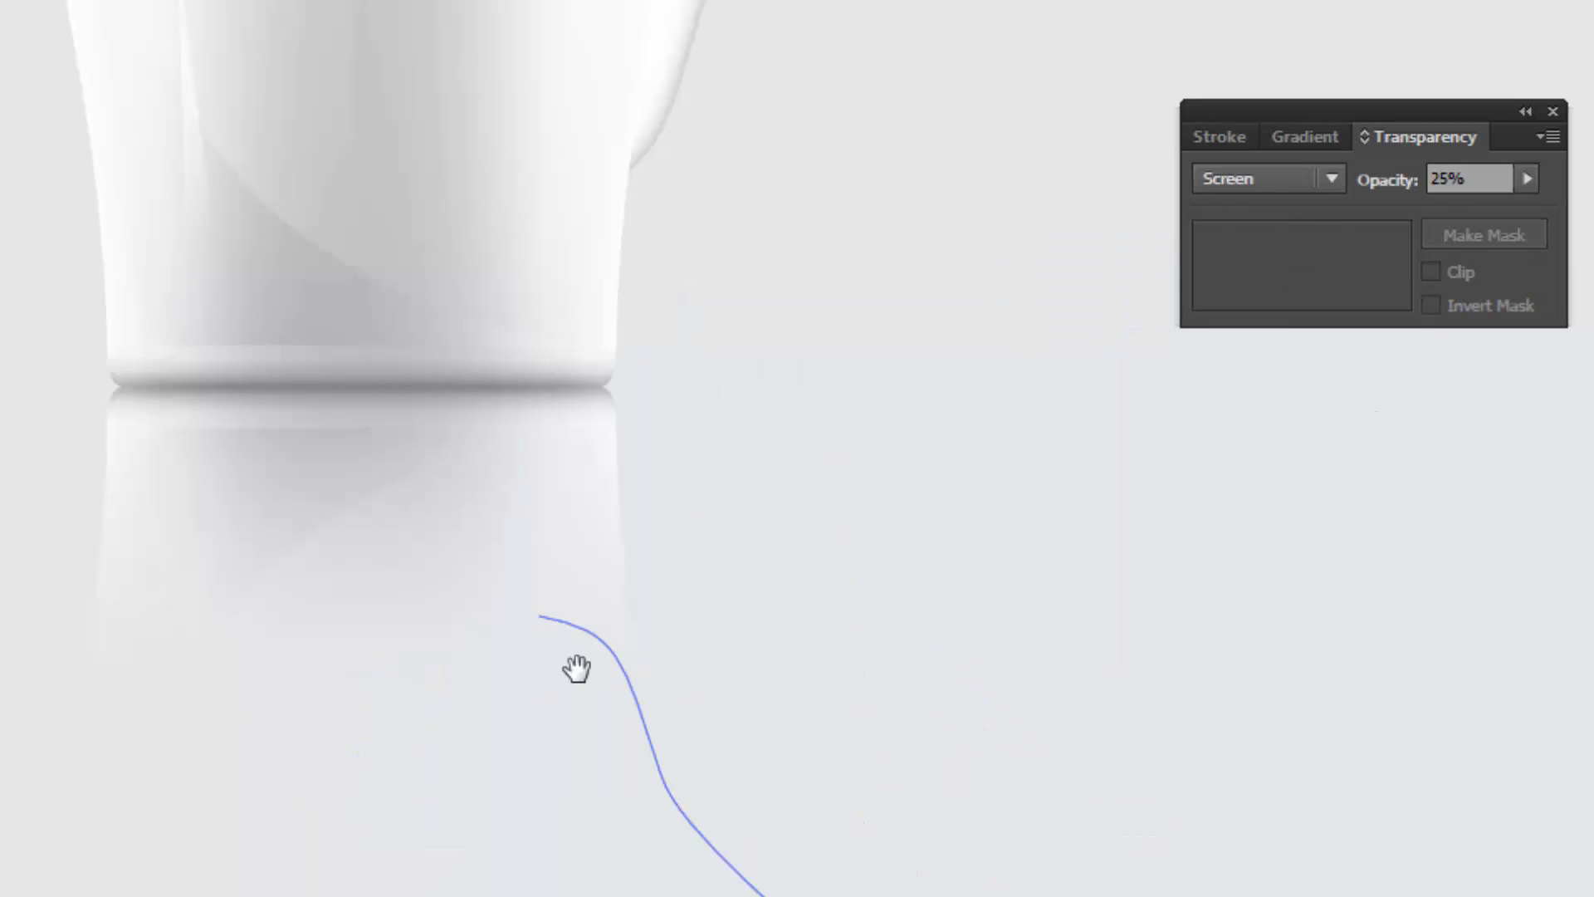
left_click_drag(421, 704, 592, 731)
left_click(996, 573)
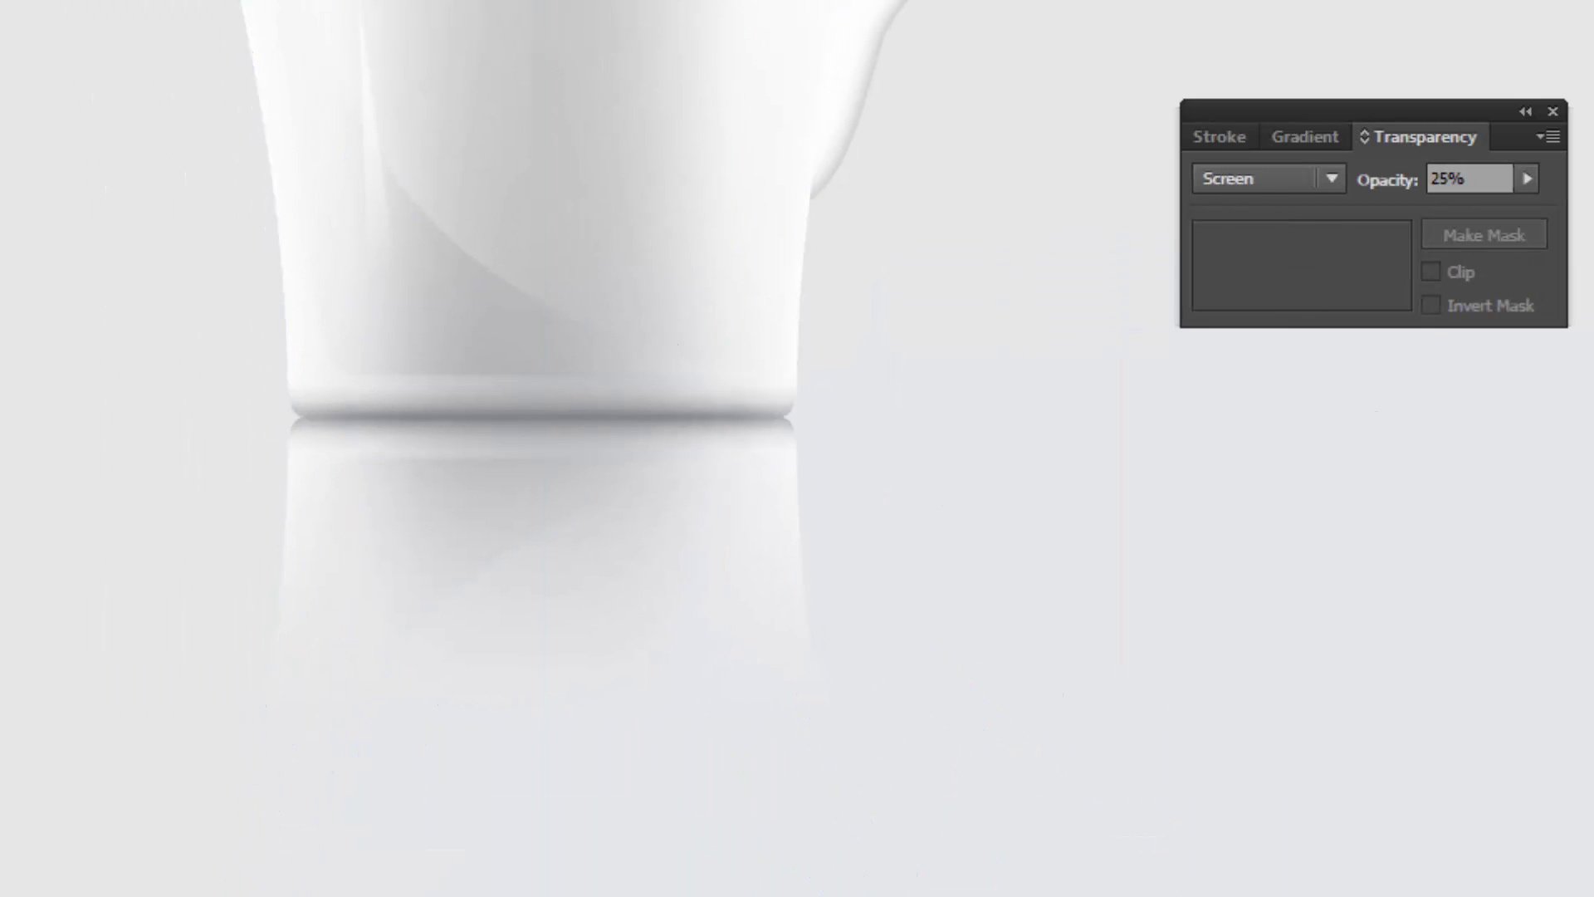
left_click(402, 520)
left_click(422, 457)
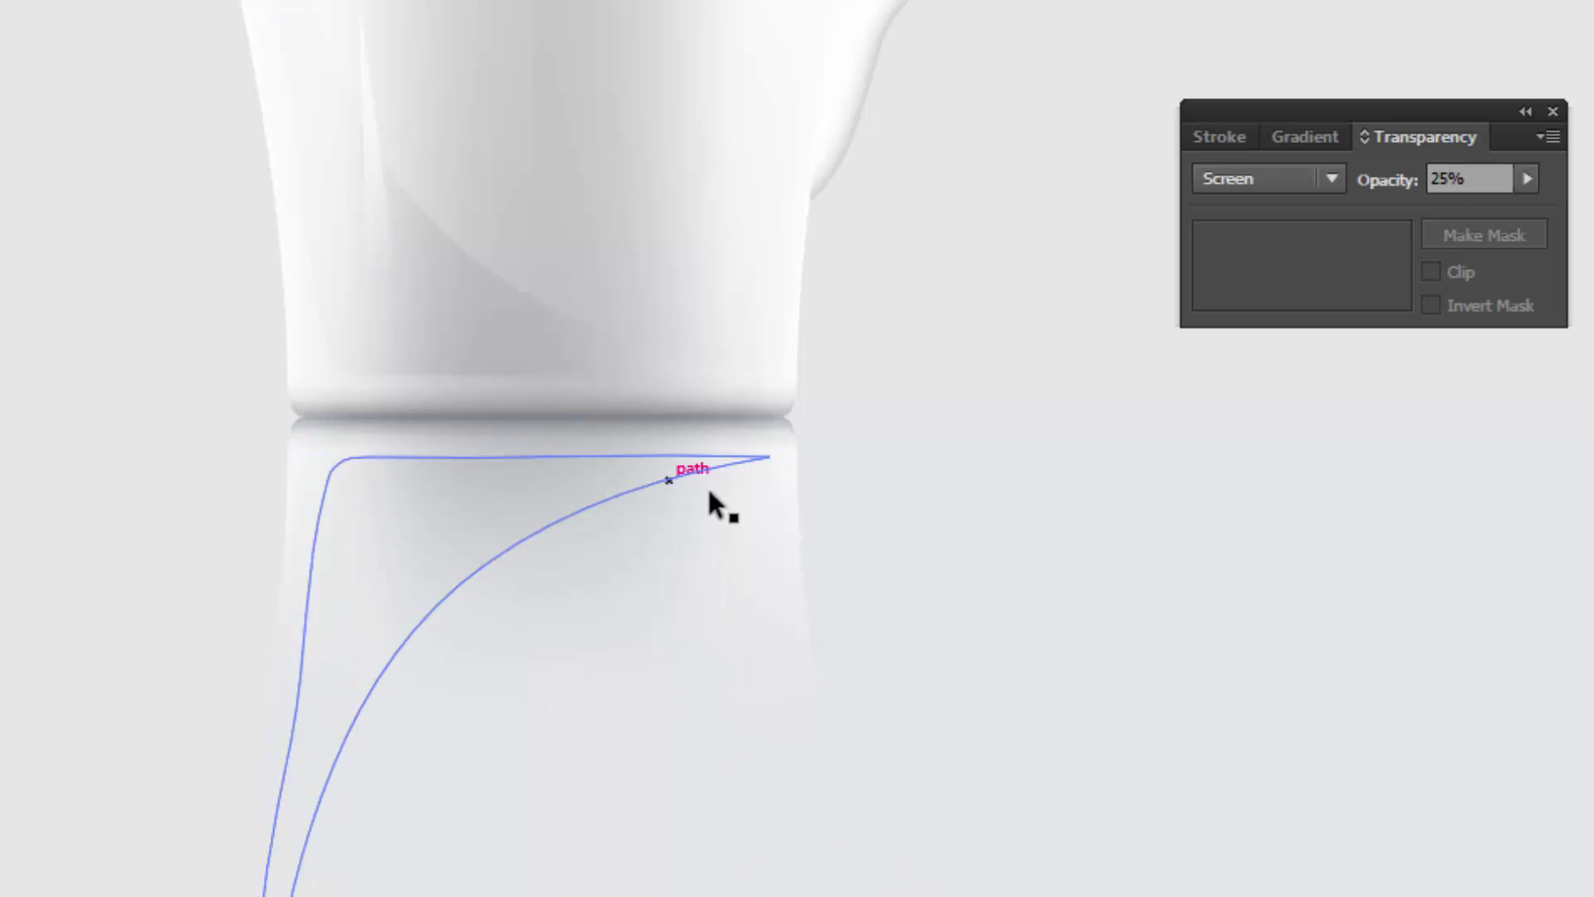
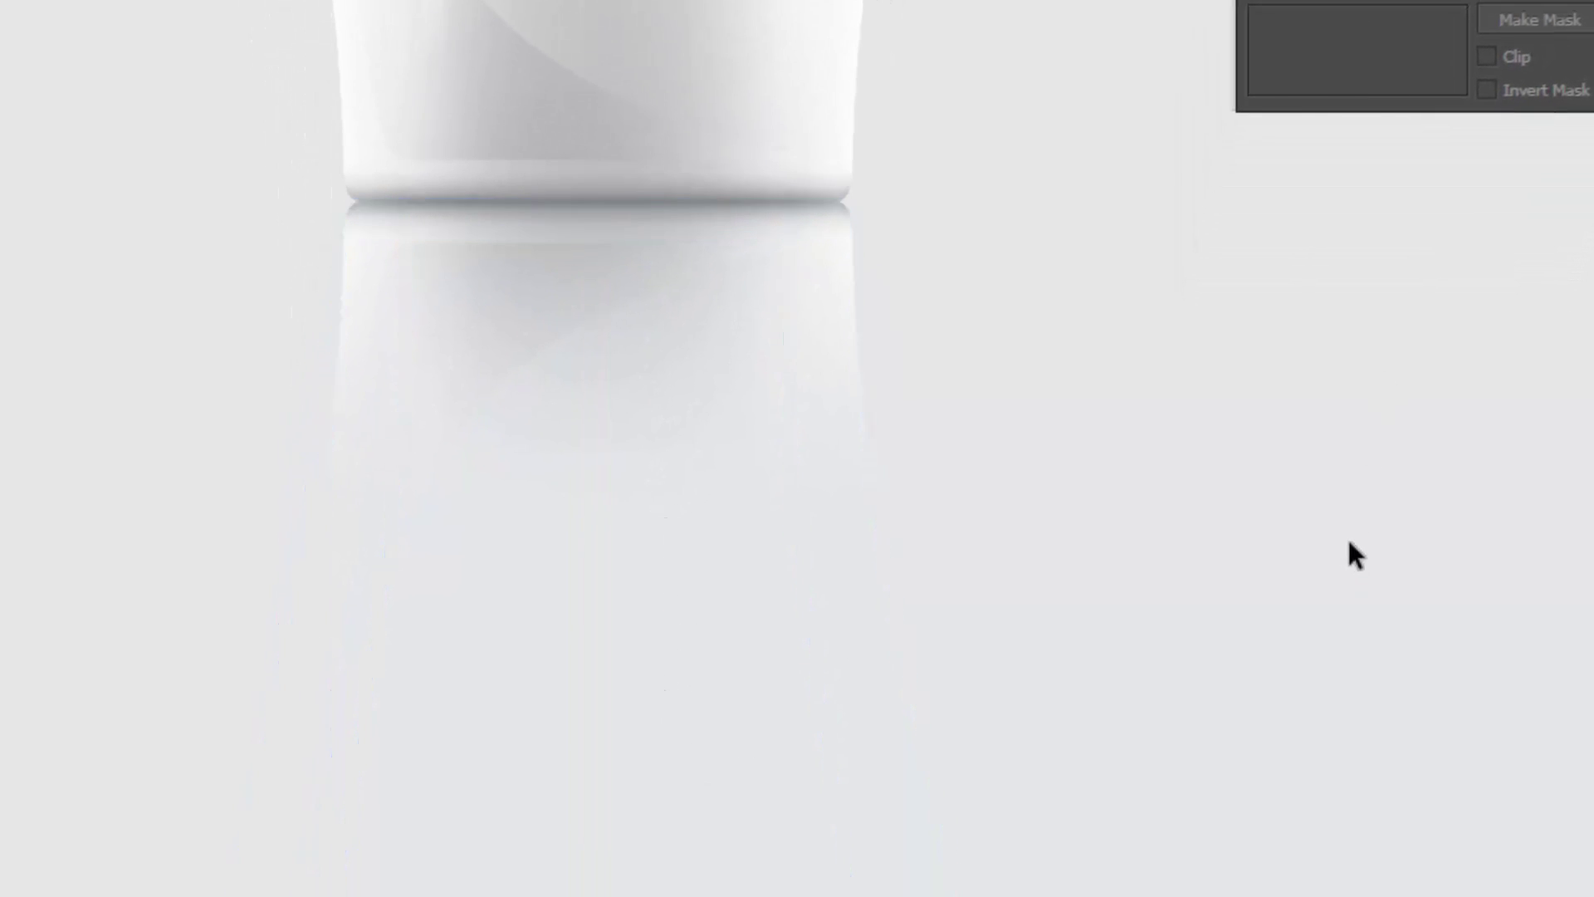
Draw a wide flat ellipse across the mug's base, extending past its sides, filled solid black.
scroll(1346, 554, "down", 2)
scroll(980, 700, "up", 3)
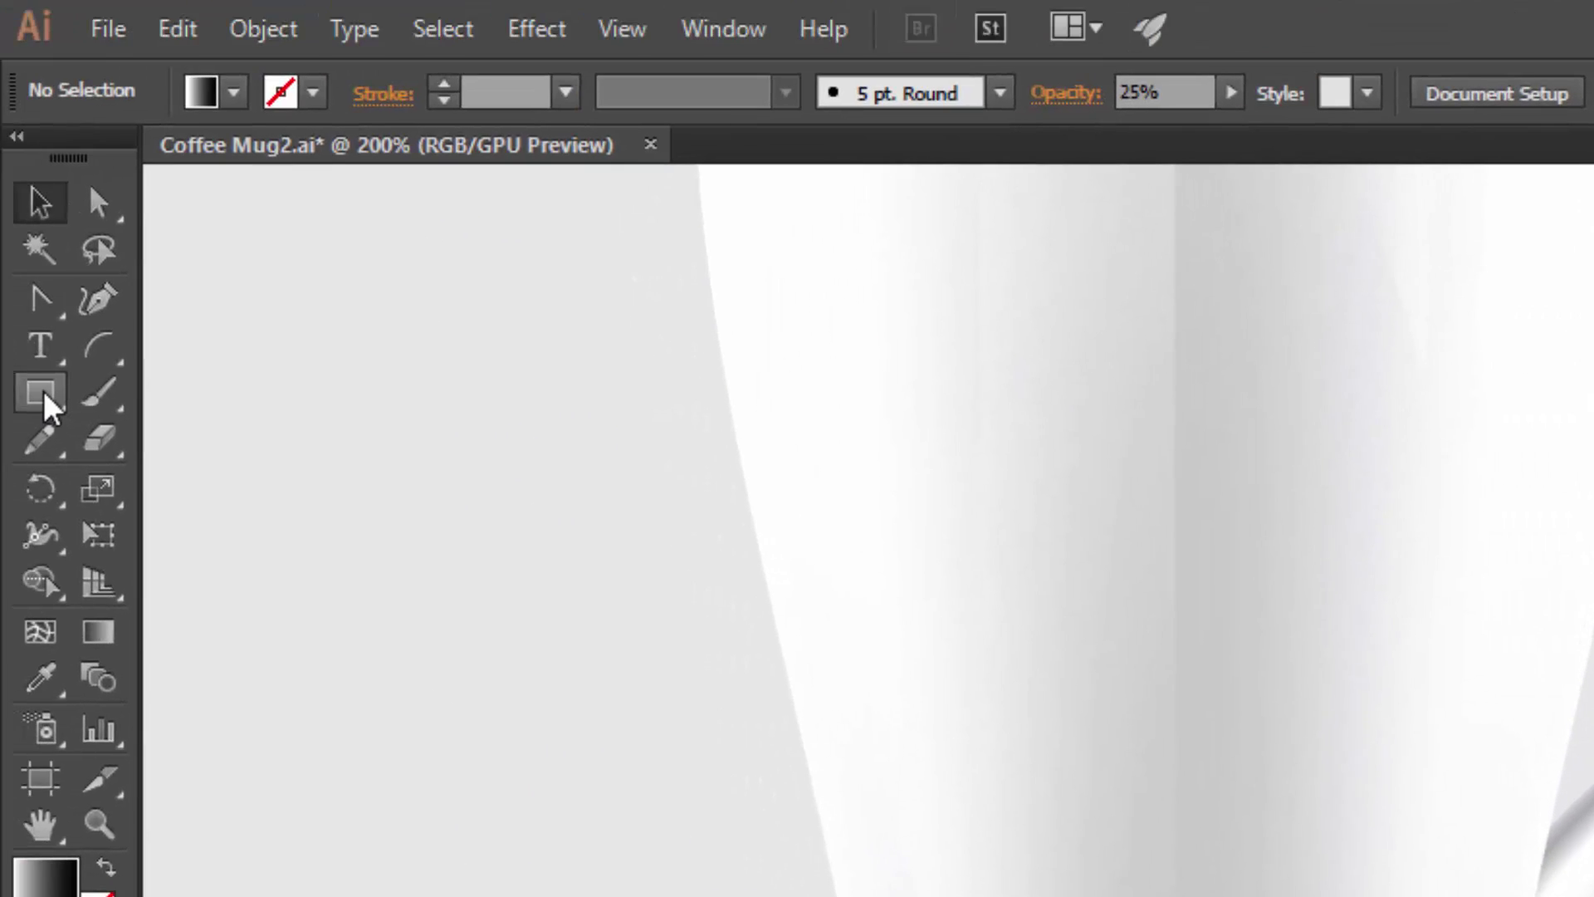
left_click_drag(39, 393, 185, 491)
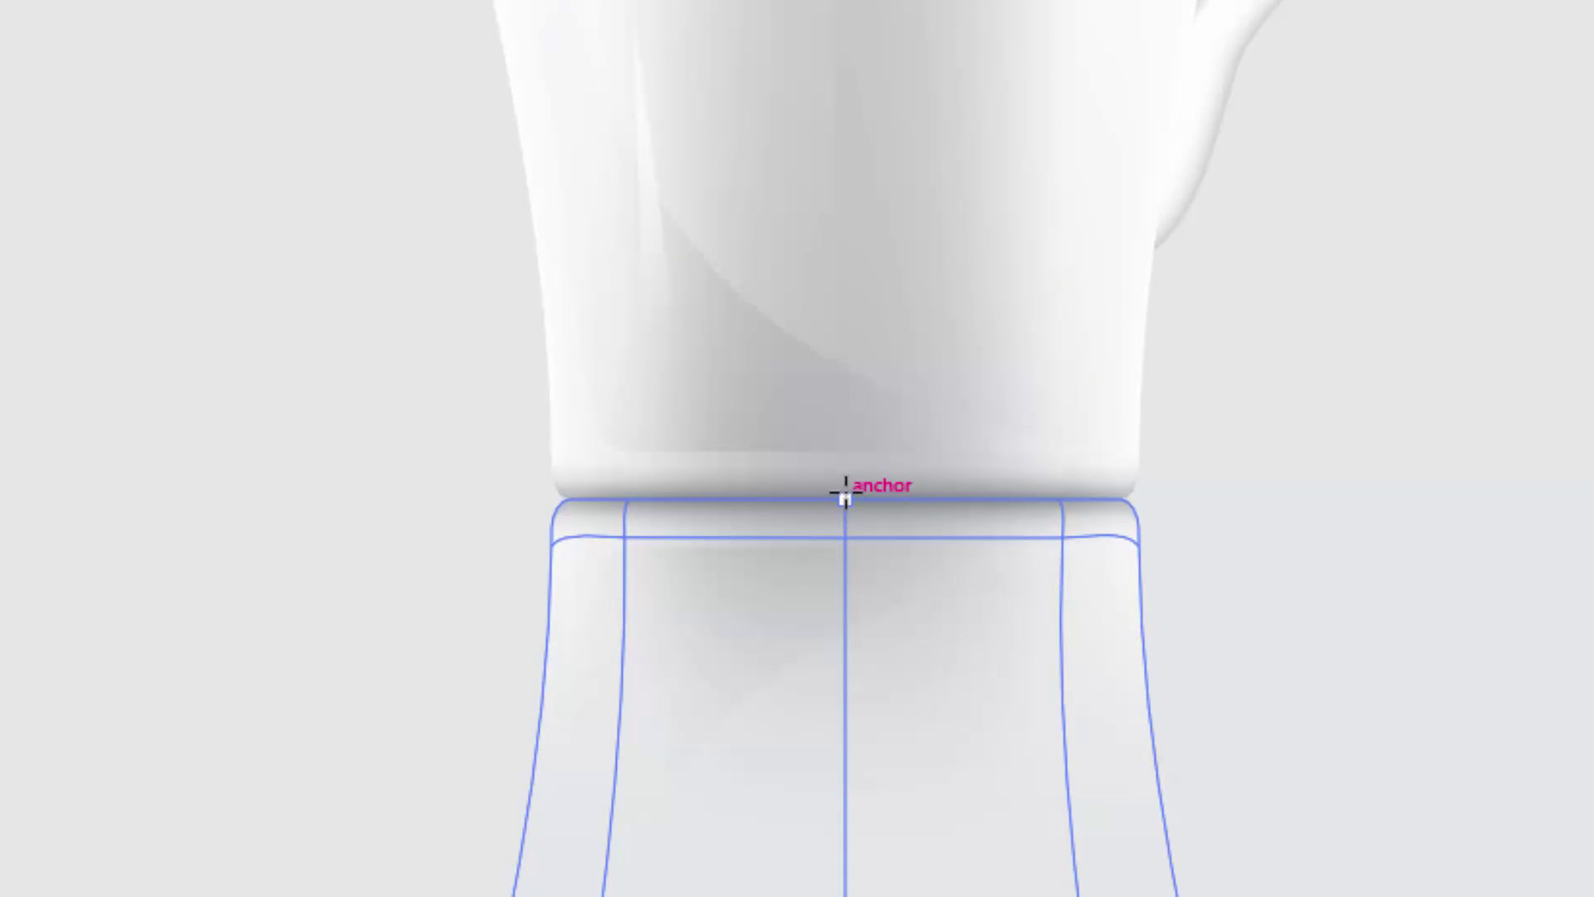
left_click_drag(844, 497, 1199, 515)
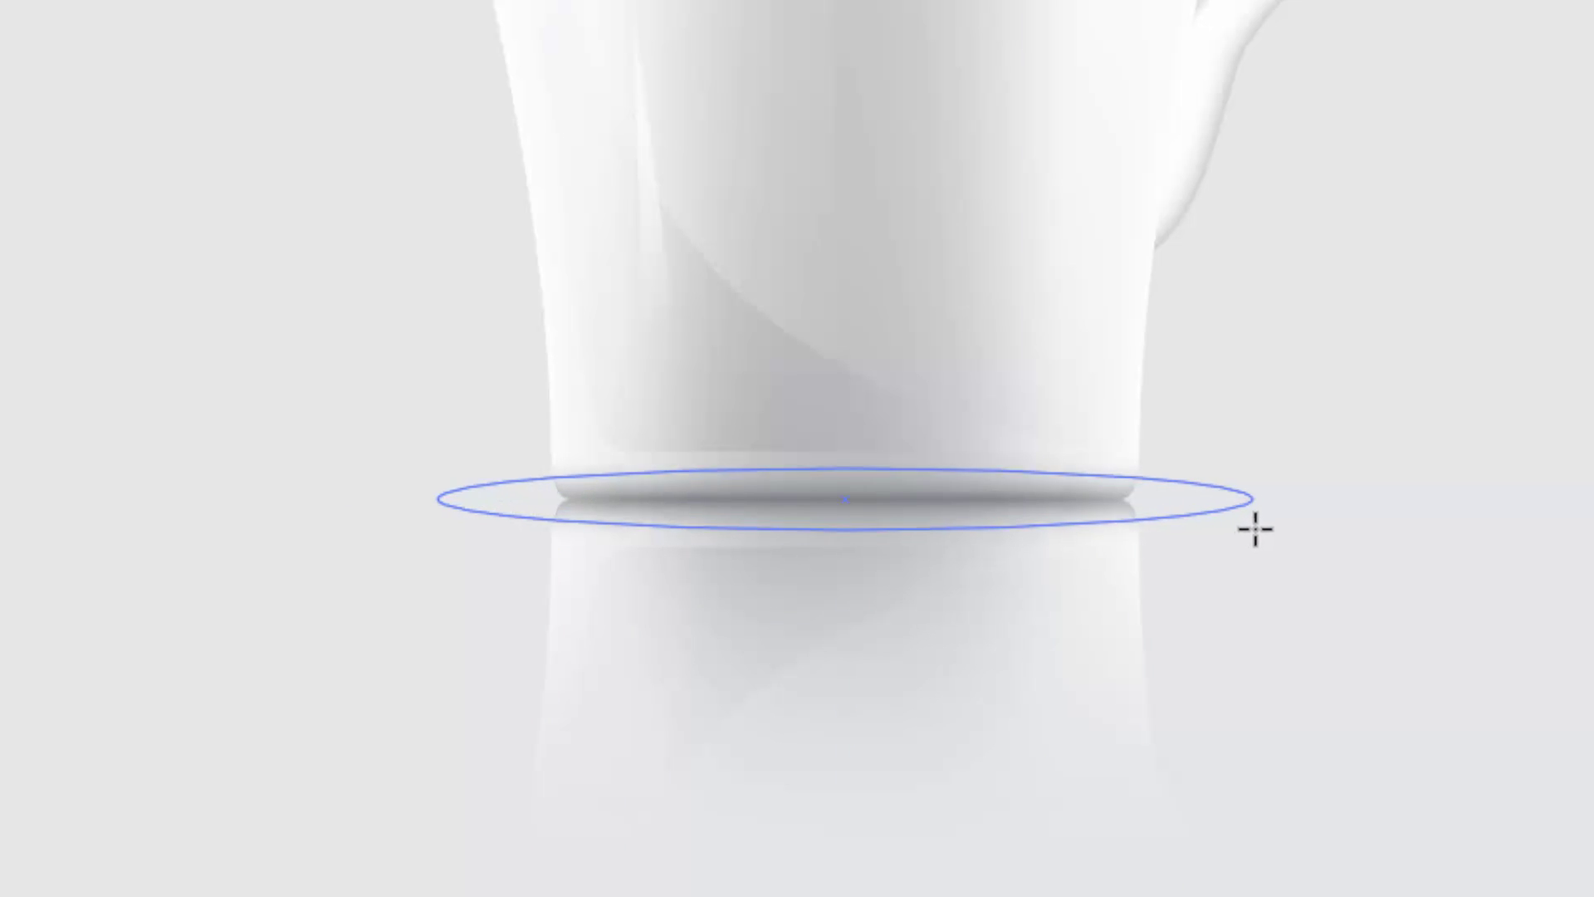
left_click_drag(1199, 519, 1282, 520)
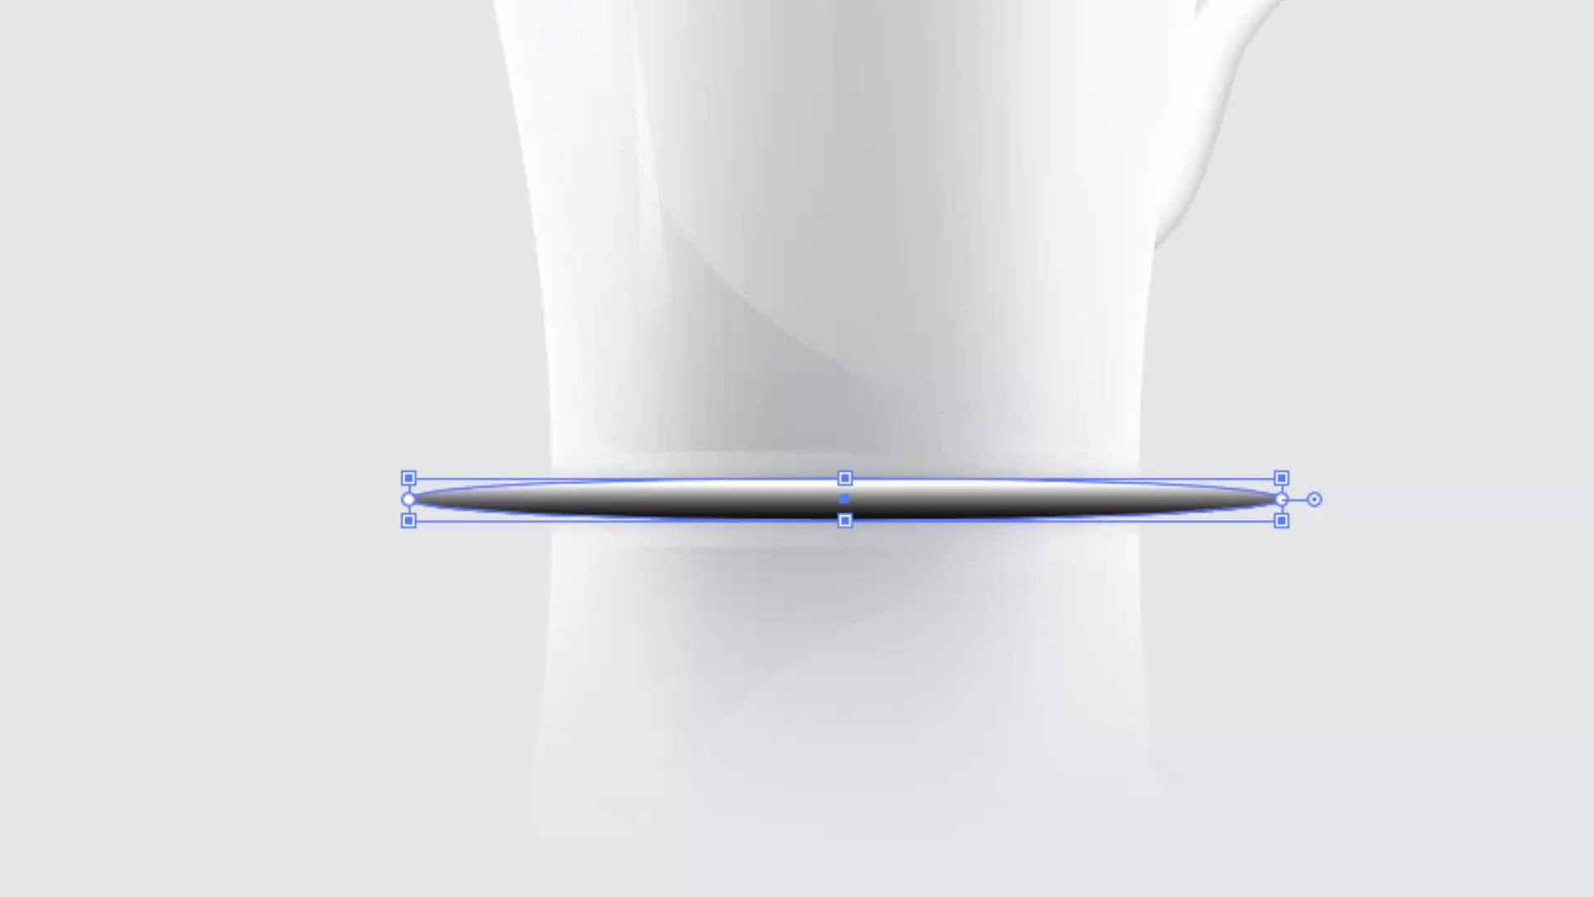
left_click(1376, 401)
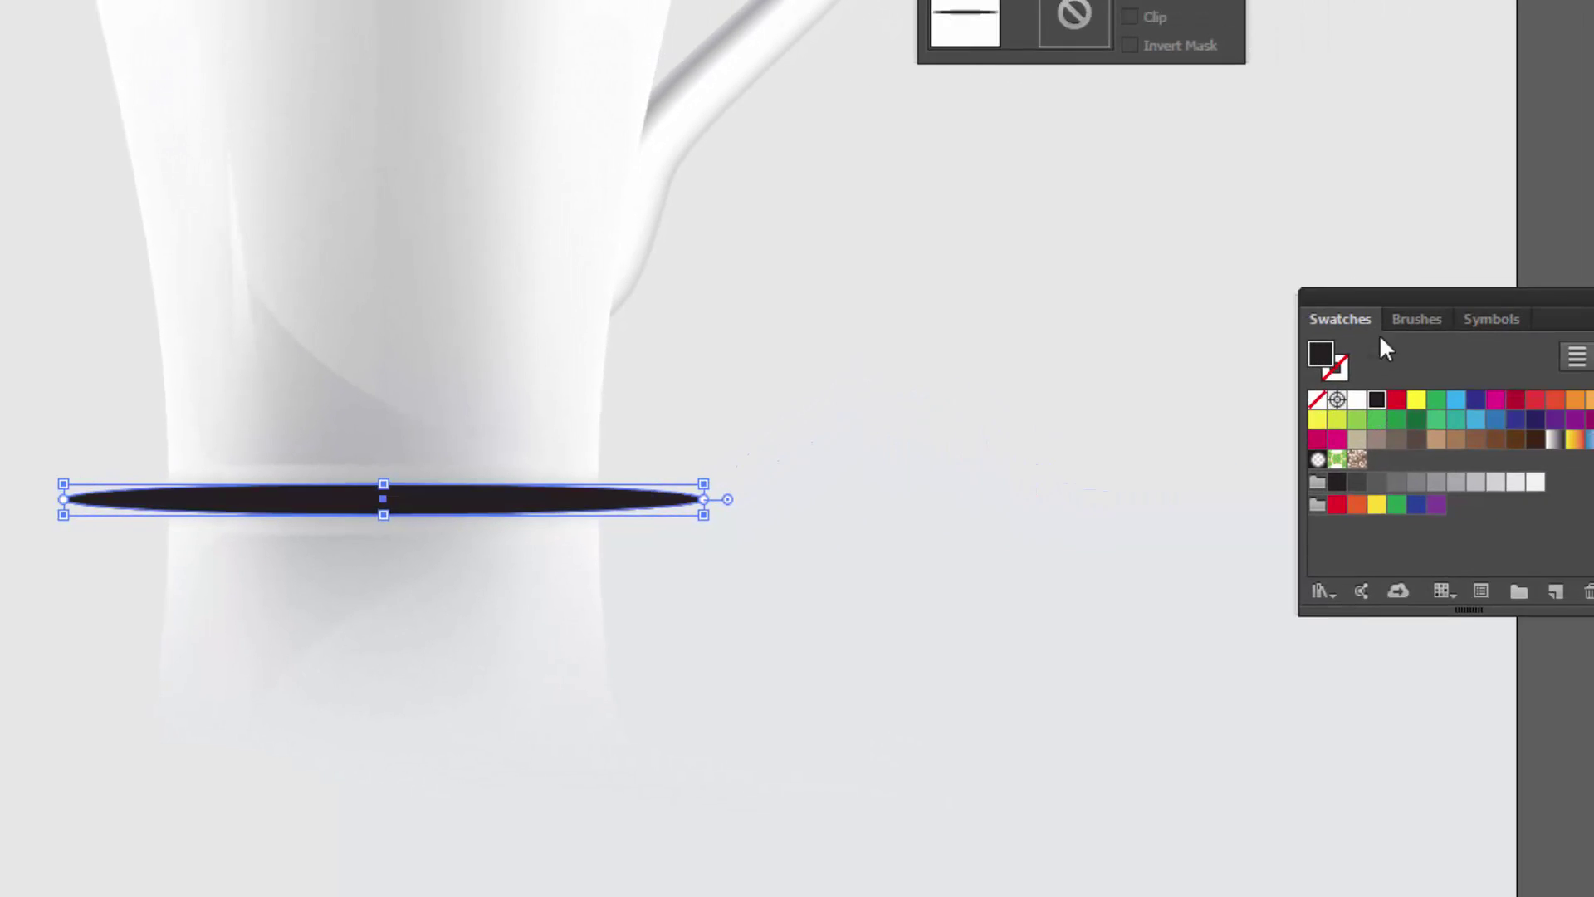
Alt-scale a smaller copy of the black ellipse inside the original.
left_click_drag(1397, 297, 1219, 296)
left_click(773, 369)
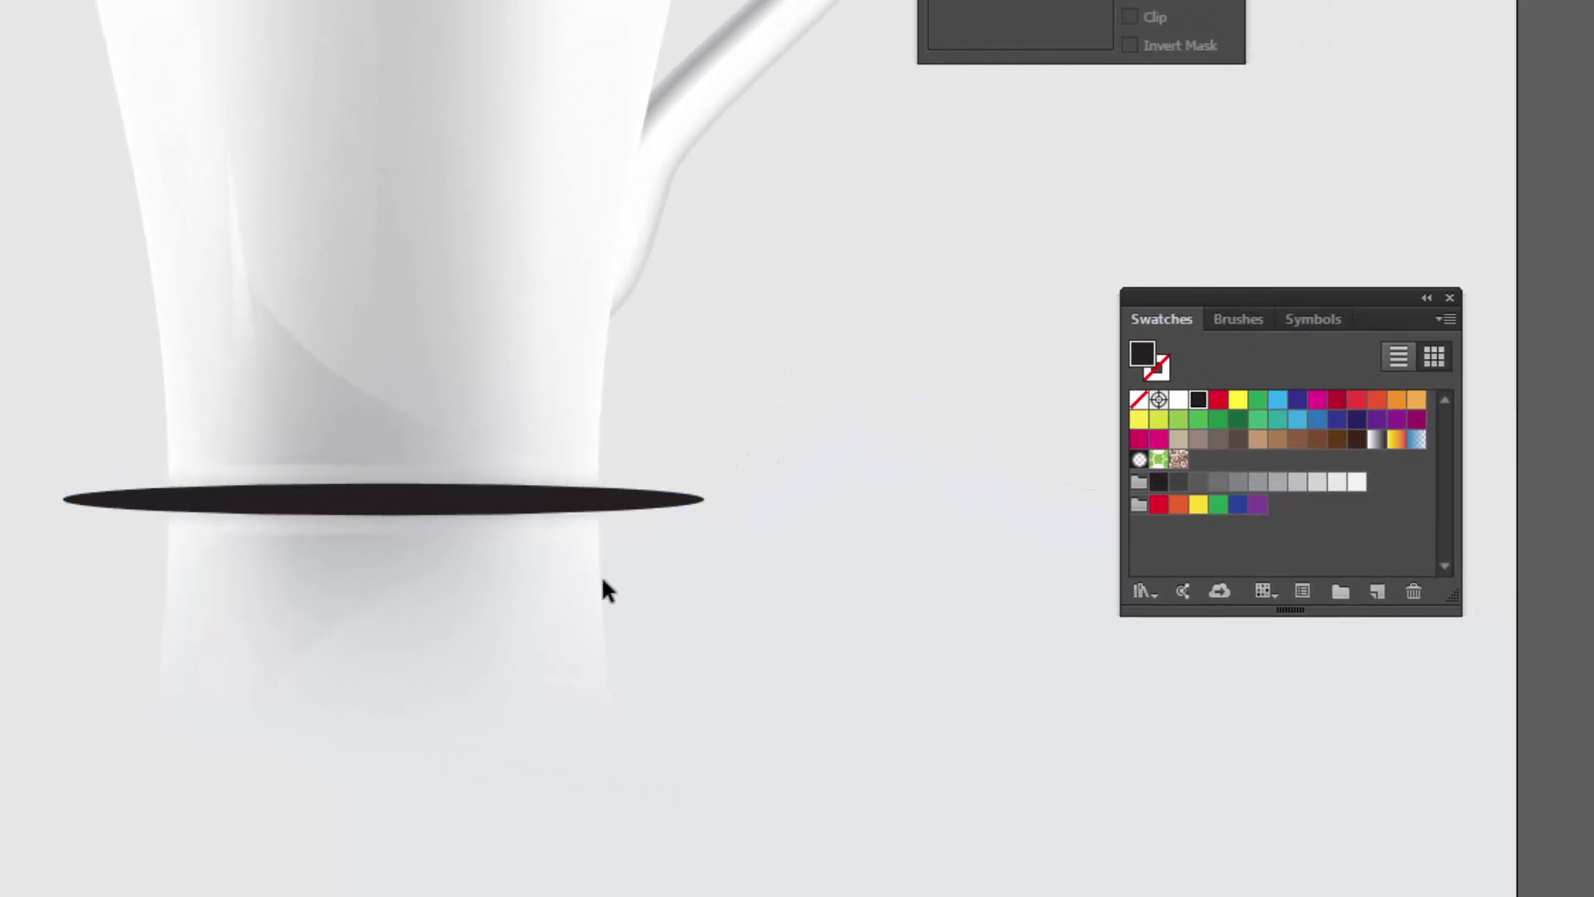
left_click(465, 499)
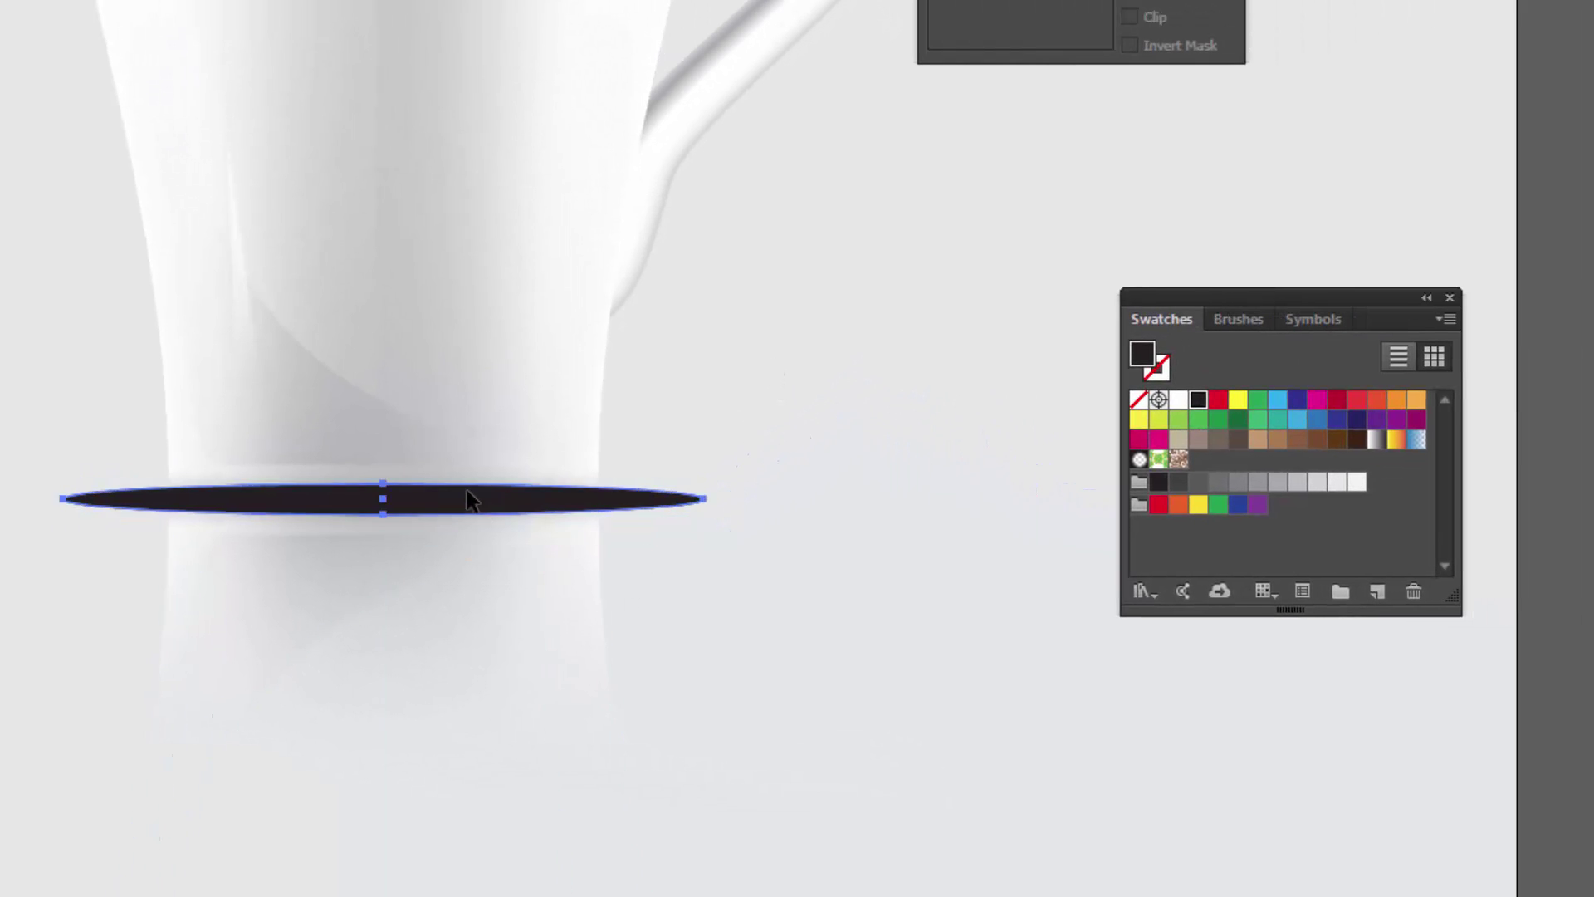
left_click(569, 532)
left_click(693, 498)
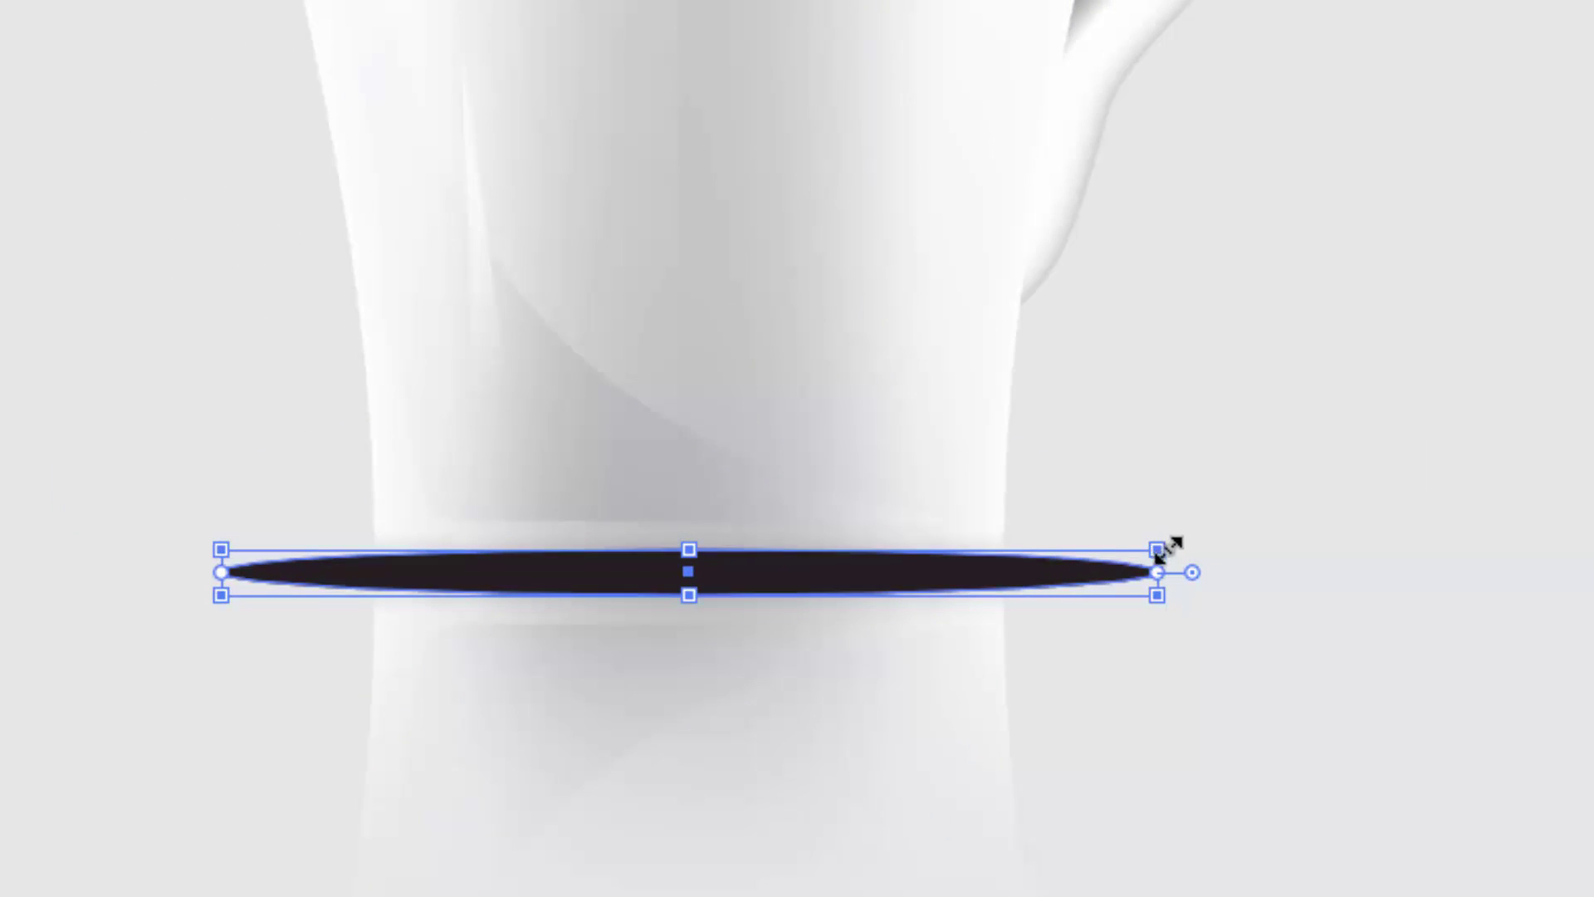
mouse_move(1162, 551)
left_mouse_down()
mouse_move(946, 530)
mouse_move(972, 525)
left_mouse_up()
Select the larger outer ellipse and switch its fill to white.
key("ctrl+plus")
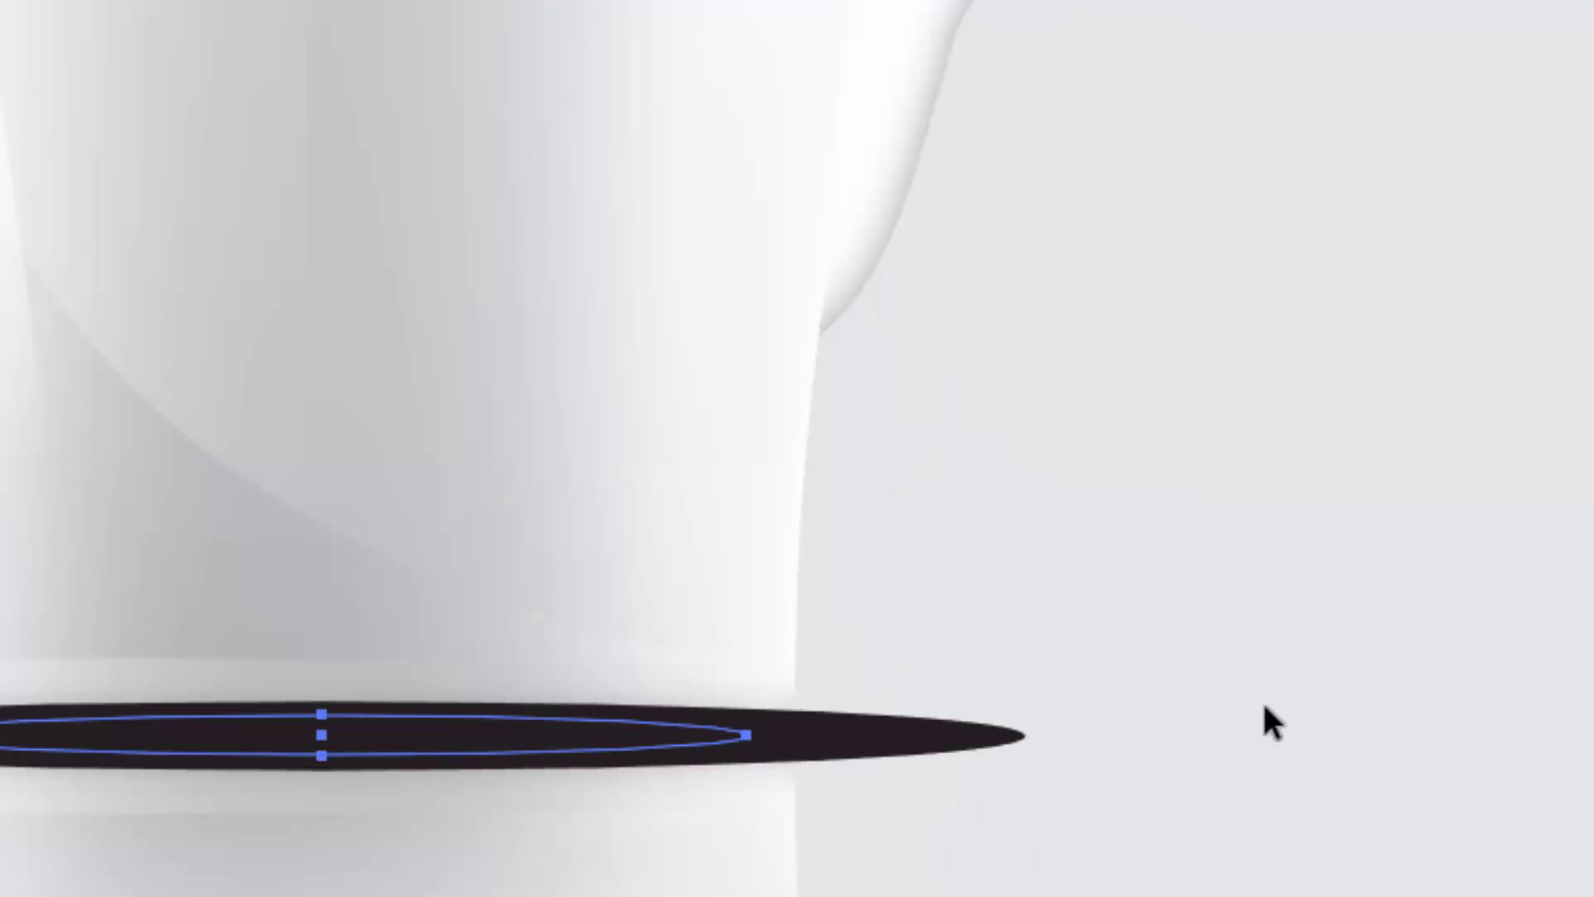
left_click_drag(1264, 707, 1065, 481)
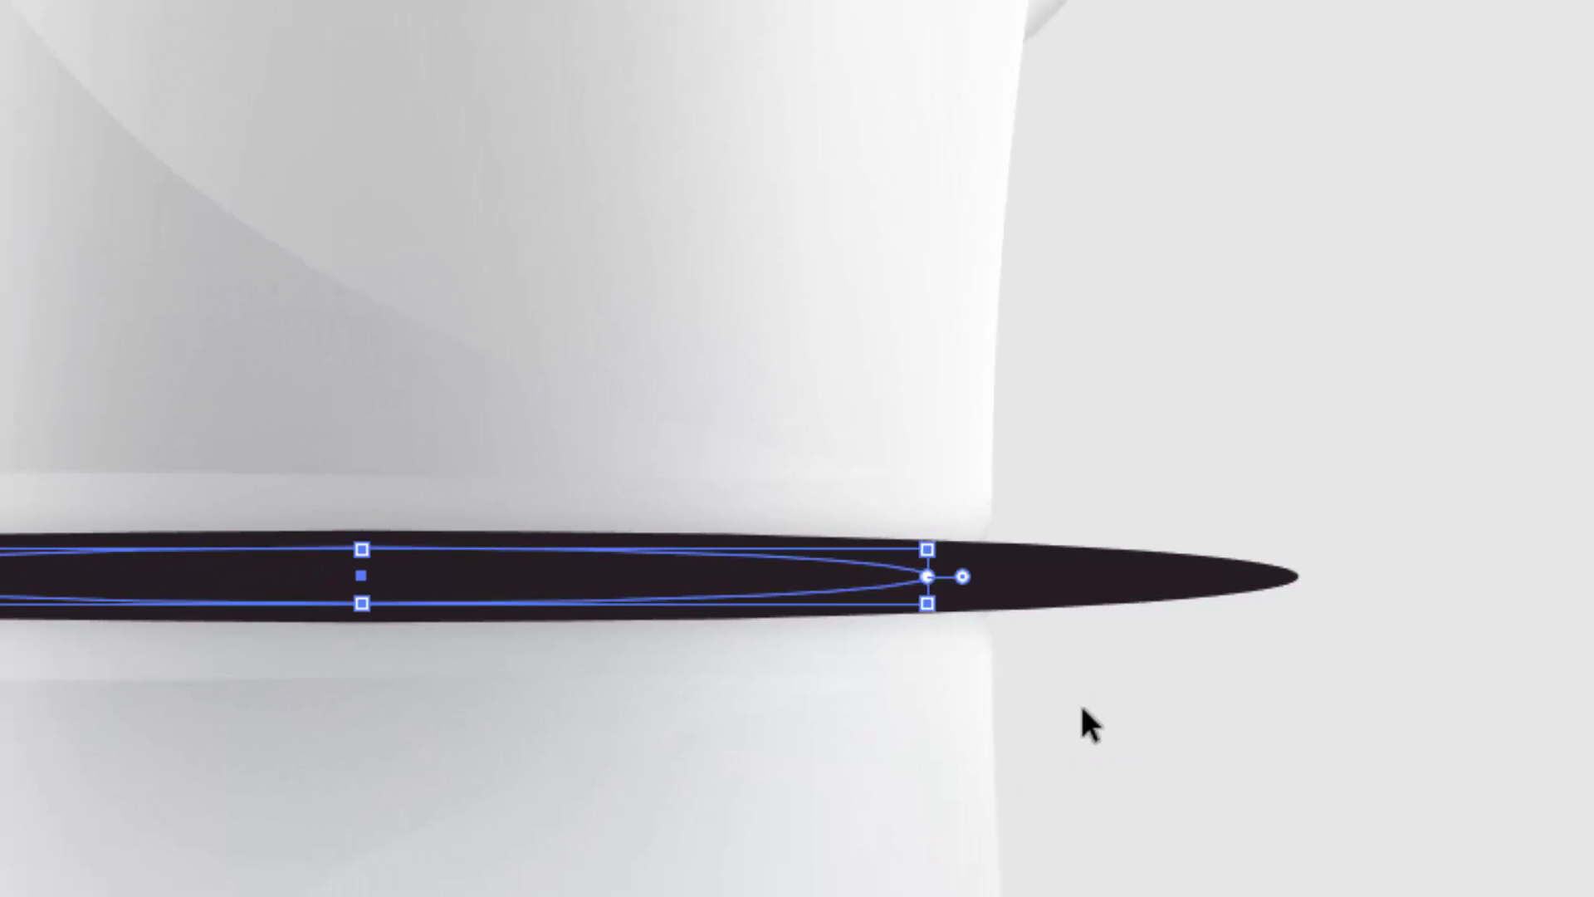
left_click(1069, 585)
left_click(764, 581)
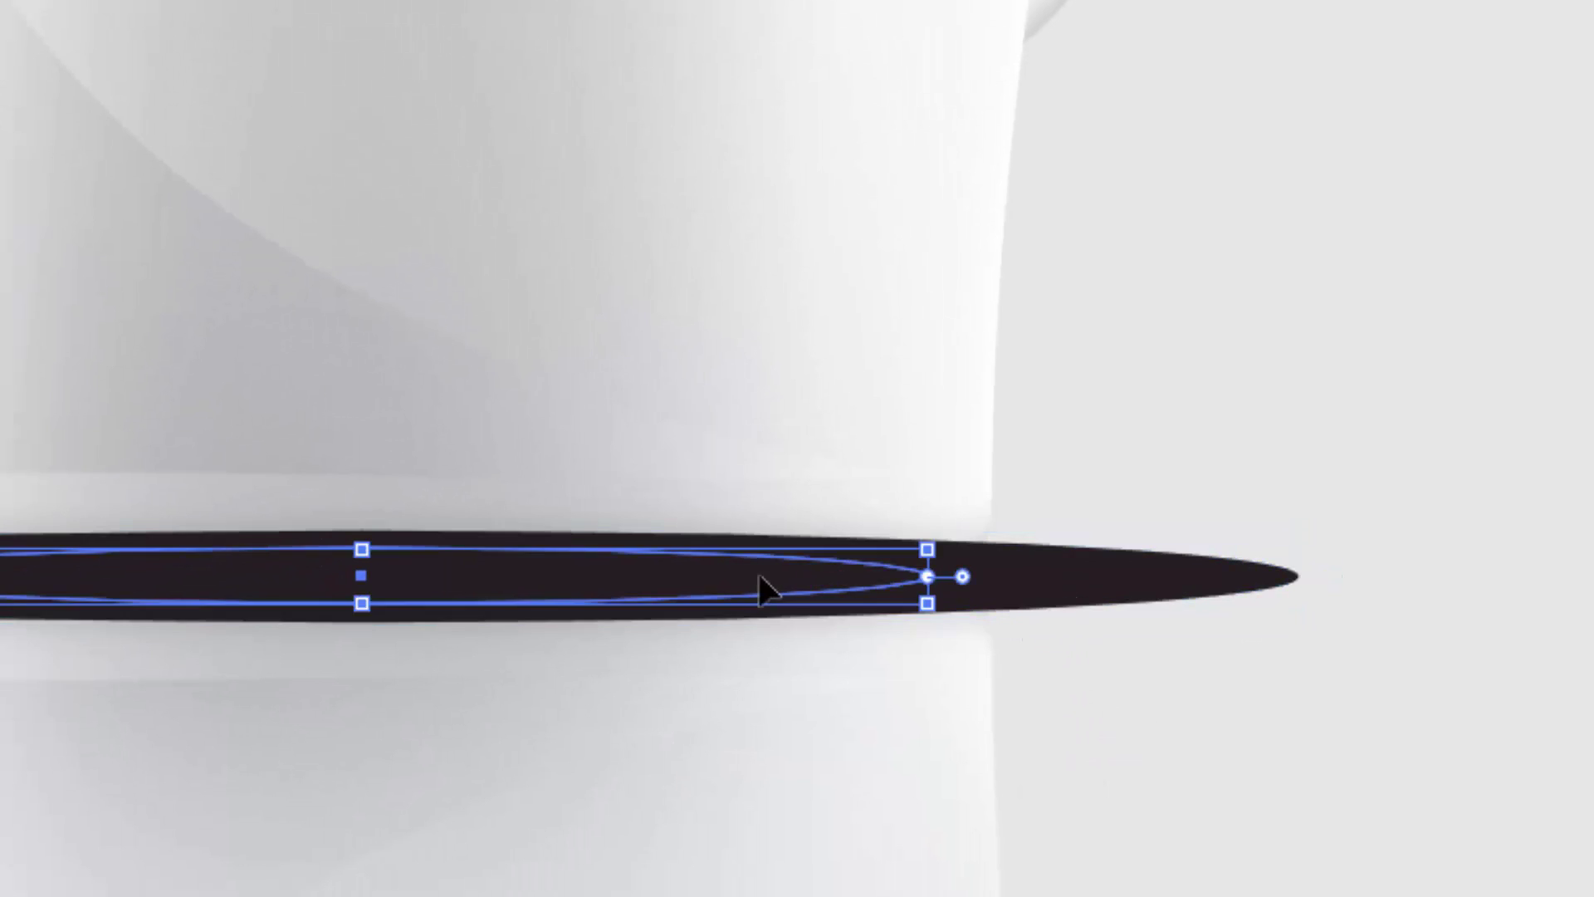
left_click(1054, 593)
left_click(815, 594)
left_click(1098, 629)
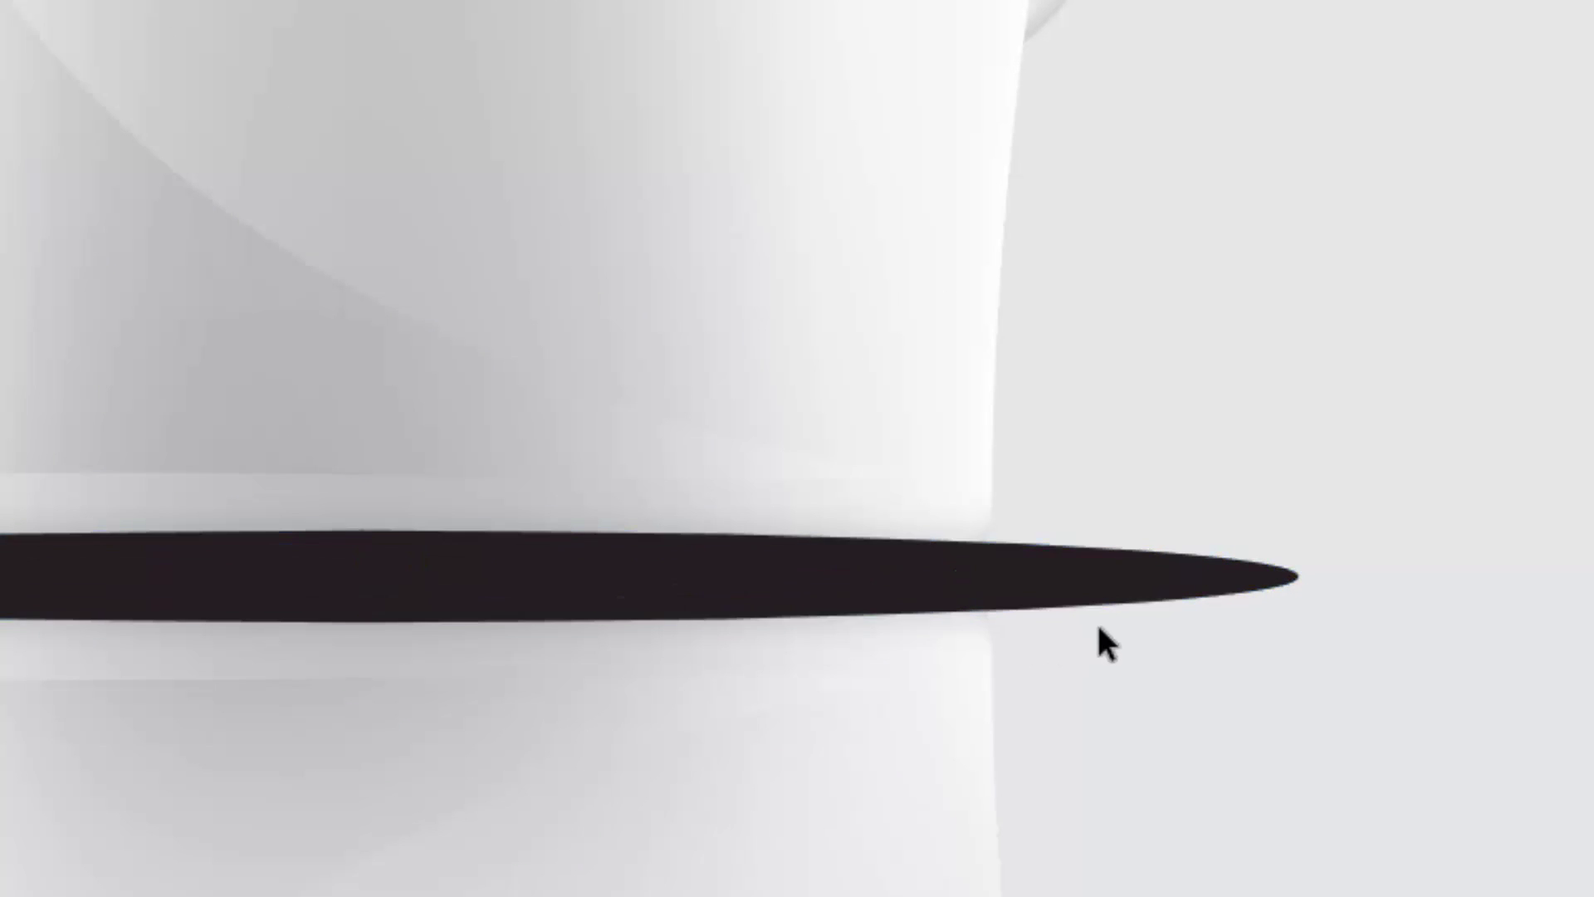
left_click(1125, 576)
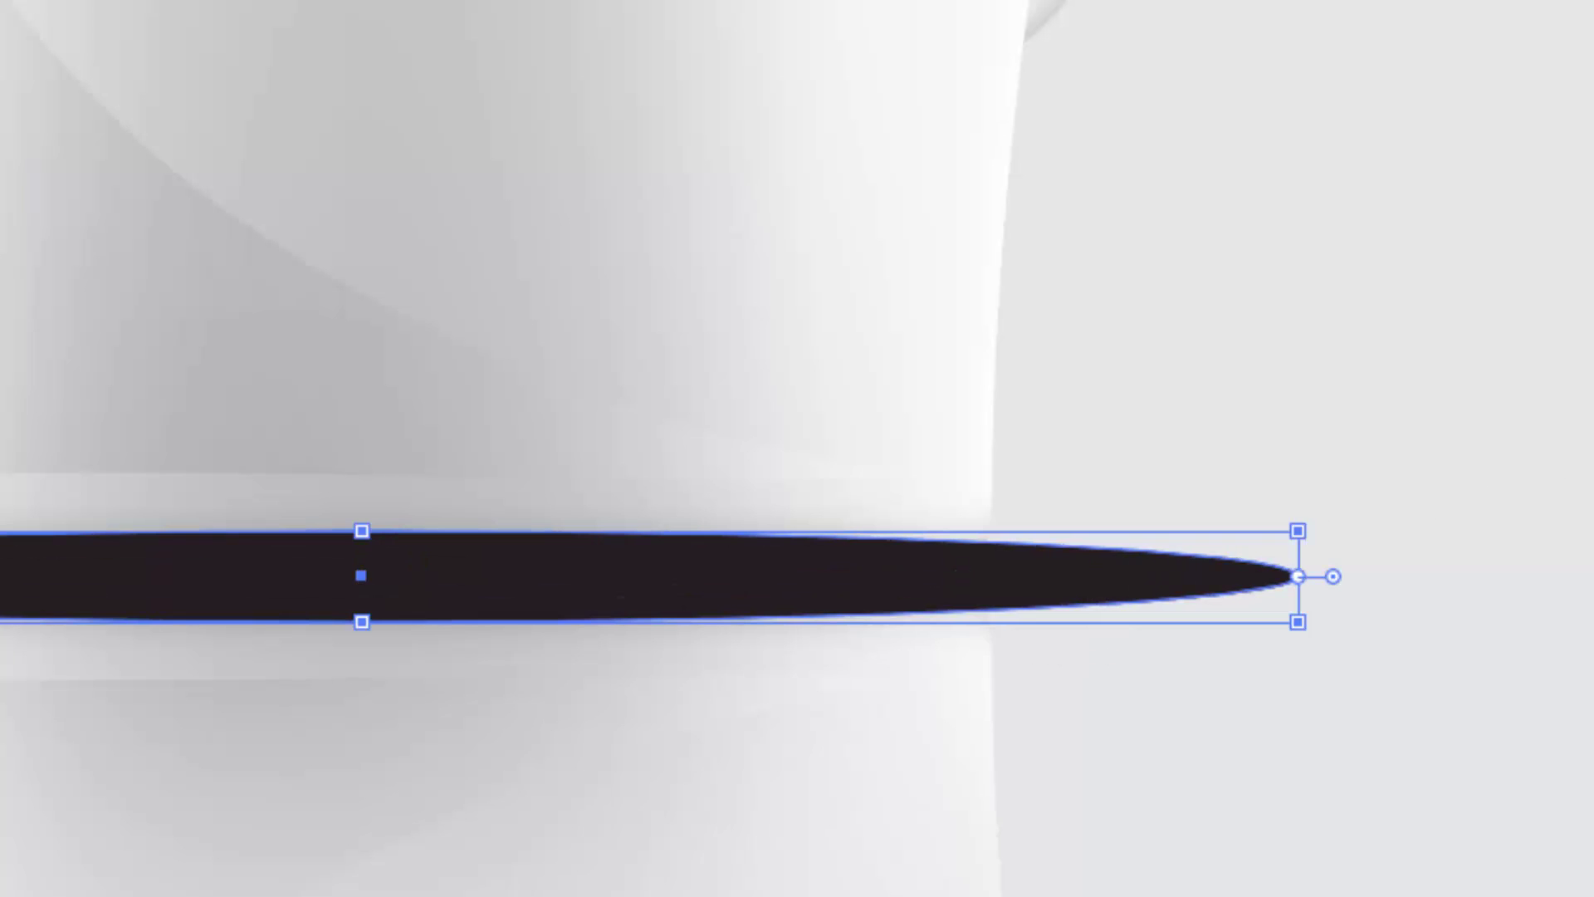
key("d")
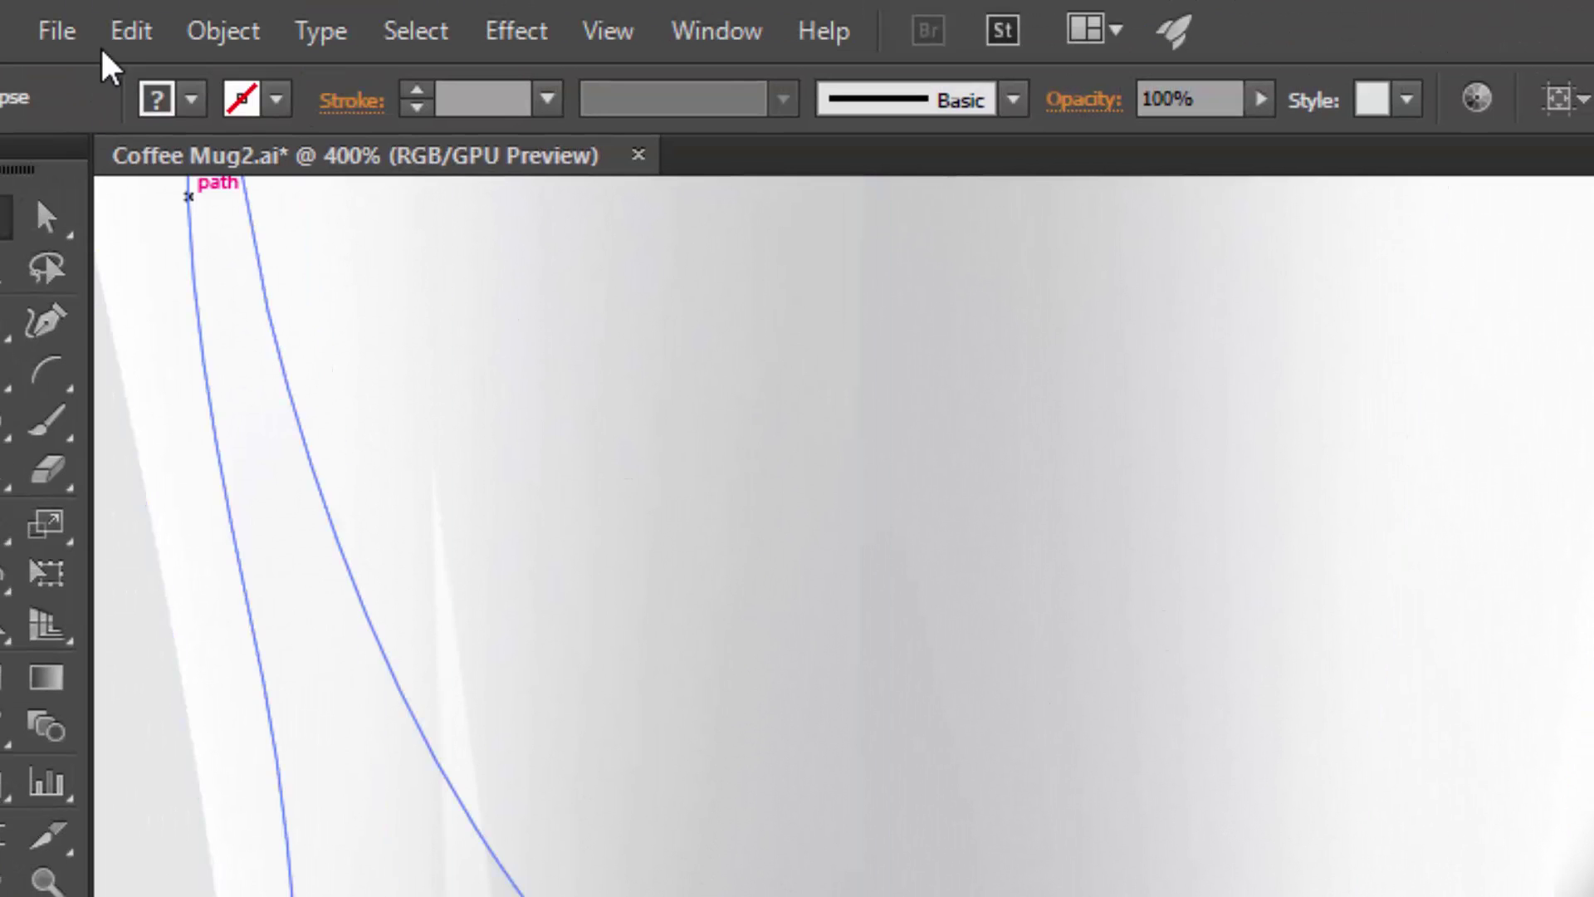
Blend the inner black and outer white ellipses with Object > Blend > Make.
left_click(221, 33)
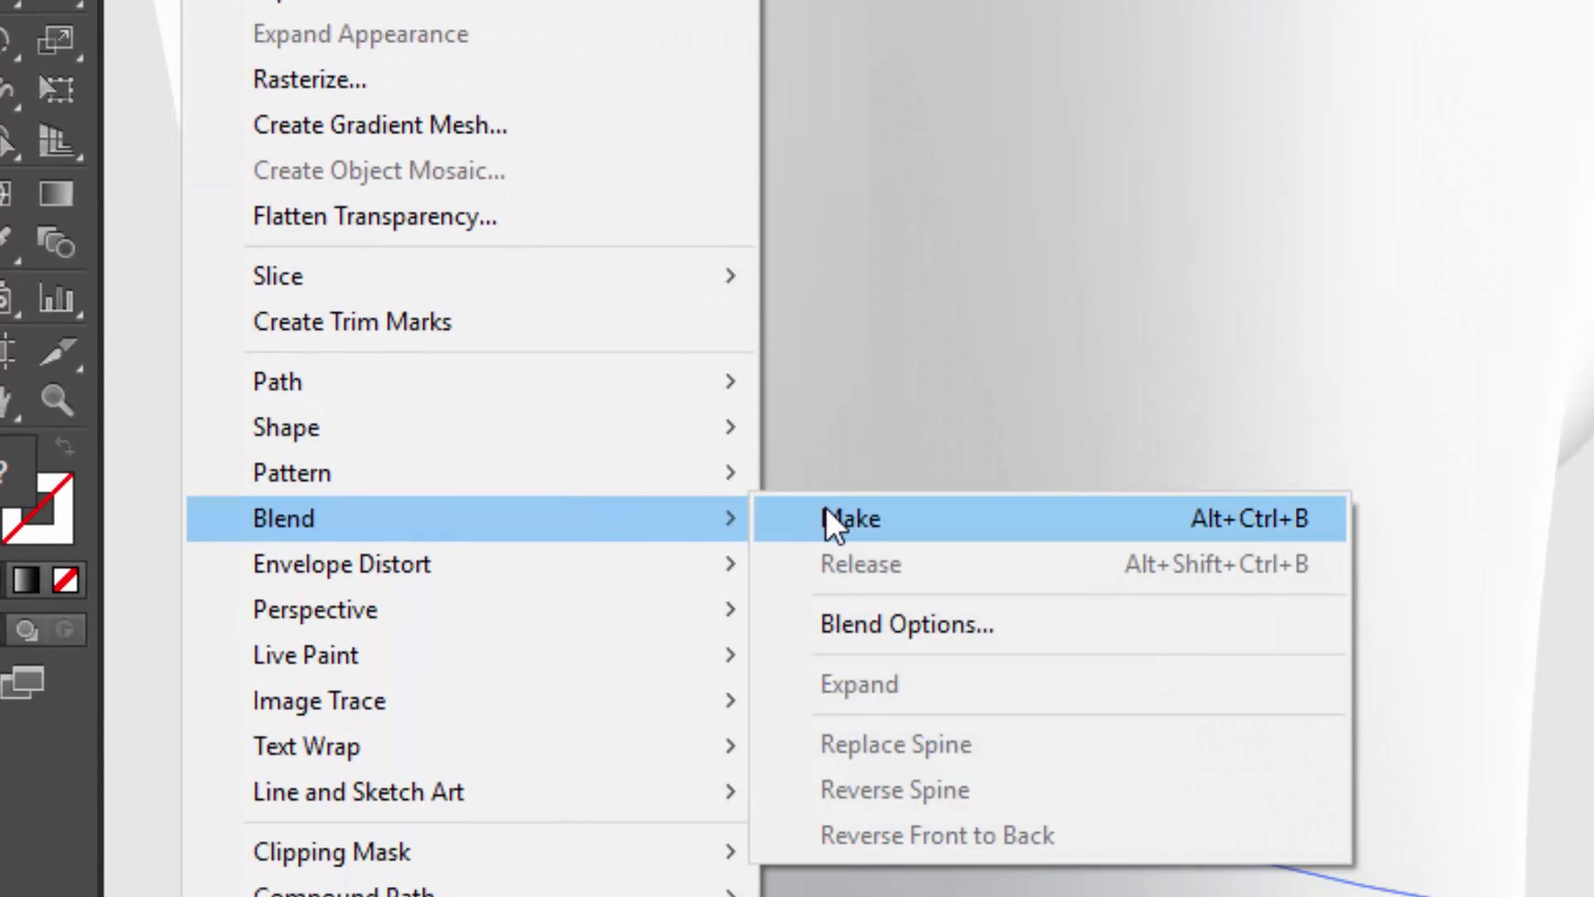
left_click(829, 521)
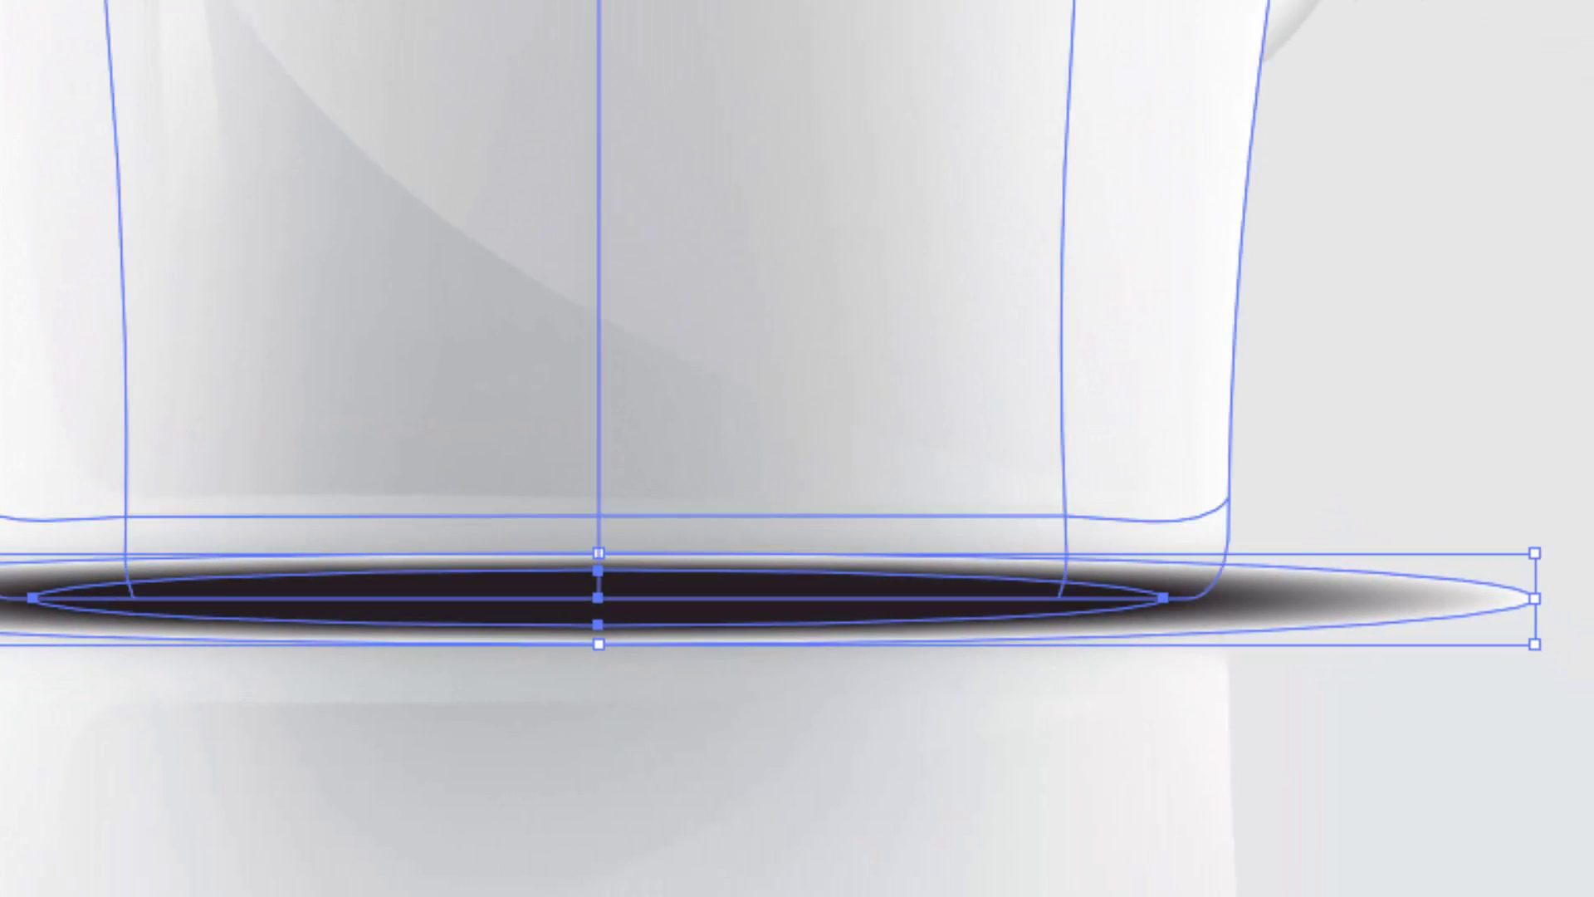
left_click(1494, 818)
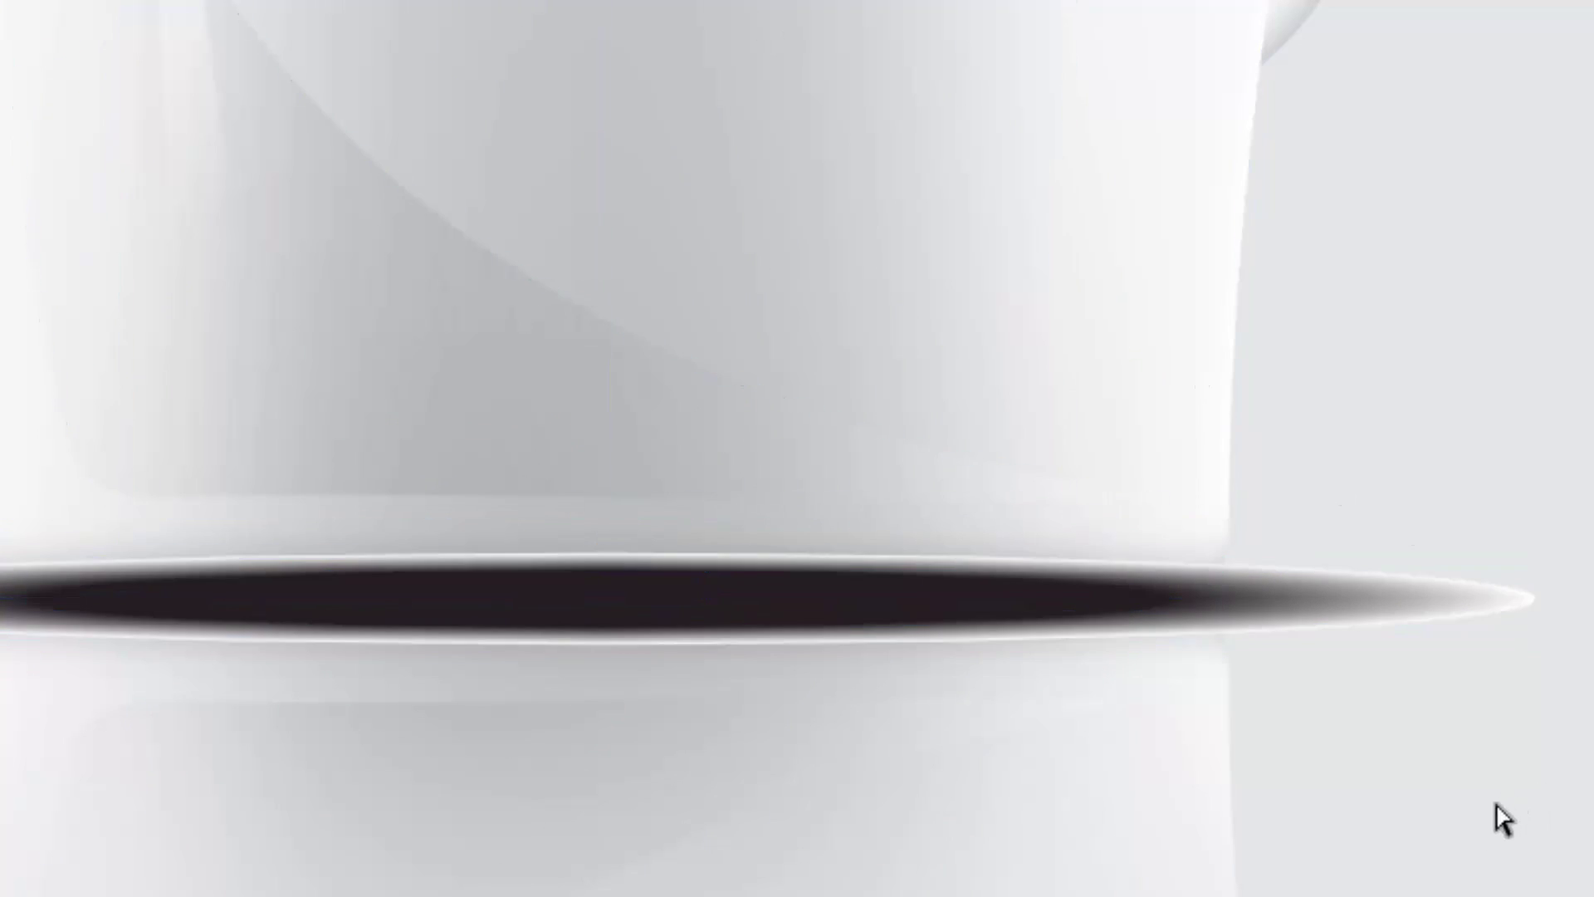
left_click(1362, 611)
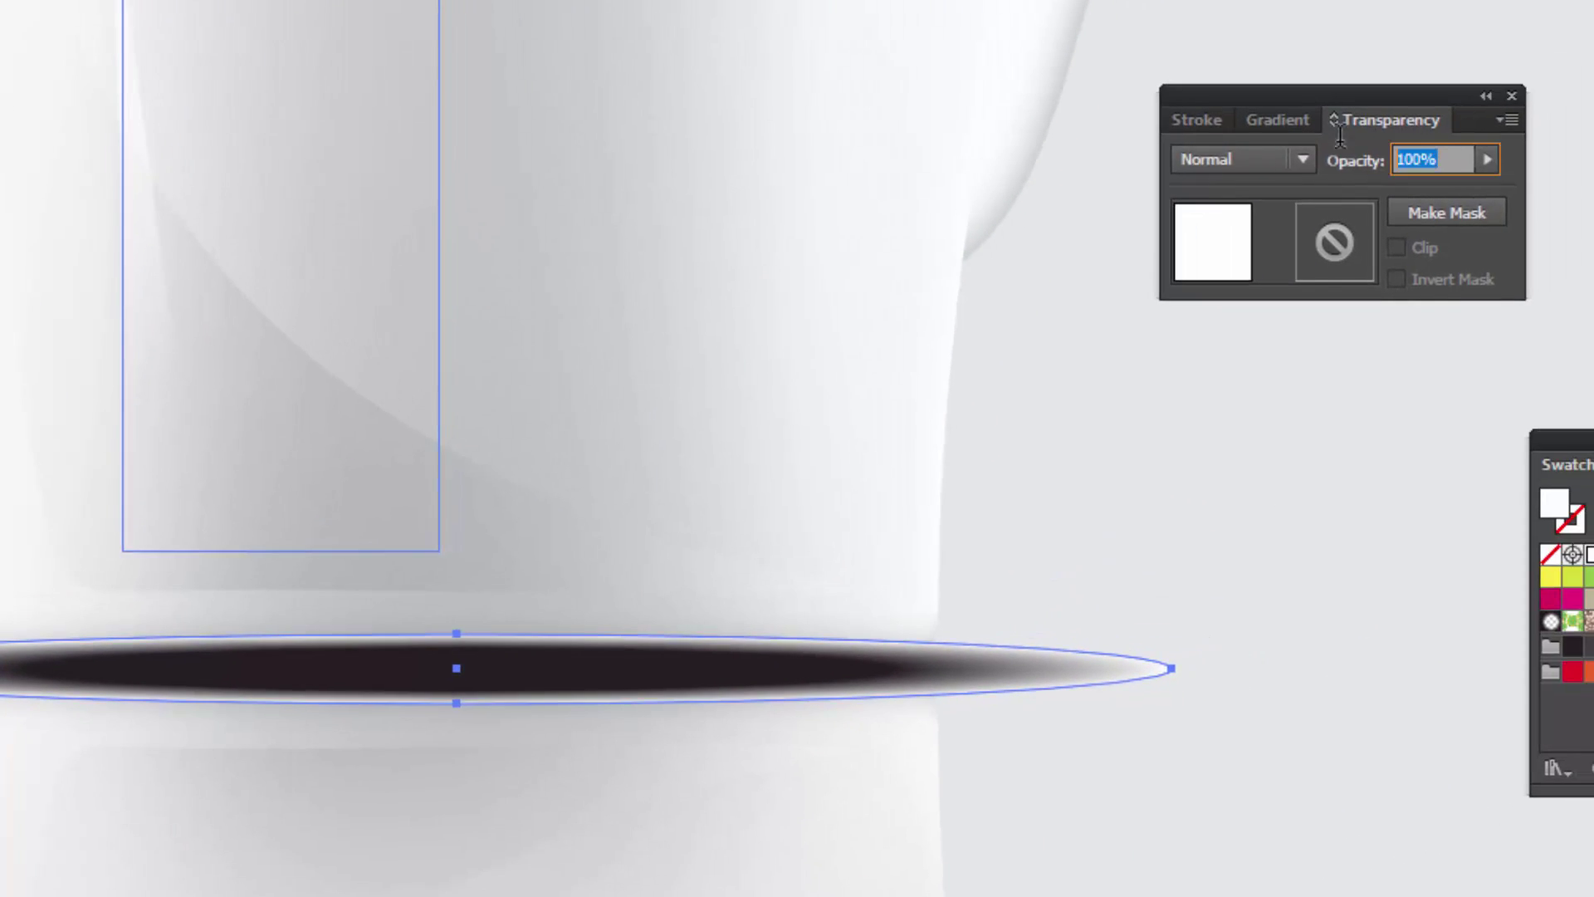
Set the outer shadow ellipse's opacity to 0%.
type("0")
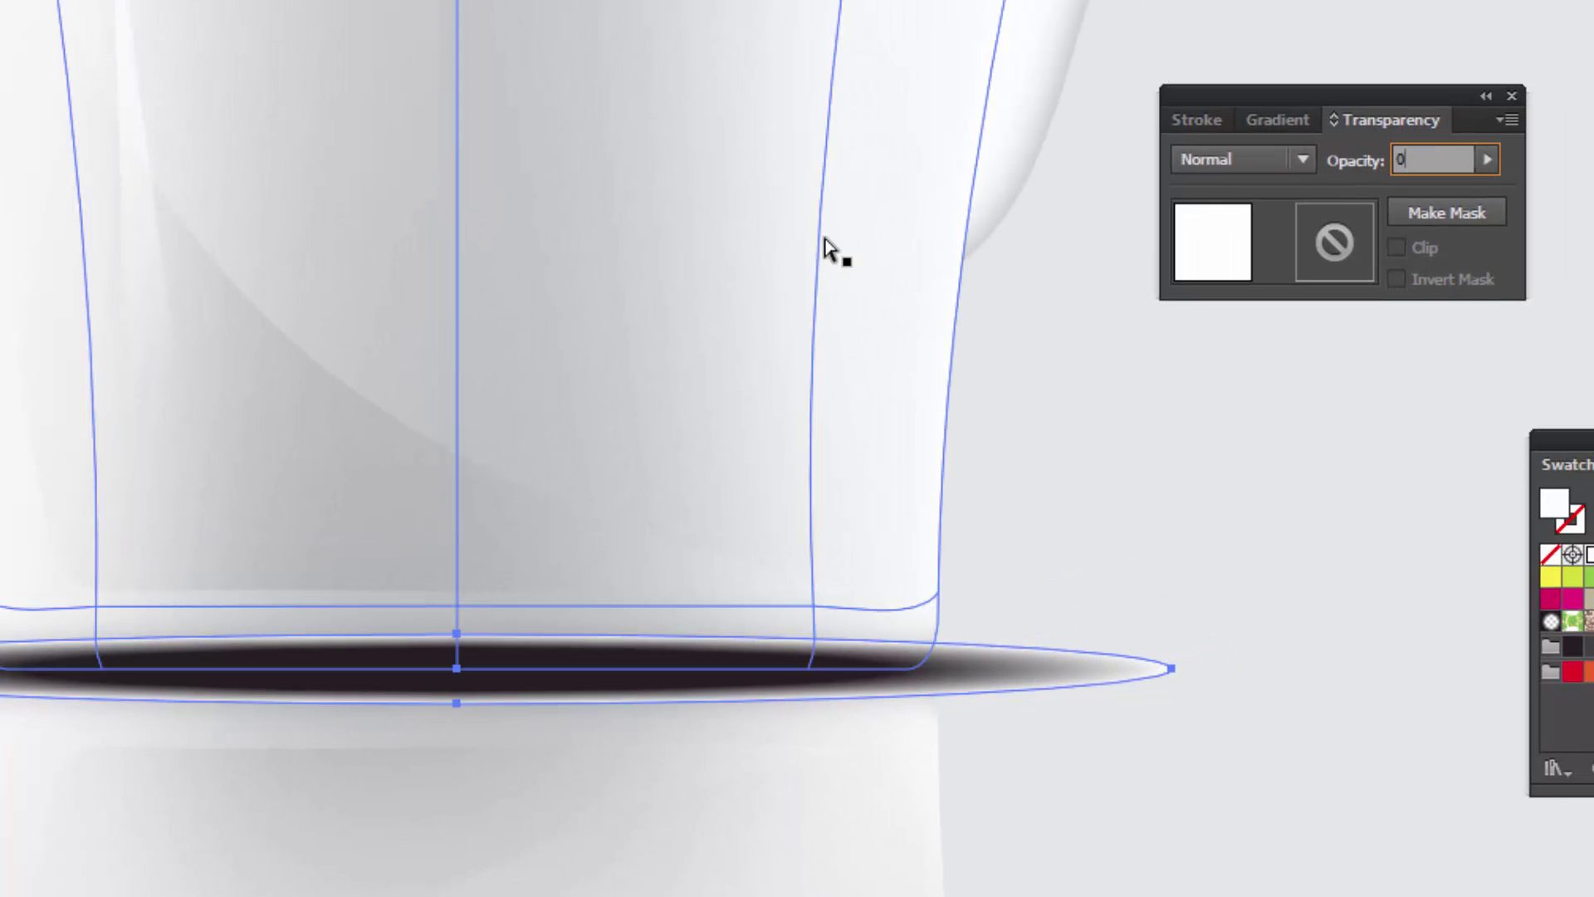
key("Return")
left_click(631, 548, "shift")
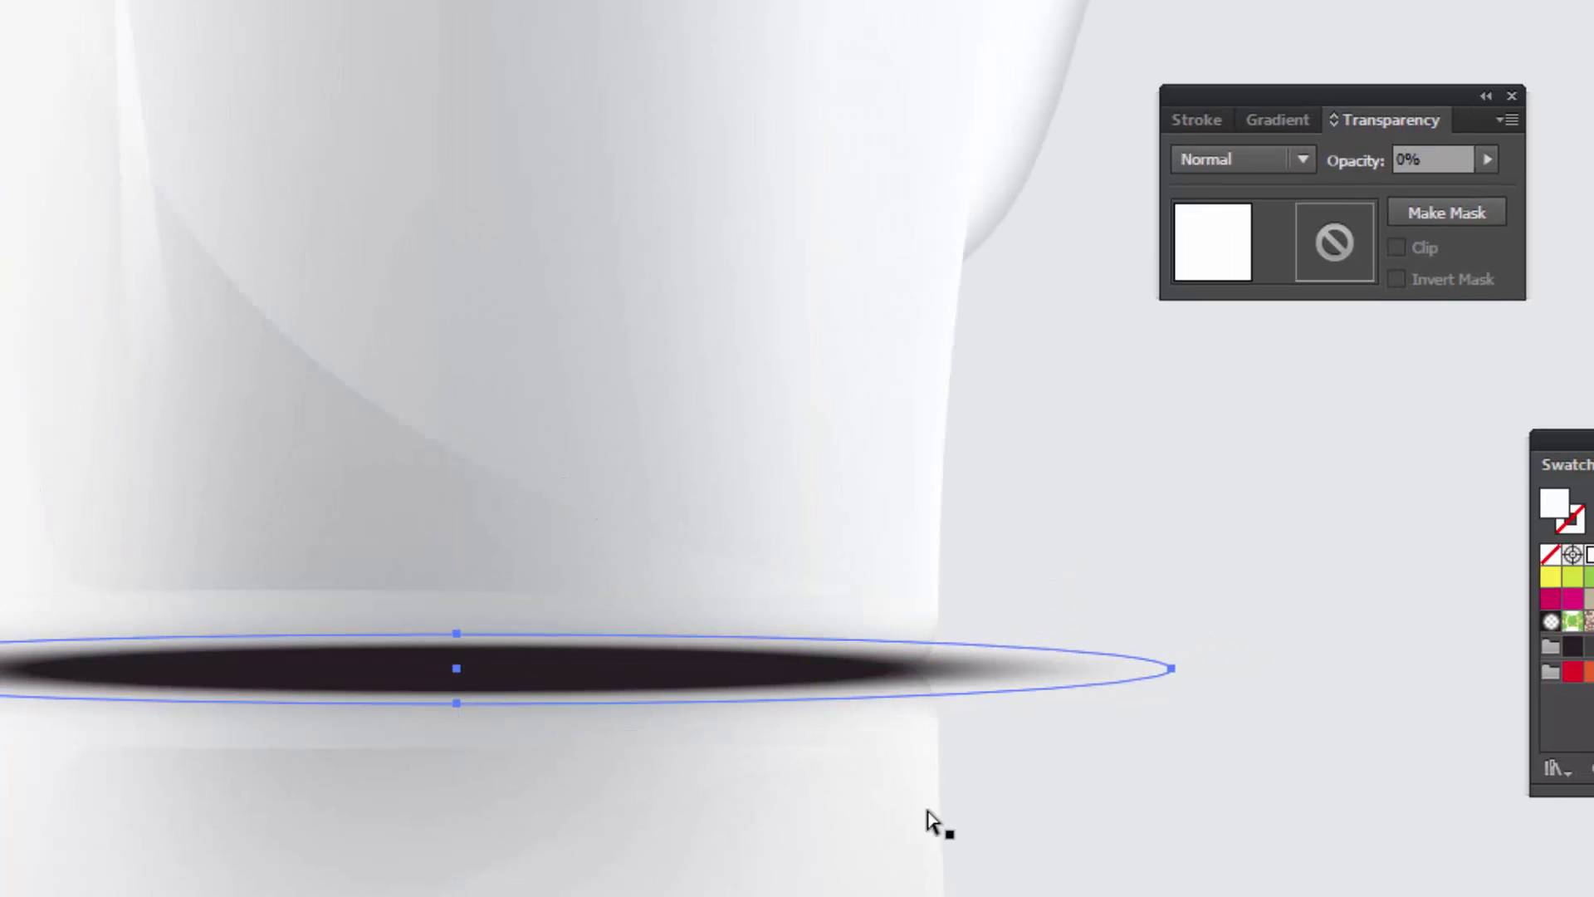
left_click(1148, 791)
Reselect the blended shadow group below the mug.
scroll(918, 833, "left", 3)
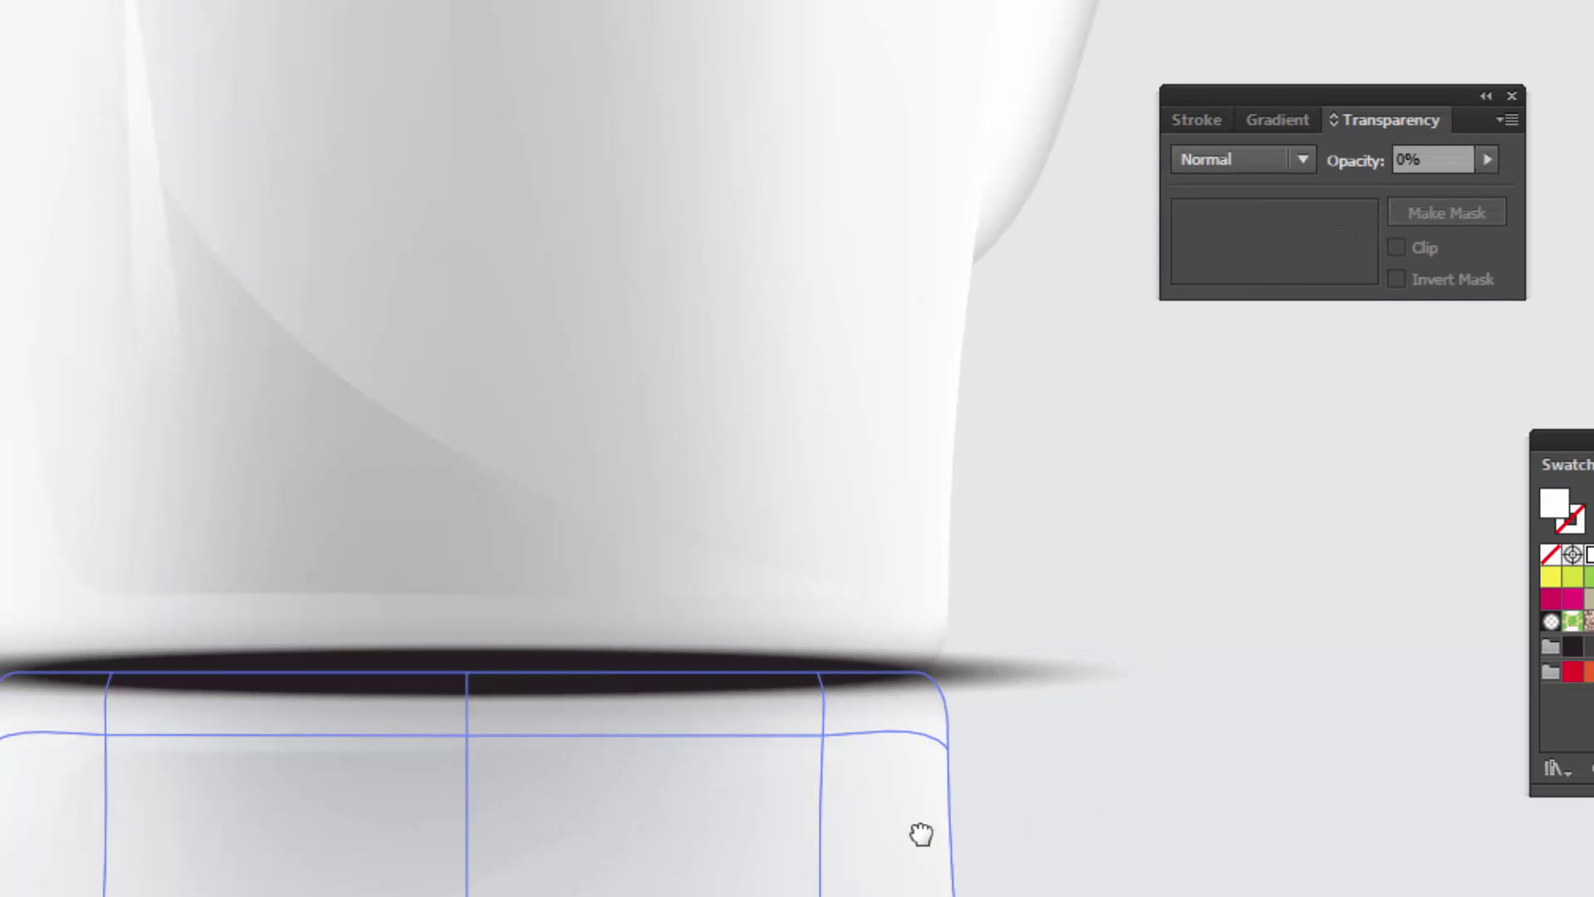
scroll(907, 837, "left", 3)
left_click(819, 872)
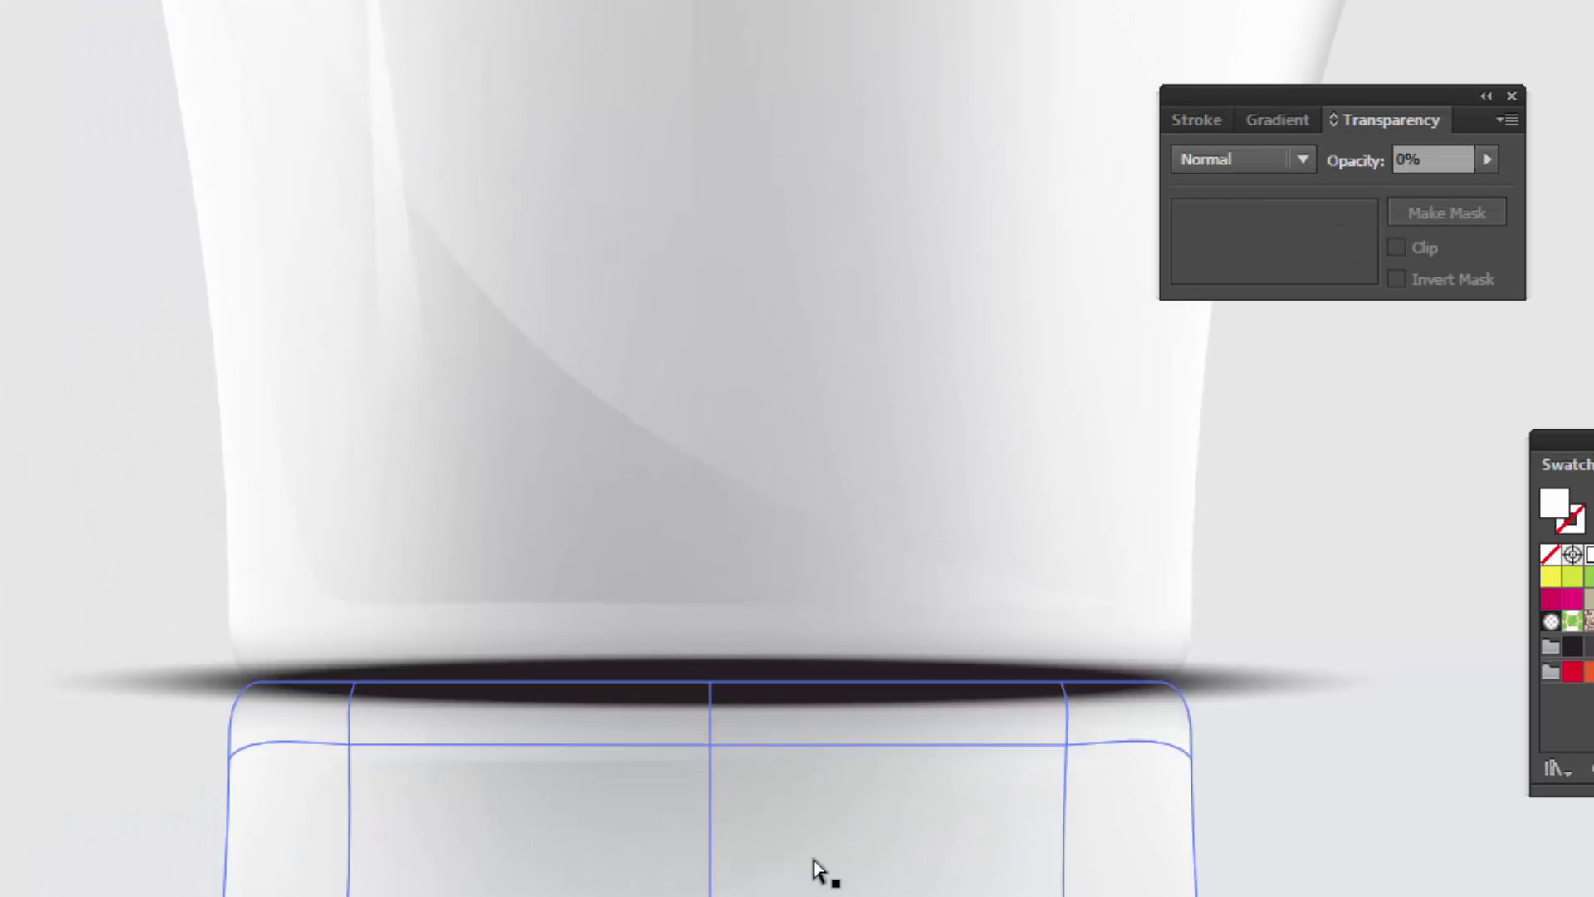
left_click(1333, 741)
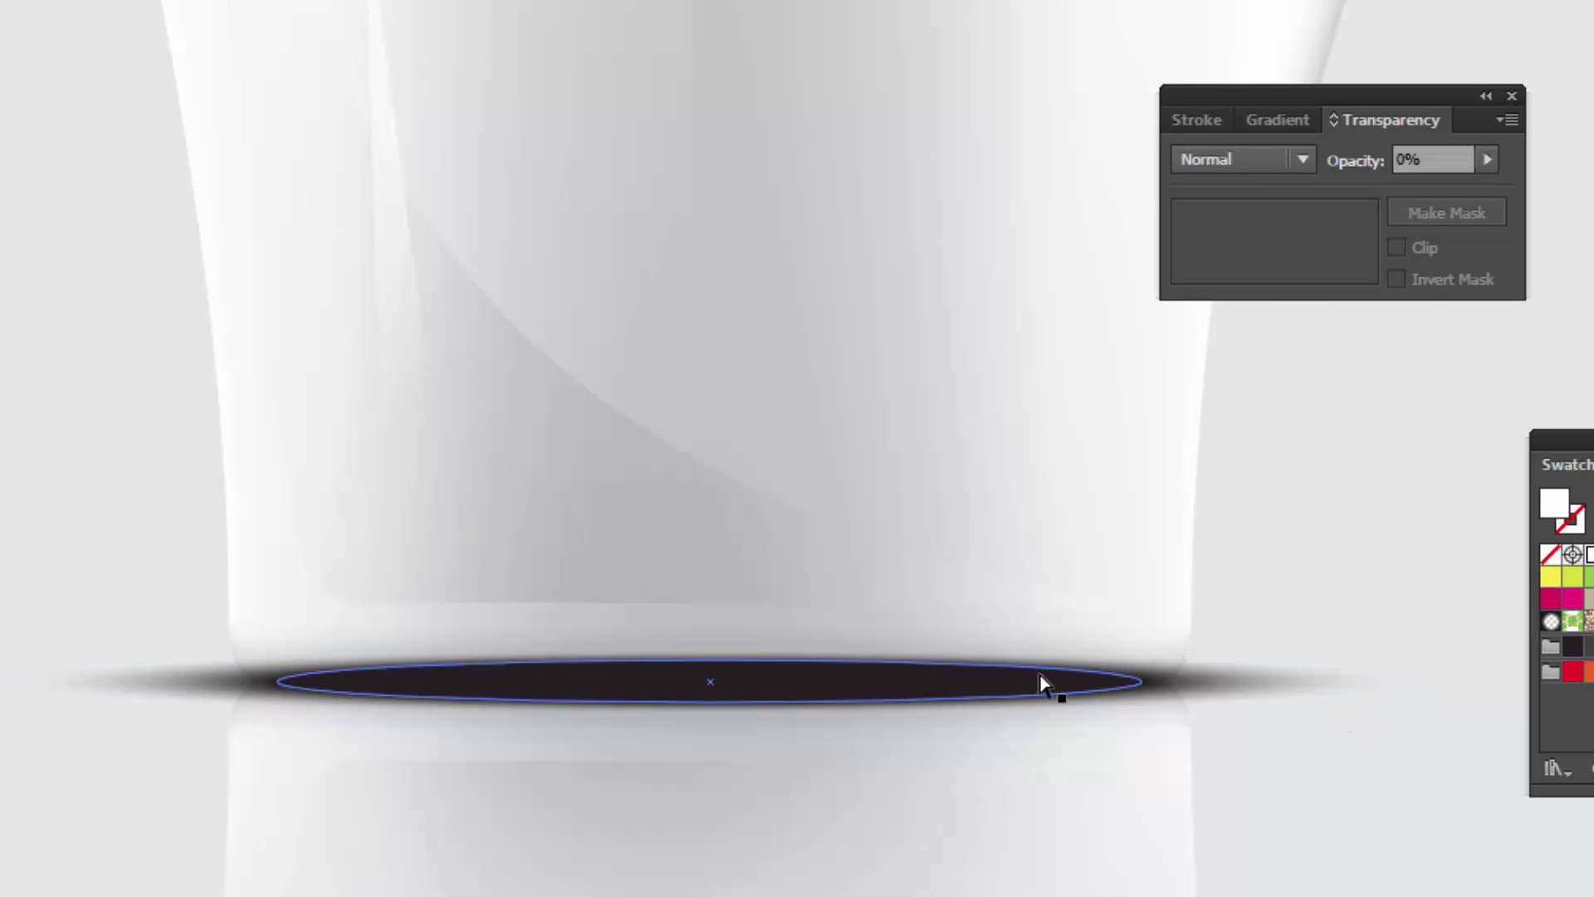
left_click(794, 692)
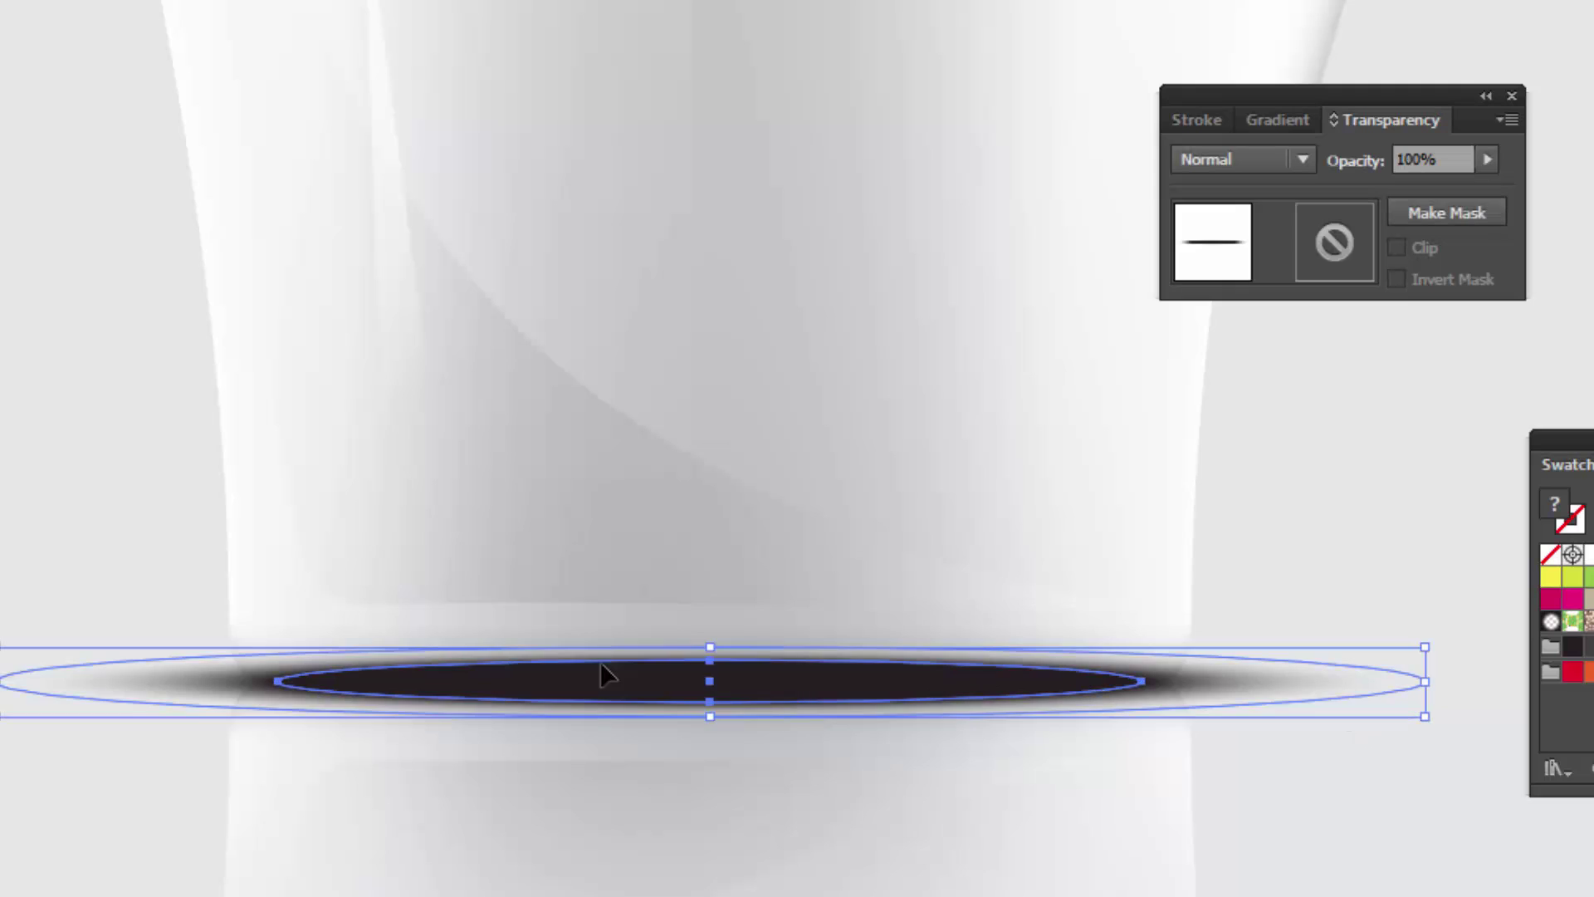
left_click(1318, 829)
left_click(922, 676)
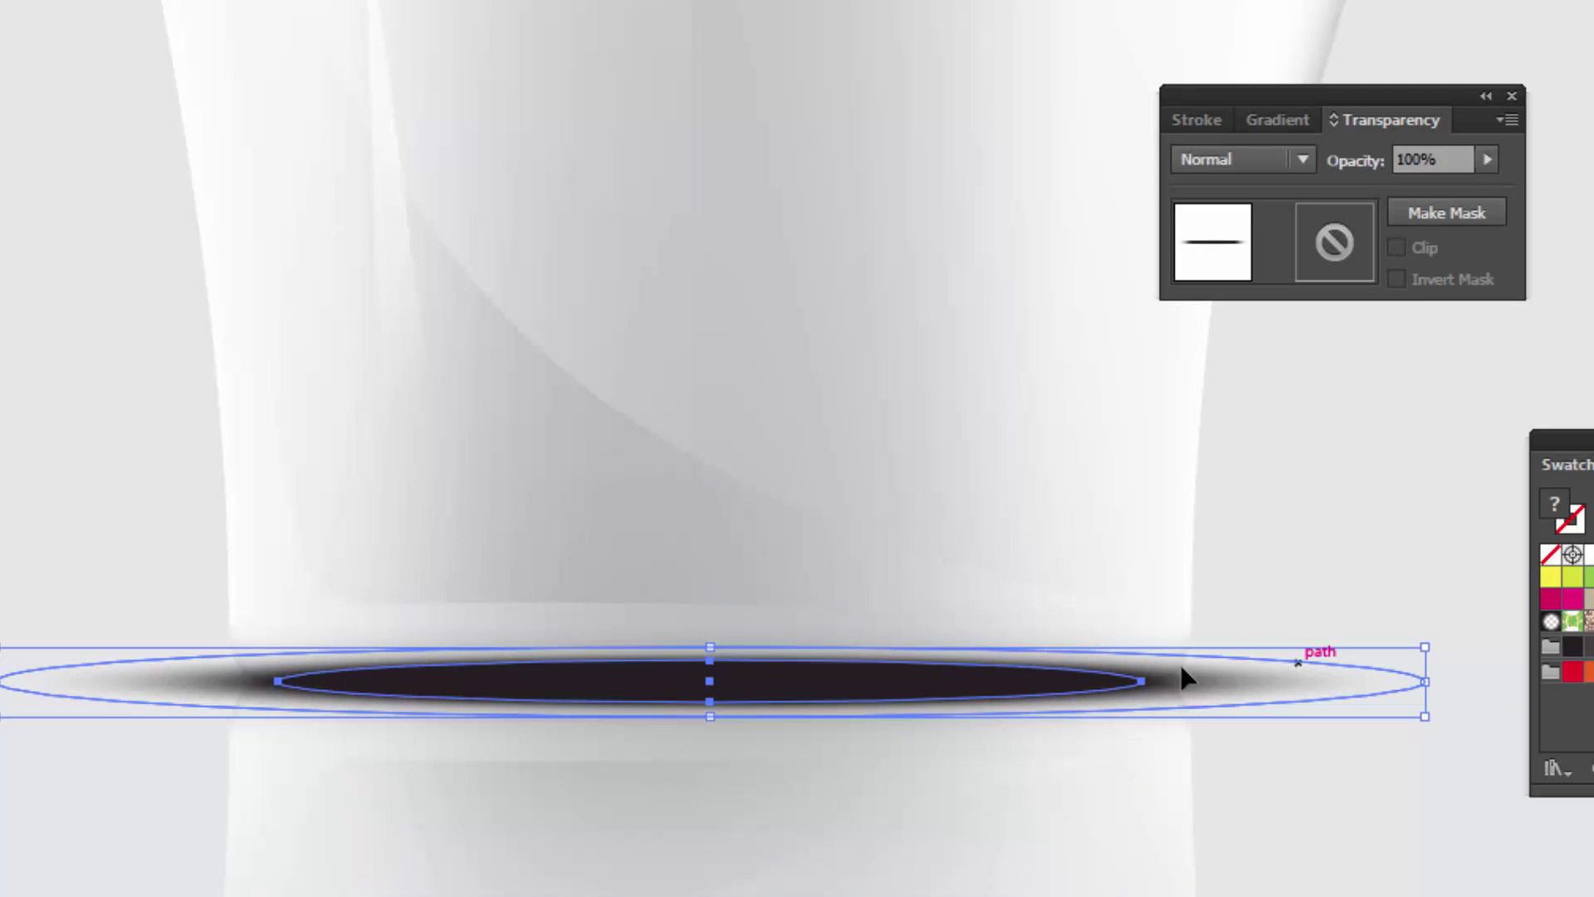
Give the shadow Multiply blending, flatten it vertically, and nudge it up under the mug base.
left_click(1271, 157)
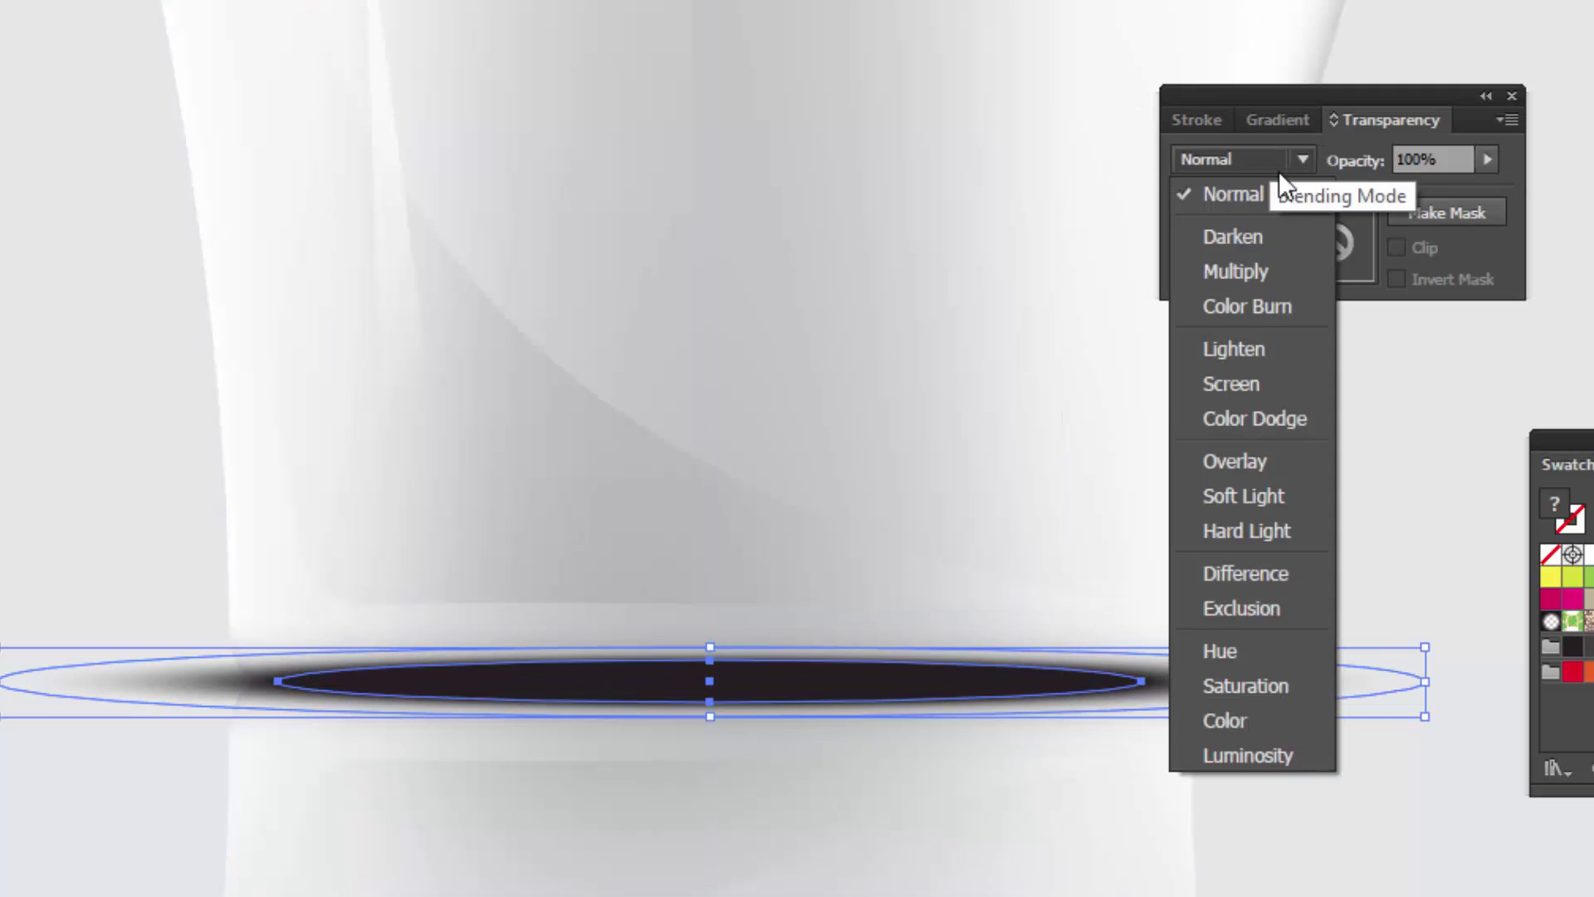
left_click(1282, 274)
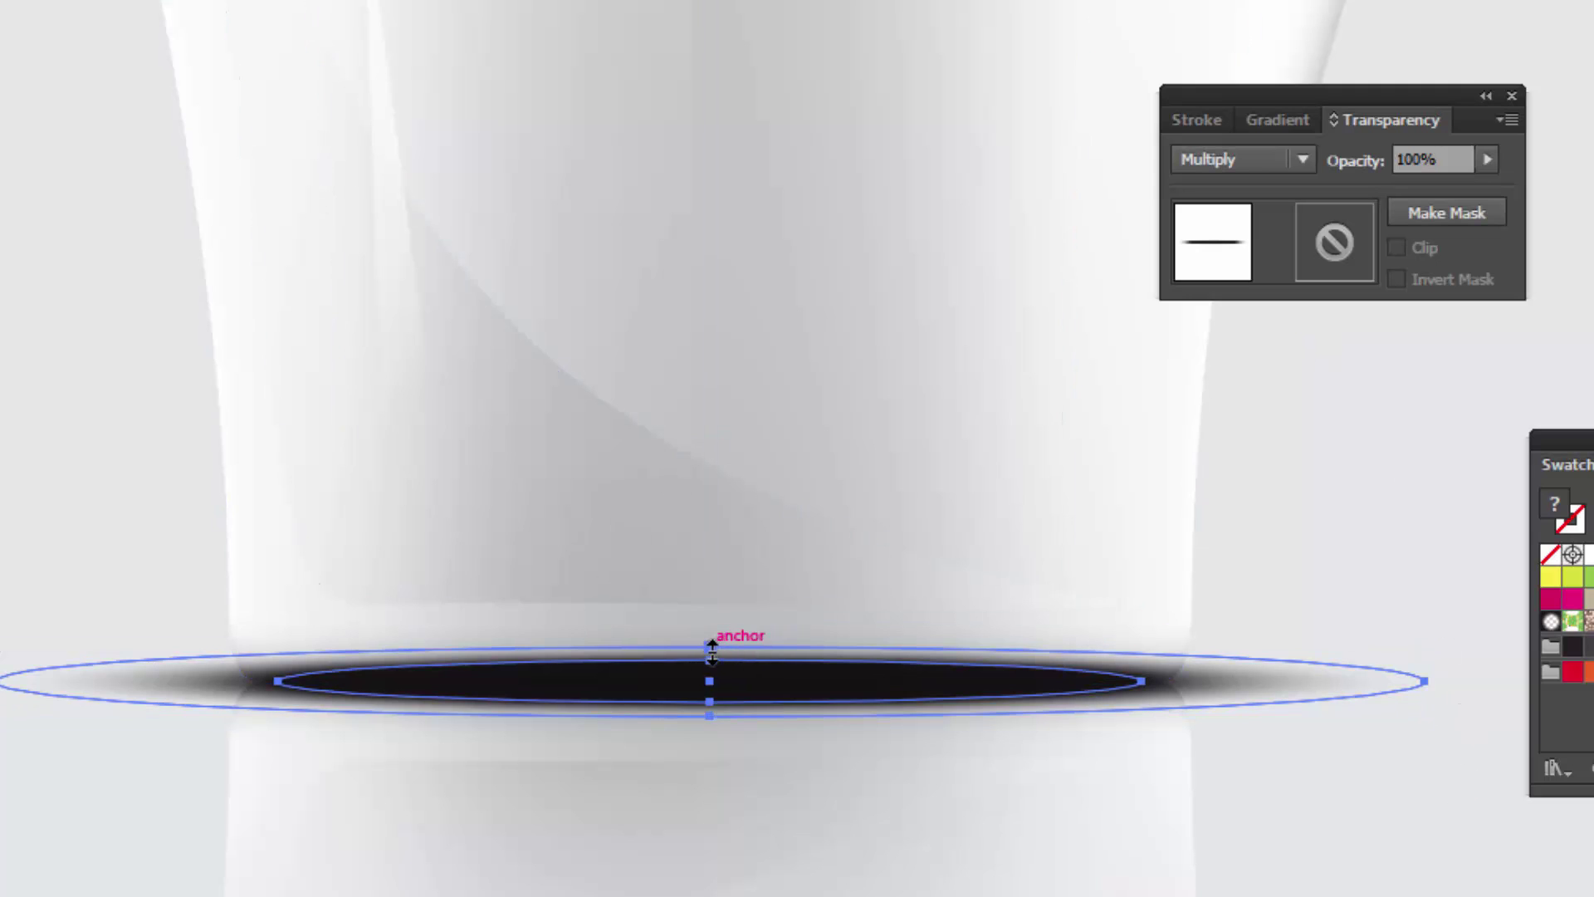
left_click_drag(709, 646, 709, 682)
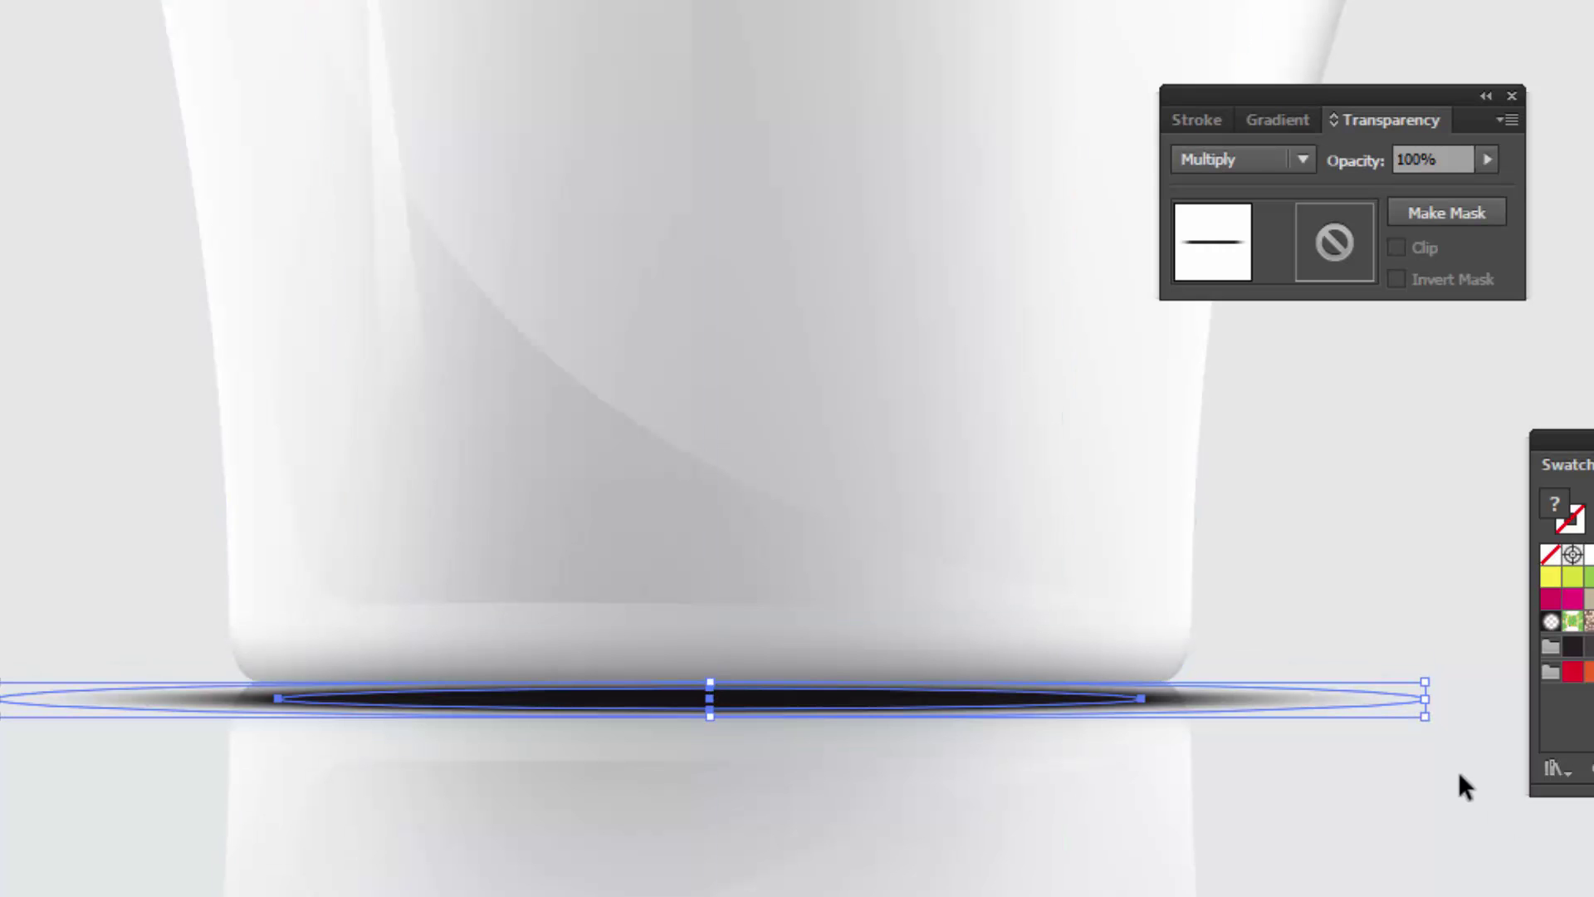
key("ctrl+plus")
left_click_drag(664, 887, 1028, 812)
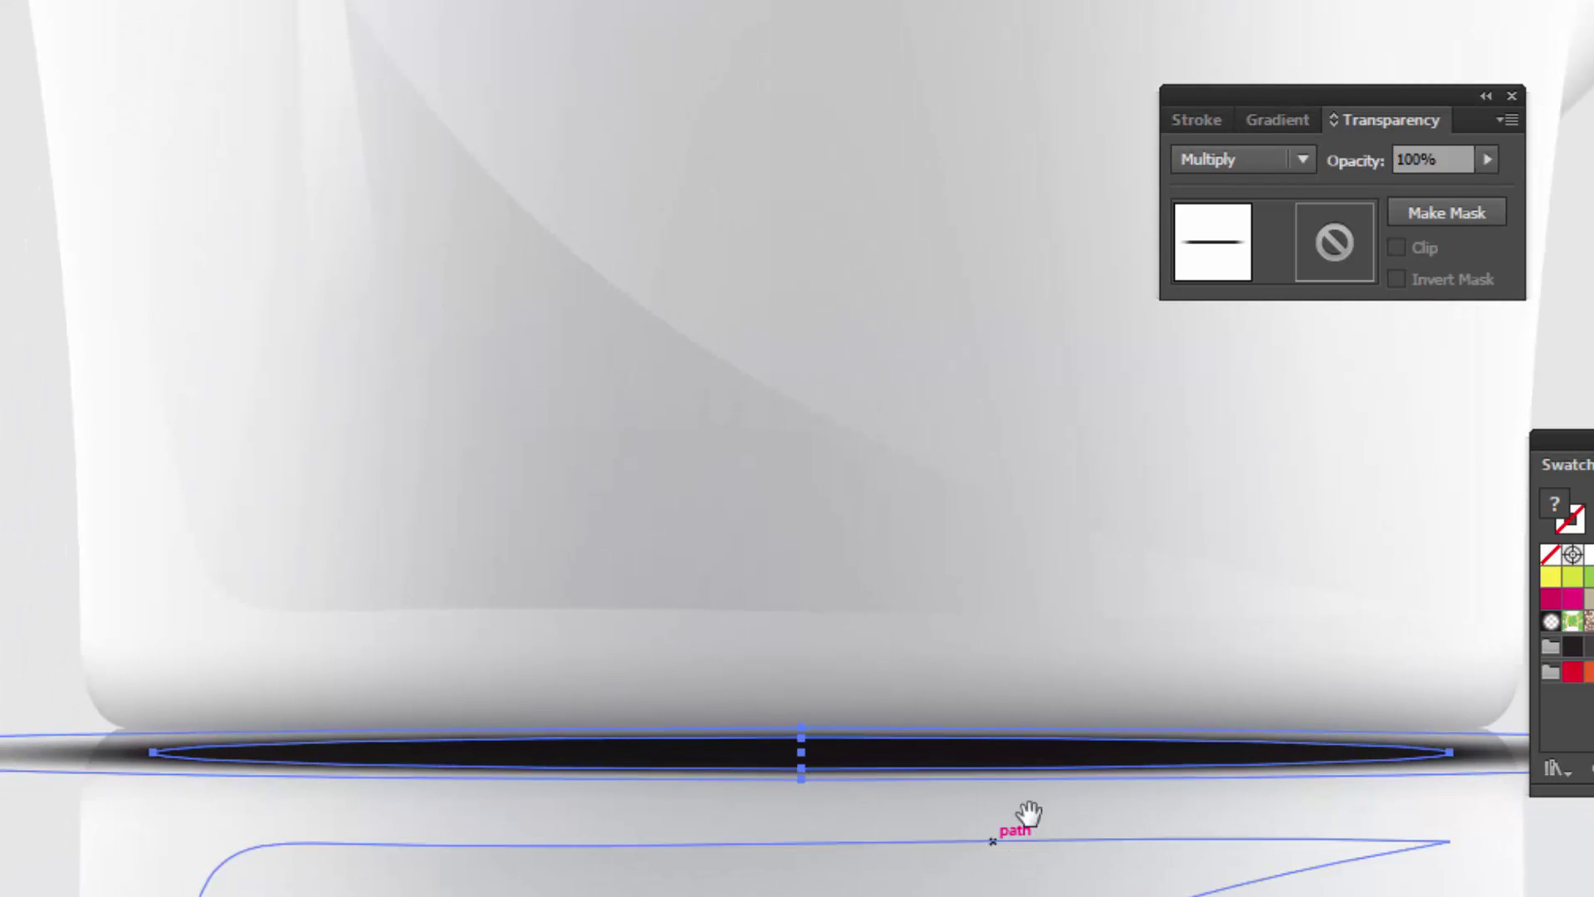
left_click_drag(1388, 822, 1208, 812)
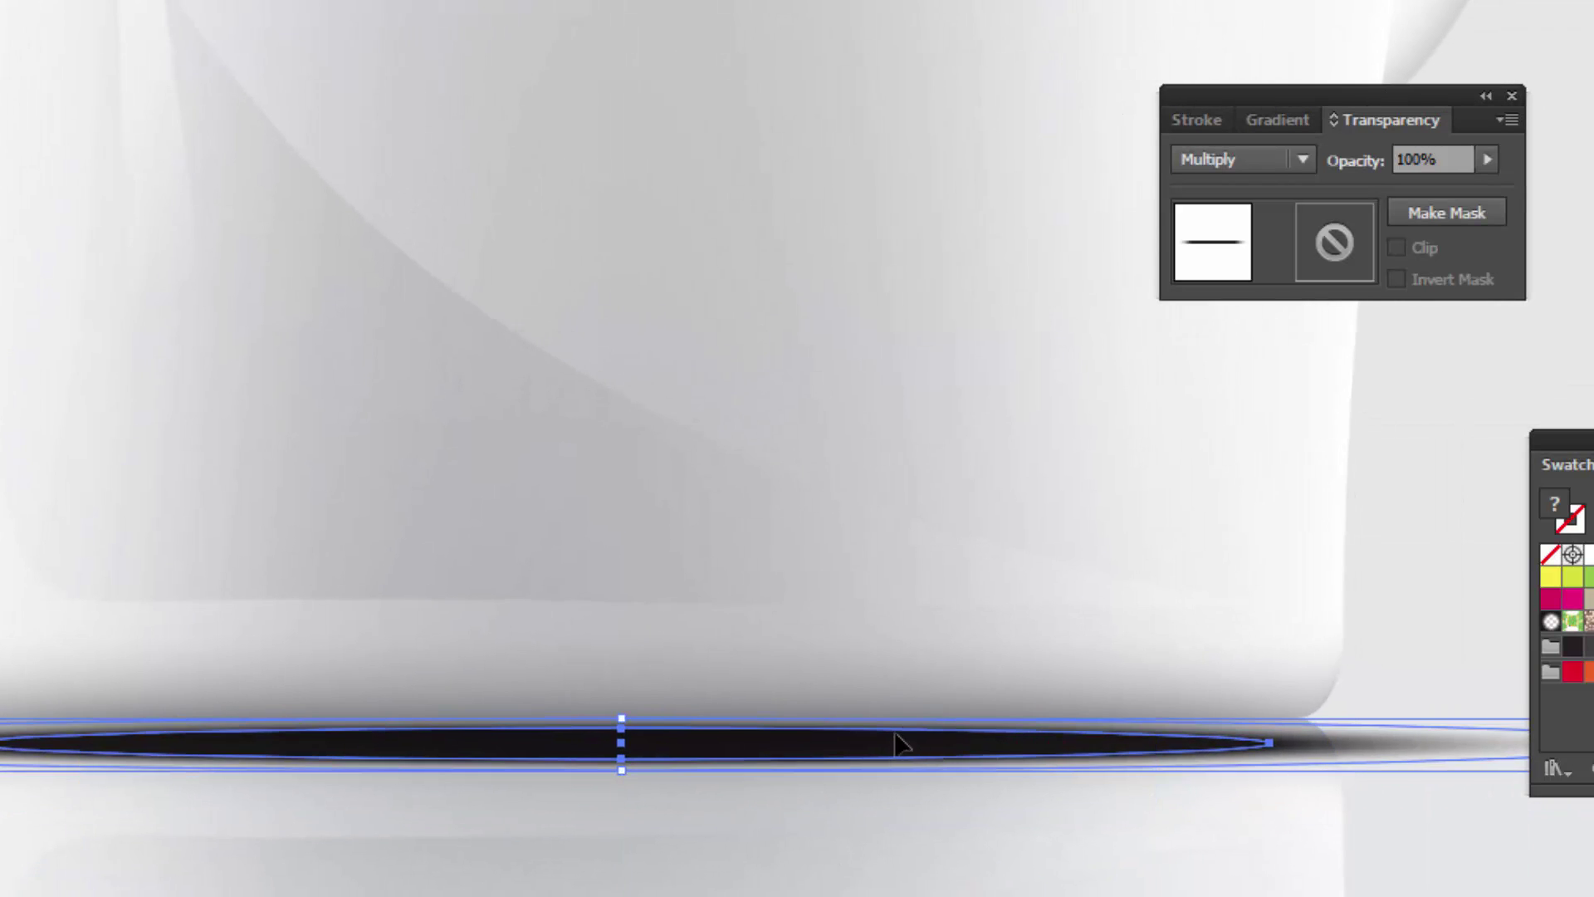
left_click_drag(896, 737, 899, 722)
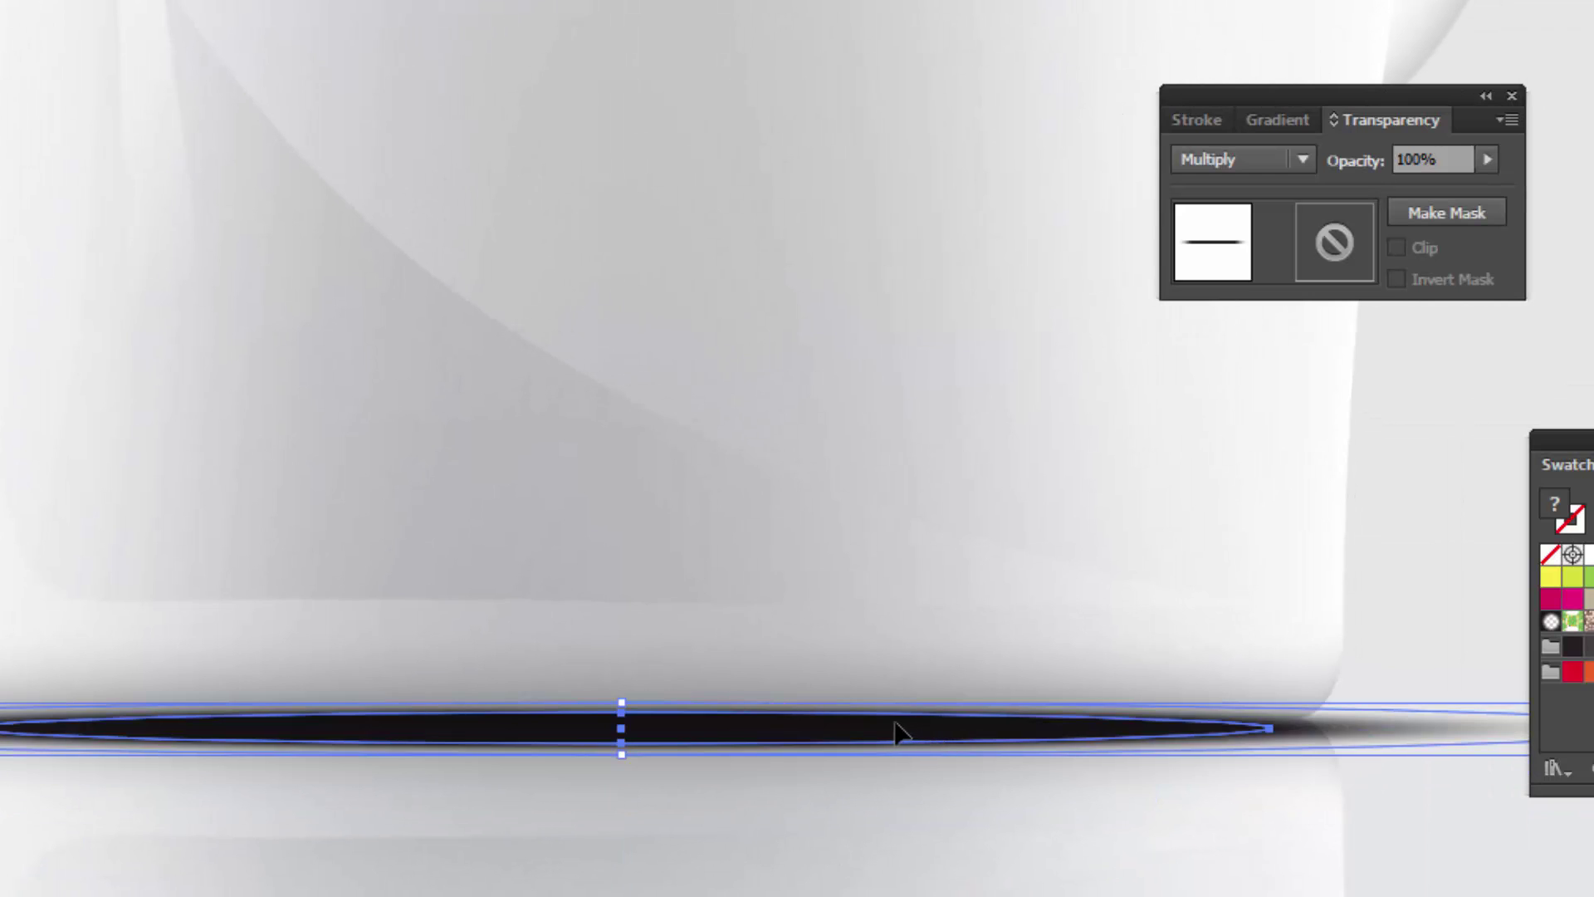
left_click(1568, 836)
key("ctrl+minus")
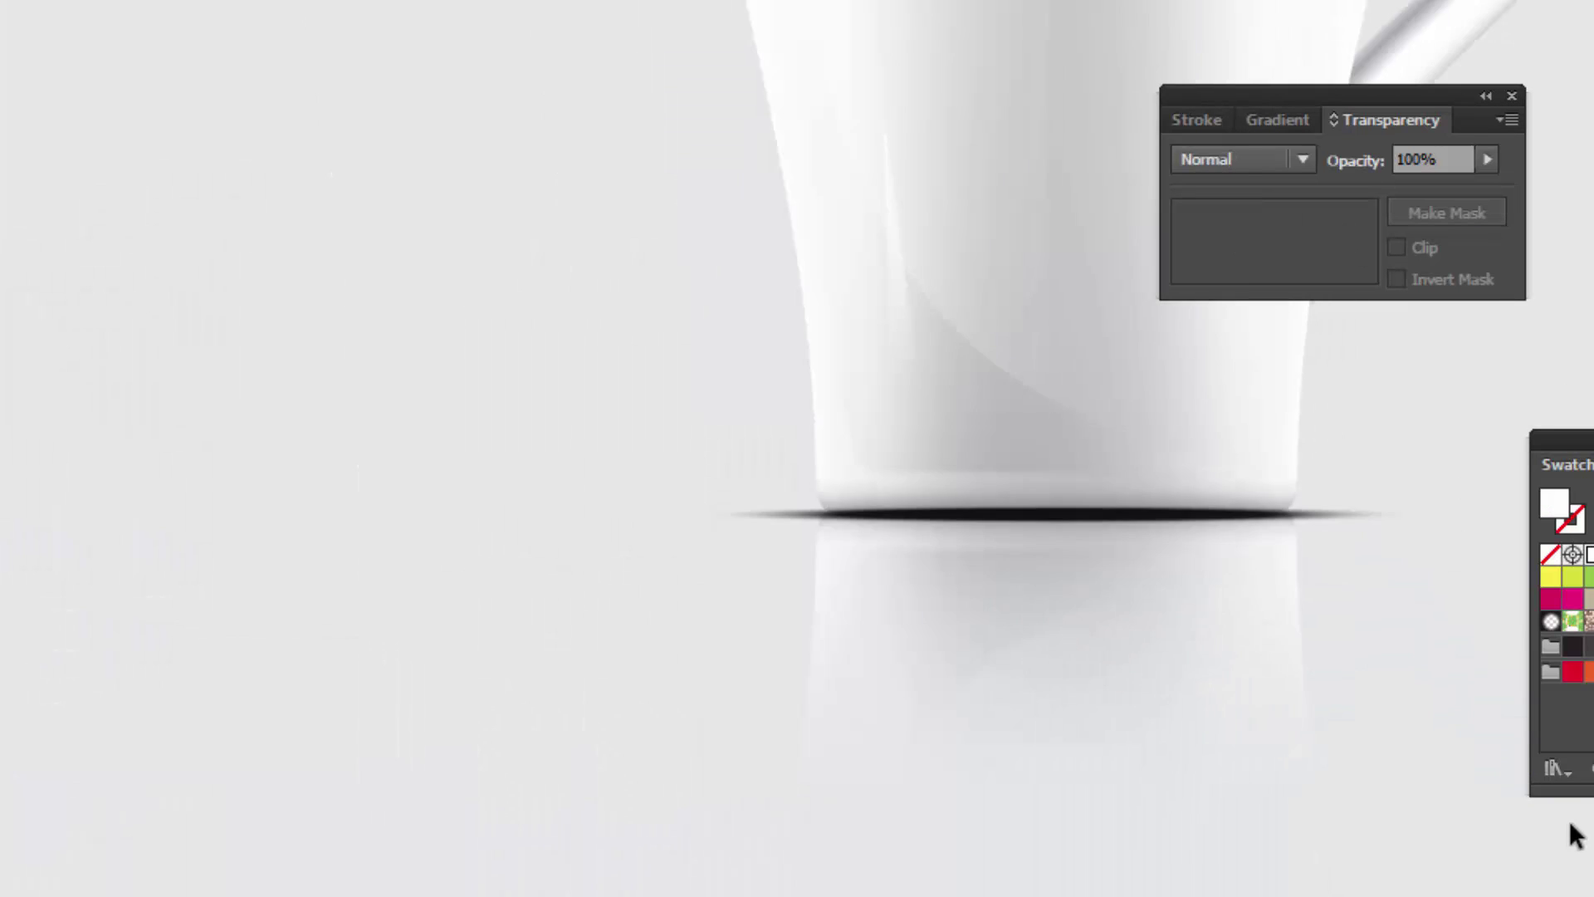
Set the thin shadow path under the mug to 70% opacity.
key("ctrl+minus")
key("ctrl+plus")
key("ctrl+plus")
key("ctrl+plus")
key("ctrl+plus")
left_click(747, 734)
key("ctrl+minus")
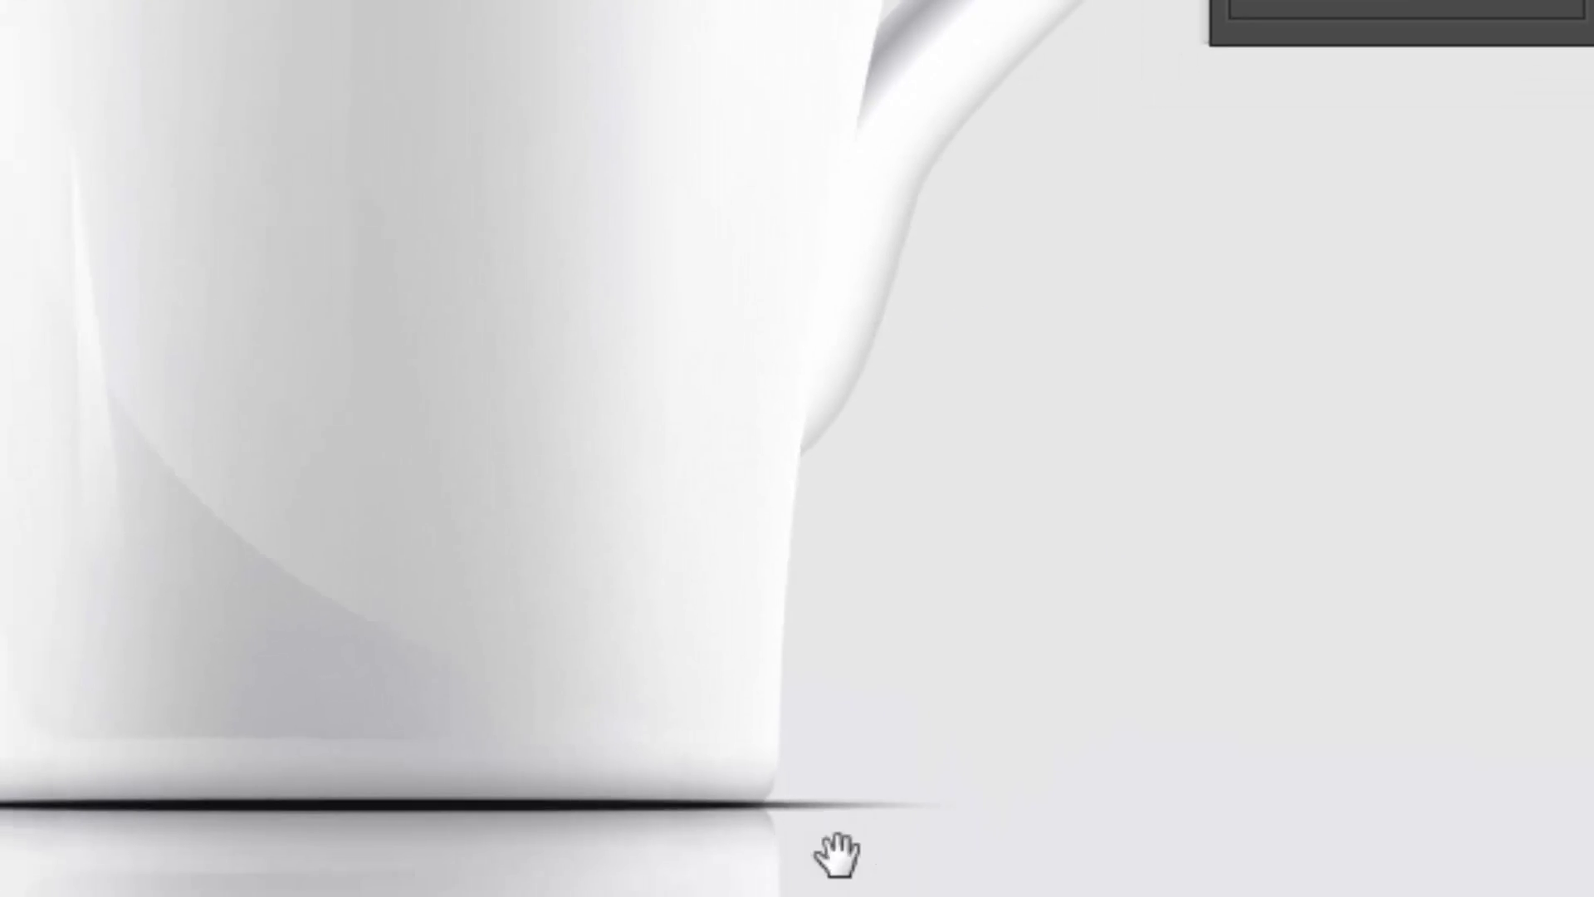
left_click_drag(830, 855, 1333, 627)
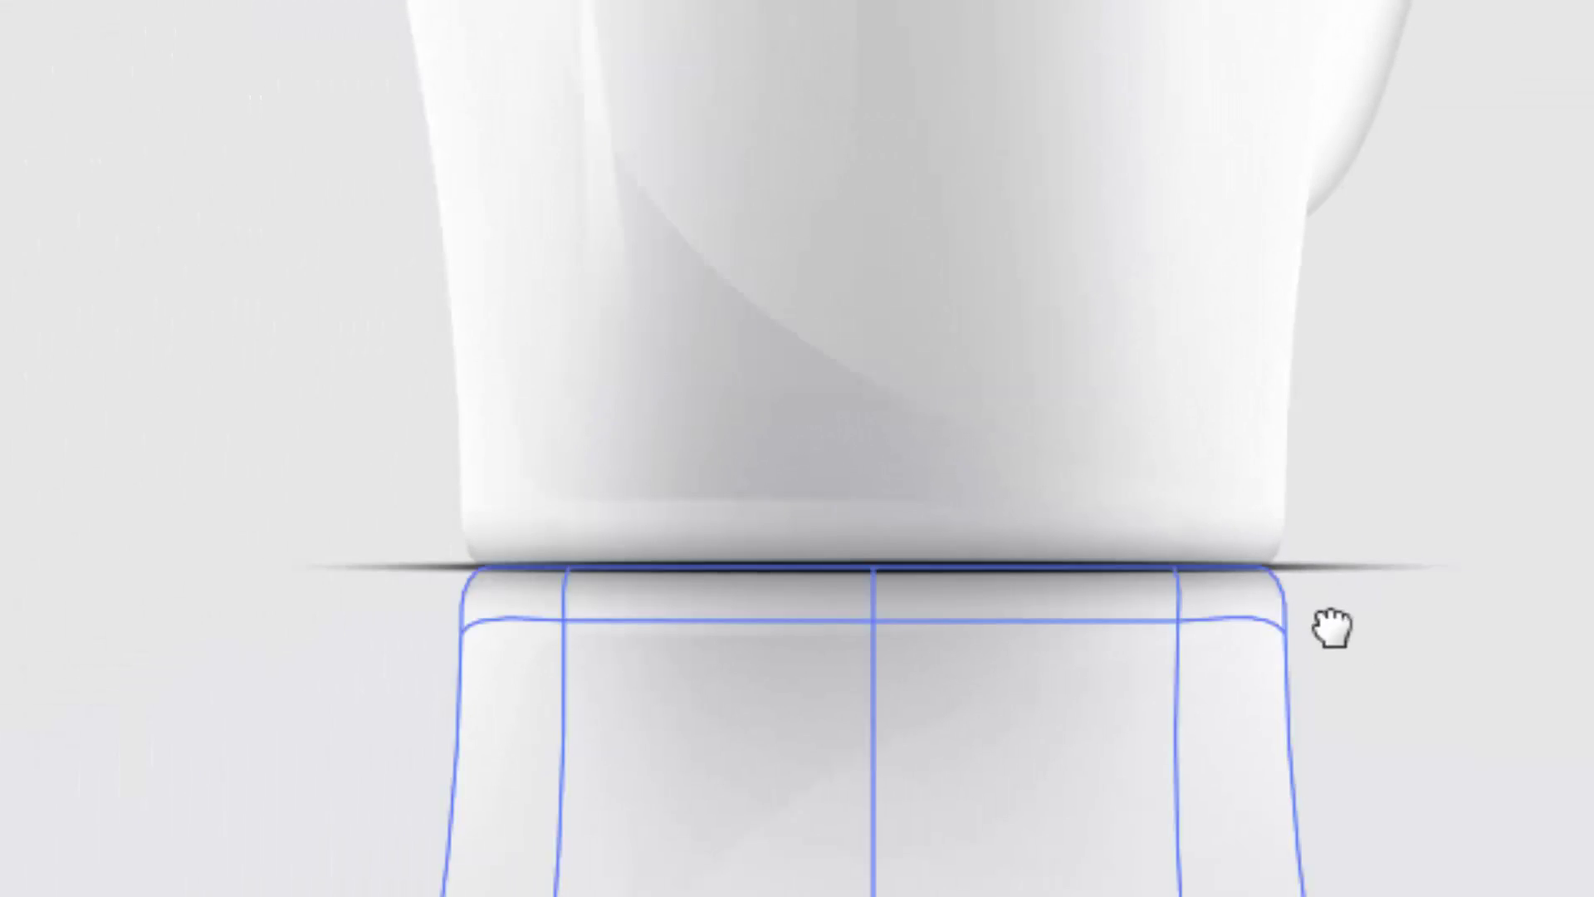
left_click(1372, 558)
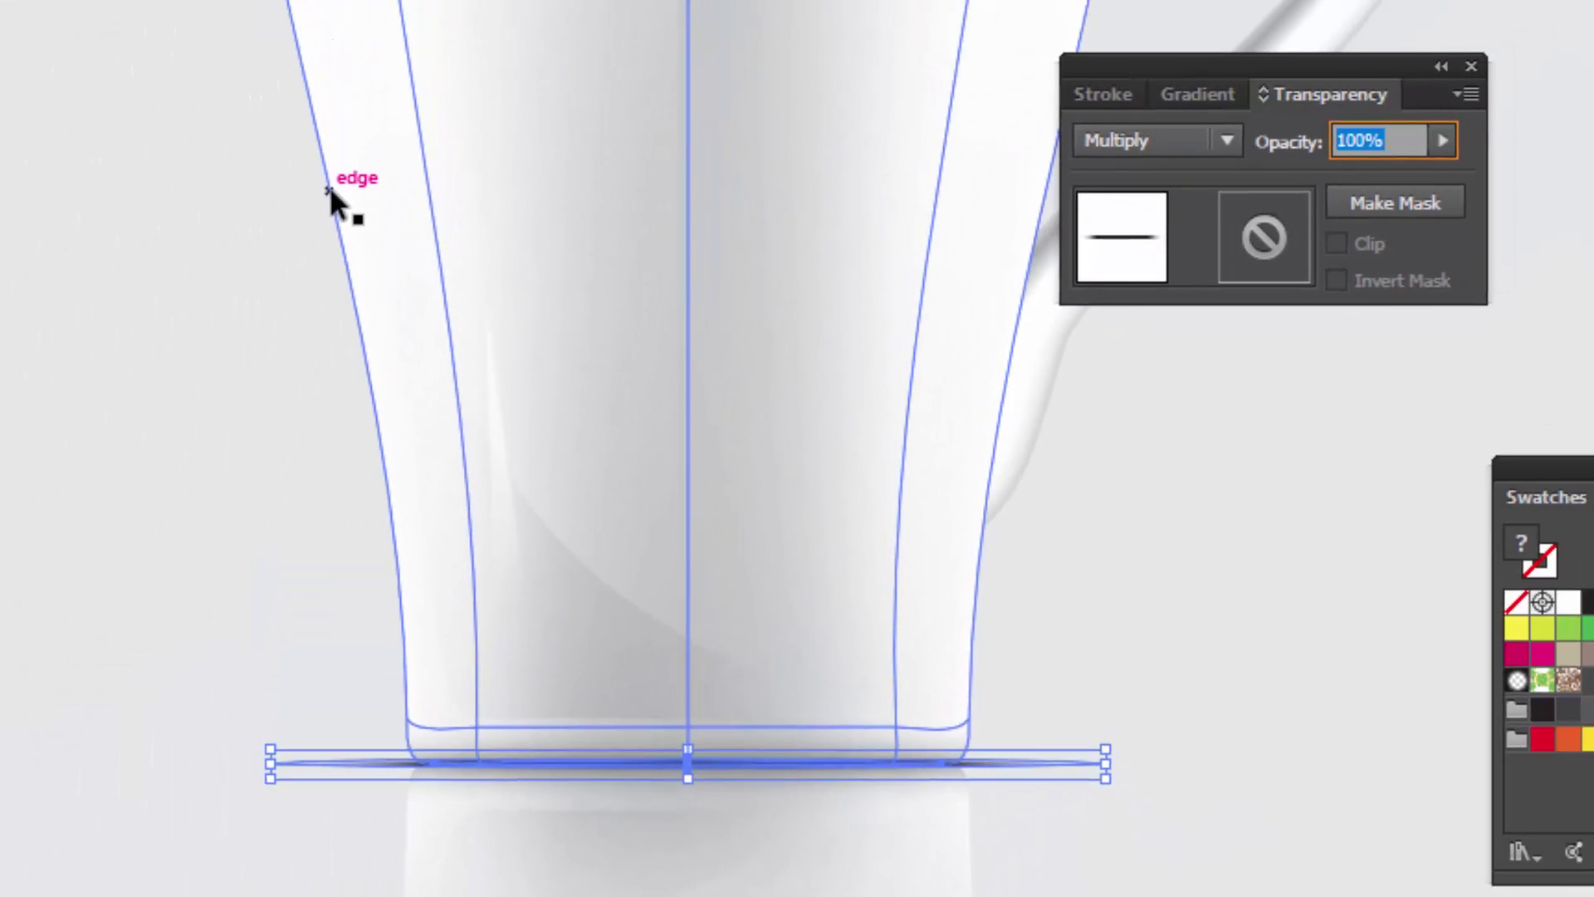
type("70")
key("Return")
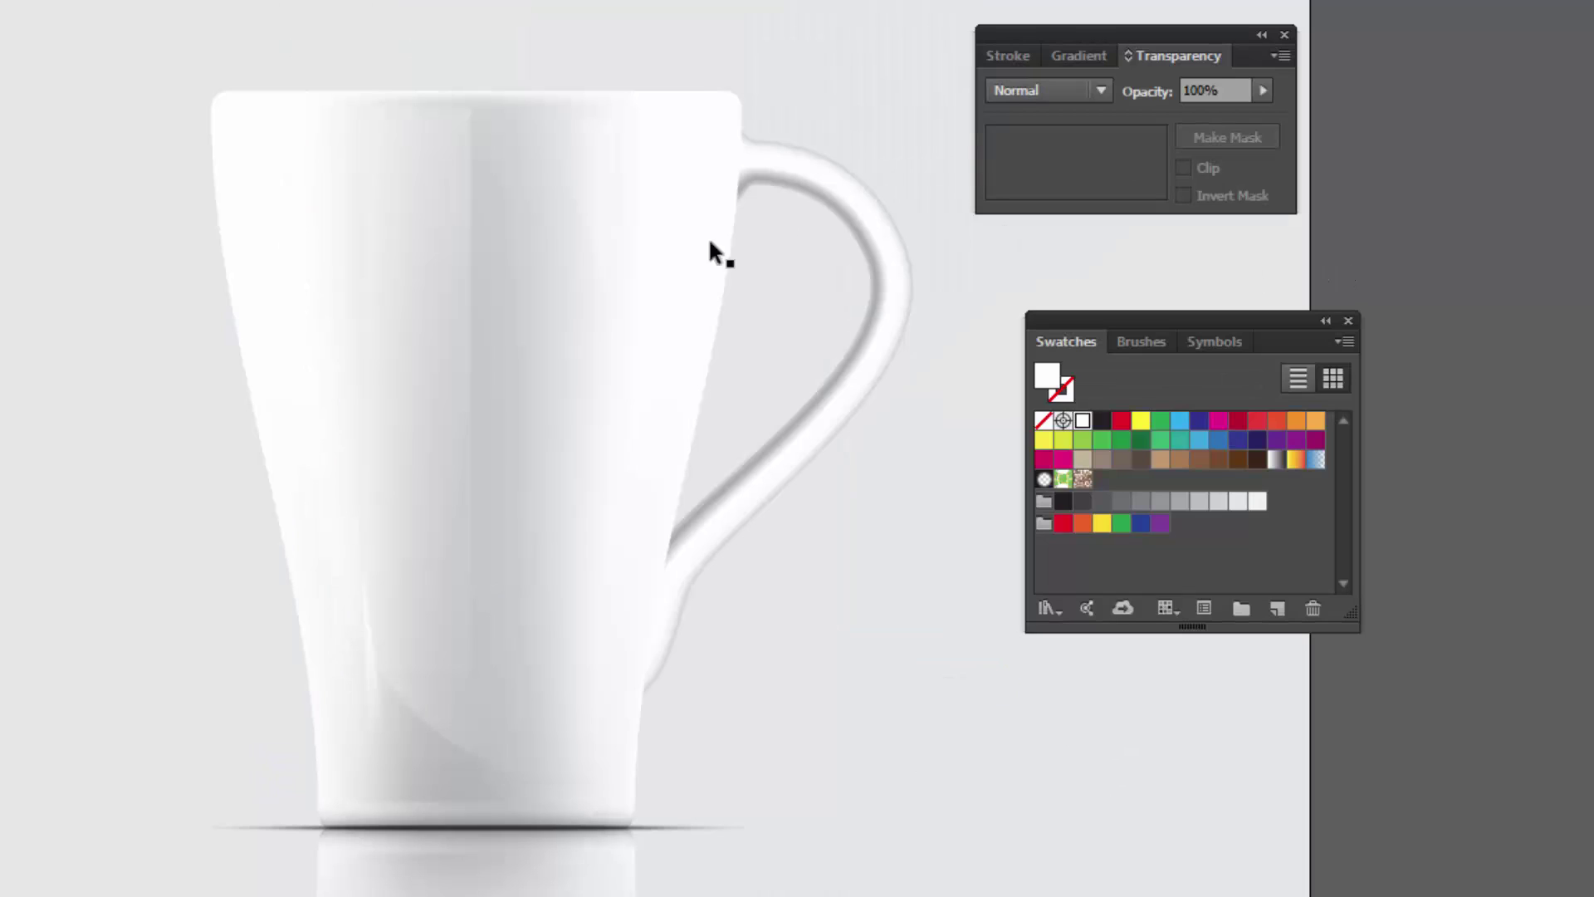
left_click(470, 229)
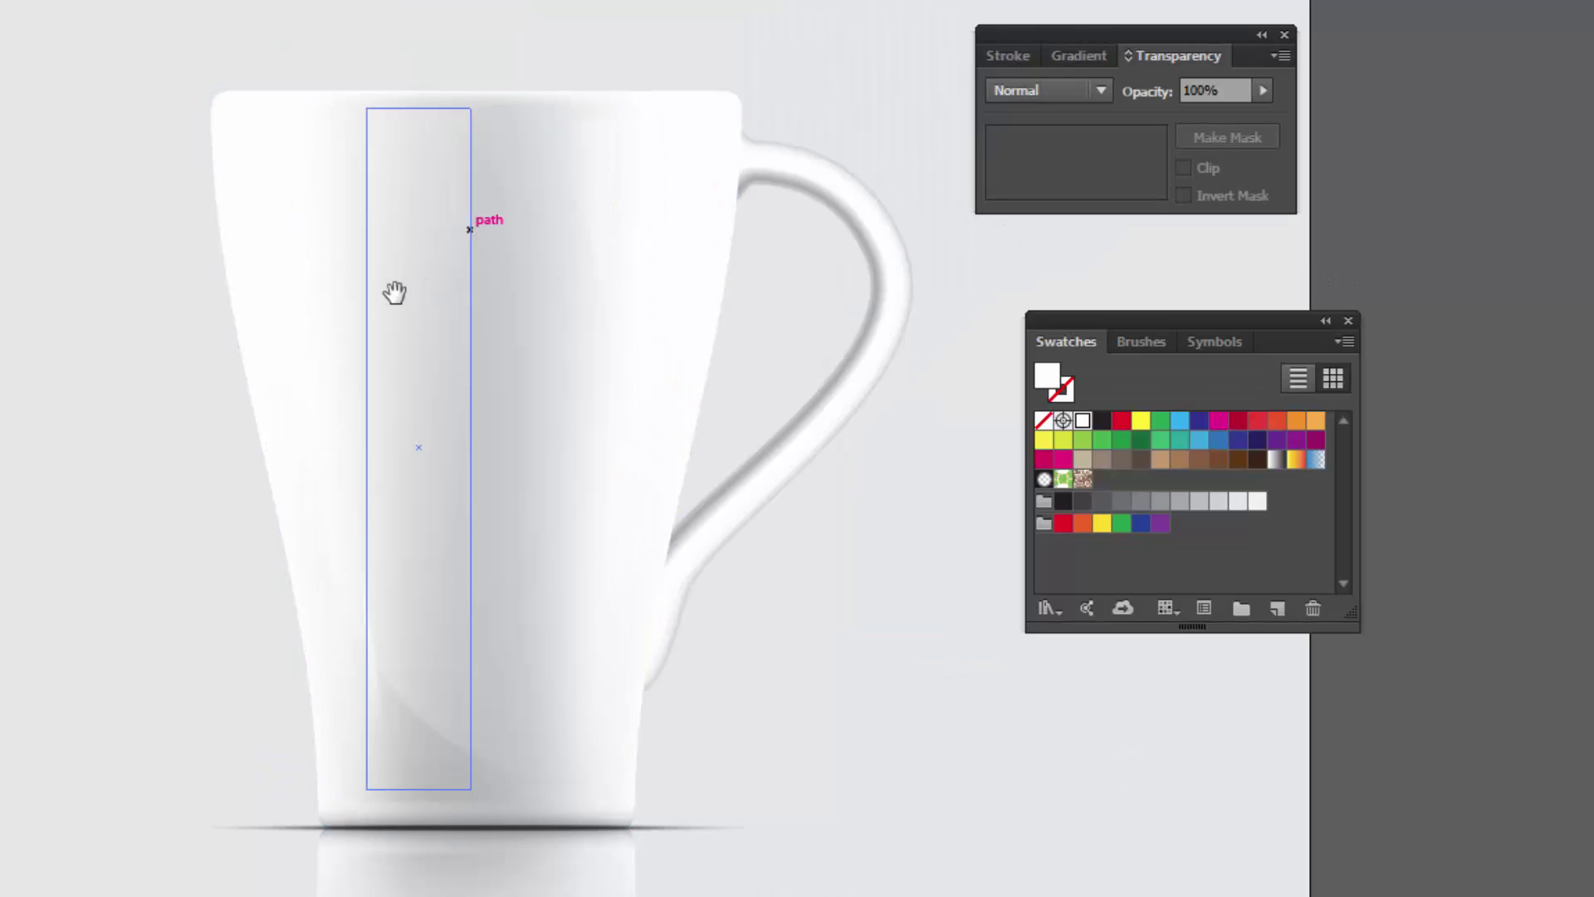
Draw a tall rectangle above the mug, nudge it into place, and set its fill RGB to 0.
left_click_drag(615, 137, 545, 193)
left_click(69, 56)
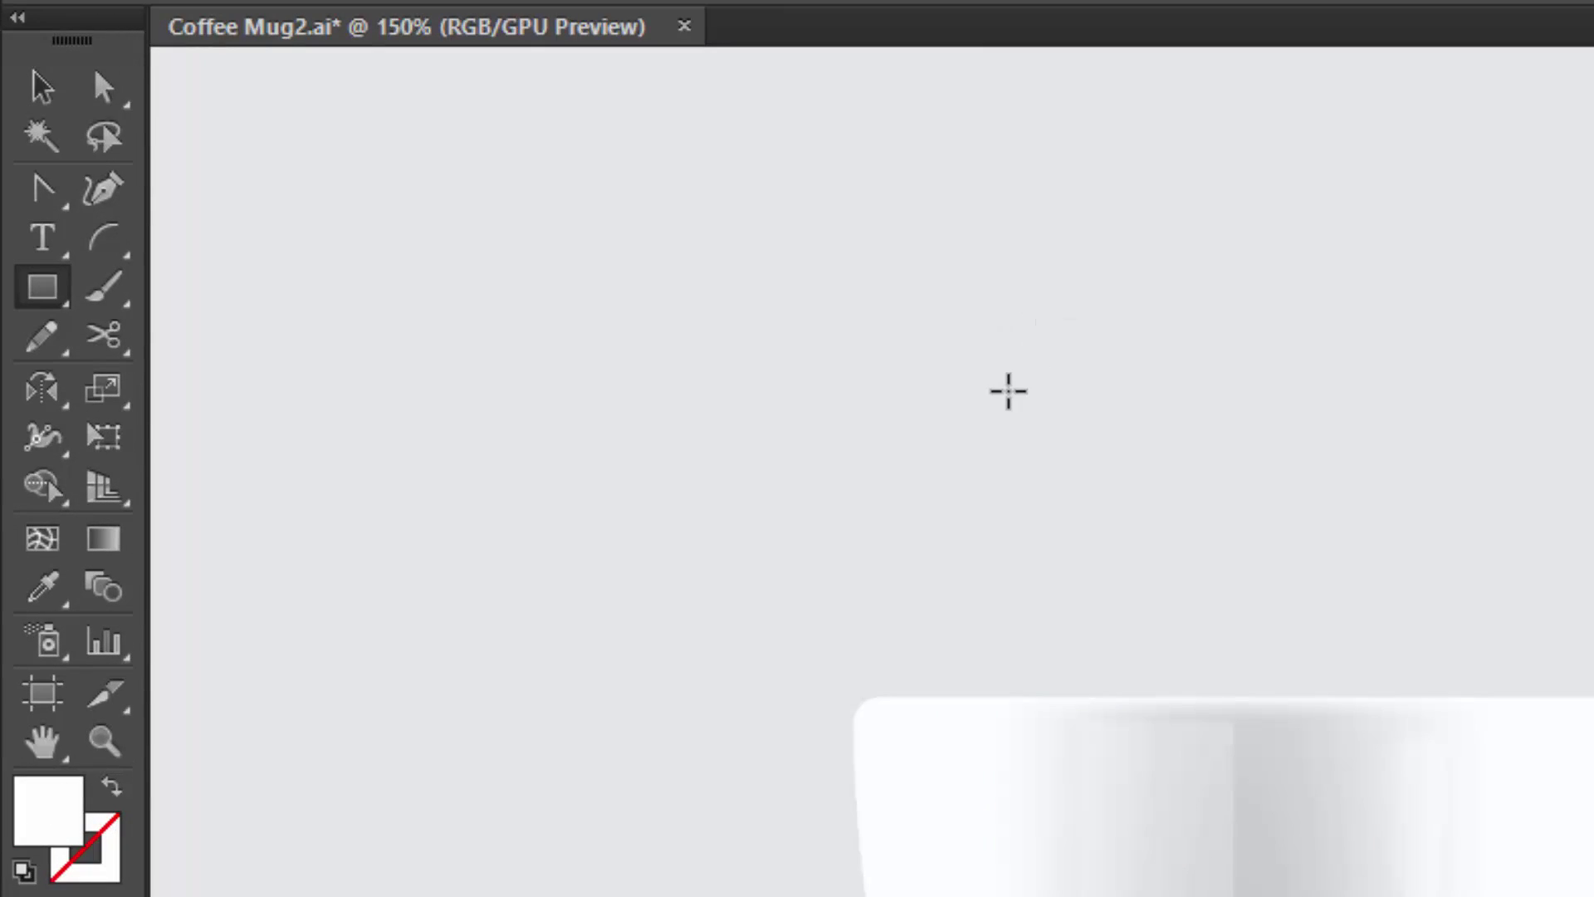
mouse_move(1009, 391)
left_mouse_down()
mouse_move(989, 473)
mouse_move(993, 409)
left_mouse_up()
mouse_move(940, 273)
left_mouse_down()
mouse_move(1120, 573)
mouse_move(1152, 658)
left_mouse_up()
key("v")
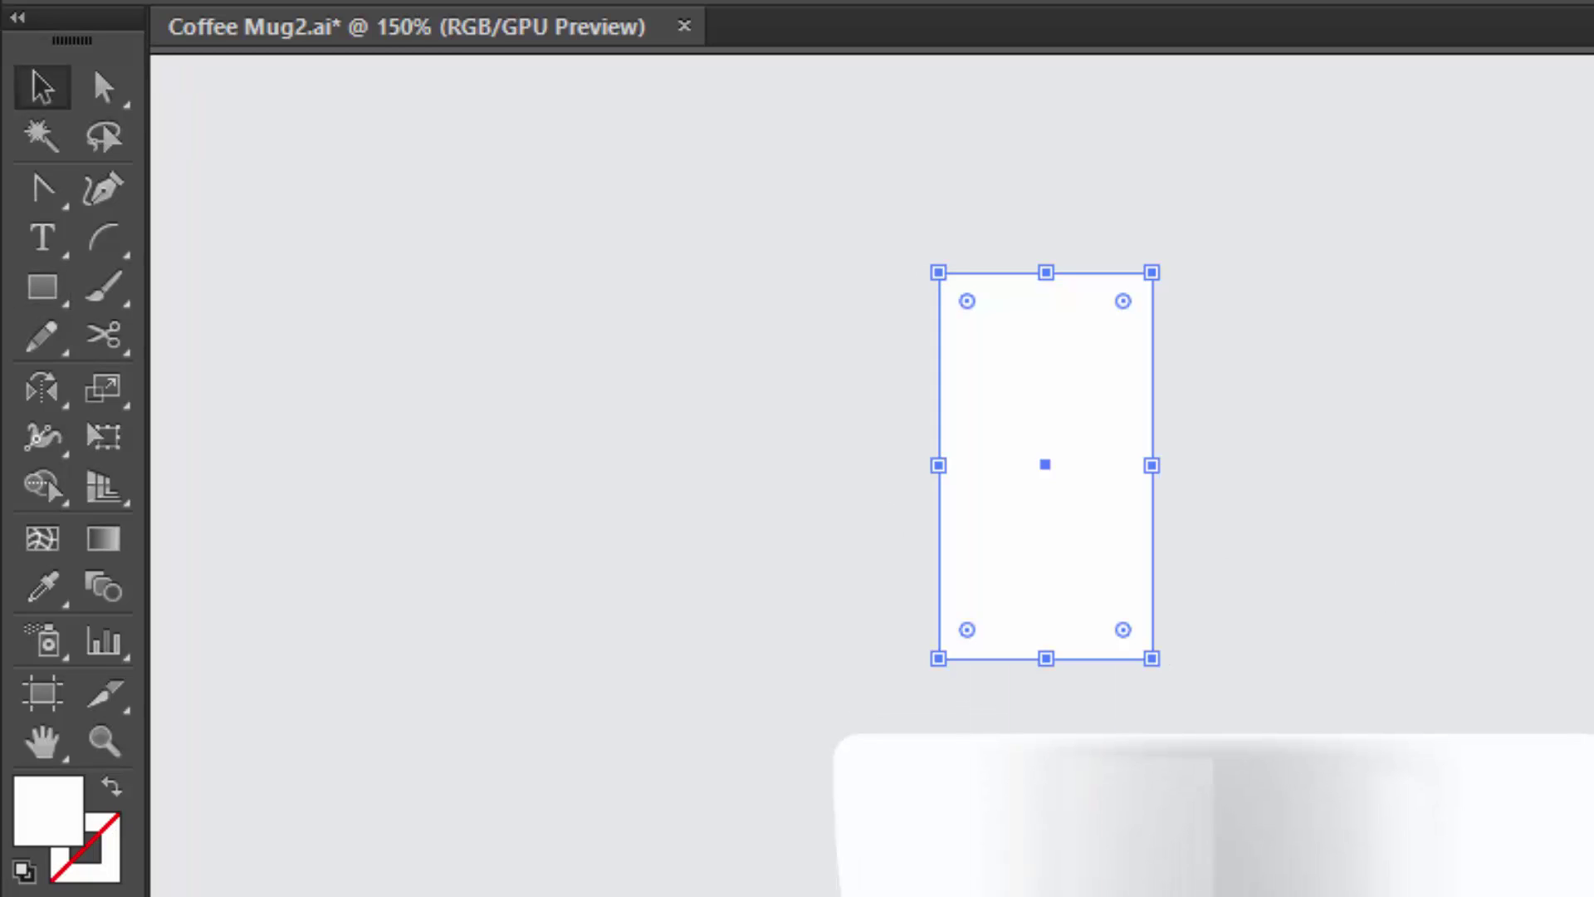
left_click_drag(1045, 465, 1056, 496)
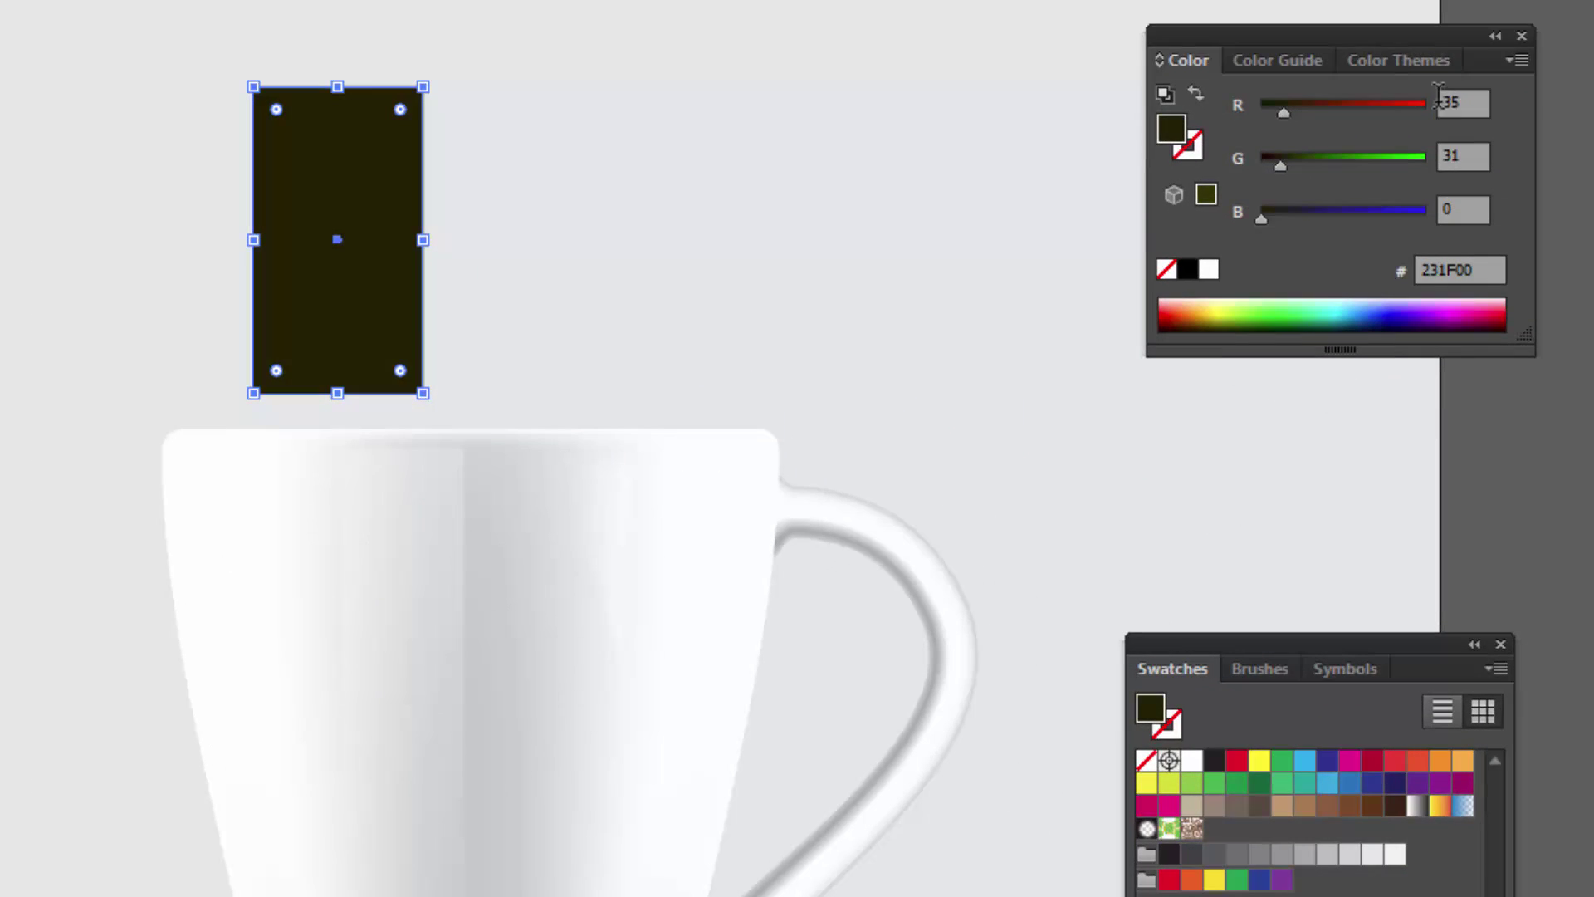
left_click(1449, 102)
type("0")
key("Tab")
type("0")
key("Tab")
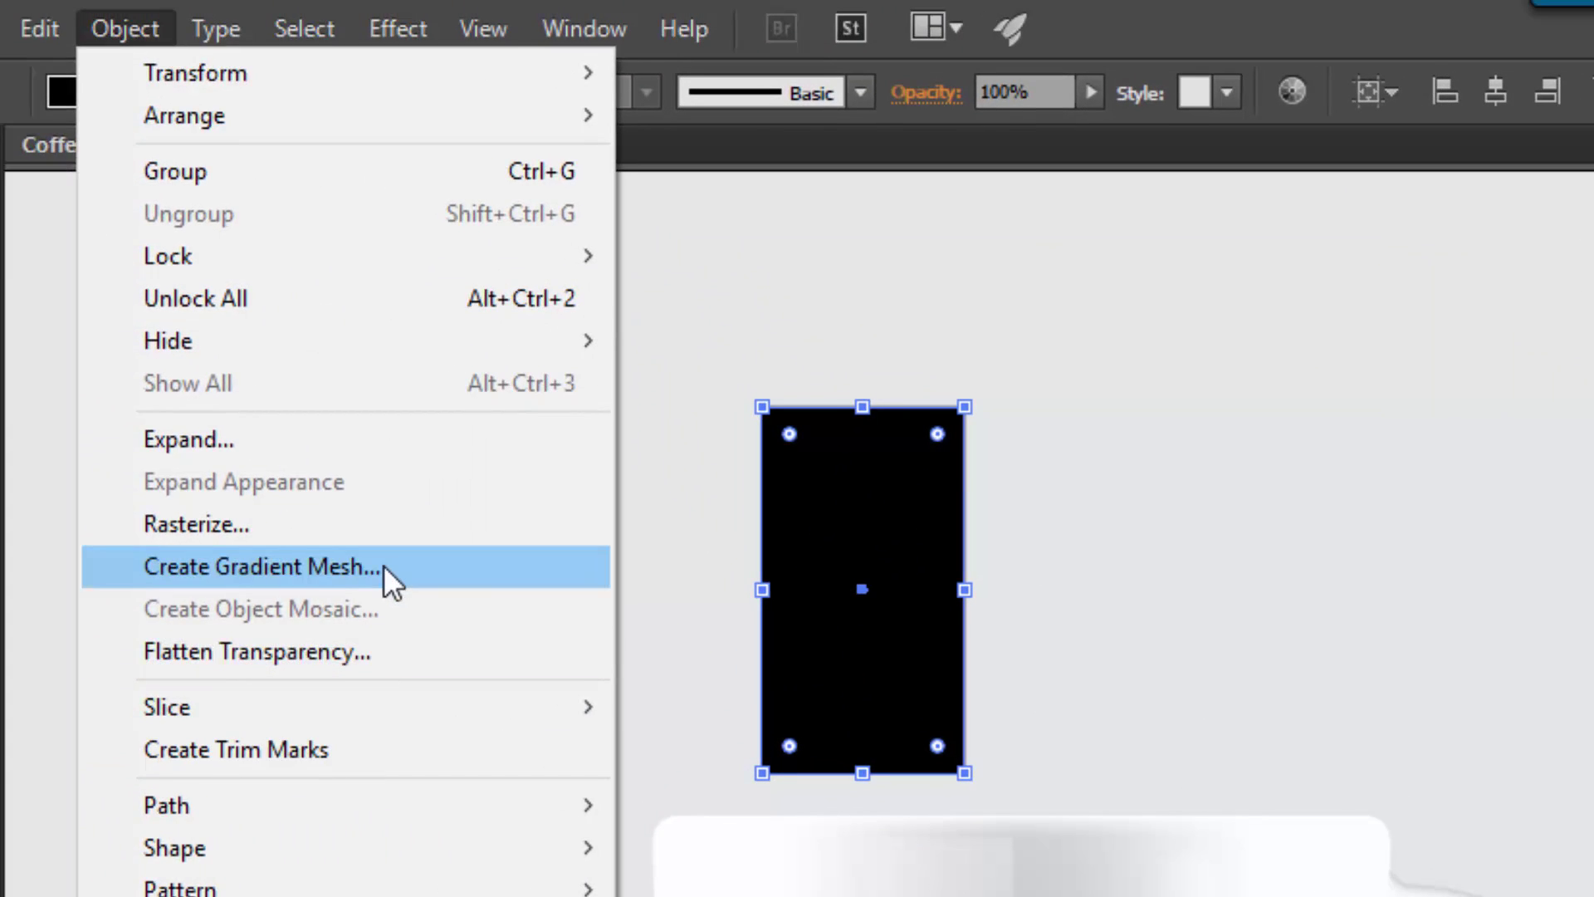
Apply Create Gradient Mesh to the black rectangle with 2 rows and 4 columns.
left_click(384, 564)
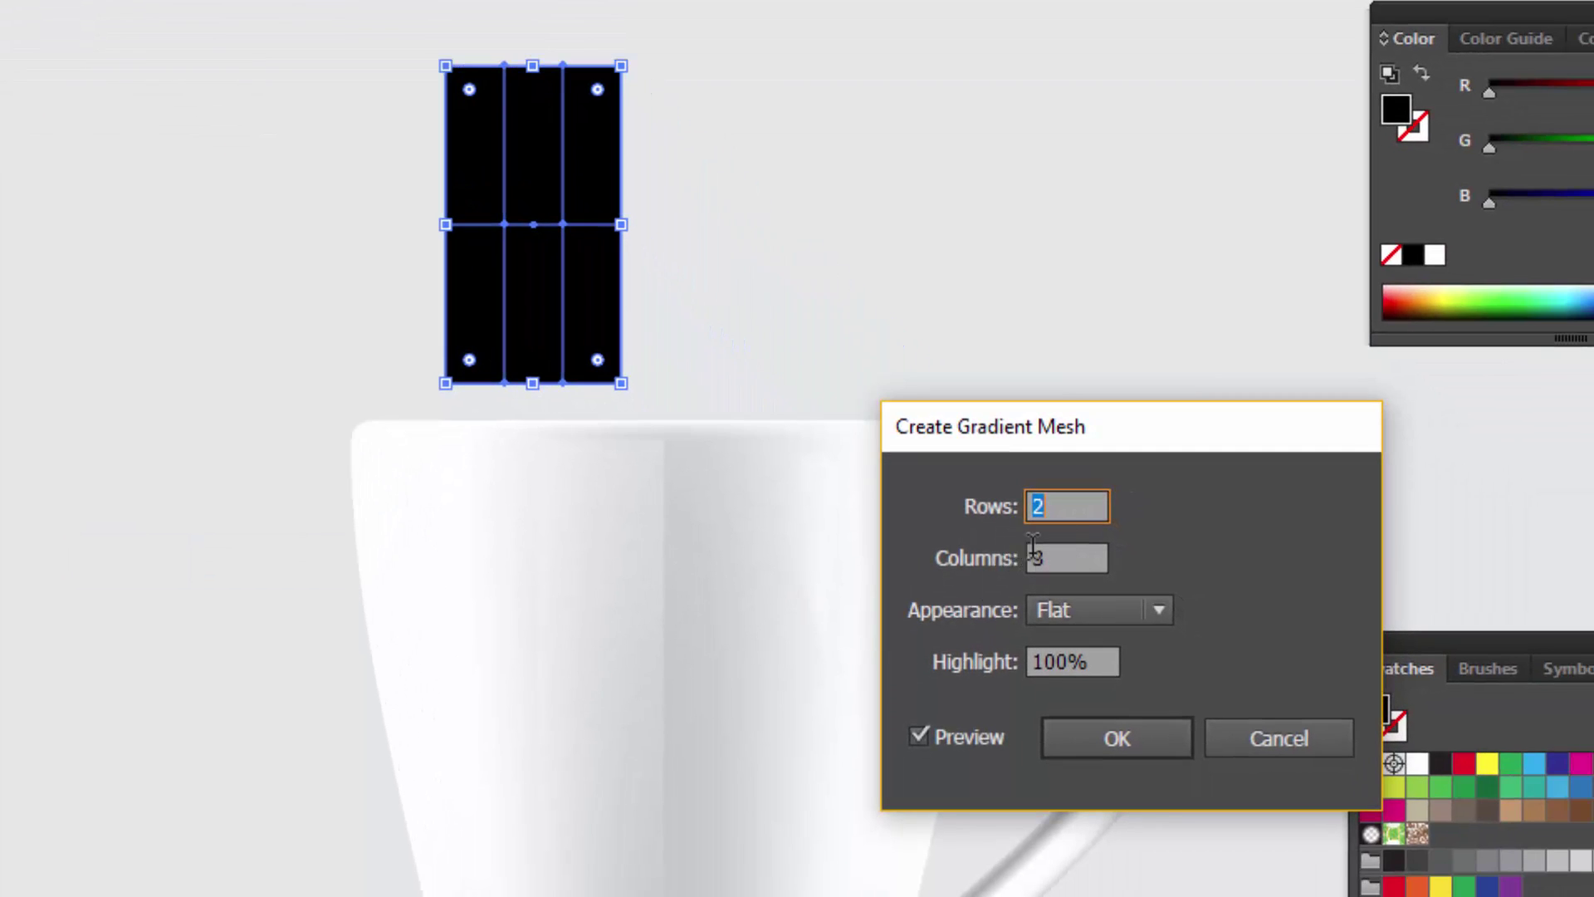
key("Tab")
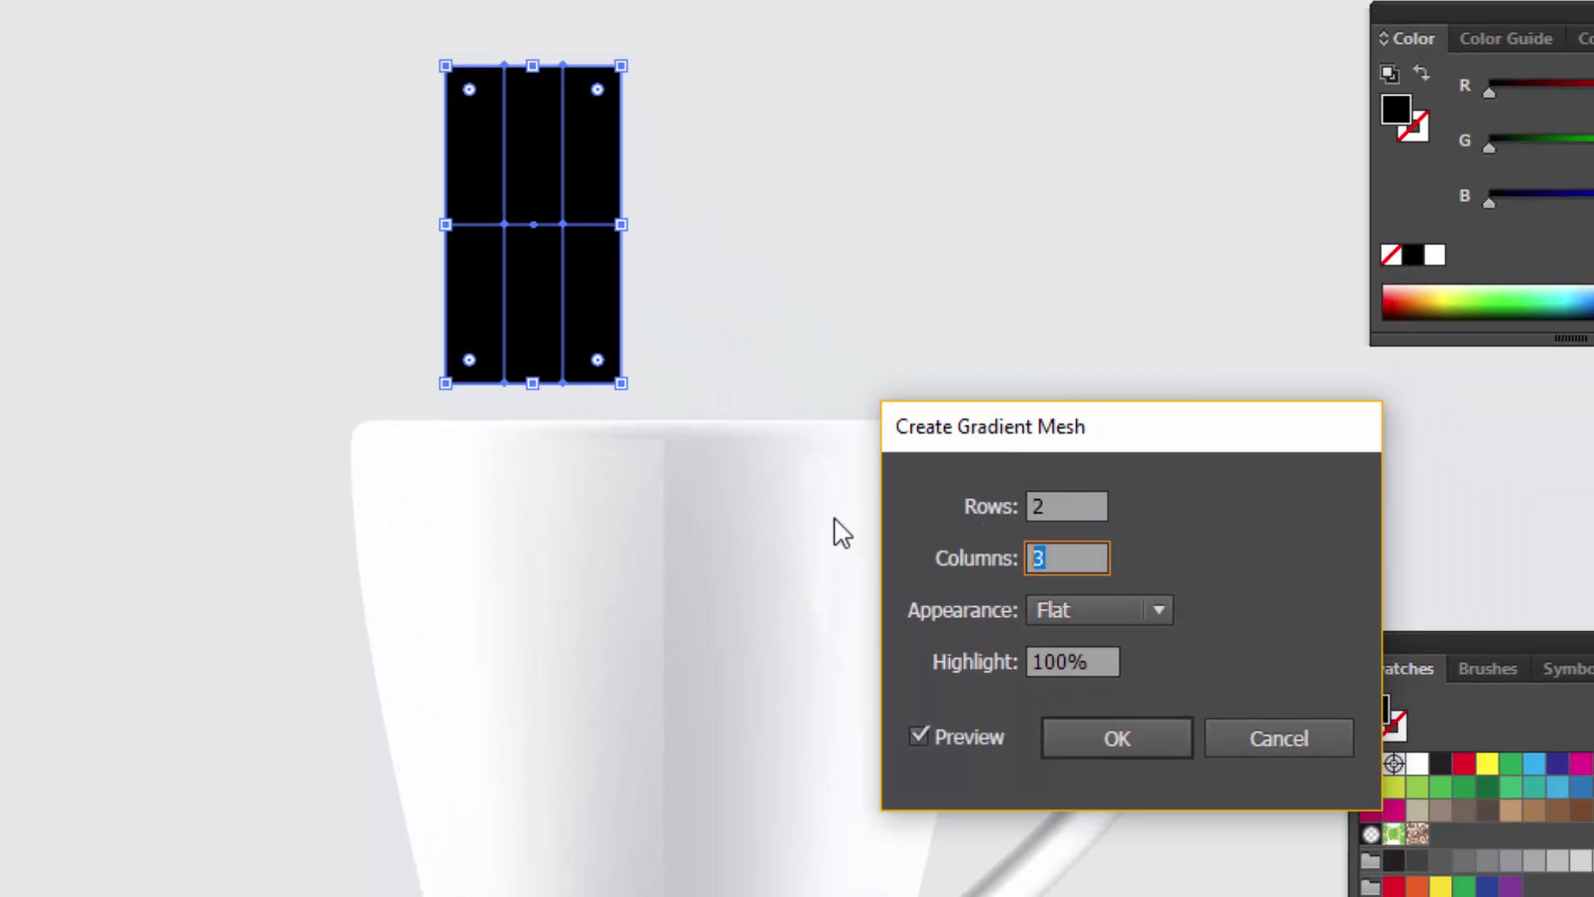
type("4")
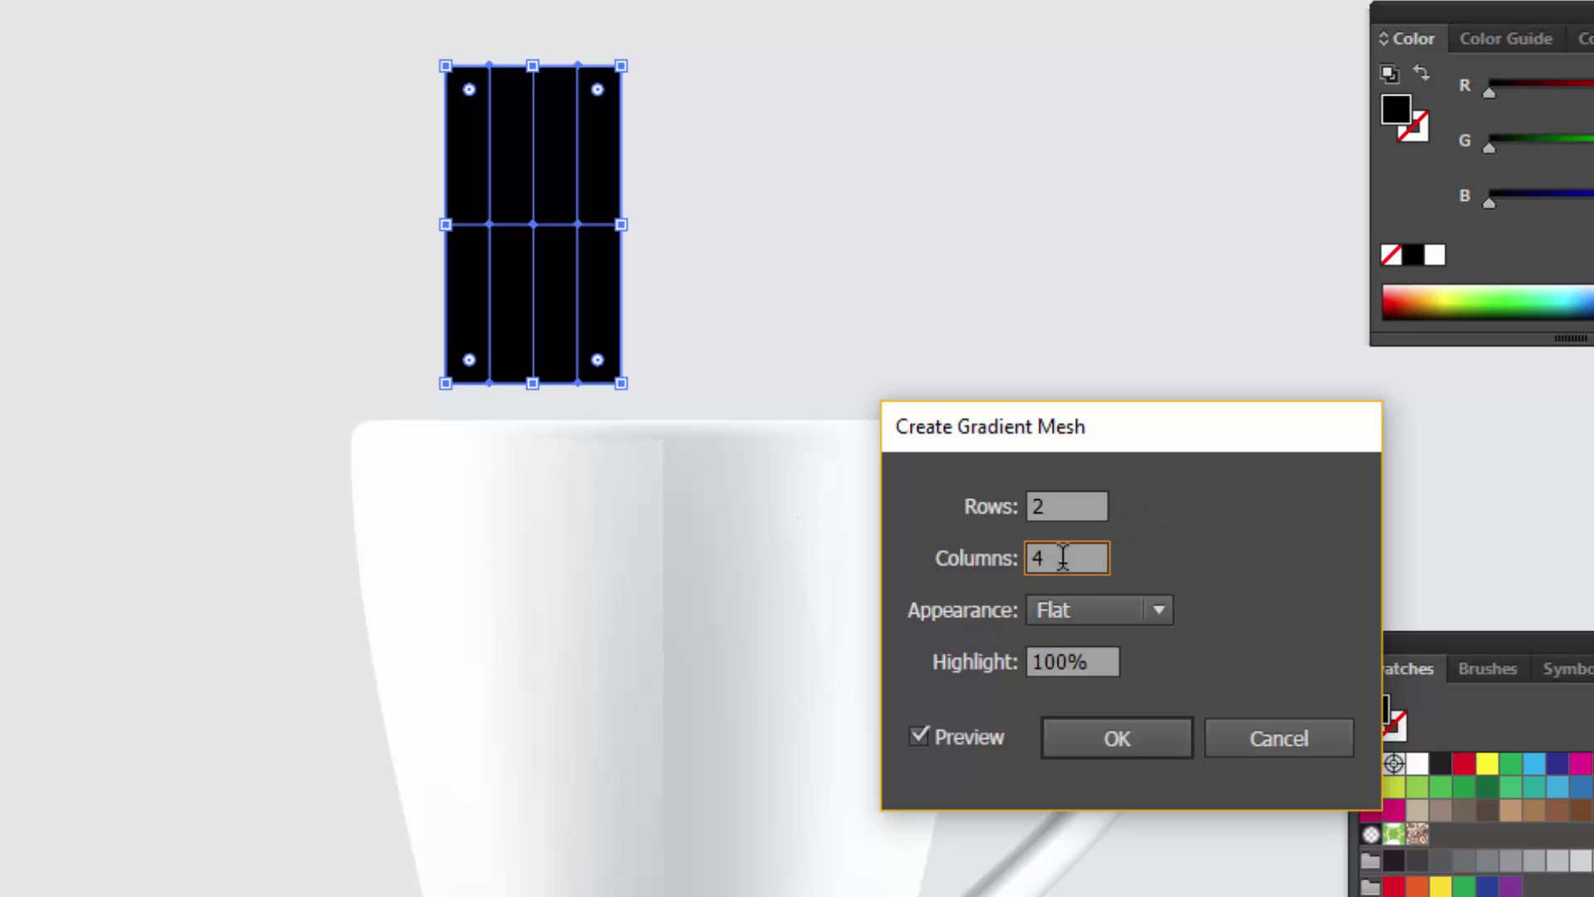
left_click(1161, 754)
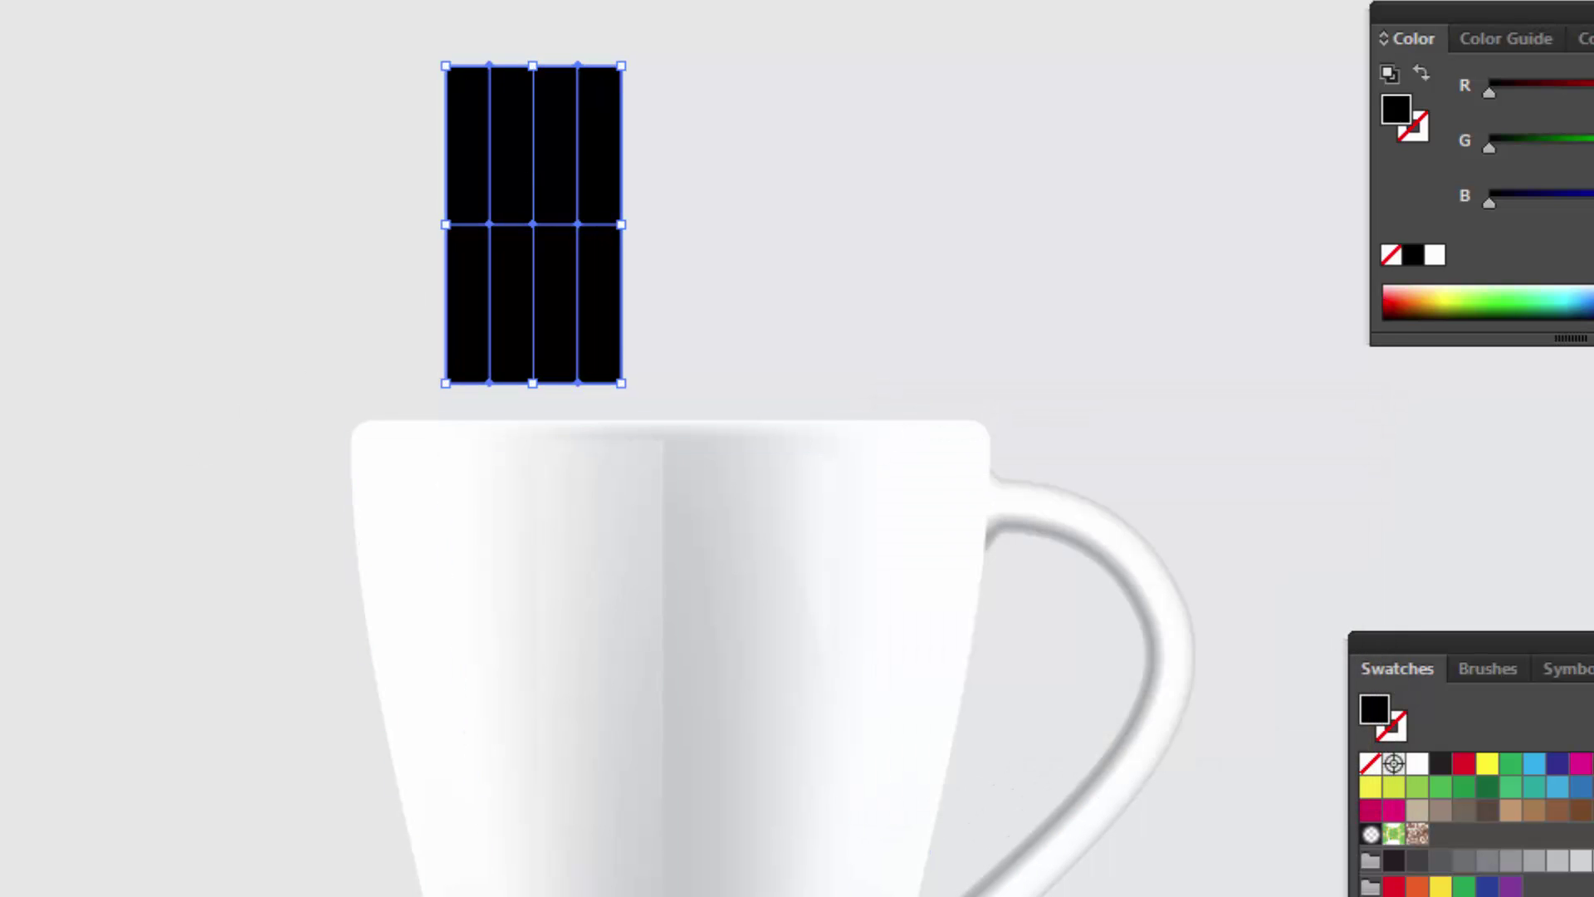
Colour the mesh's central point white.
key("a")
left_click(533, 224)
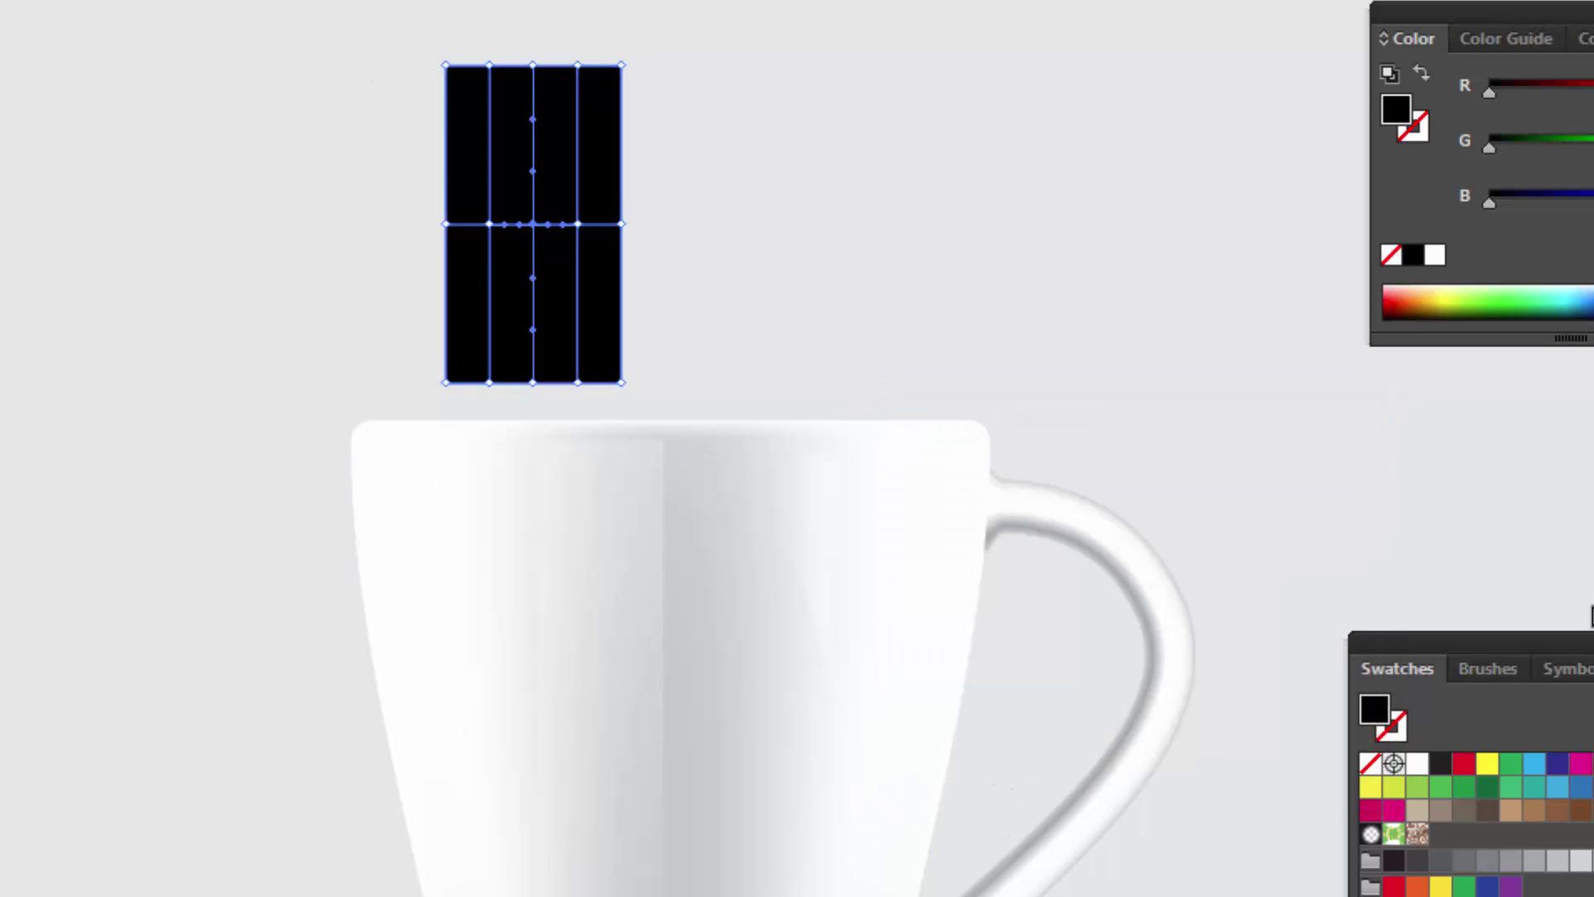
left_click_drag(1511, 639, 1317, 592)
left_click(1221, 715)
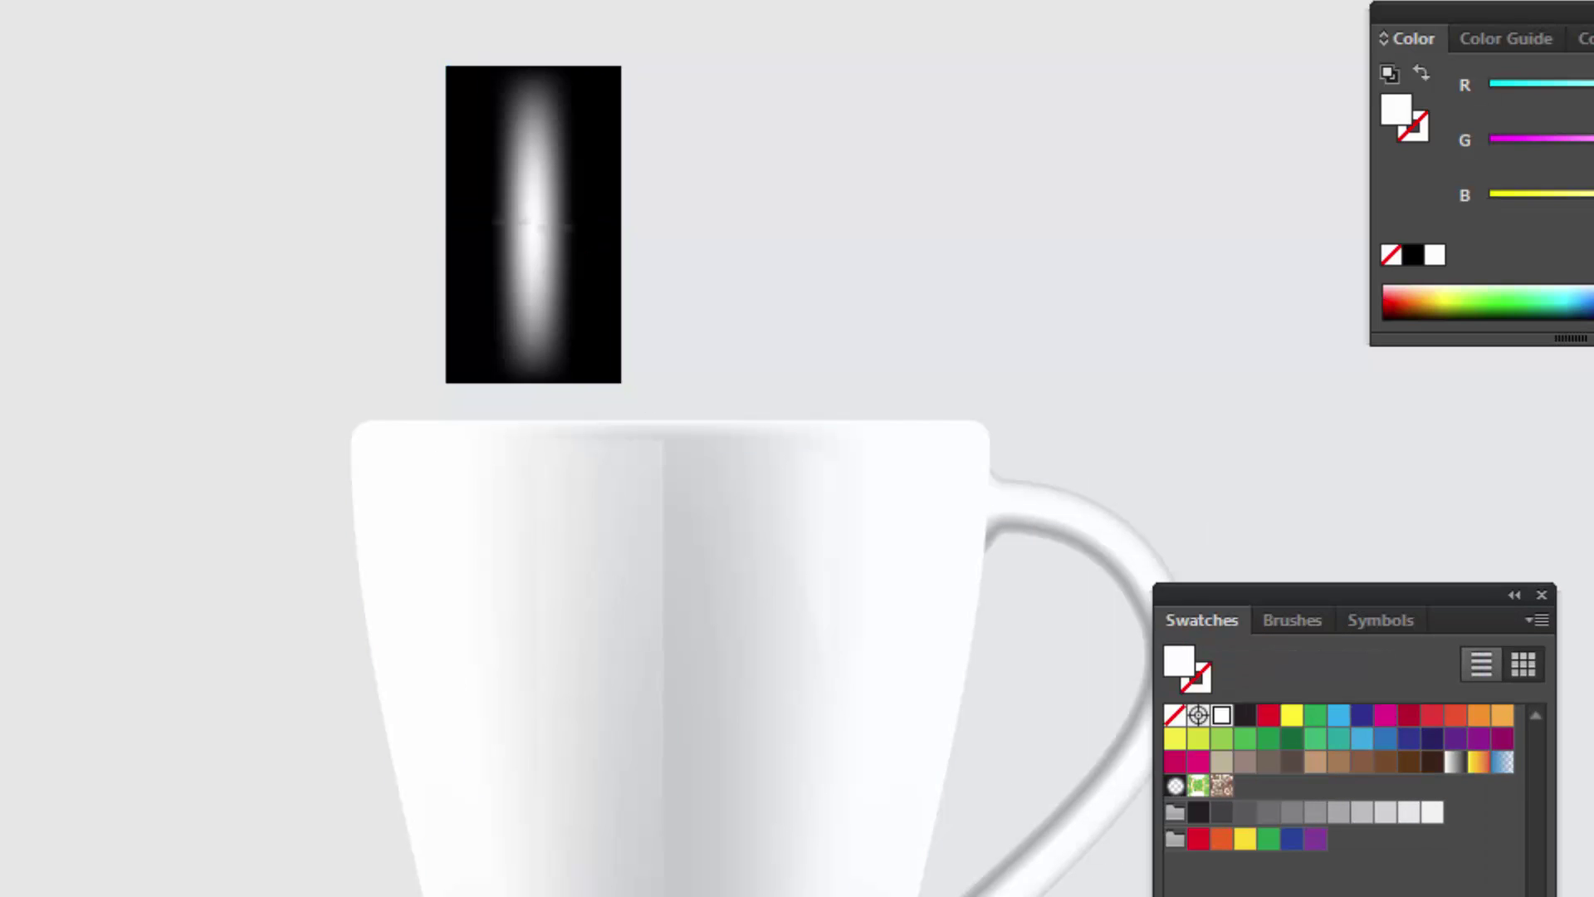
left_click(793, 312)
Set the mesh's blending mode to Screen so the black drops out.
left_click(566, 242)
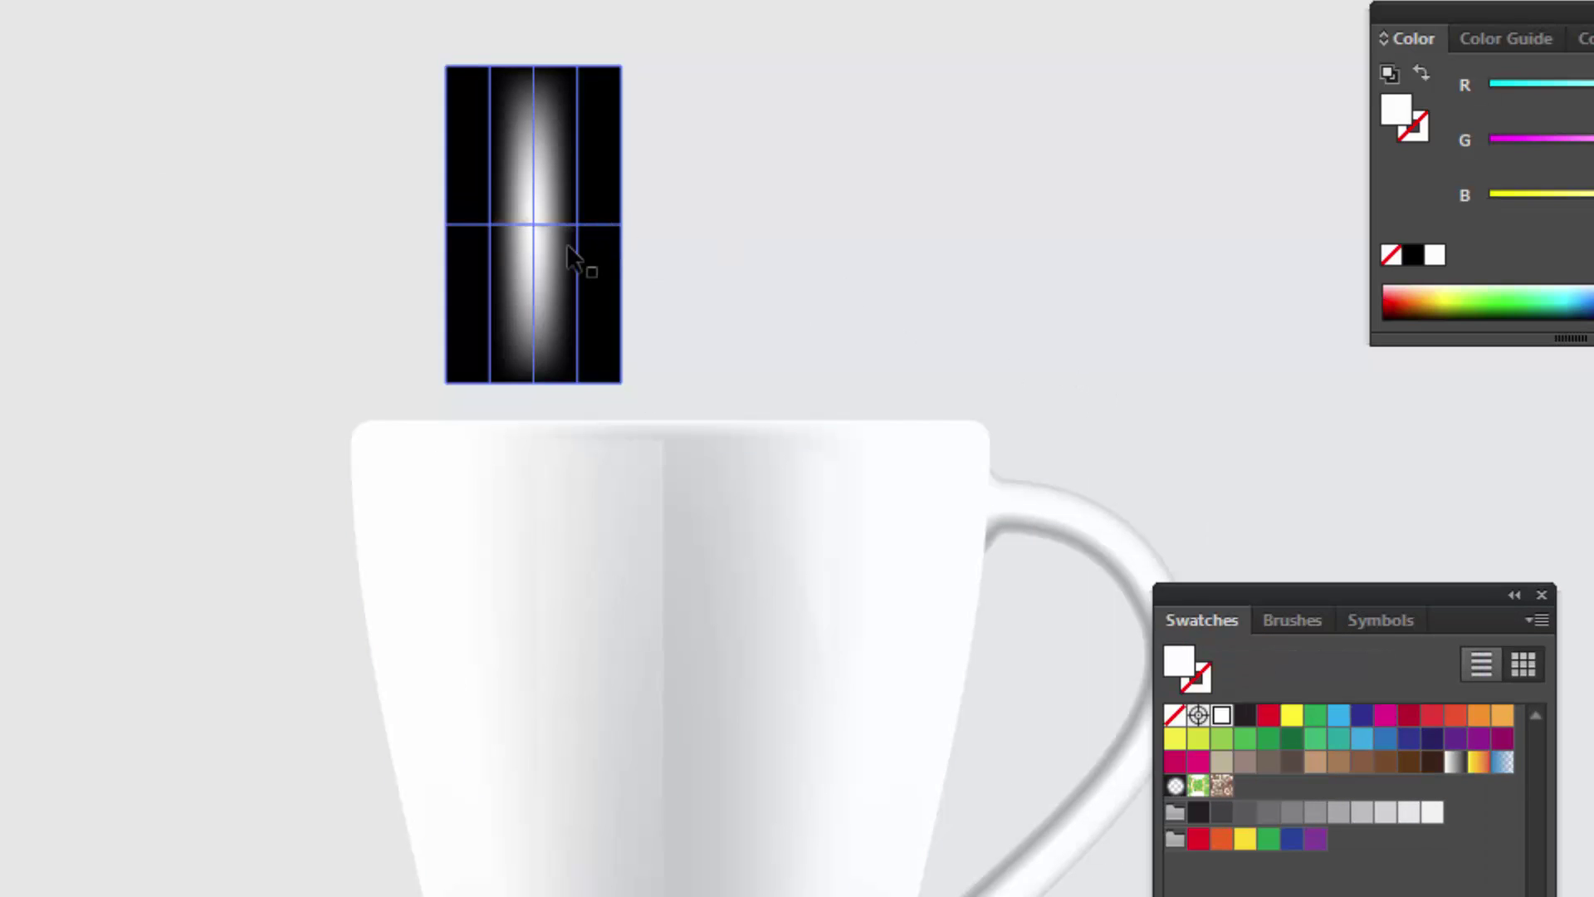
key("ctrl+shift+F10")
mouse_move(1251, 367)
left_mouse_down()
mouse_move(933, 124)
mouse_move(952, 118)
left_mouse_up()
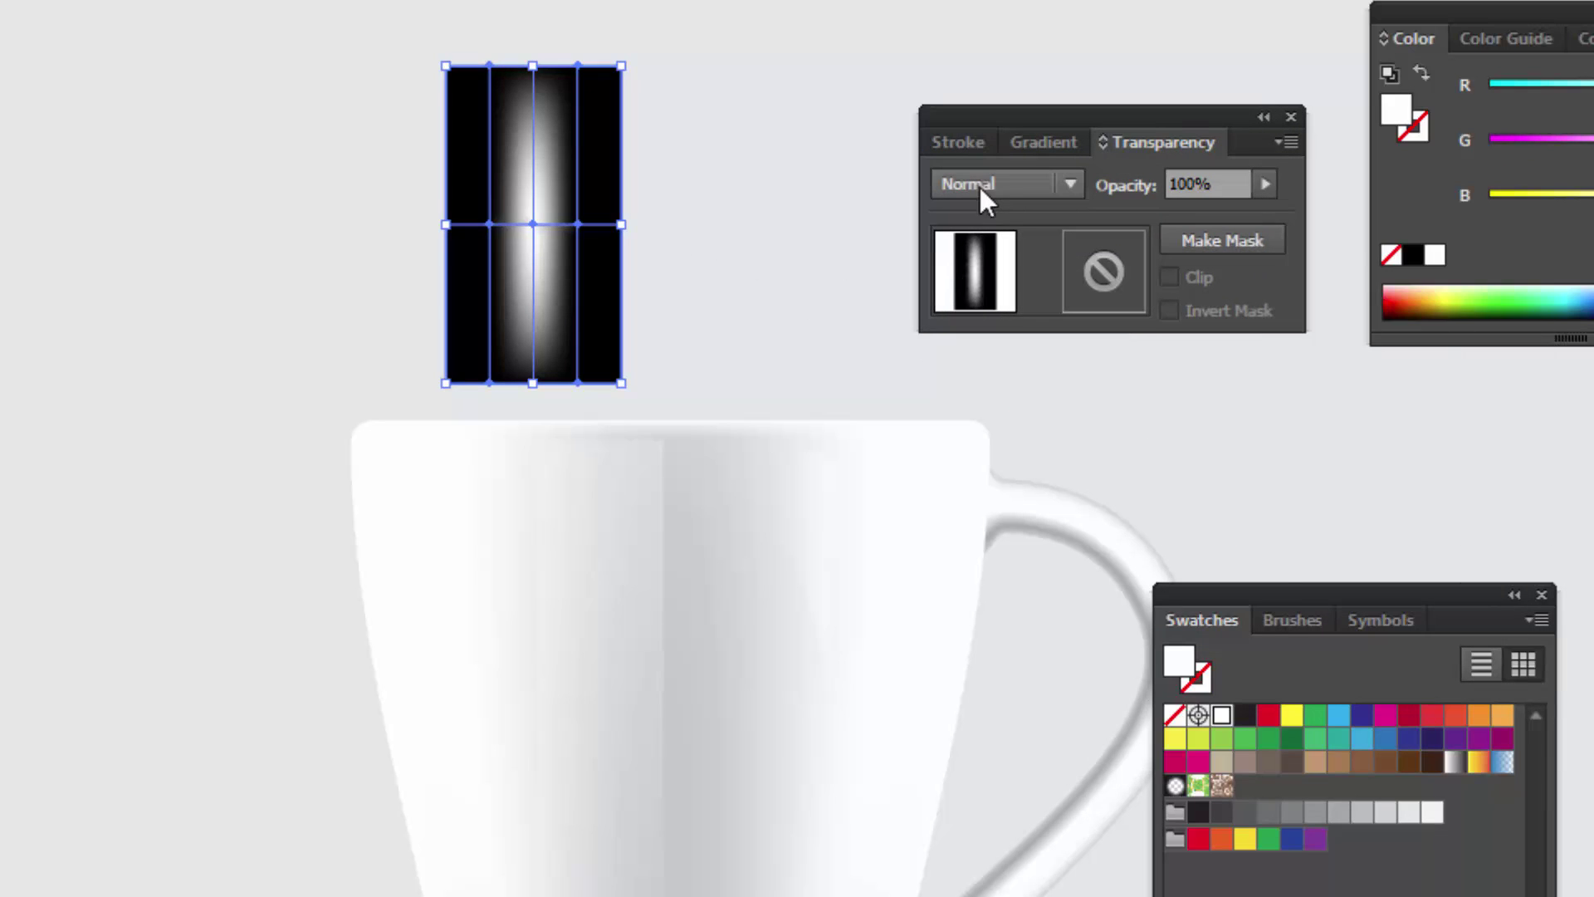
left_click(1031, 182)
left_click(1059, 415)
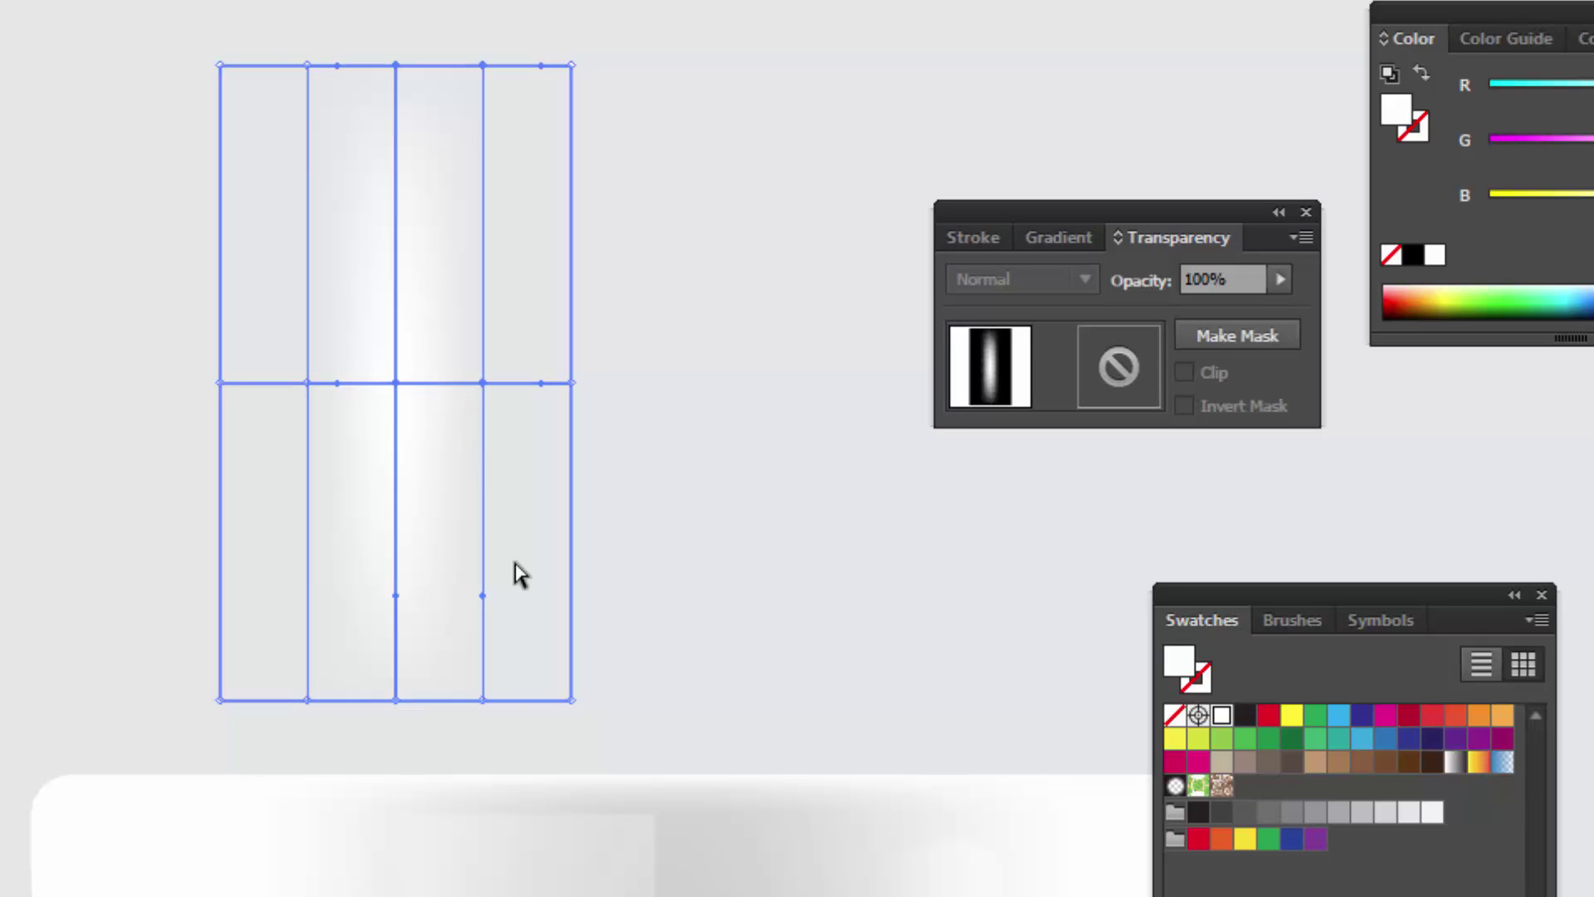
Drag the top-left corner outward and shift inner mesh points to curve the wisp.
left_click(482, 383)
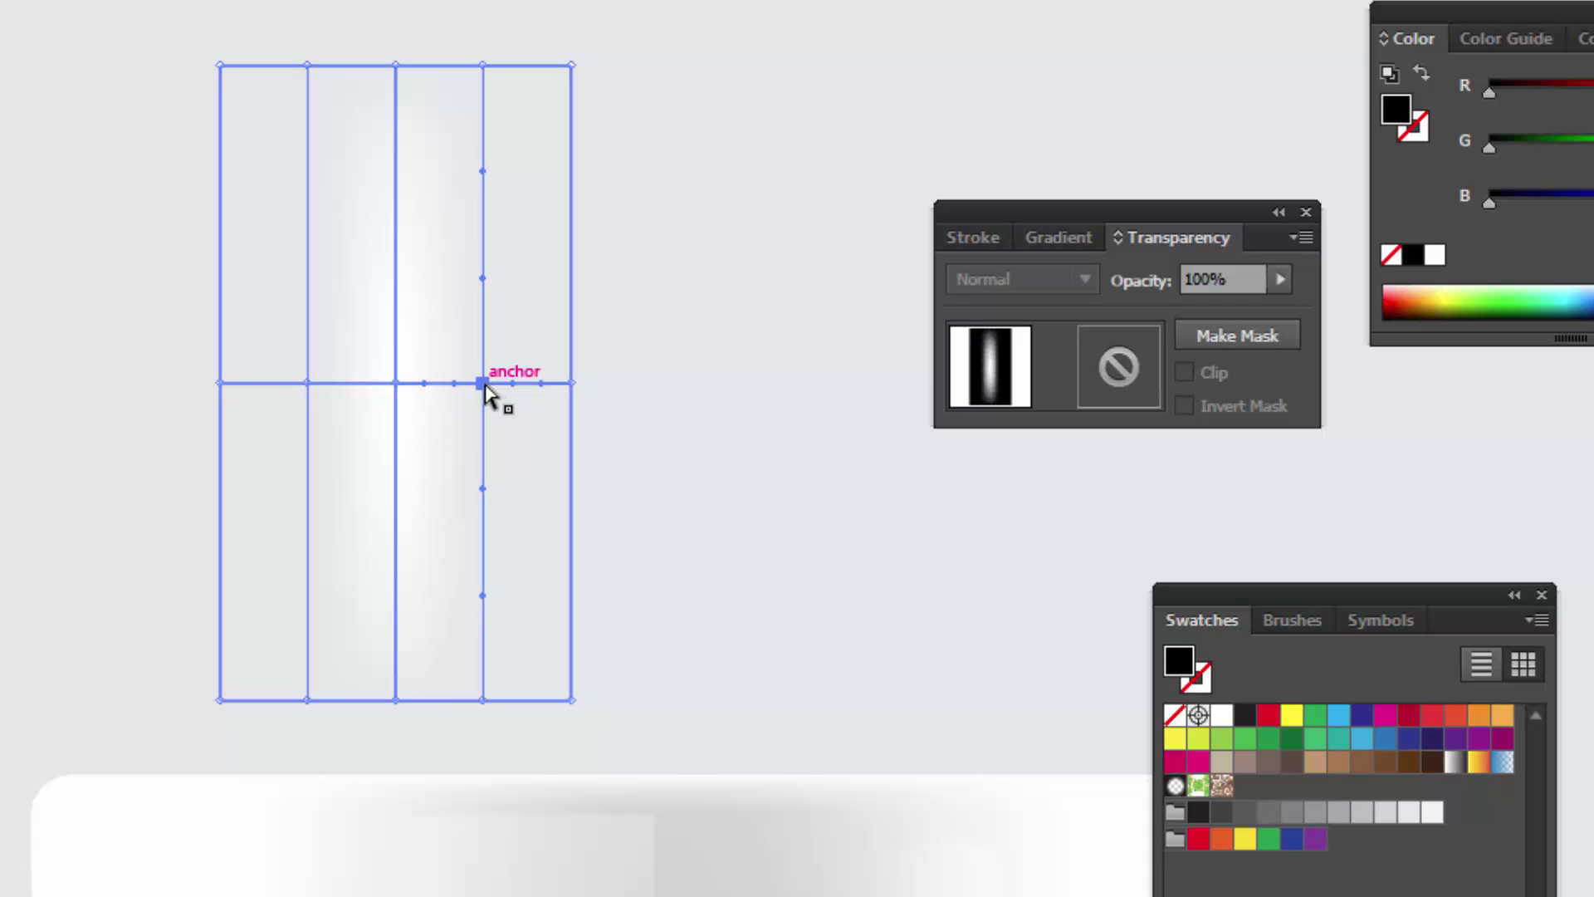
left_click_drag(483, 384, 440, 384)
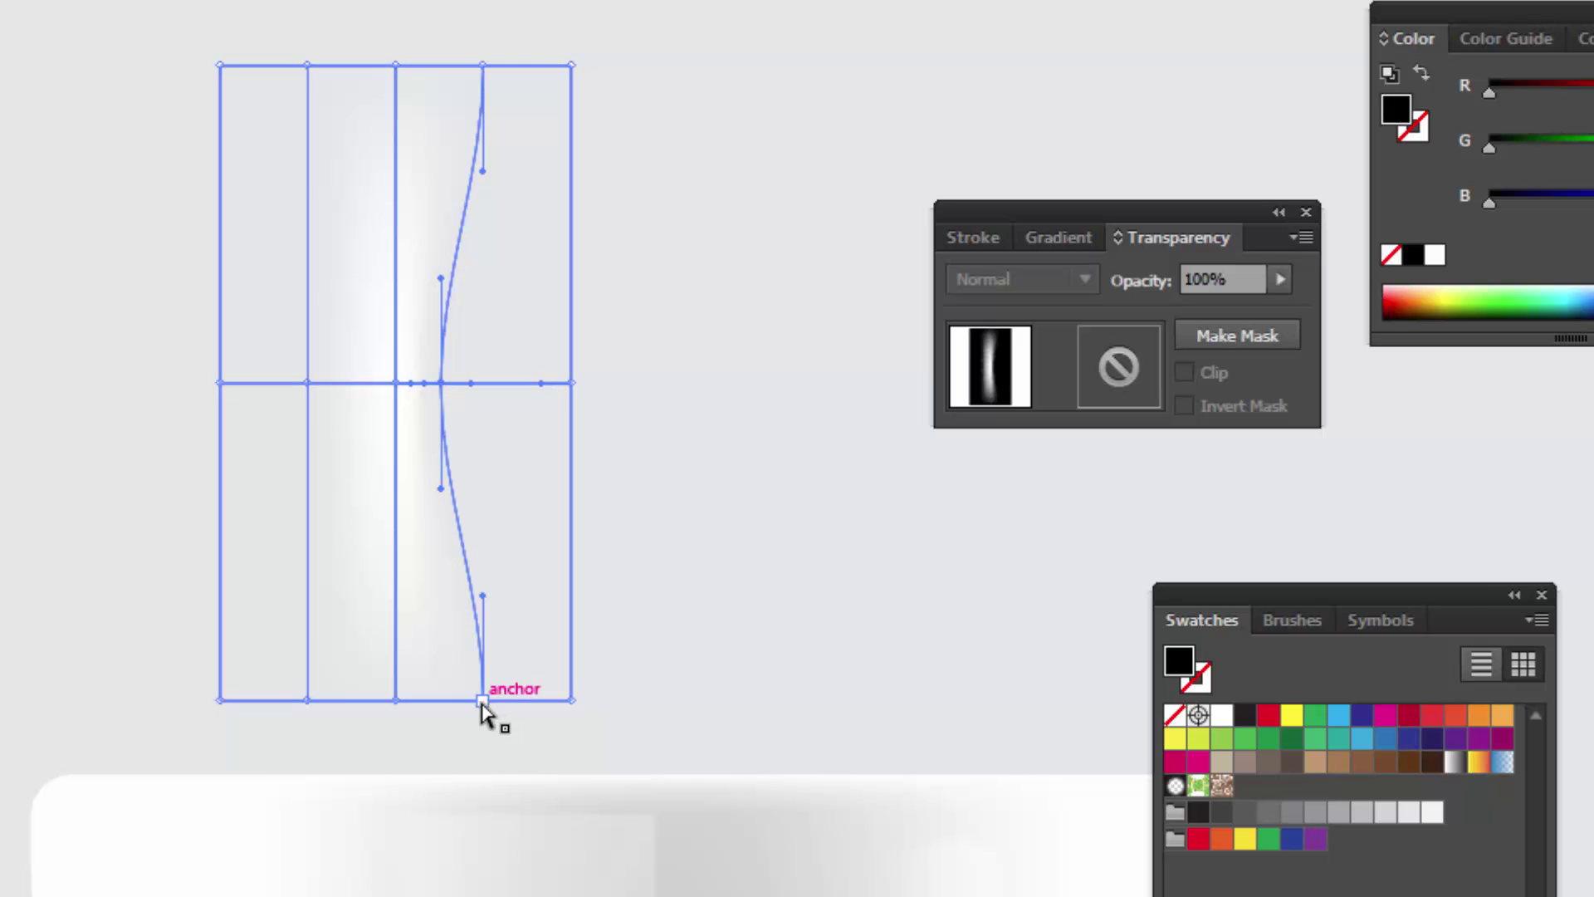
left_click_drag(483, 700, 513, 700)
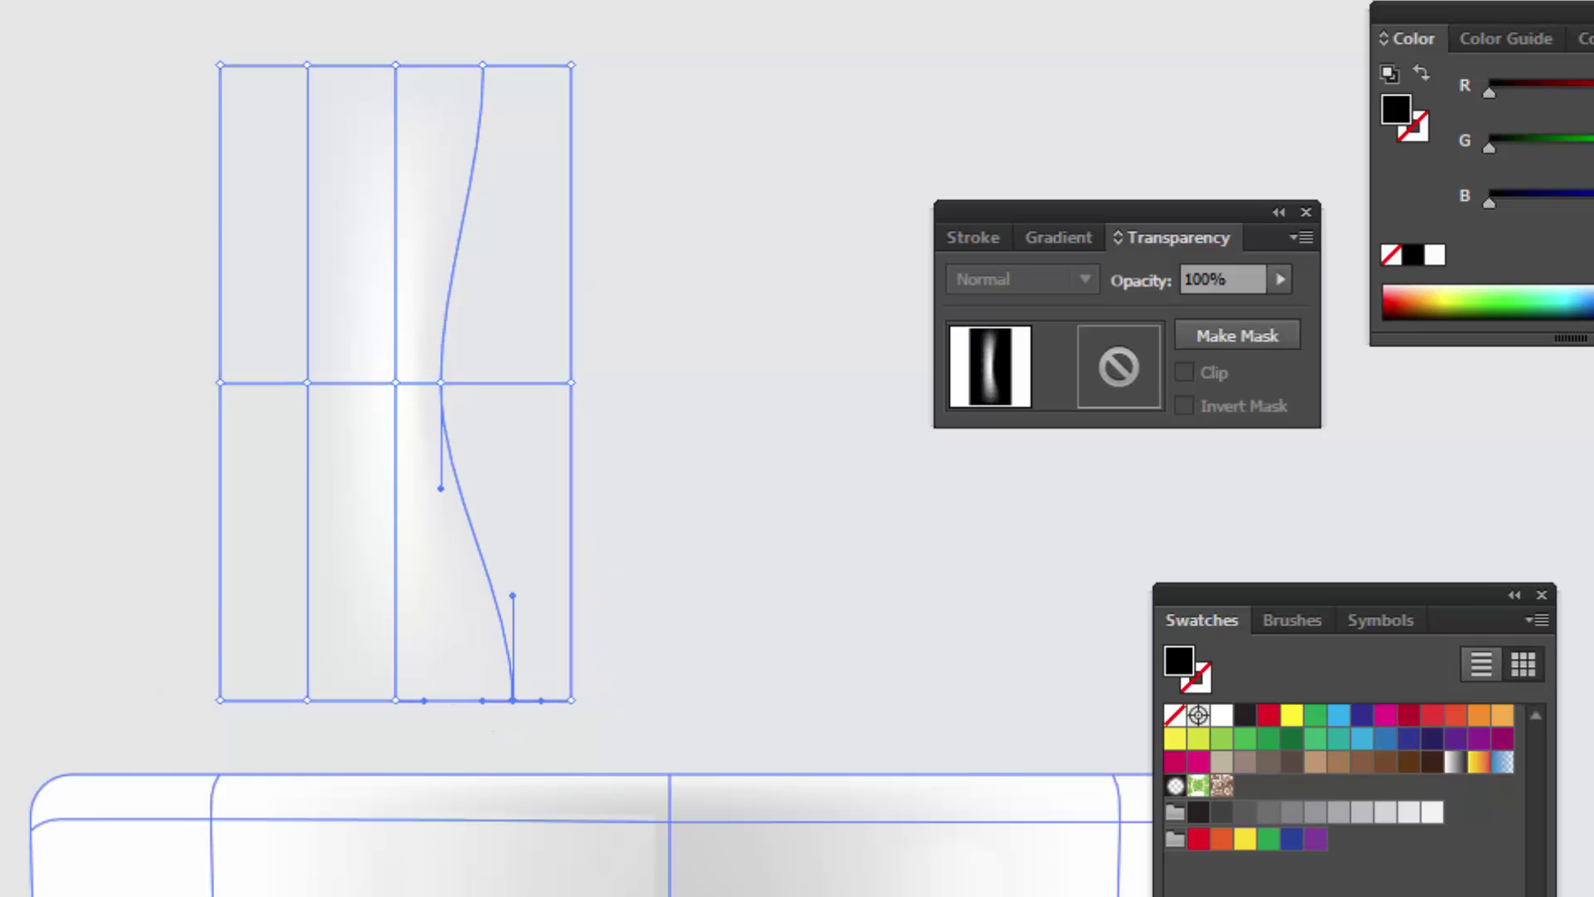
left_click(365, 99)
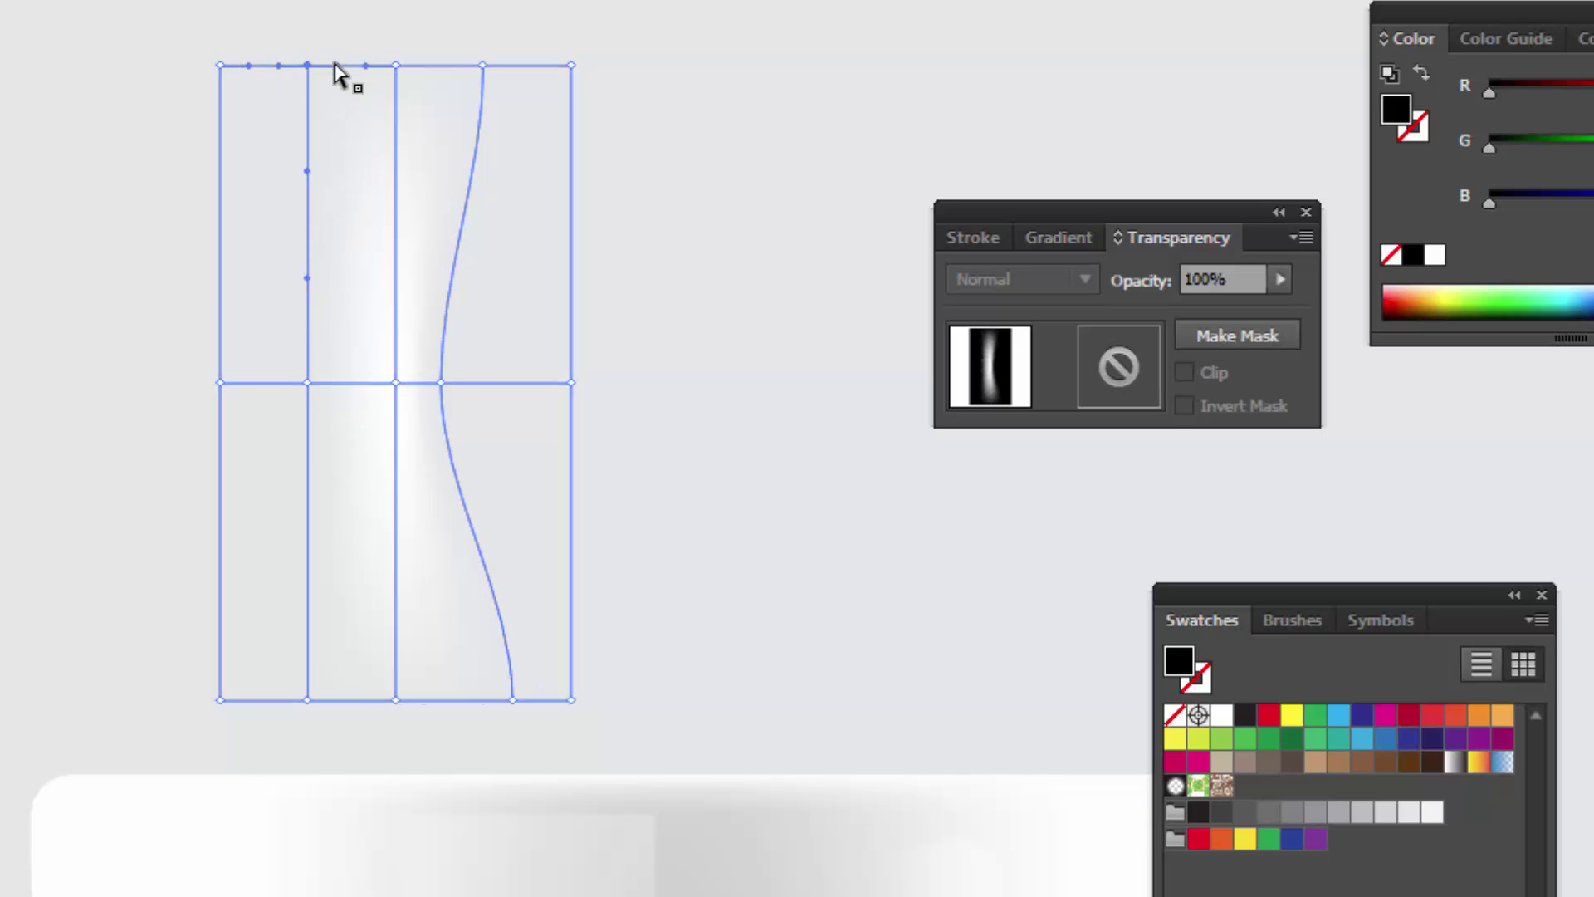
left_click_drag(307, 66, 96, 66)
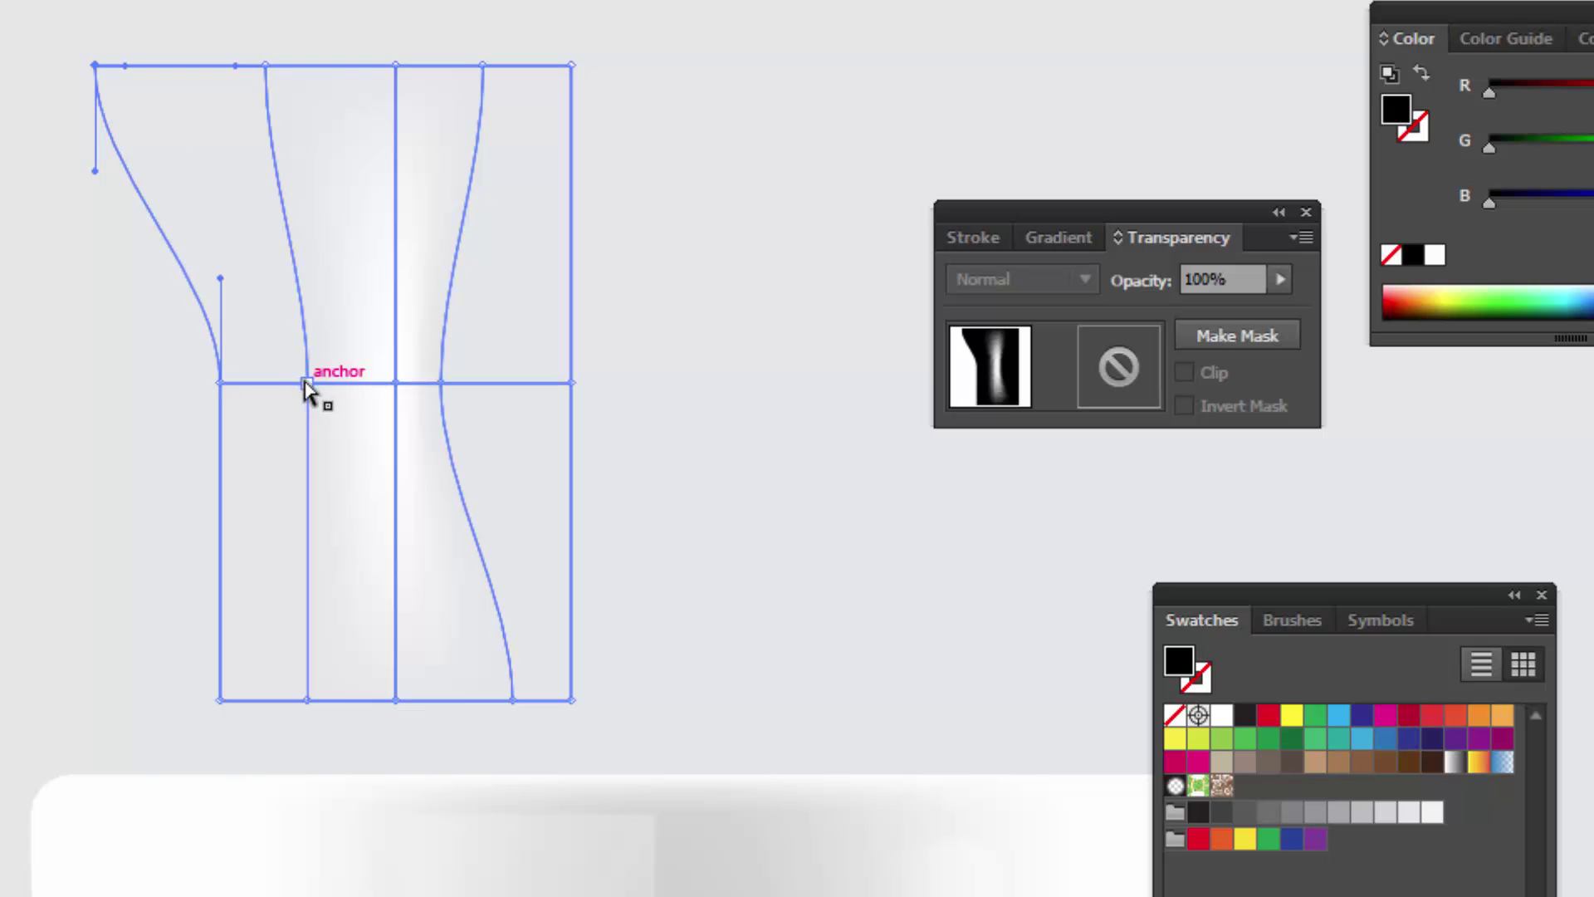
left_click_drag(307, 383, 331, 383)
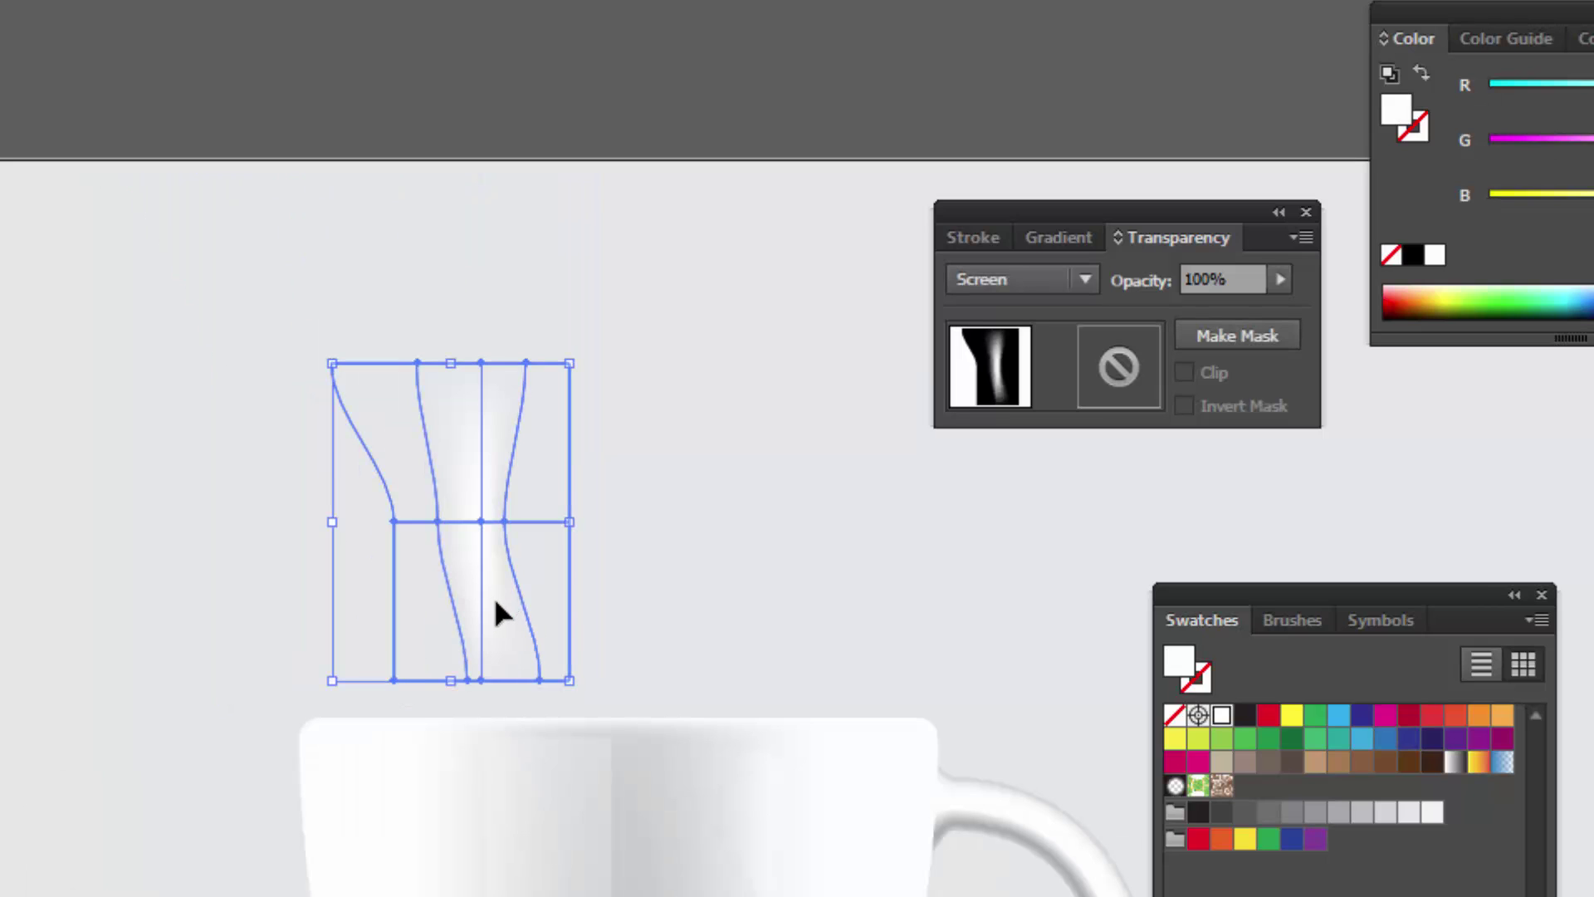
left_click(844, 545)
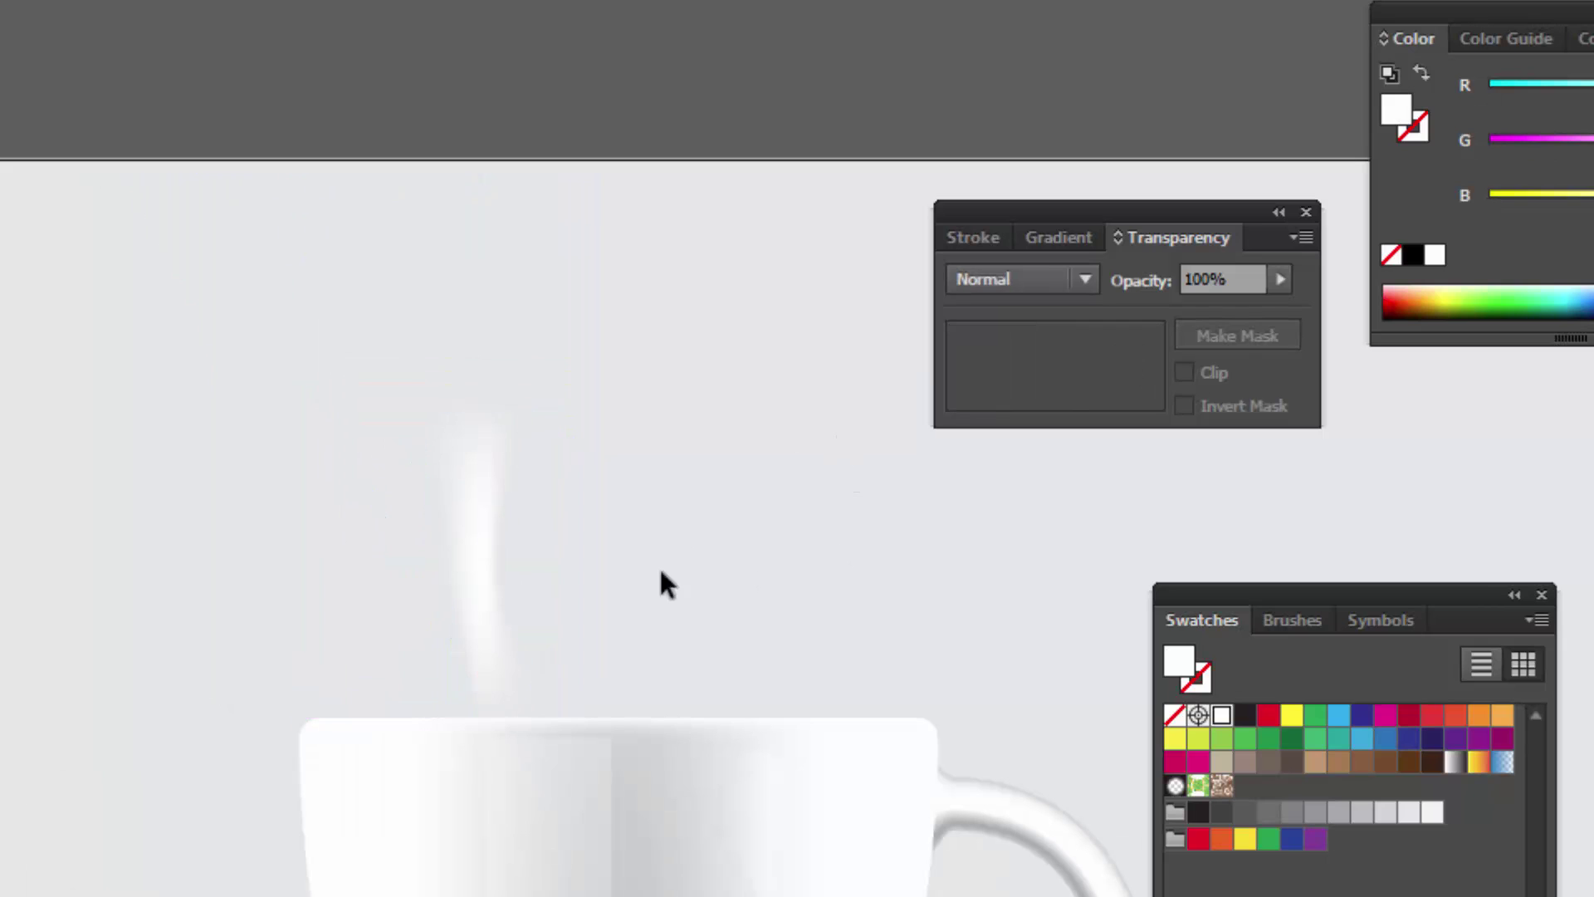
Alt-drag a copy of the steam wisp to the right and zoom in on it.
left_click(484, 558)
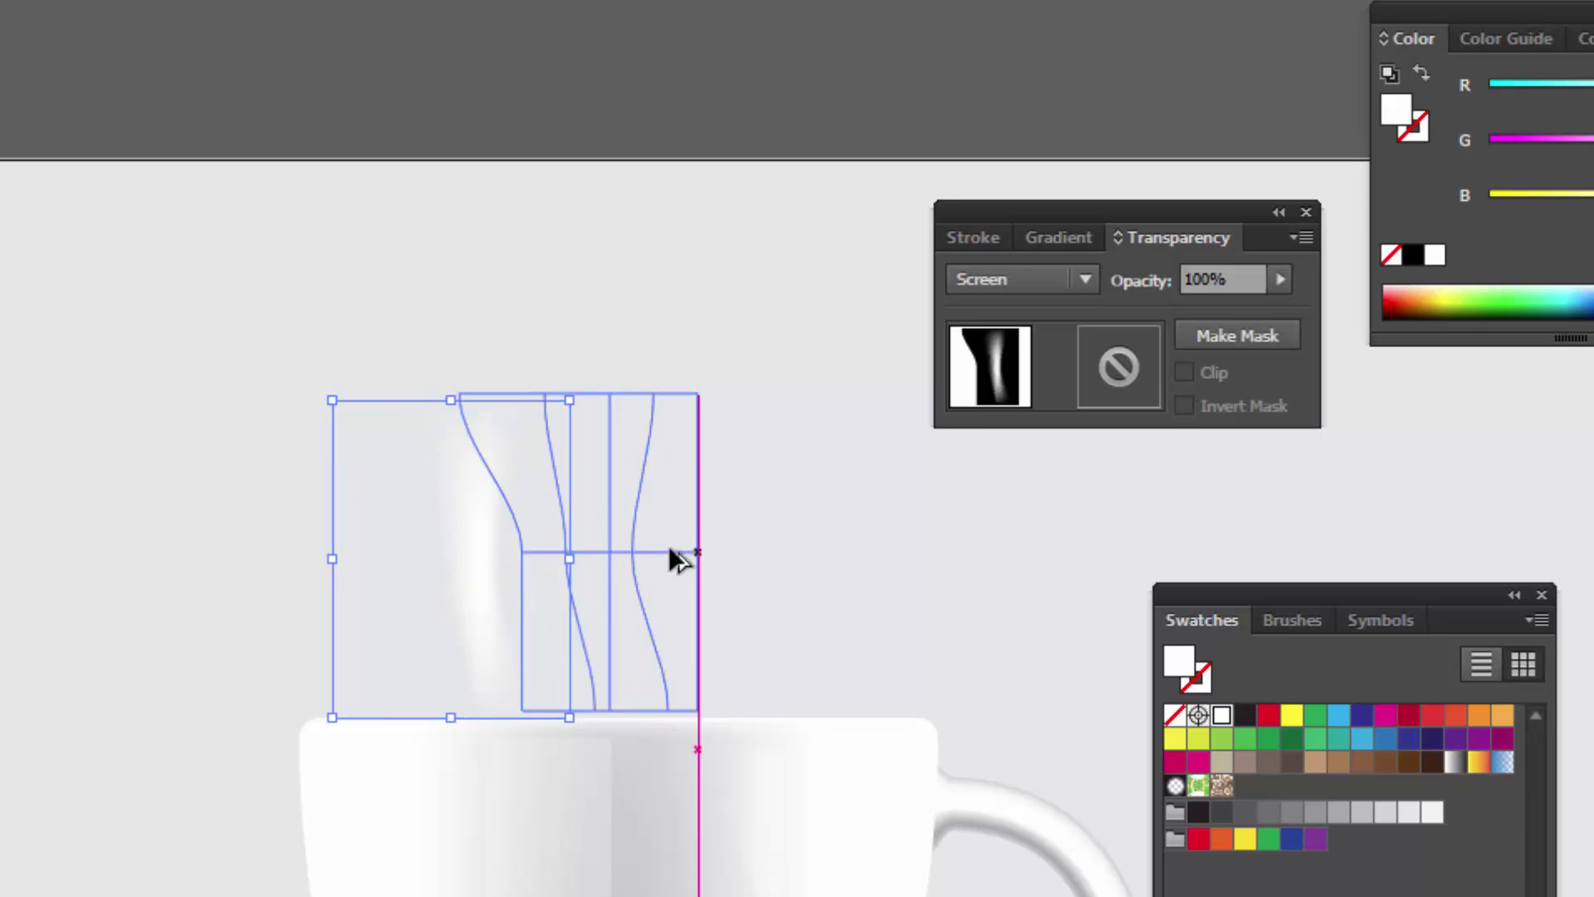
left_click_drag(472, 573, 713, 555)
left_click_drag(940, 596, 831, 580)
key("ctrl+equal")
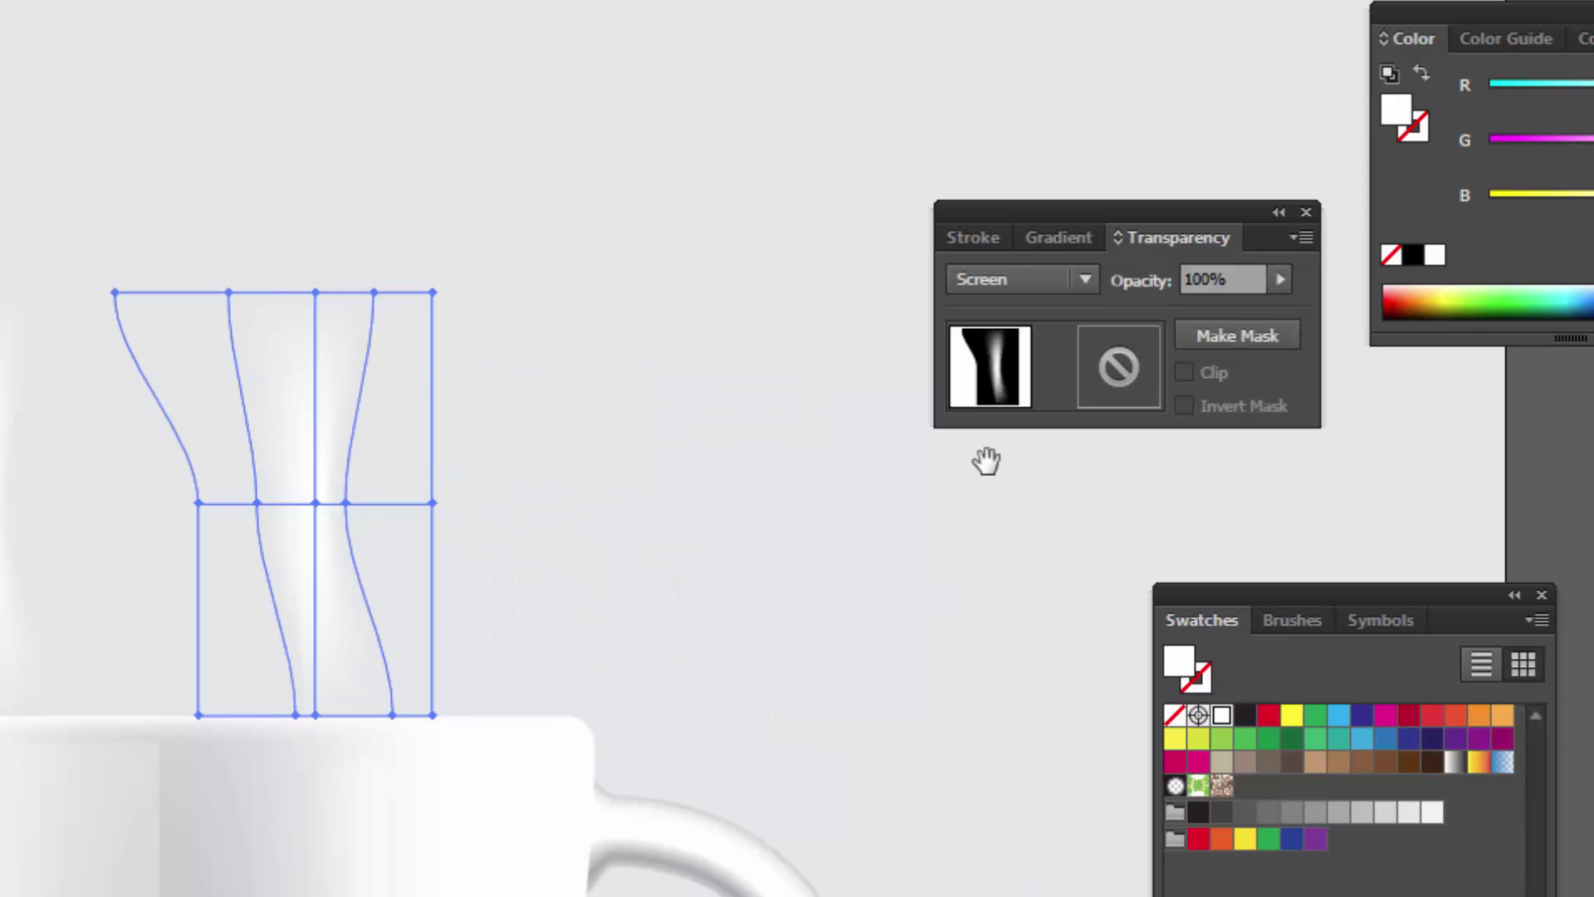
left_click_drag(423, 570, 606, 538)
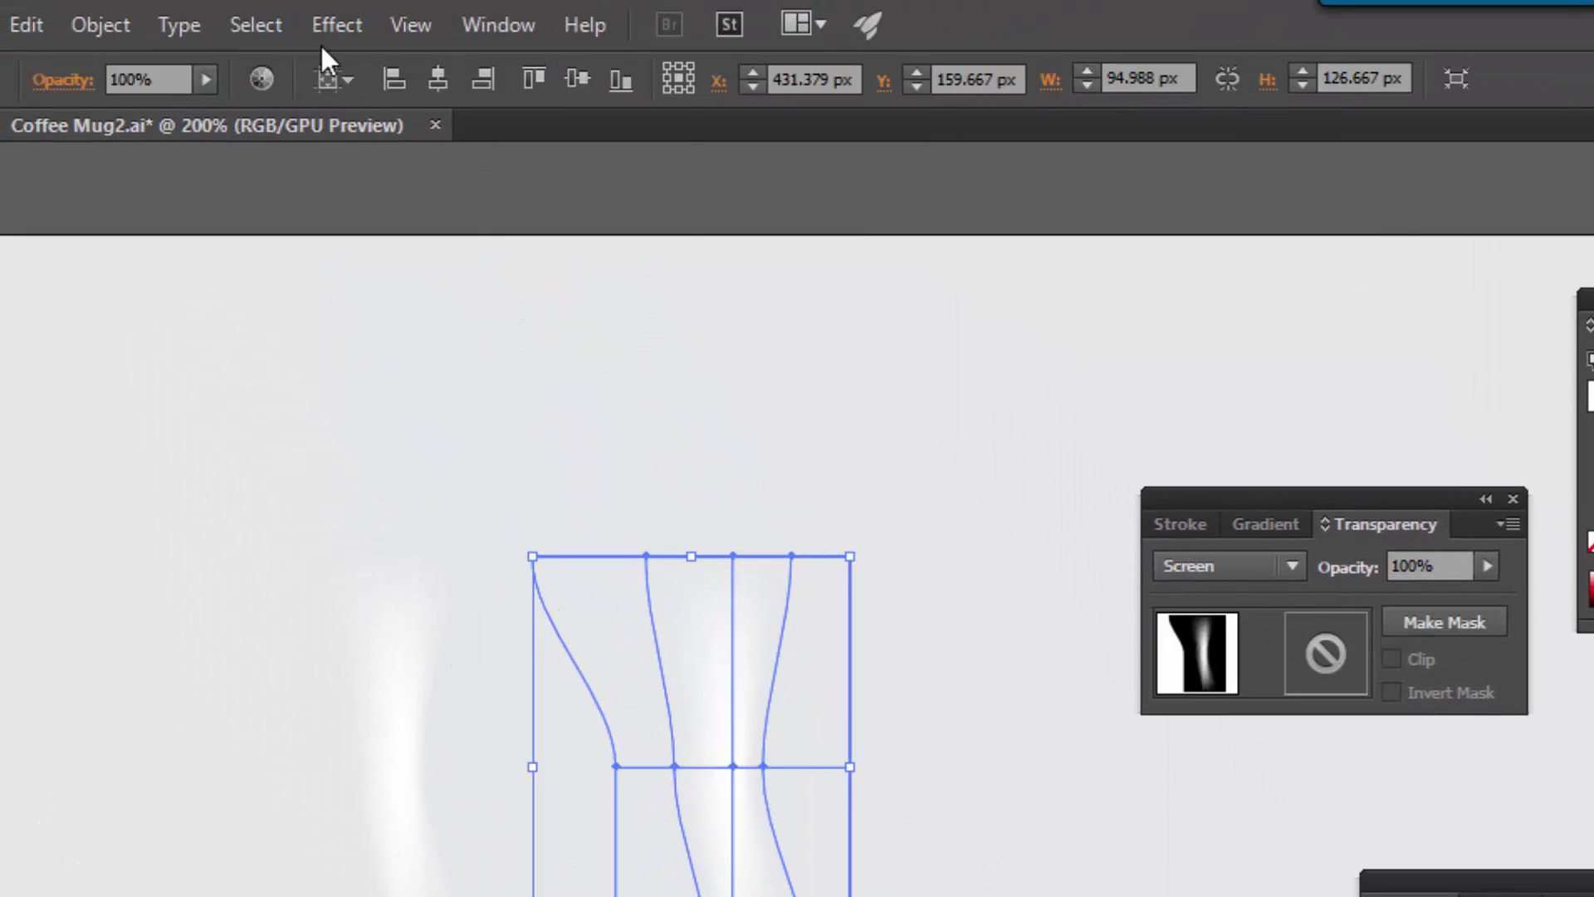
left_click(341, 23)
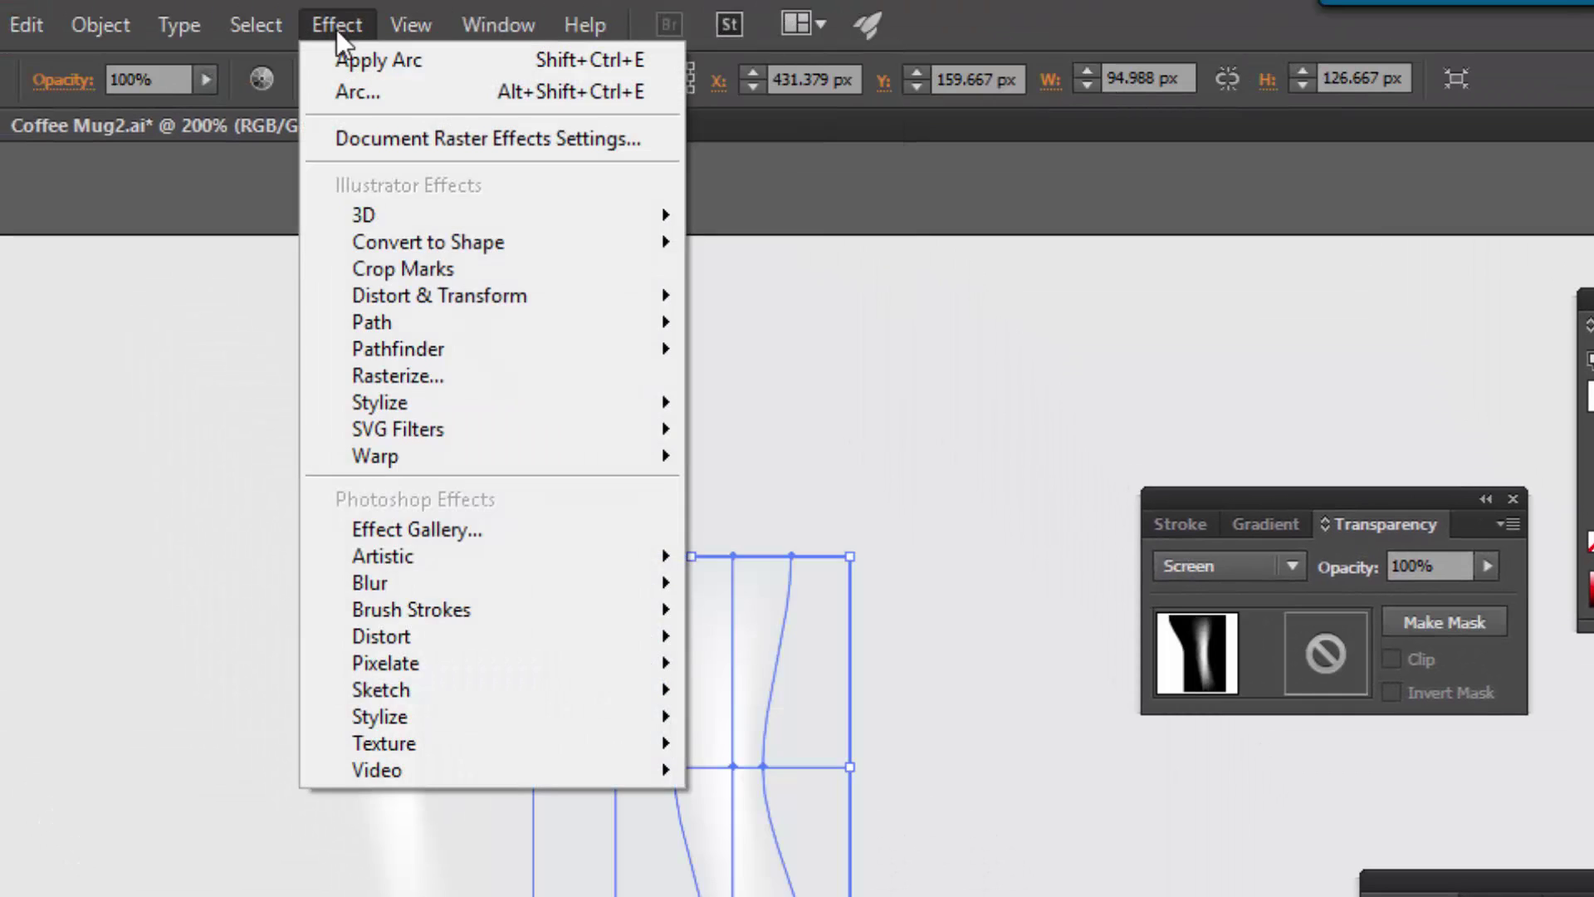
mouse_move(498, 296)
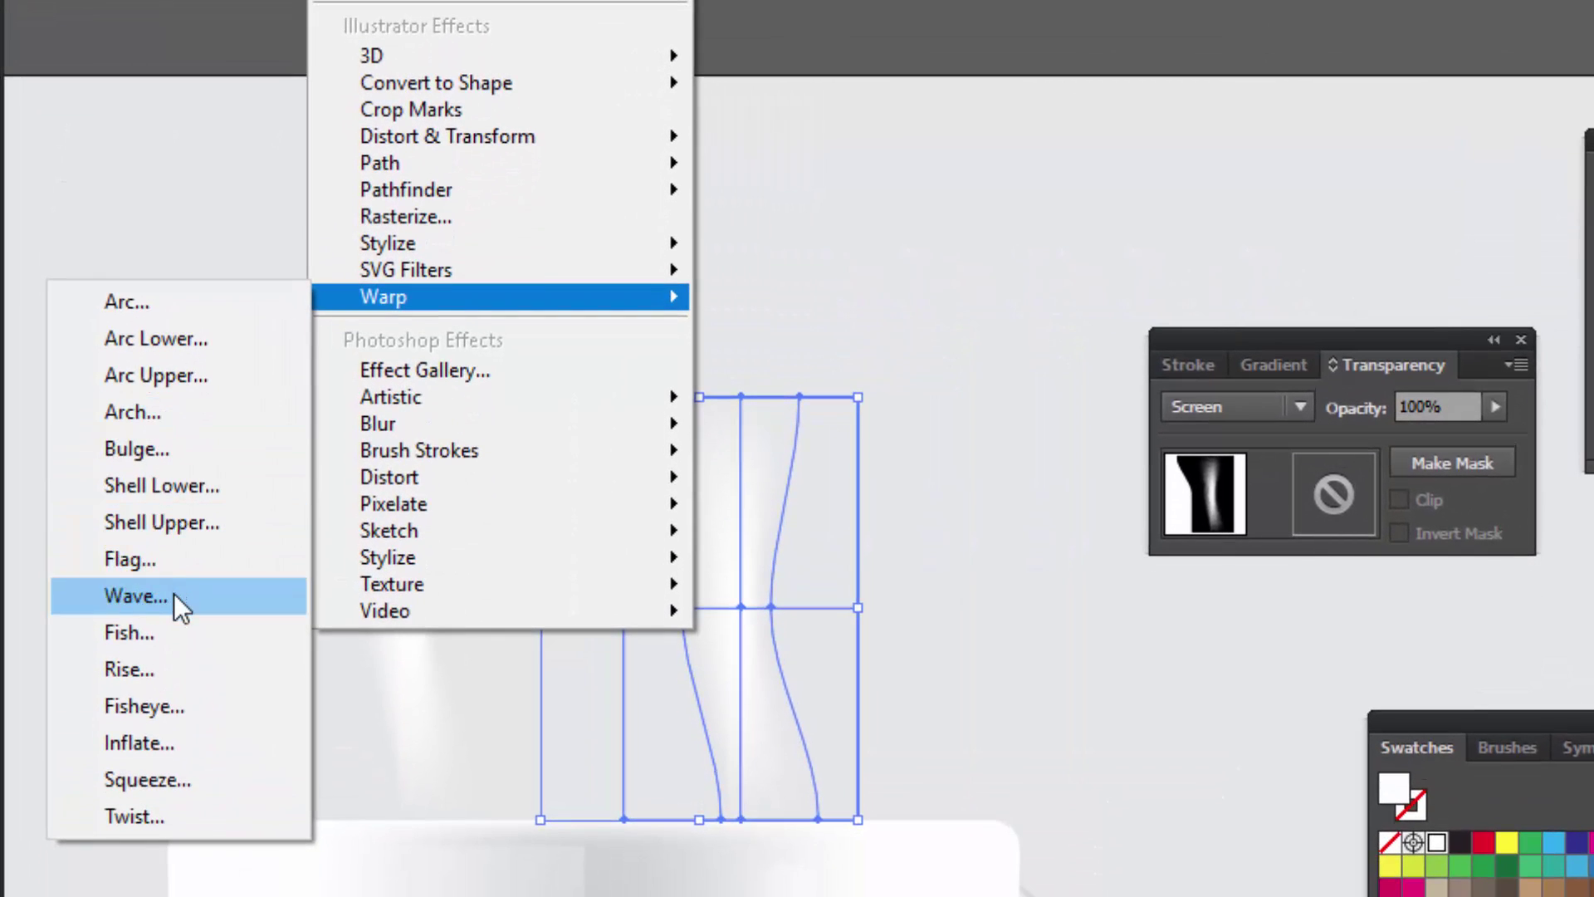
Apply a vertical Wave warp to the copied wisp: Bend -43%, Horizontal -55%, Vertical 84%.
left_click(176, 605)
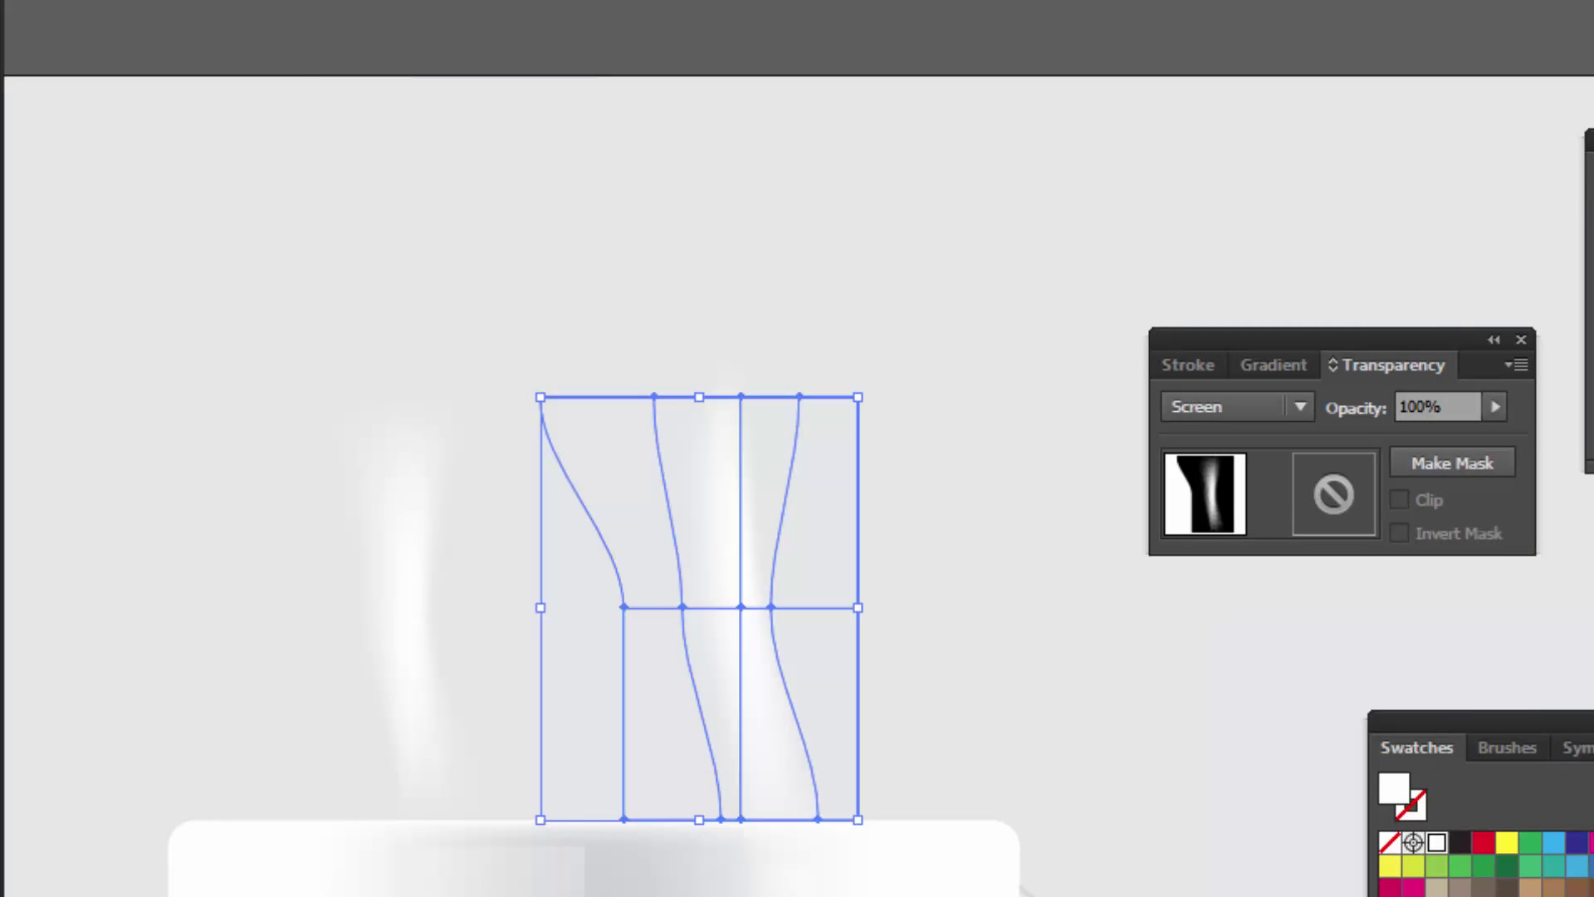
left_click(1299, 361)
left_click(1268, 406)
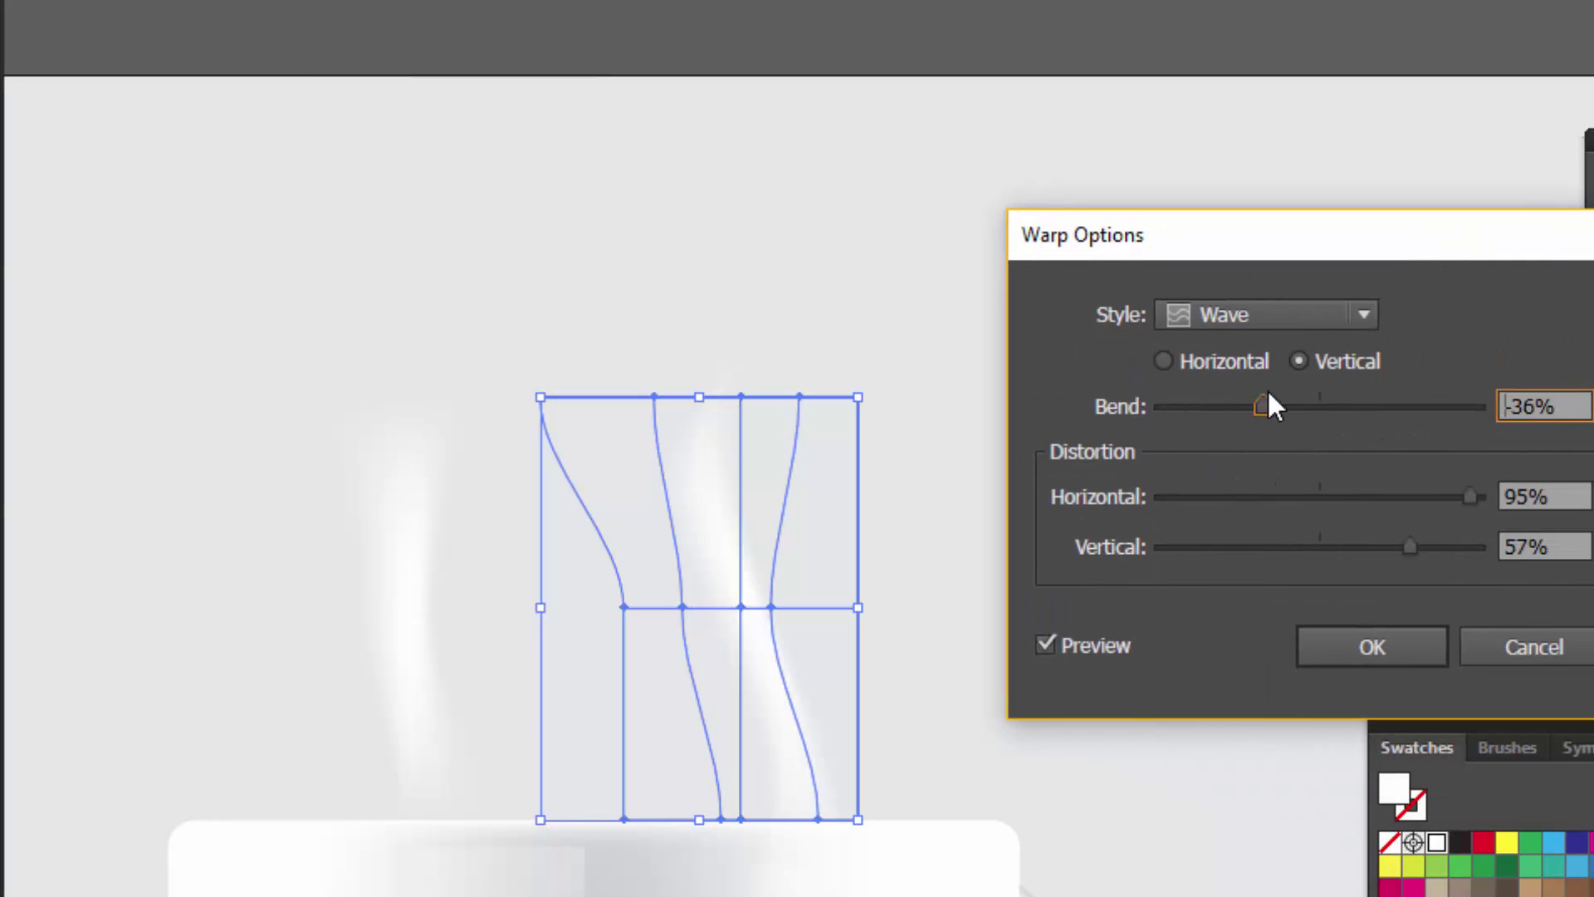
mouse_move(1267, 401)
left_mouse_down()
mouse_move(1210, 391)
mouse_move(1307, 410)
mouse_move(1316, 396)
left_mouse_up()
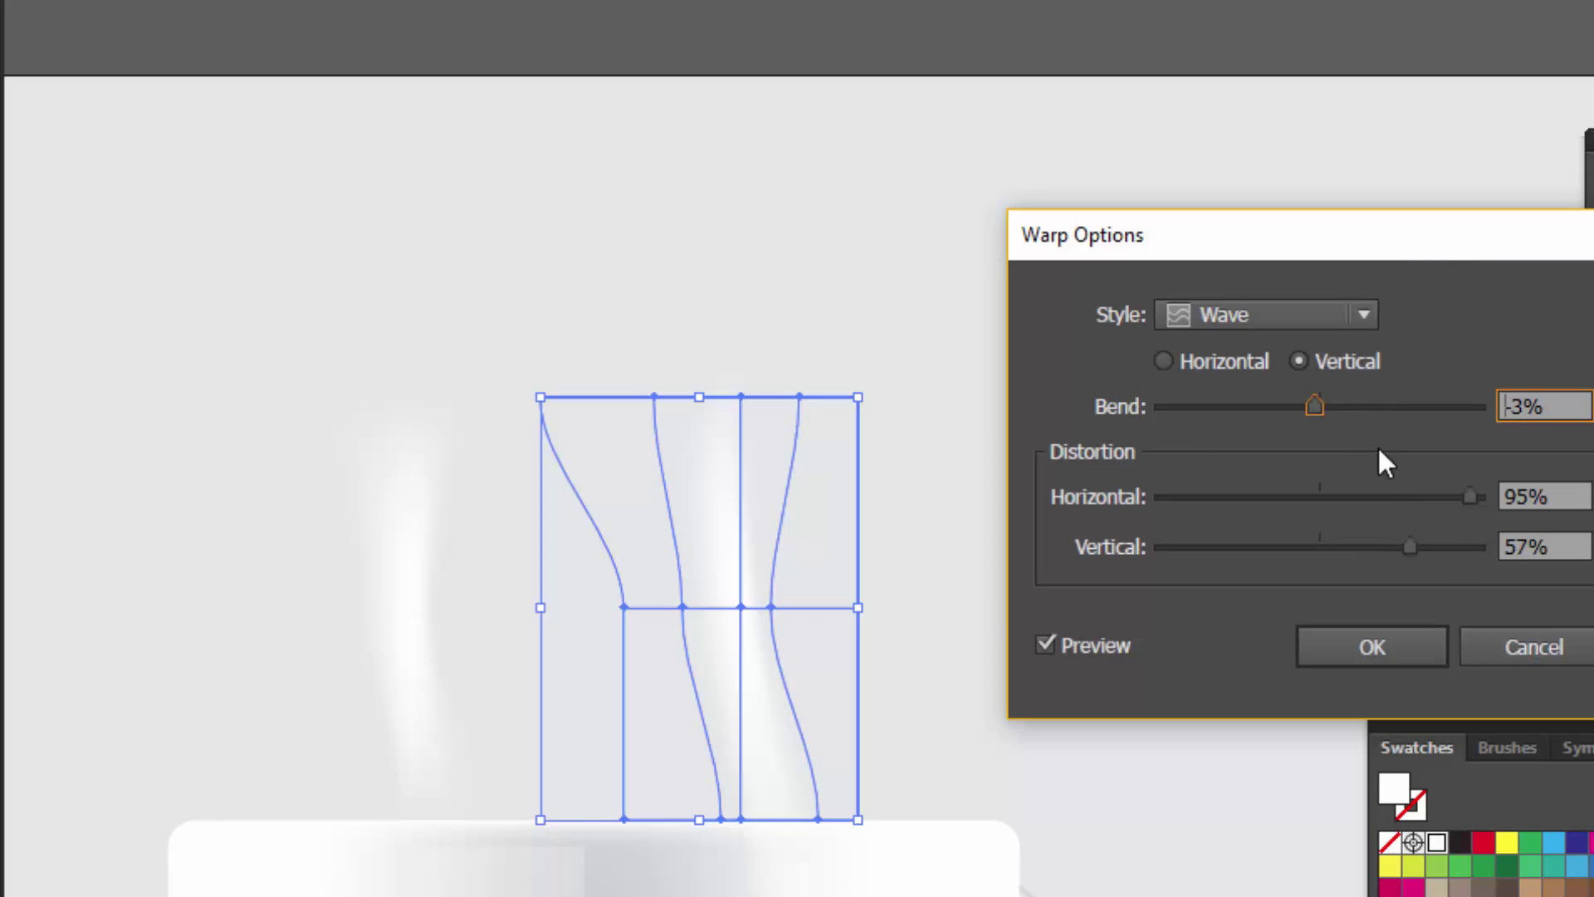
left_click_drag(1313, 406, 1252, 407)
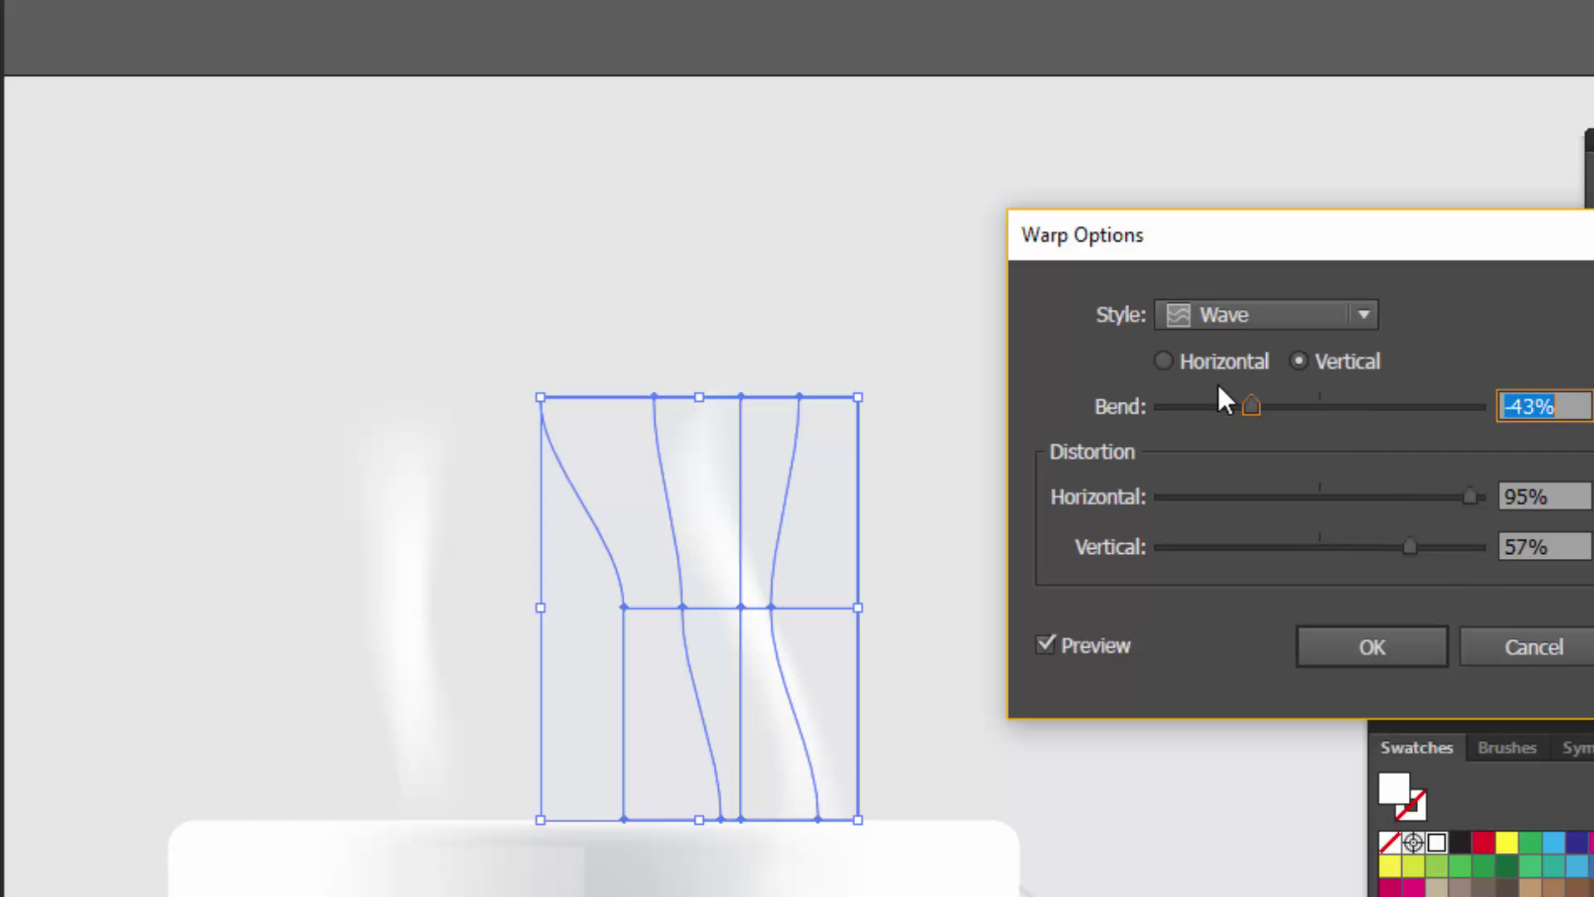
mouse_move(1331, 498)
left_mouse_down()
mouse_move(1212, 490)
mouse_move(1233, 496)
left_mouse_up()
left_click_drag(1409, 546, 1453, 546)
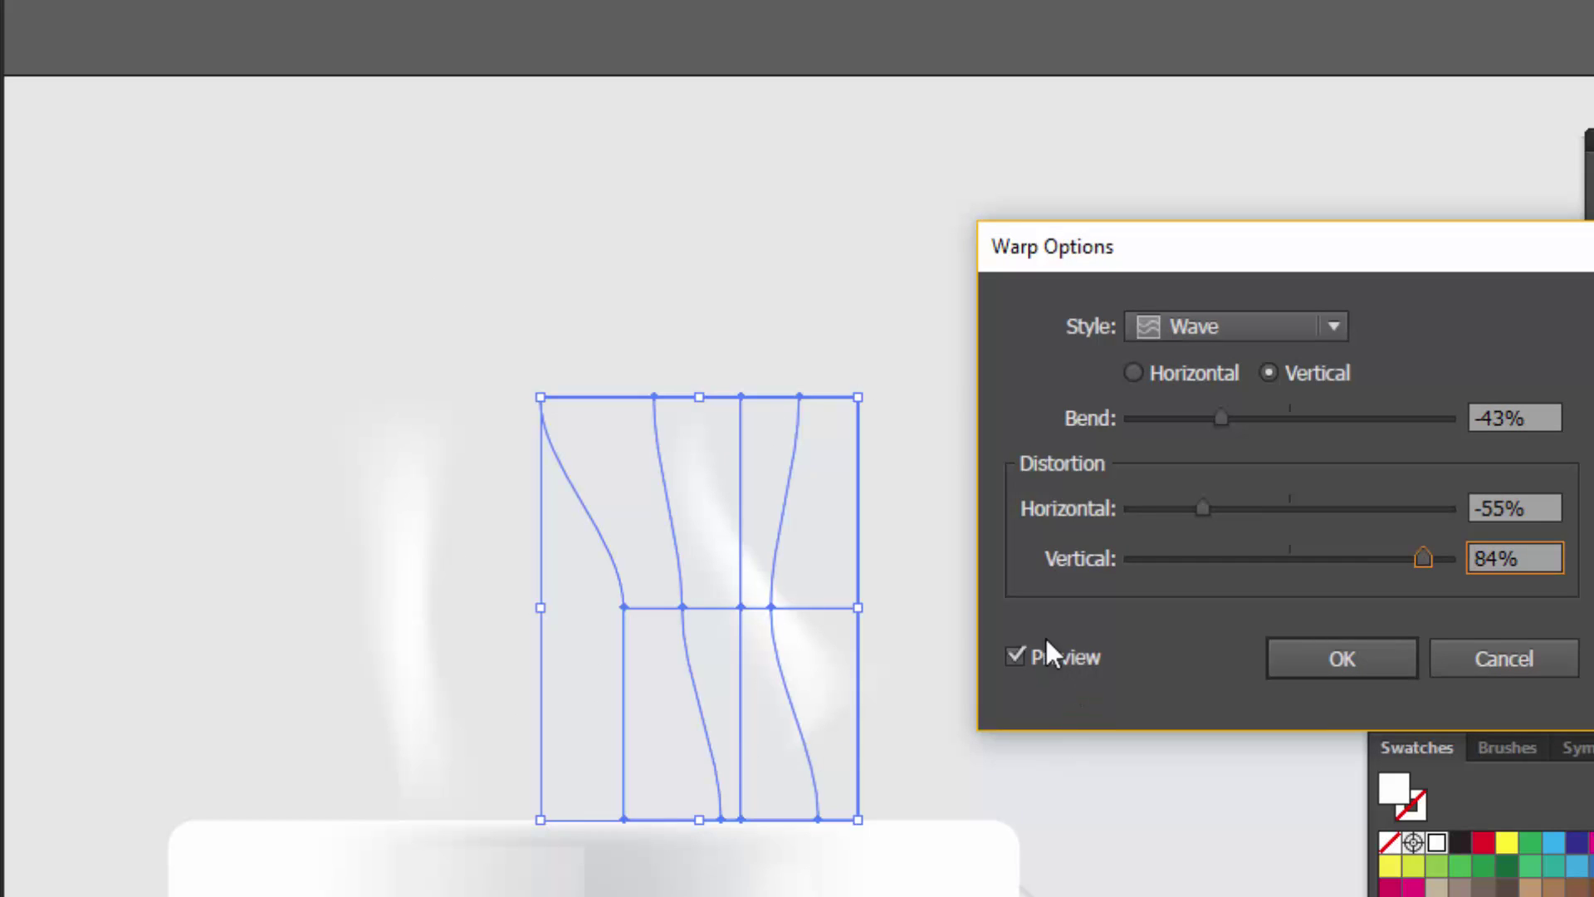
left_click(1308, 656)
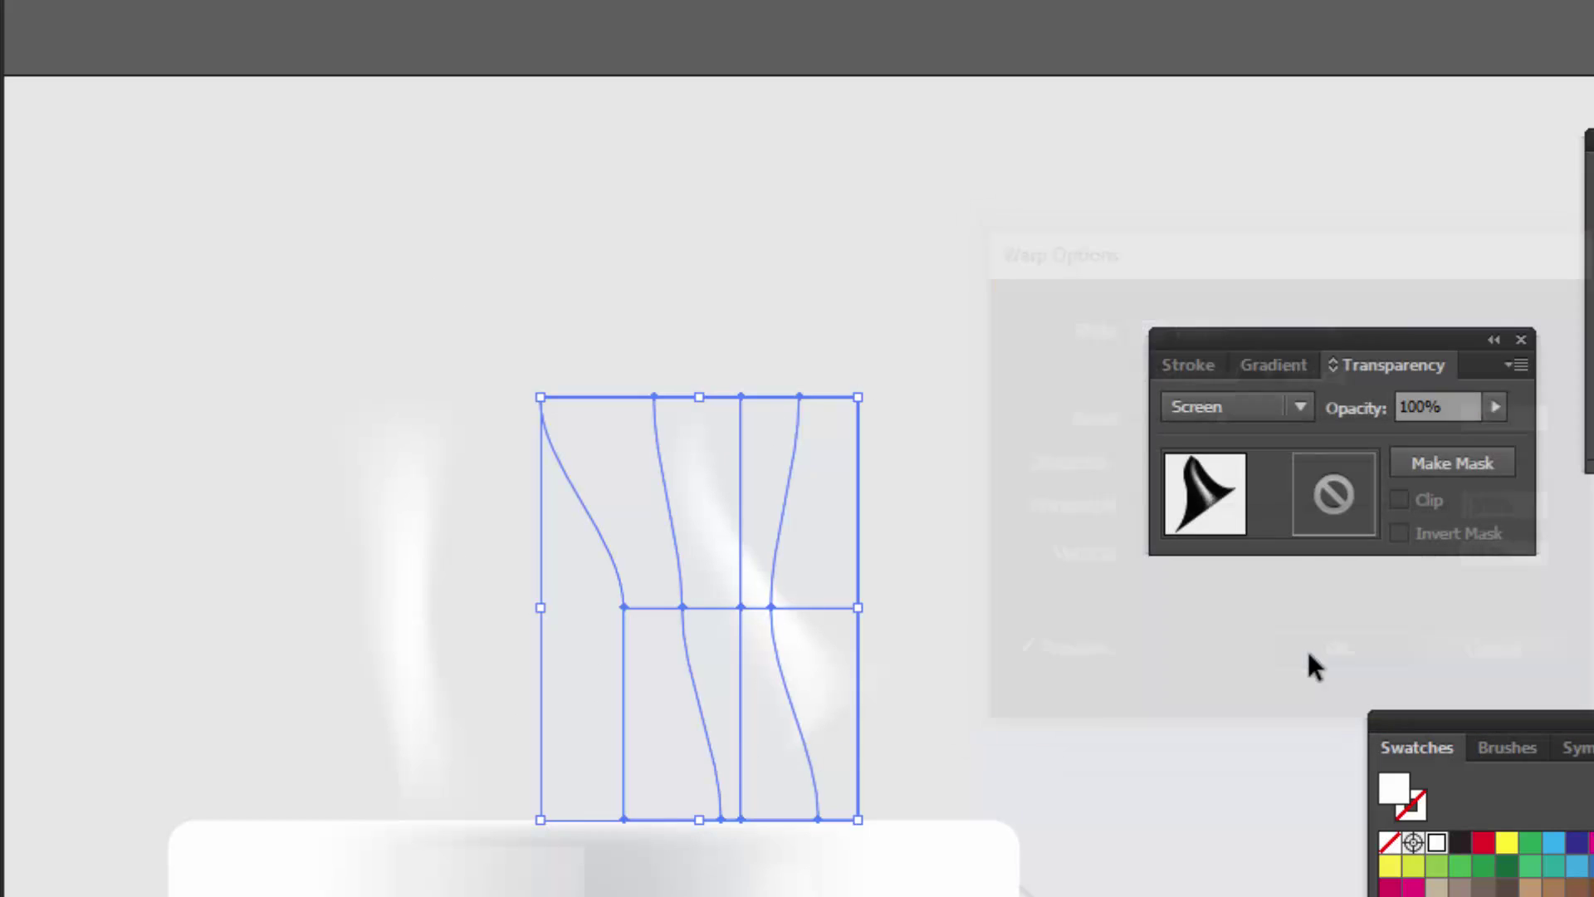
left_click(1086, 638)
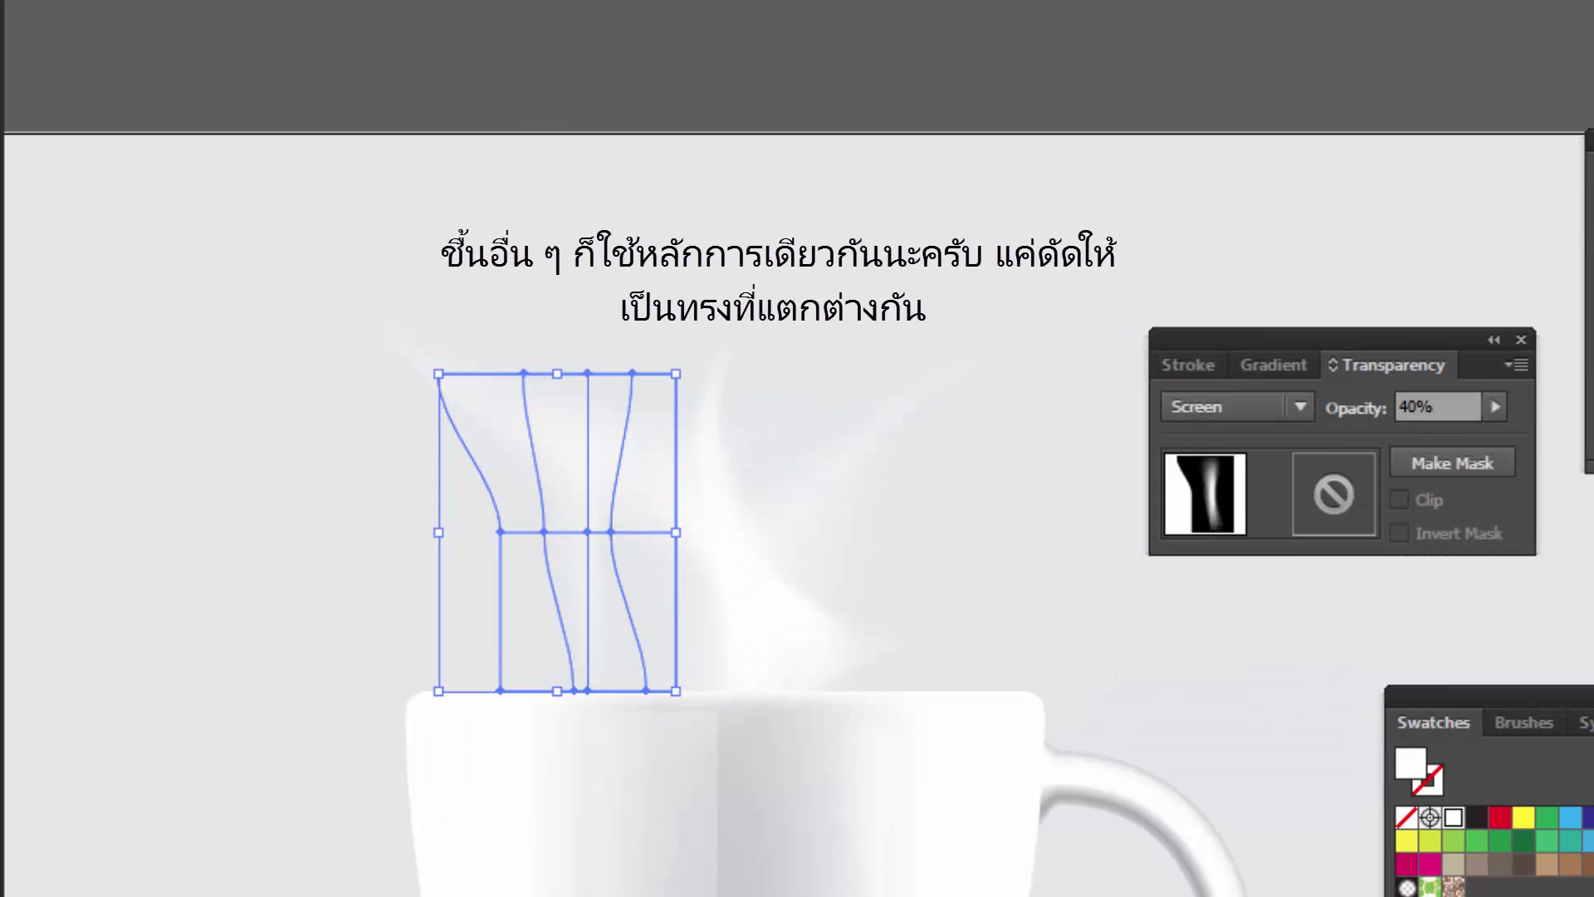
Select the warped steam wisp and expand it with Object > Expand Appearance.
left_click(731, 148)
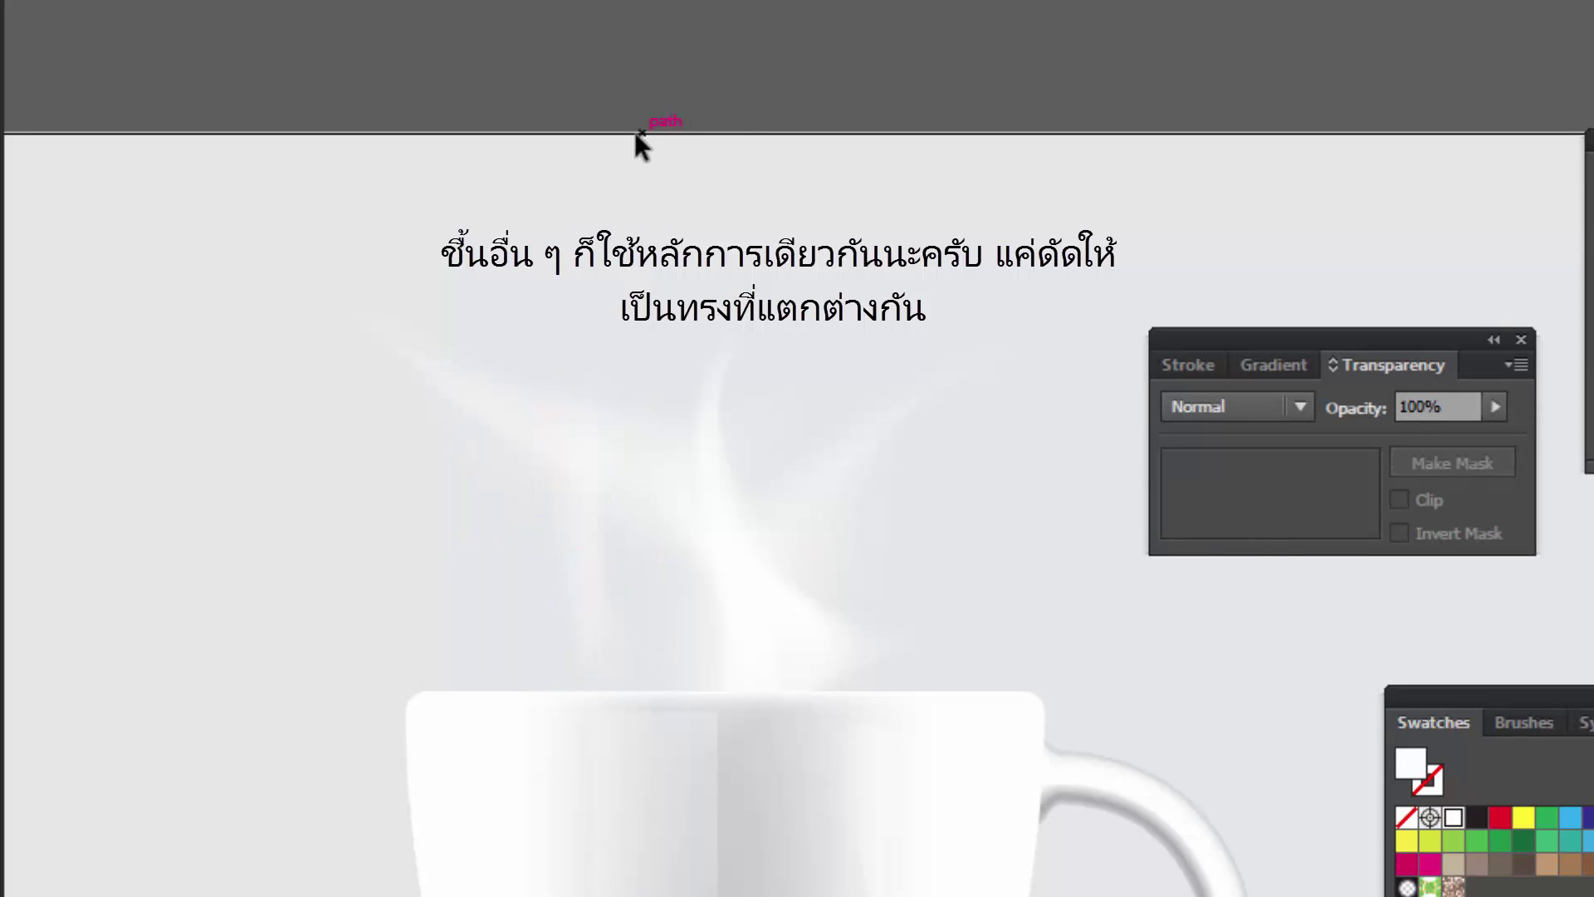
left_click_drag(295, 270, 905, 540)
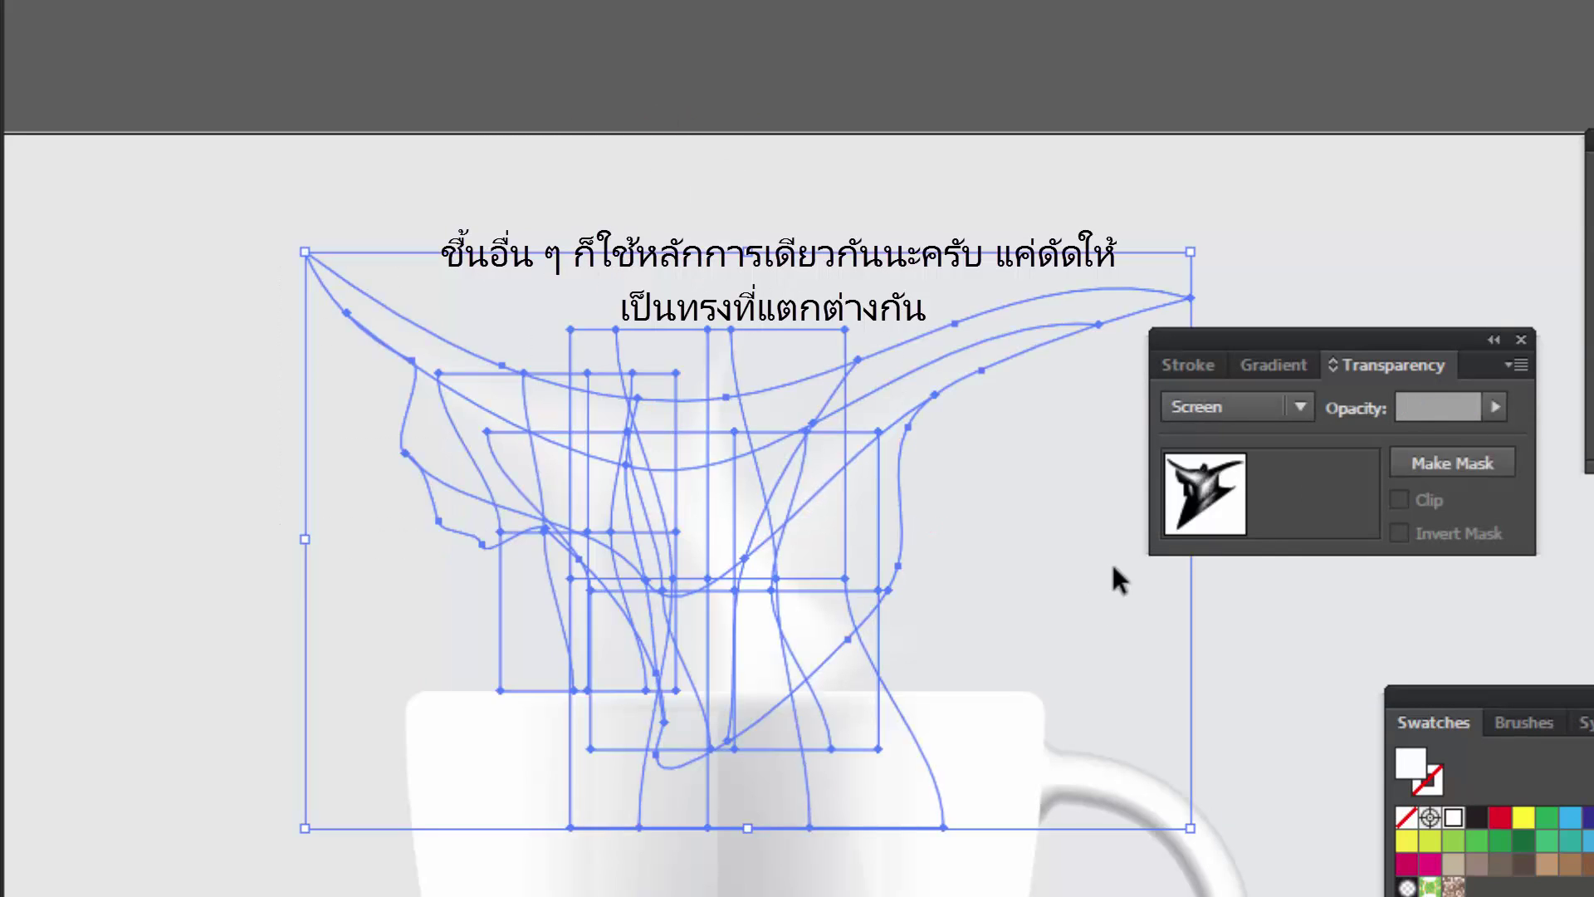
left_click(612, 651)
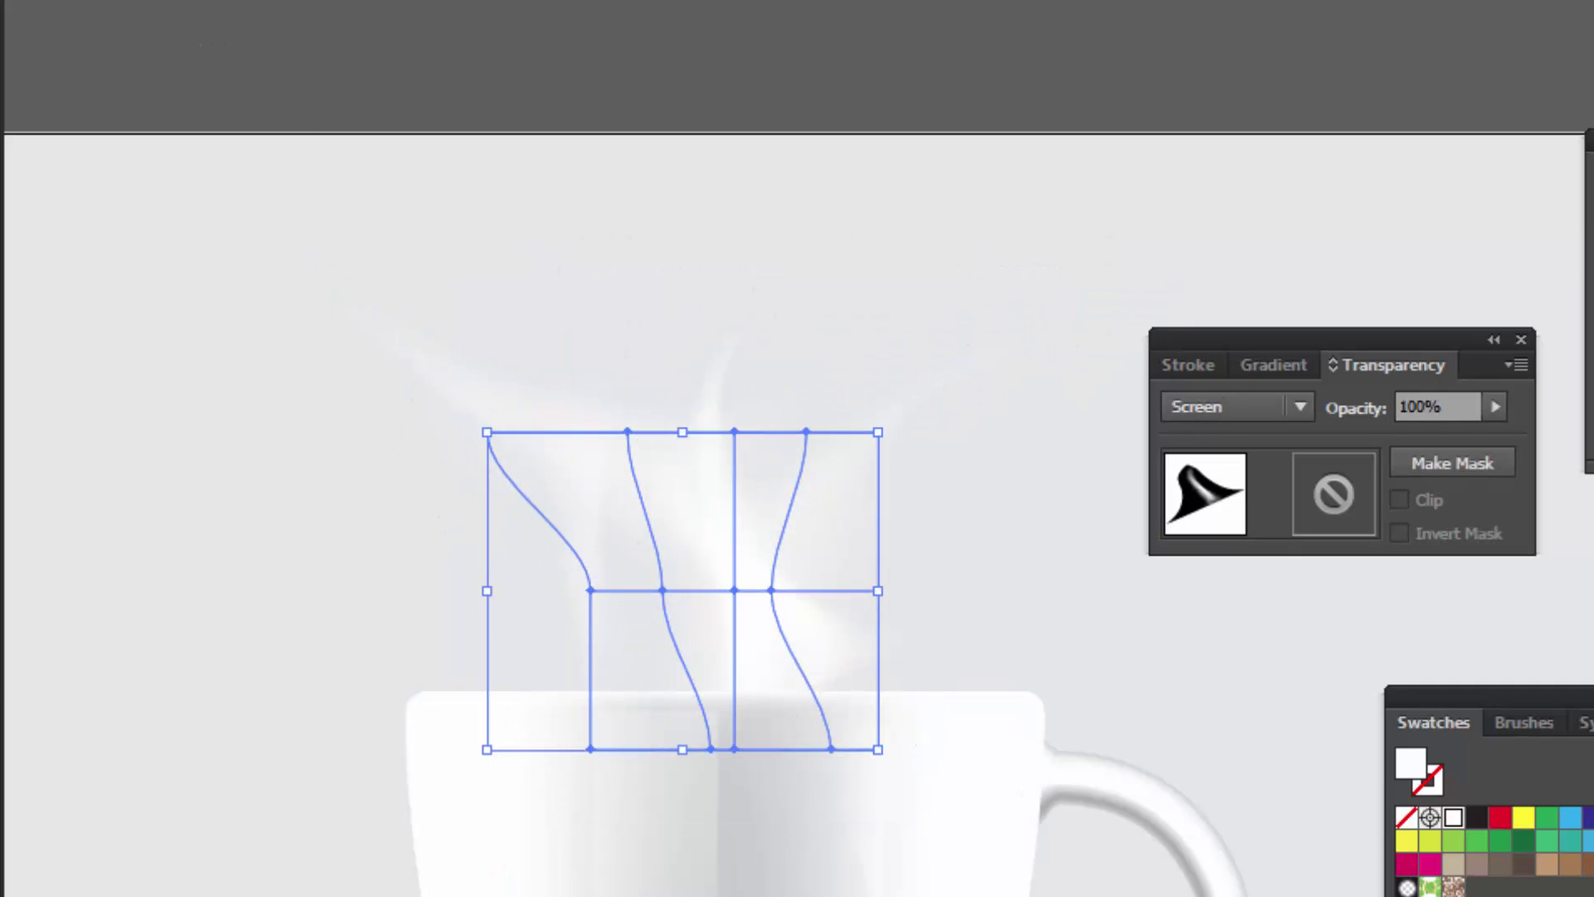
left_click(96, 1)
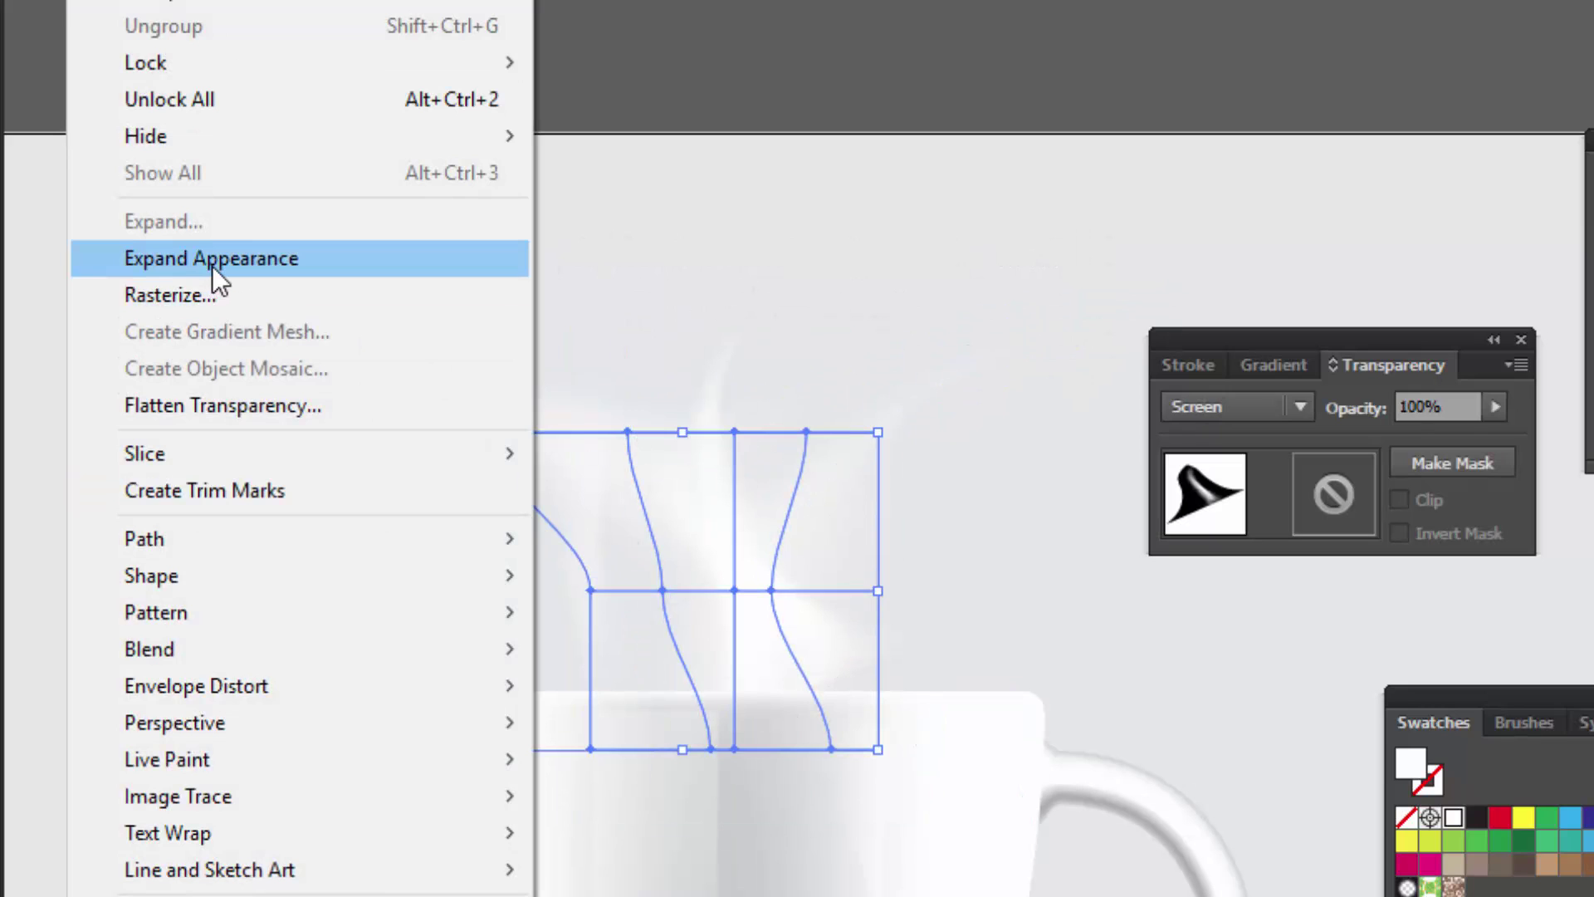
left_click(211, 259)
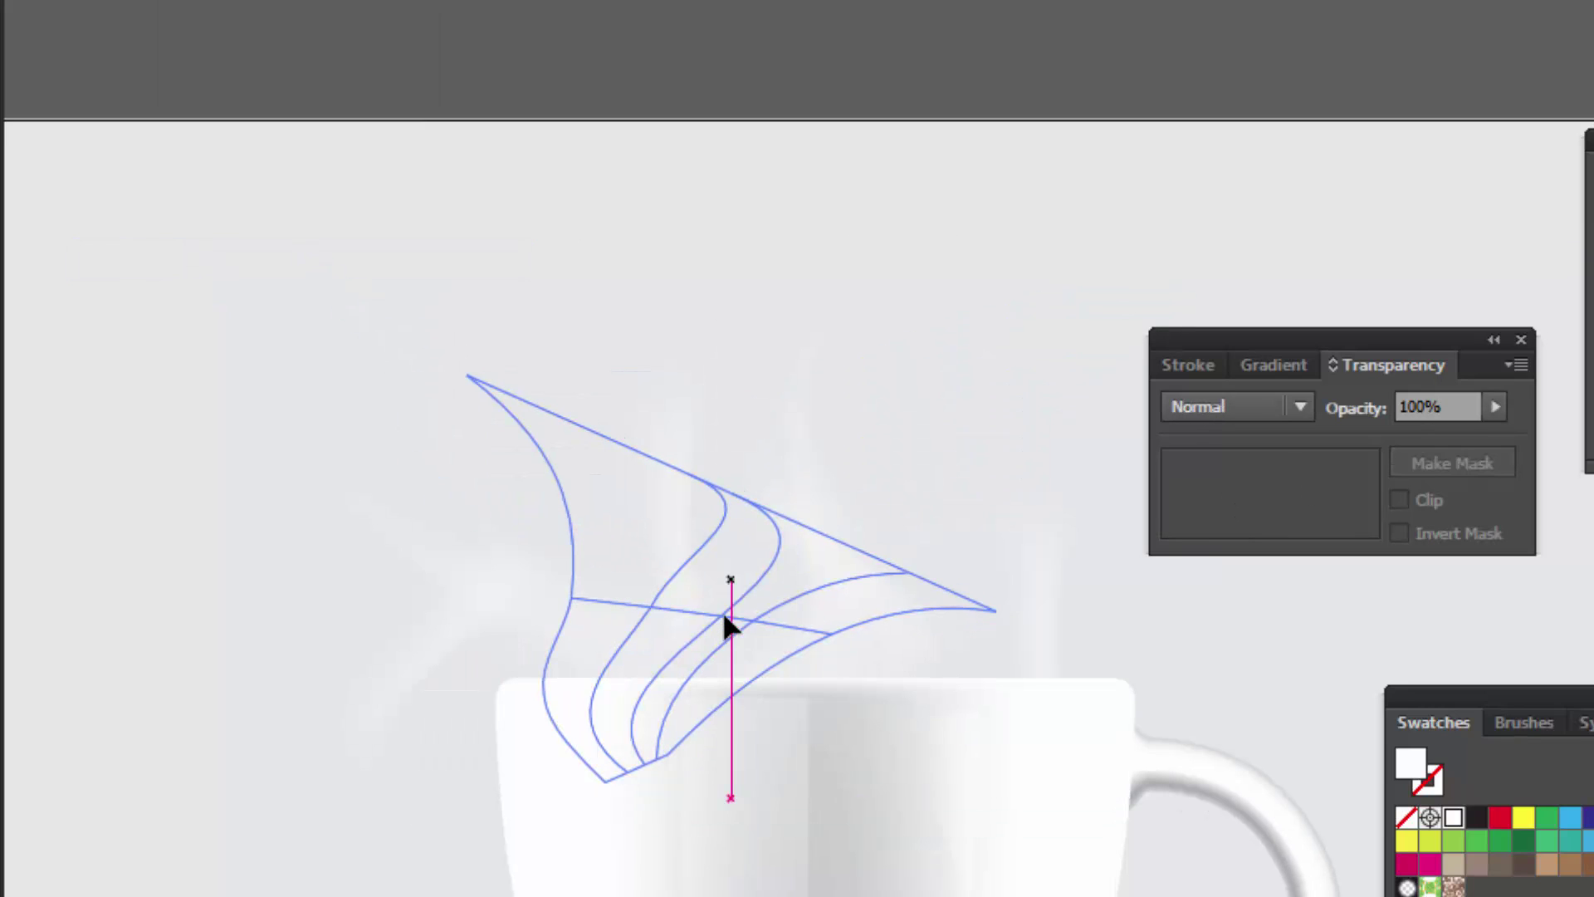
left_click(762, 581)
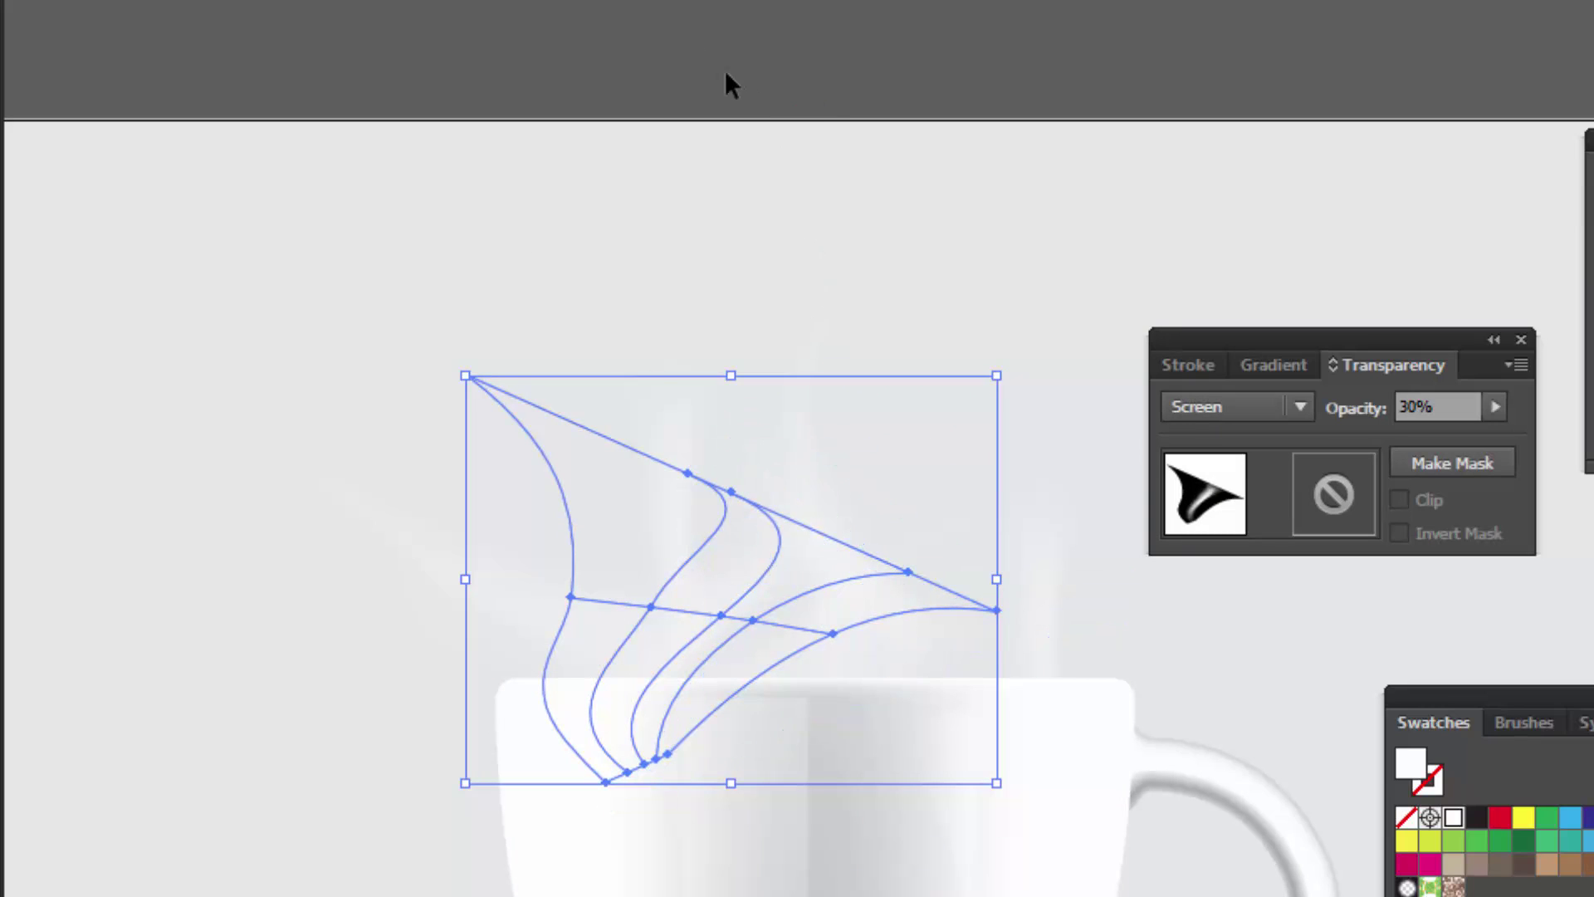
Deselect and zoom out to review the layered, translucent steam plumes above the mug.
left_click(1185, 206)
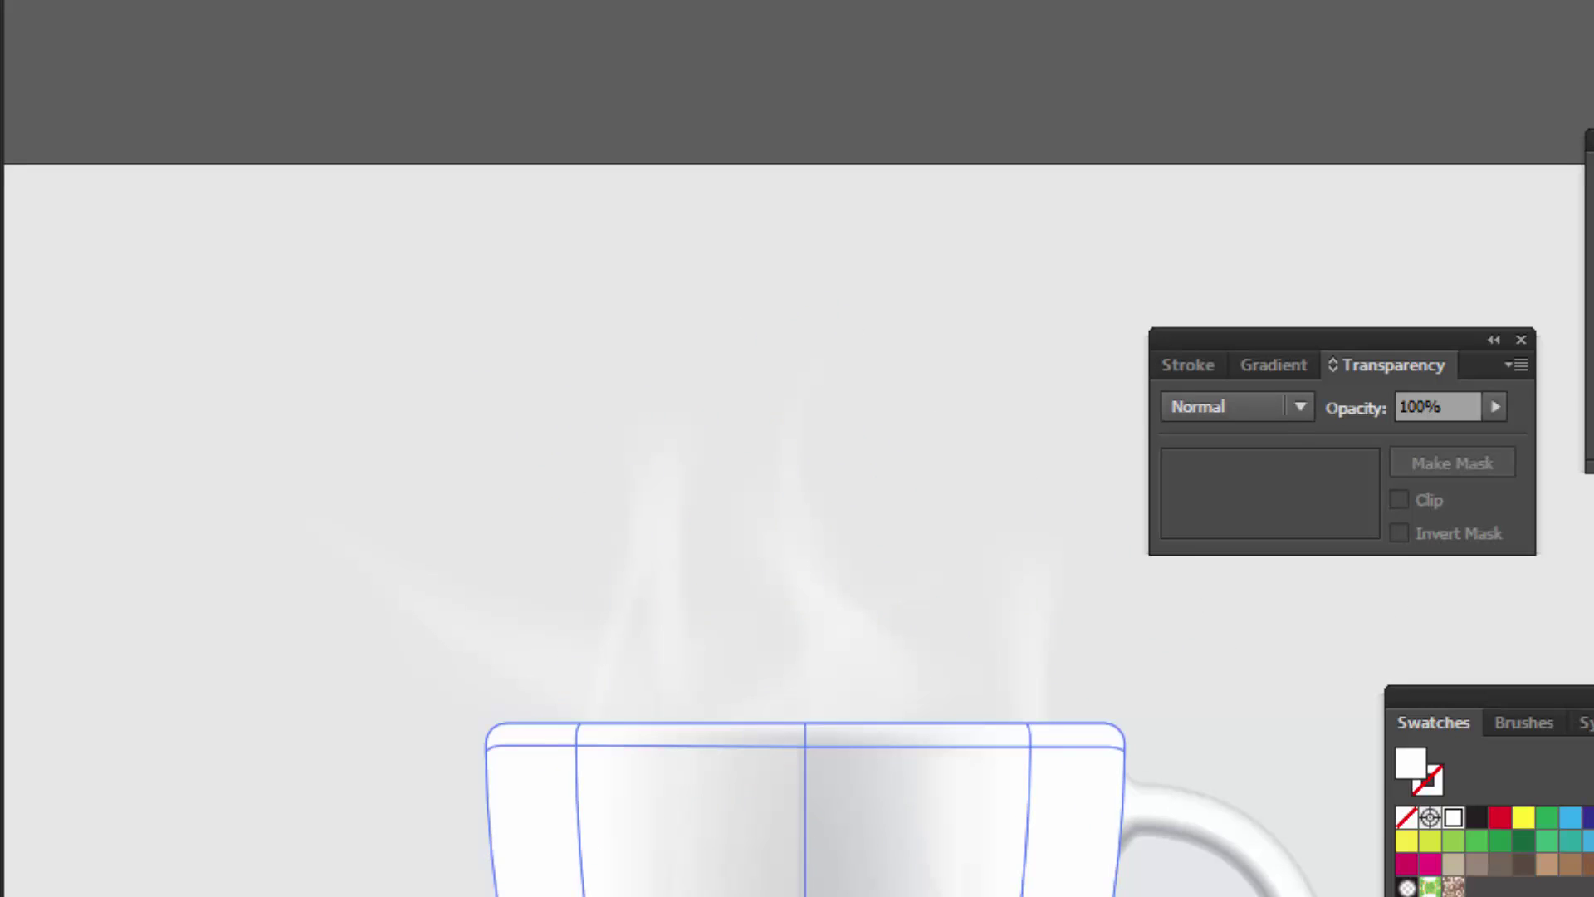
scroll(919, 616, "down", 2)
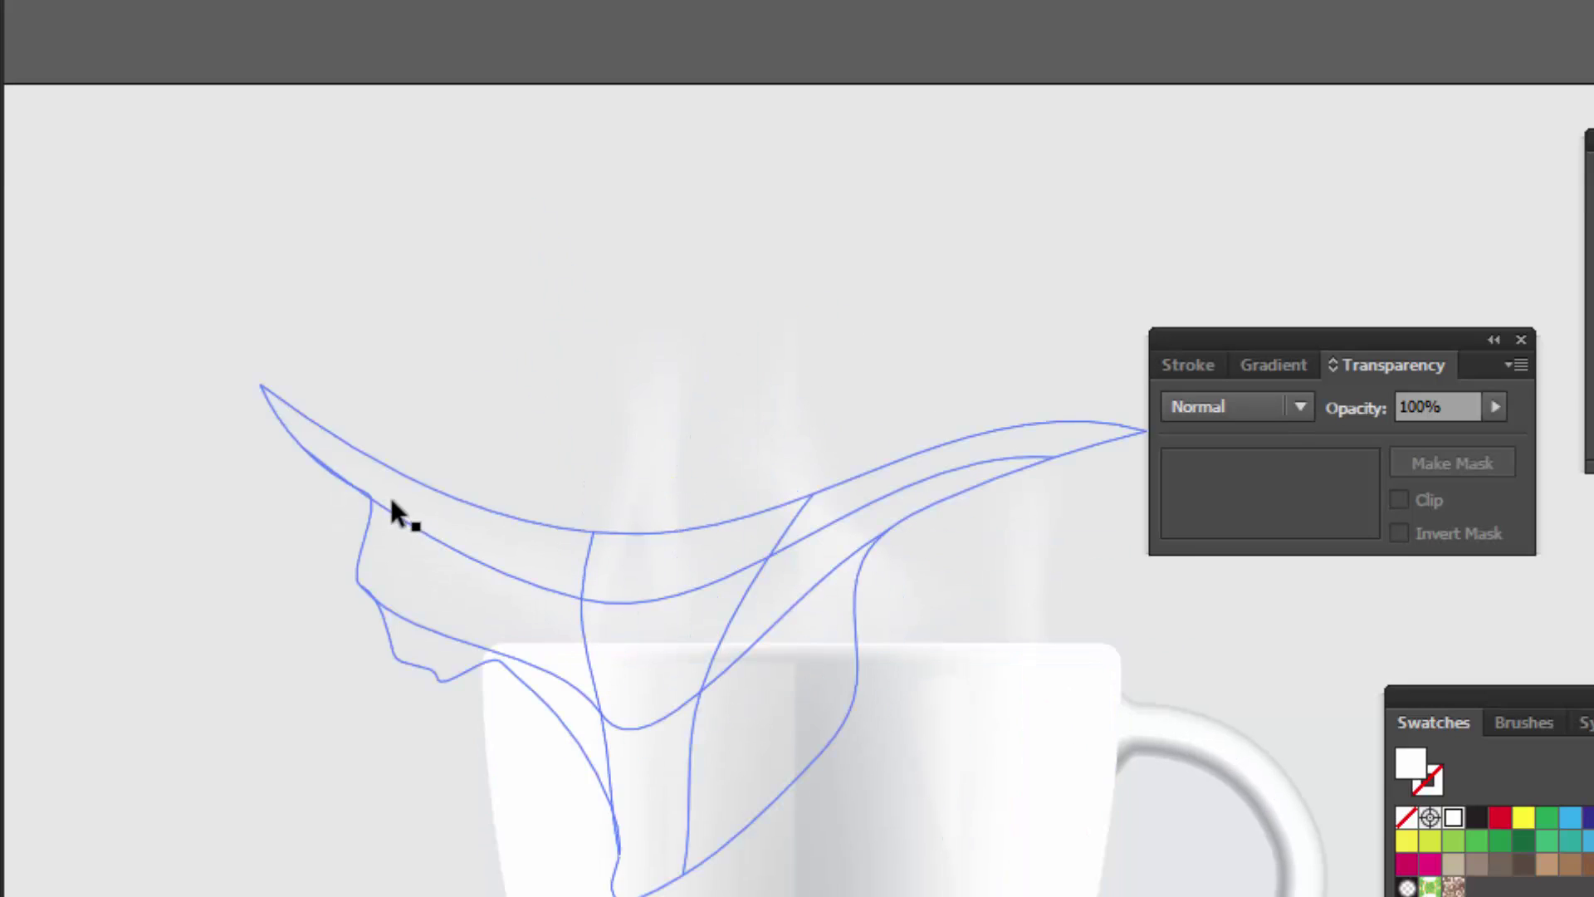
left_click(391, 510)
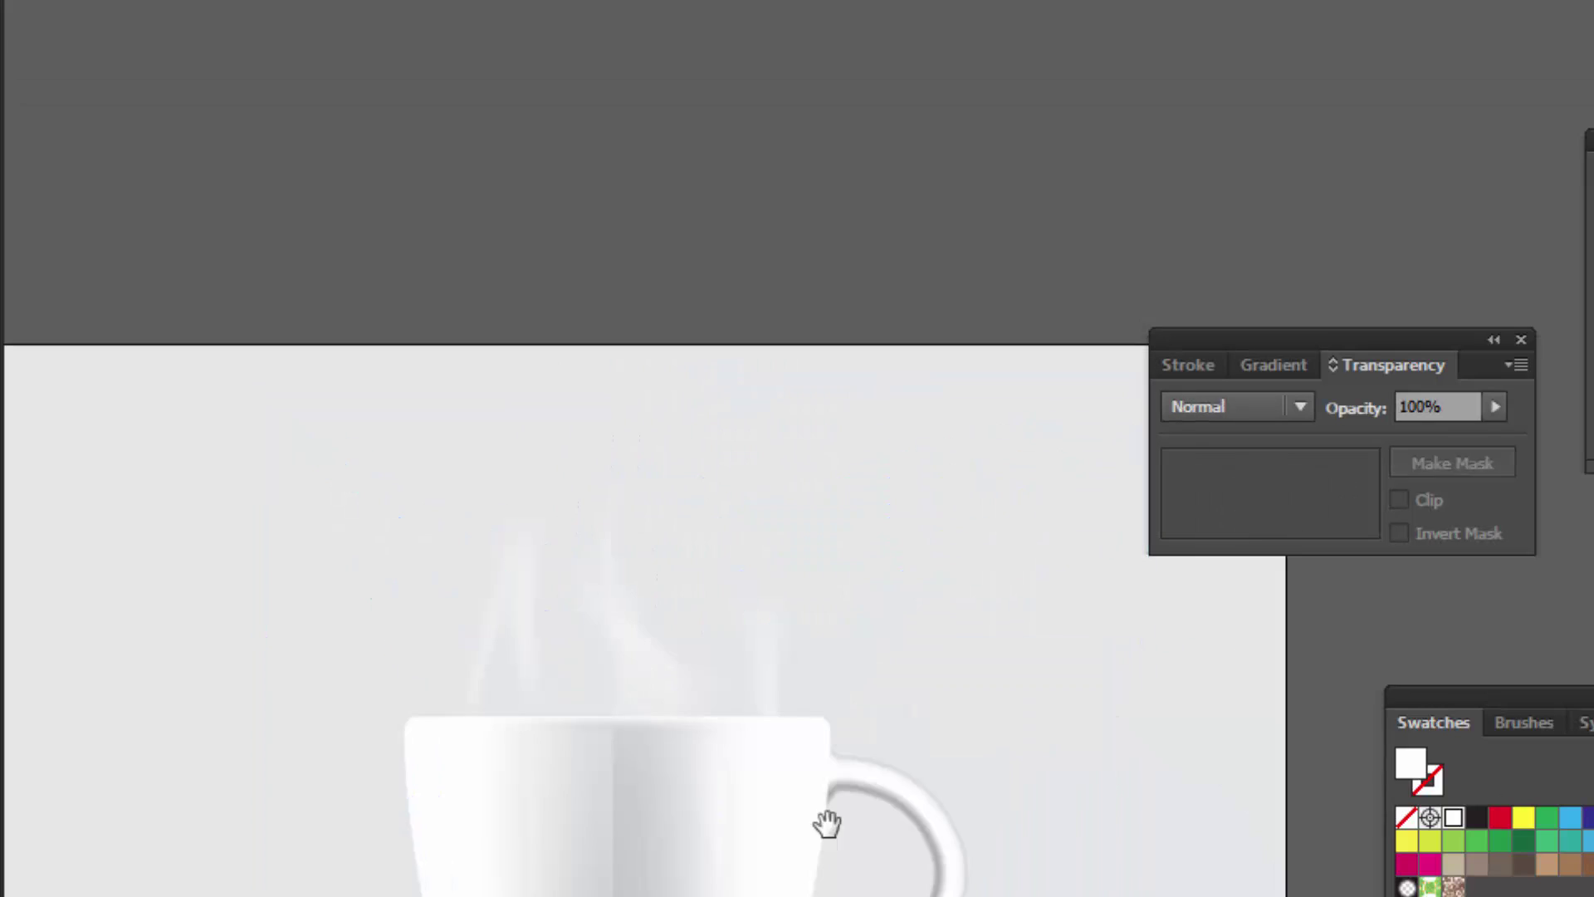
left_click_drag(810, 859, 975, 801)
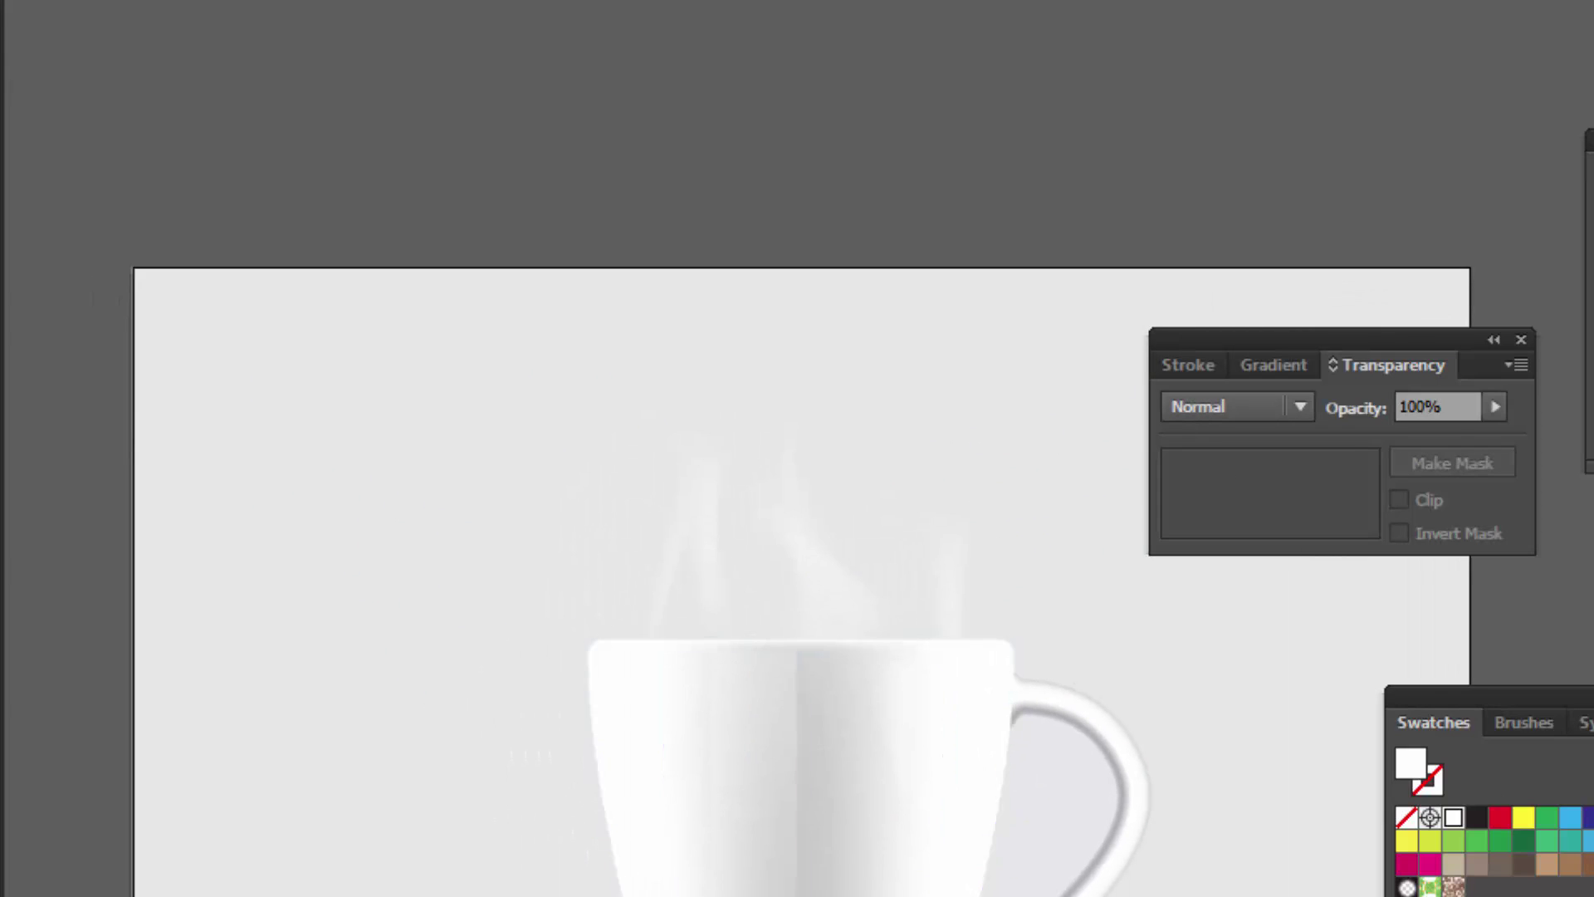